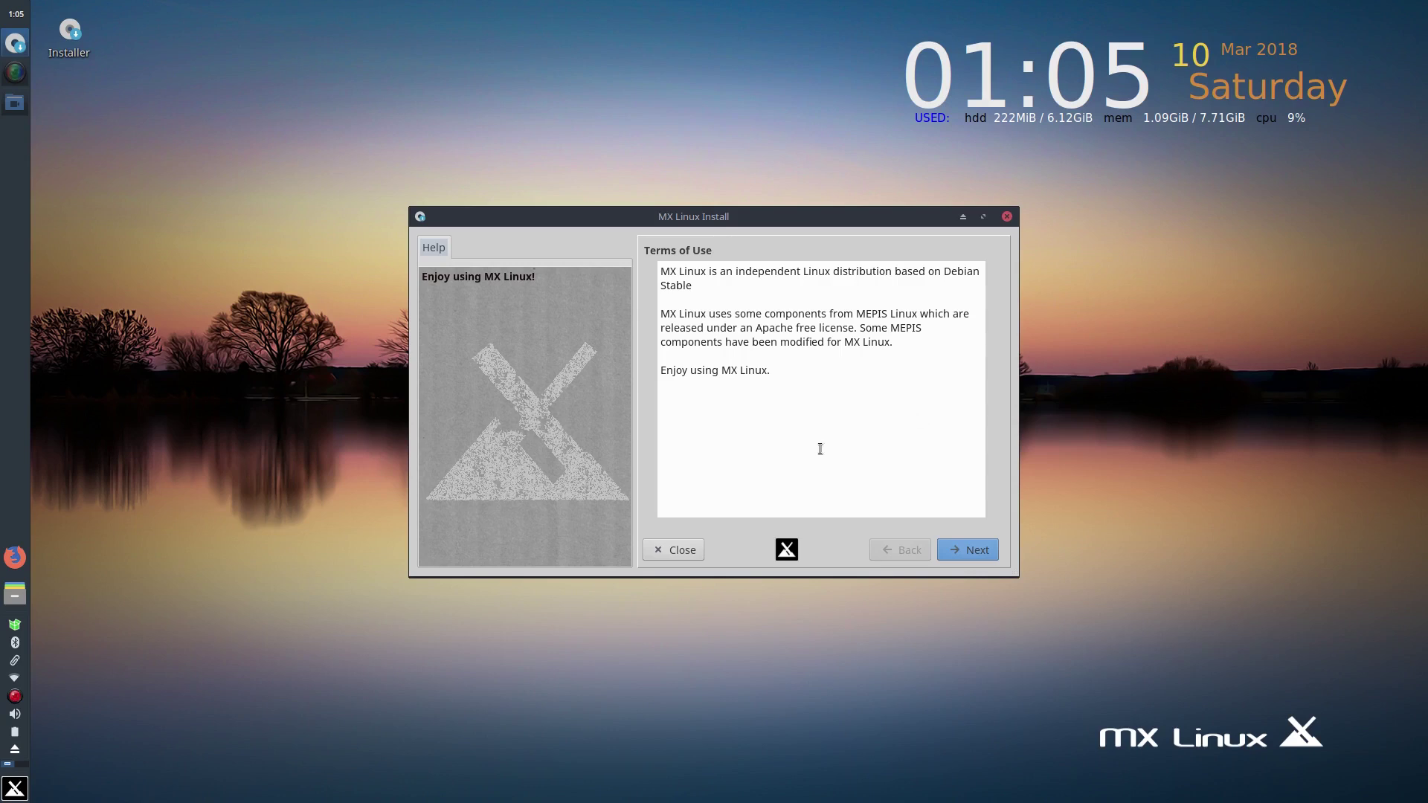
Accept the terms of use and keep sda (298.1G TOSHIBA) as the custom install disk.
left_click(972, 553)
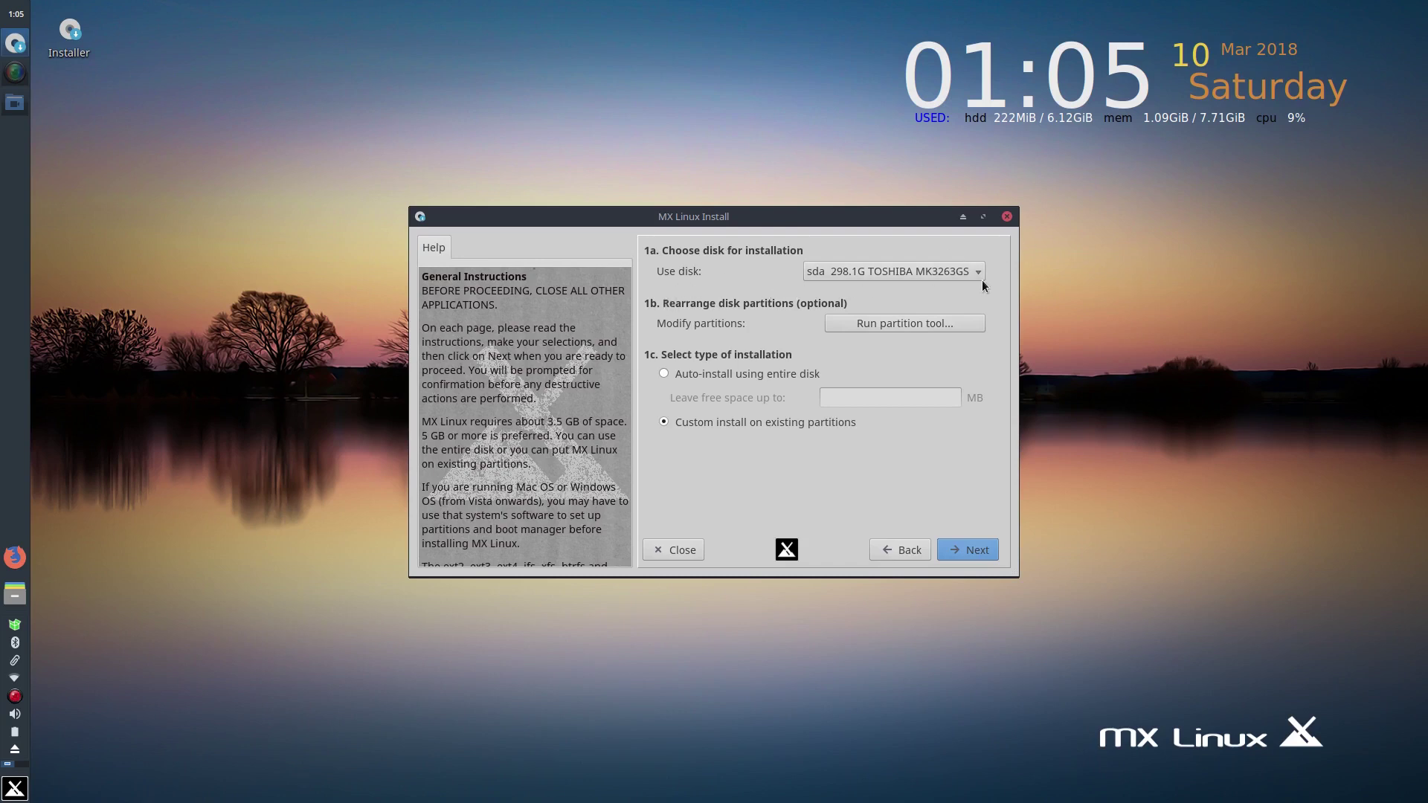
left_click(927, 271)
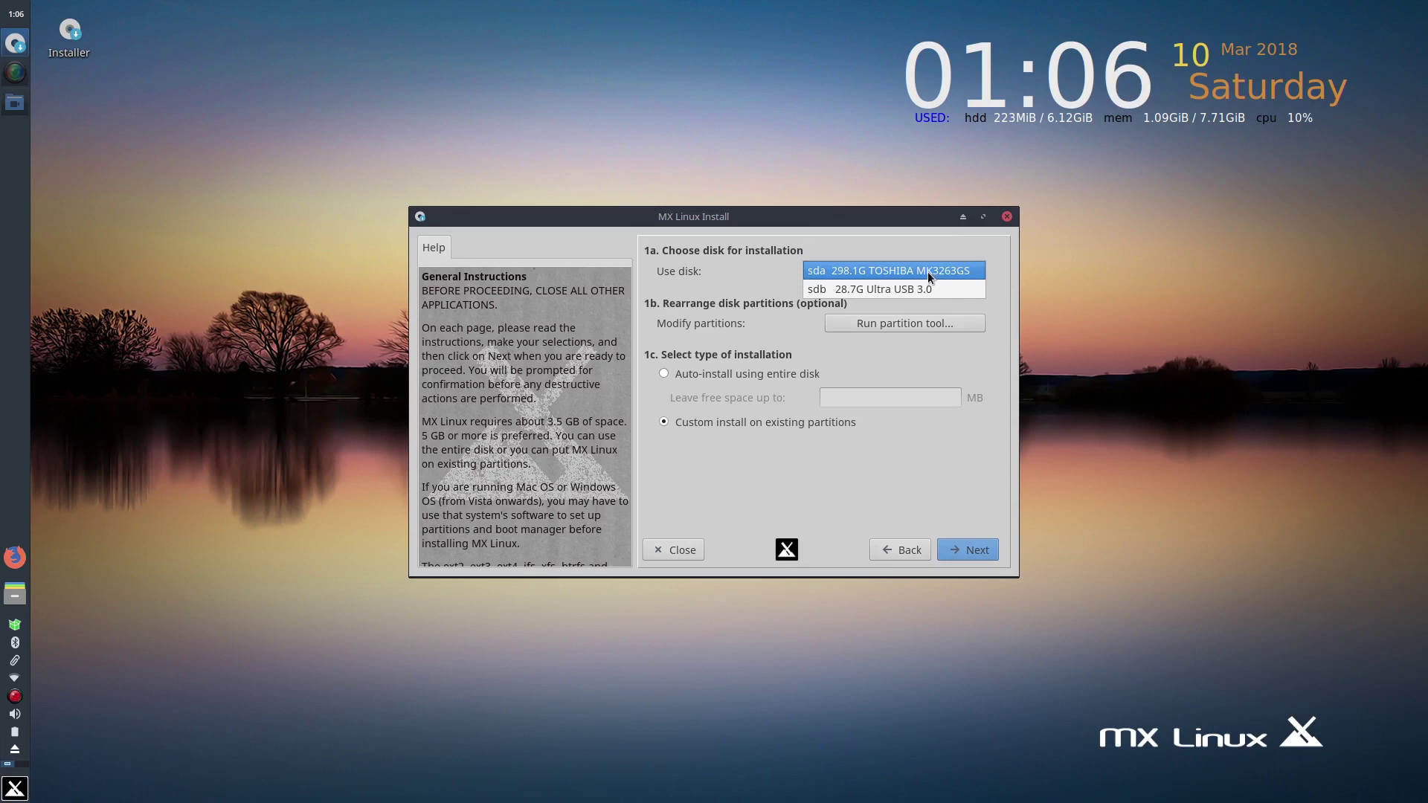
left_click(738, 275)
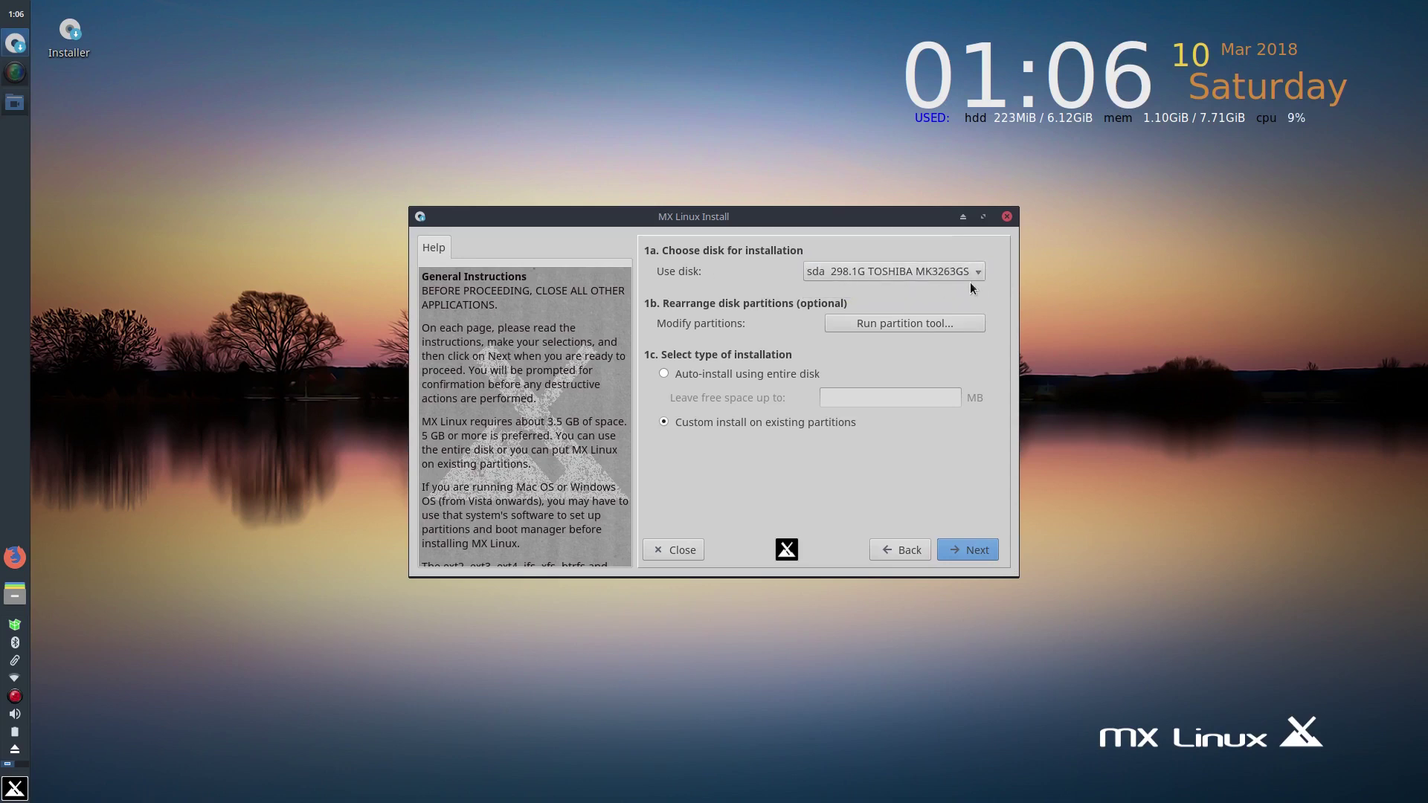
left_click(919, 272)
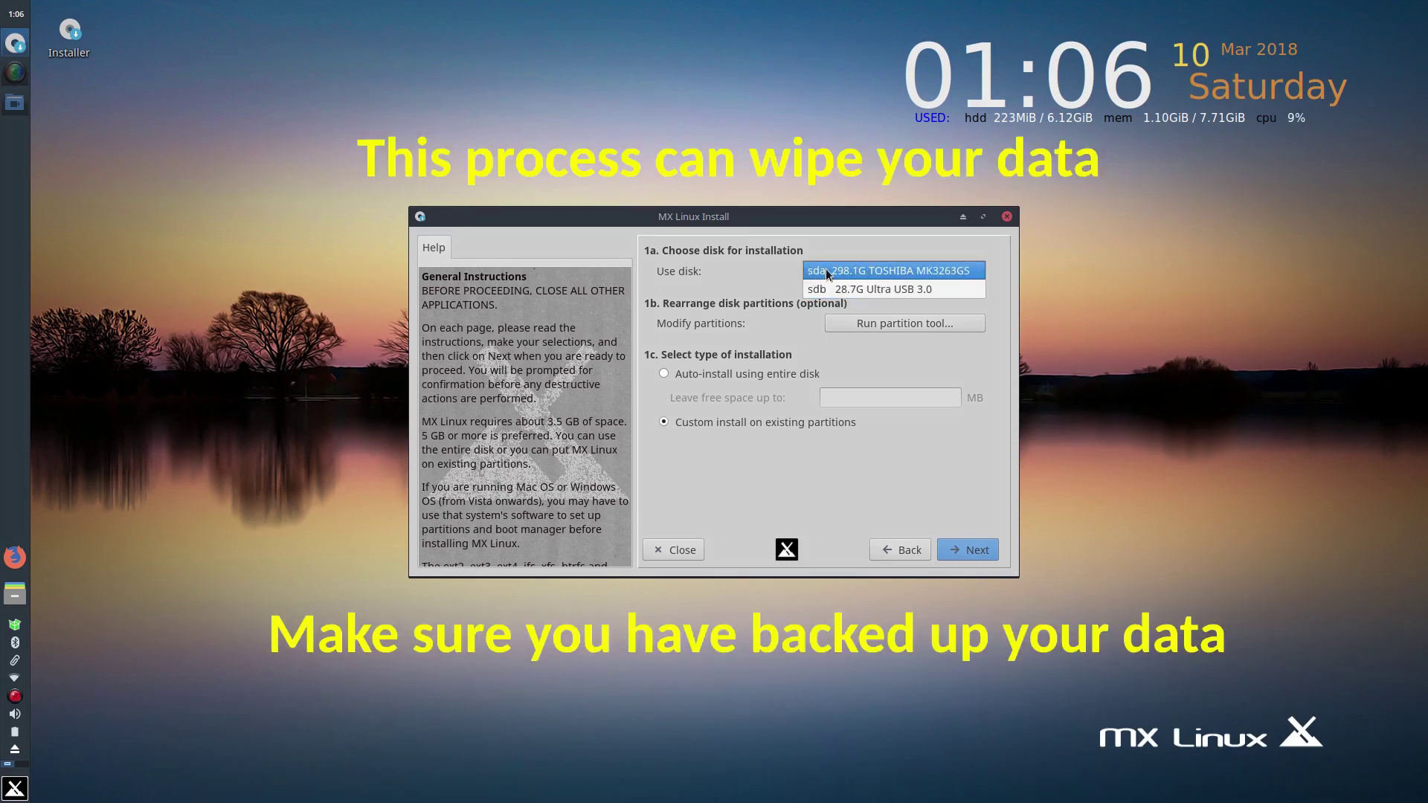
left_click(904, 270)
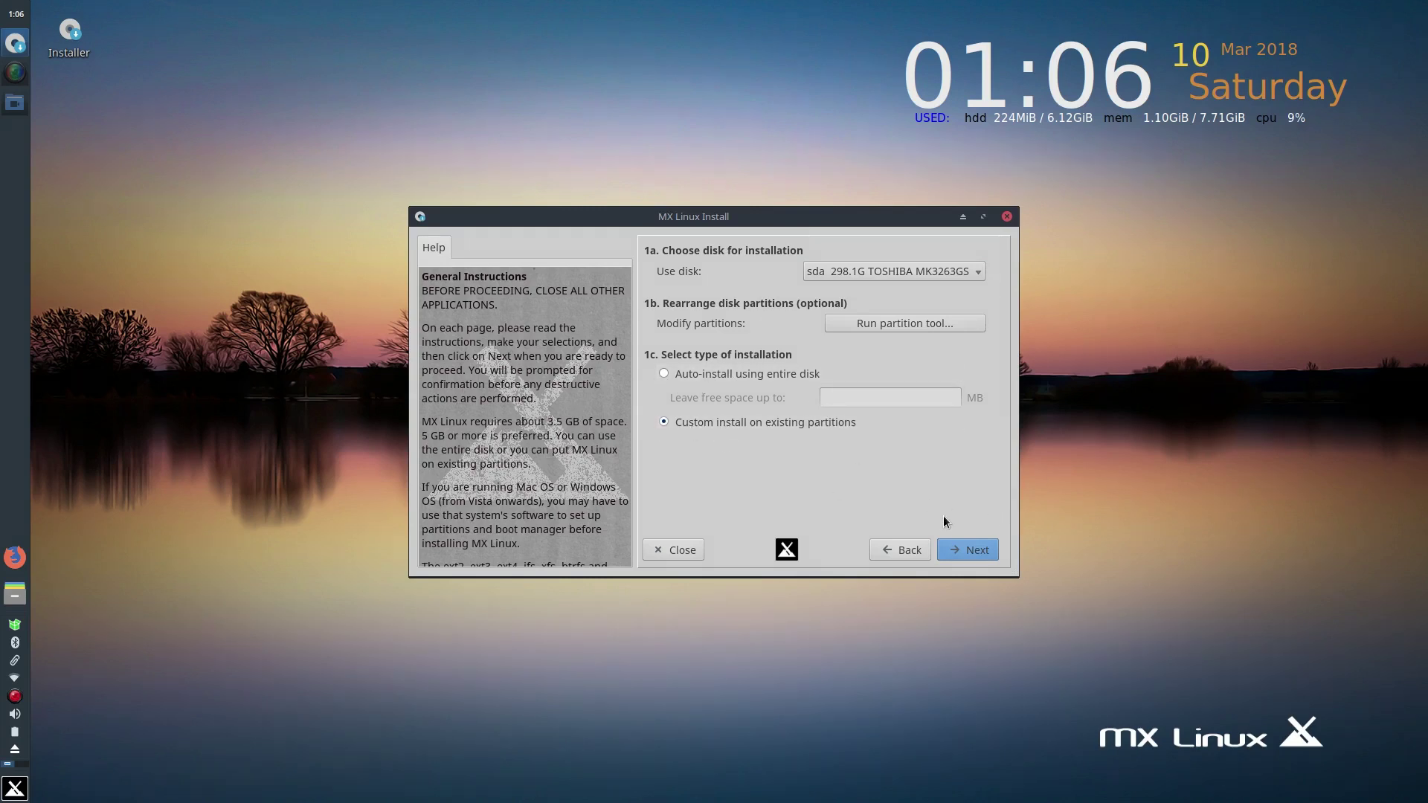
left_click(964, 555)
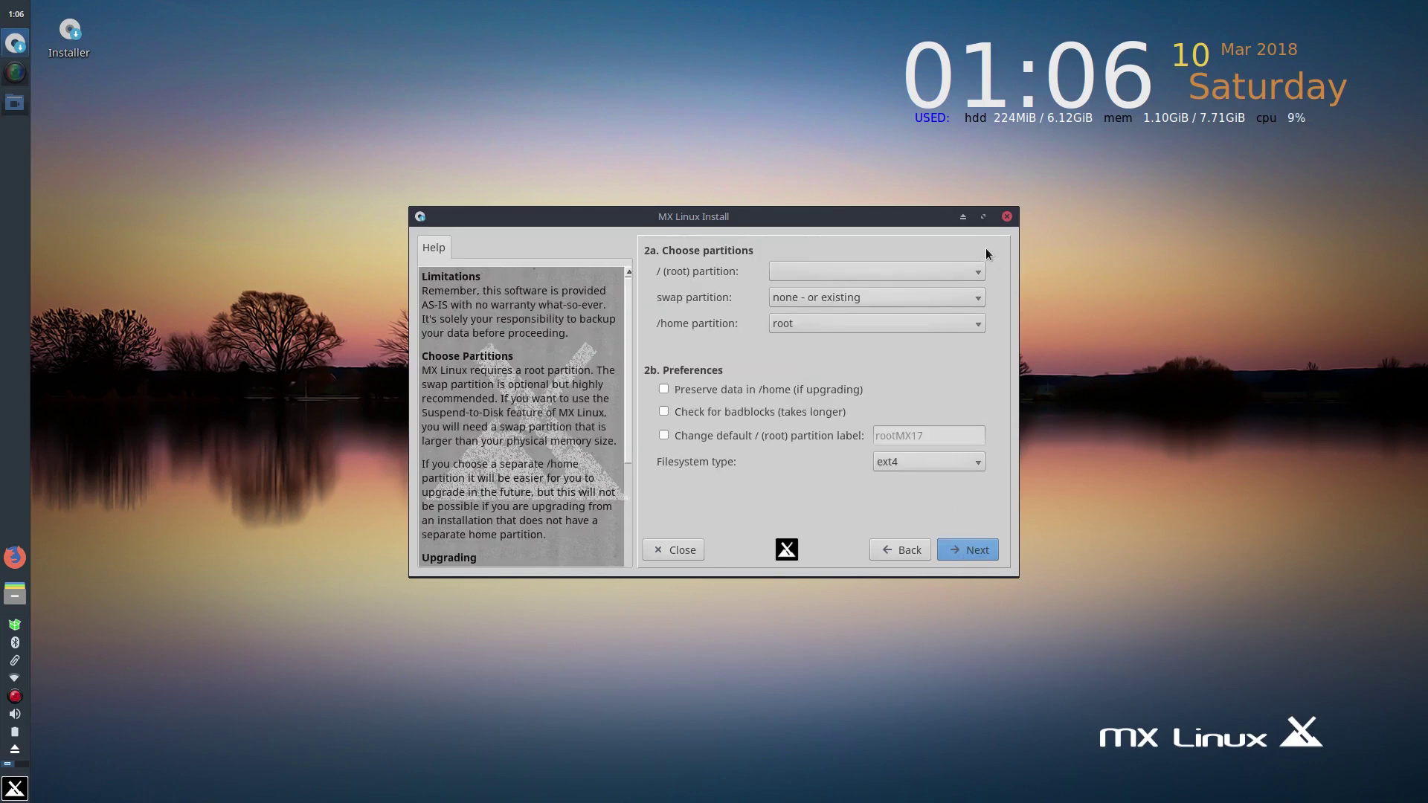
Assign sda2 (29G ext4) as root and sda8 (8G) as swap.
left_click(972, 270)
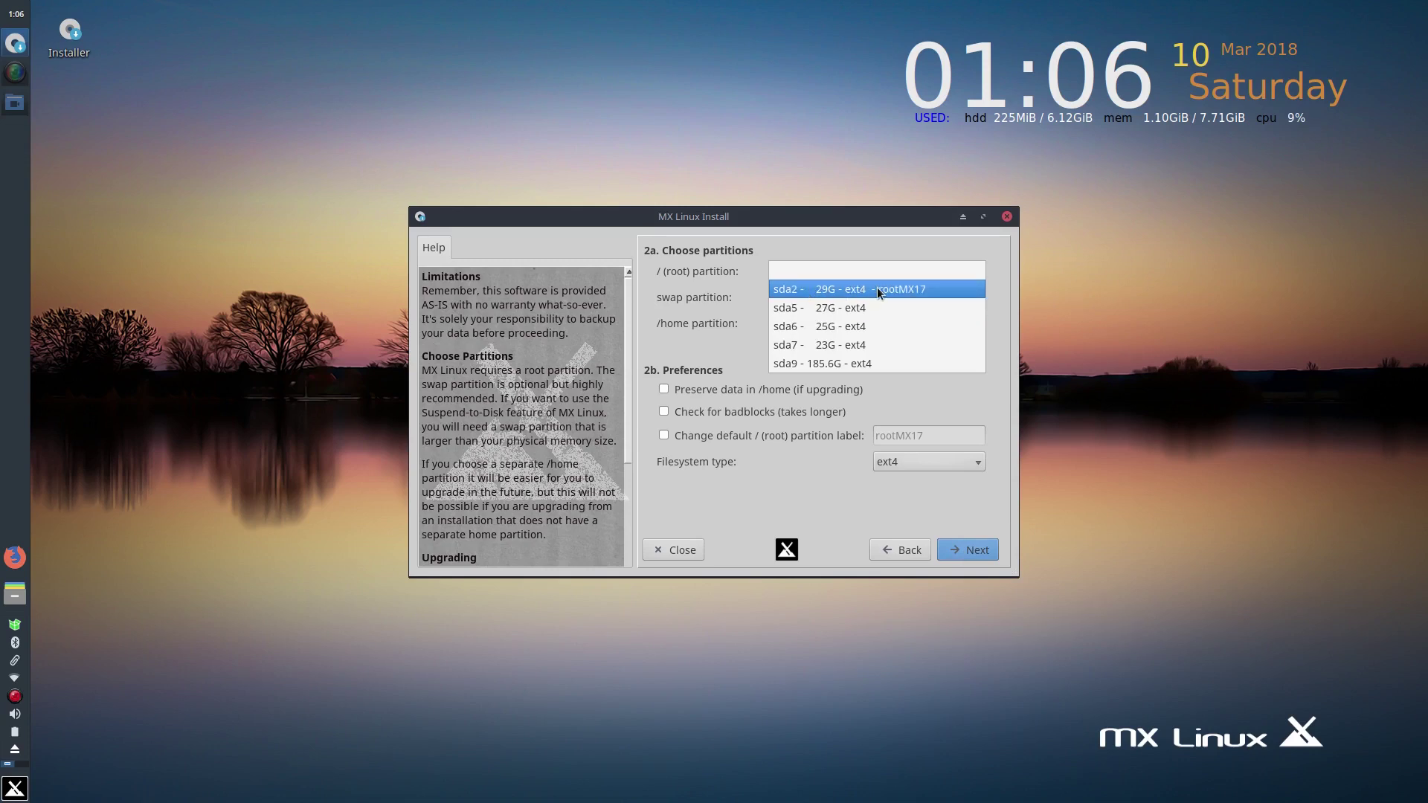
left_click(877, 292)
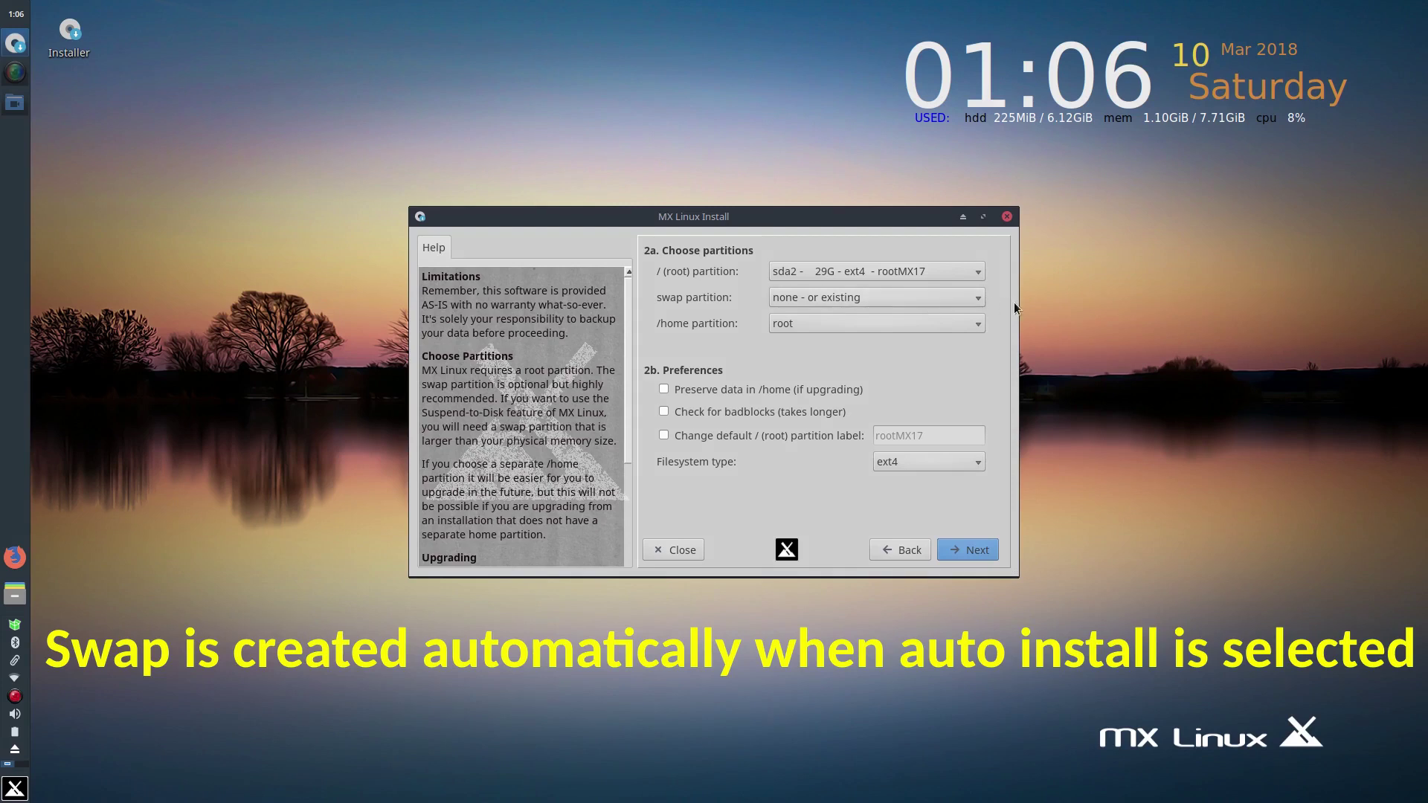
left_click(931, 296)
left_click(859, 317)
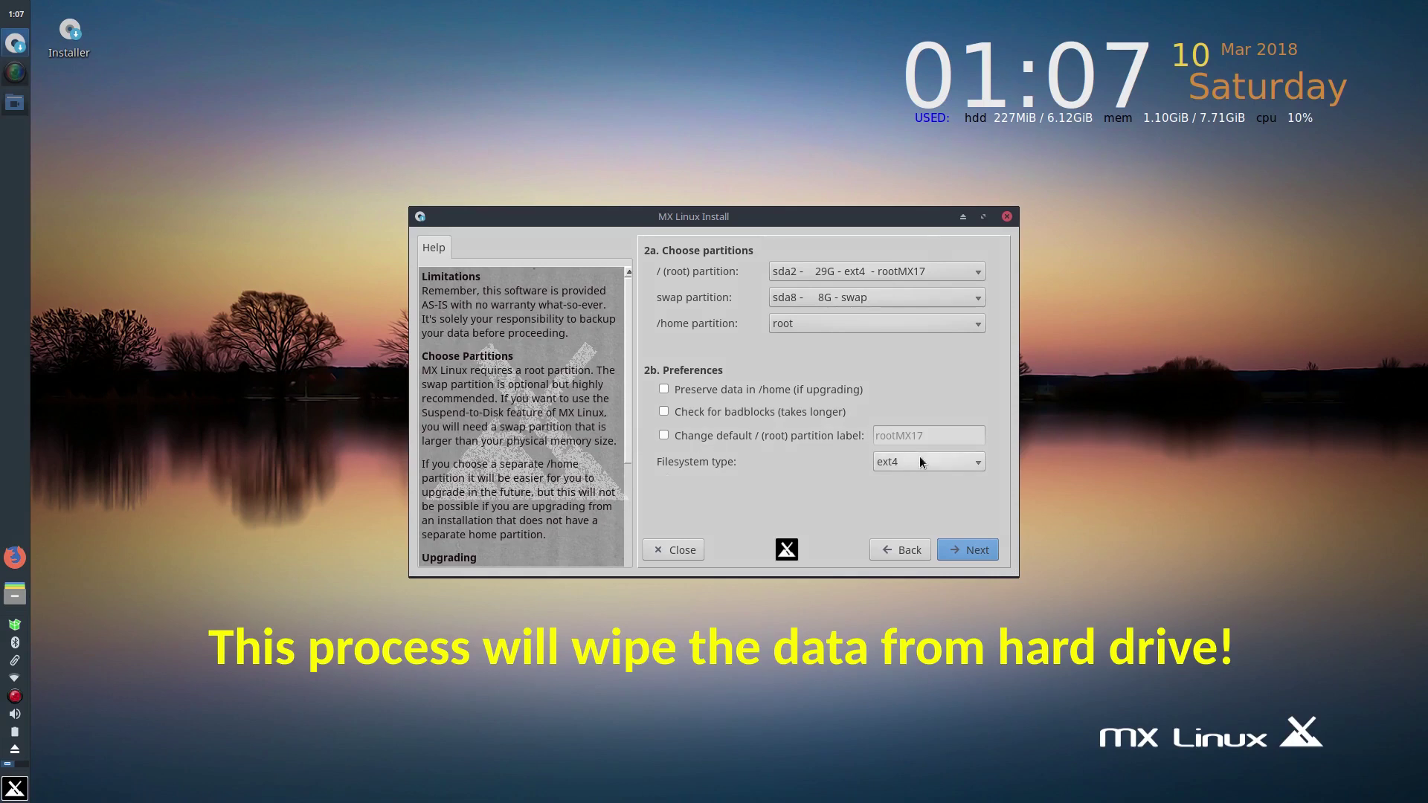
Start the installation, confirming that sda2 will be formatted for root.
left_click(973, 550)
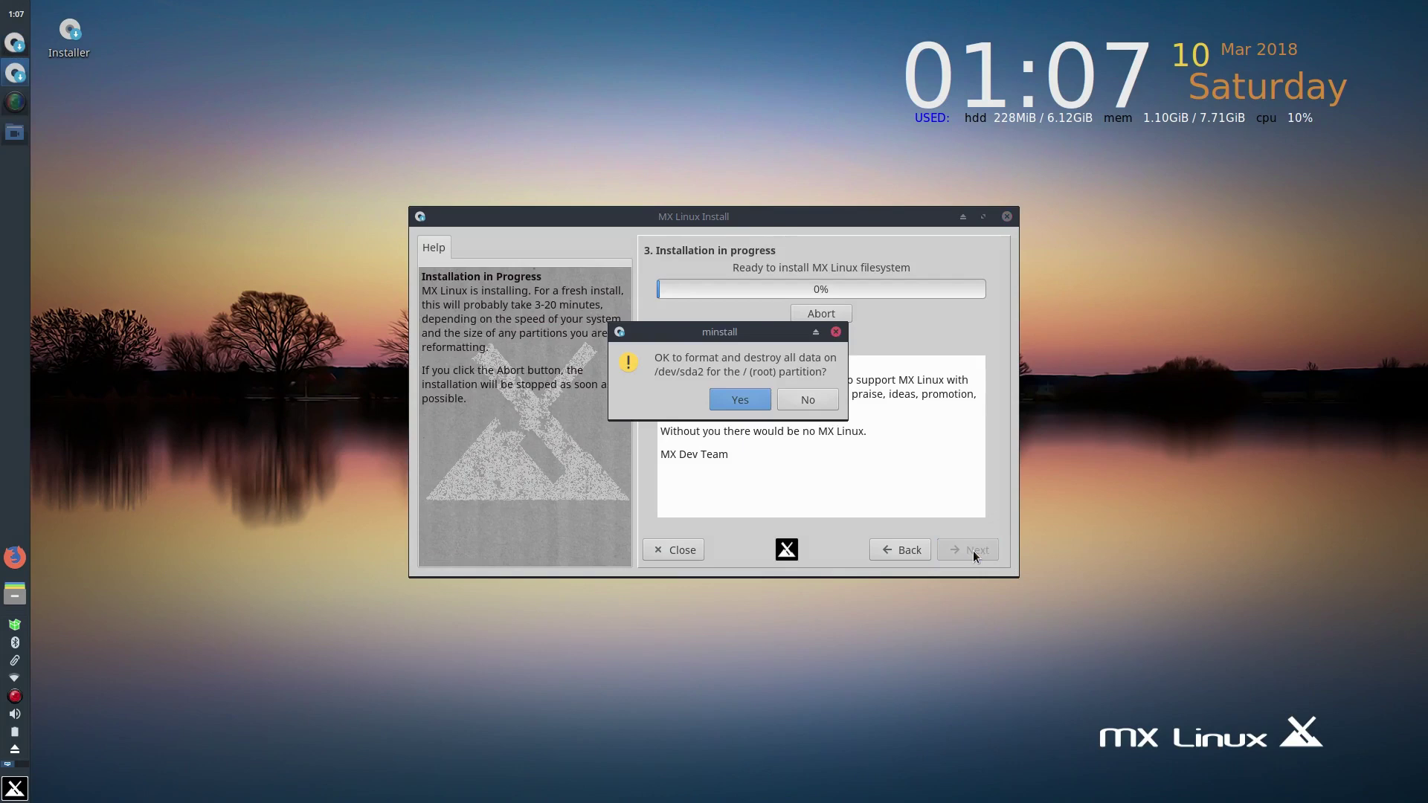
left_click(739, 399)
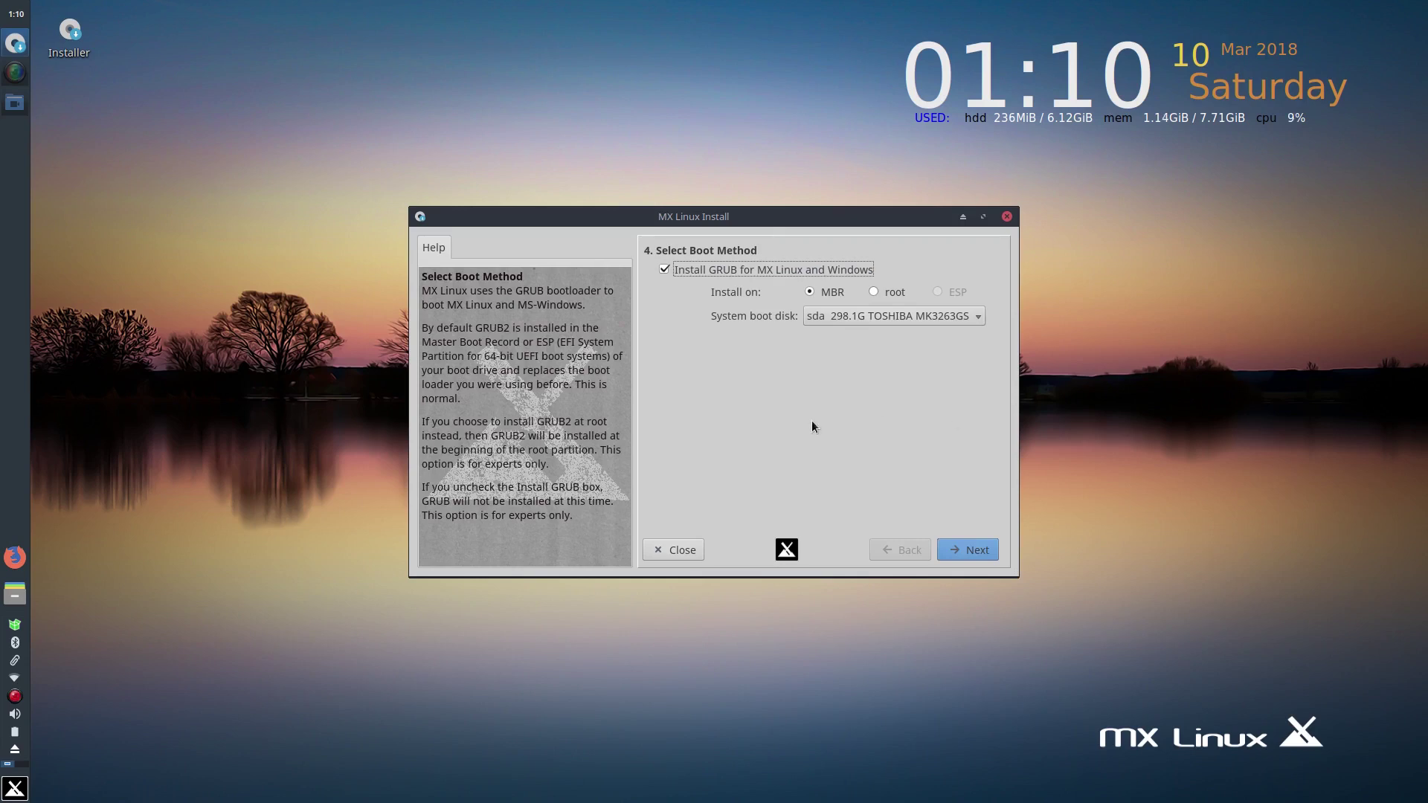
Keep sda as the boot disk, leave Install GRUB unchecked, and continue.
left_click(938, 318)
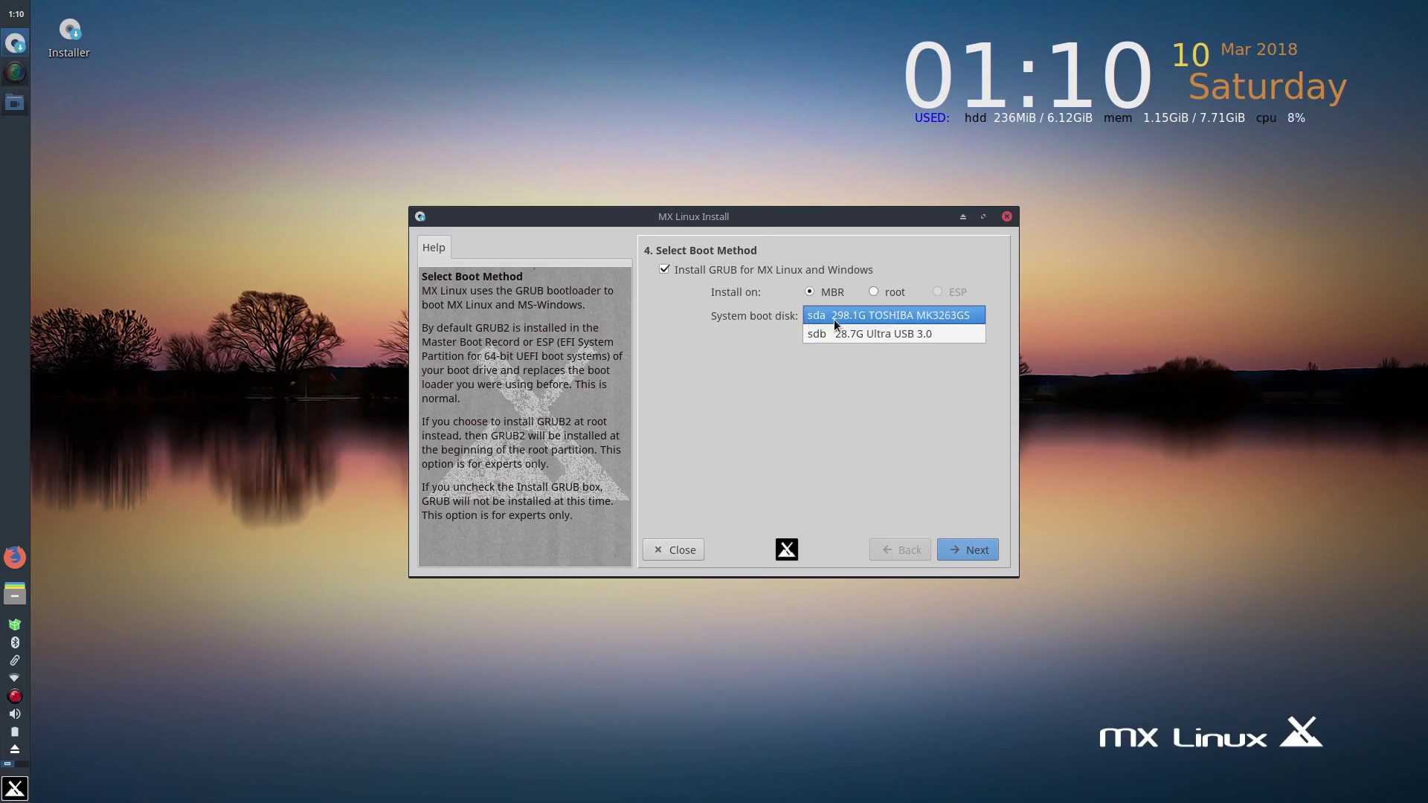
left_click(765, 358)
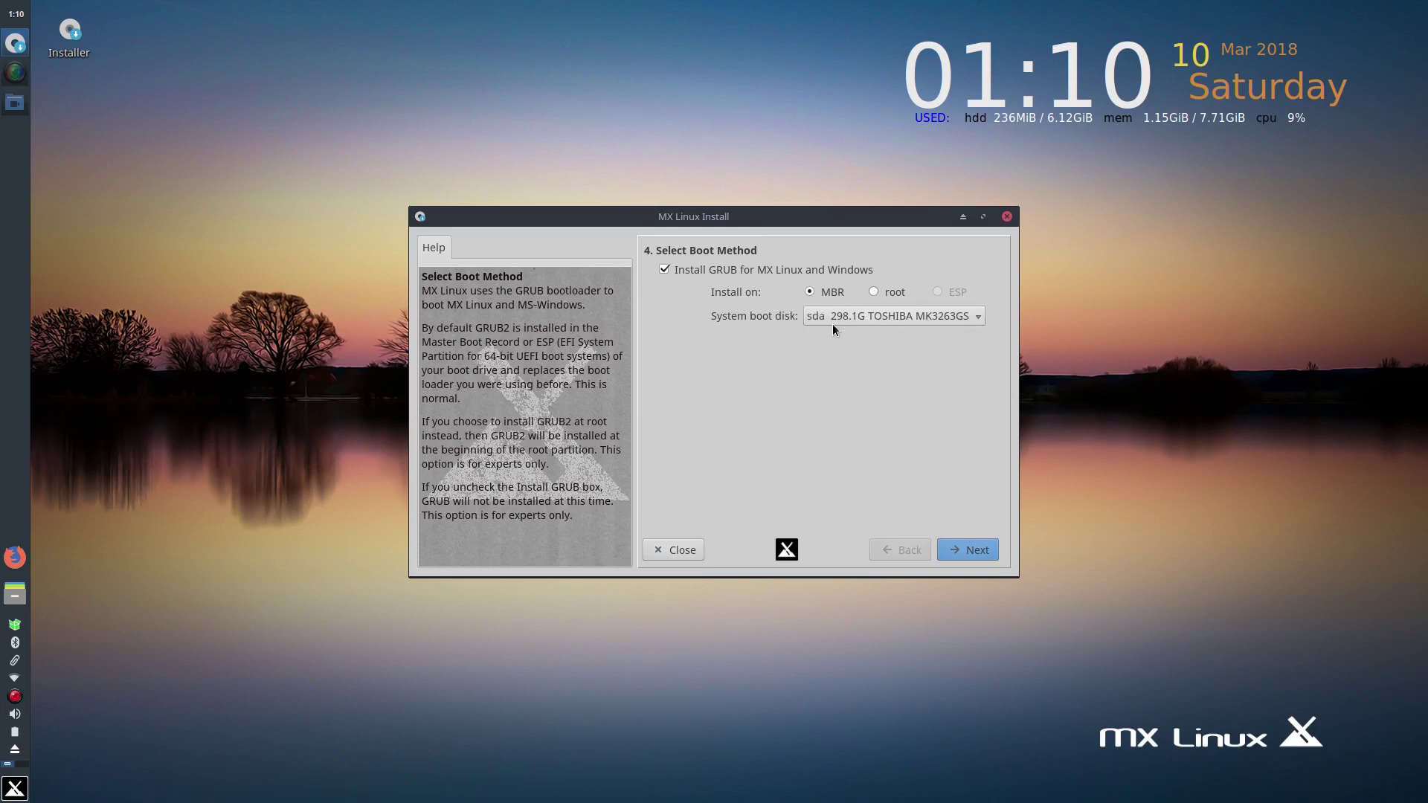
left_click(832, 325)
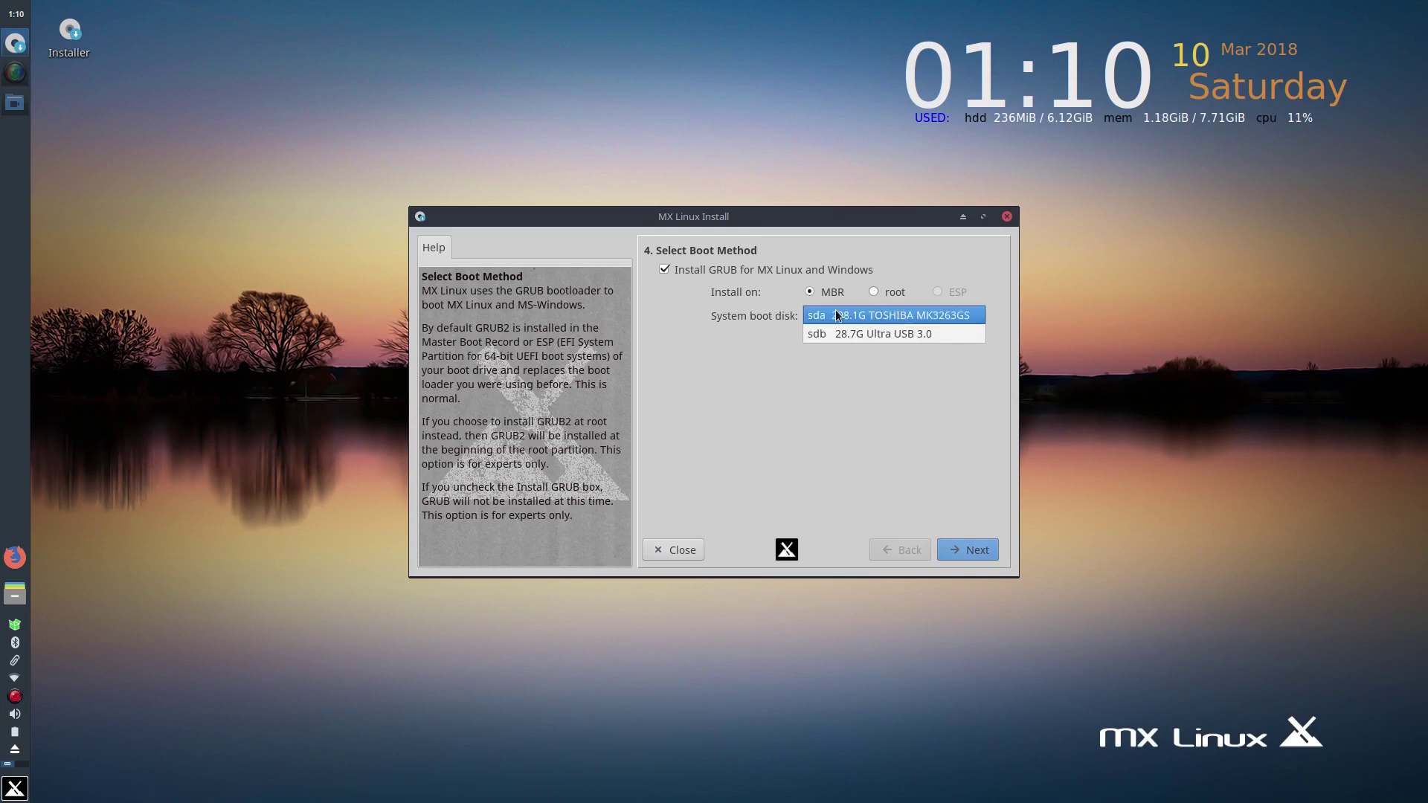
left_click(900, 316)
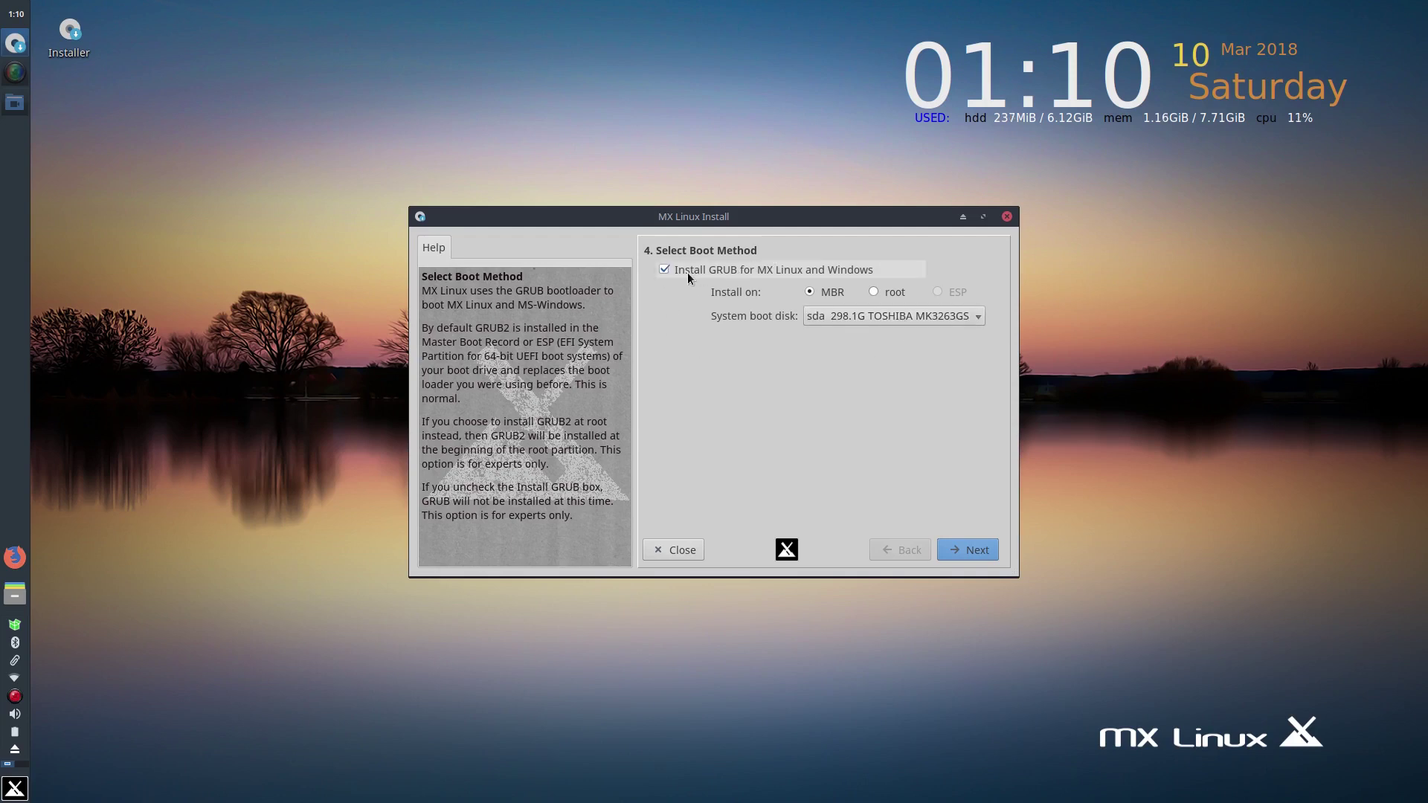
left_click(664, 269)
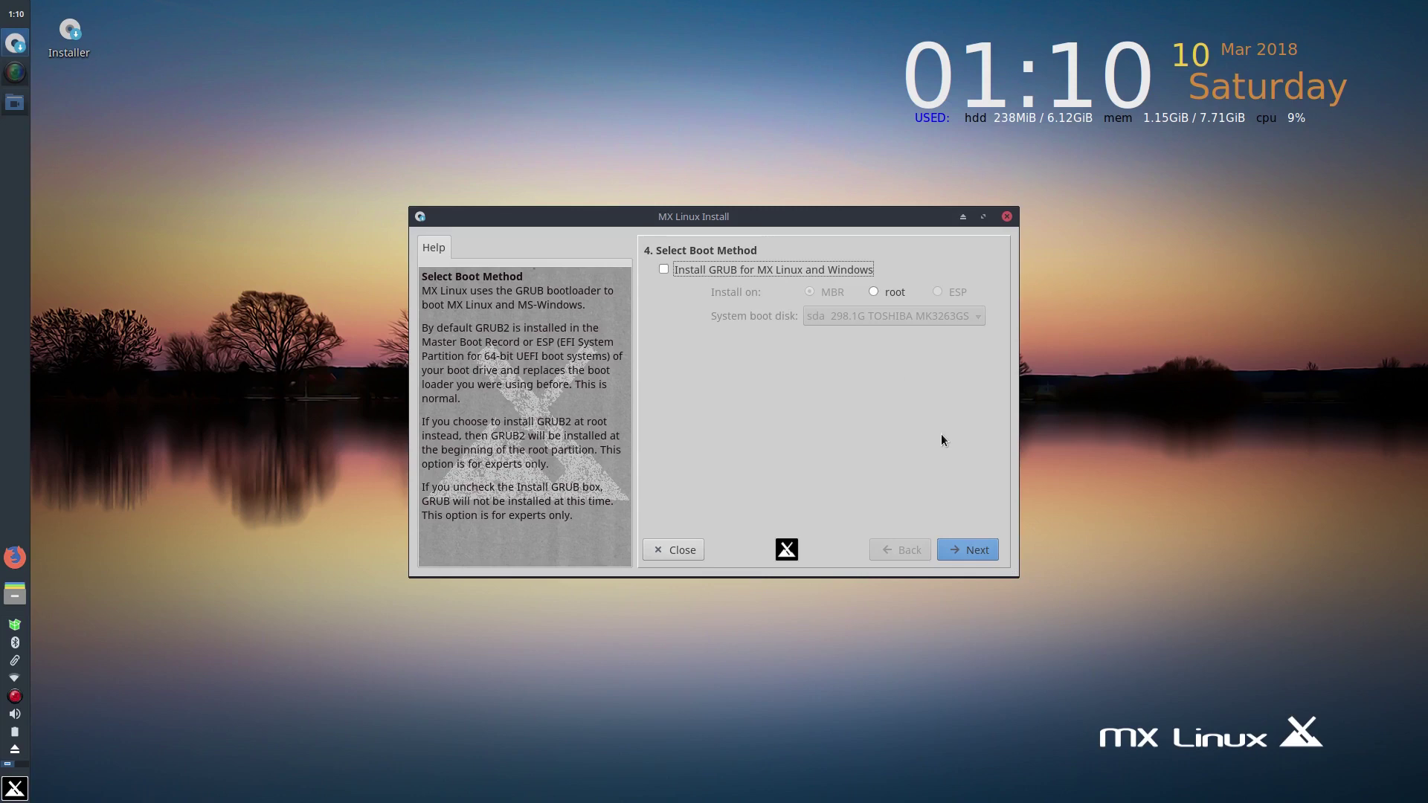
left_click(663, 270)
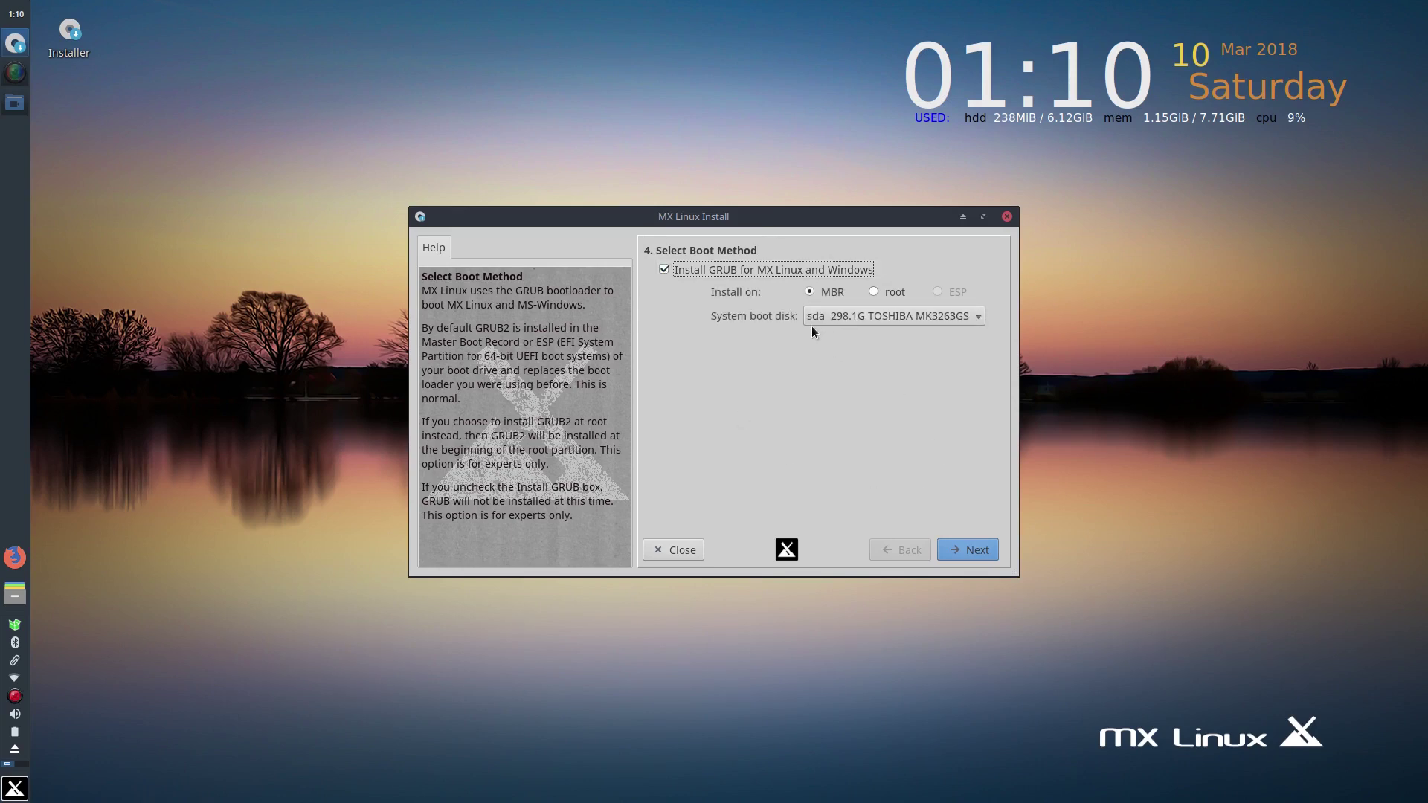
left_click(663, 269)
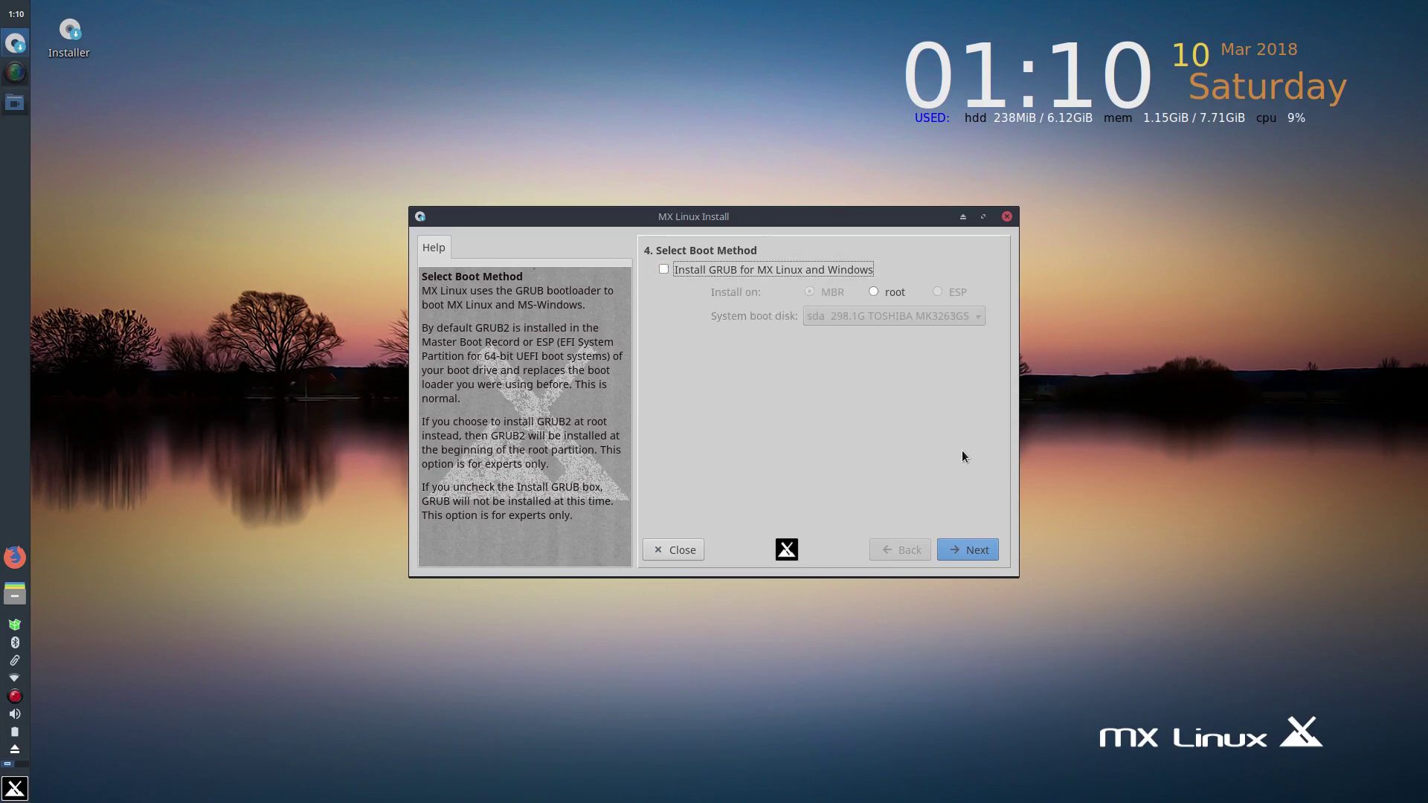
left_click(970, 551)
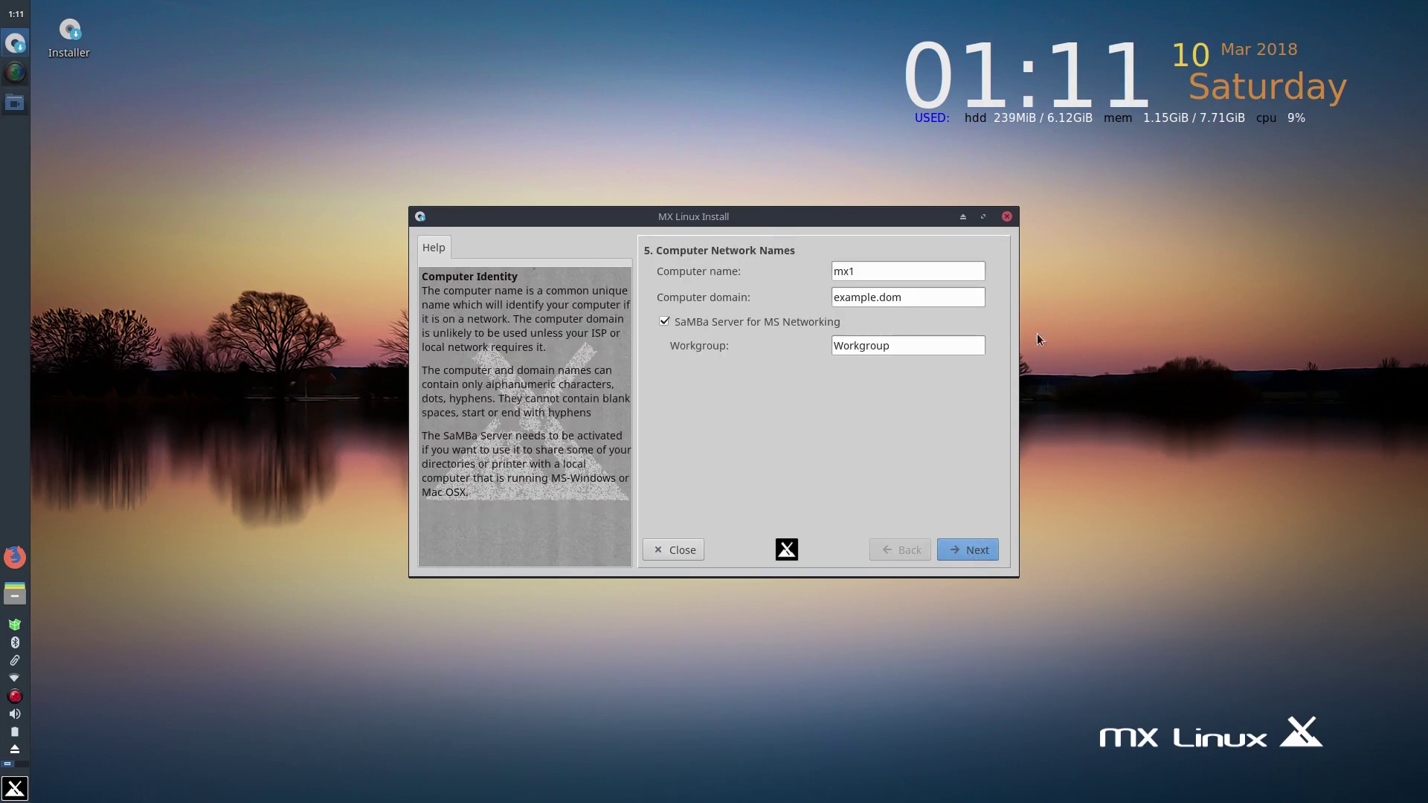
Replace the default computer name mx1 with a custom hostname.
left_click_drag(865, 270, 795, 273)
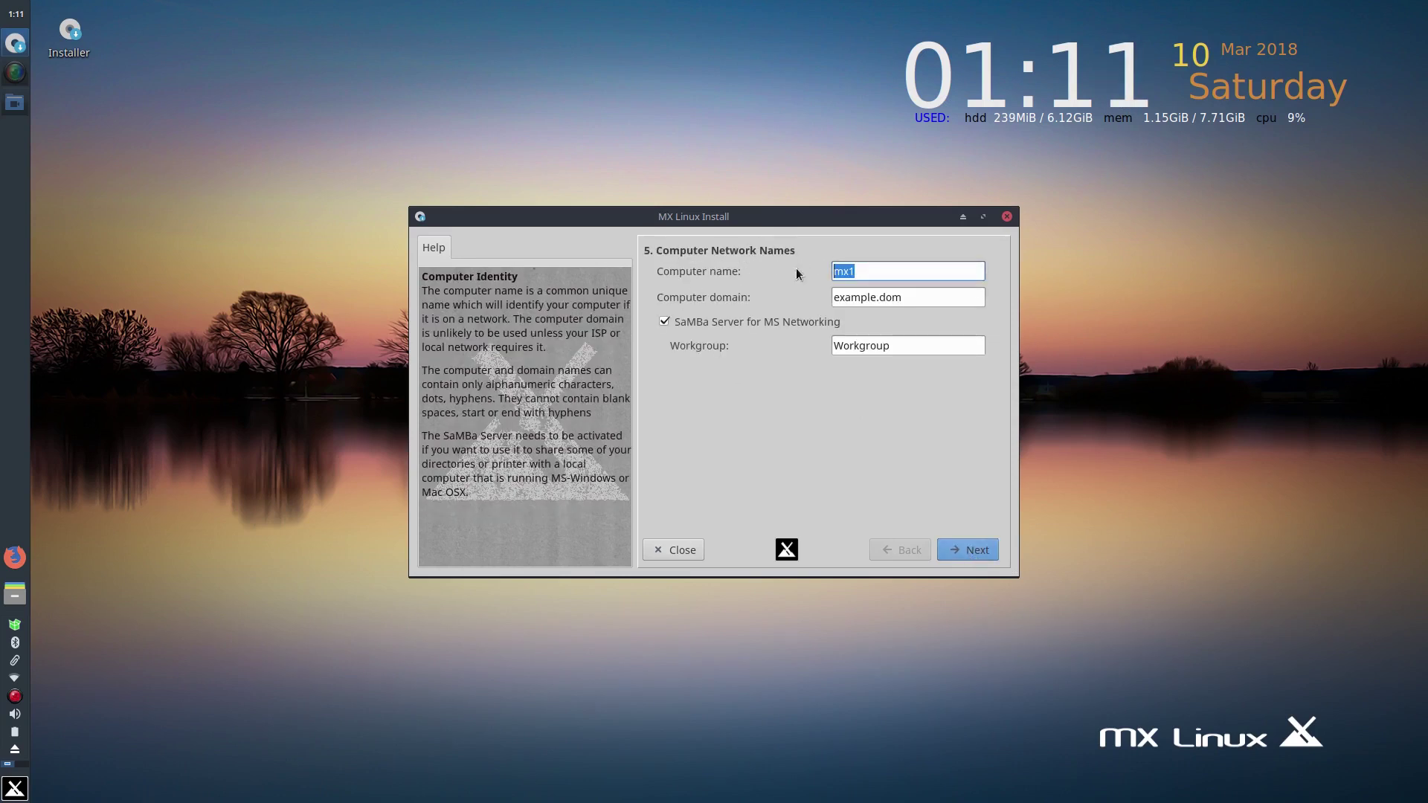
type("colin-mx")
Set the locale to en_AU.UTF-8 and the timezone to Australia/Perth.
left_click(974, 552)
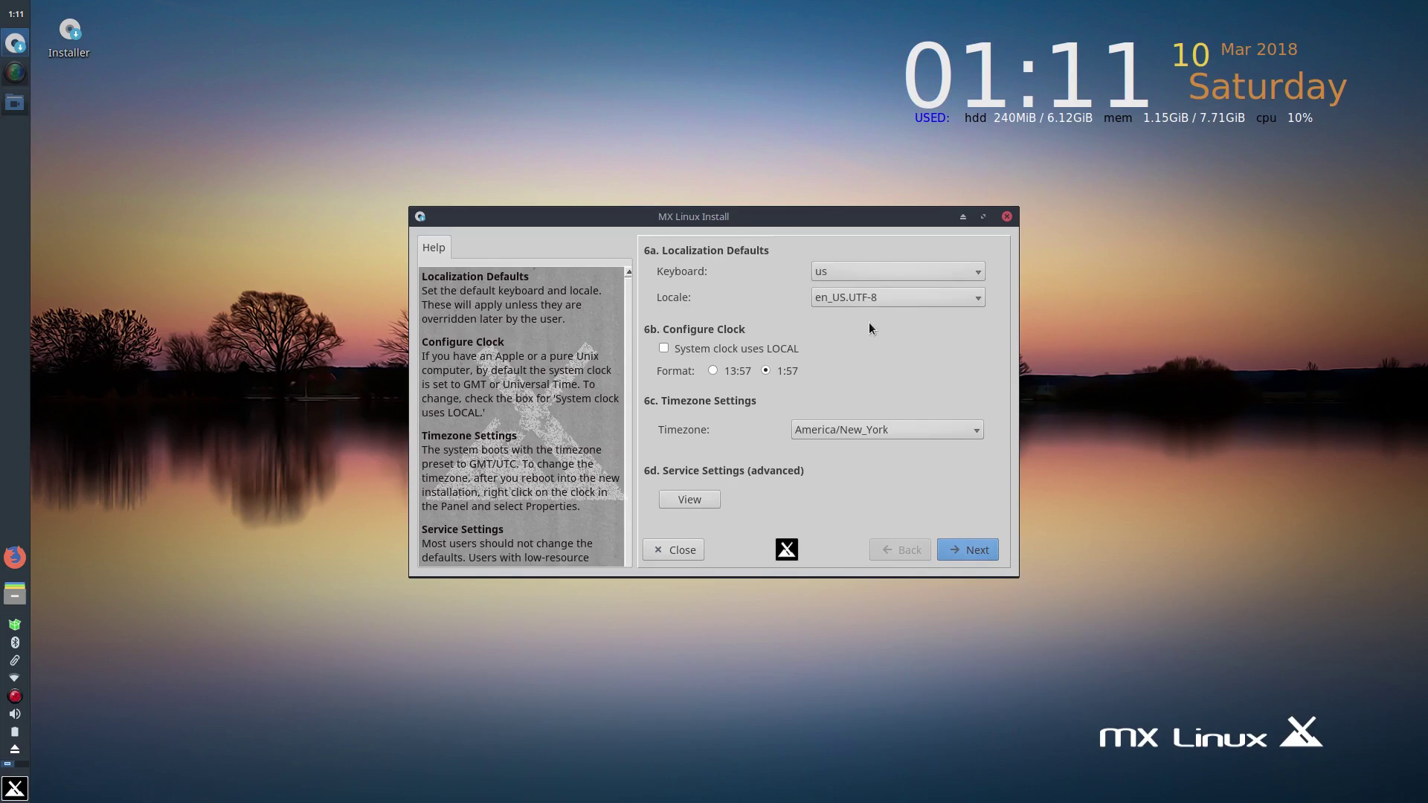
left_click(883, 299)
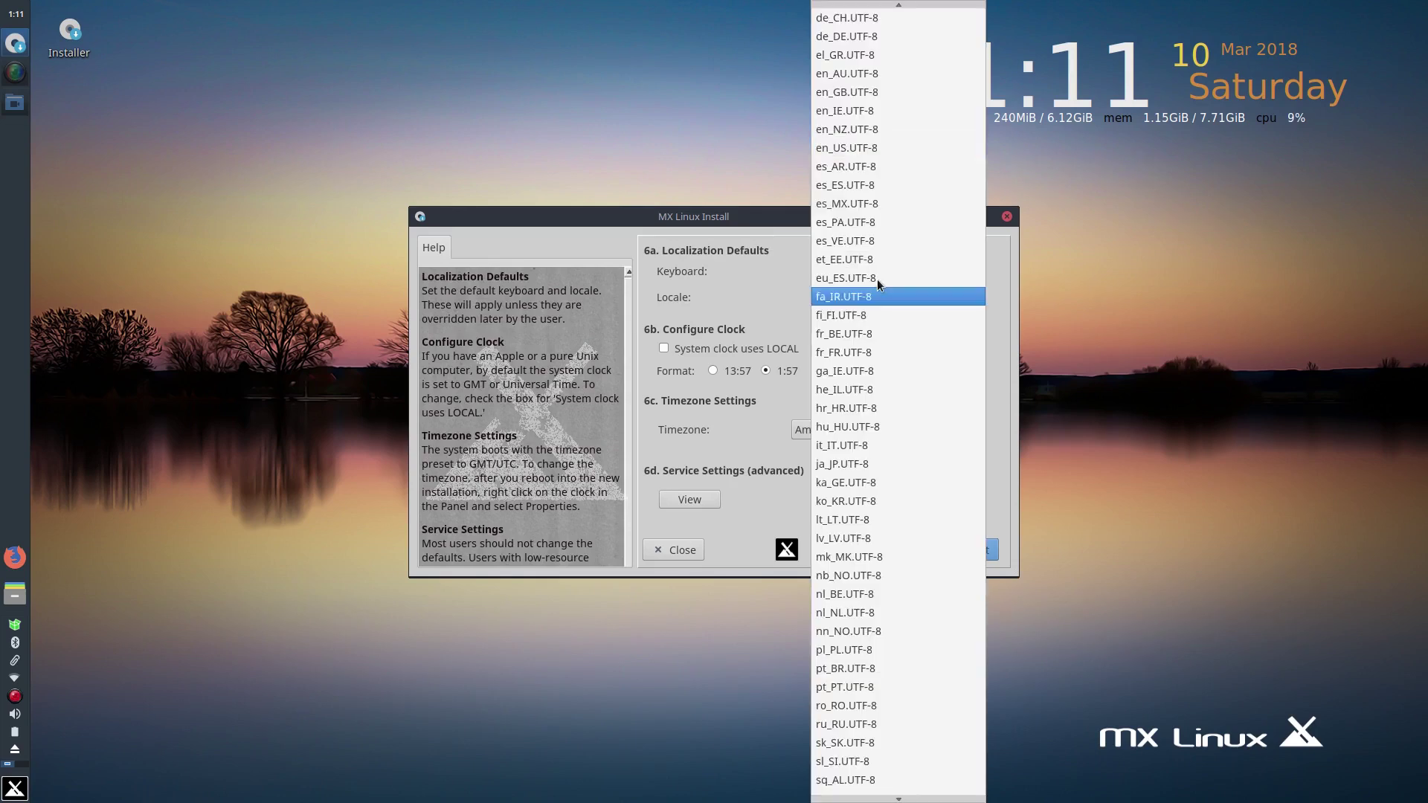
left_click(849, 77)
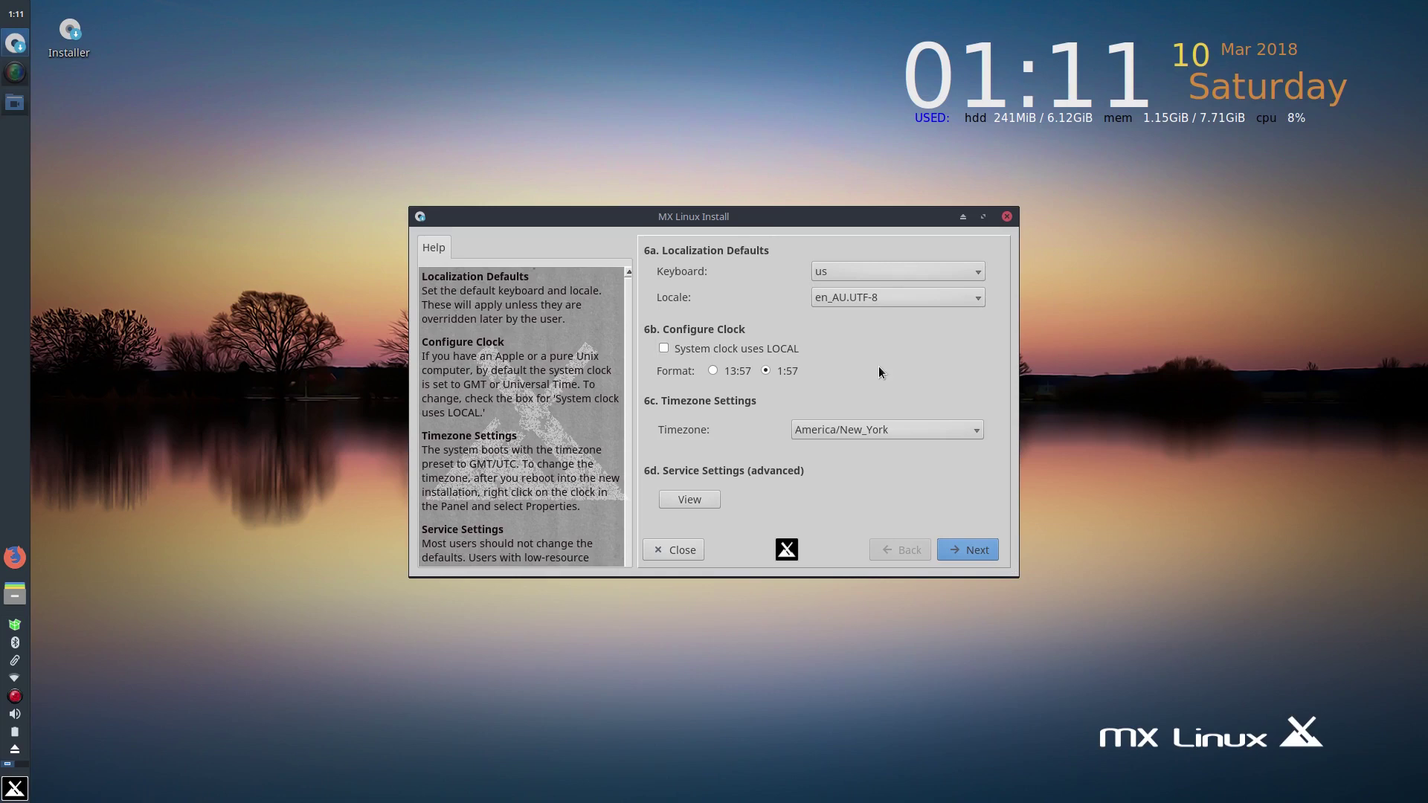
left_click(902, 431)
scroll(872, 779, "down", 3)
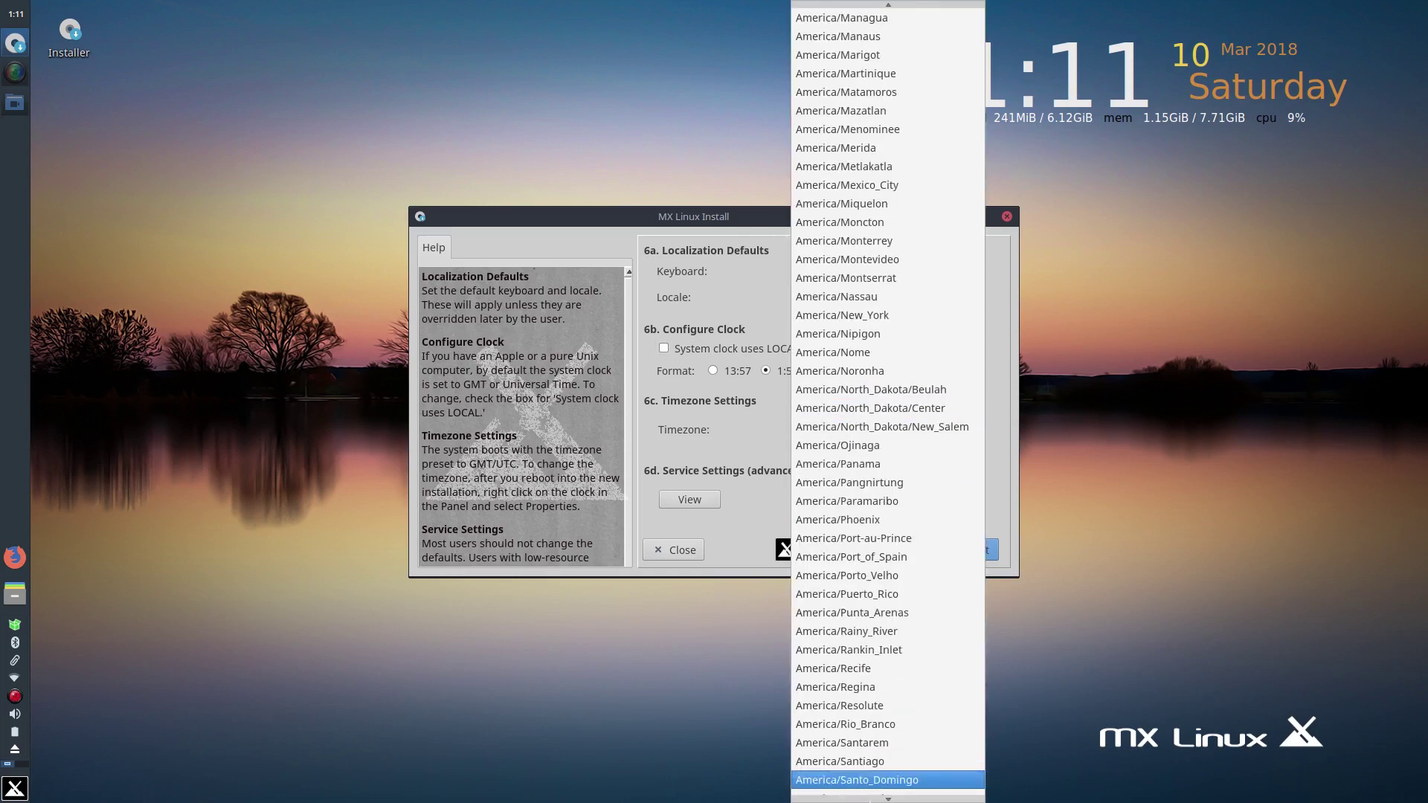
scroll(878, 785, "down", 8)
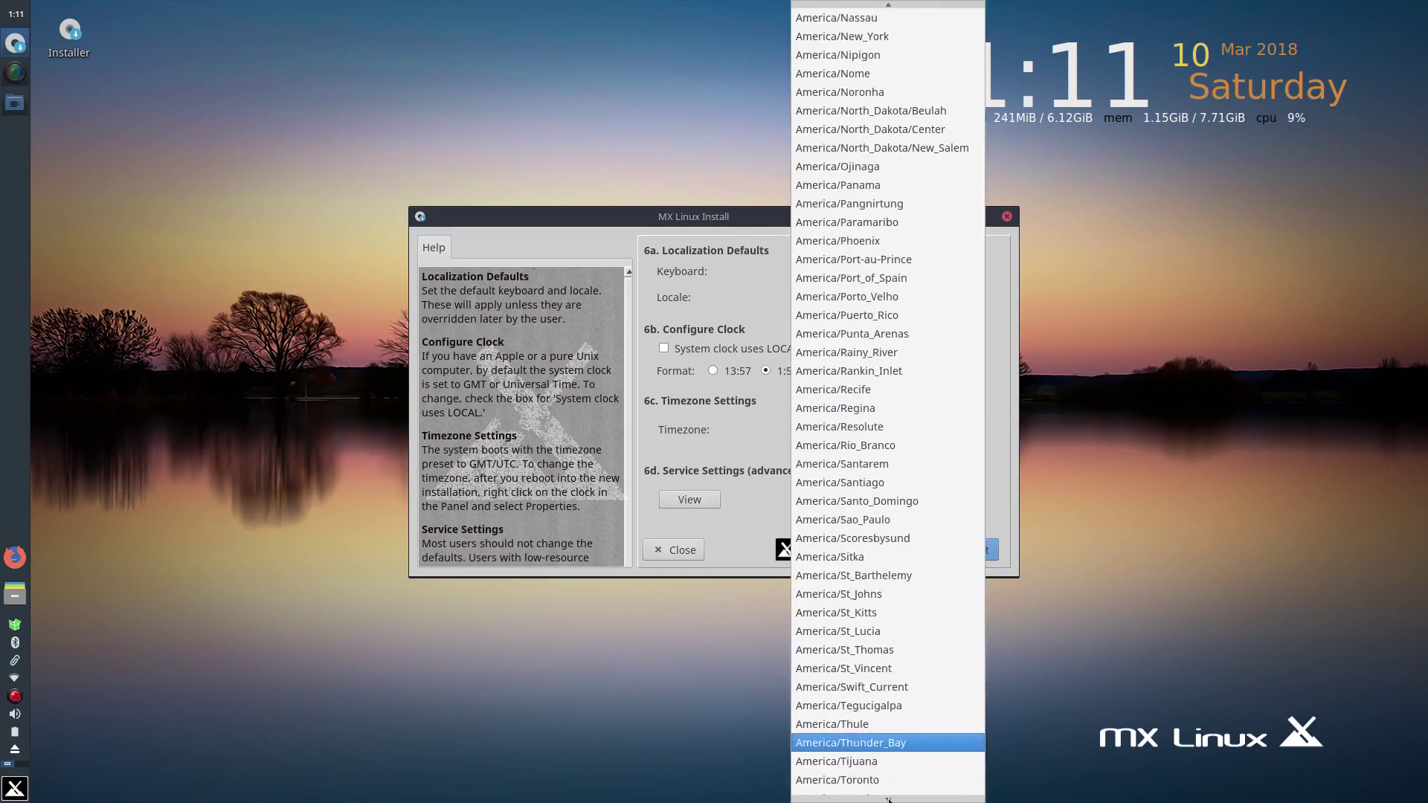
scroll(896, 792, "down", 20)
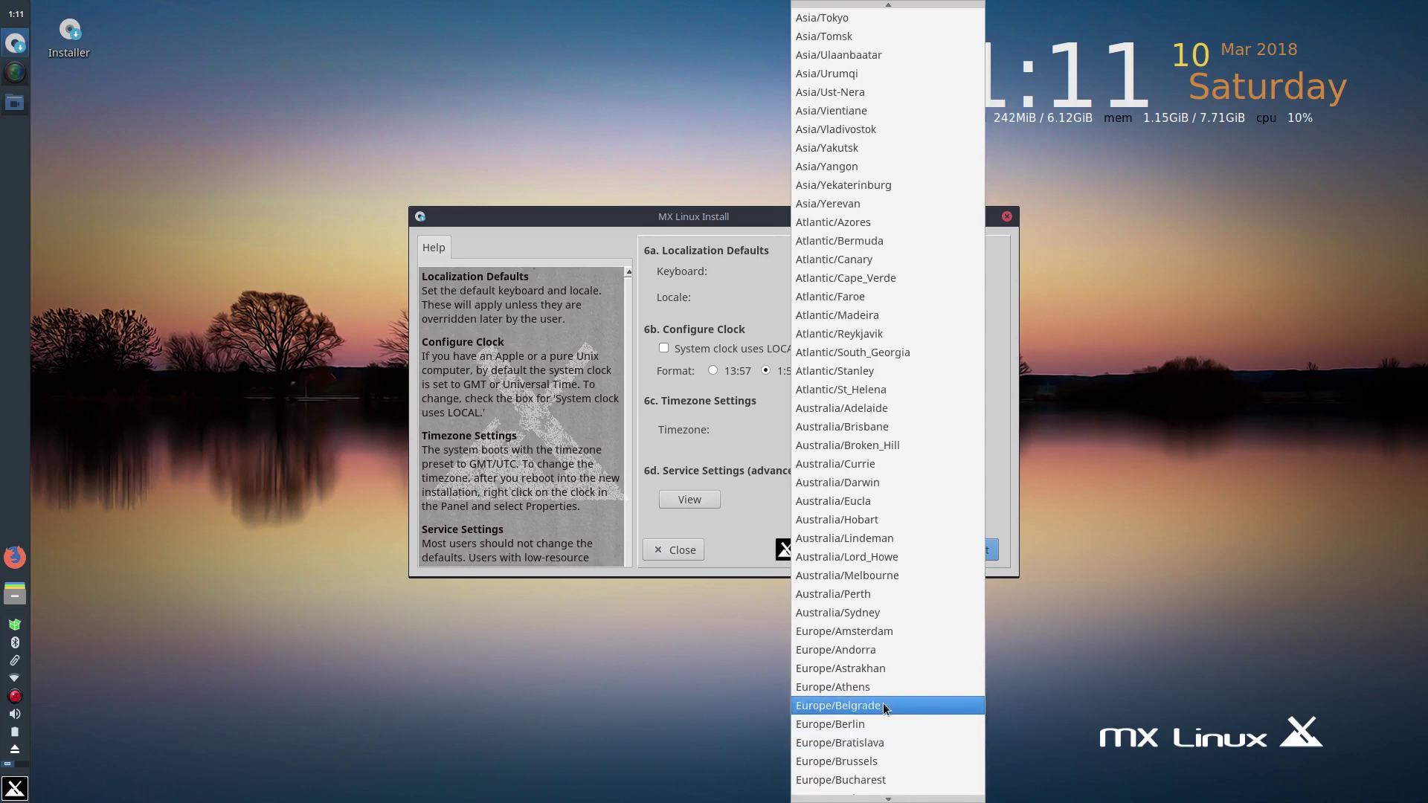
left_click(855, 593)
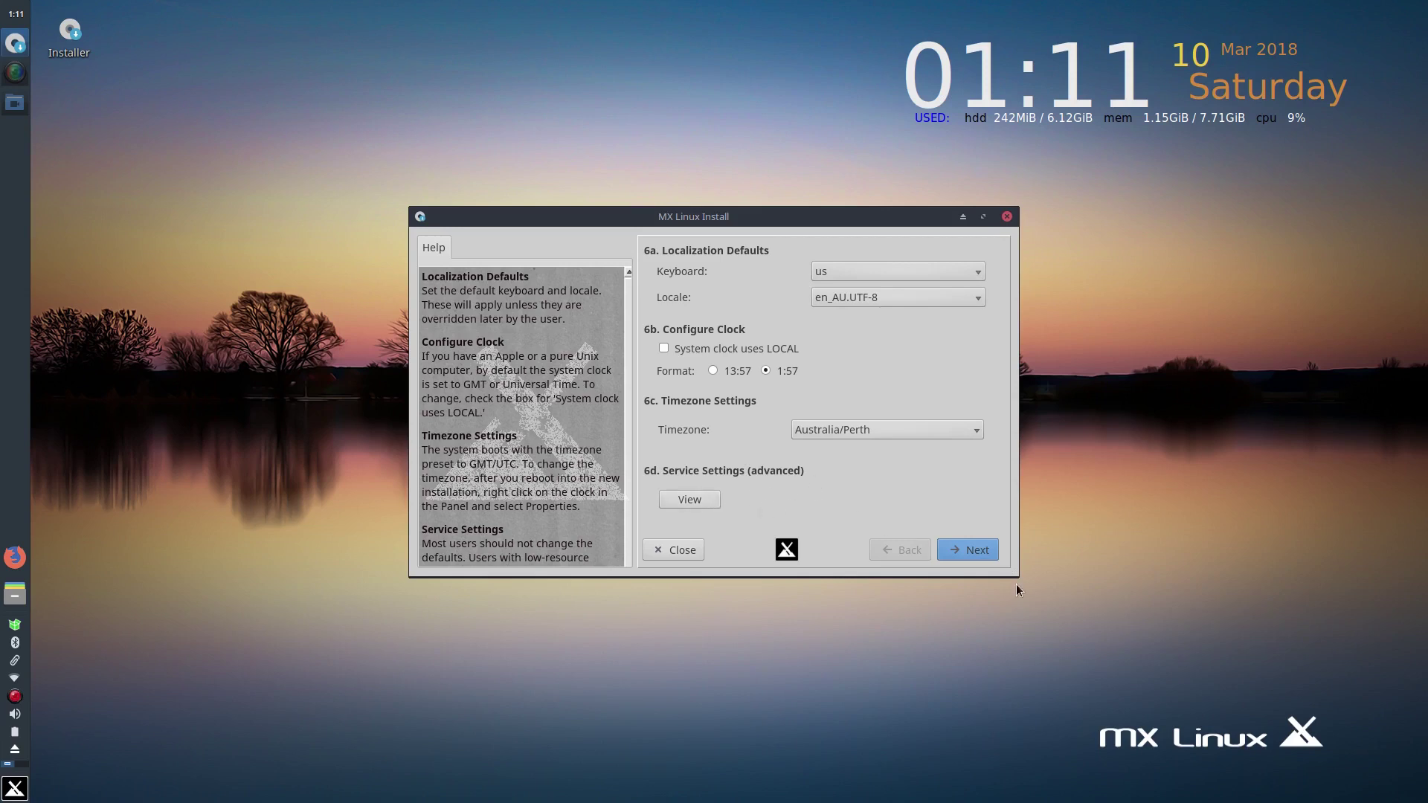
Enter the login name, then type and confirm the user password.
left_click(978, 551)
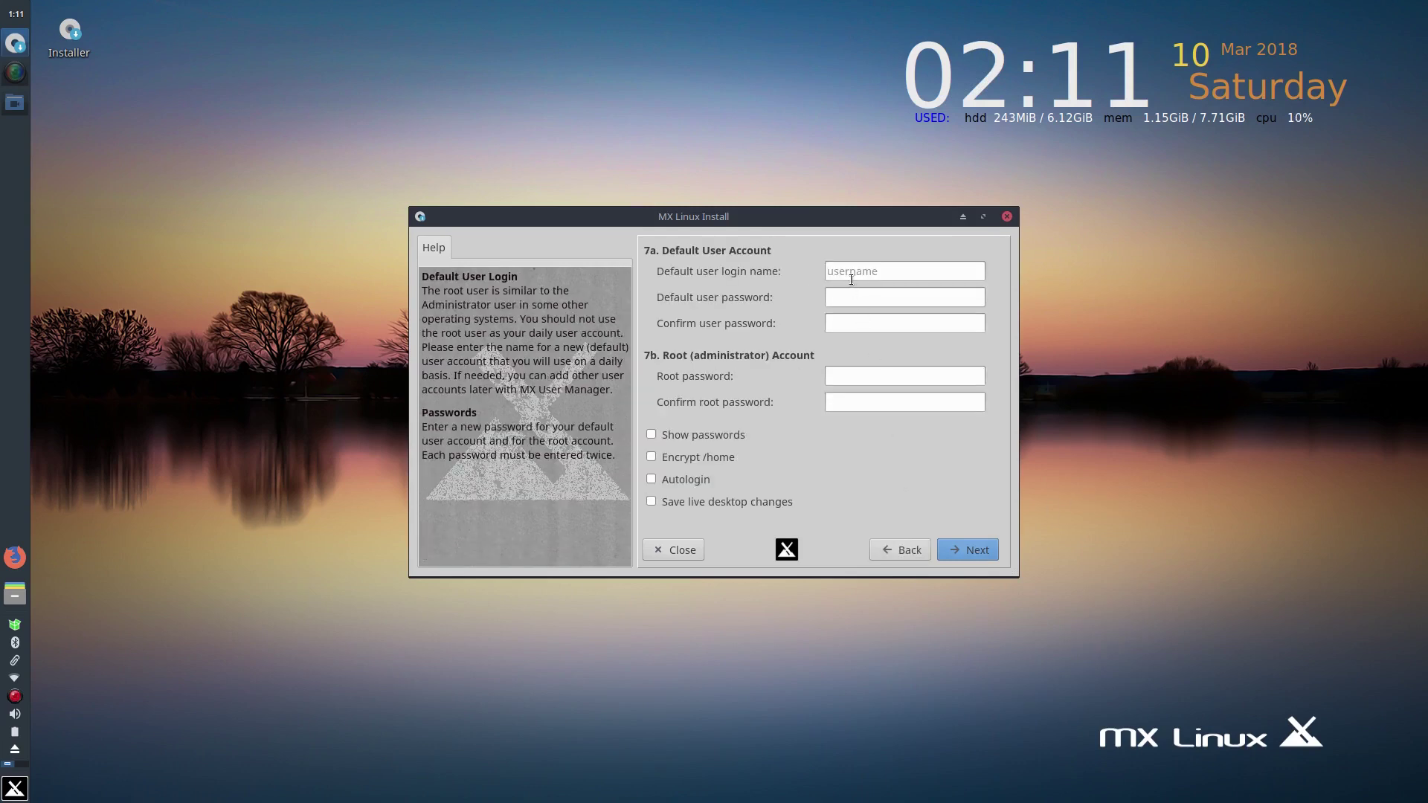
type("colin")
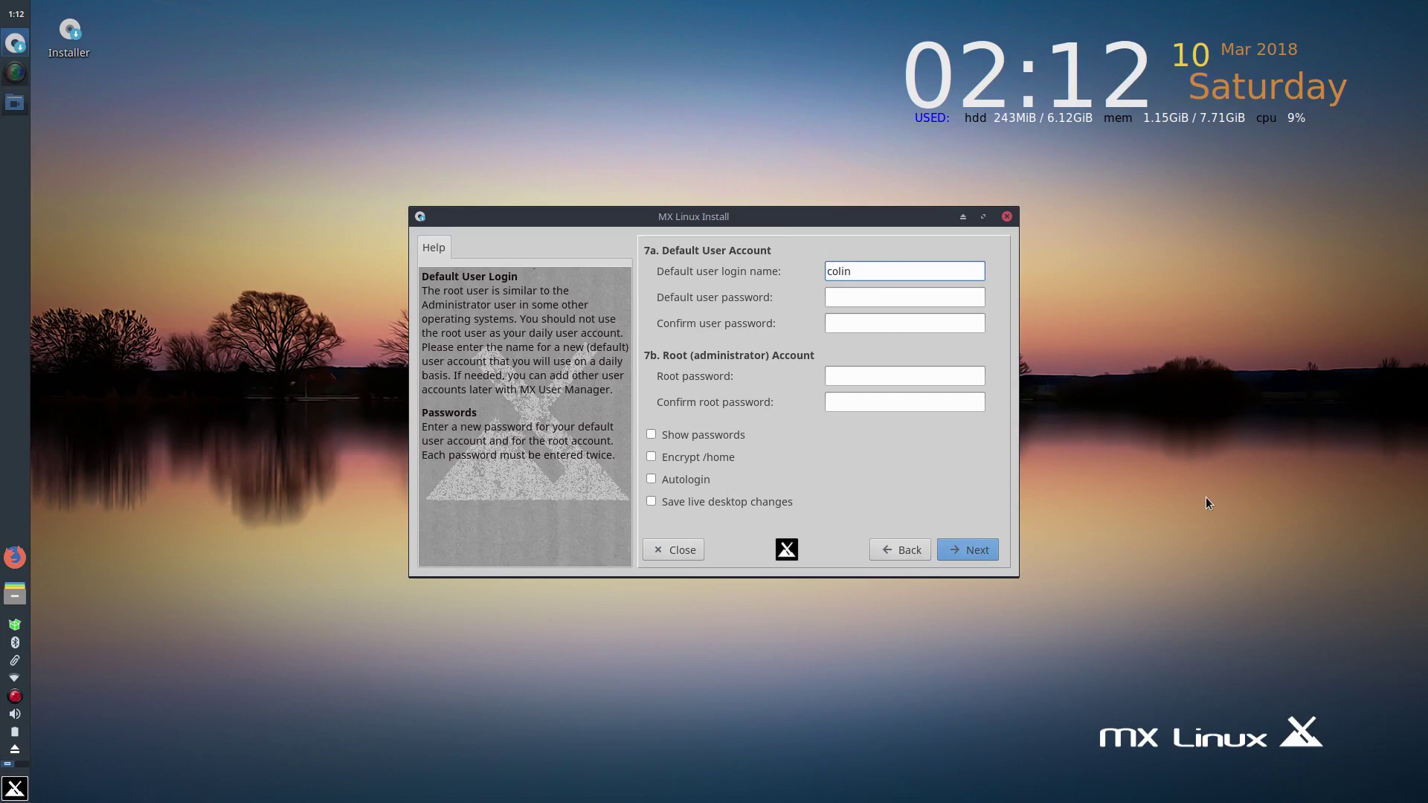
key("Tab")
type("•••••••••")
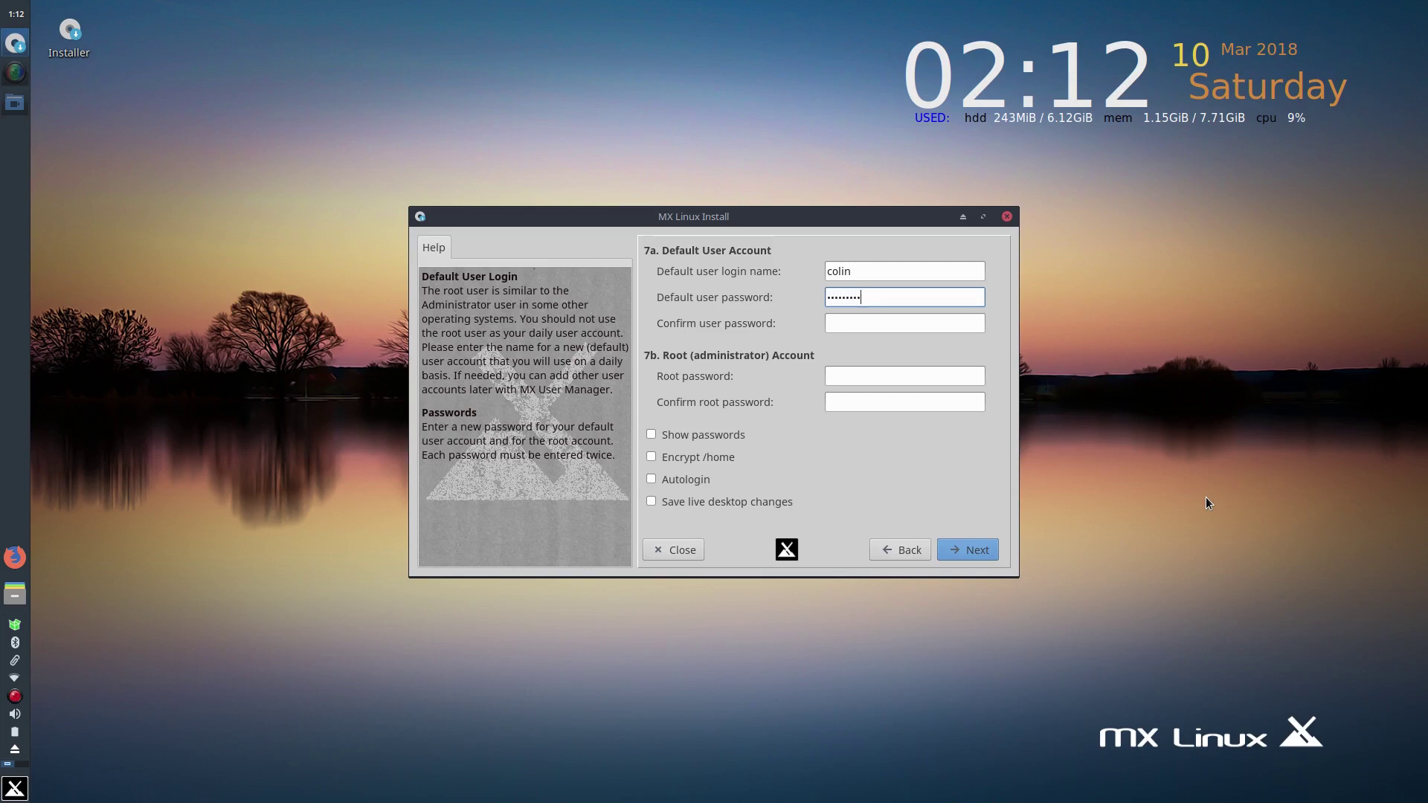
key("Tab")
type("••••••••")
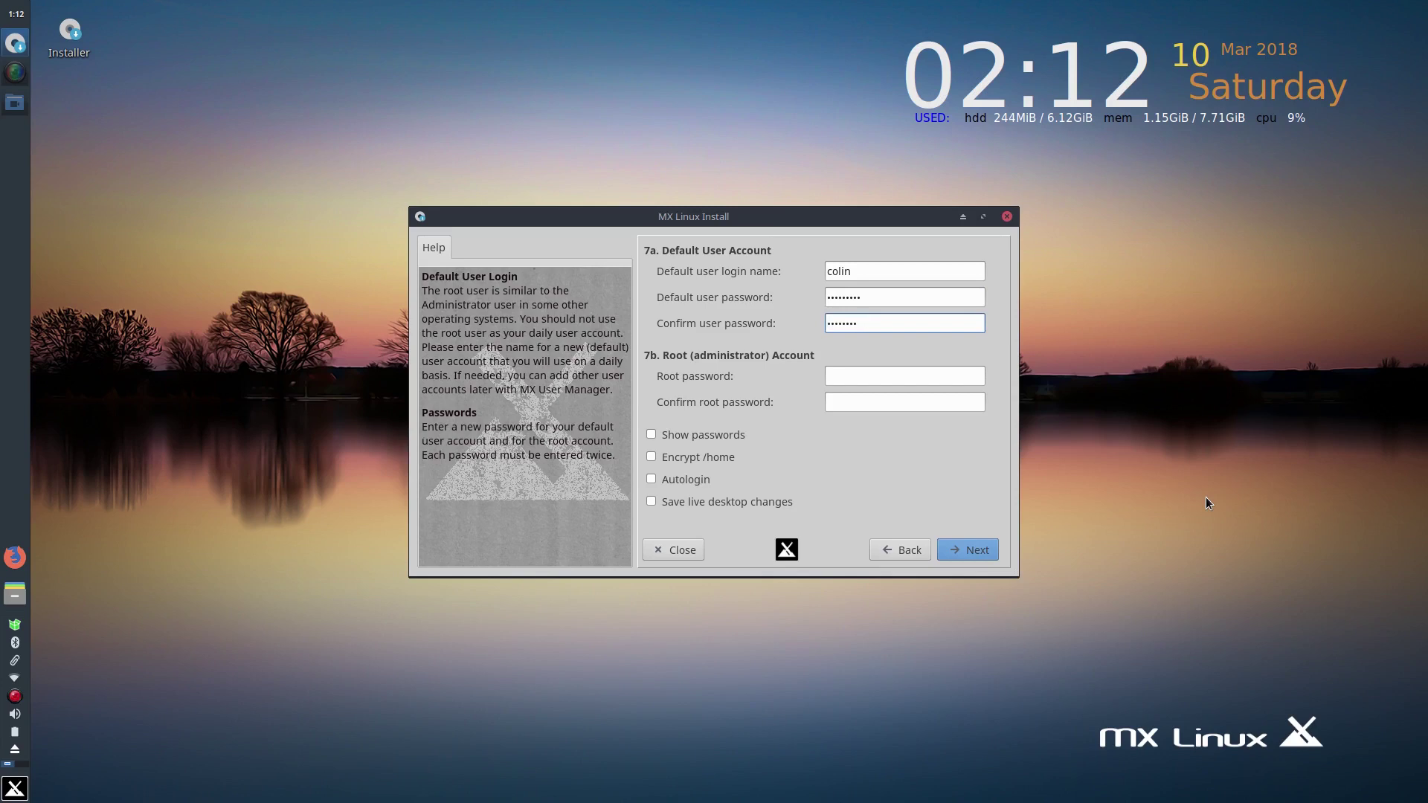
Type and confirm the root password, then try to continue.
key("Tab")
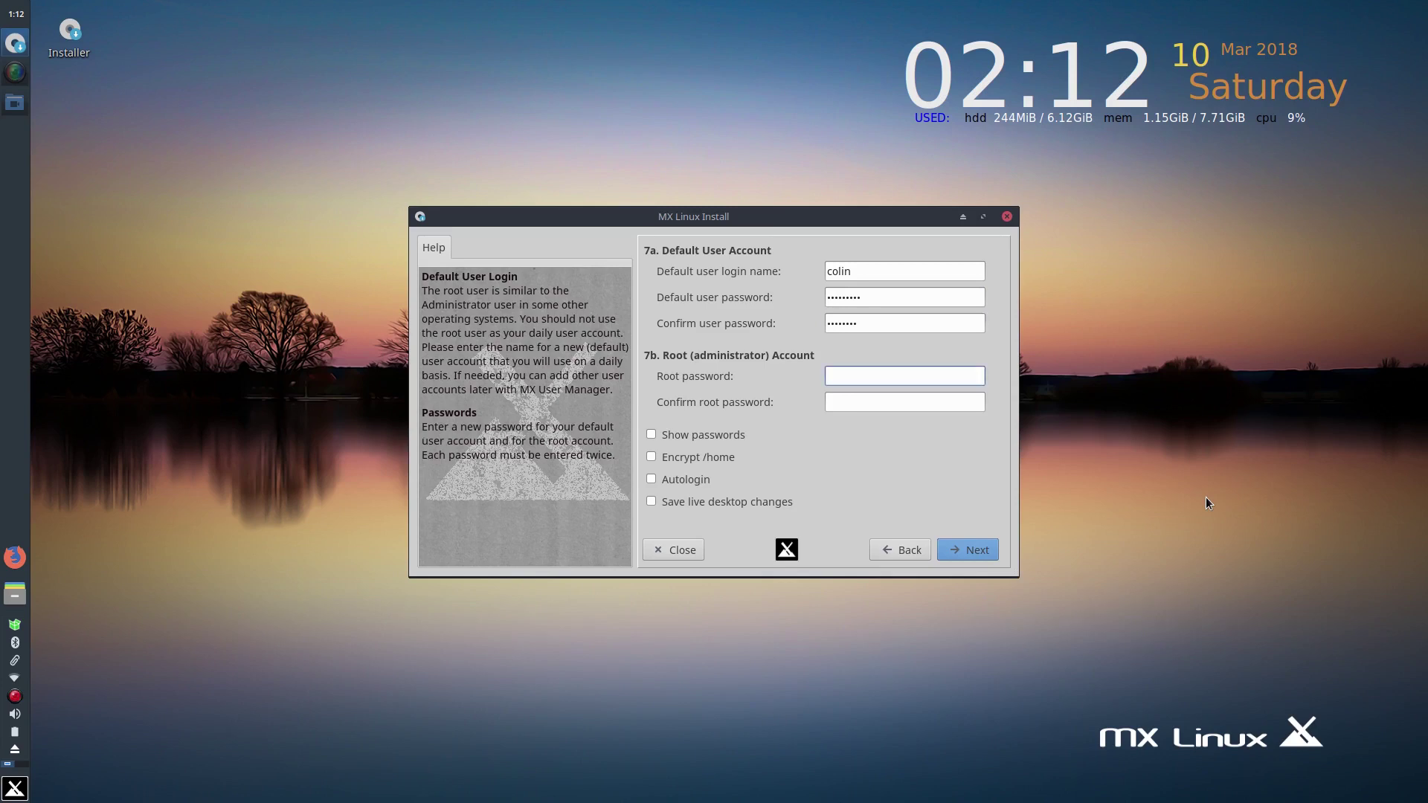
type("••••••••")
key("Tab")
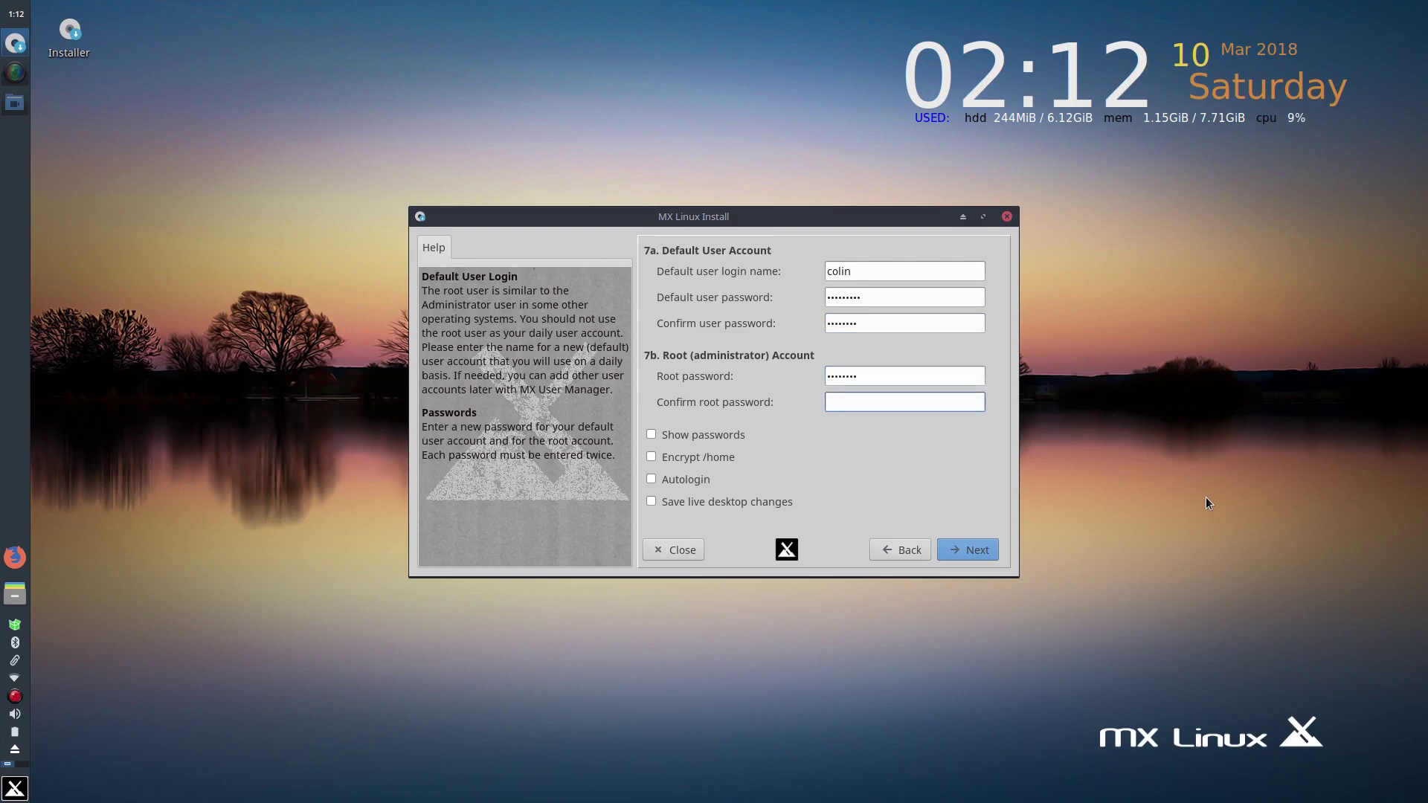
type("••••••••")
left_click(986, 549)
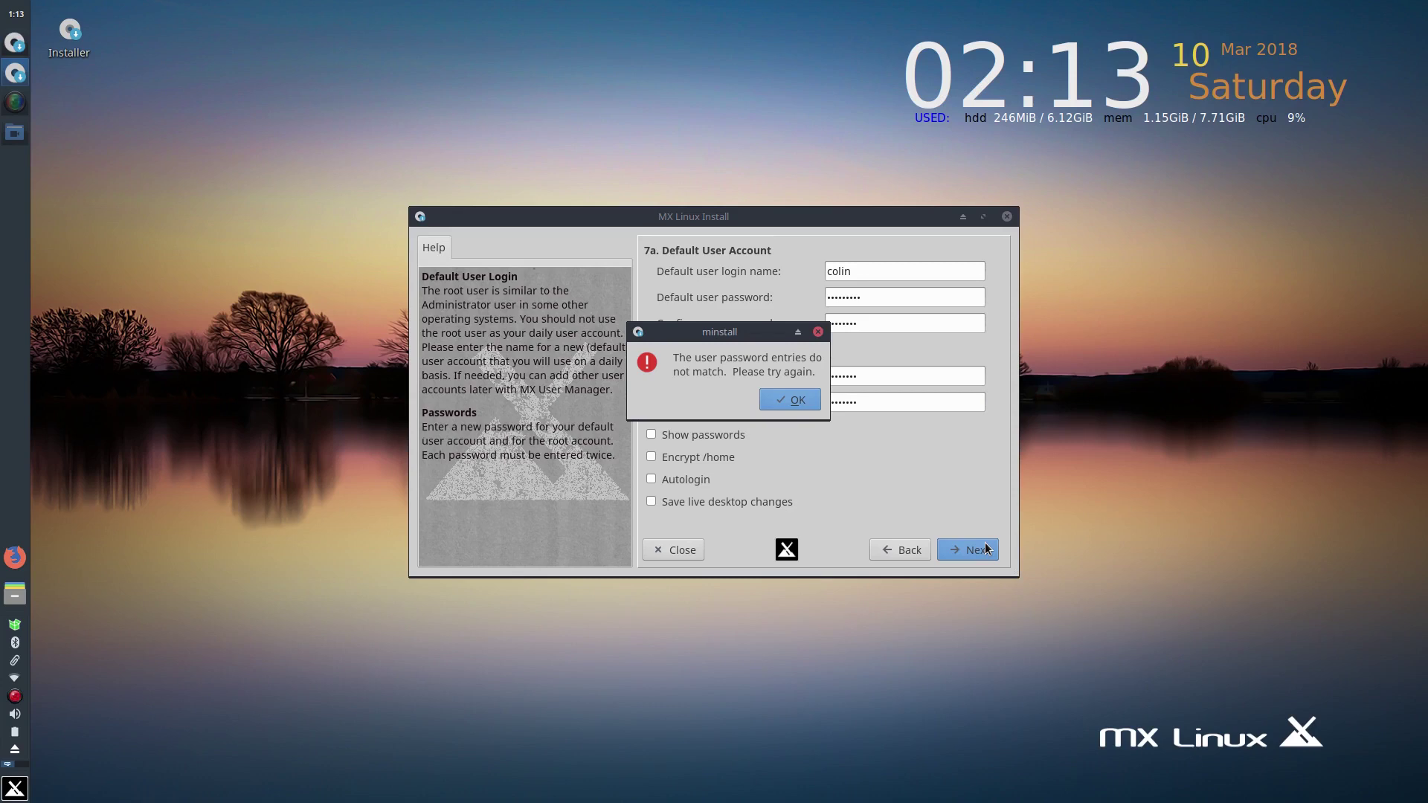
Dismiss the mismatch warning and retype the default user password.
left_click(778, 400)
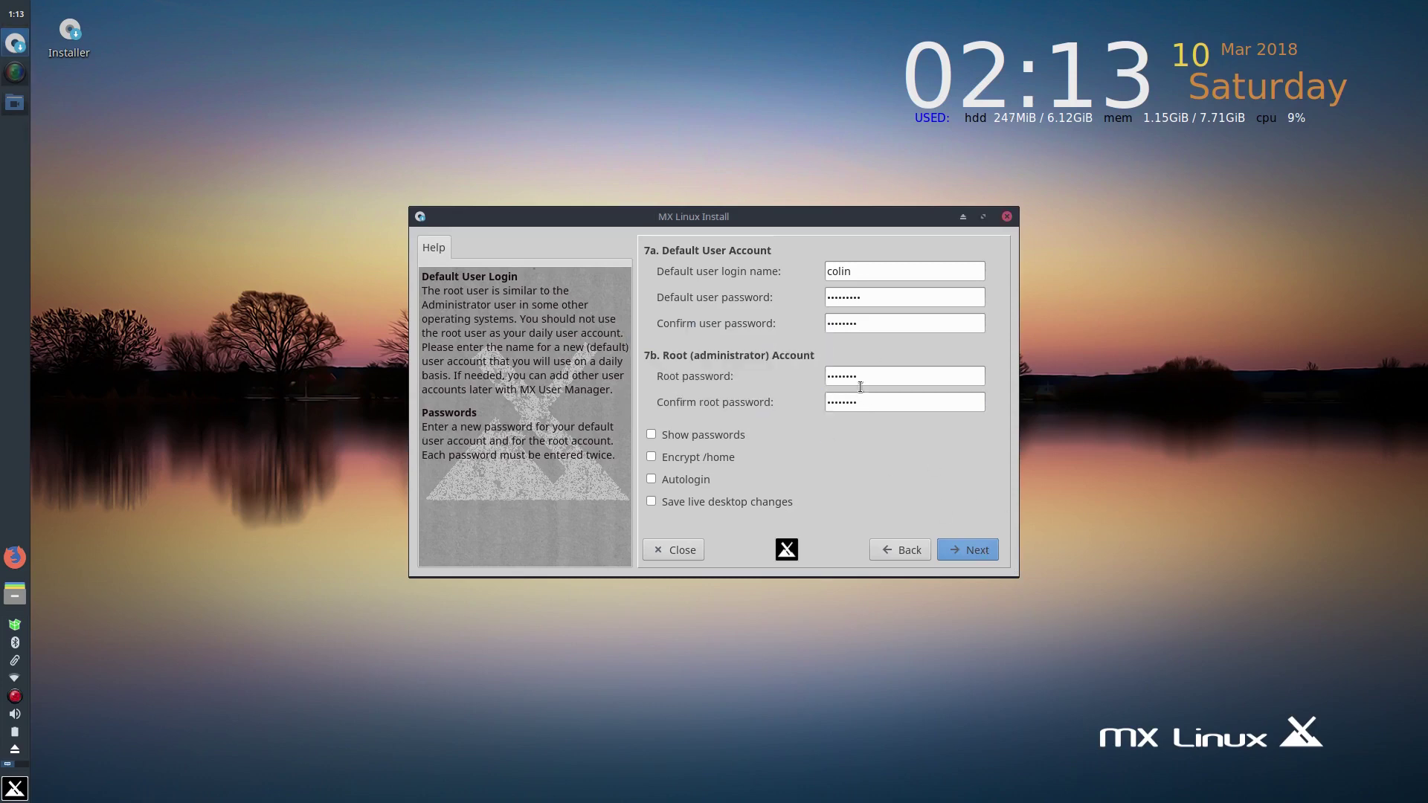
left_click_drag(882, 322, 764, 334)
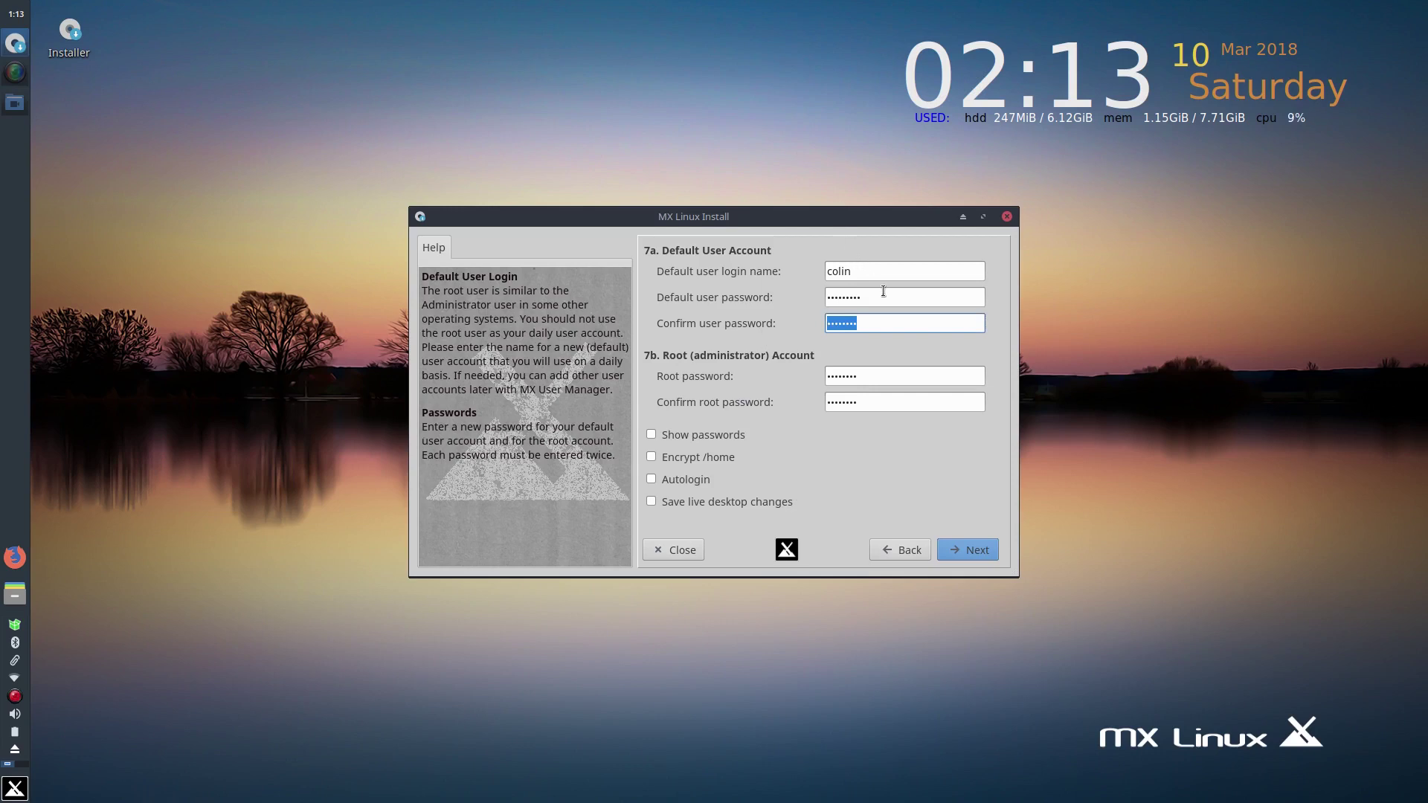
left_click_drag(883, 291, 729, 297)
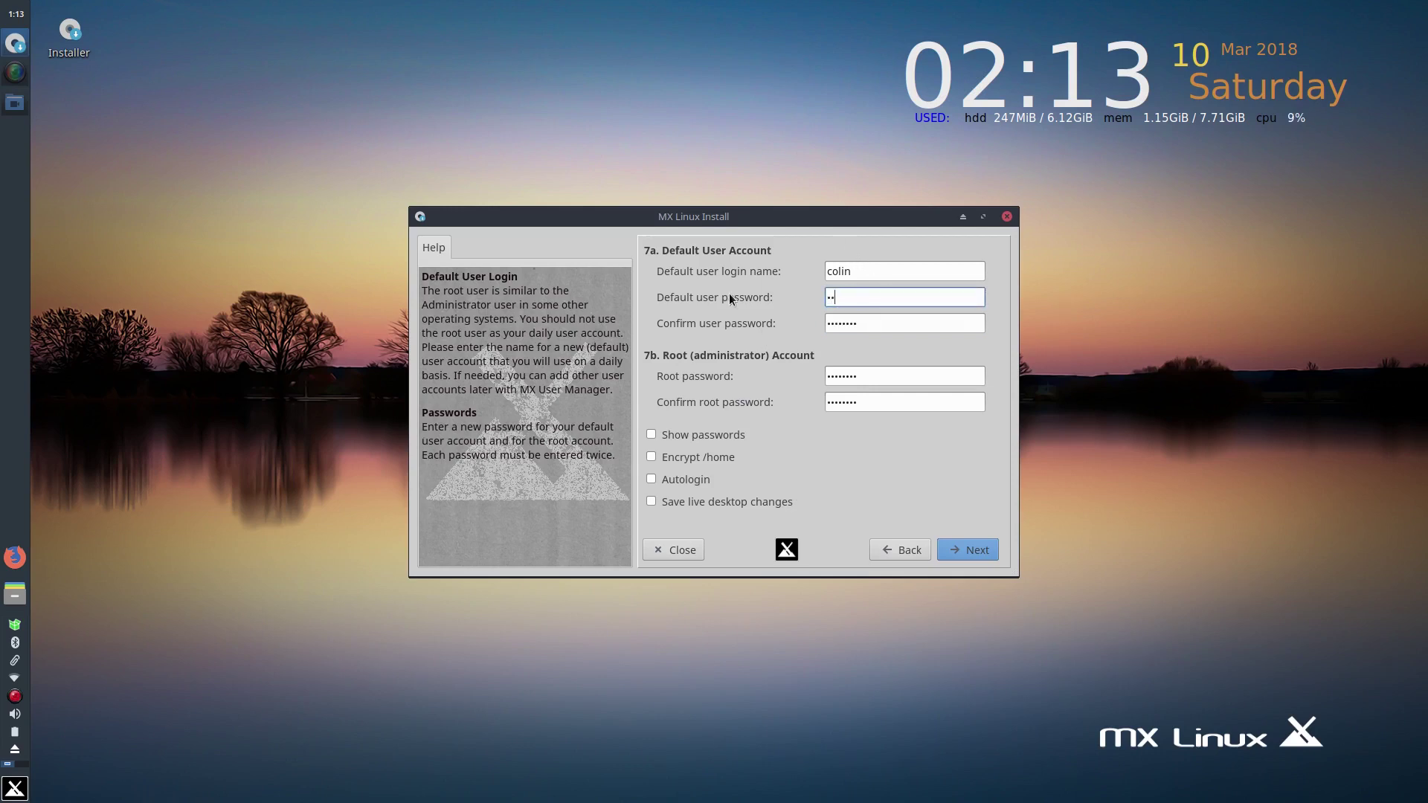
key("Tab")
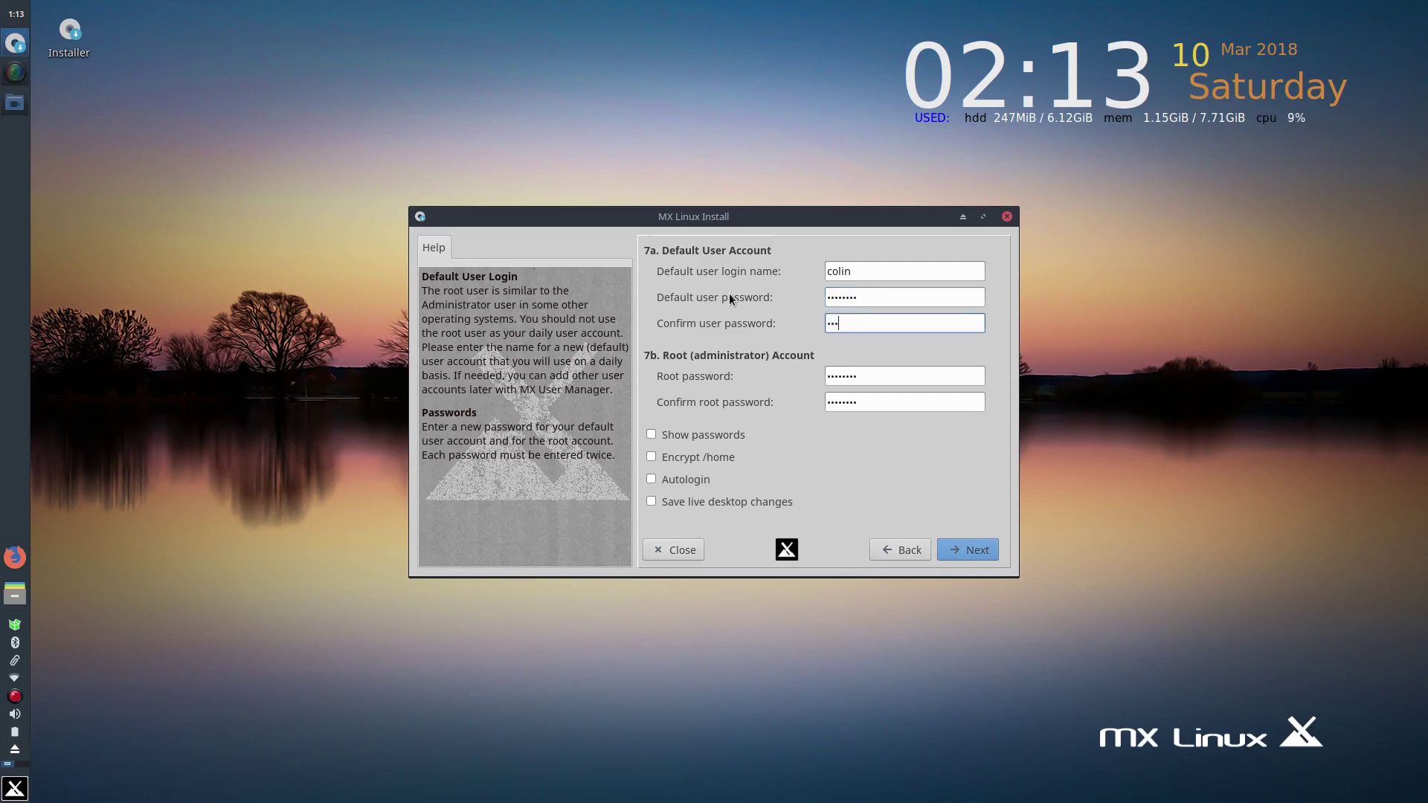
Re-enter the root password in both fields and continue the installation.
key("Tab")
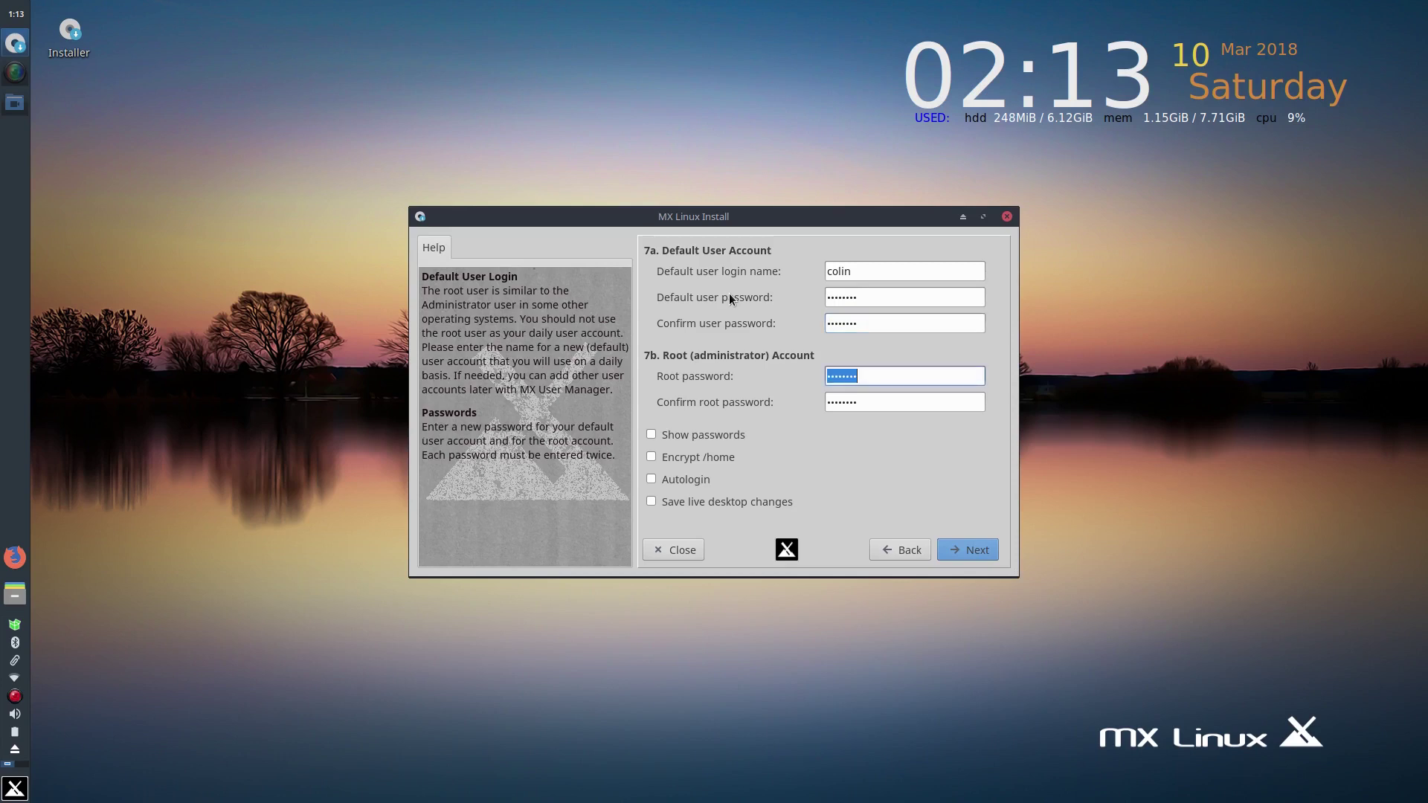
key("Tab")
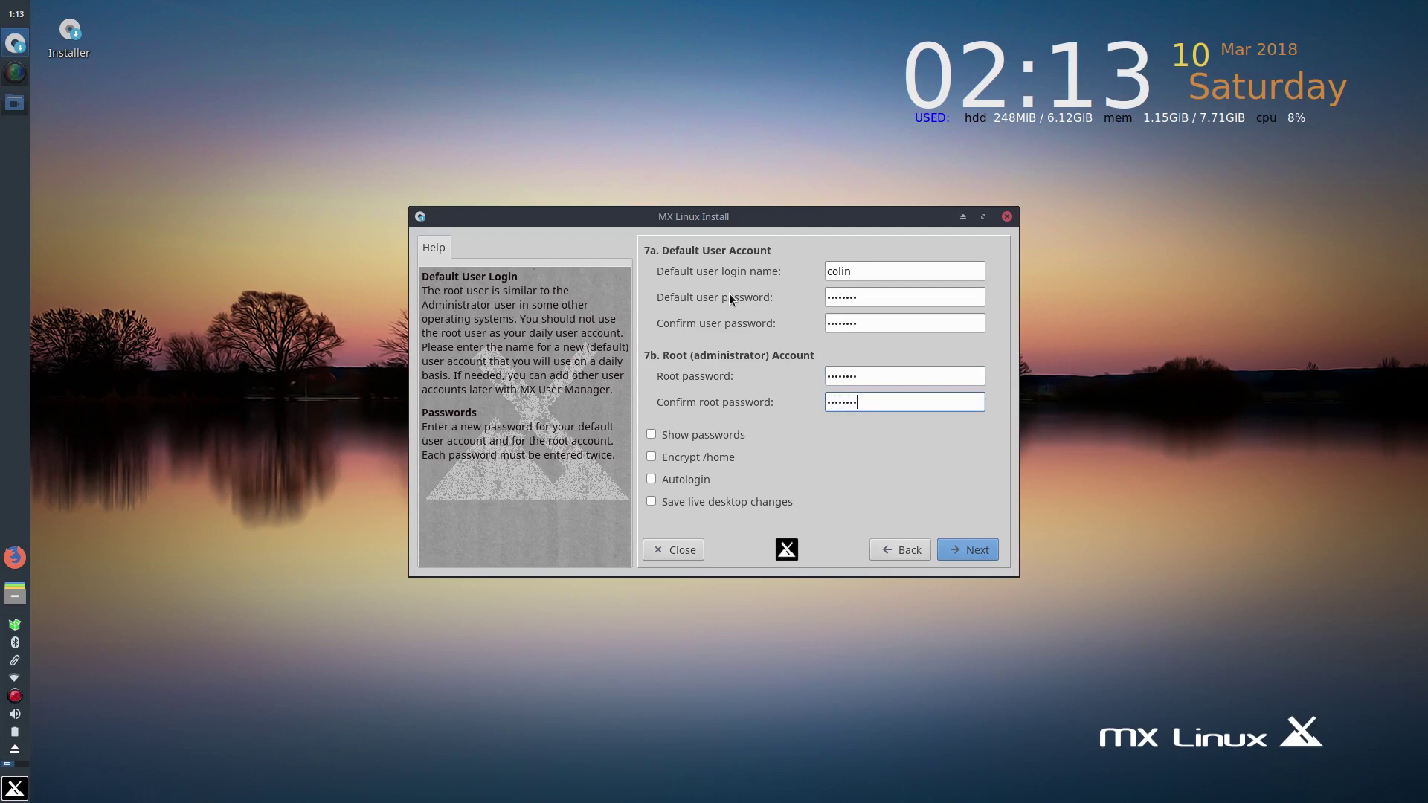
left_click(987, 551)
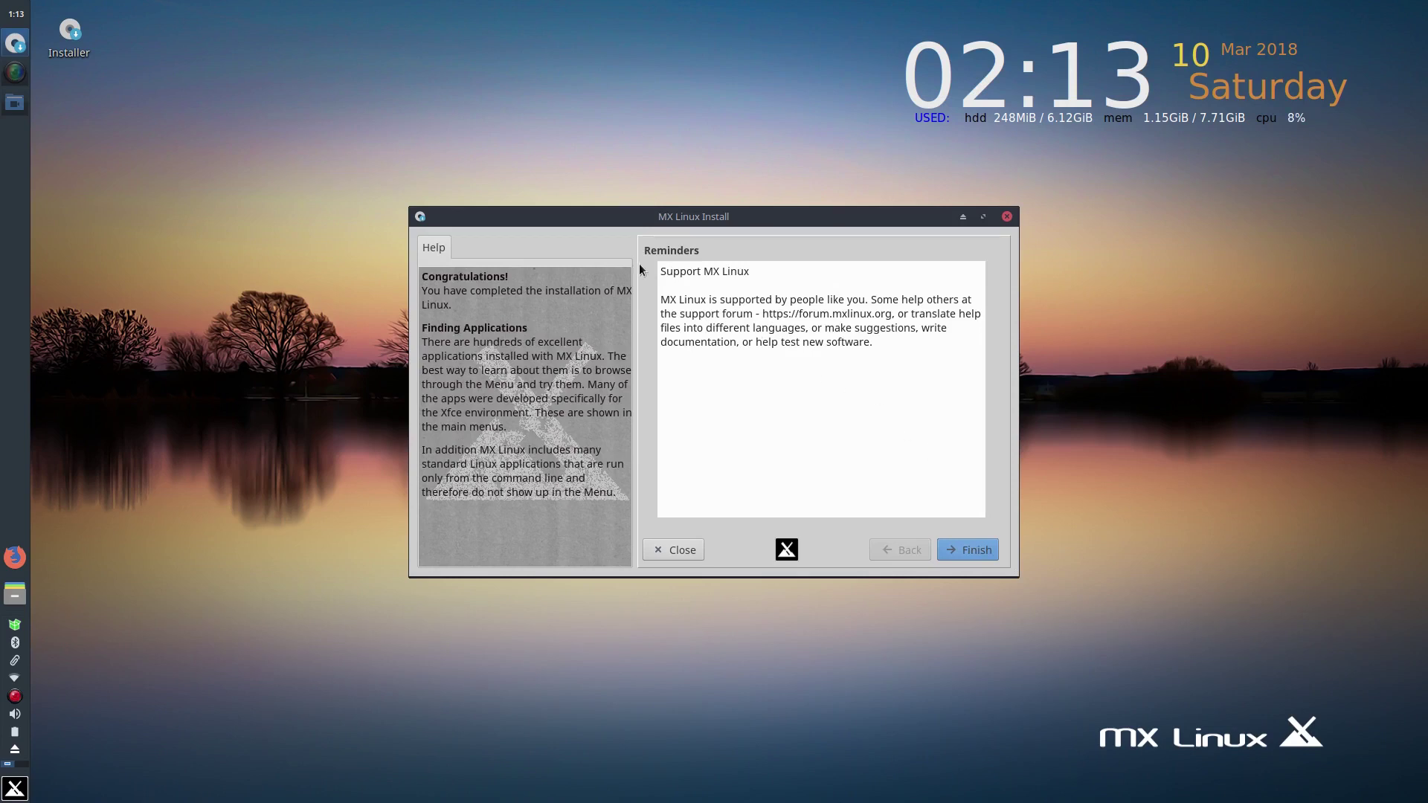
Run the installation through to the completion Reminders page.
left_click(975, 551)
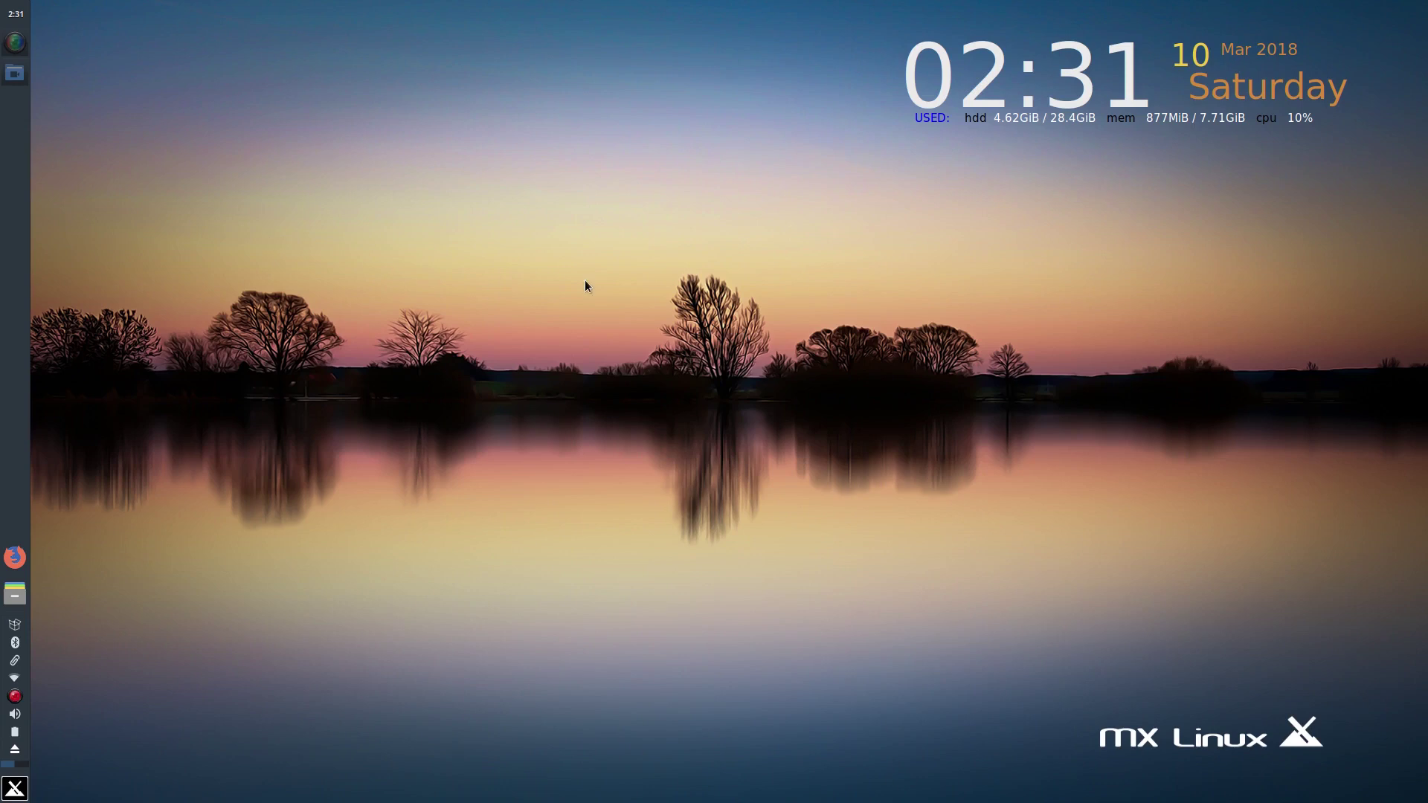
Reopen the Whisker application menu to show its Favorites list.
left_click(10, 794)
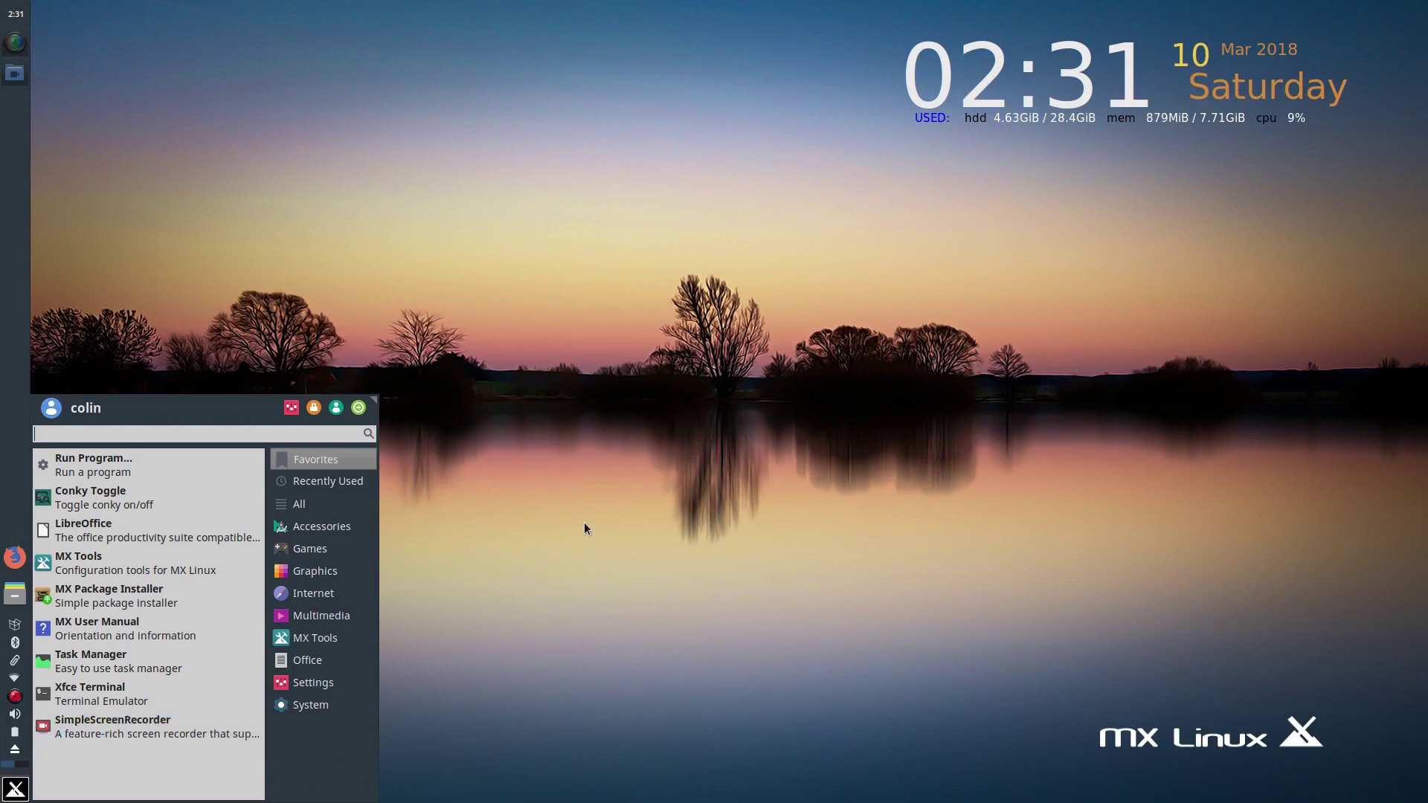
left_click(15, 789)
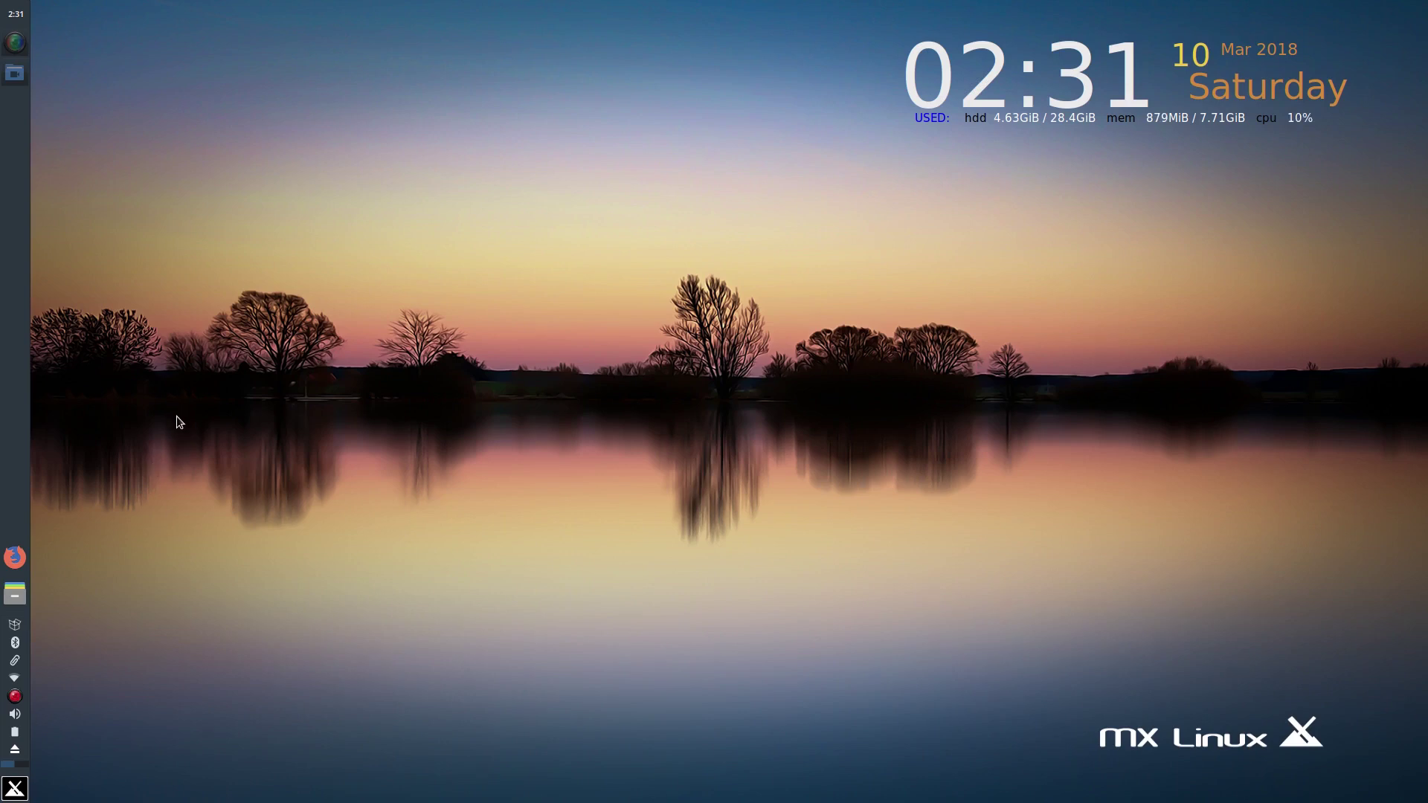
left_click(15, 788)
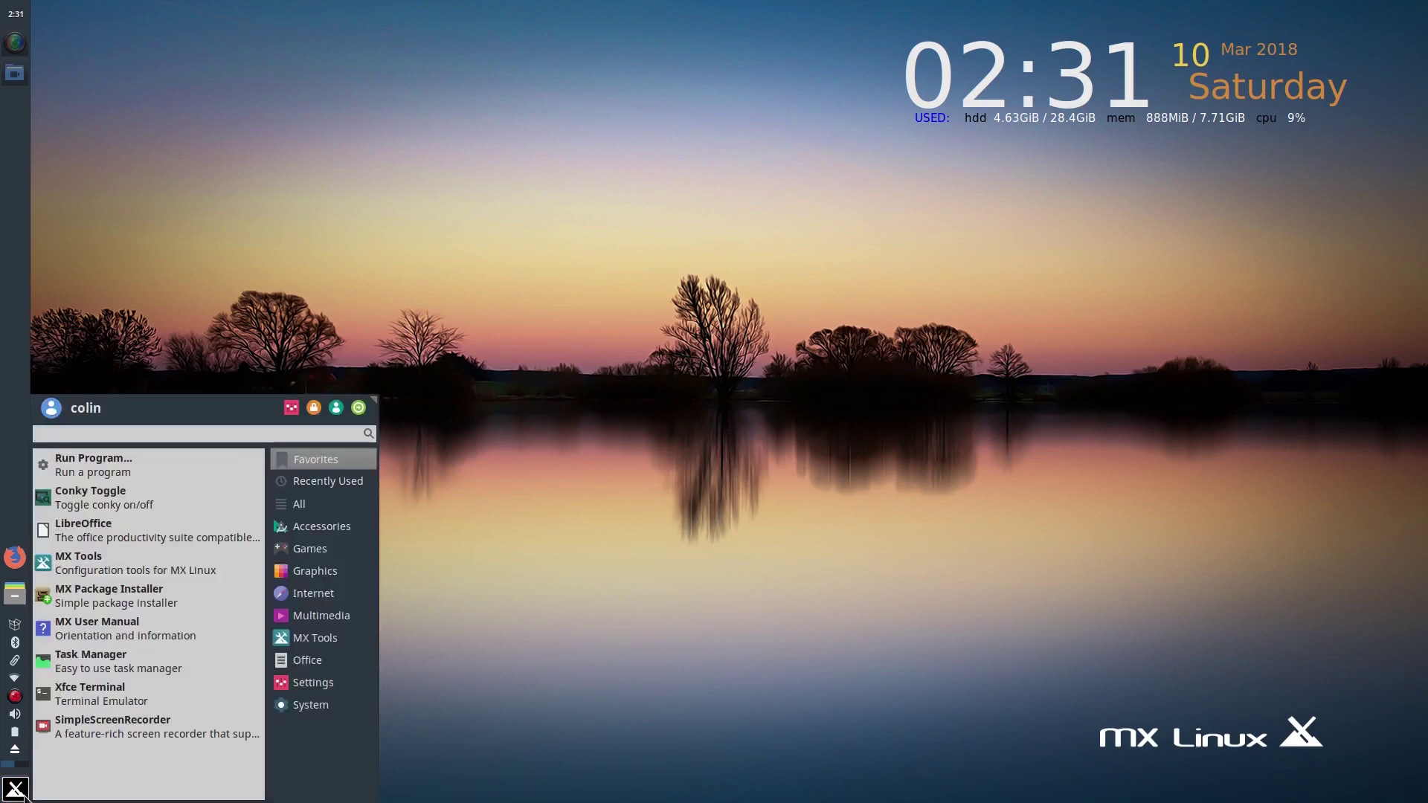
In MX Tweak, make the panel horizontal along the bottom of the screen and apply it.
left_click(89, 567)
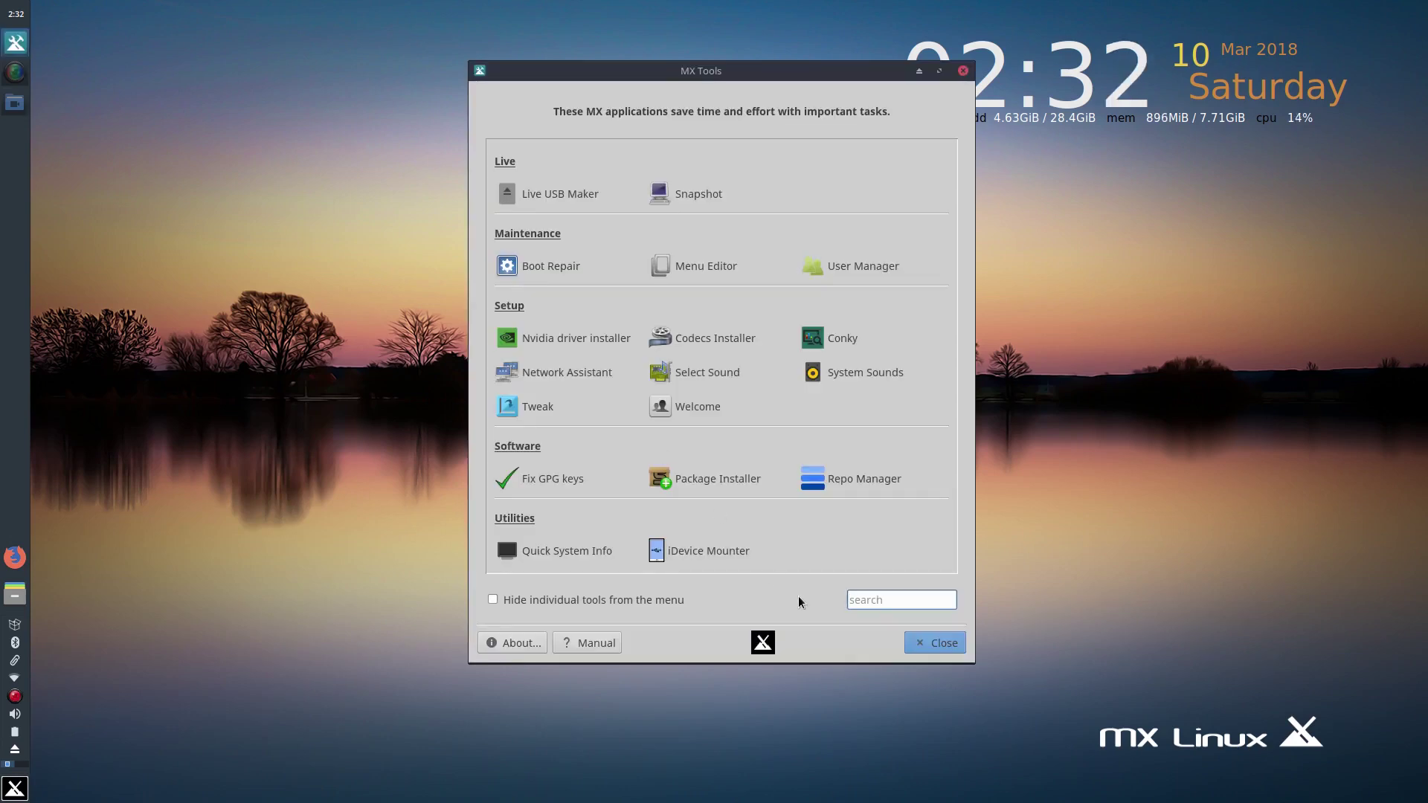
left_click(532, 405)
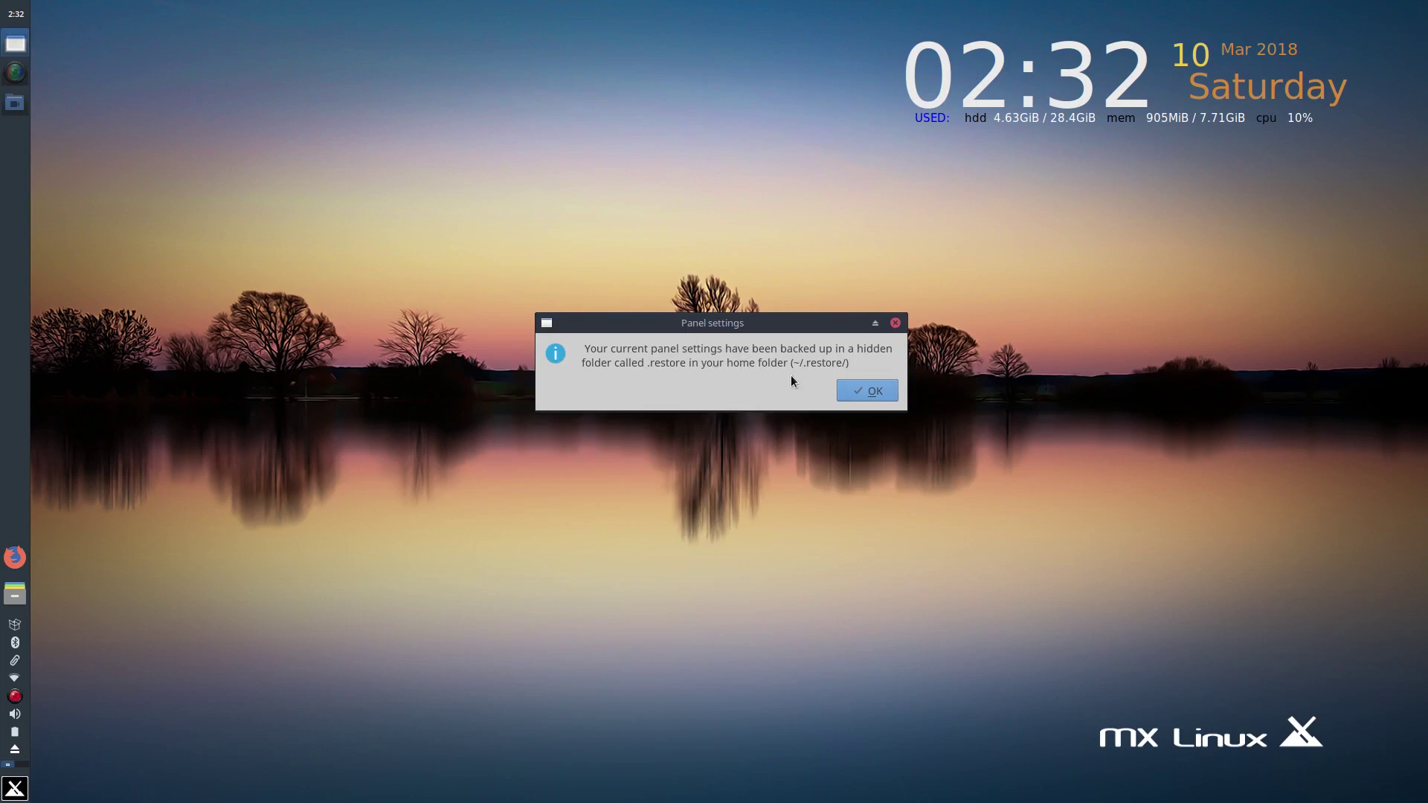
left_click(885, 391)
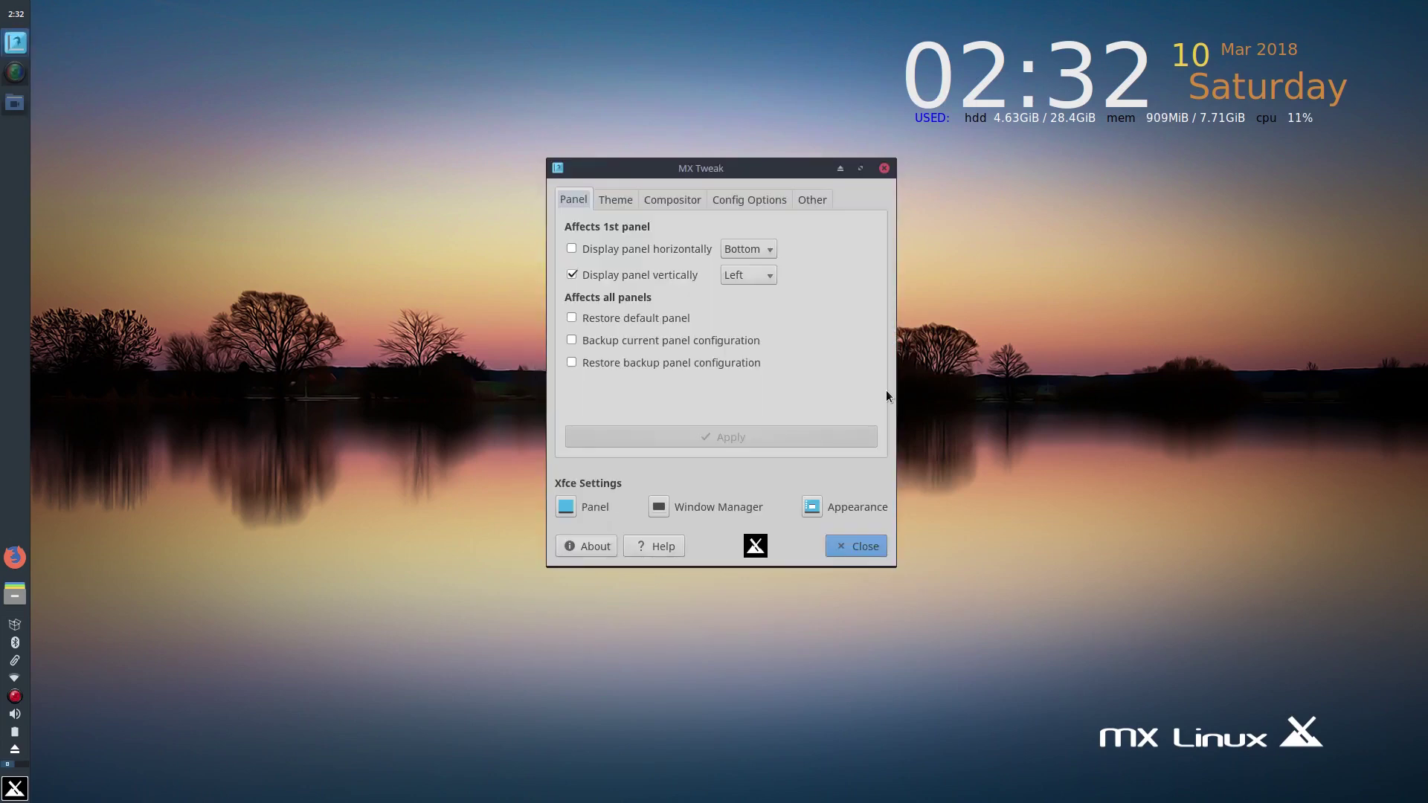
left_click(570, 251)
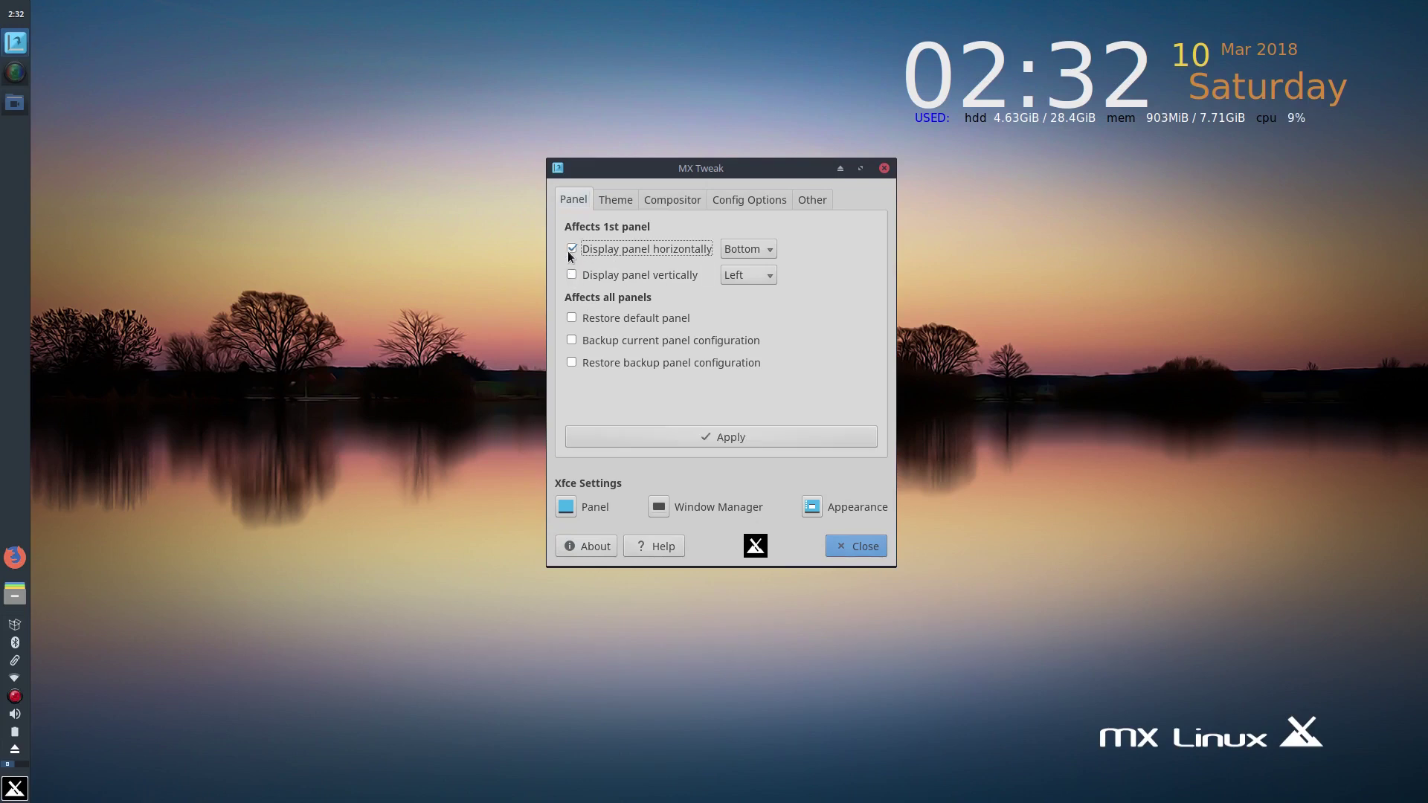
left_click(732, 438)
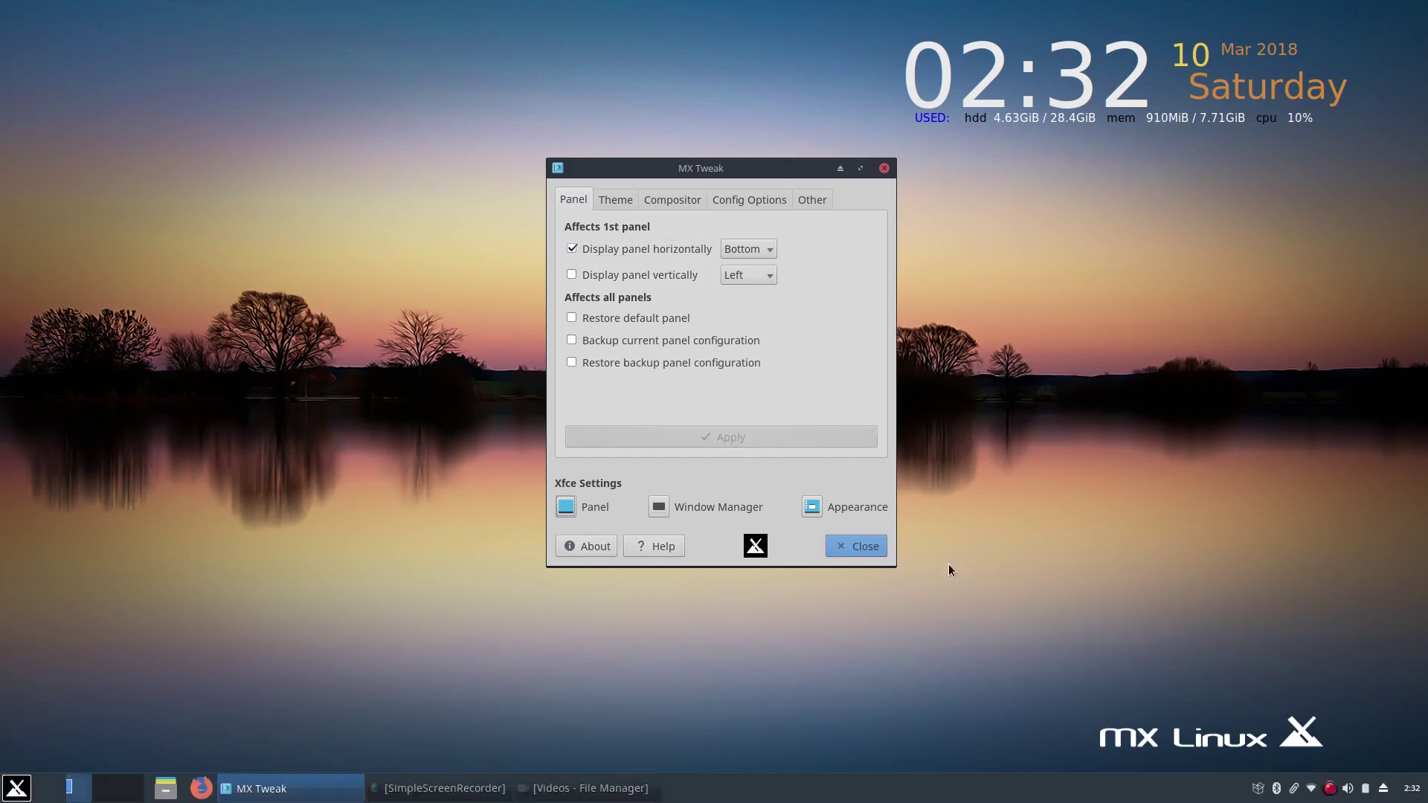
left_click(632, 199)
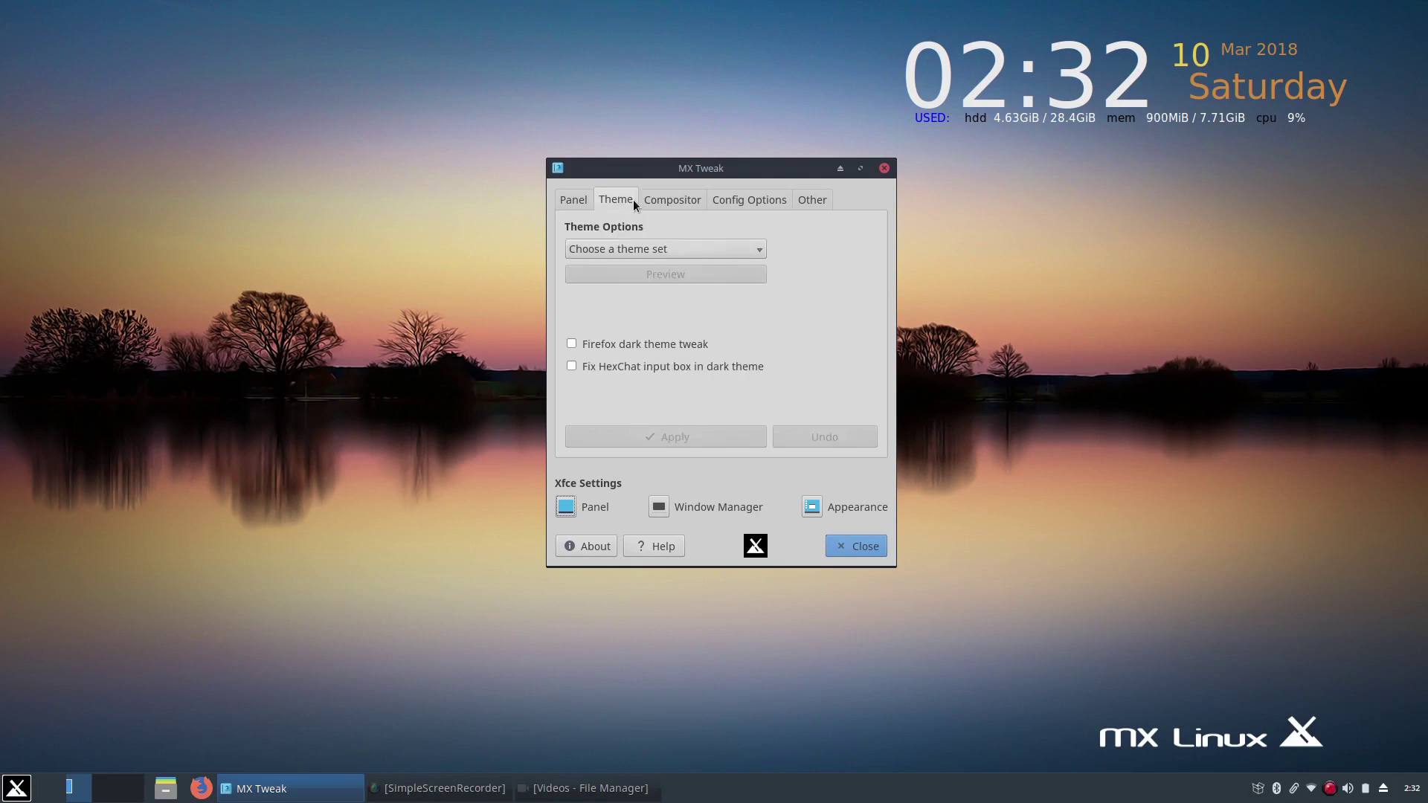
left_click(580, 201)
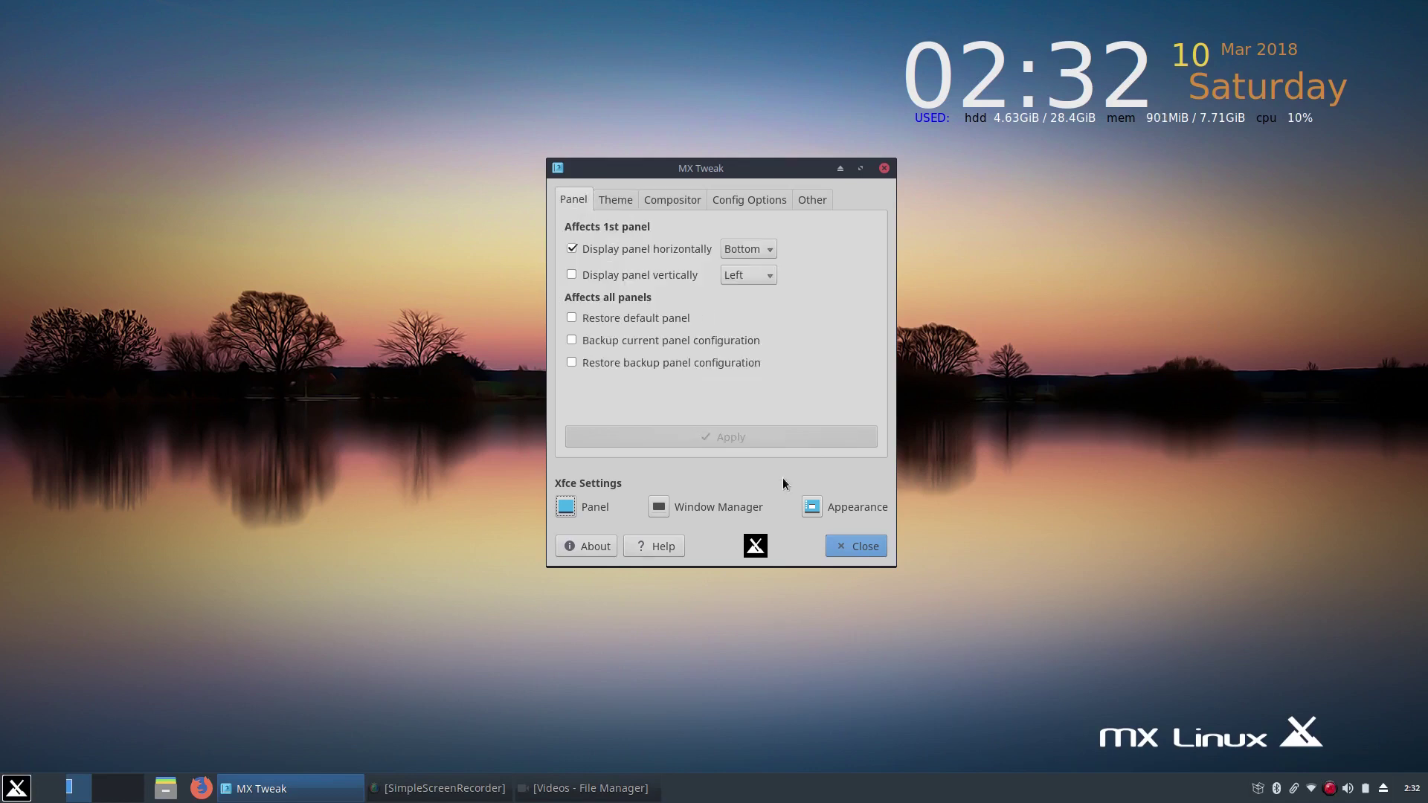
left_click(847, 548)
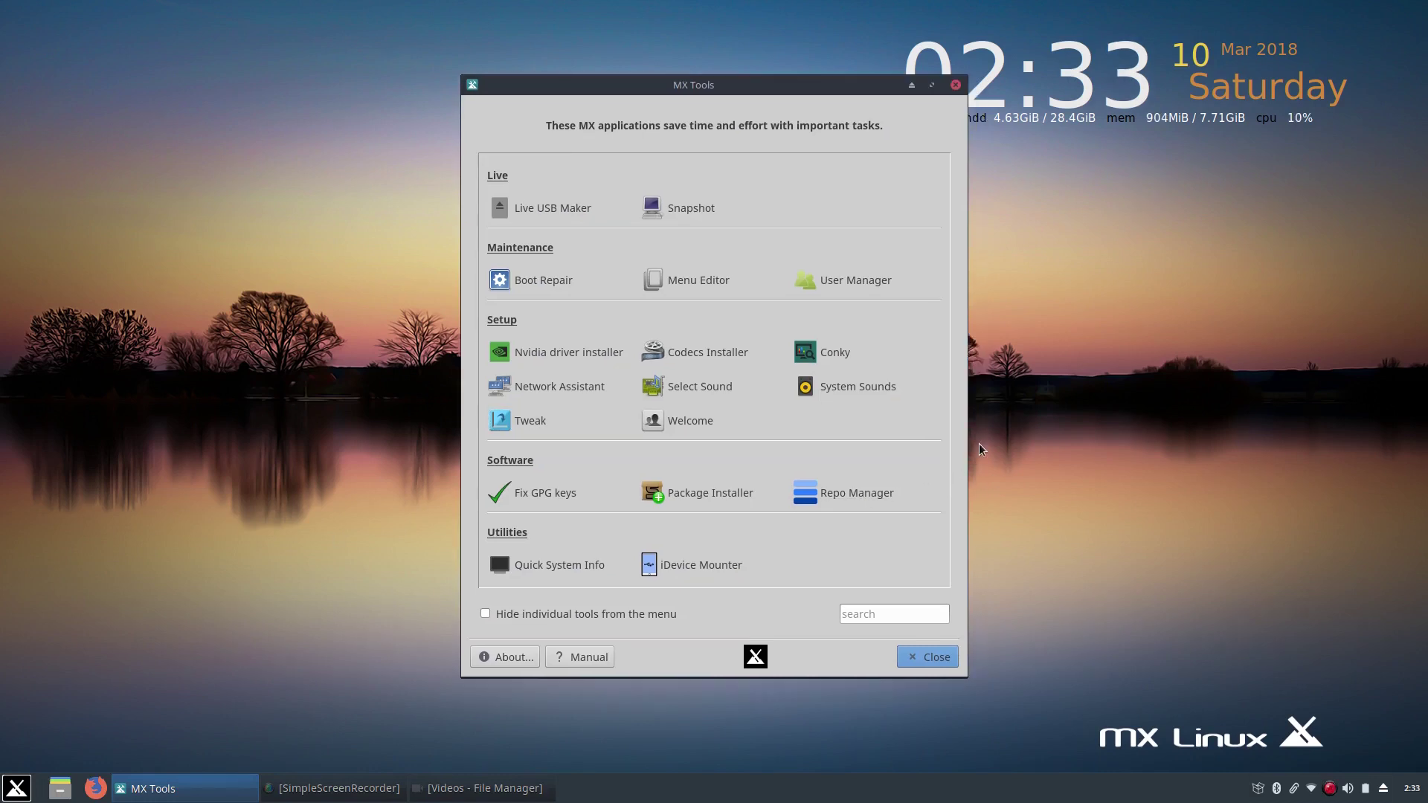
Install the restricted audio/video codecs, including libdvdcss2, with MX Codecs Installer.
left_click(706, 354)
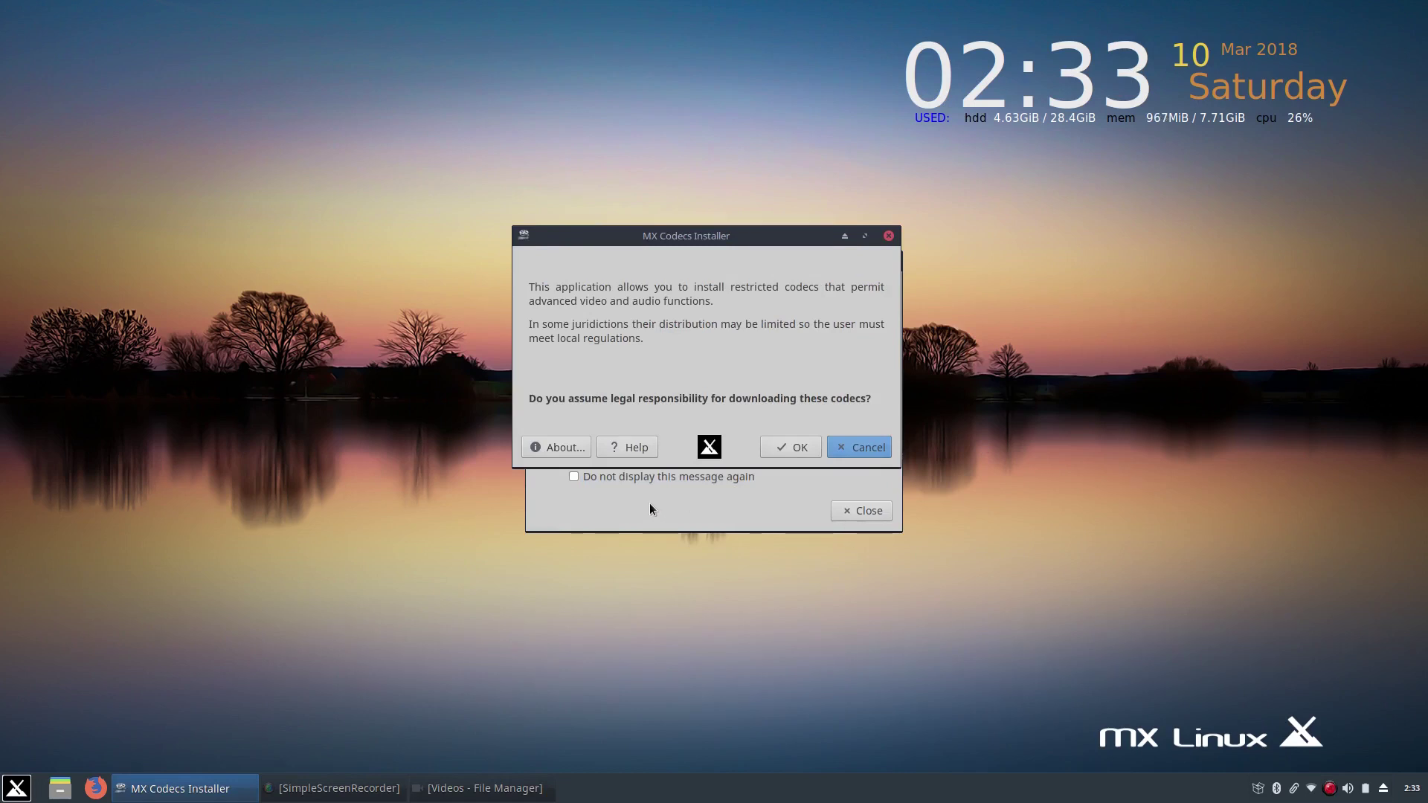
left_click(790, 446)
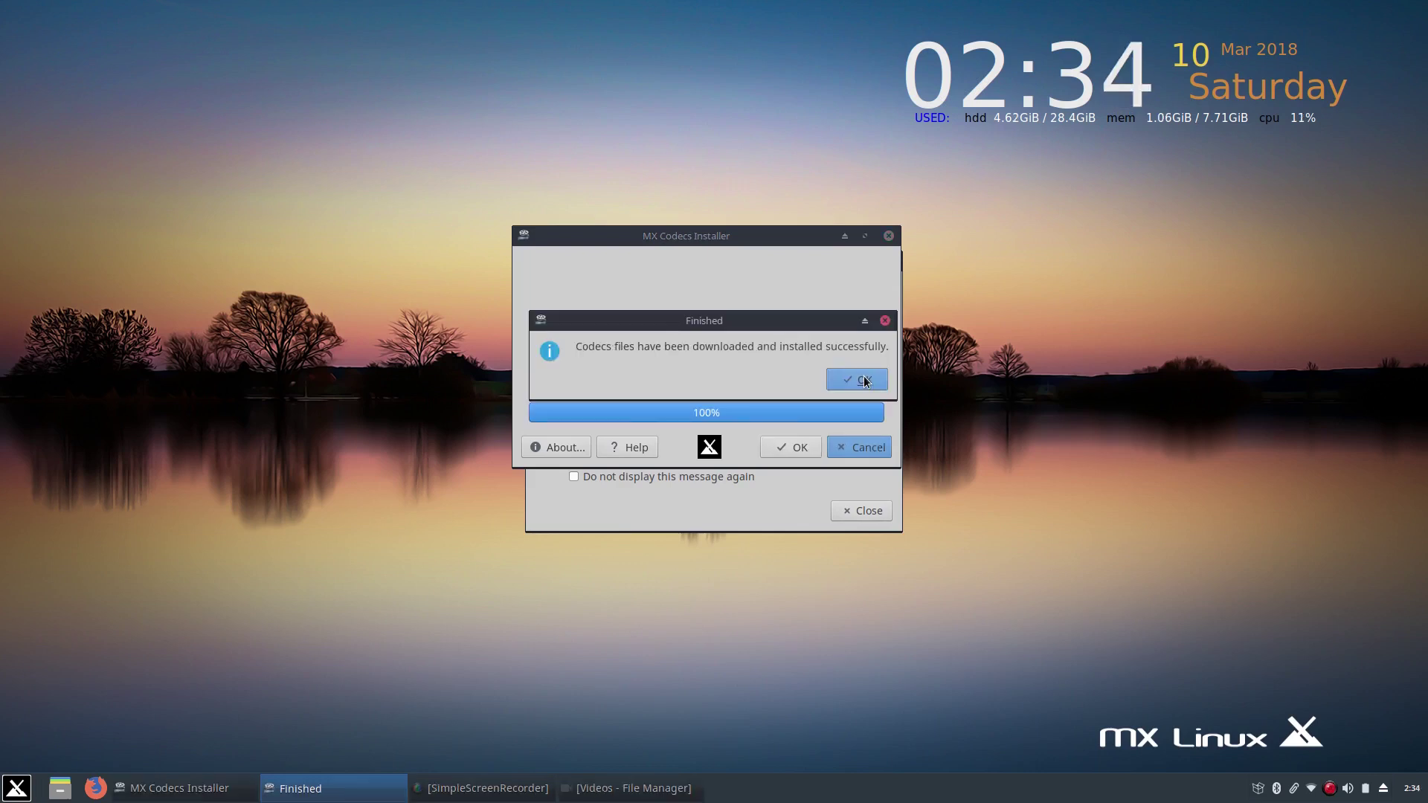
left_click(865, 377)
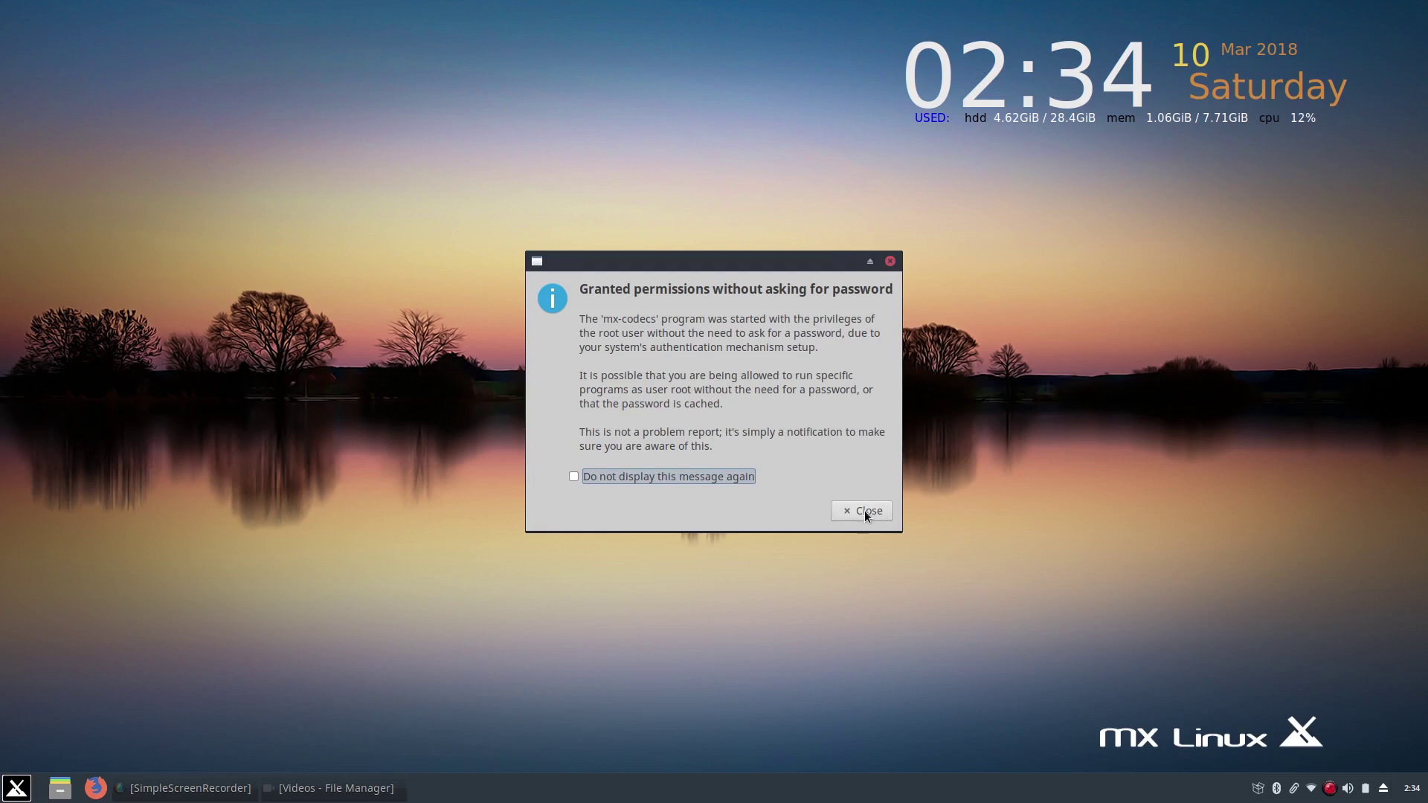
left_click(864, 510)
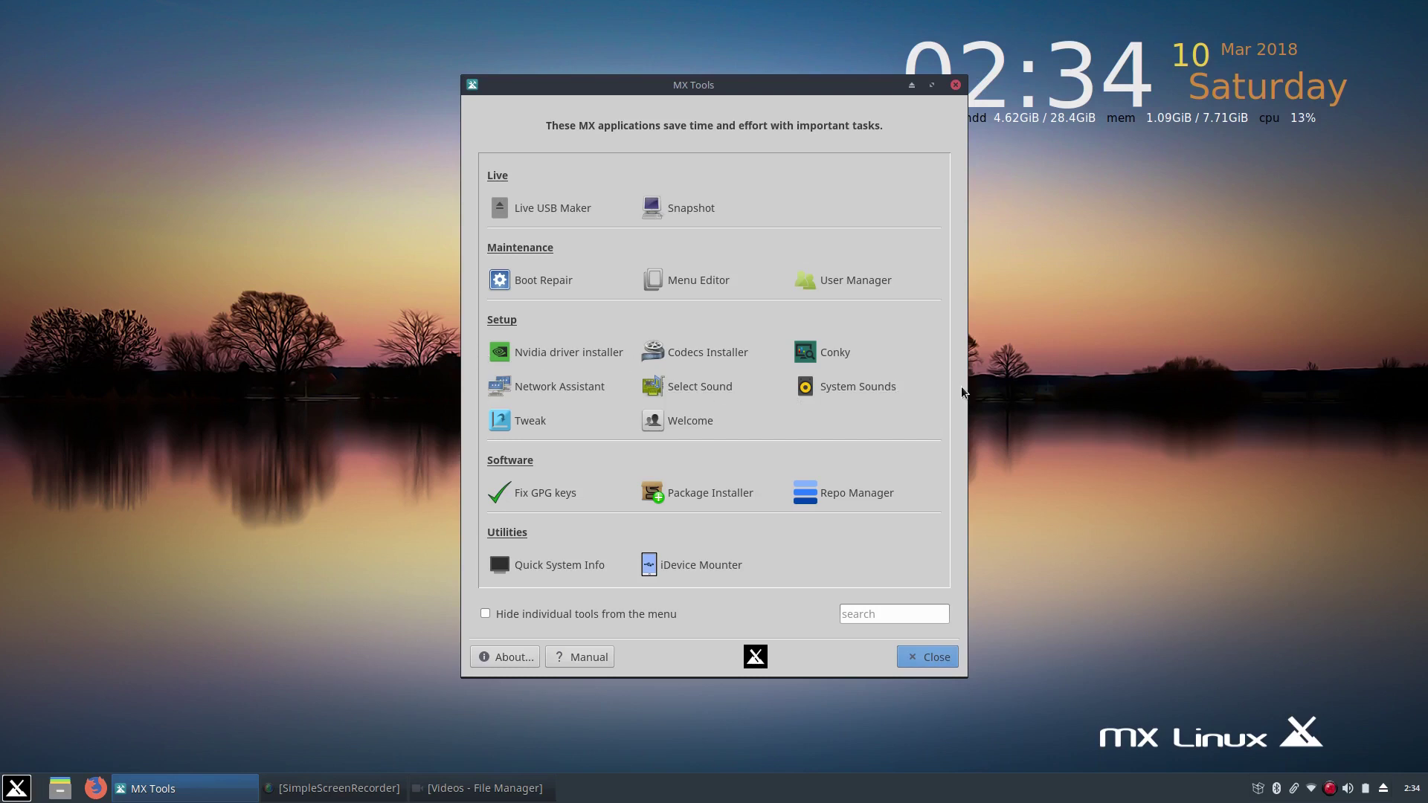
Launch MX Conky and set Color0 to vivid magenta #F30DCD.
left_click(836, 356)
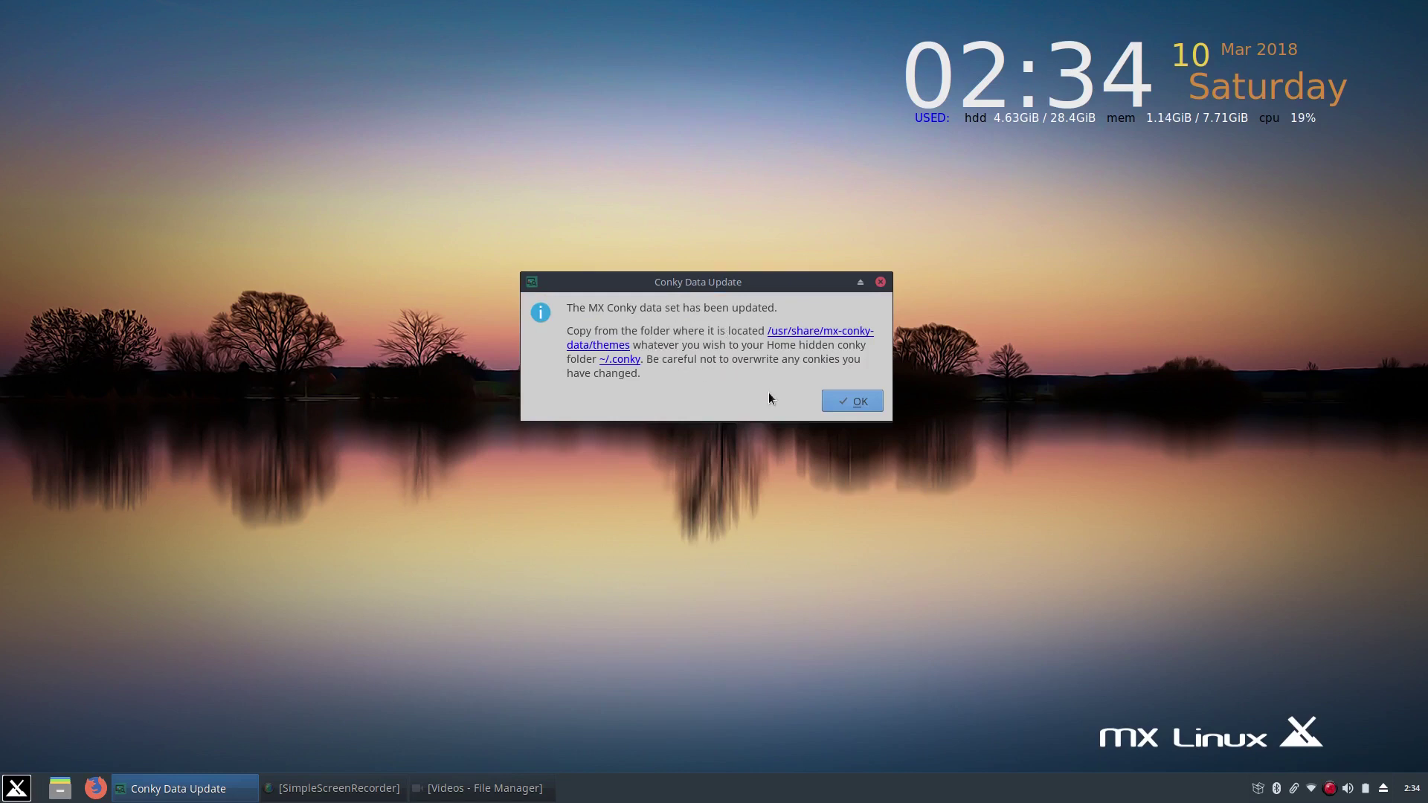
left_click(845, 398)
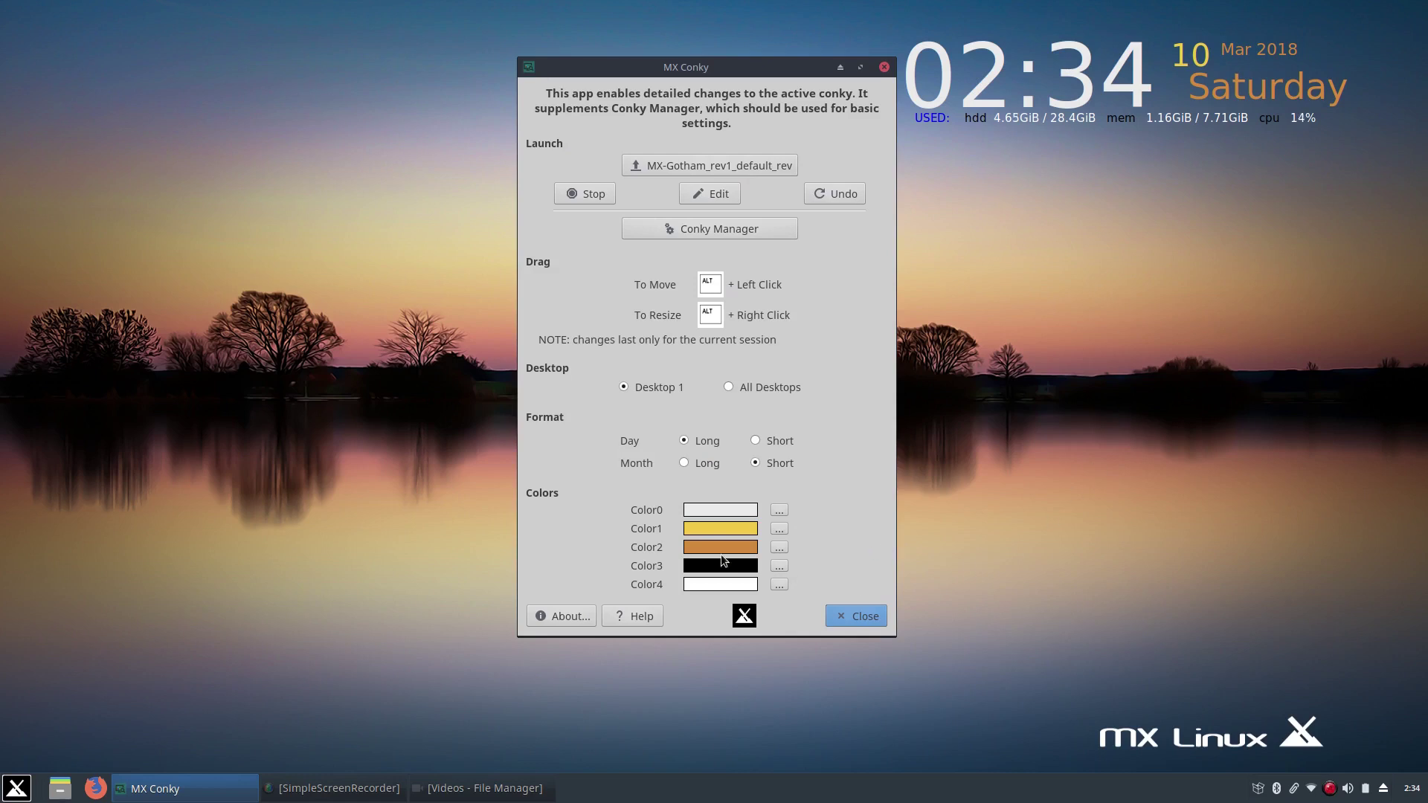
left_click(779, 510)
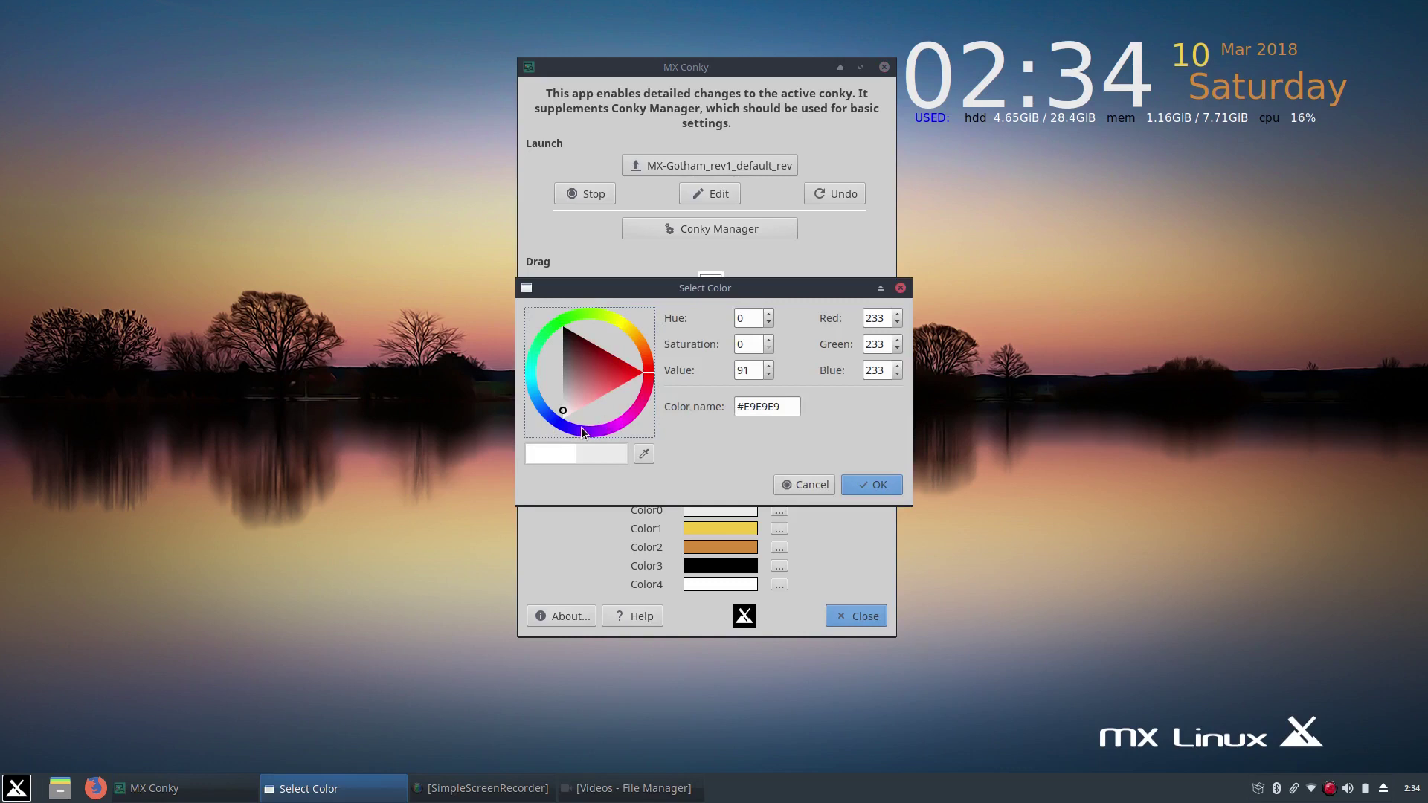
left_click(627, 421)
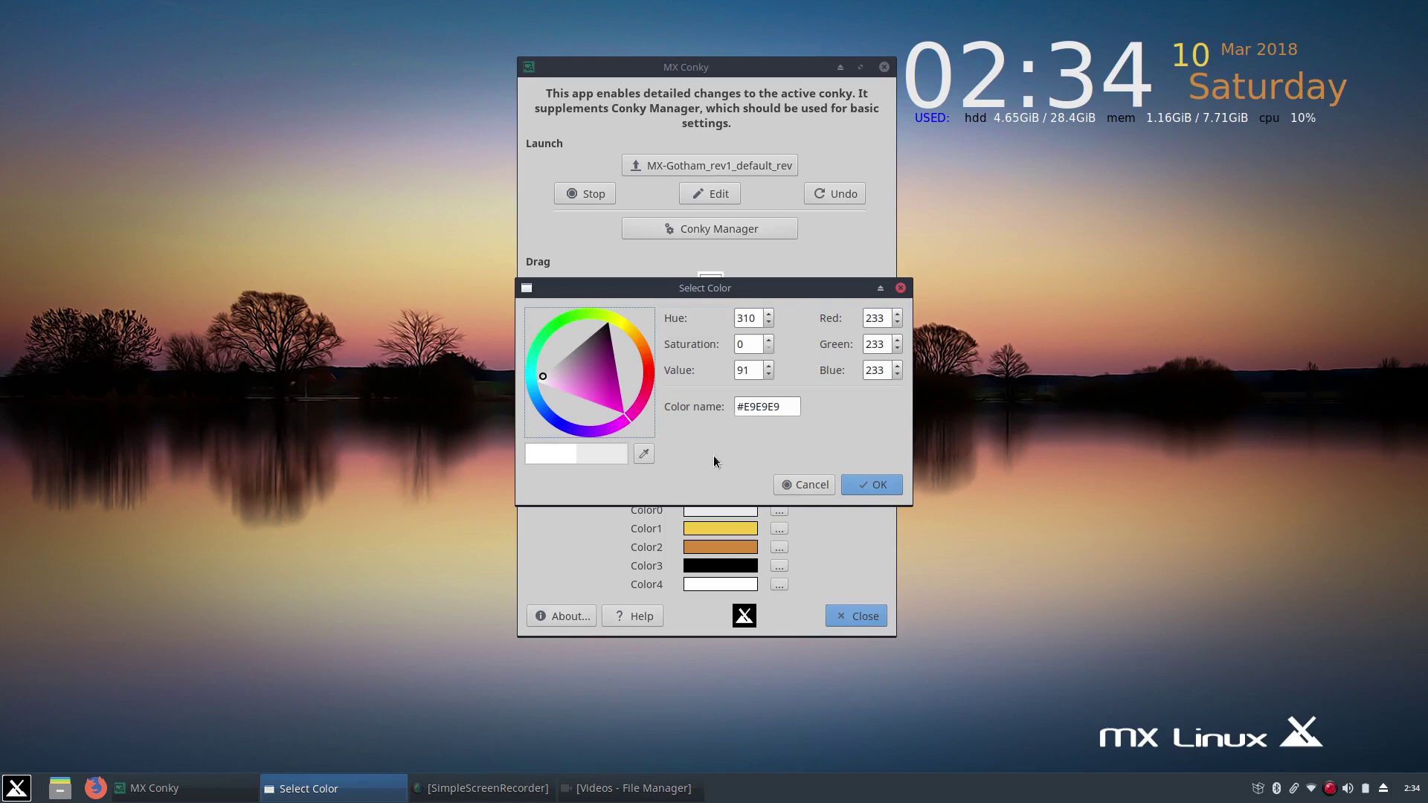
left_click(618, 407)
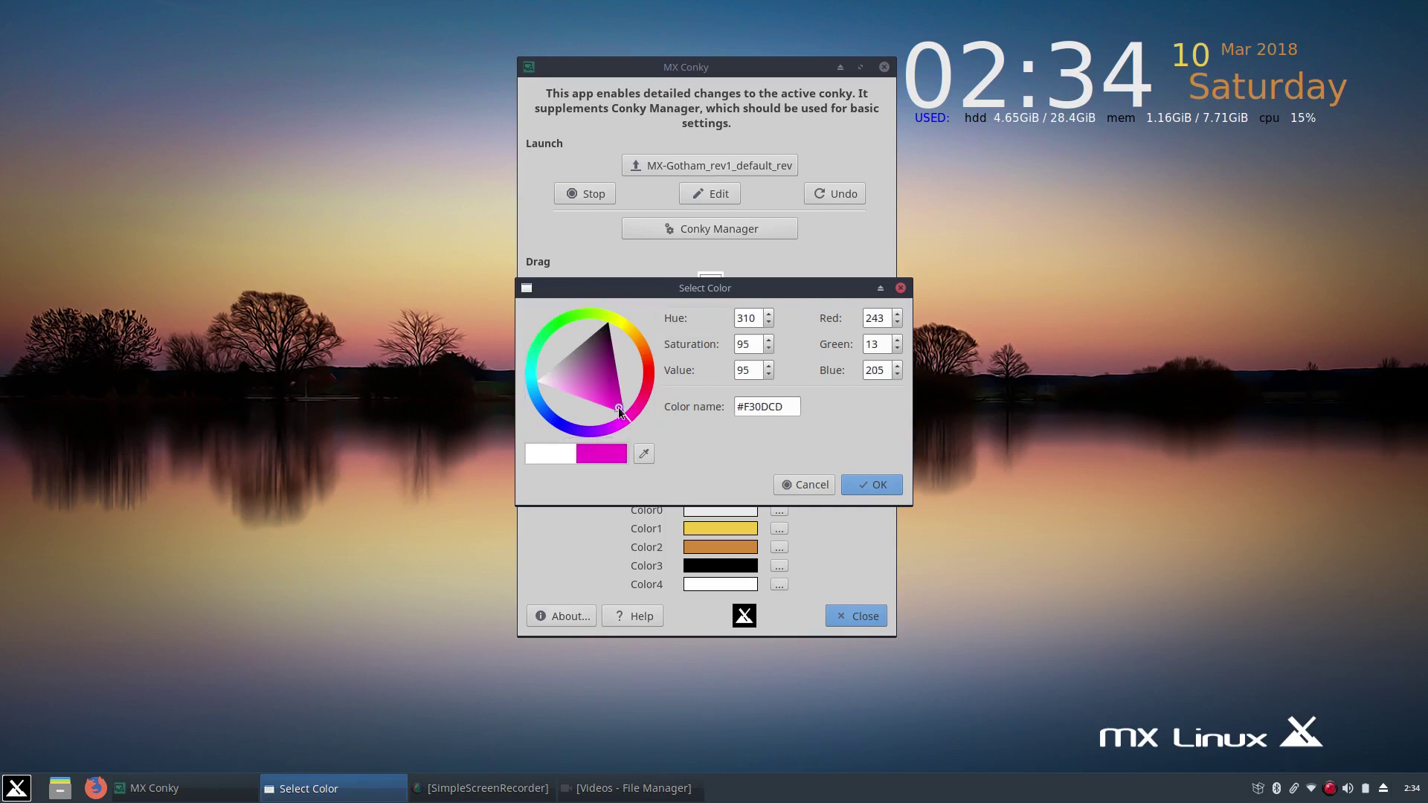
left_click(876, 485)
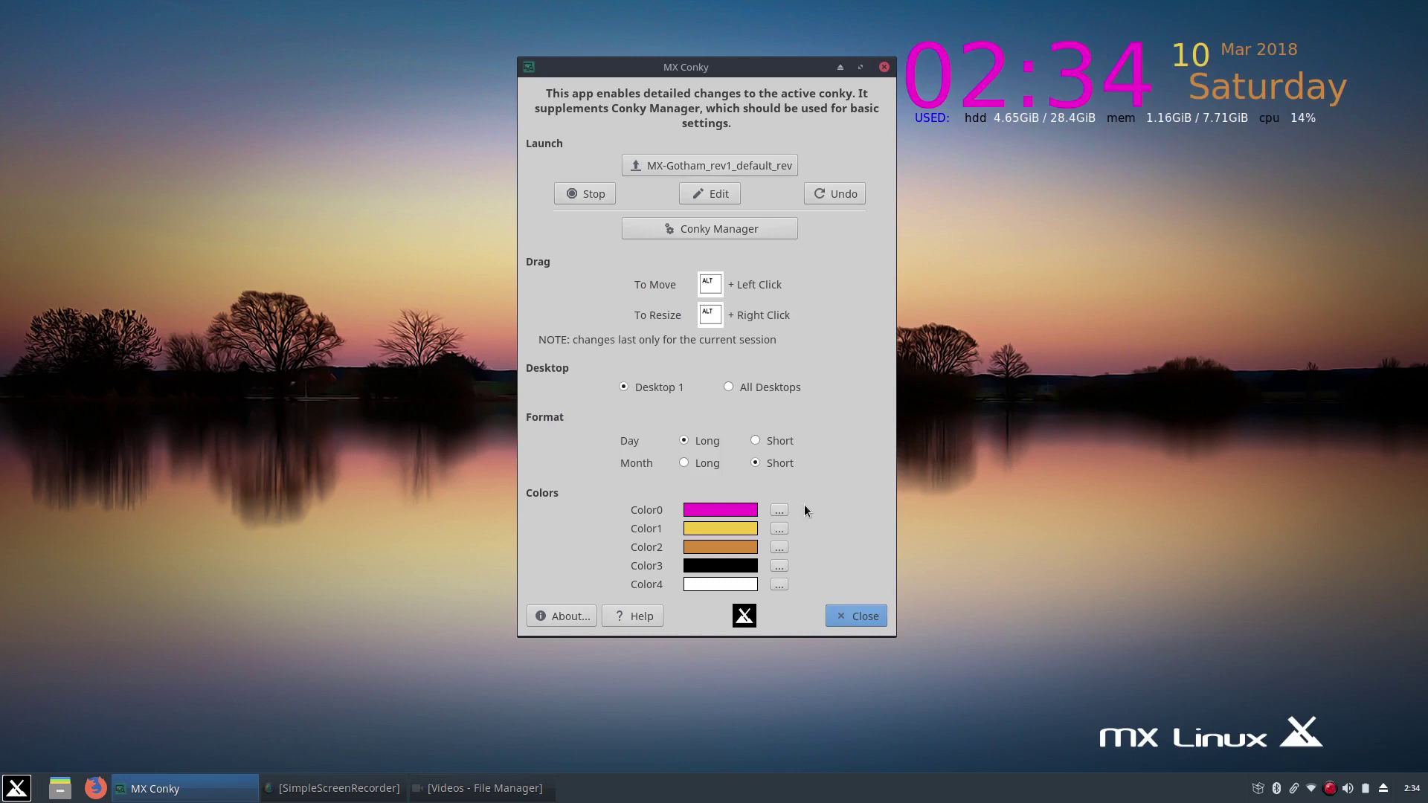
Change Color0 to pale pink #DDAAD5, then close MX Conky keeping a backup of the original config.
left_click(779, 510)
left_click(560, 380)
left_click(564, 381)
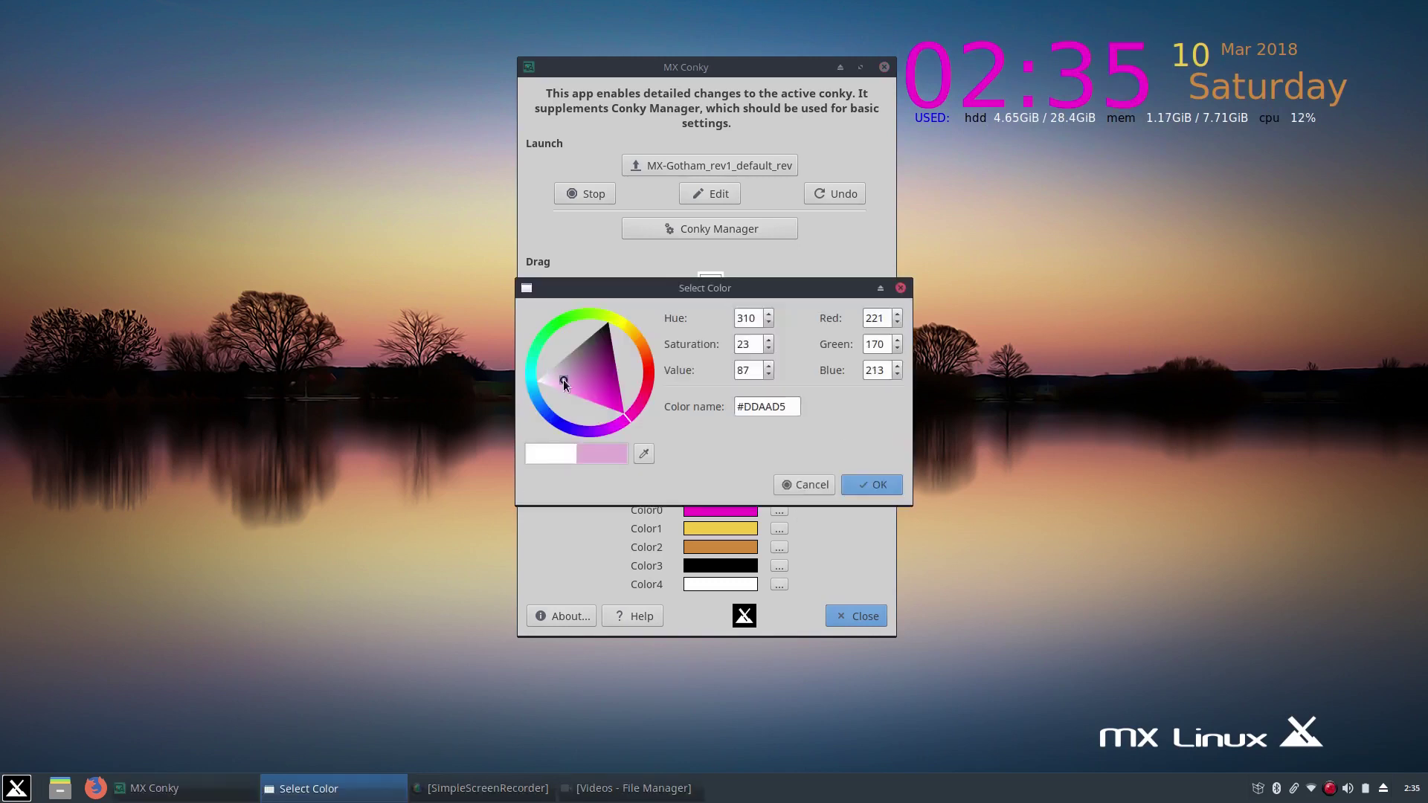
left_click(852, 490)
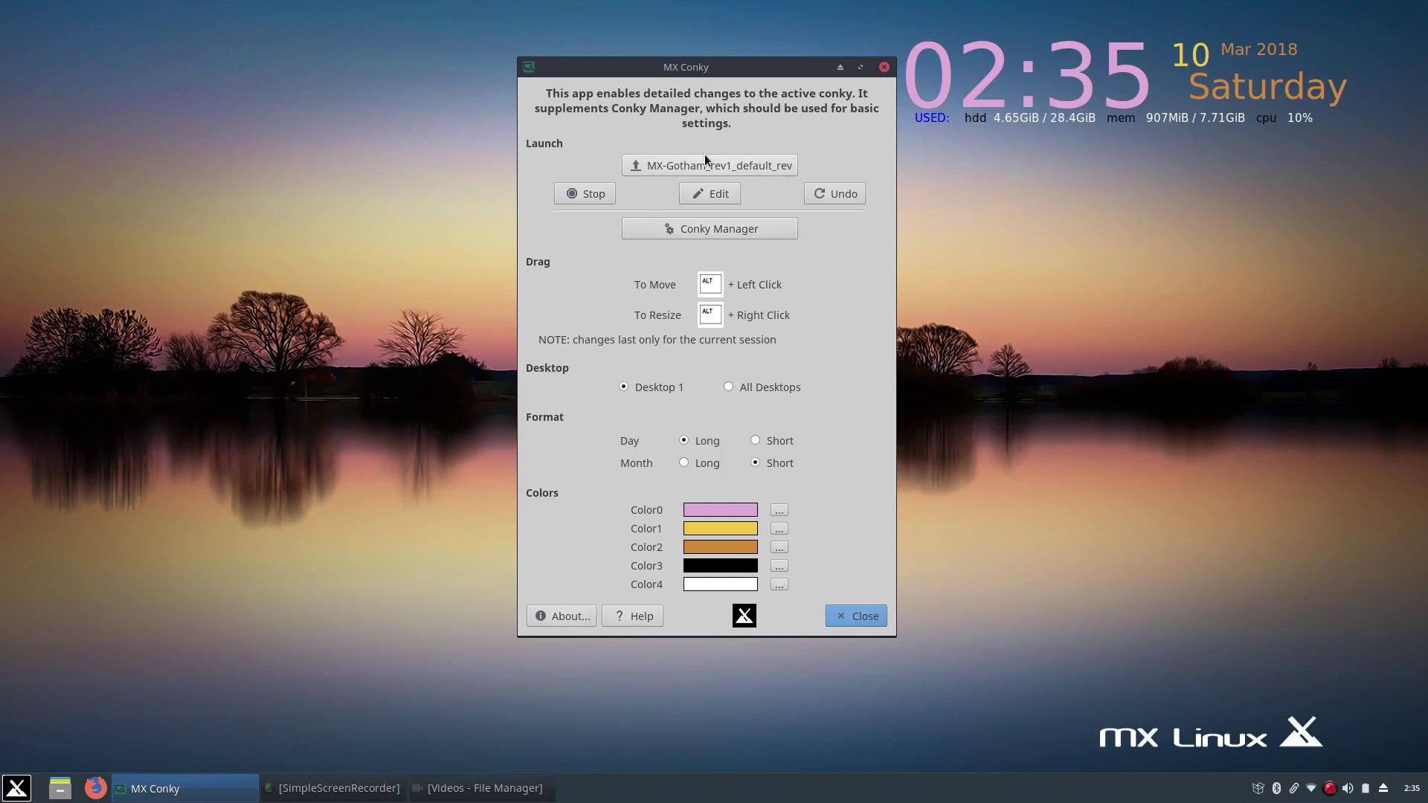
left_click(863, 622)
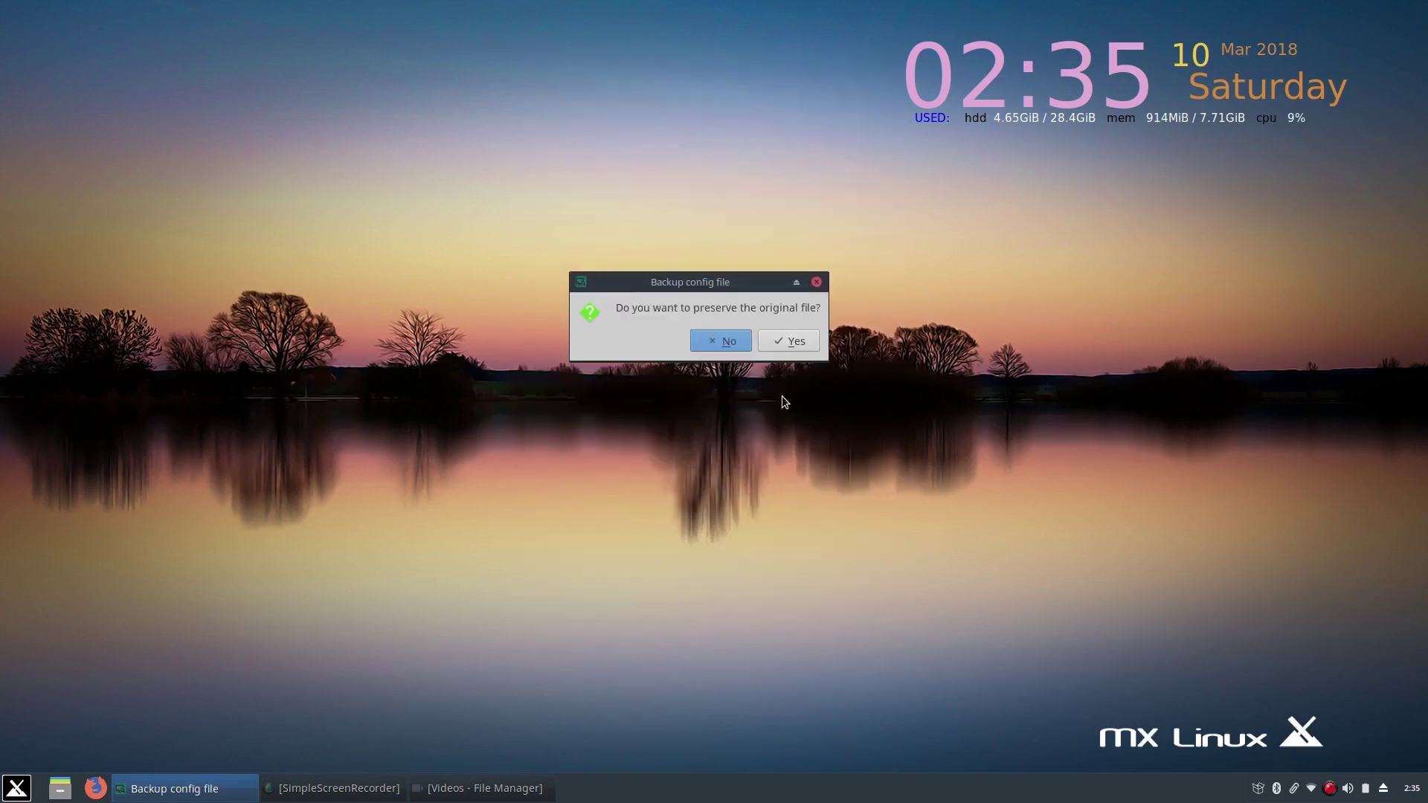
left_click(801, 342)
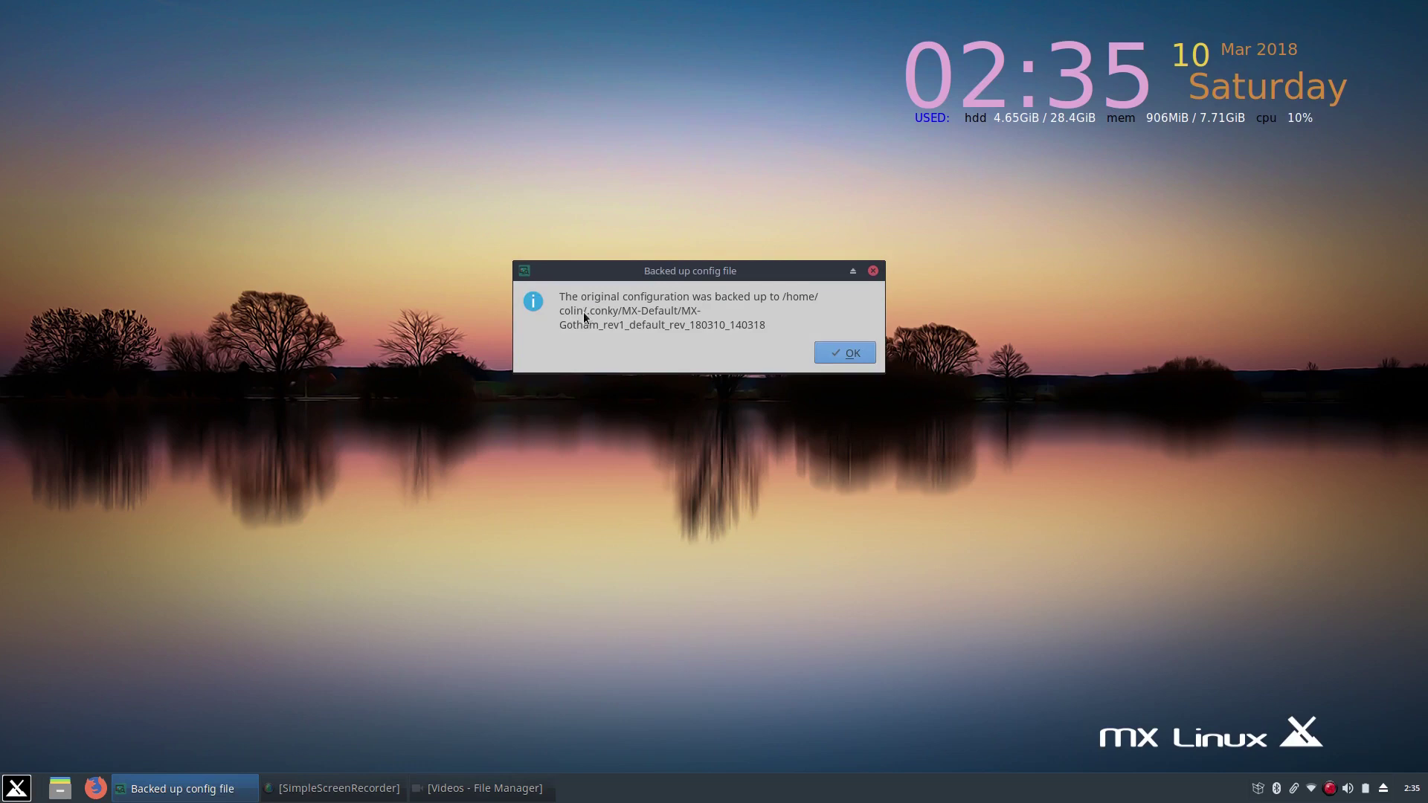
left_click(855, 353)
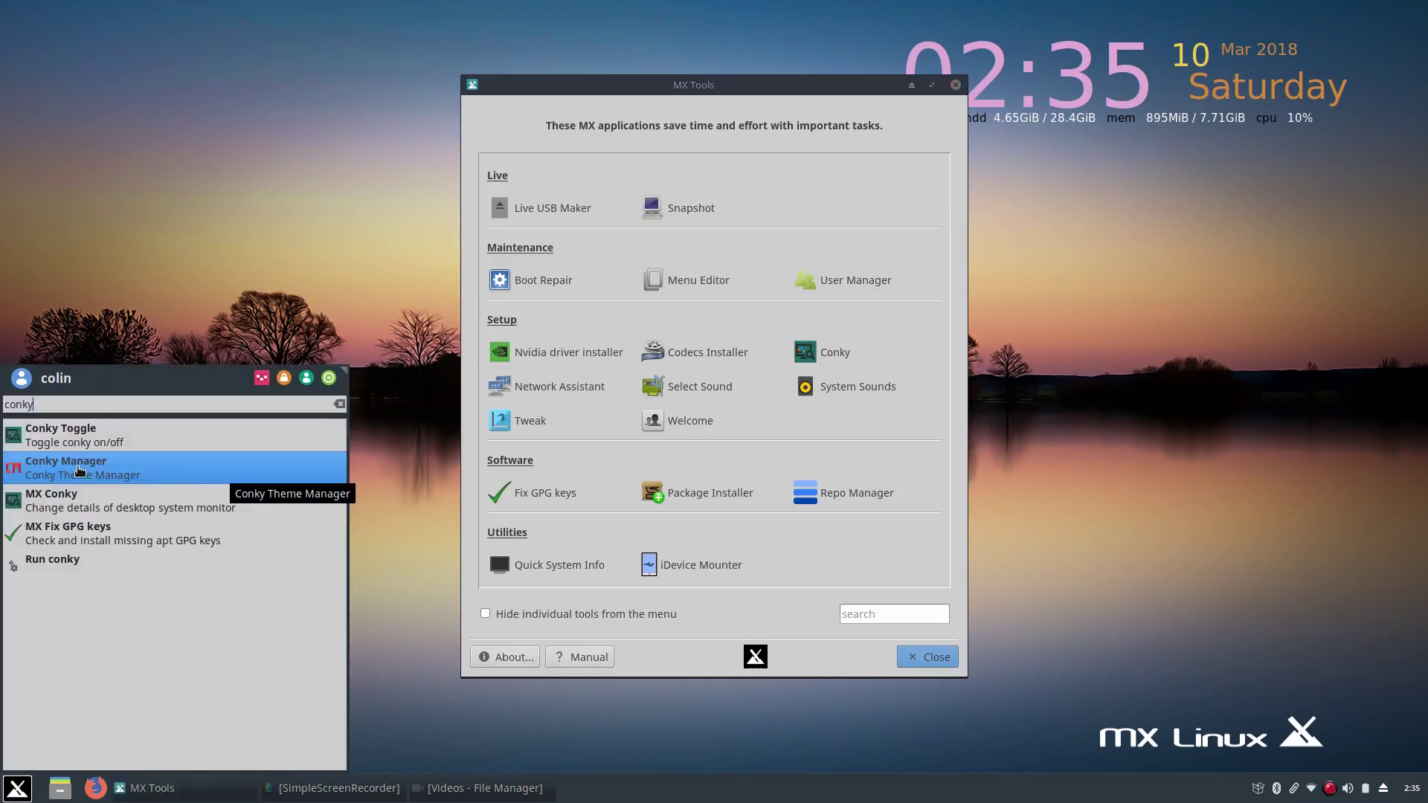
left_click(88, 470)
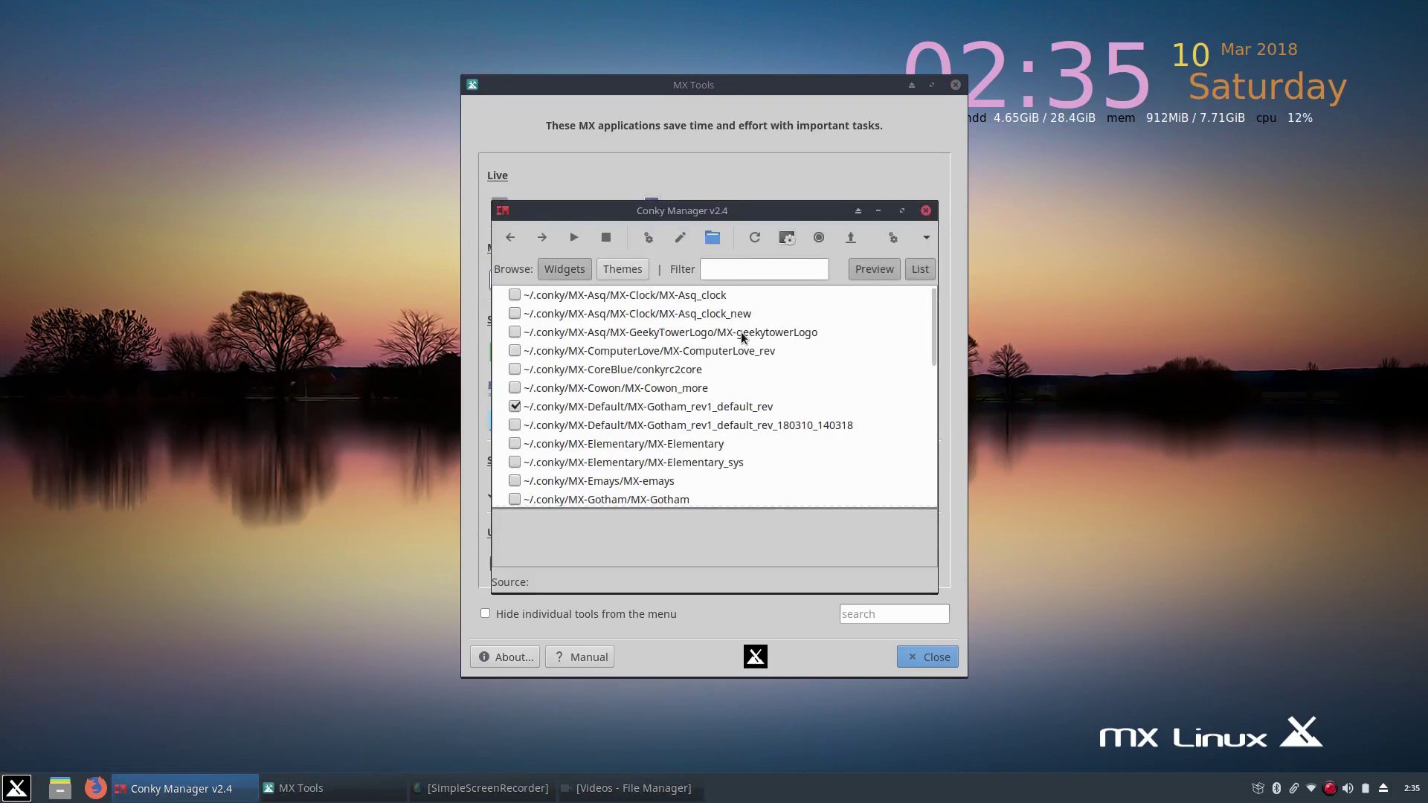
left_click_drag(733, 212, 639, 16)
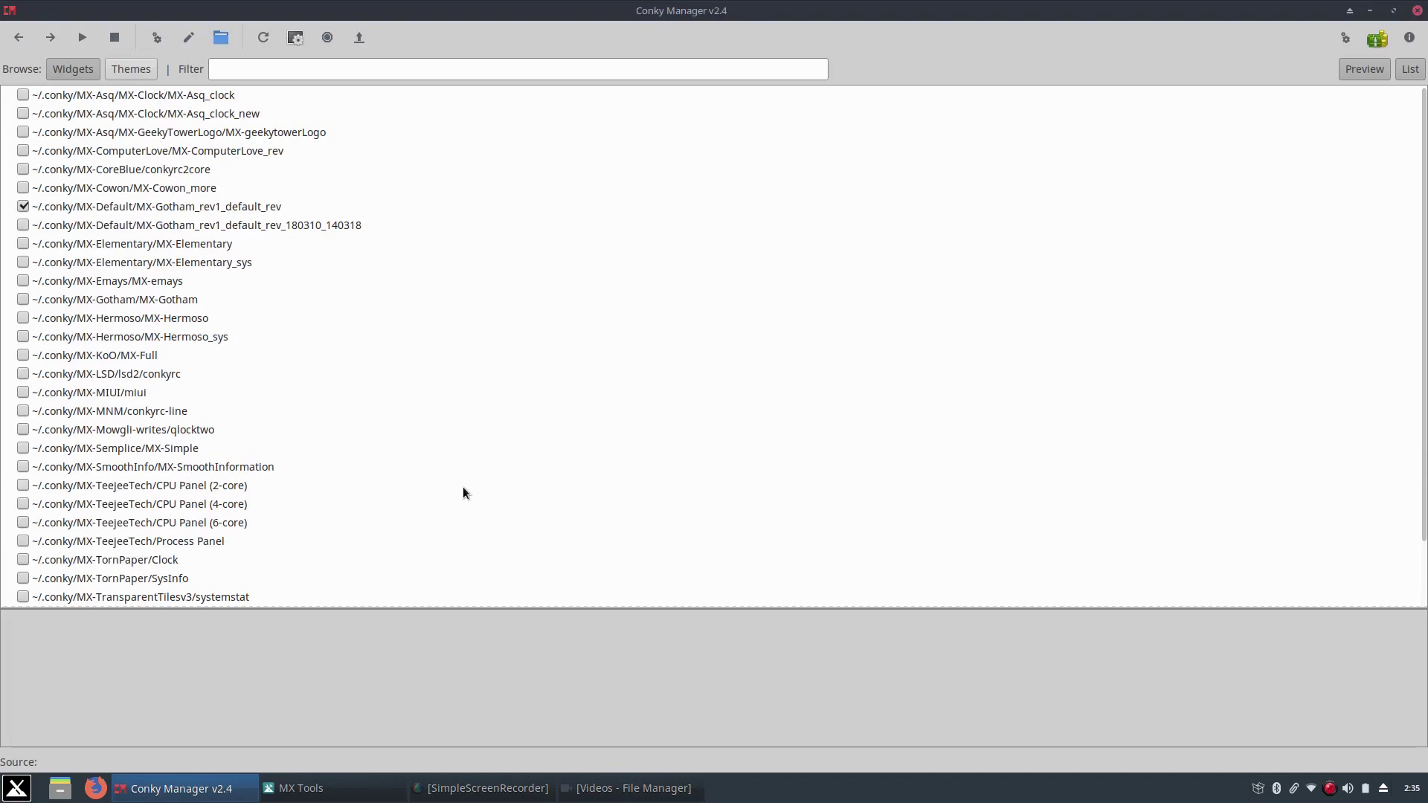
left_click_drag(653, 608, 651, 498)
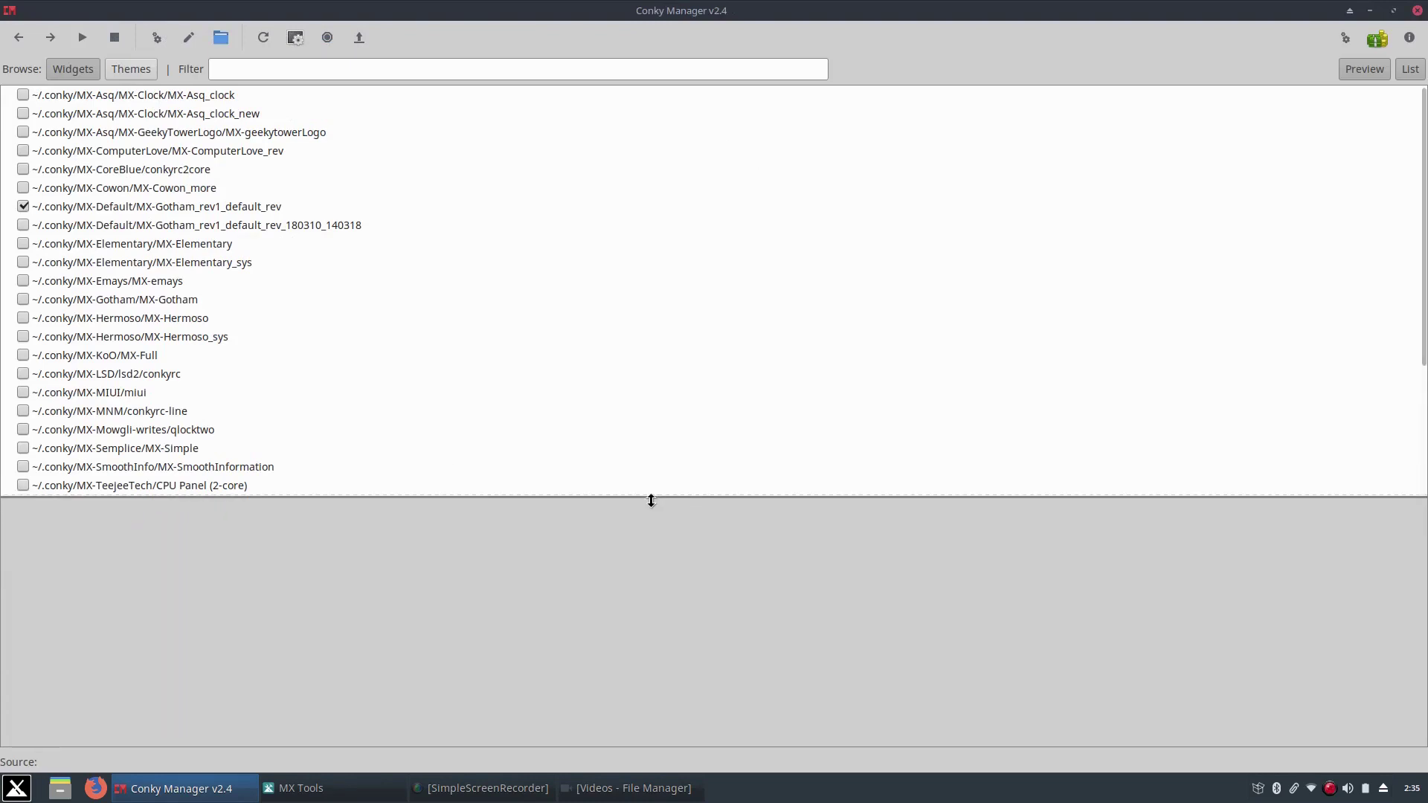
left_click(87, 225)
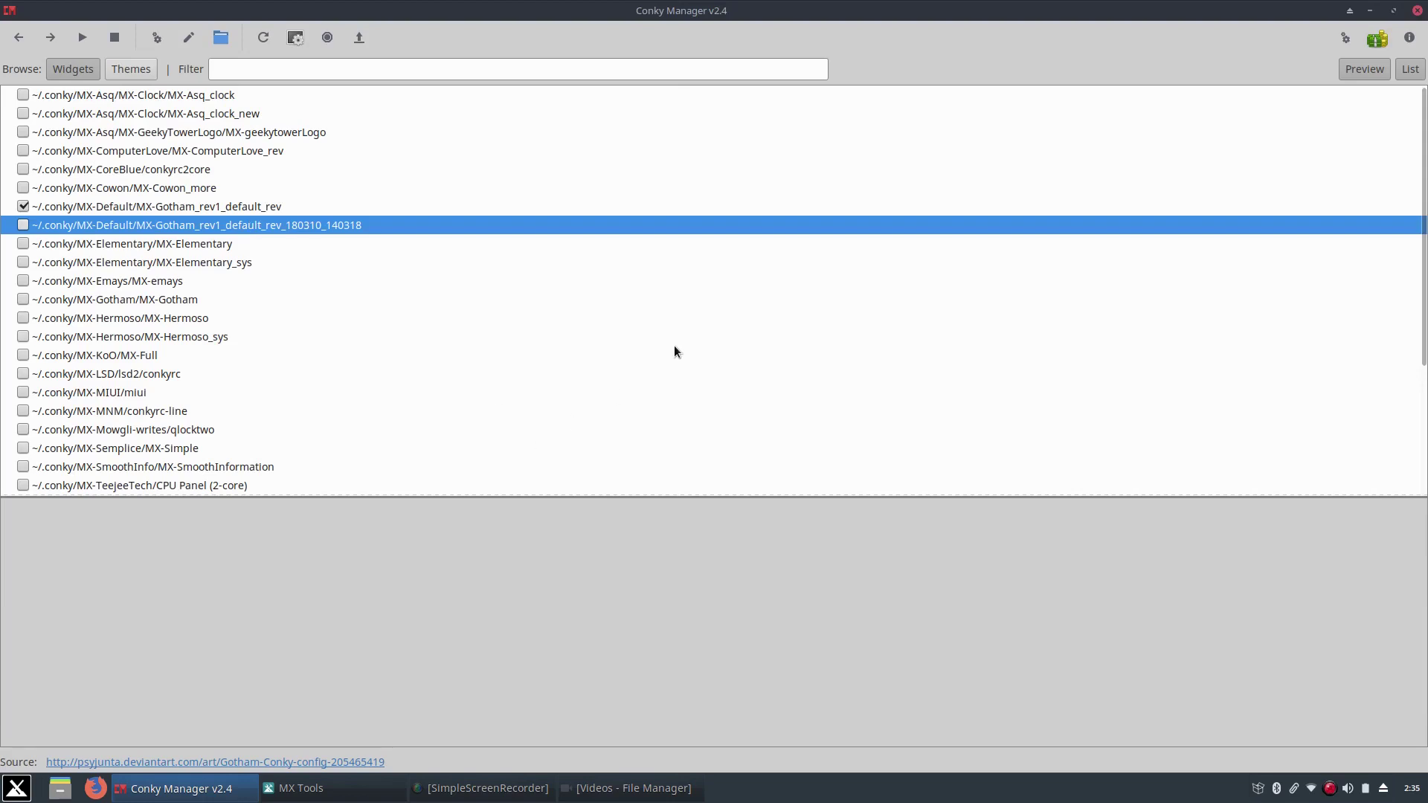
left_click(1366, 69)
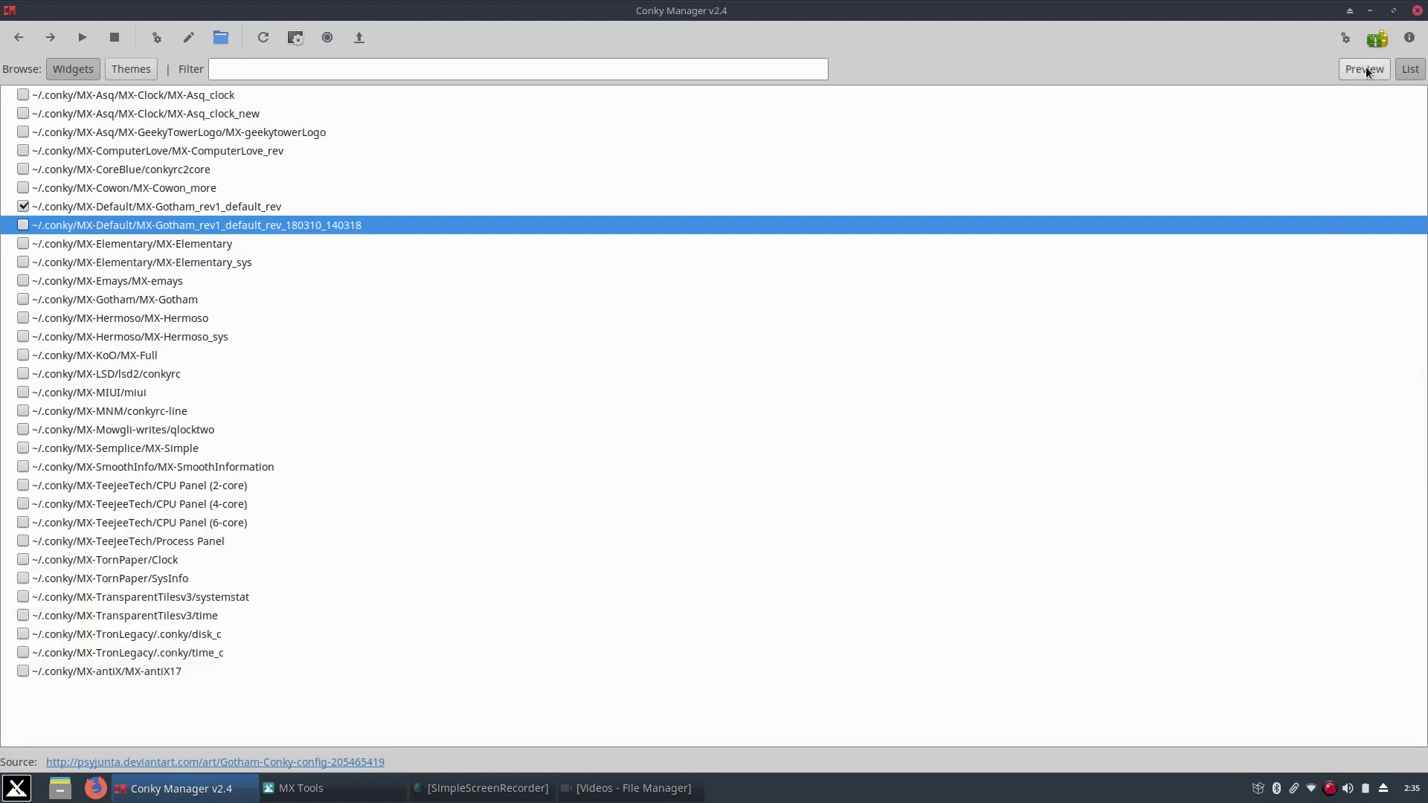
left_click(1366, 76)
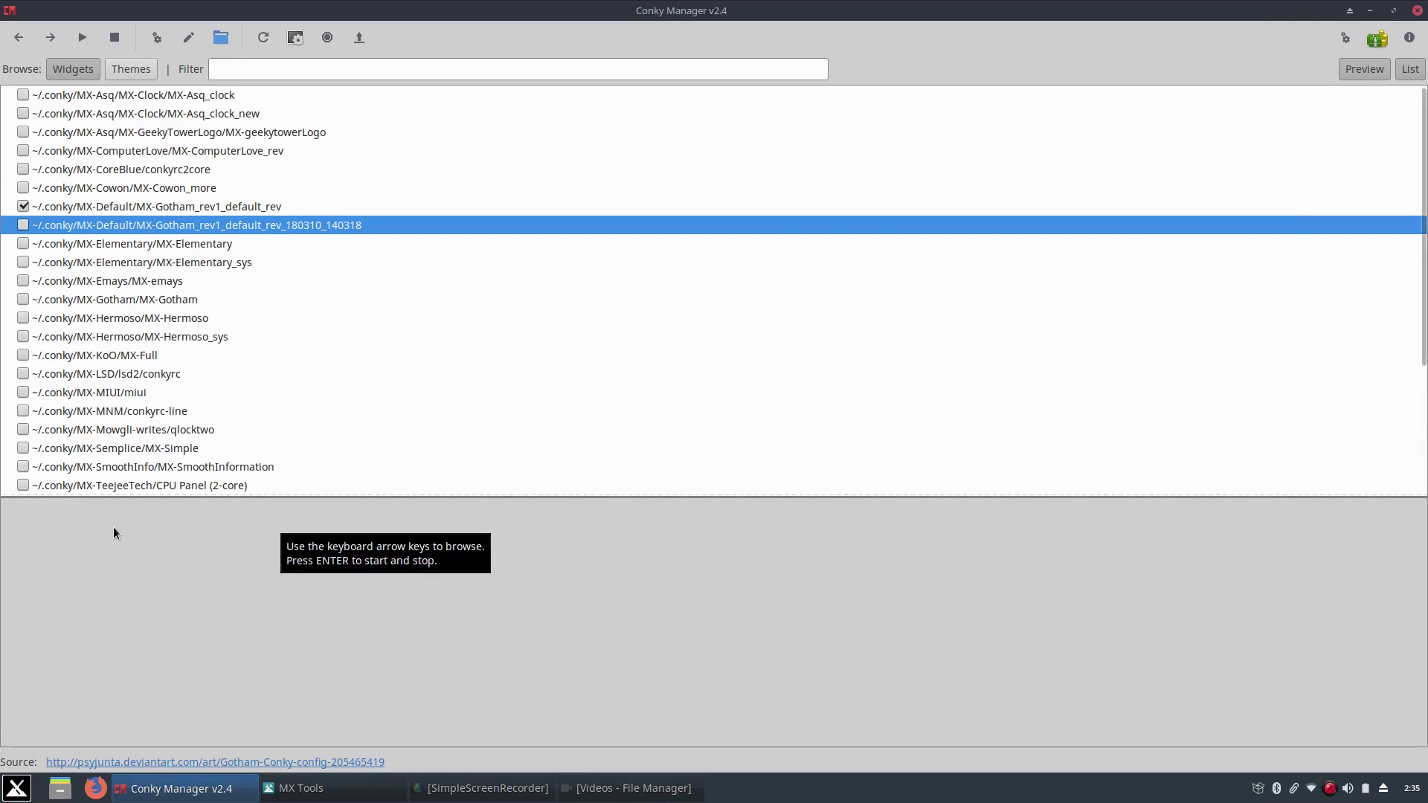
left_click(50, 412)
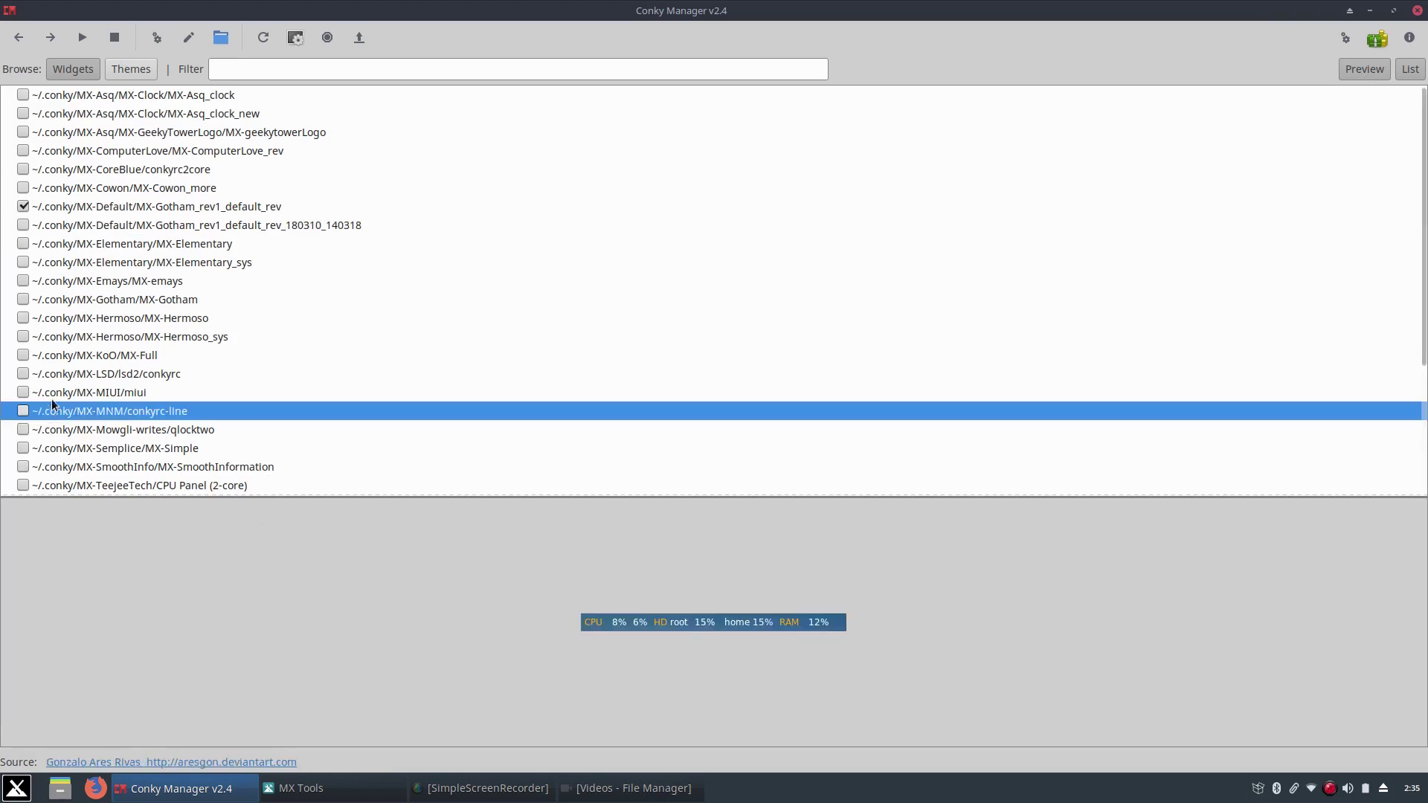
left_click(74, 99)
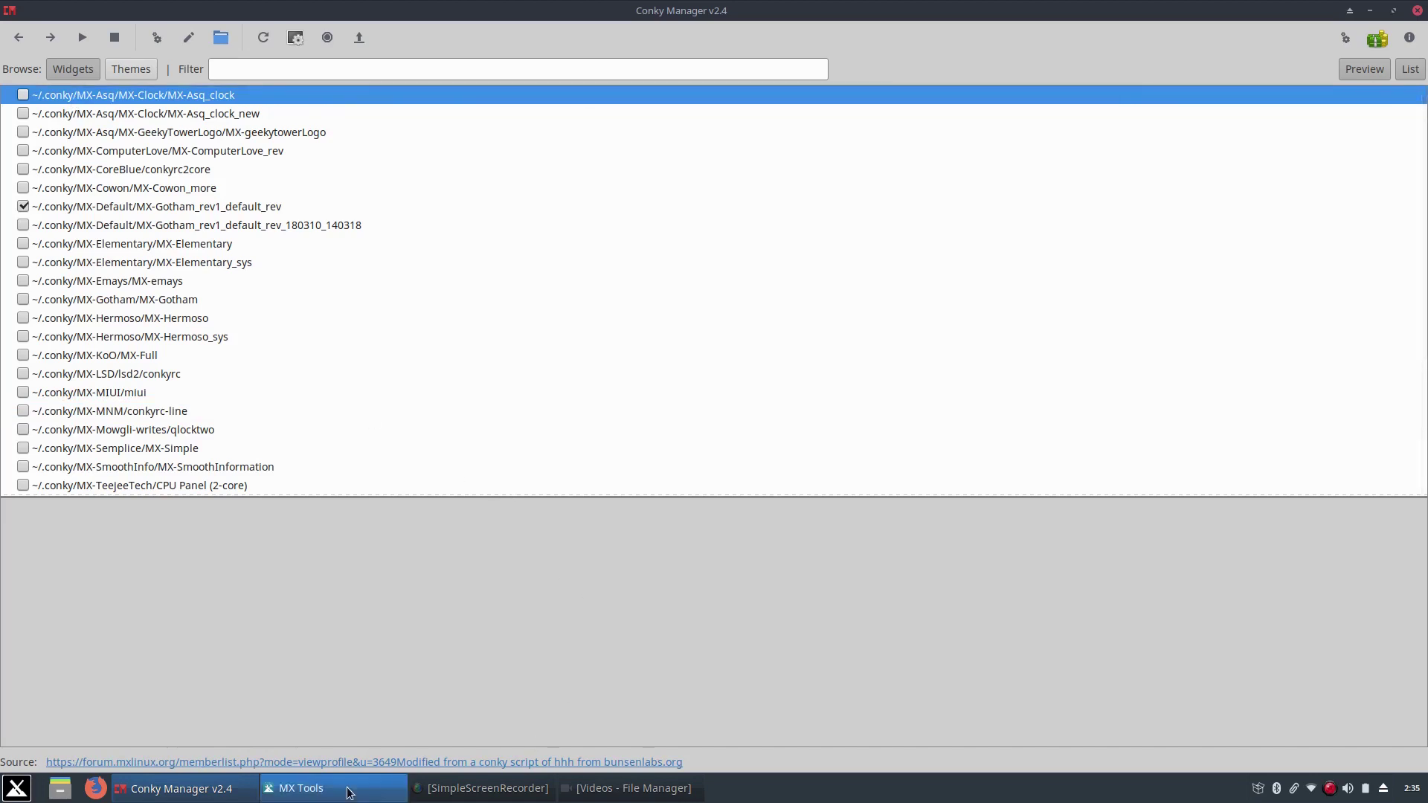
left_click(128, 134)
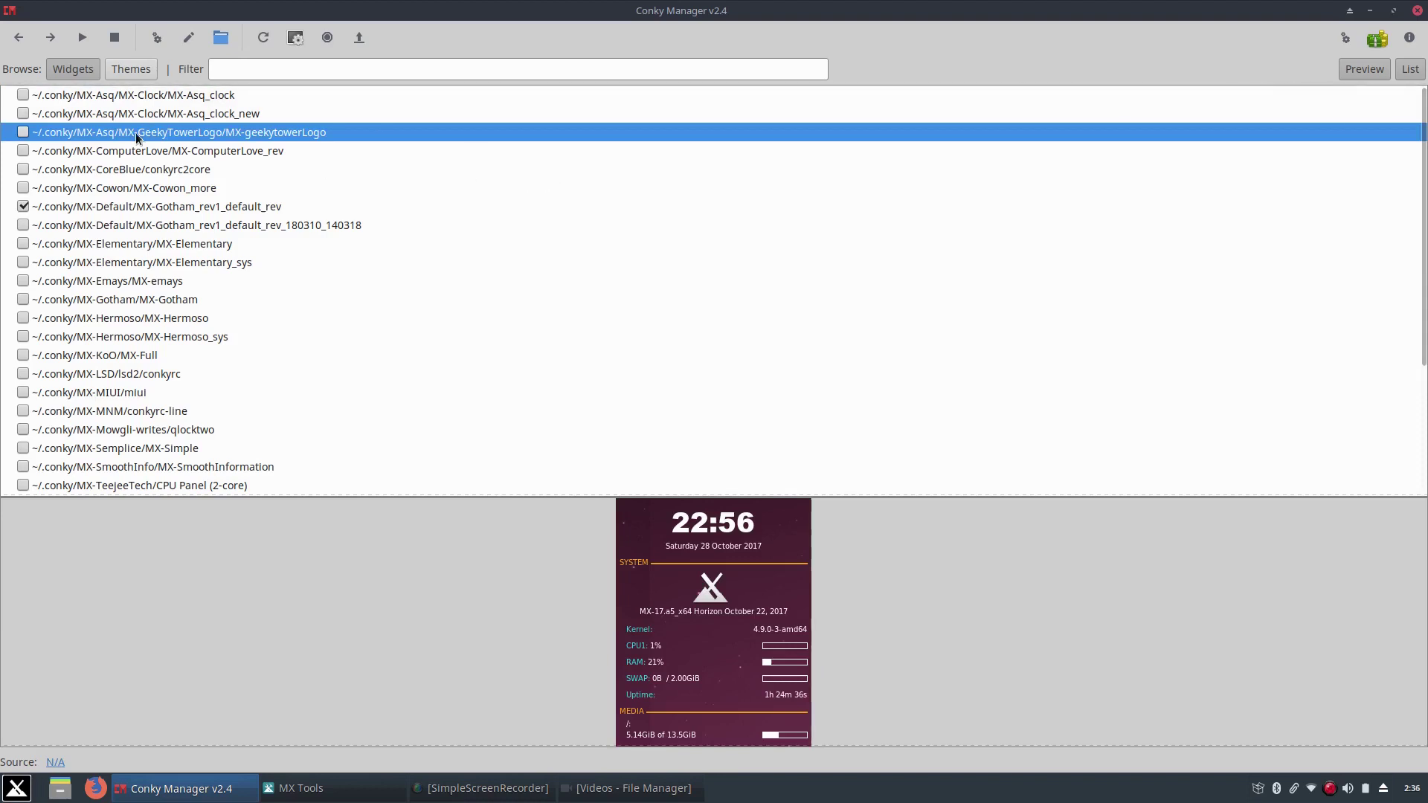
left_click(104, 98)
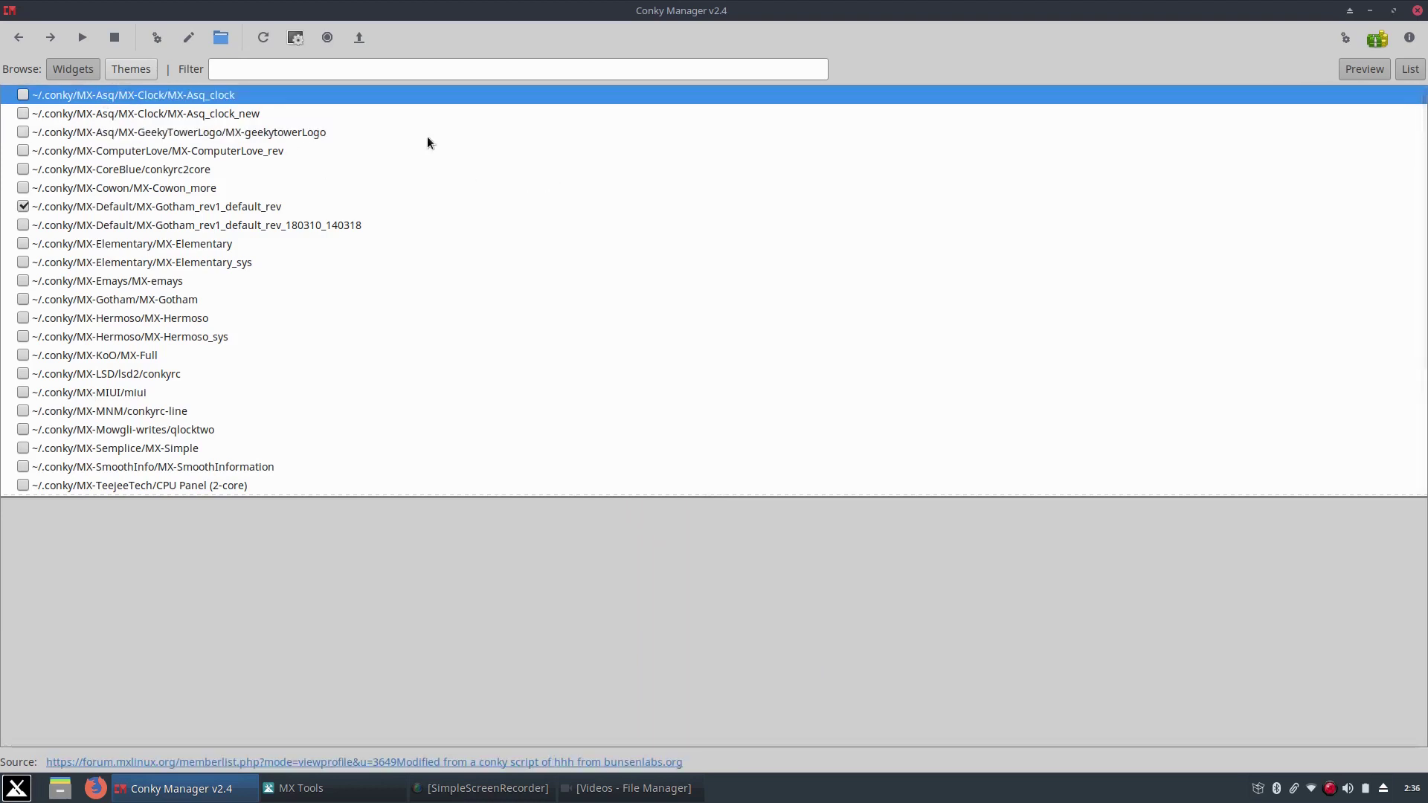
key("Down")
key("Down")
key("Down")
key("Down")
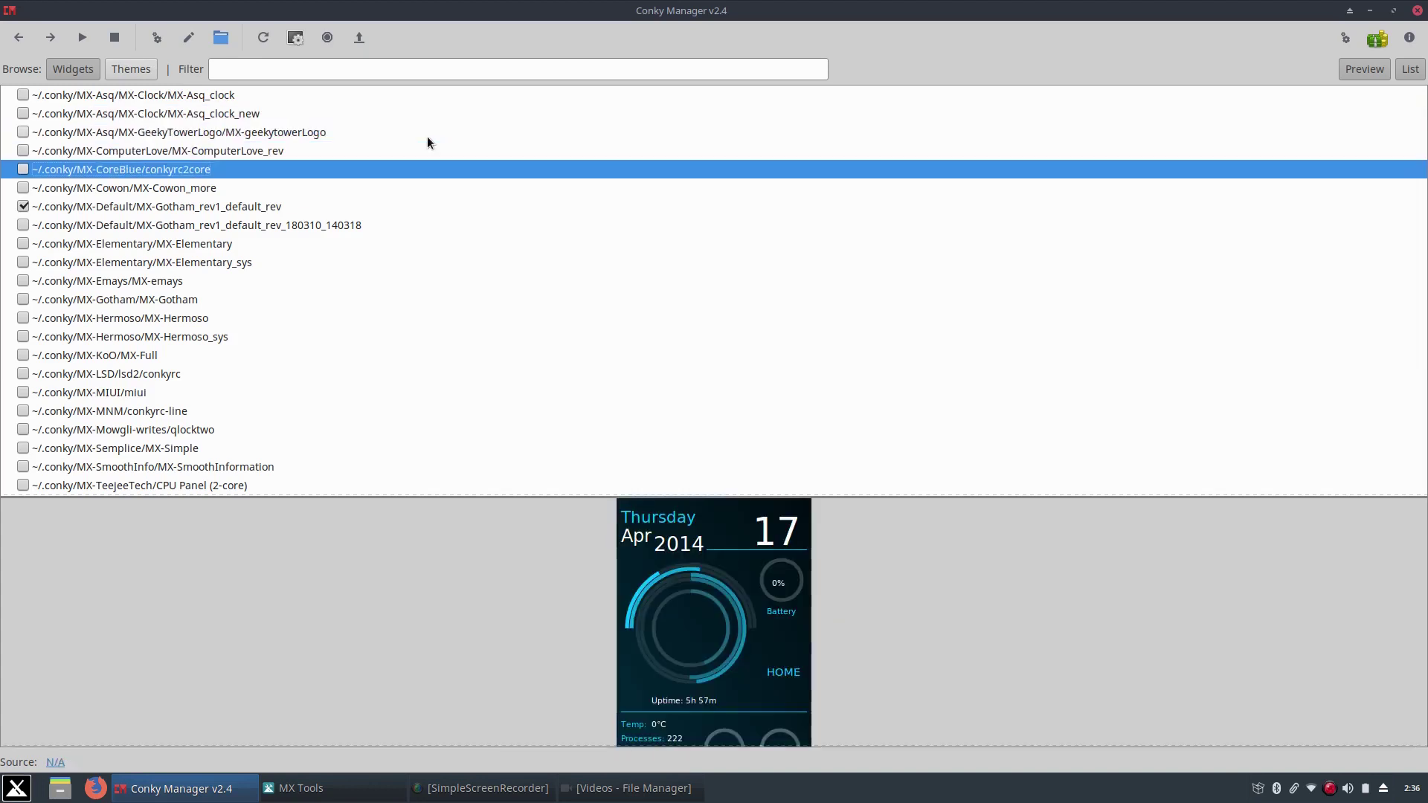
key("Down")
key("Down")
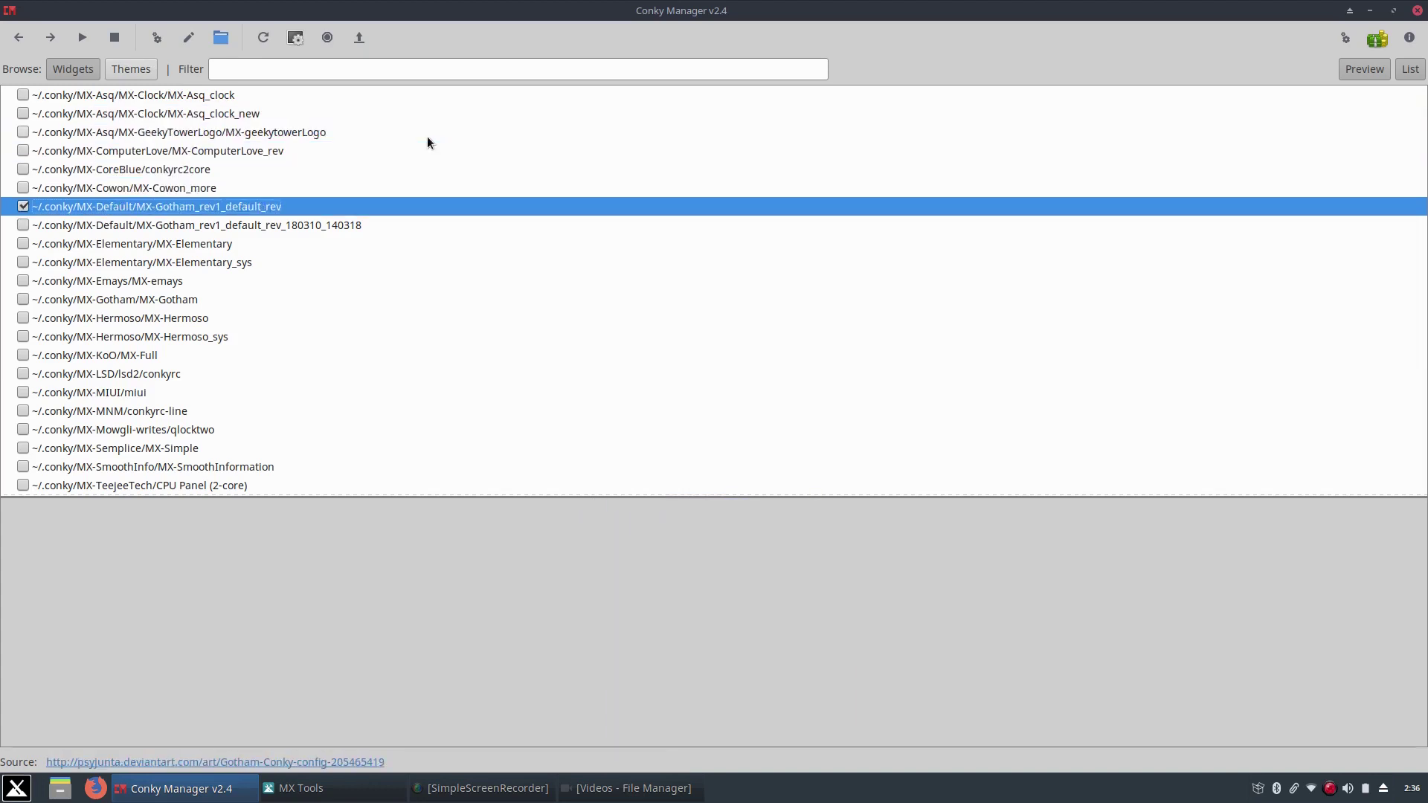
key("Down")
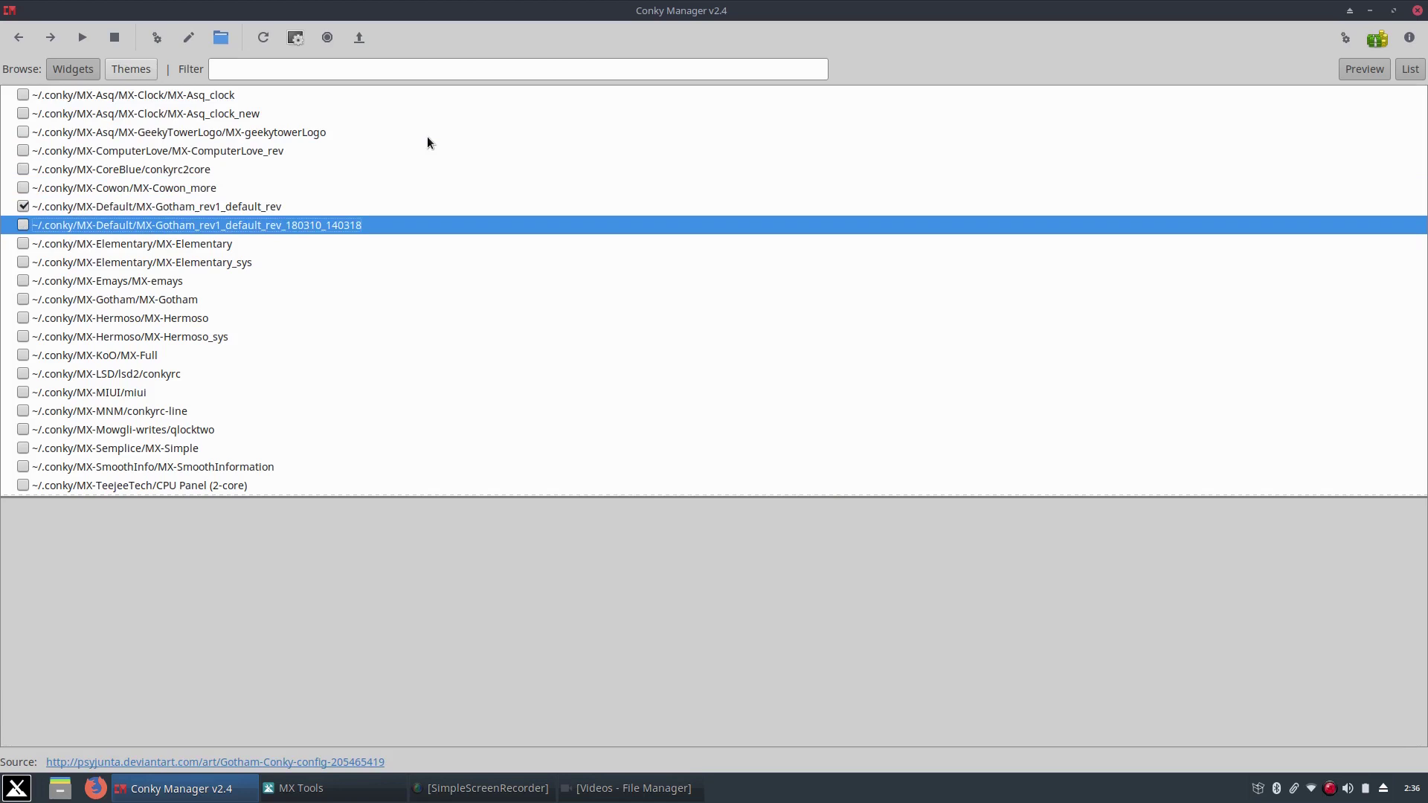
key("Down")
key("Down")
key("Down")
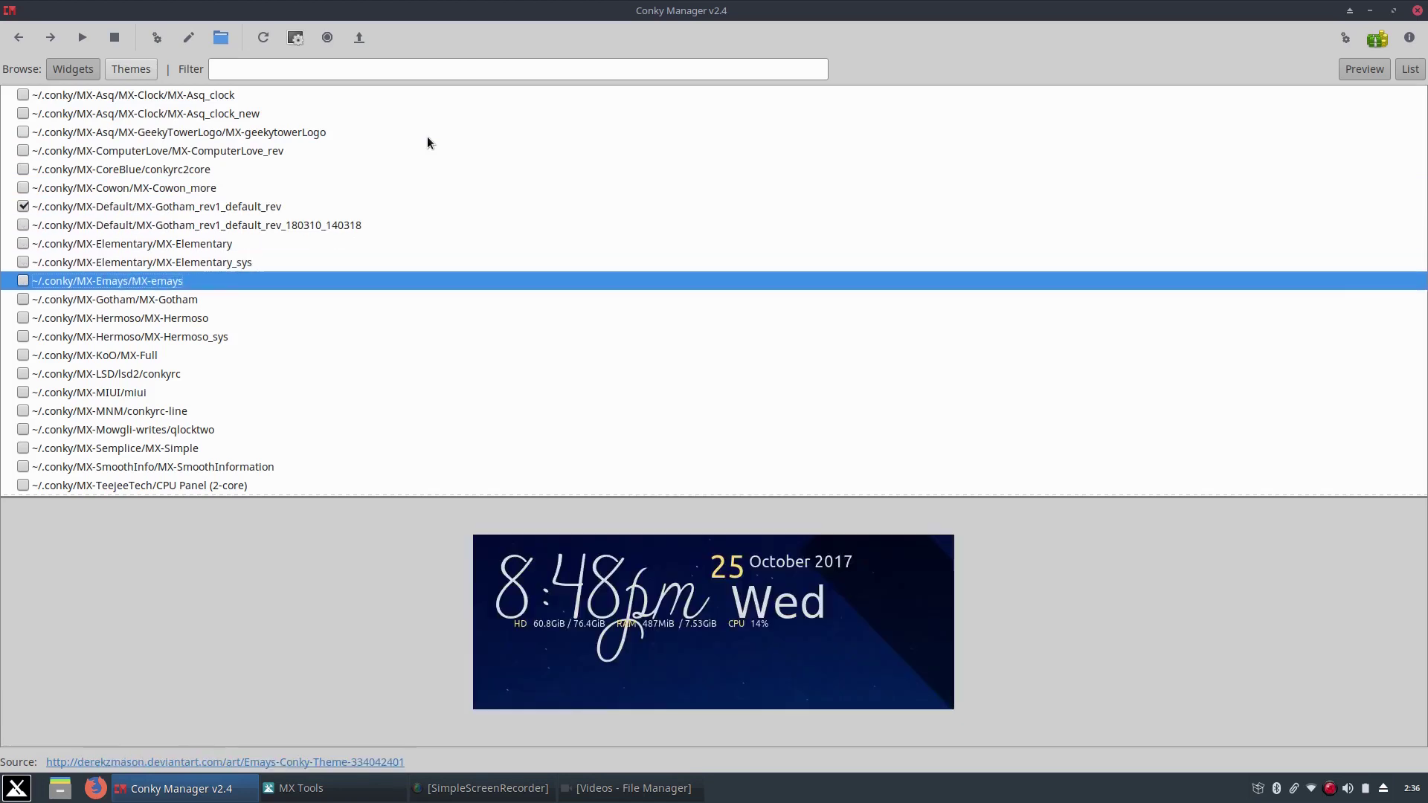
key("Down")
key("Up")
key("Down")
key("Down")
key("Down")
key("Down")
key("Down")
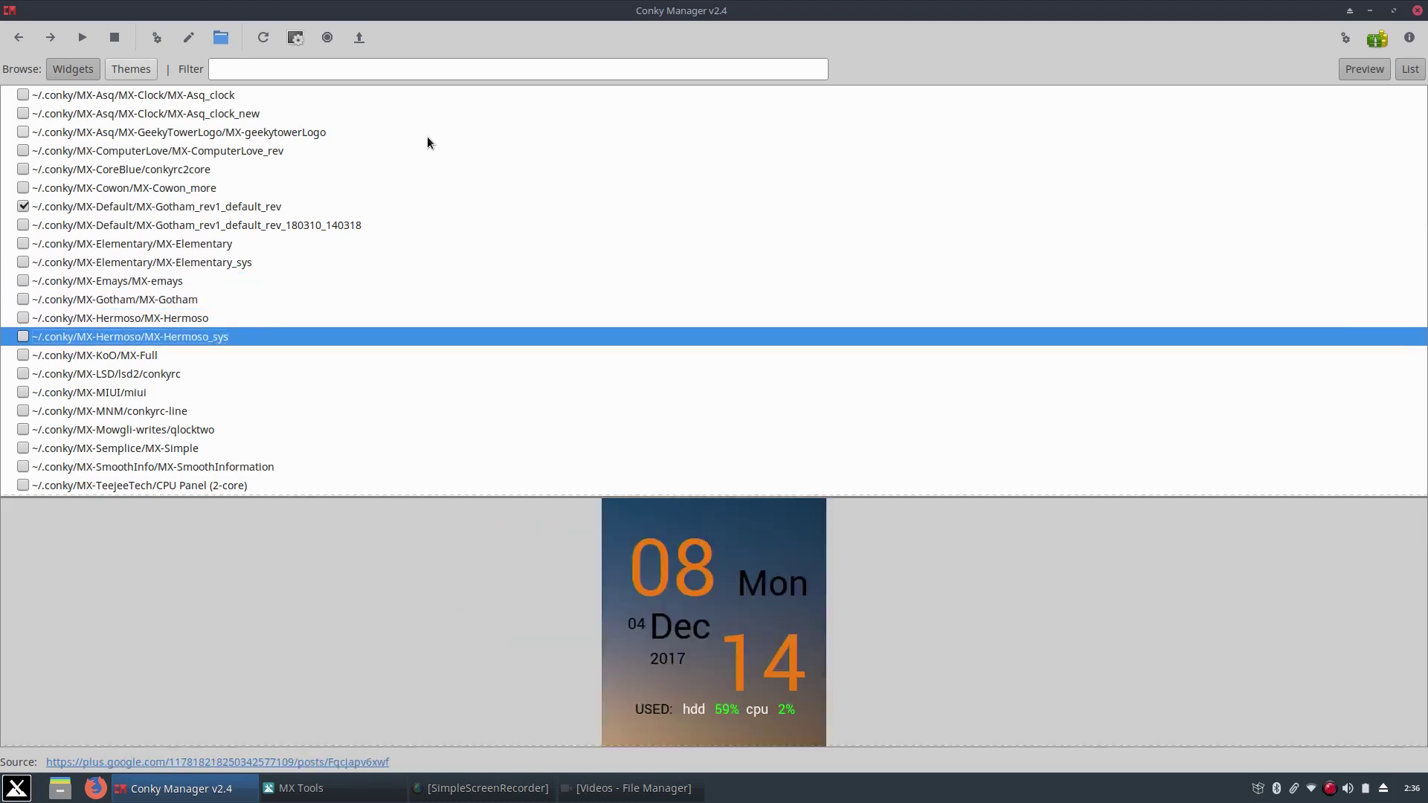
key("Down")
key("Down")
key("Down")
key("Down")
key("Down")
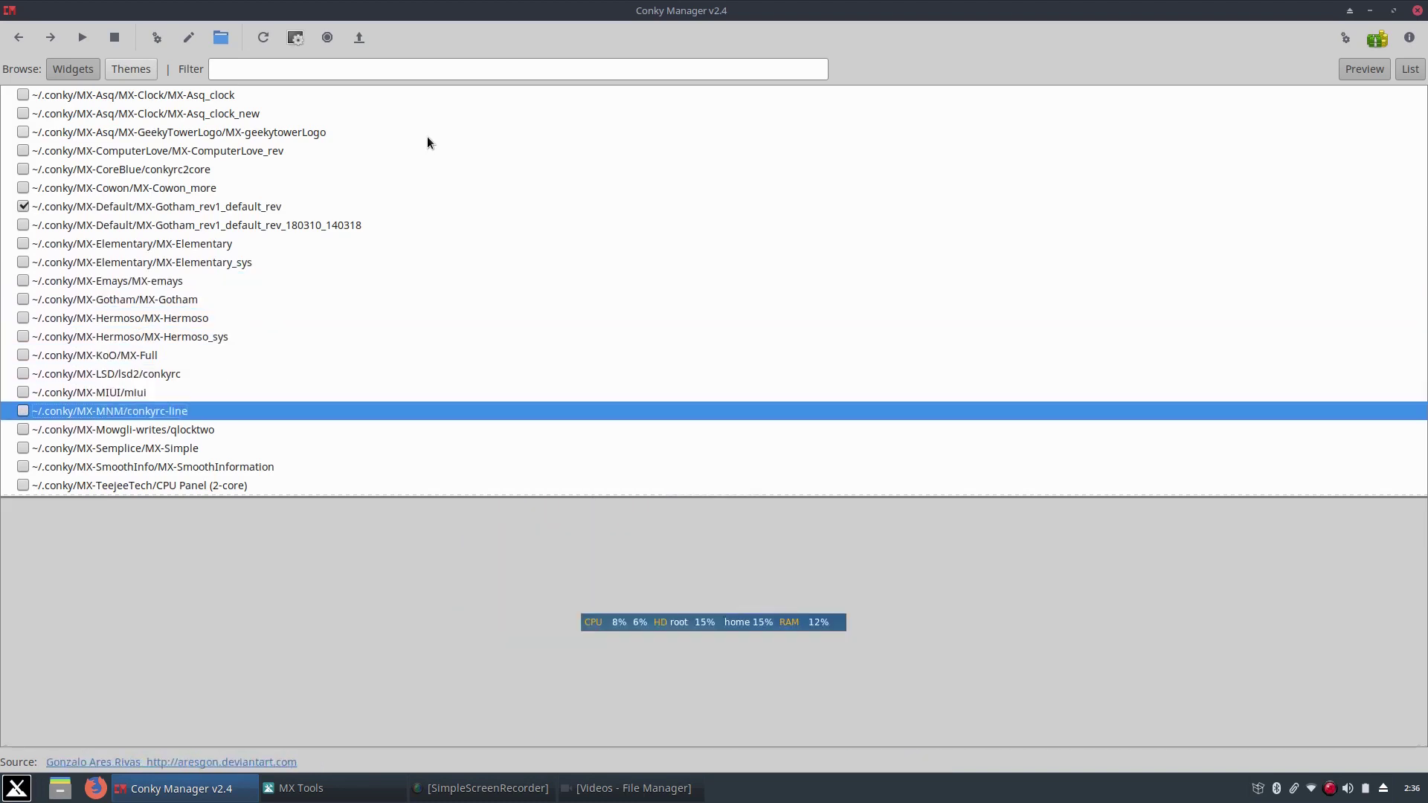
key("Down")
key("Down")
key("Down")
key("Down")
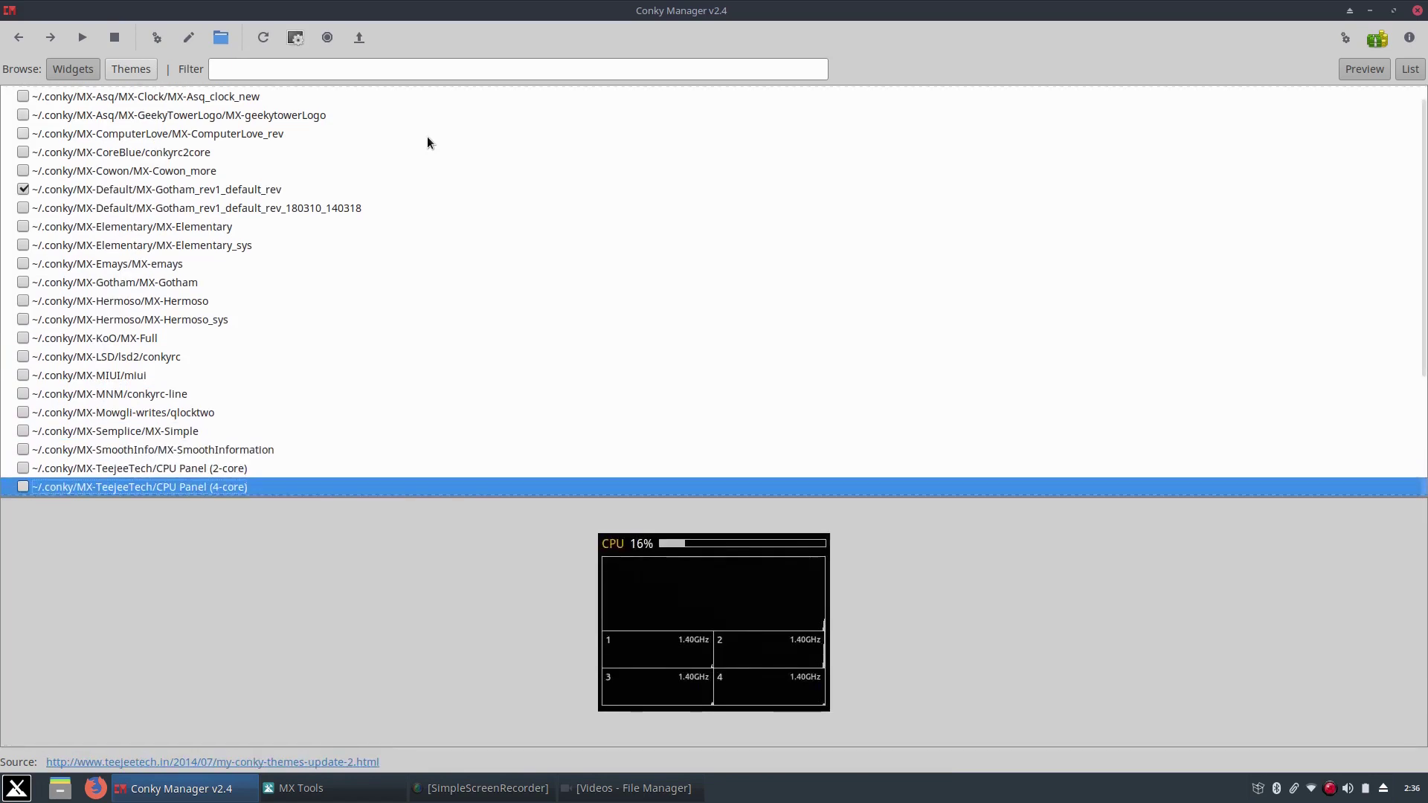
key("Down")
key("Down")
key("Down")
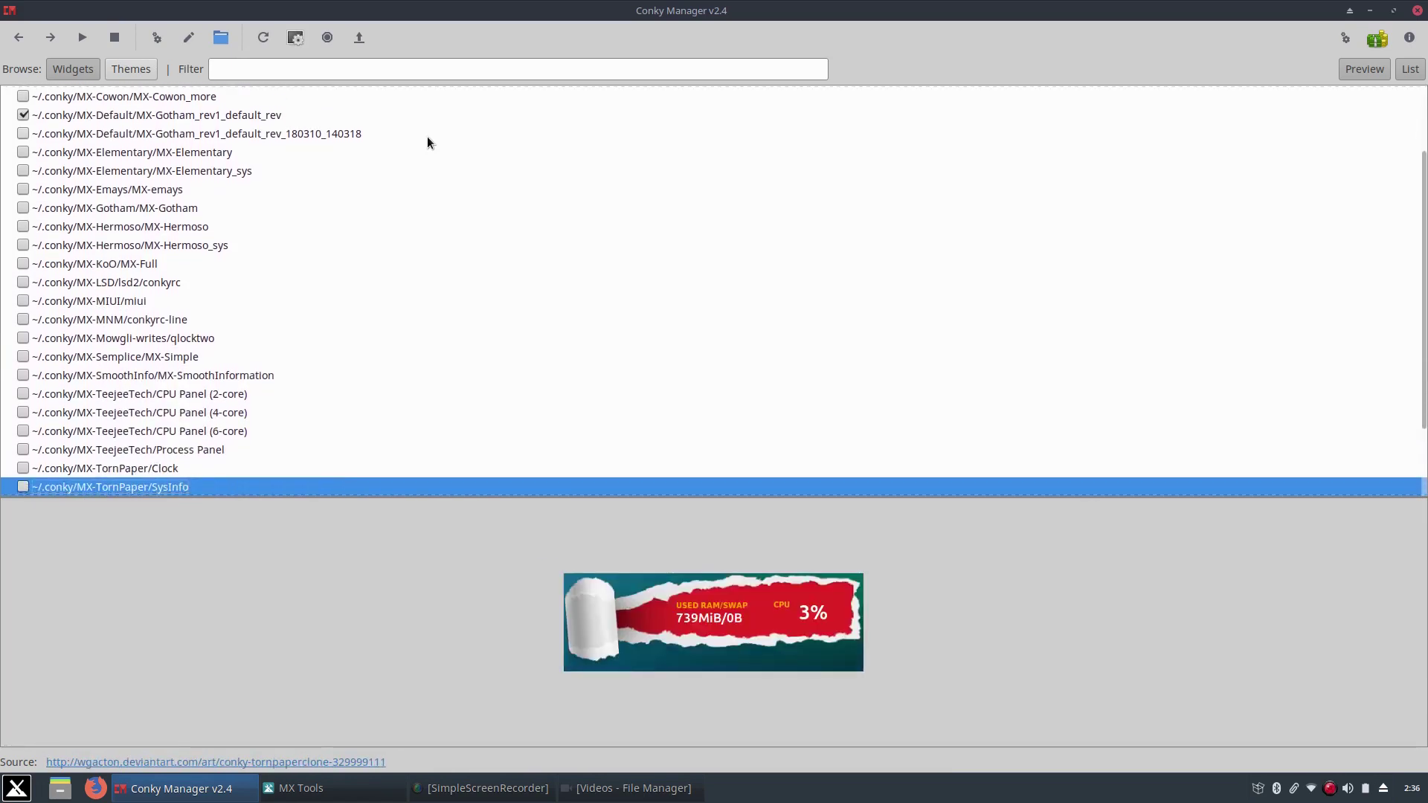
key("Down")
key("Down")
key("Down")
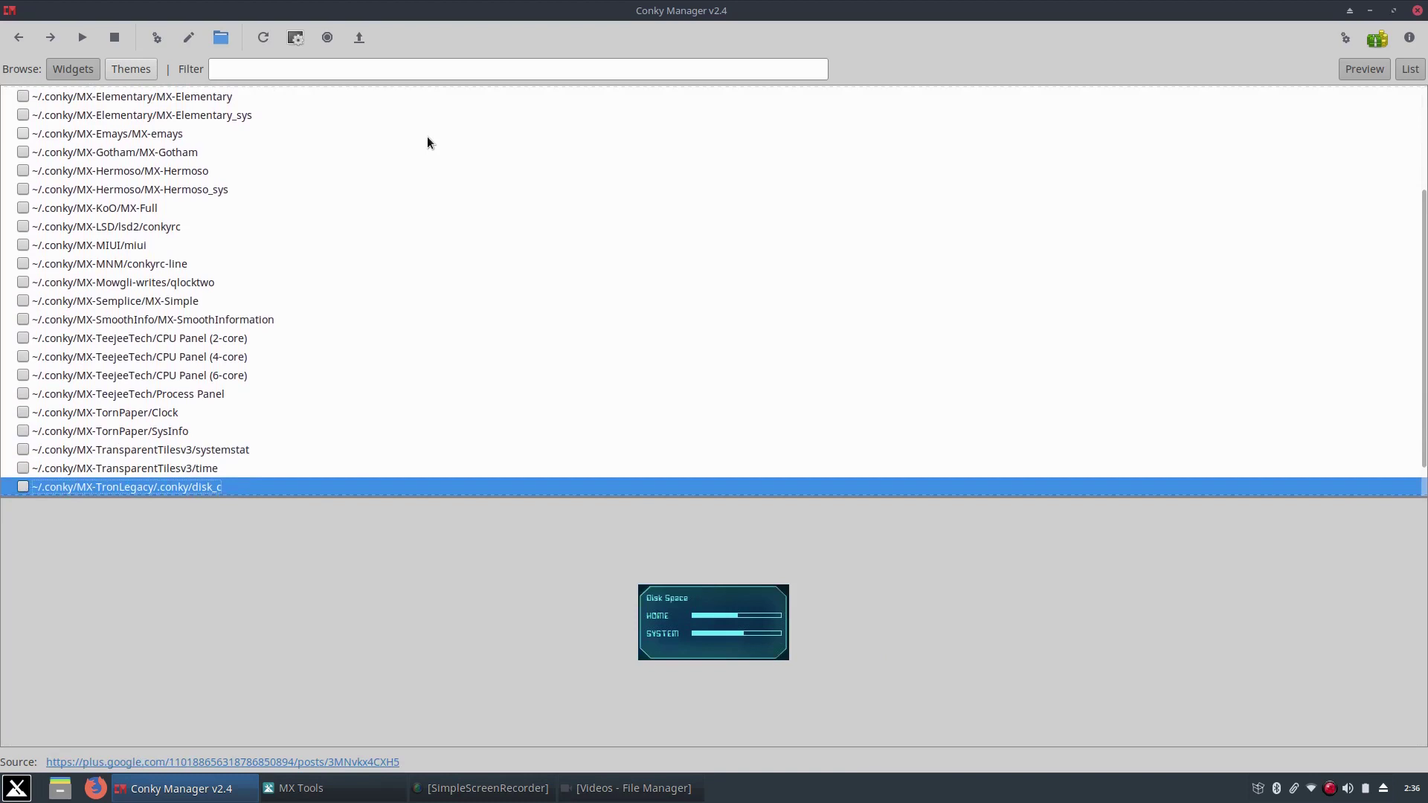
key("Down")
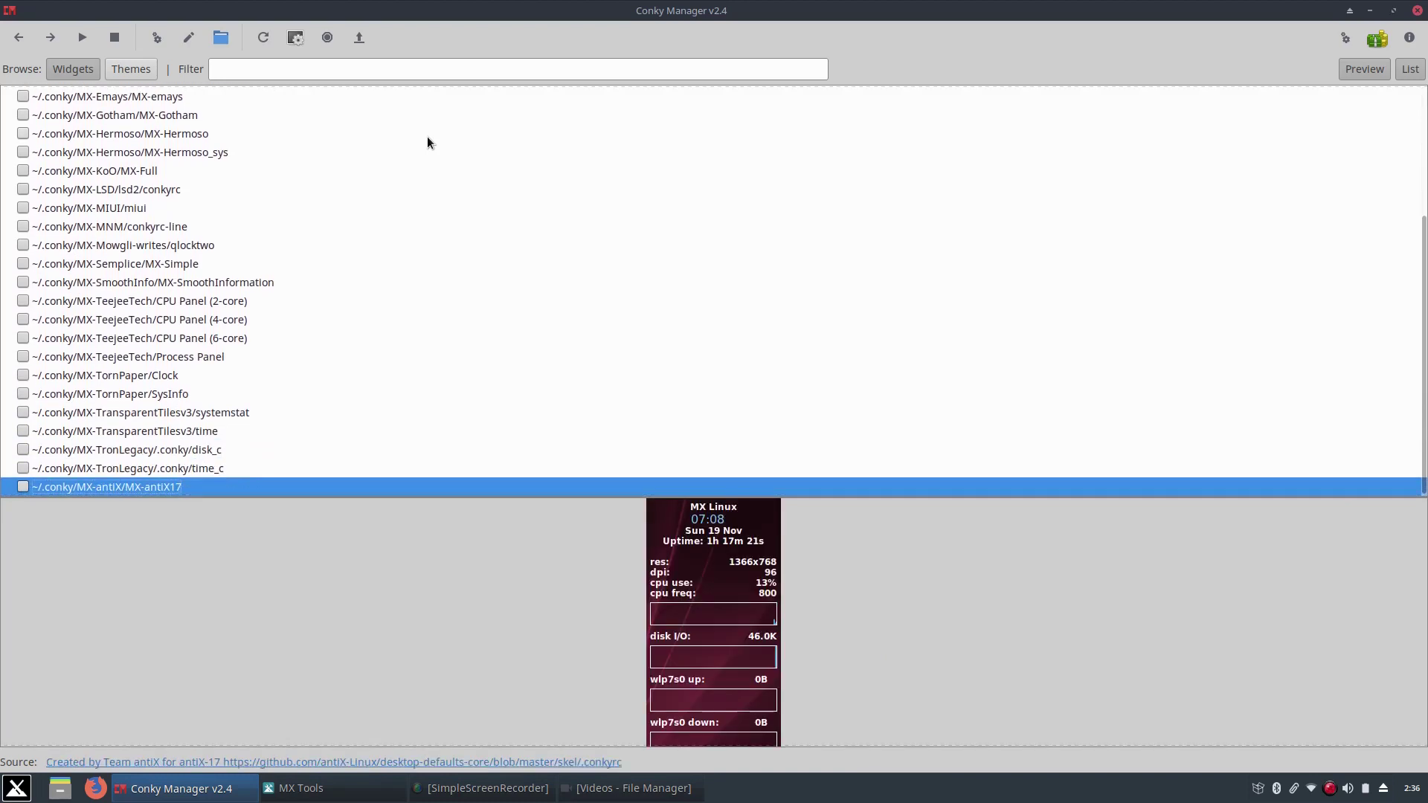
left_click(1417, 11)
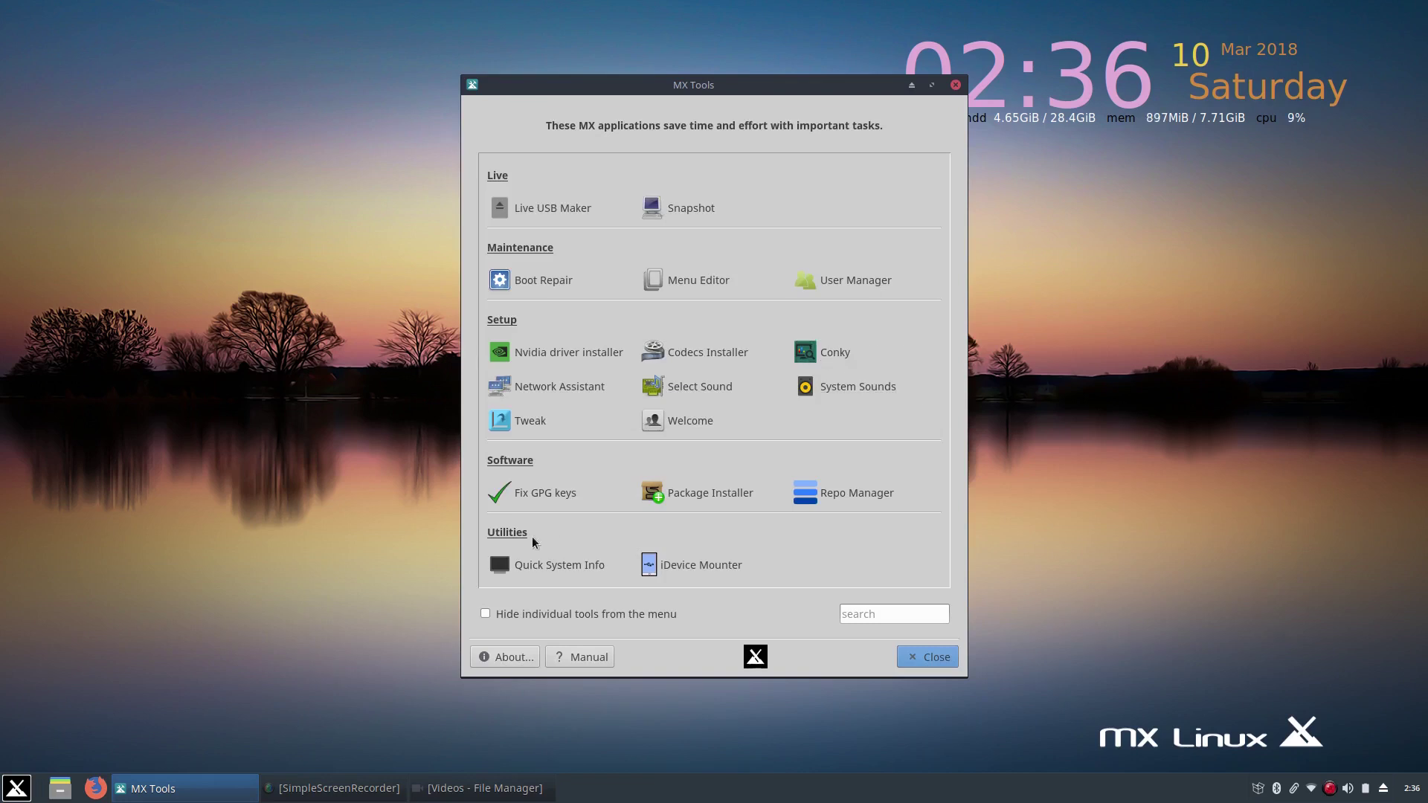
Run Quick System Info and maximize the Terminal showing its report.
left_click(541, 567)
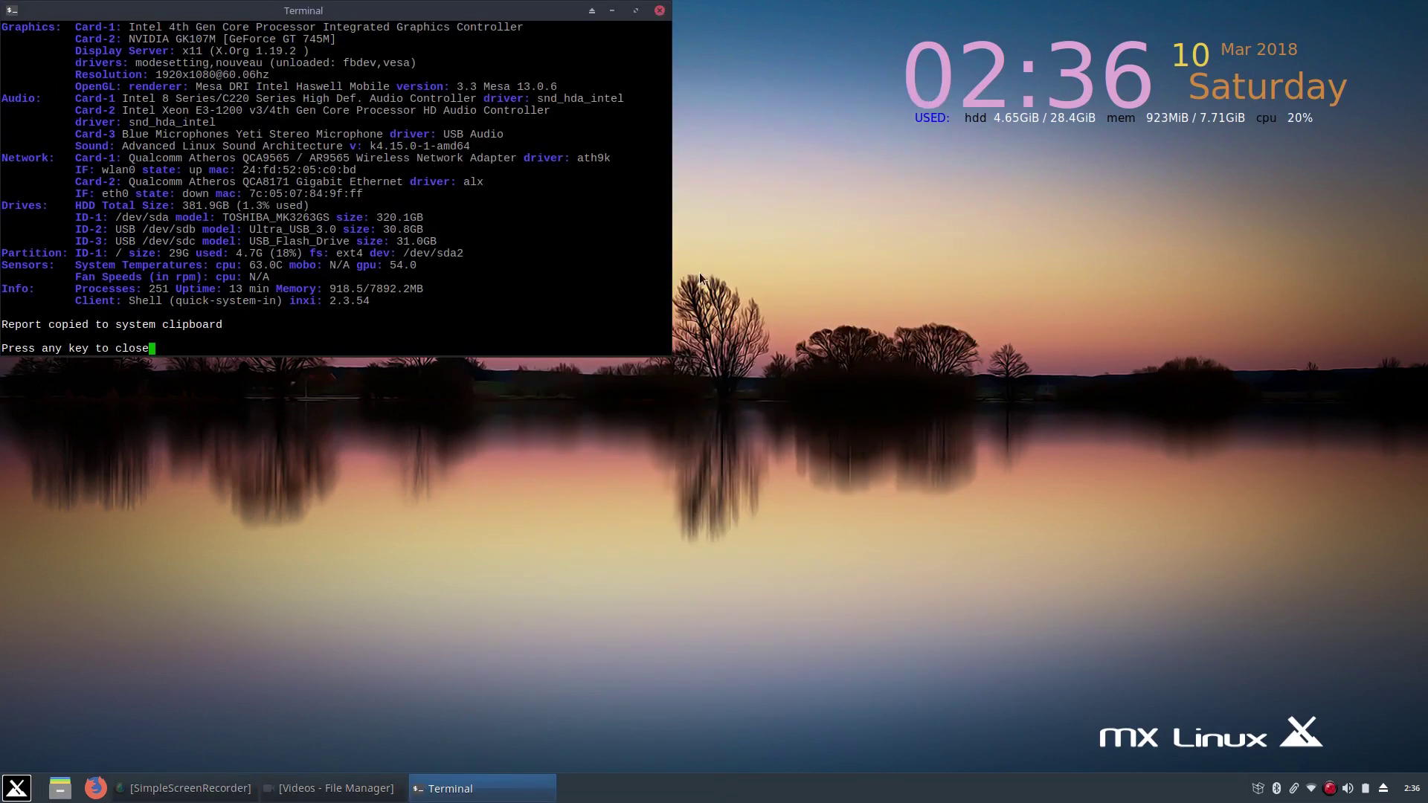
double_click(352, 15)
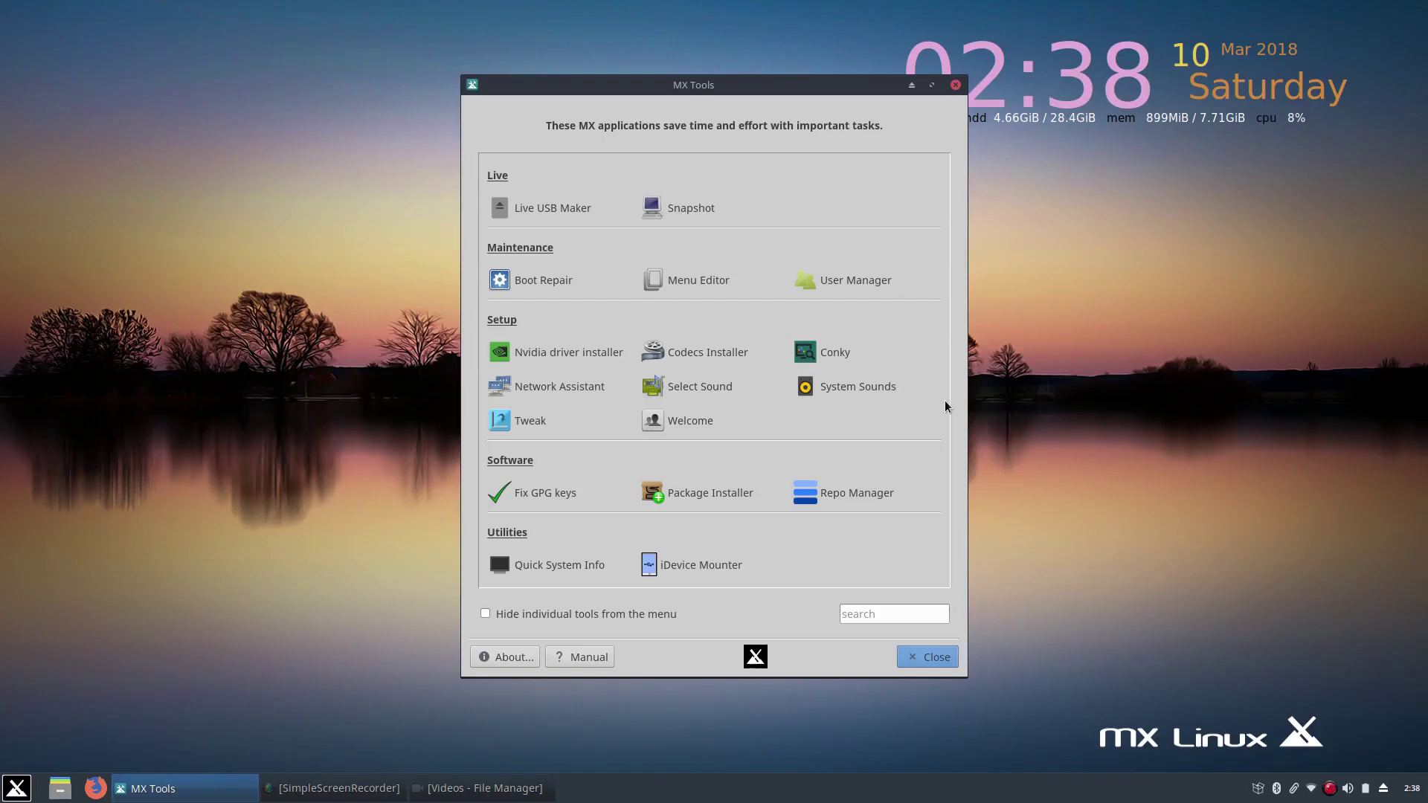
Launch MX Package Installer and dismiss the 'Granted permissions' notice hidden behind it.
left_click(719, 493)
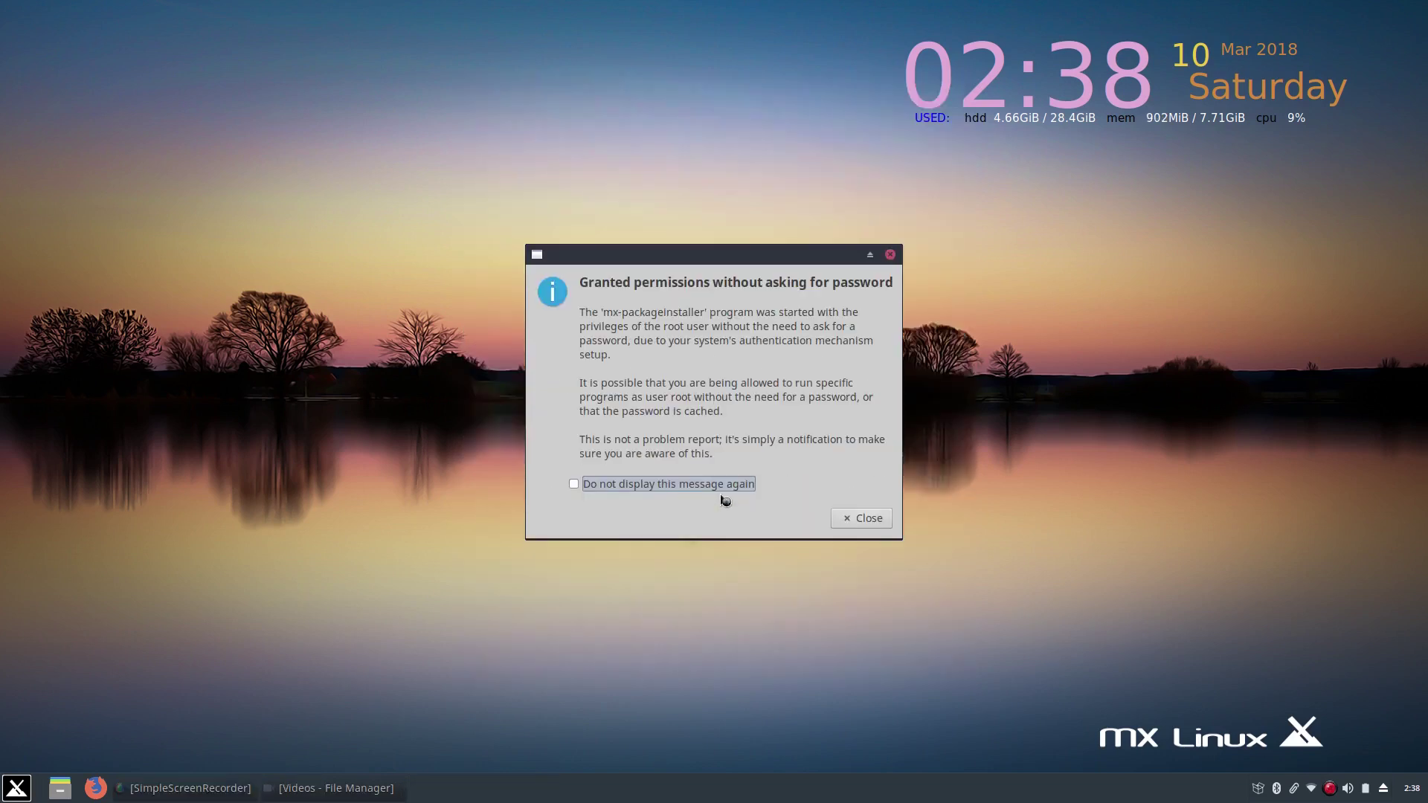
left_click_drag(778, 149, 711, 97)
left_click(810, 257)
left_click(857, 519)
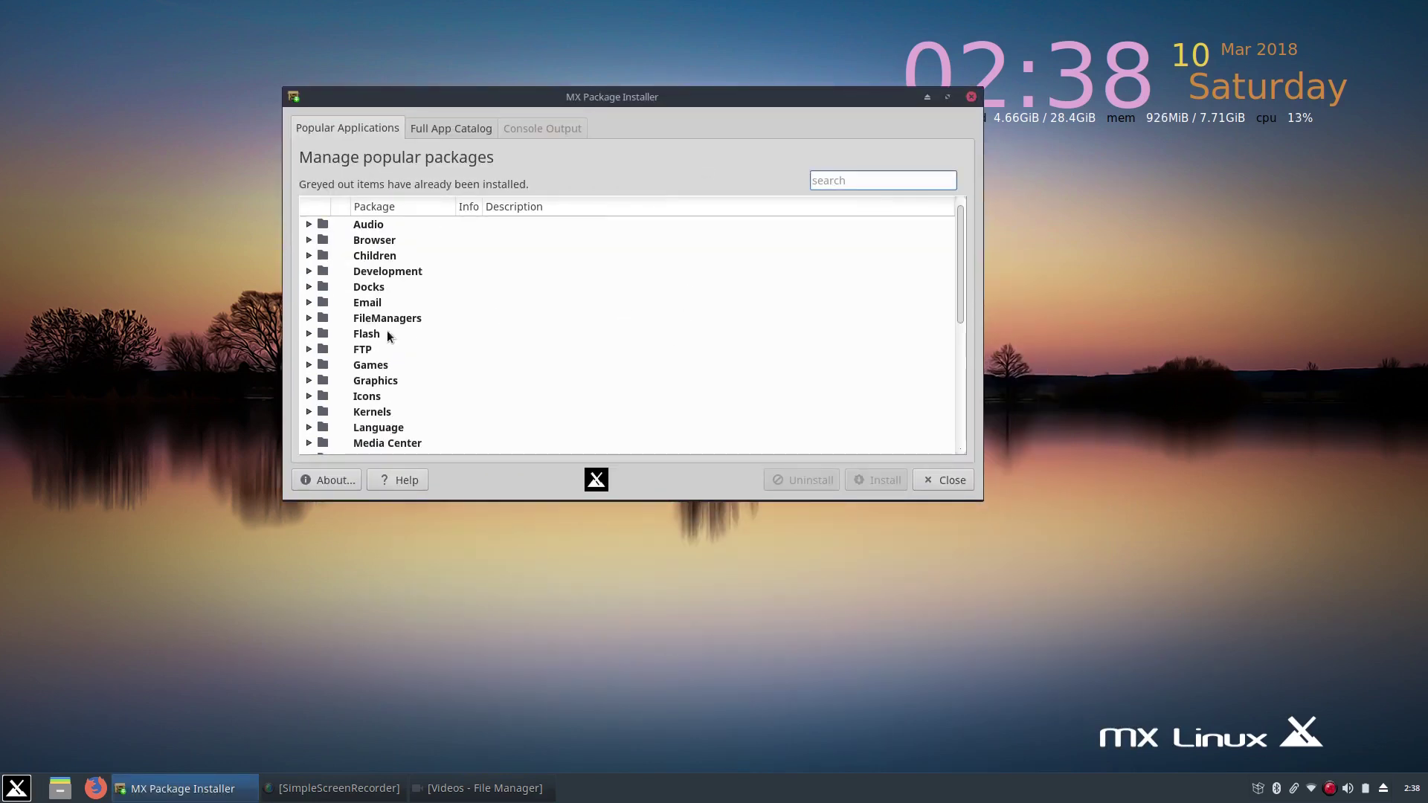
Expand the Audio, Browser, Children and Development package categories.
left_click(309, 225)
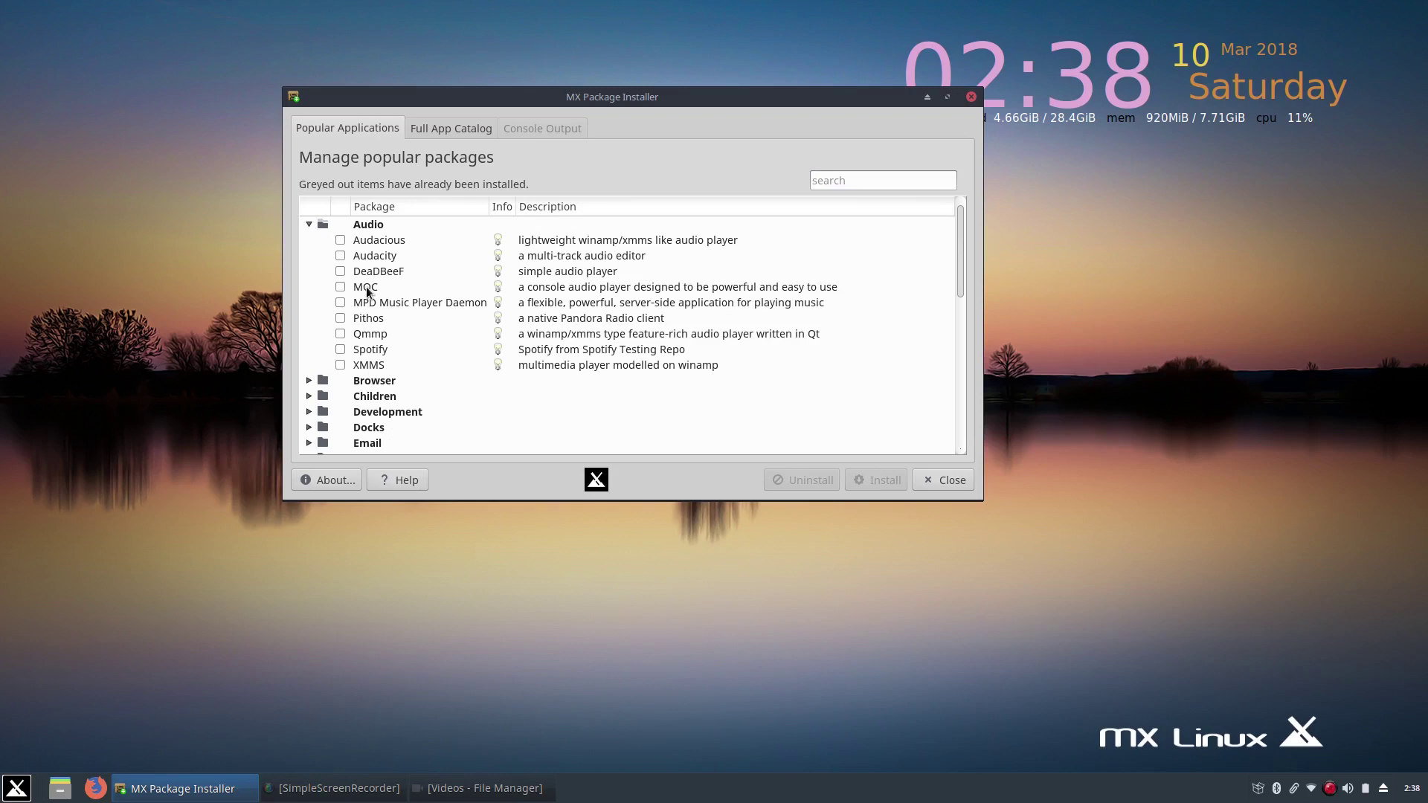
scroll(367, 292, "down", 2)
left_click(308, 287)
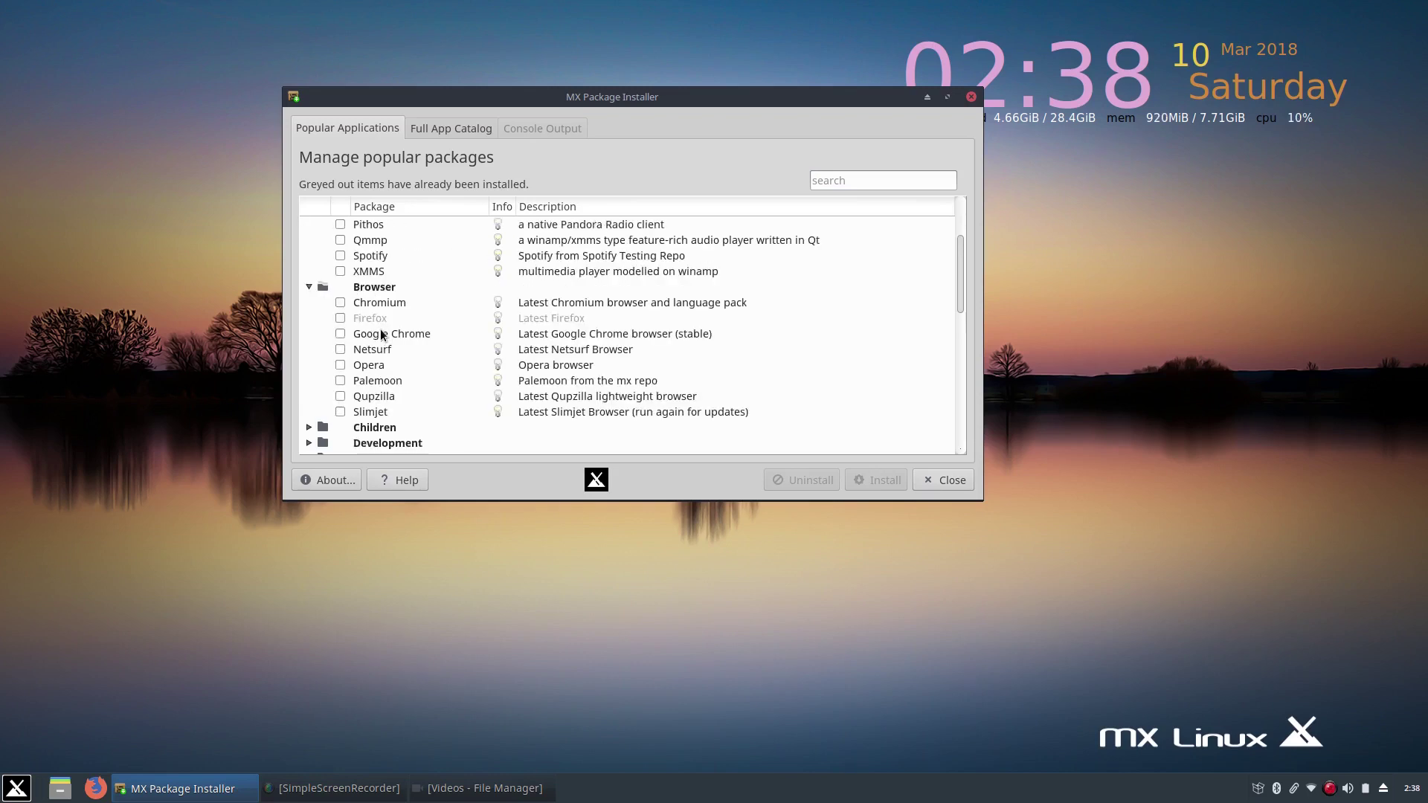
scroll(381, 329, "down", 3)
left_click(309, 287)
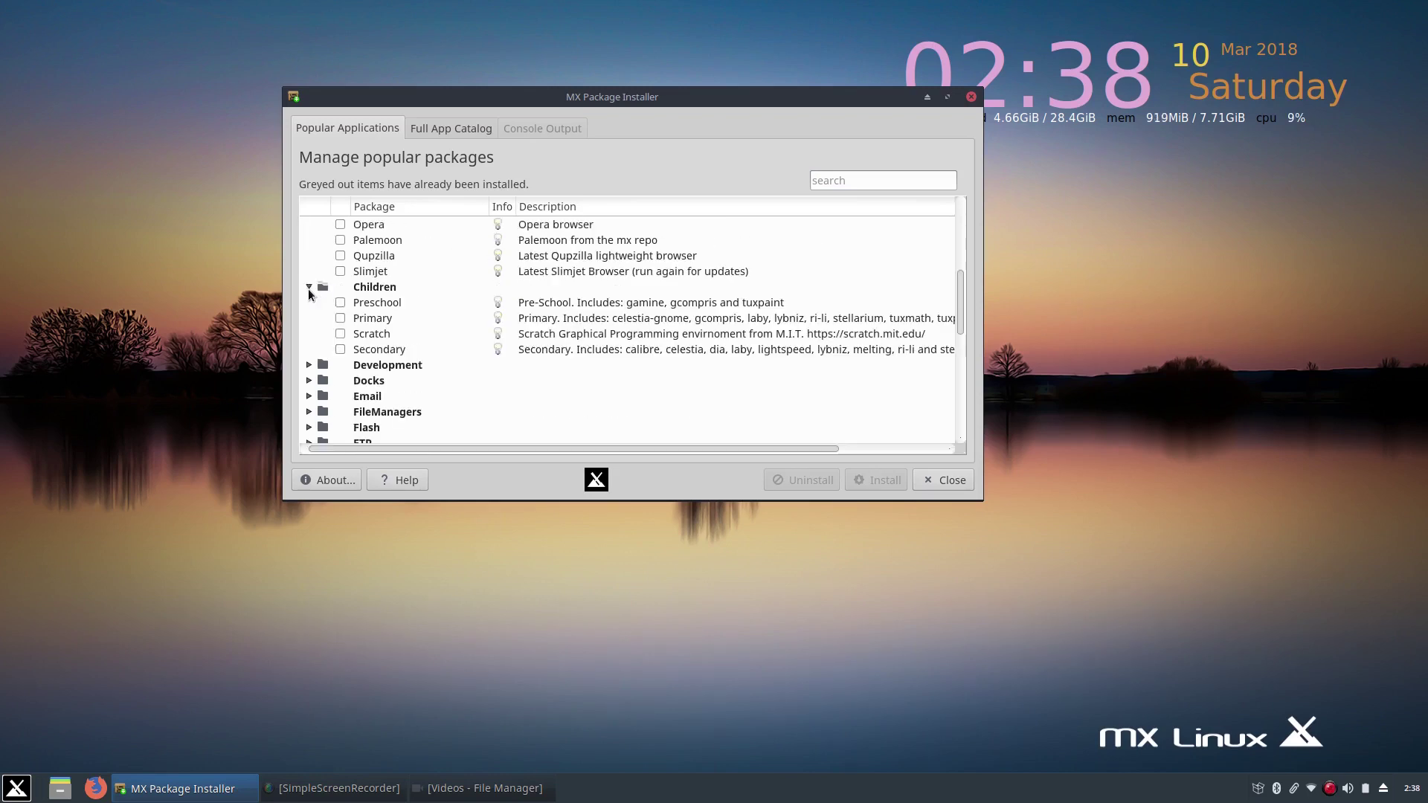
left_click(309, 364)
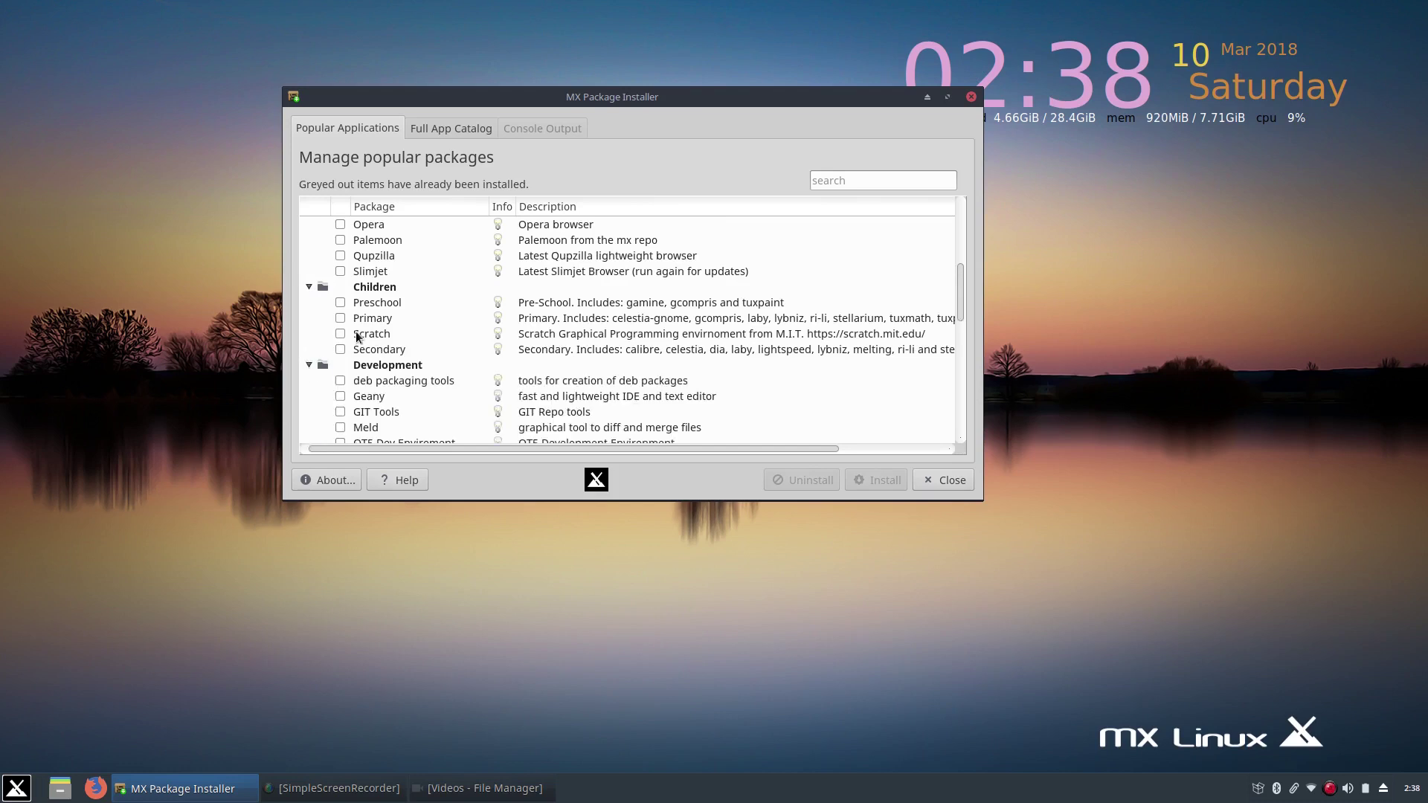
scroll(357, 337, "down", 2)
Expand the Docks, Email and FileManagers categories, then switch to the Full App Catalog.
left_click(308, 380)
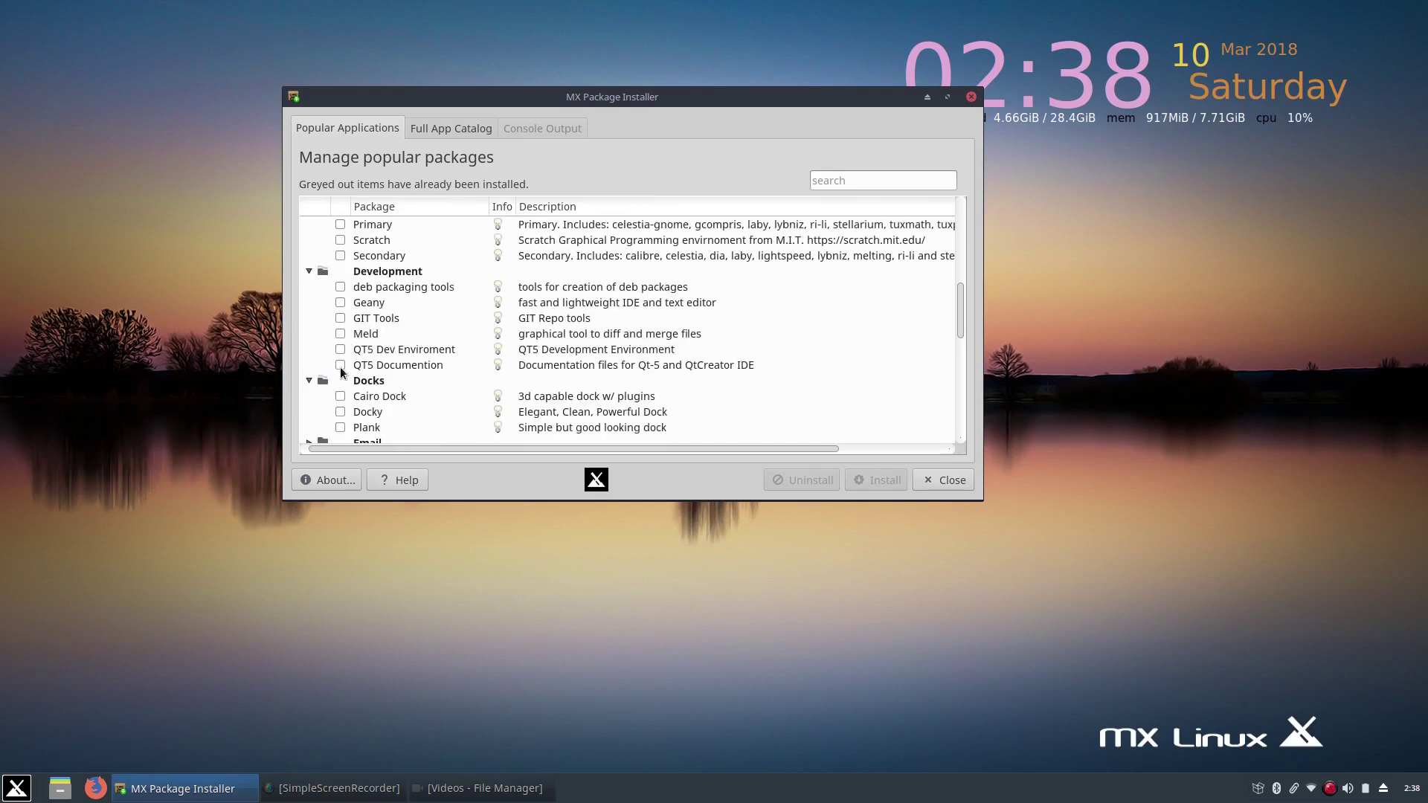
scroll(341, 368, "down", 2)
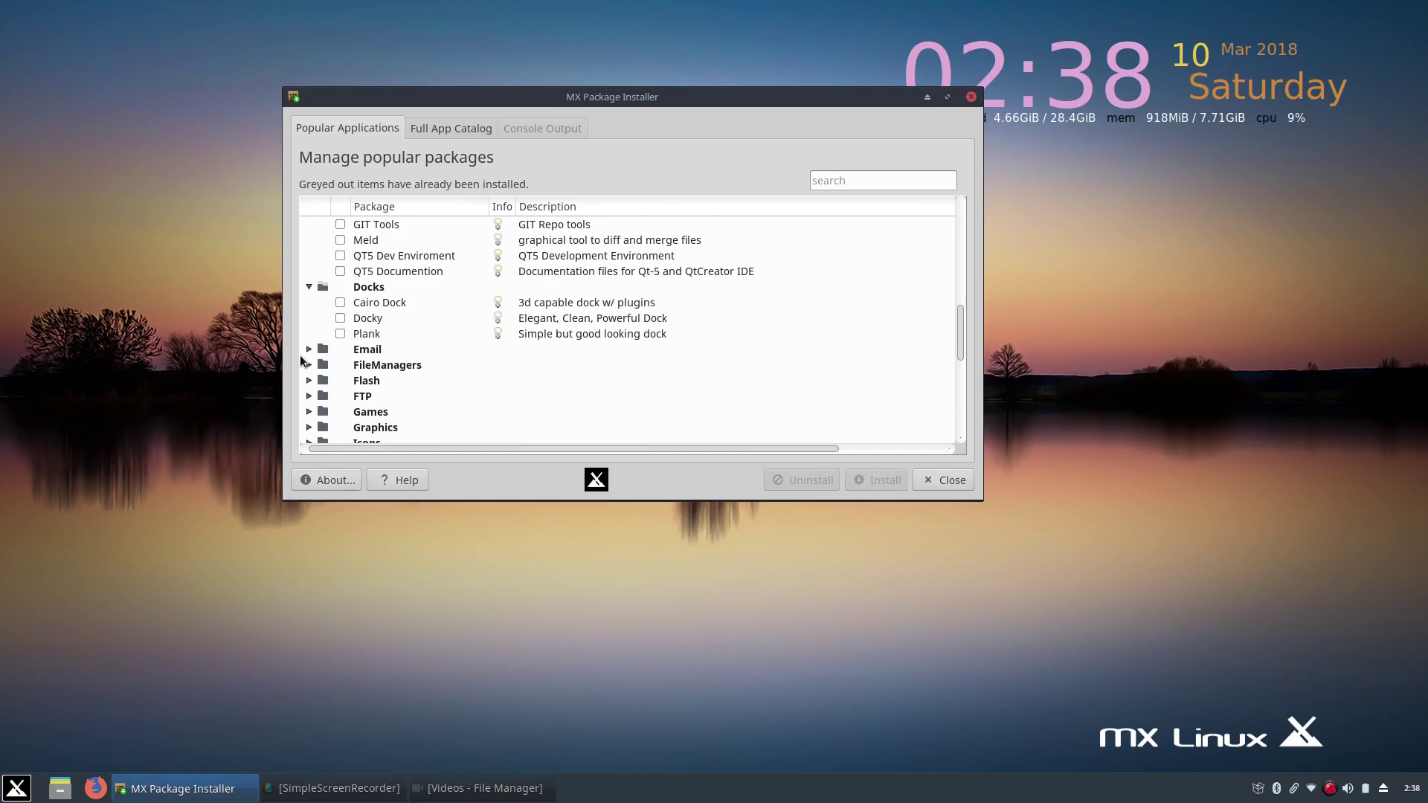
left_click(309, 348)
scroll(395, 338, "down", 3)
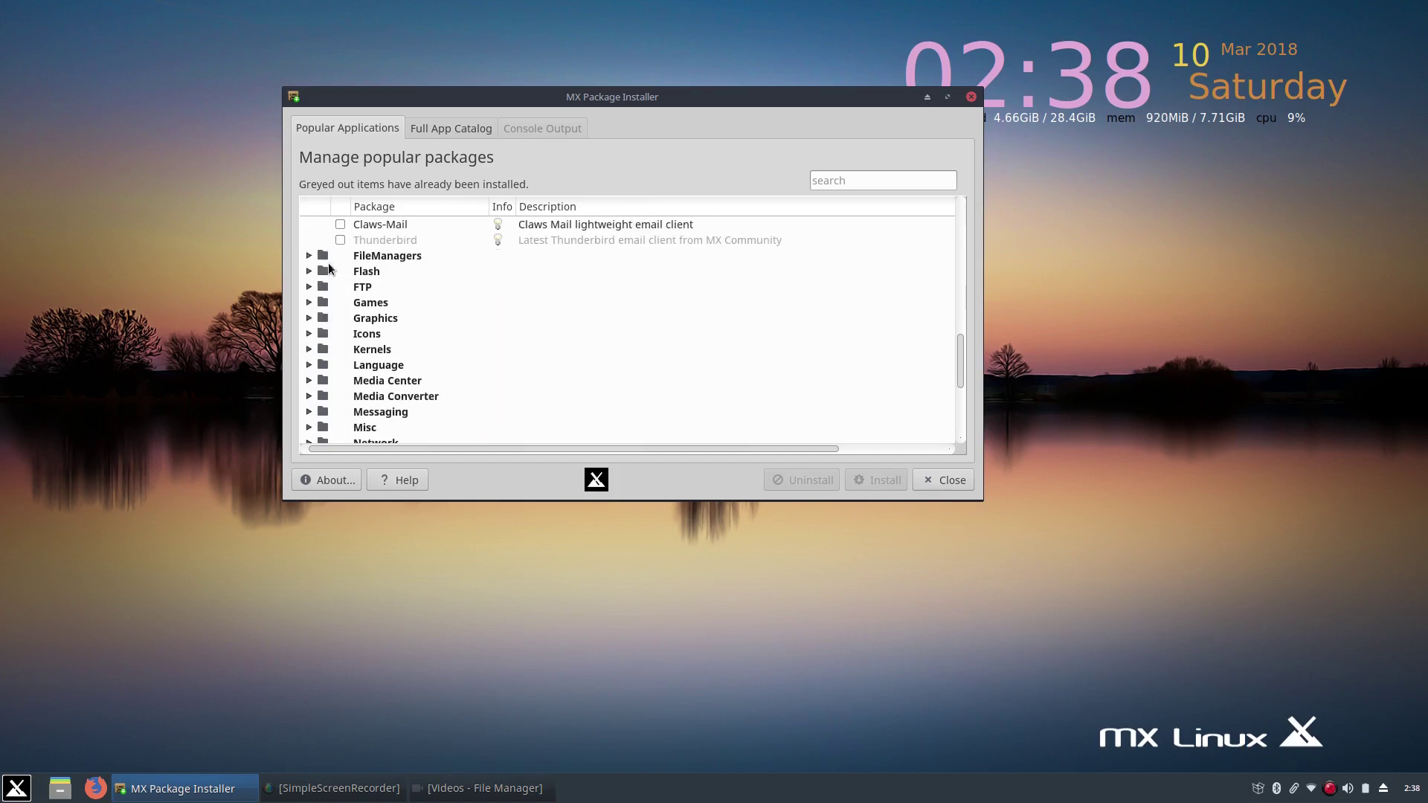
left_click(310, 256)
scroll(455, 313, "down", 2)
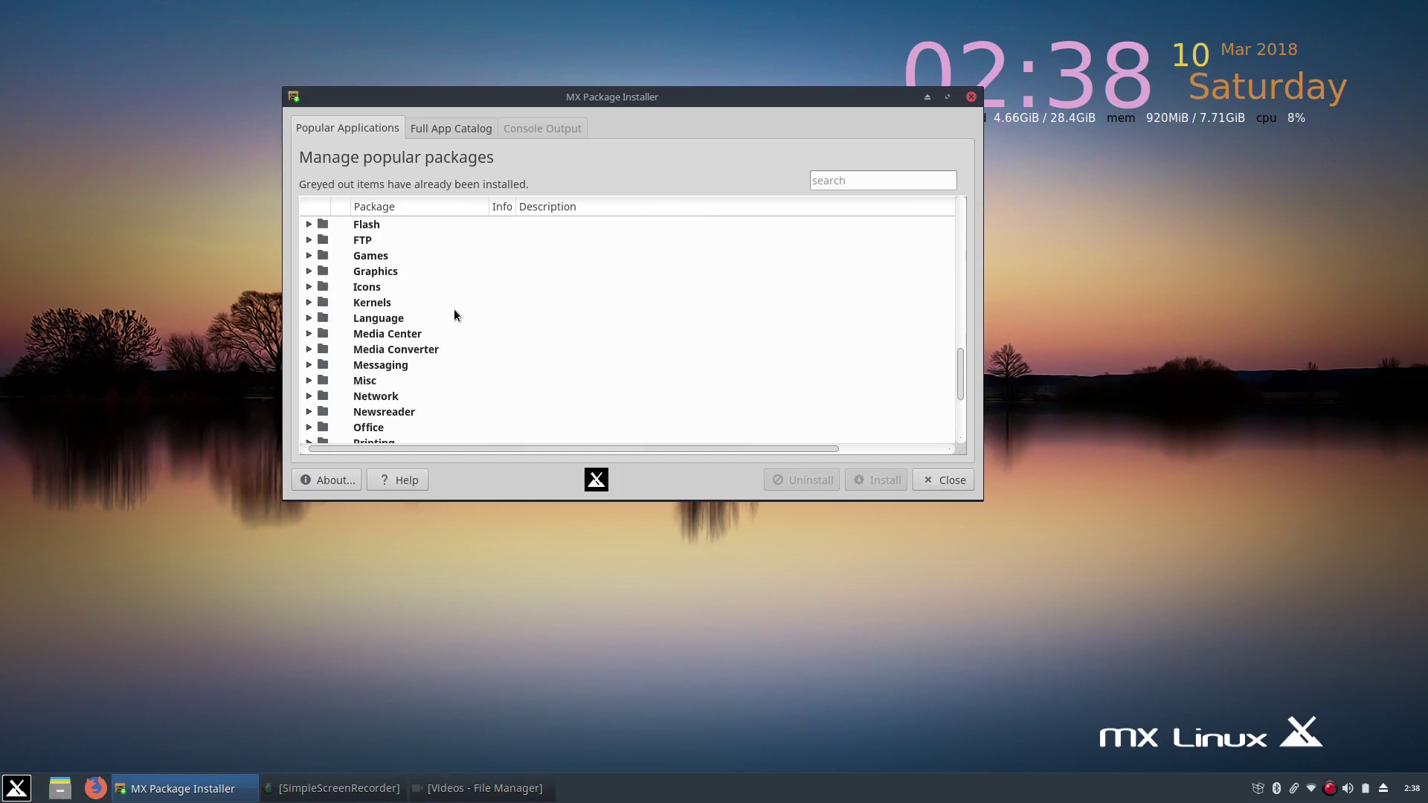
scroll(444, 353, "down", 4)
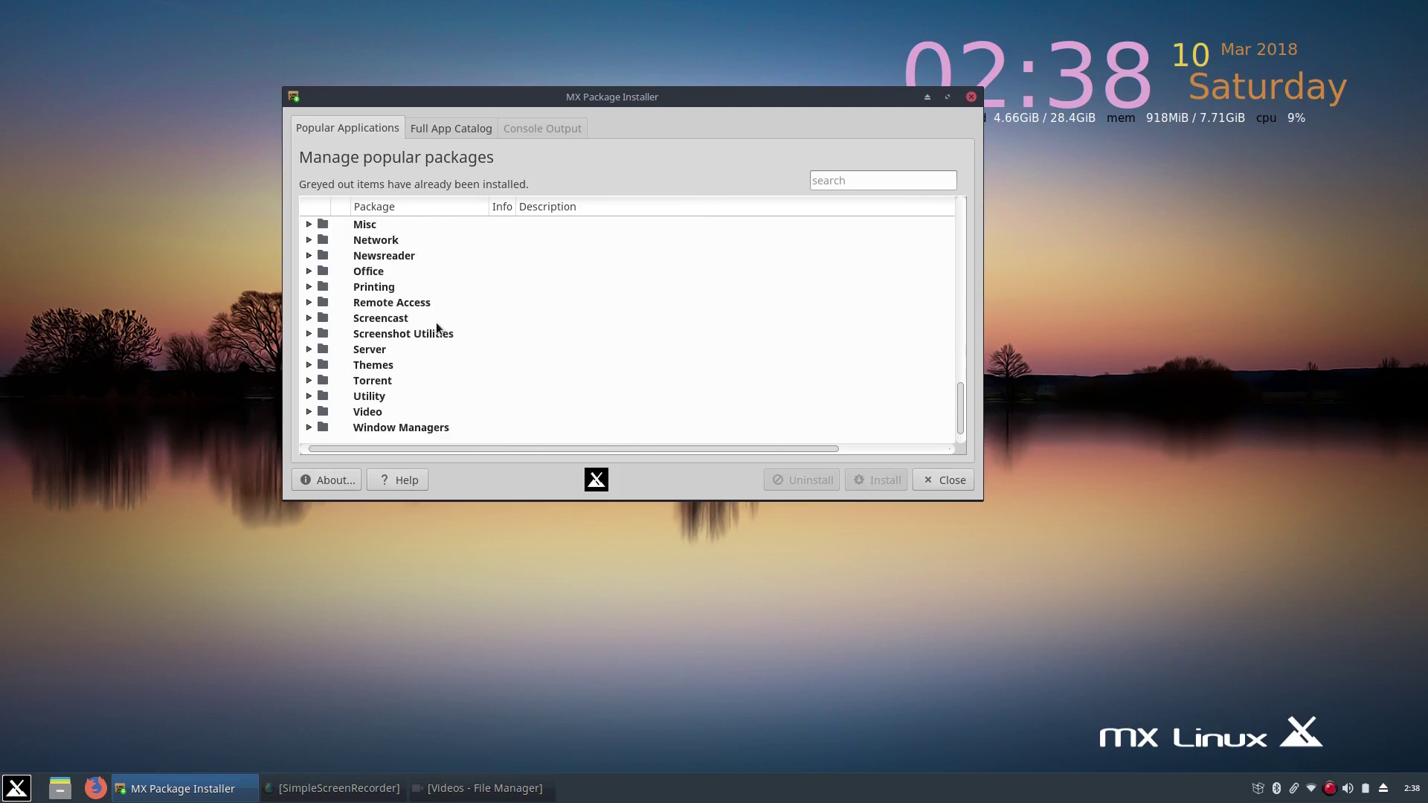
left_click(449, 133)
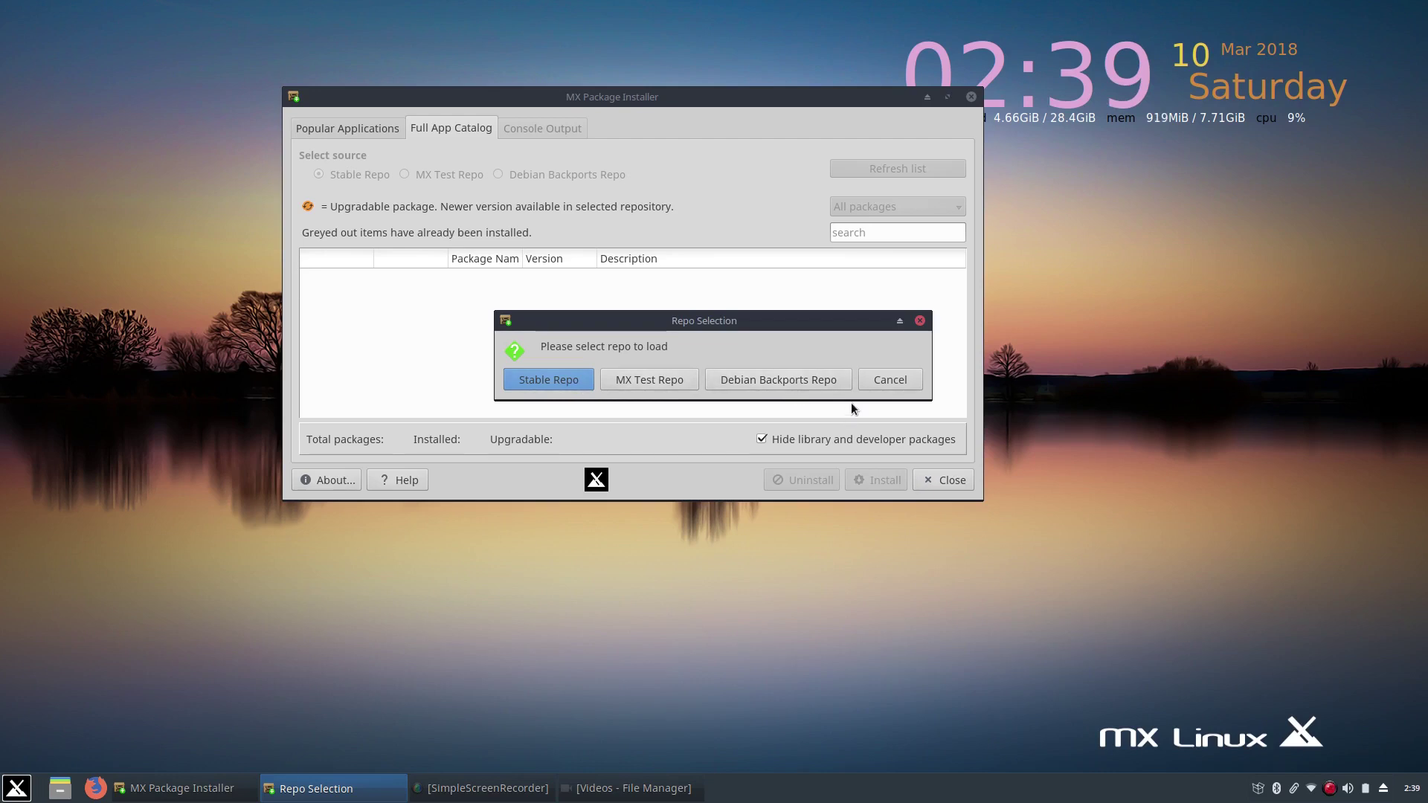
Cancel the repo prompt, then reload the Full App Catalog from MX Test Repo.
left_click(873, 380)
scroll(348, 369, "down", 5)
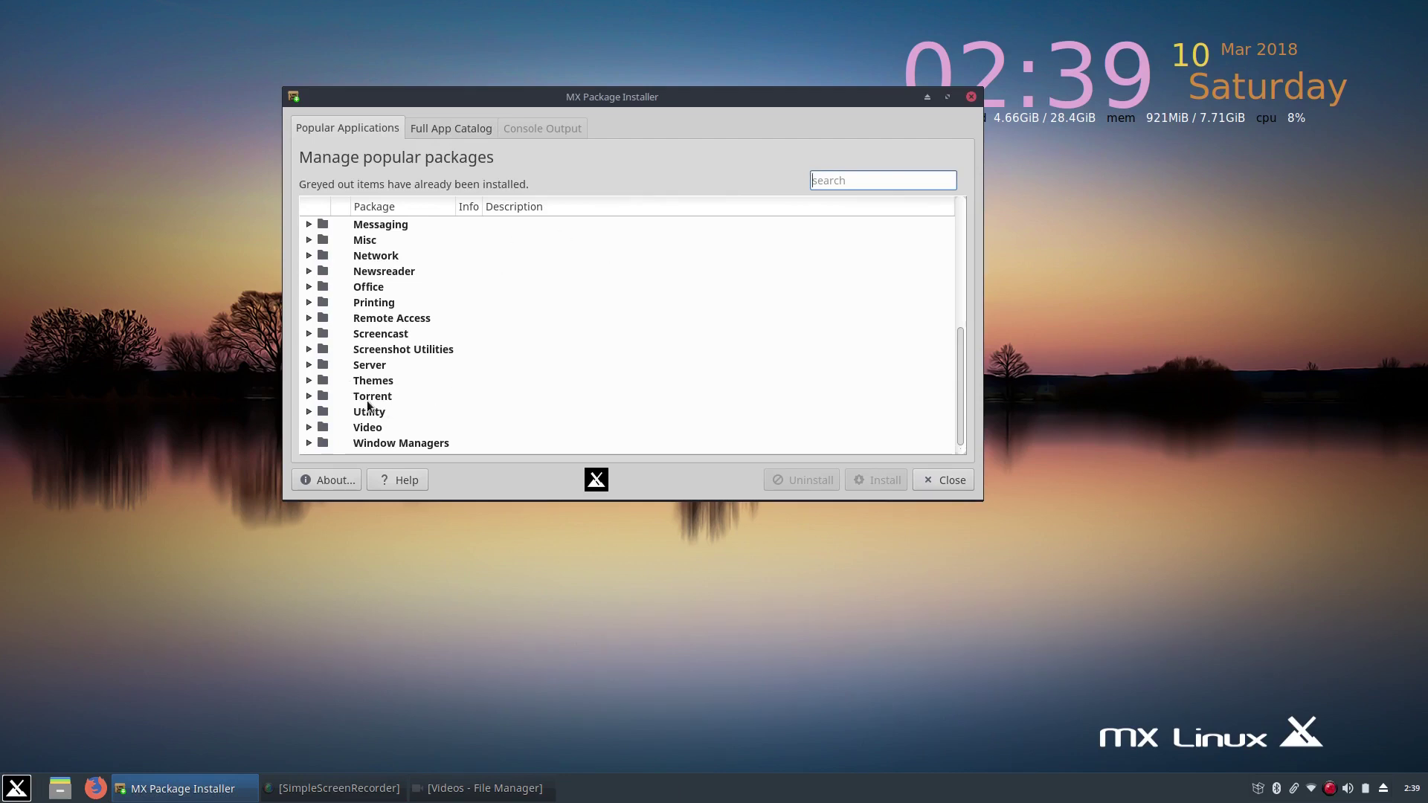
left_click(450, 128)
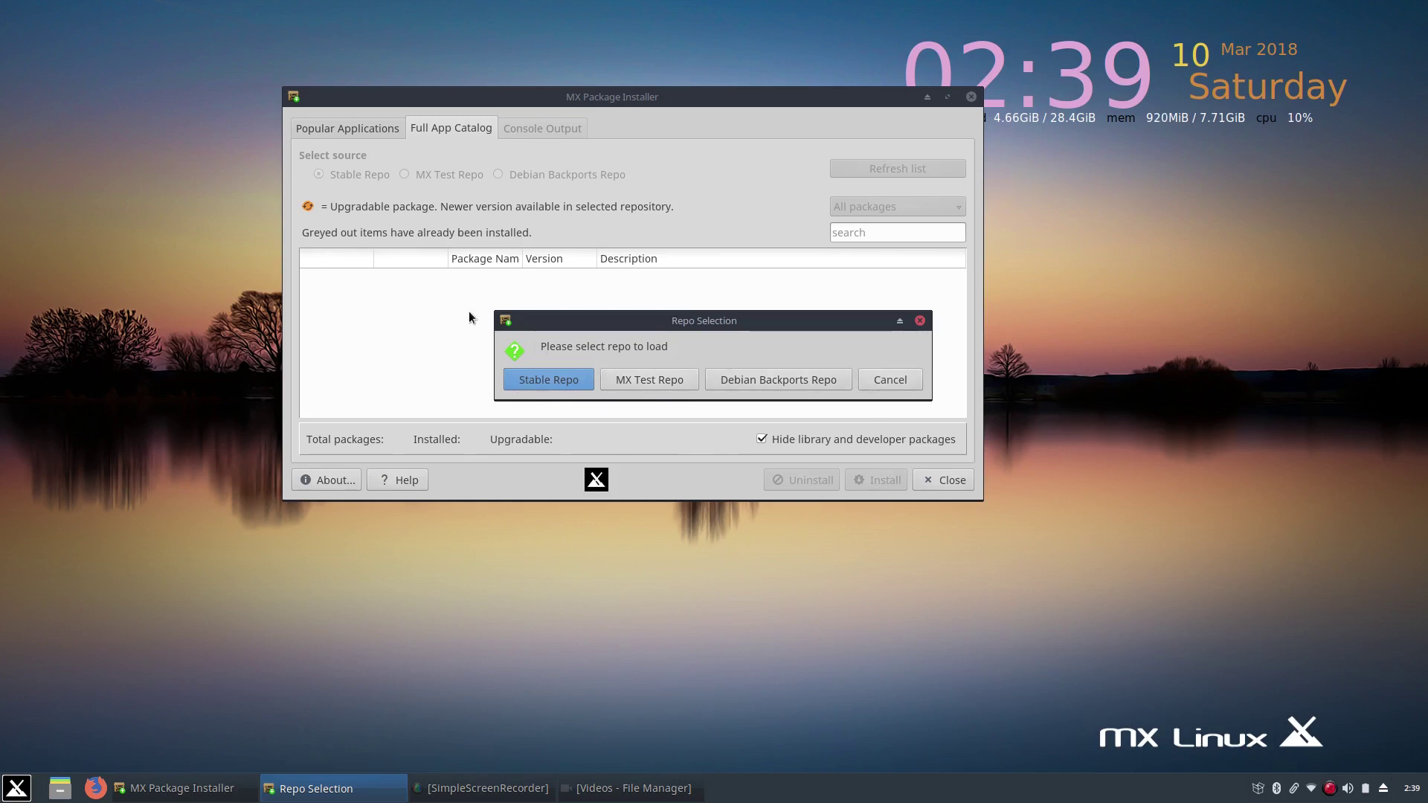
left_click(653, 377)
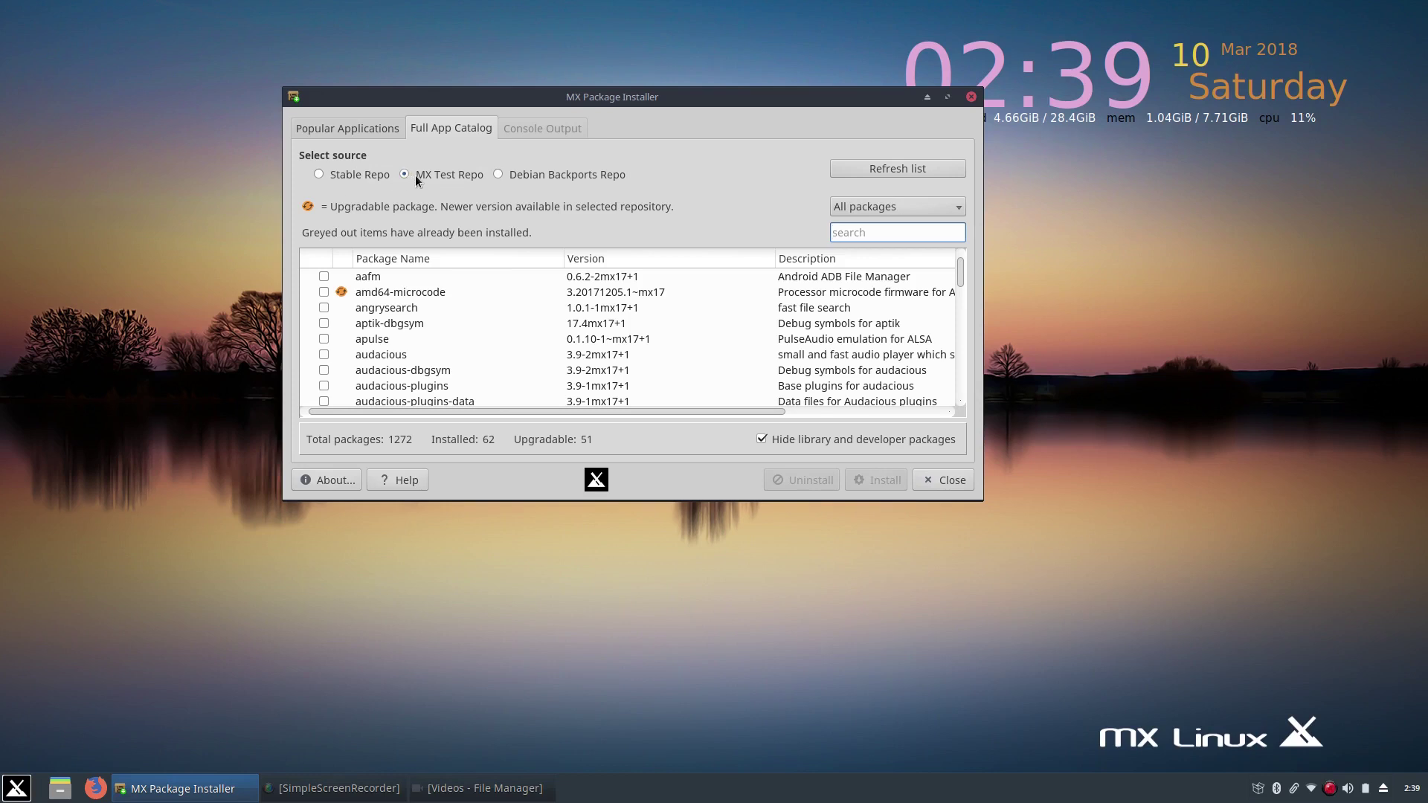
Switch the catalog to Debian Backports Repo, browse its 2069 packages, then return to Popular Applications.
left_click(498, 175)
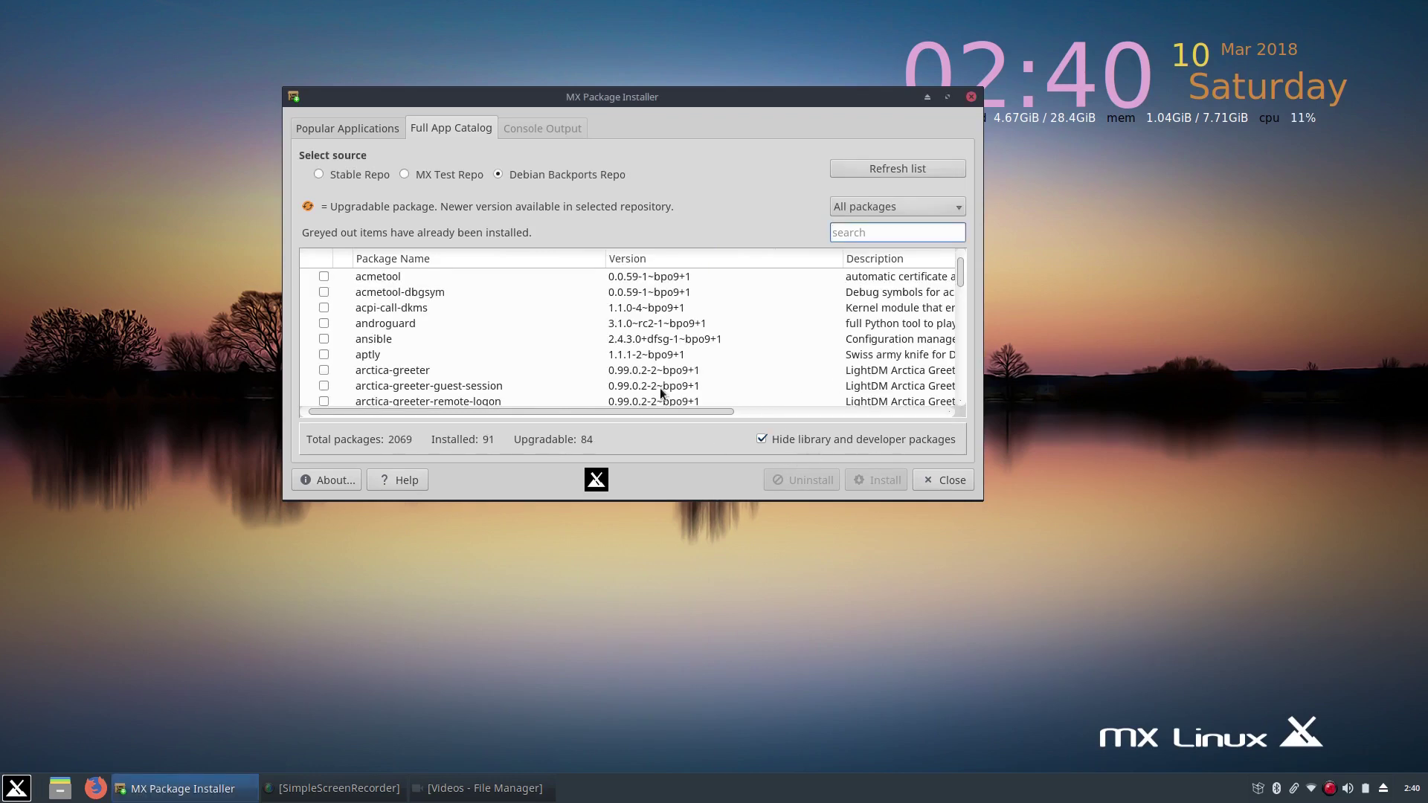
scroll(396, 305, "down", 20)
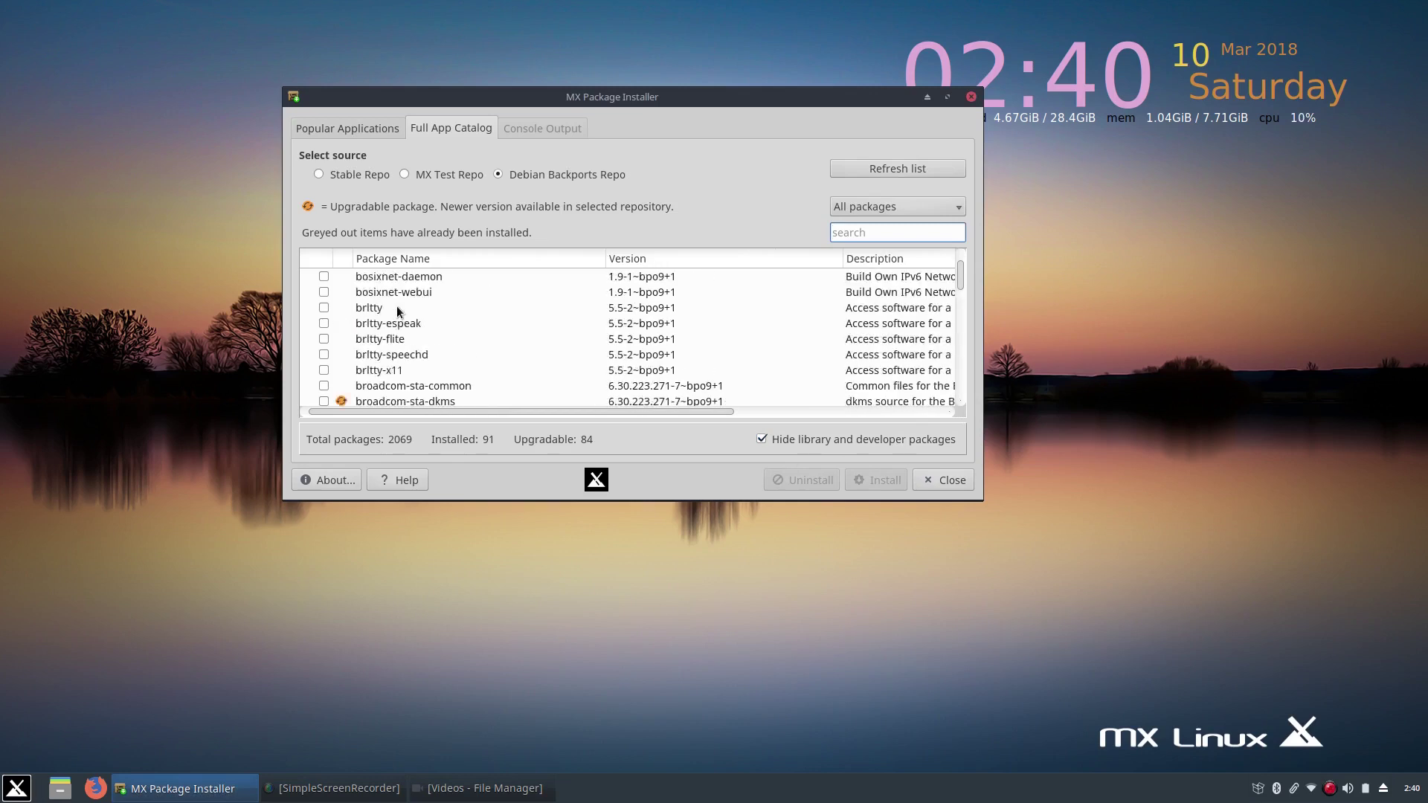
scroll(397, 310, "up", 20)
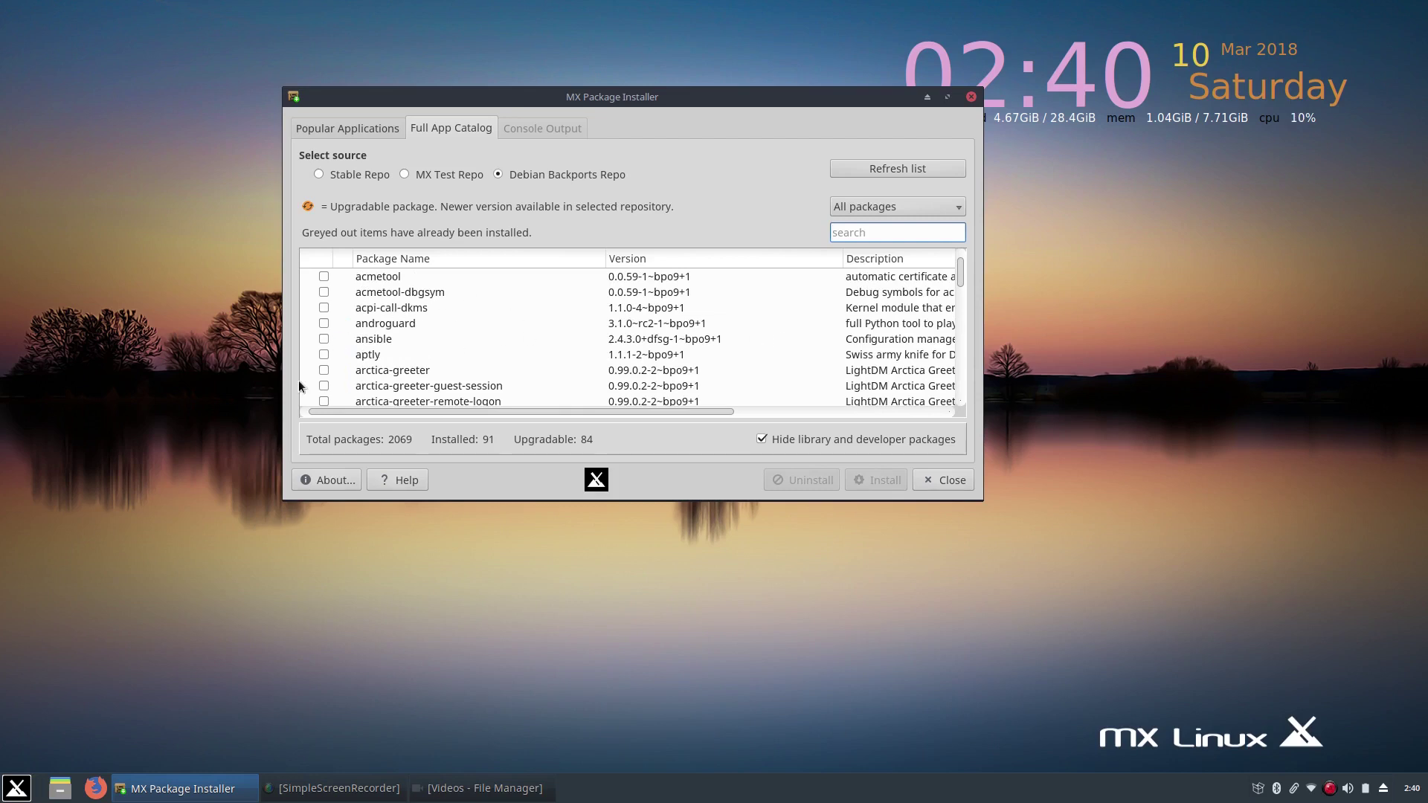
scroll(436, 341, "down", 12)
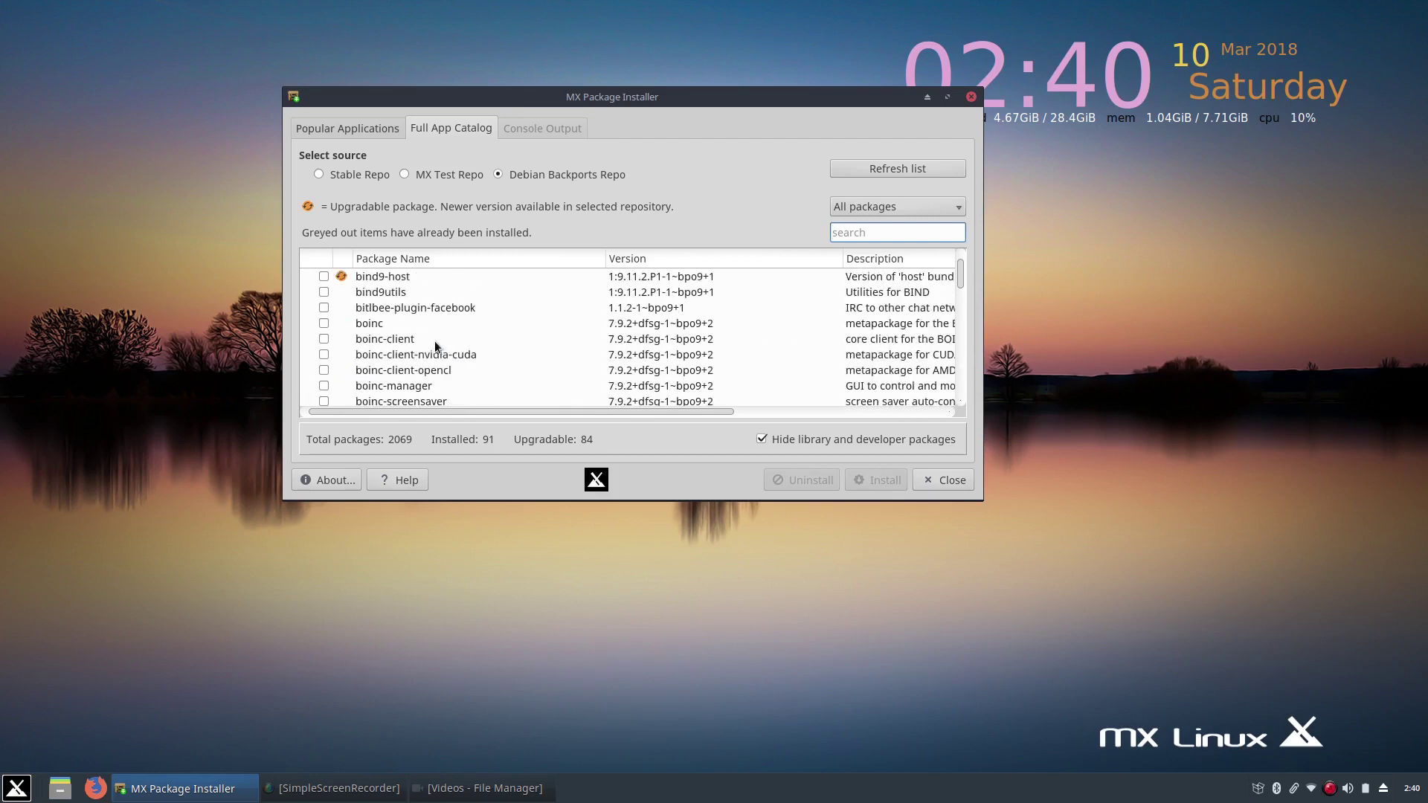
scroll(434, 342, "up", 12)
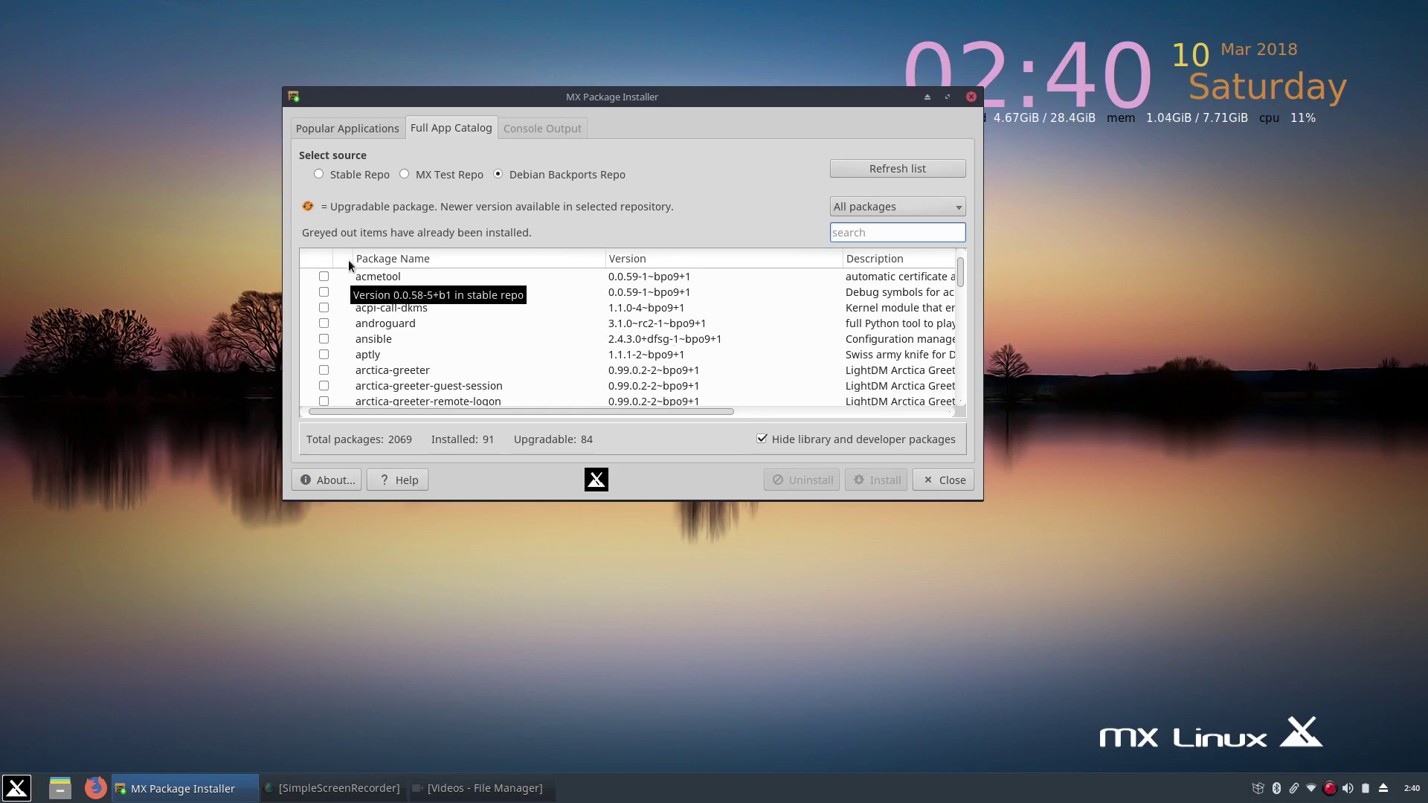
left_click(358, 130)
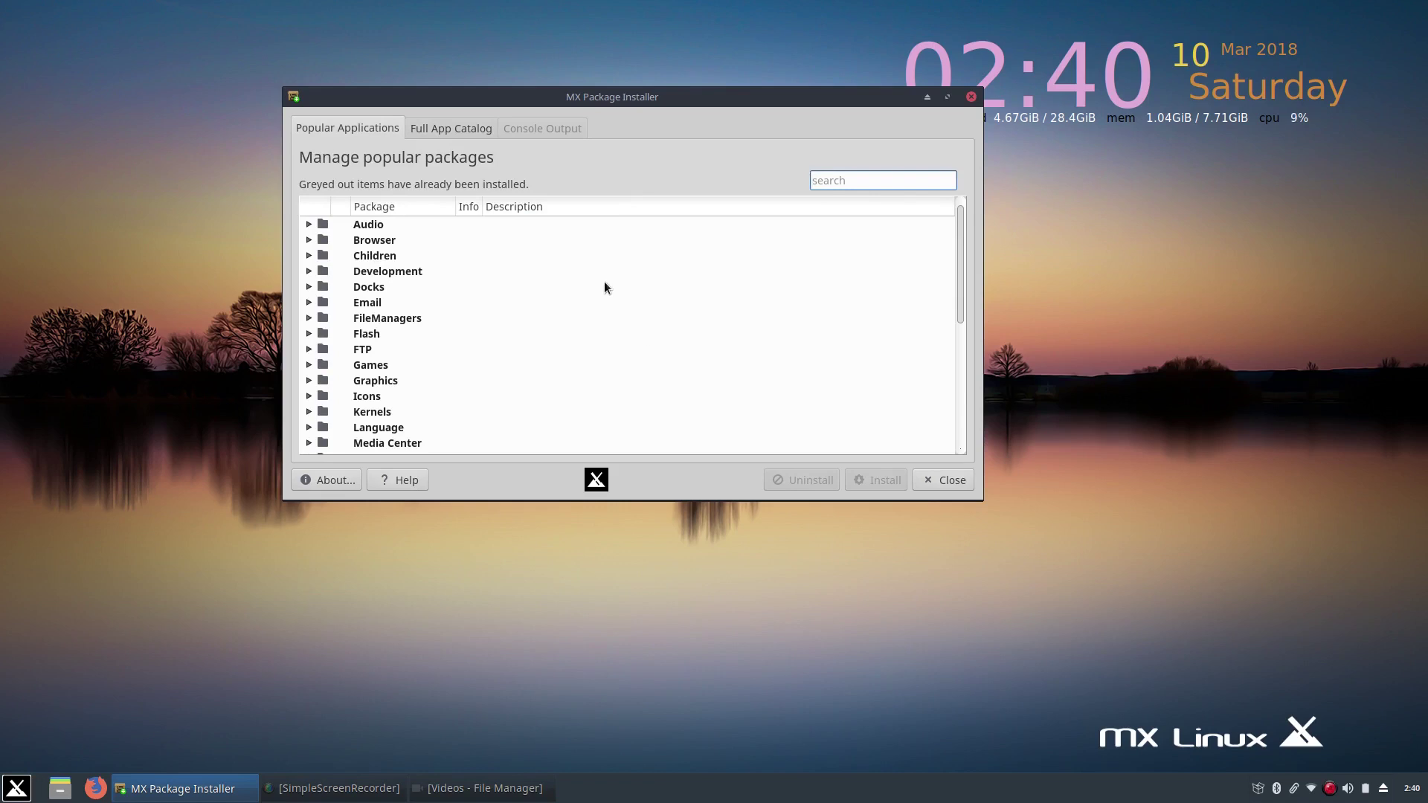
Glance at the Full App Catalog, then expand the Window Managers and Video categories.
left_click(448, 130)
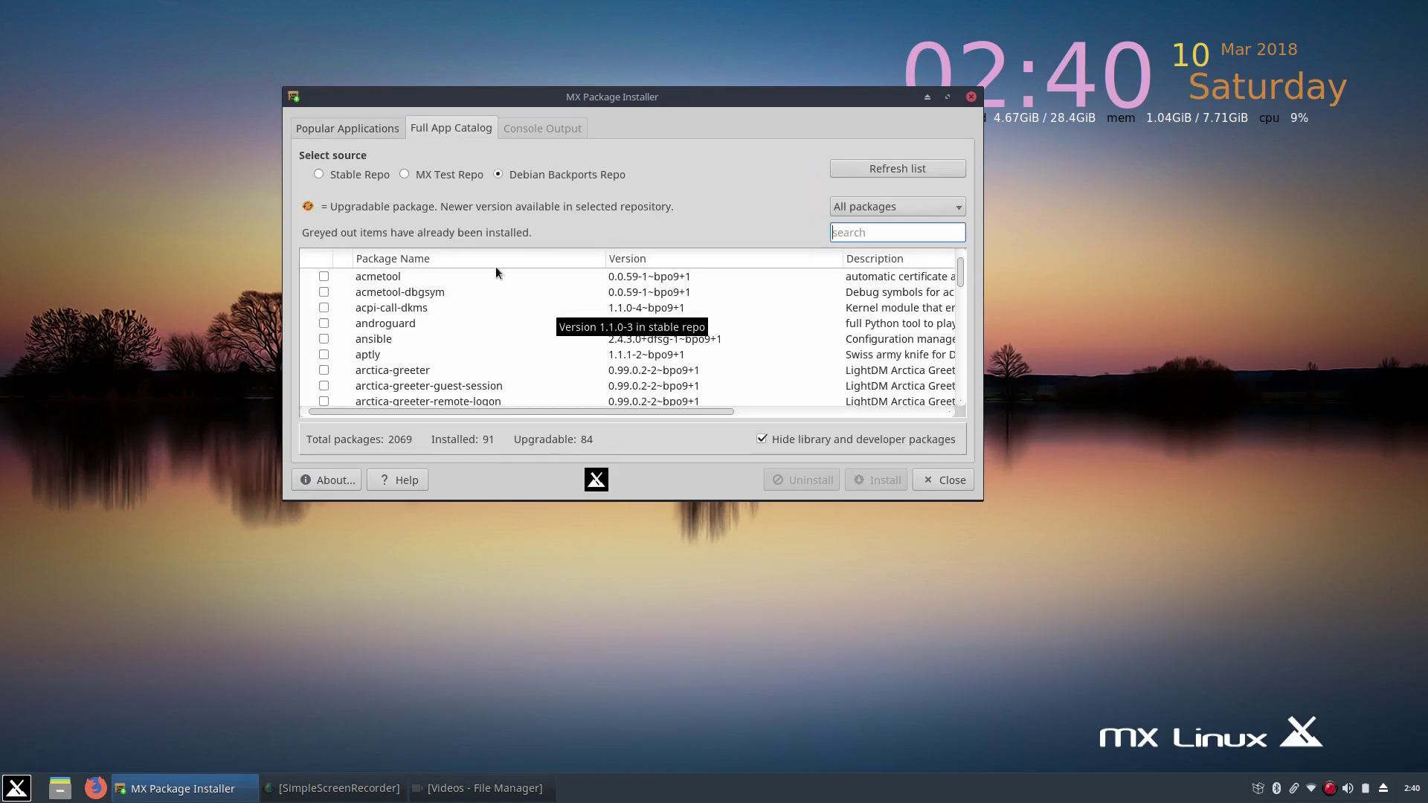
left_click(336, 134)
scroll(404, 305, "down", 5)
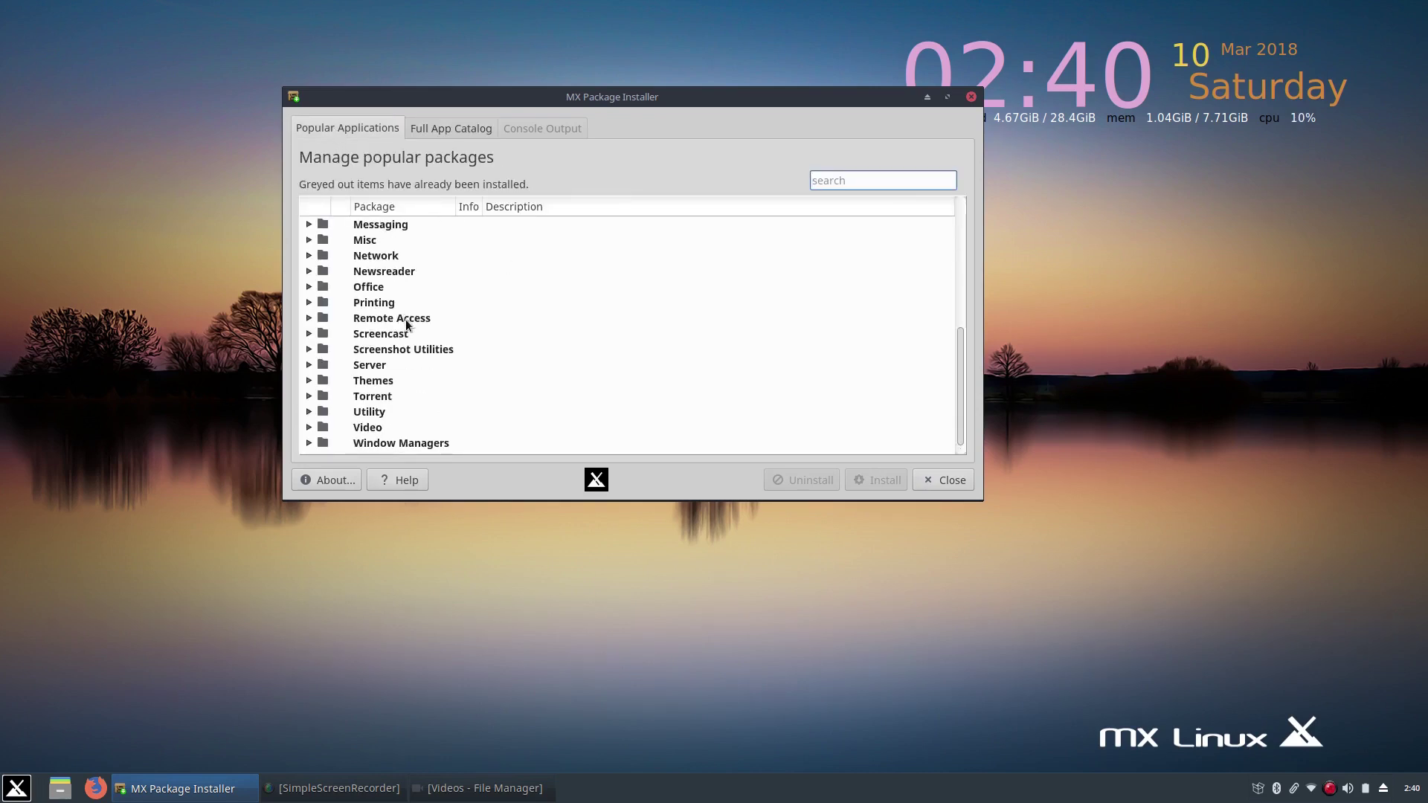
left_click(309, 442)
scroll(387, 402, "down", 3)
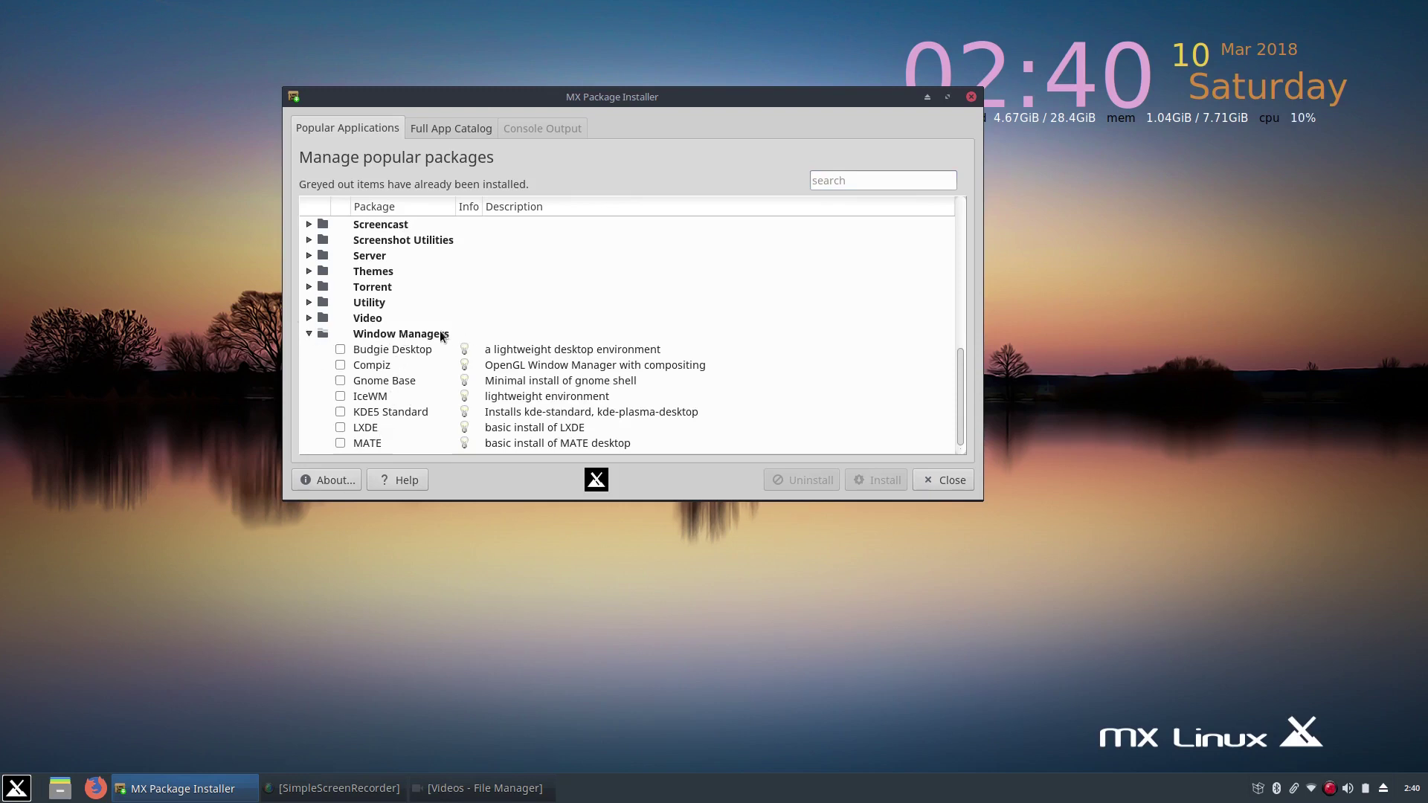
left_click(308, 318)
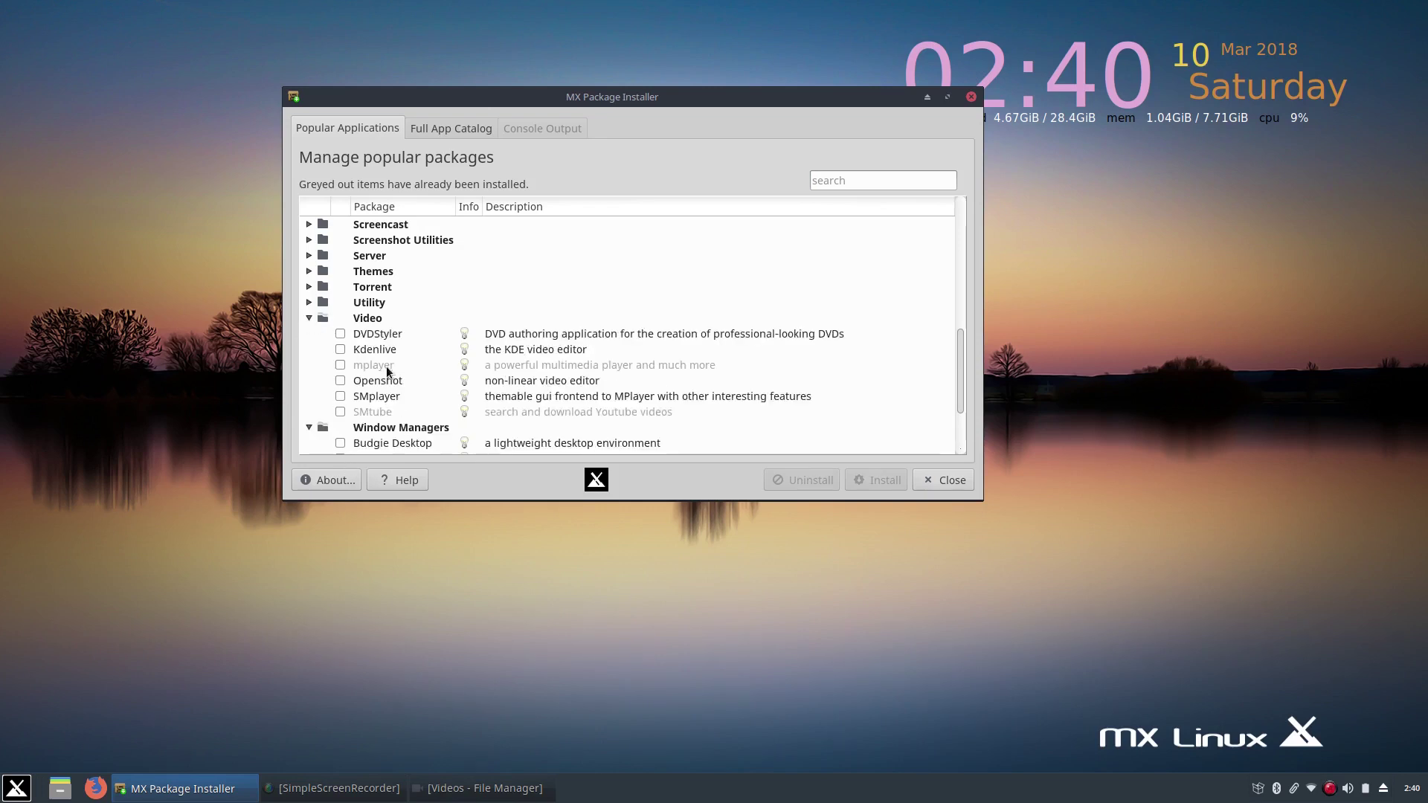
scroll(342, 348, "down", 2)
scroll(392, 378, "up", 3)
scroll(392, 378, "down", 2)
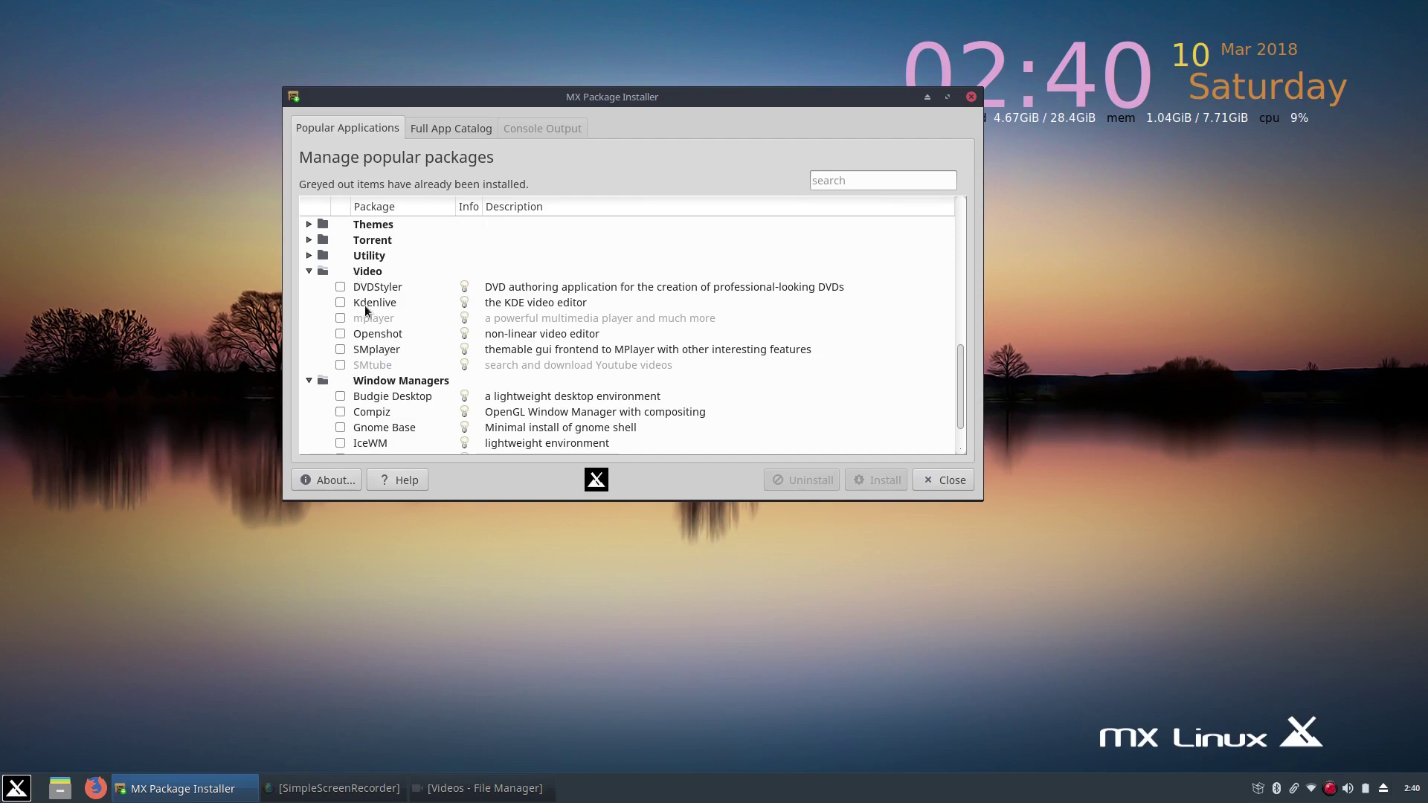
scroll(339, 320, "up", 1)
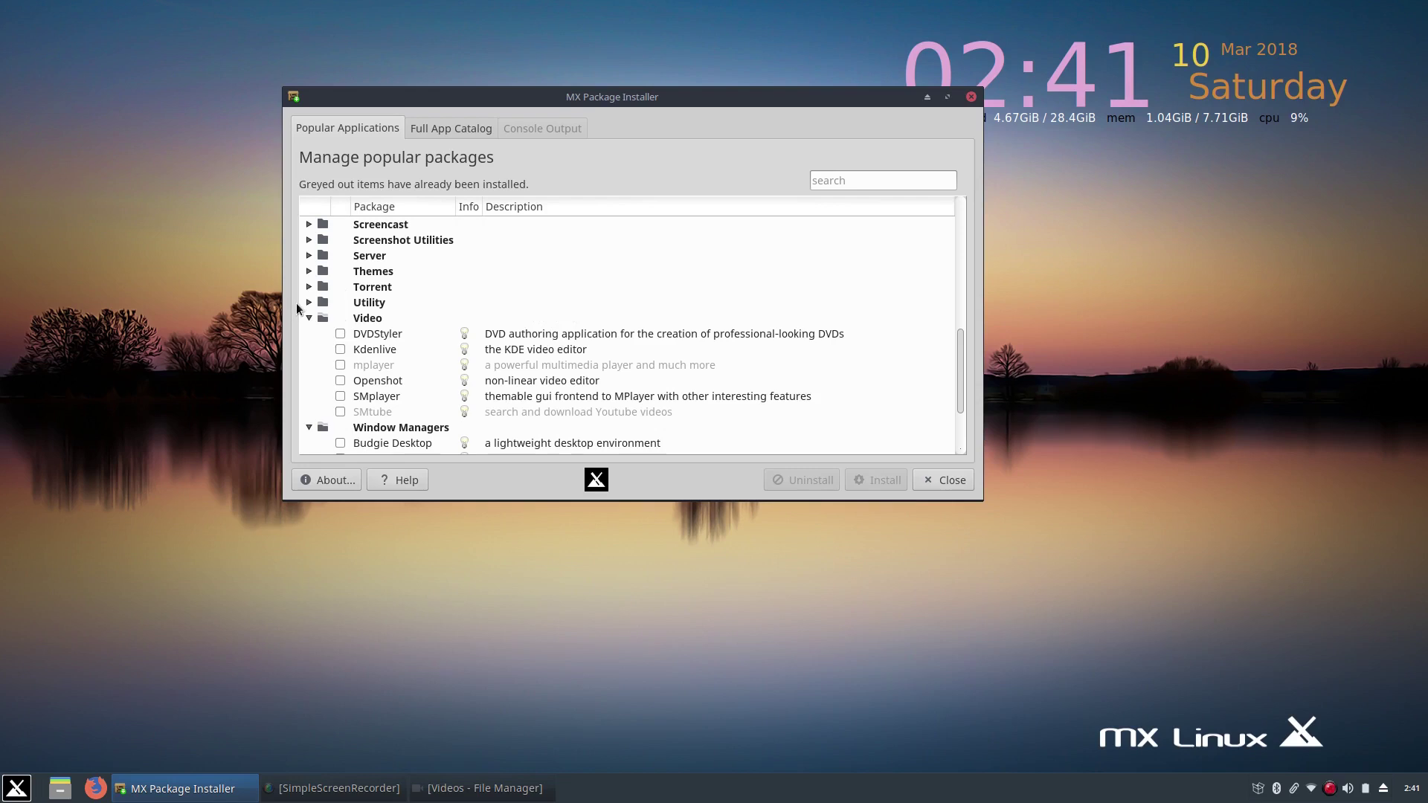
Expand the Utility, Torrent, Themes, Server, Screenshot Utilities, Screencast, Remote Access and Printing categories.
left_click(308, 303)
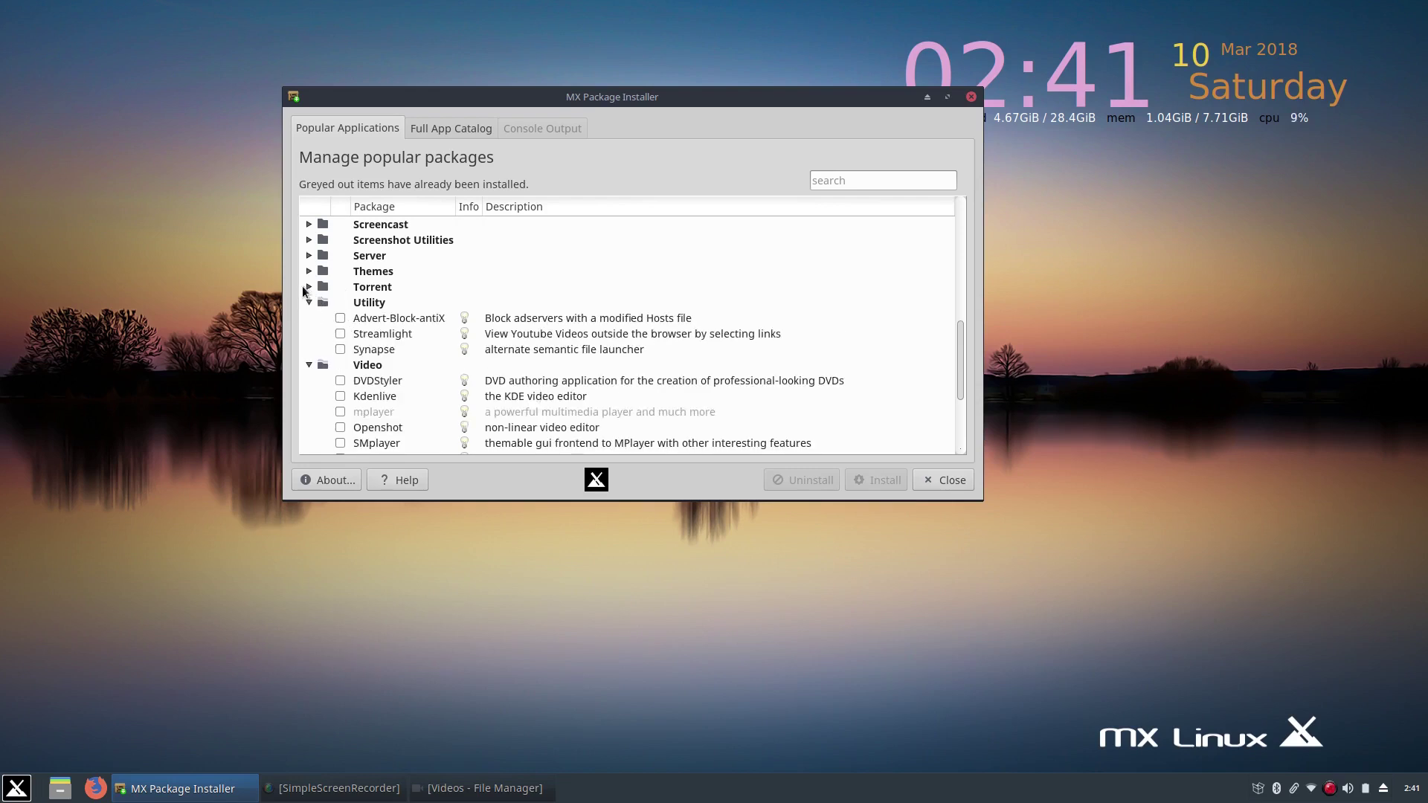
left_click(307, 287)
left_click(308, 271)
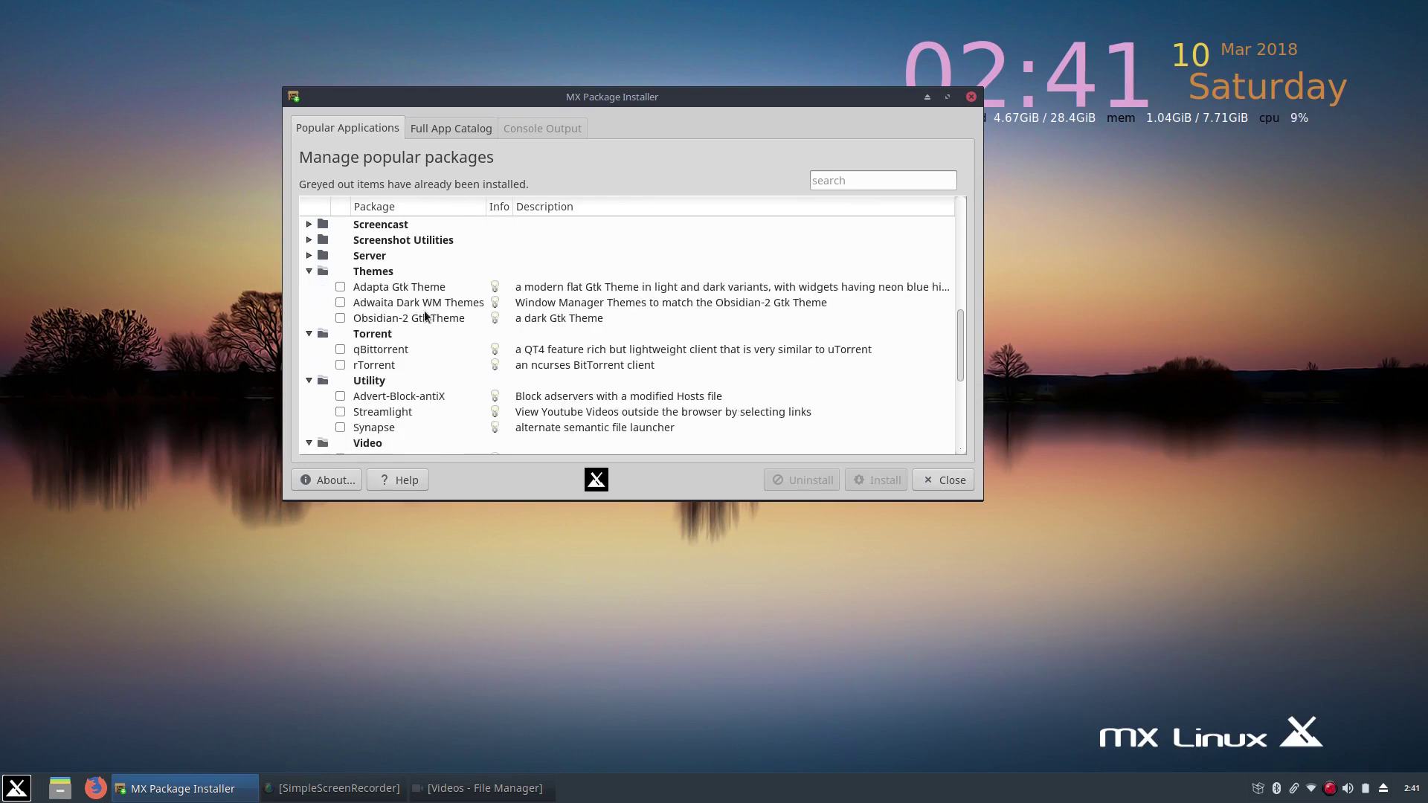
scroll(457, 315, "up", 1)
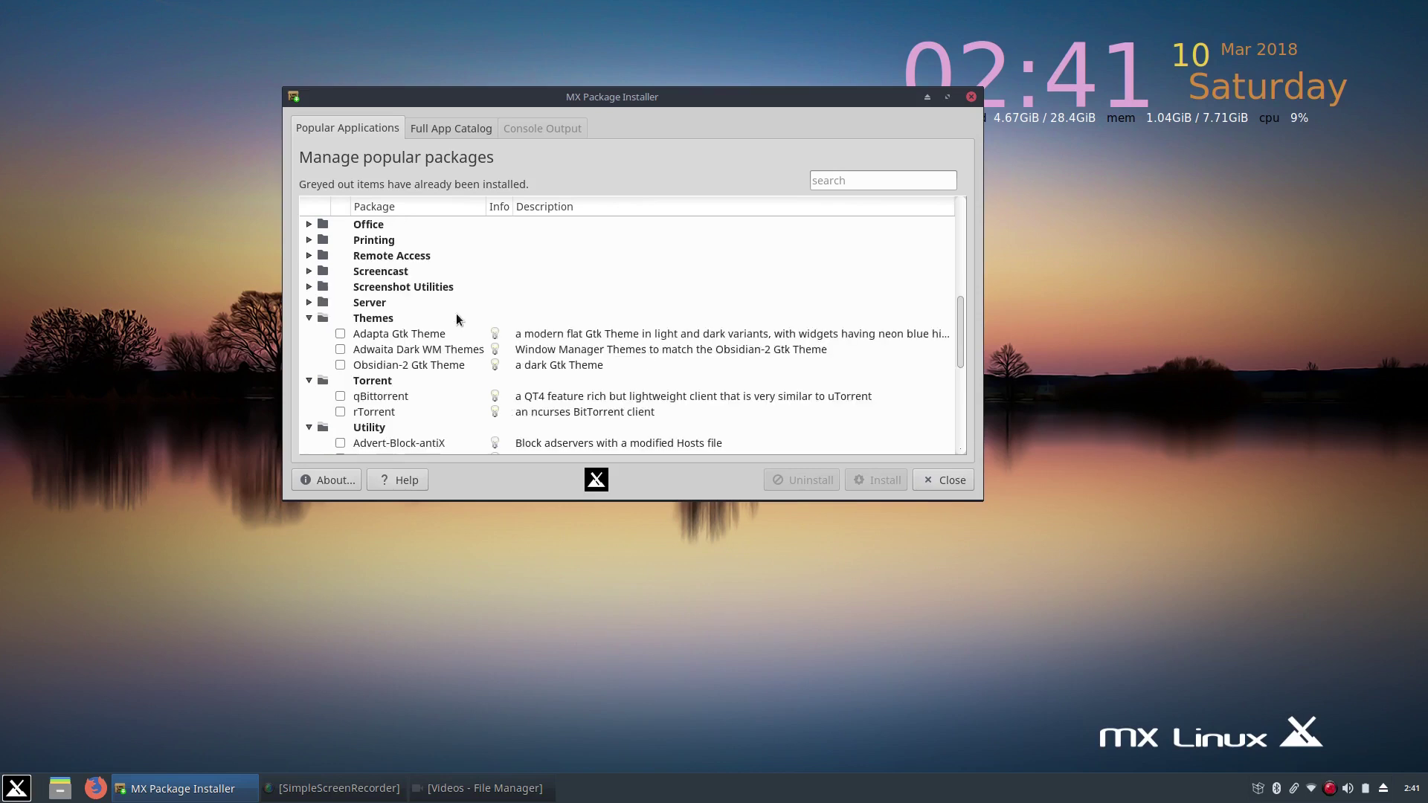
left_click(309, 301)
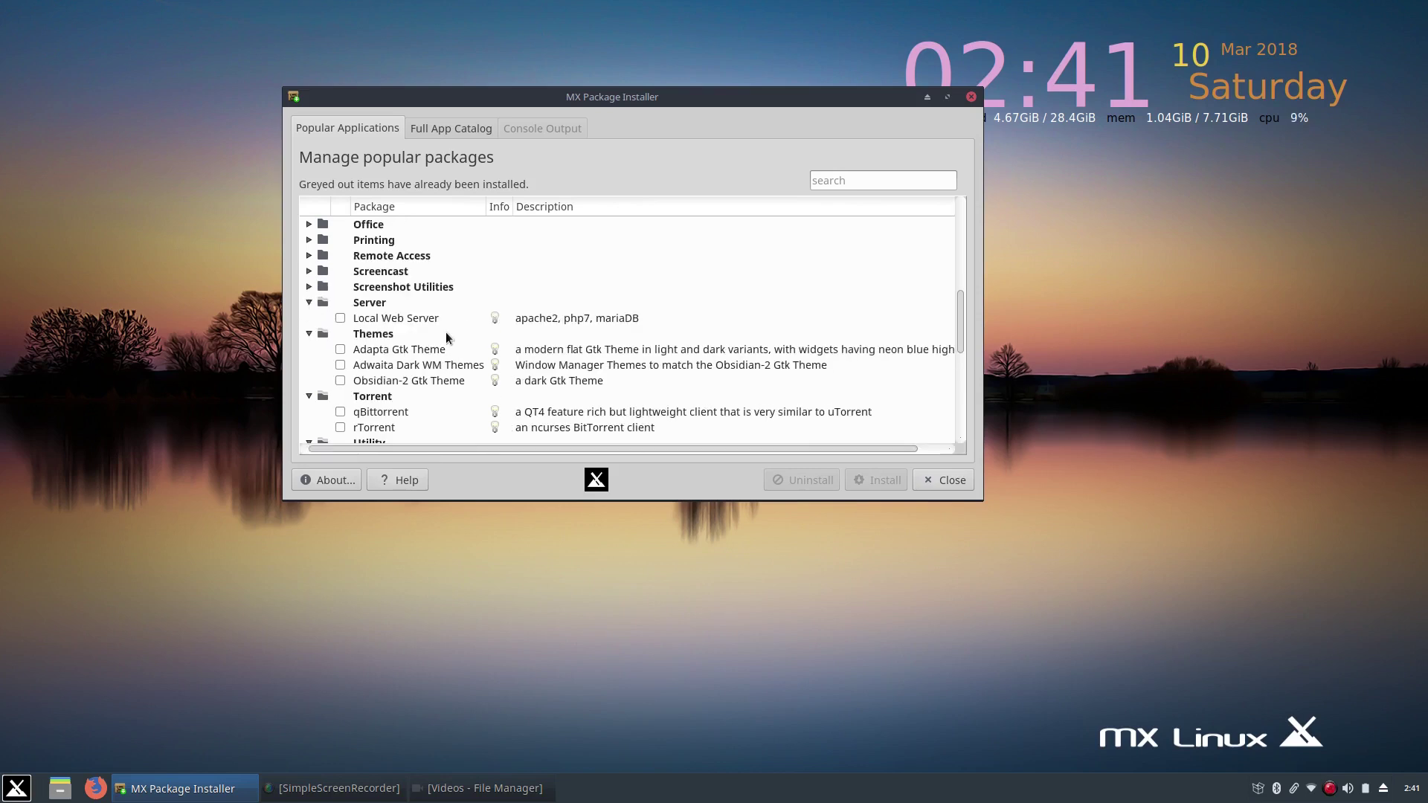
left_click(308, 287)
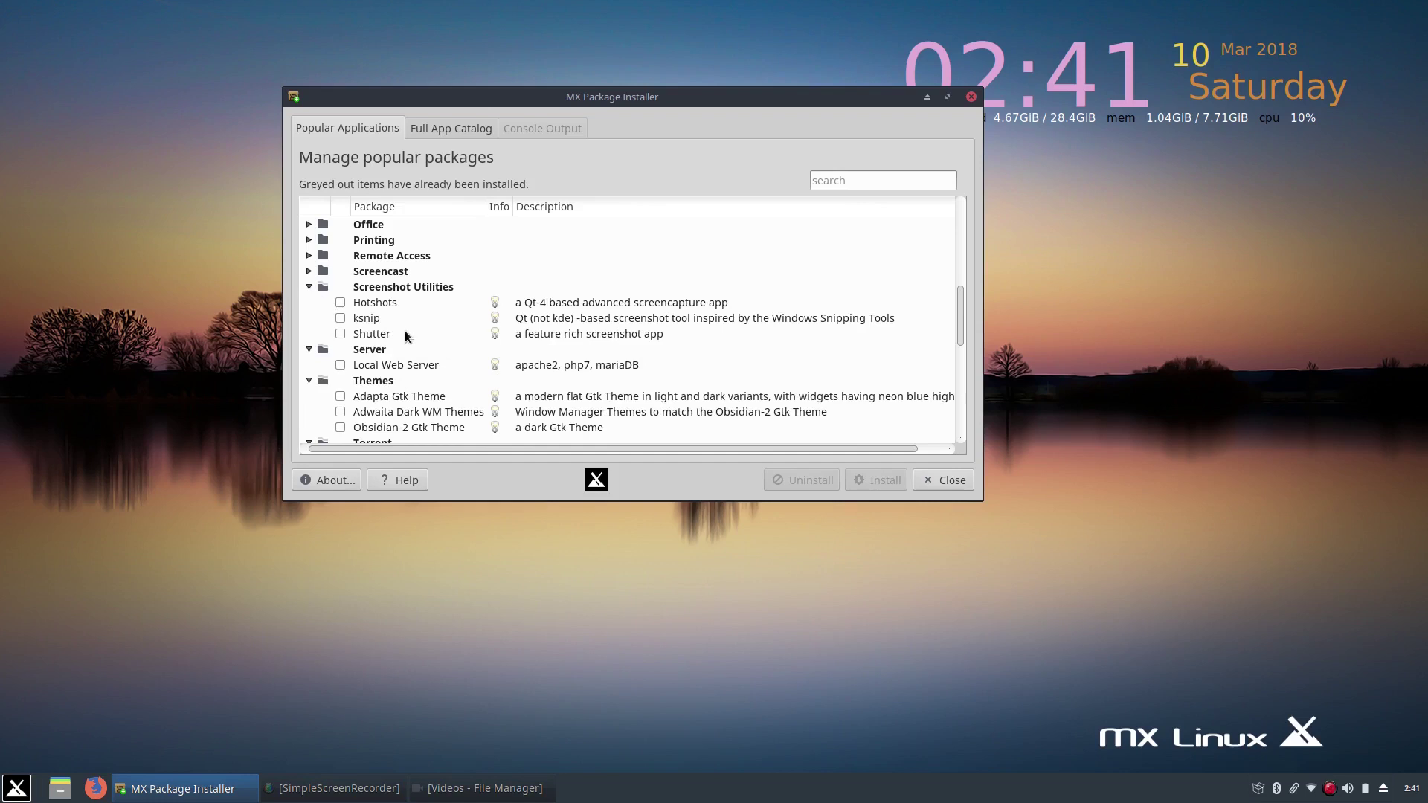
scroll(421, 336, "up", 1)
left_click(309, 317)
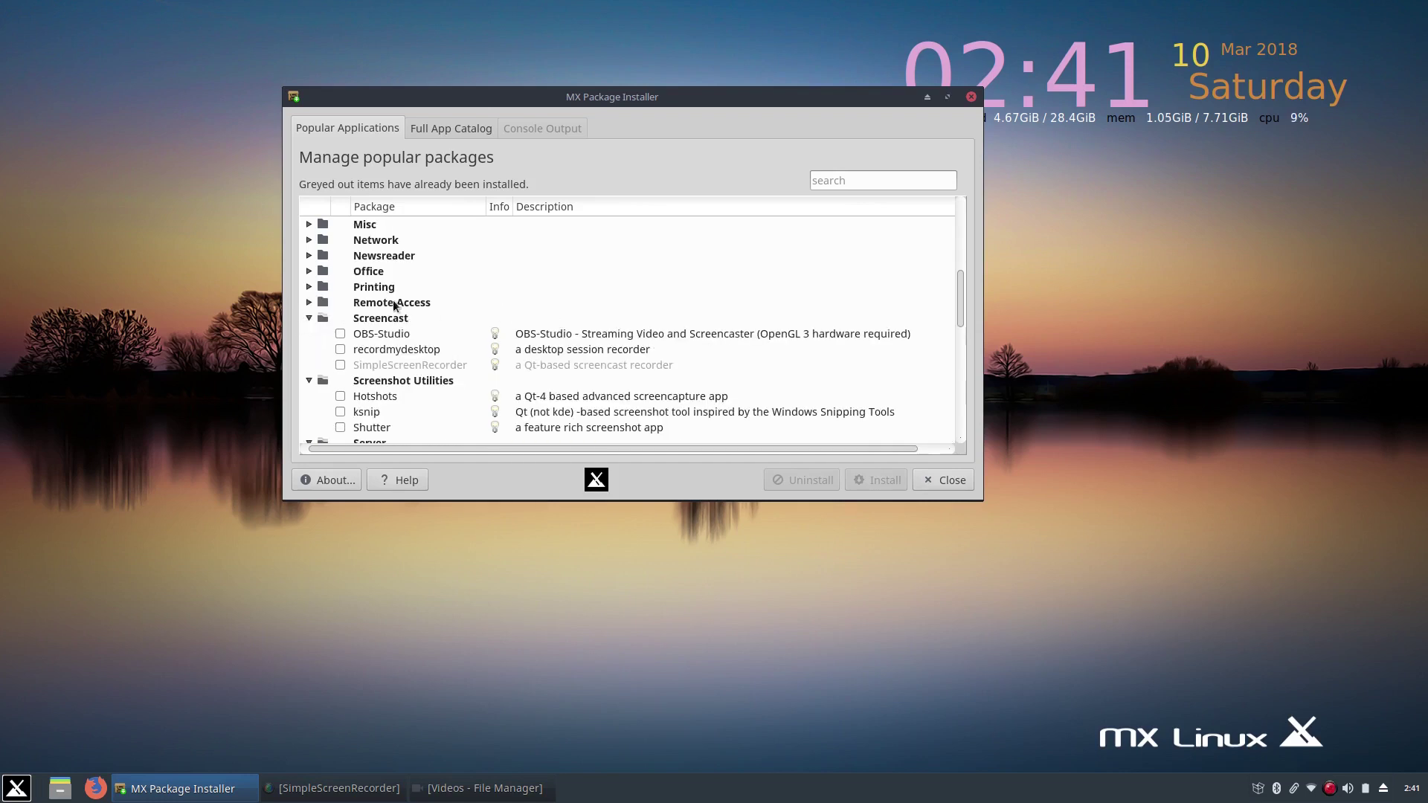
left_click(307, 304)
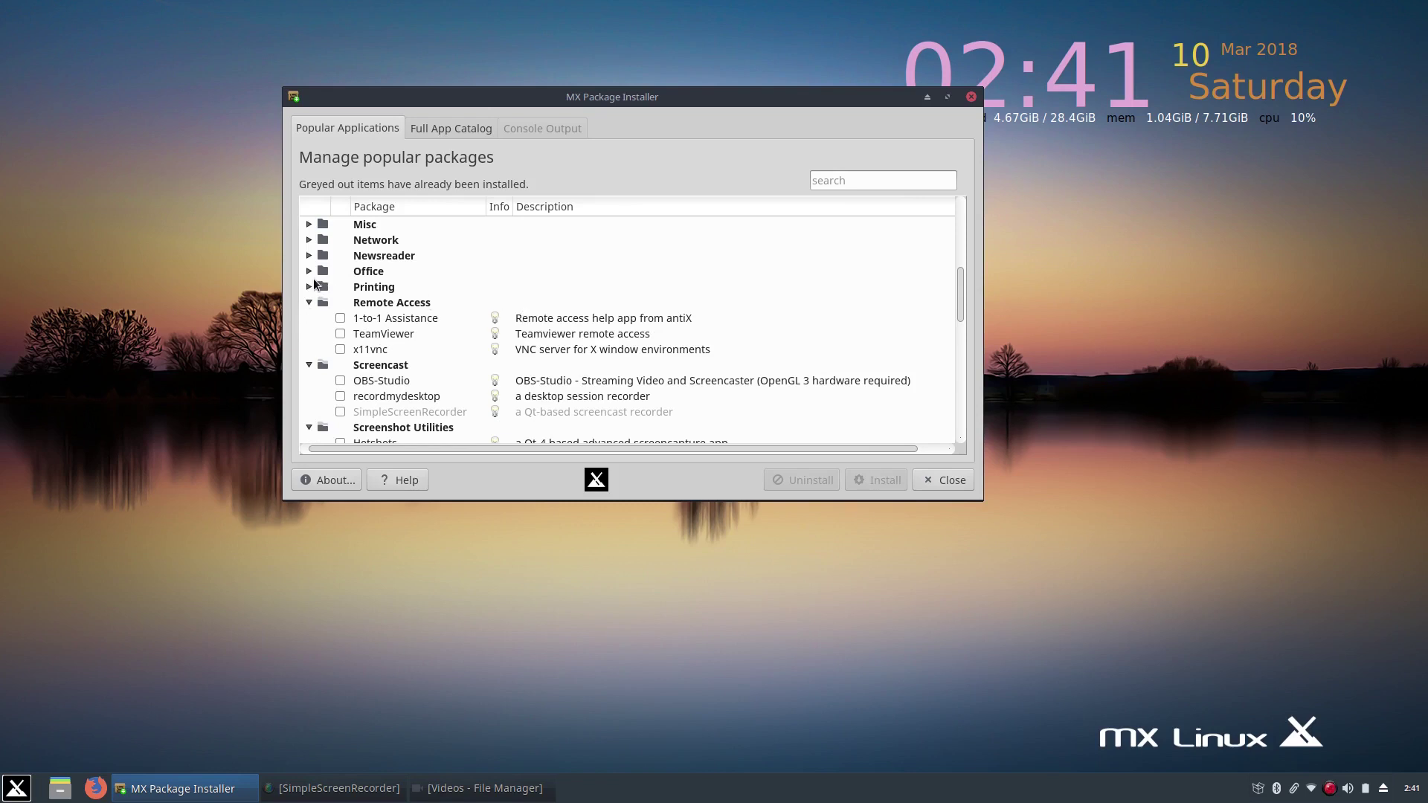
left_click(309, 286)
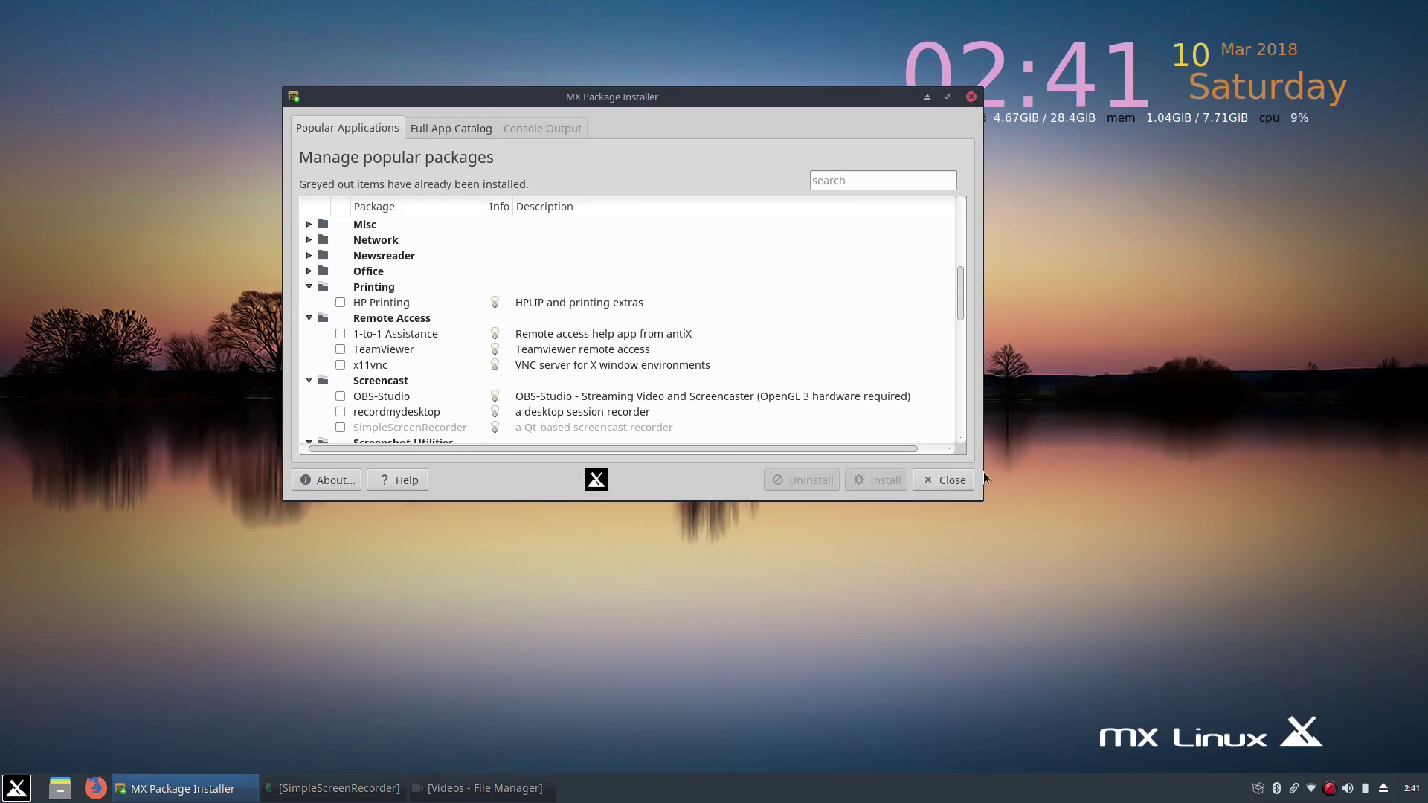
Close the Package Installer and MX Tools, then open and close the Orage calendar.
left_click(955, 480)
key("Escape")
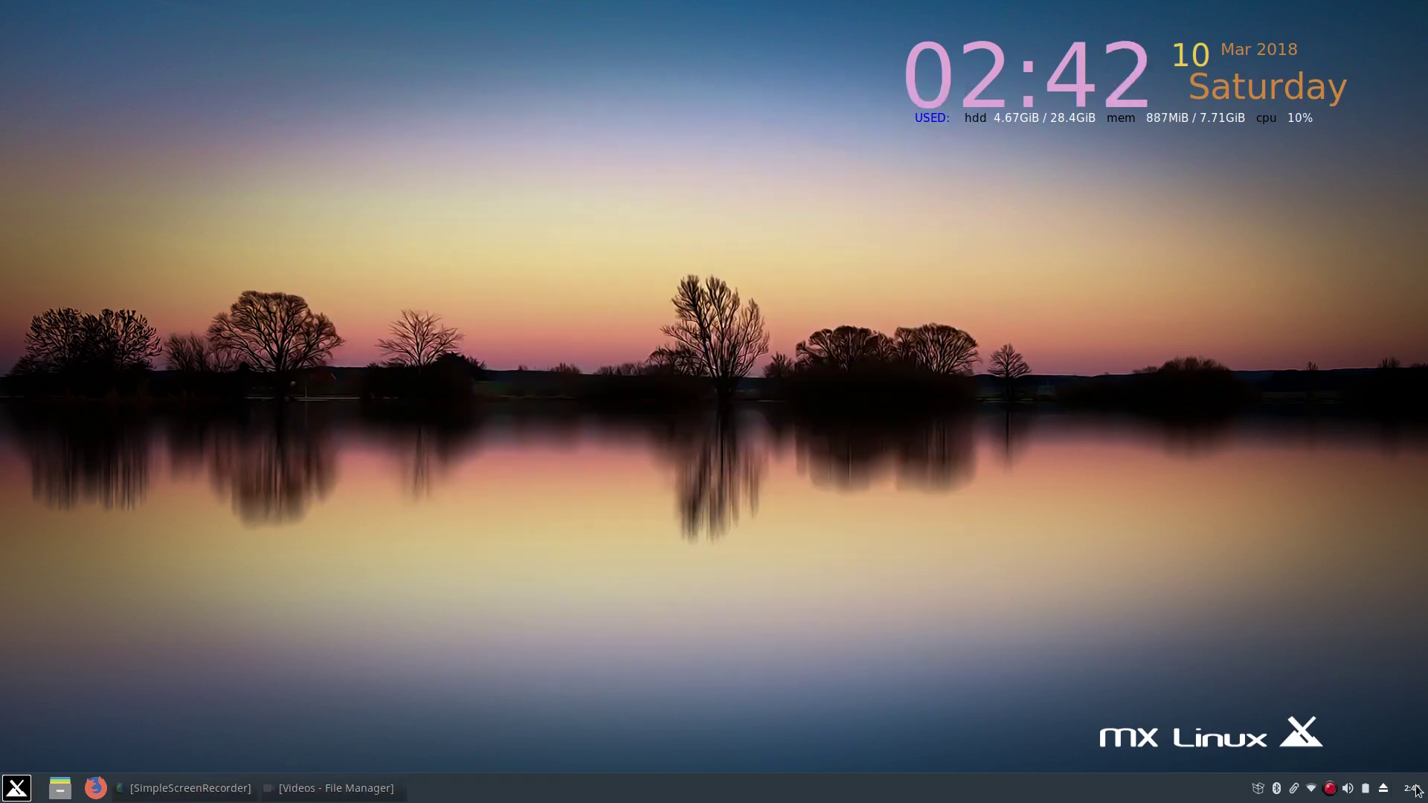
left_click(1416, 789)
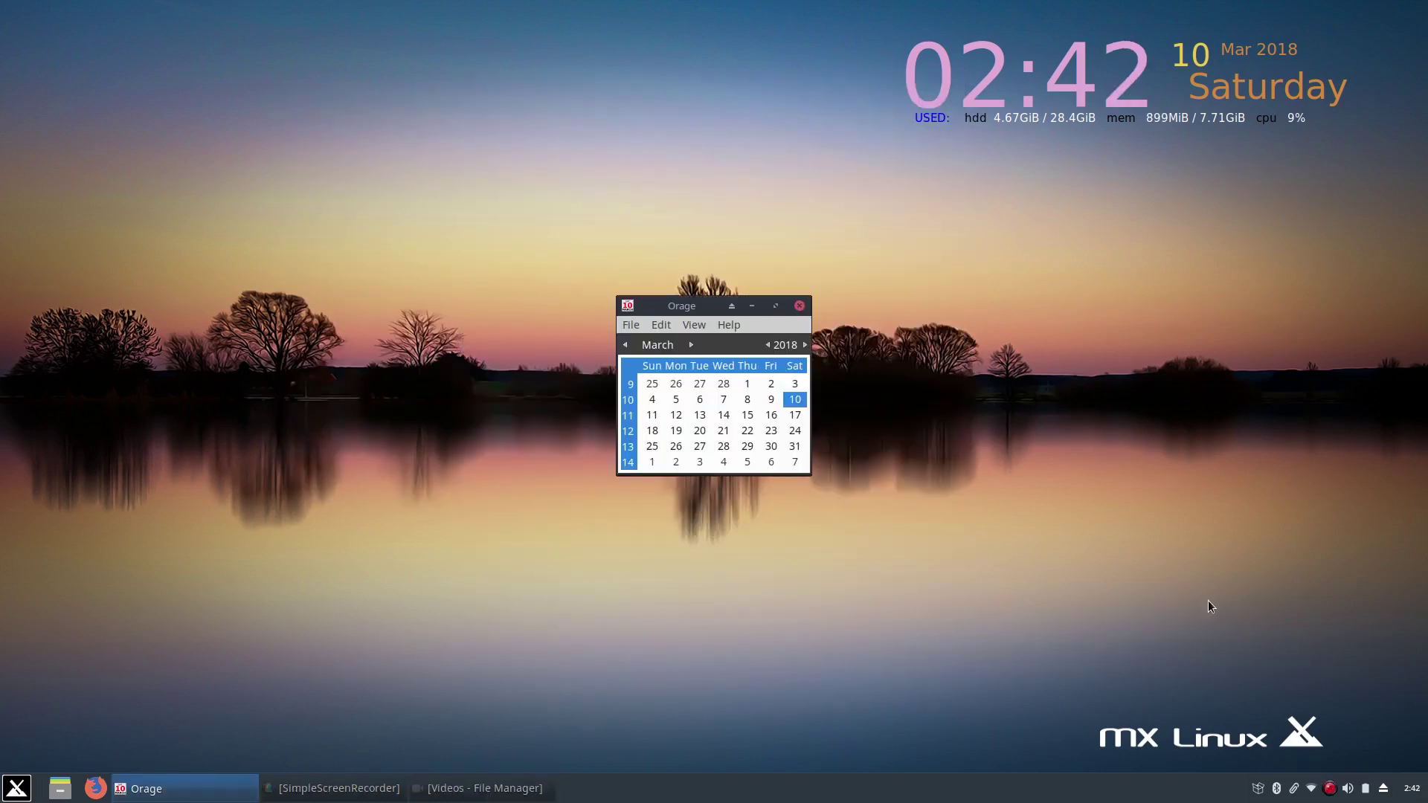
left_click(798, 308)
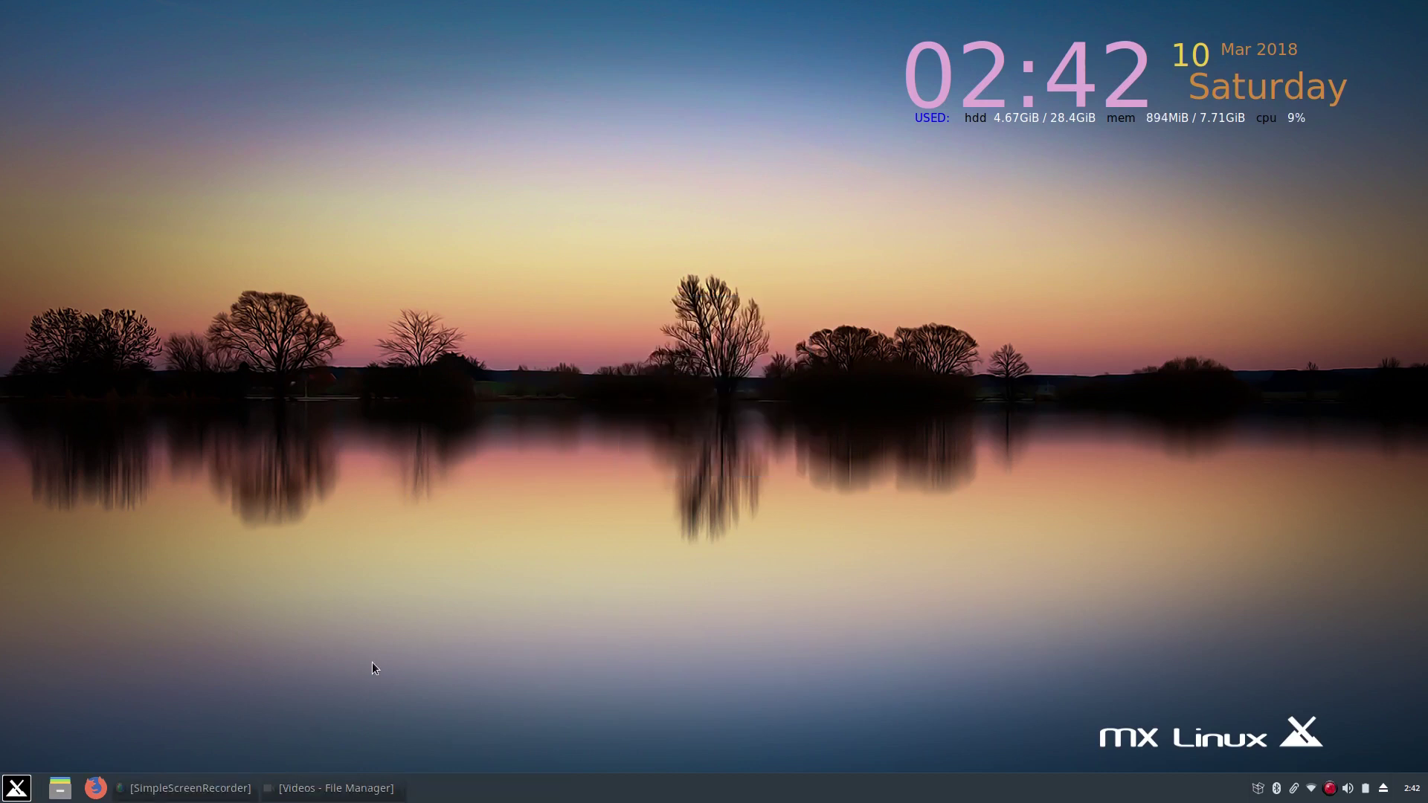
Browse the panel's Add New Items list and close it without adding anything.
right_click(675, 793)
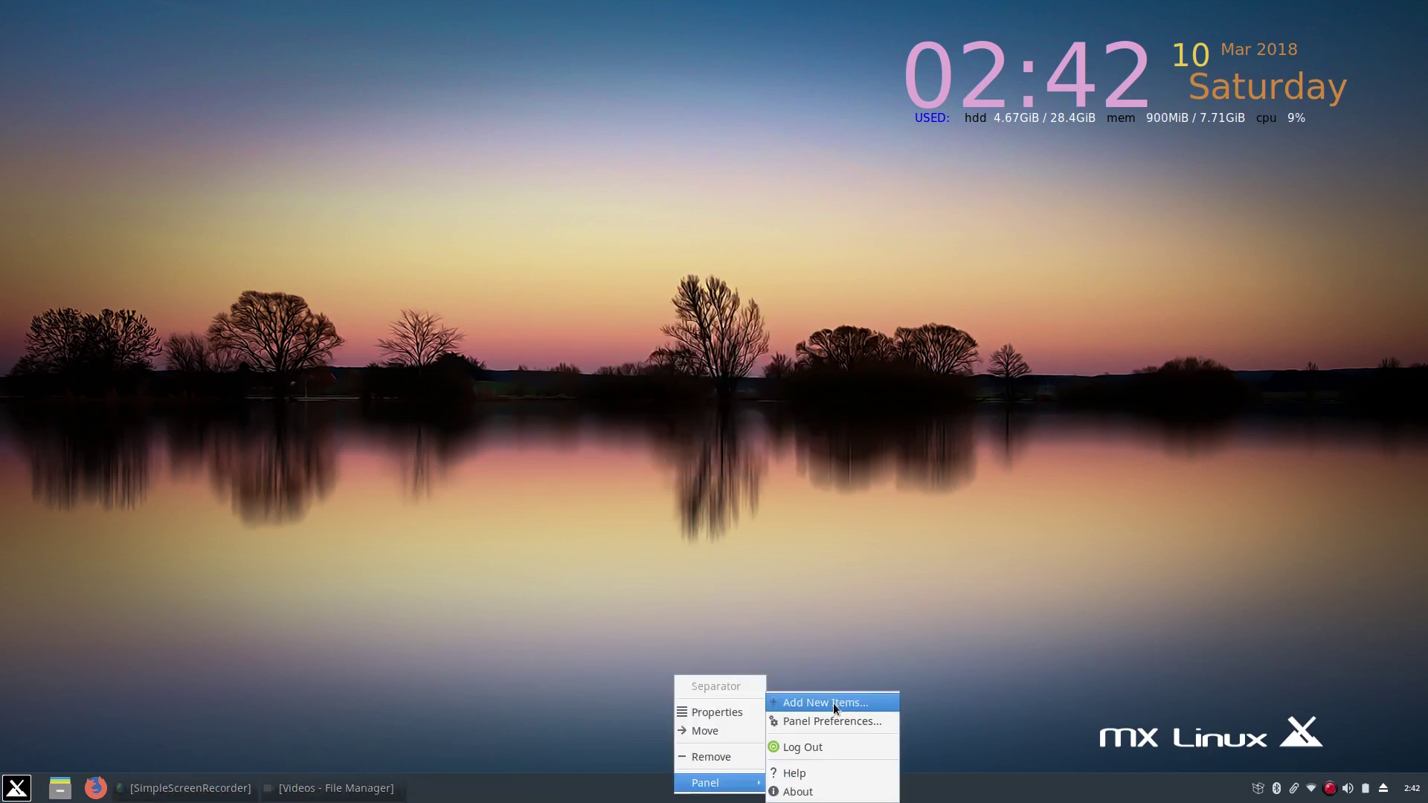
left_click(829, 702)
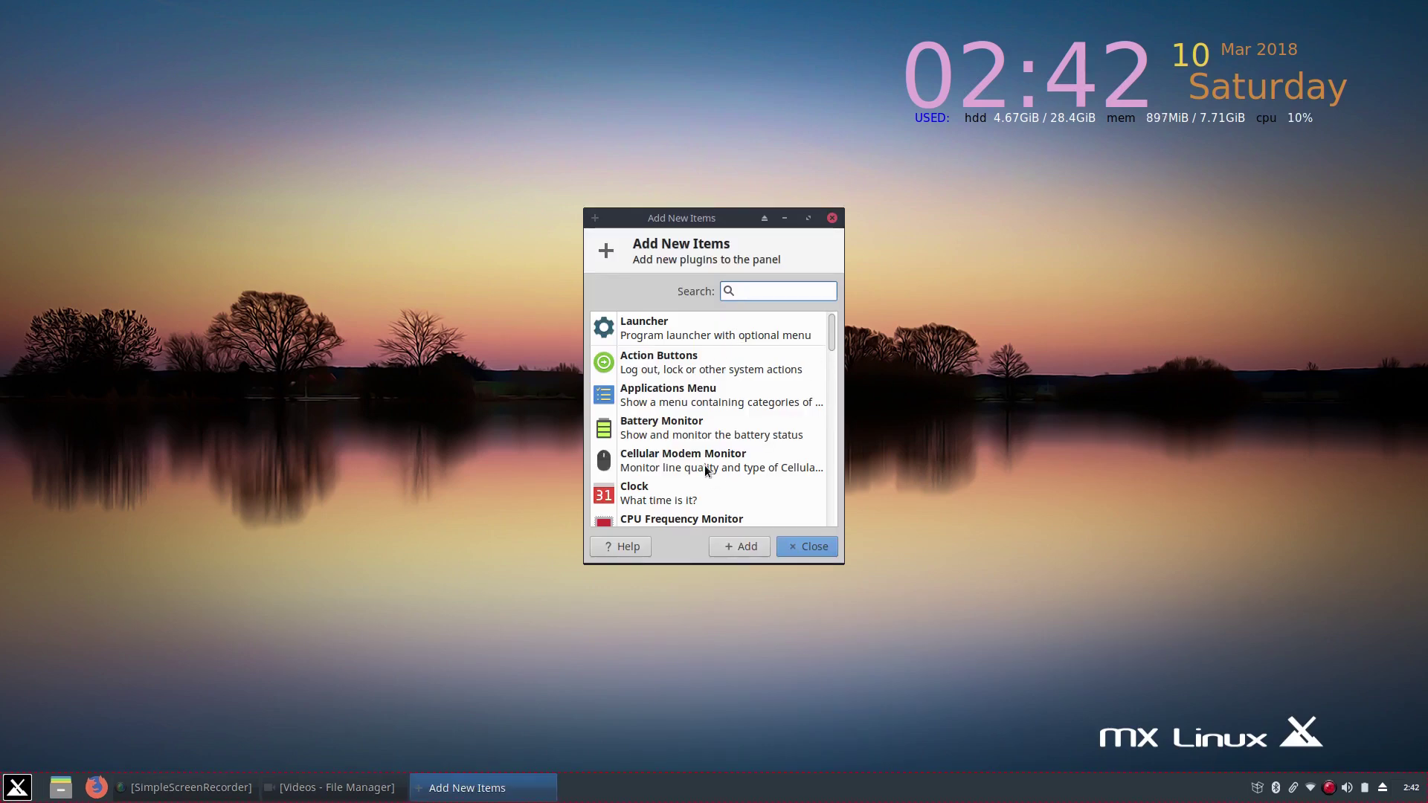
scroll(704, 466, "down", 2)
scroll(651, 430, "down", 2)
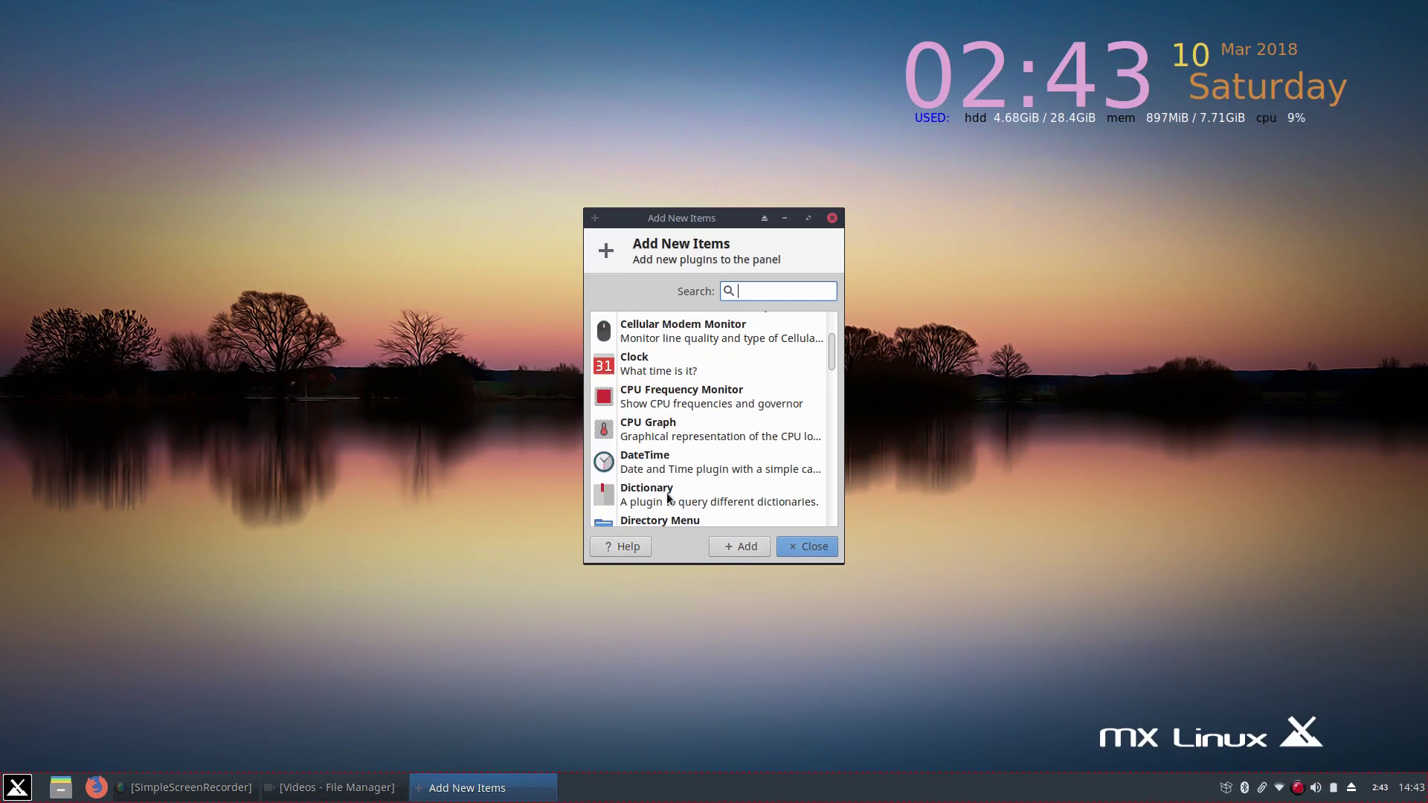
left_click(815, 549)
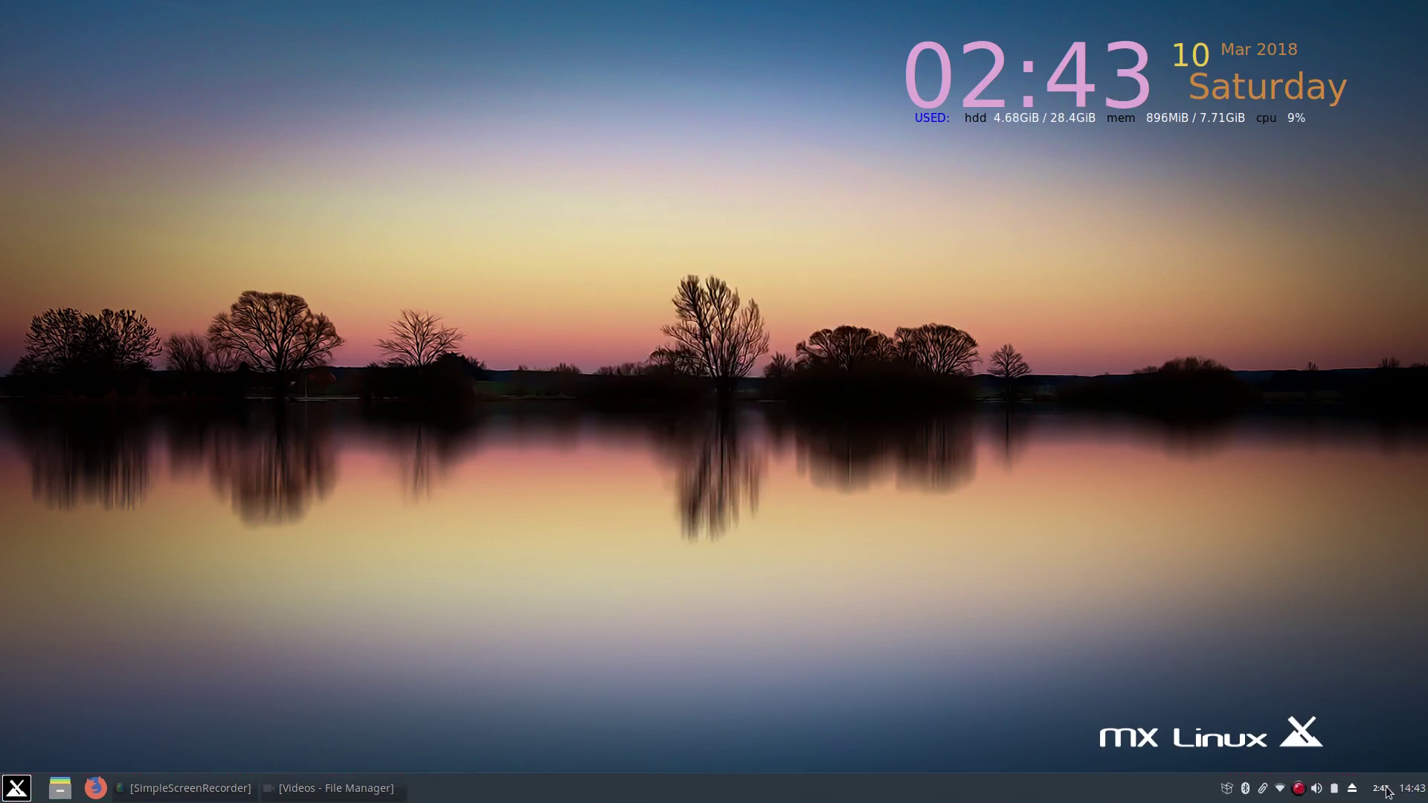
Remove the Clock and the Orage Panel Clock from the panel.
right_click(1412, 789)
left_click(1387, 749)
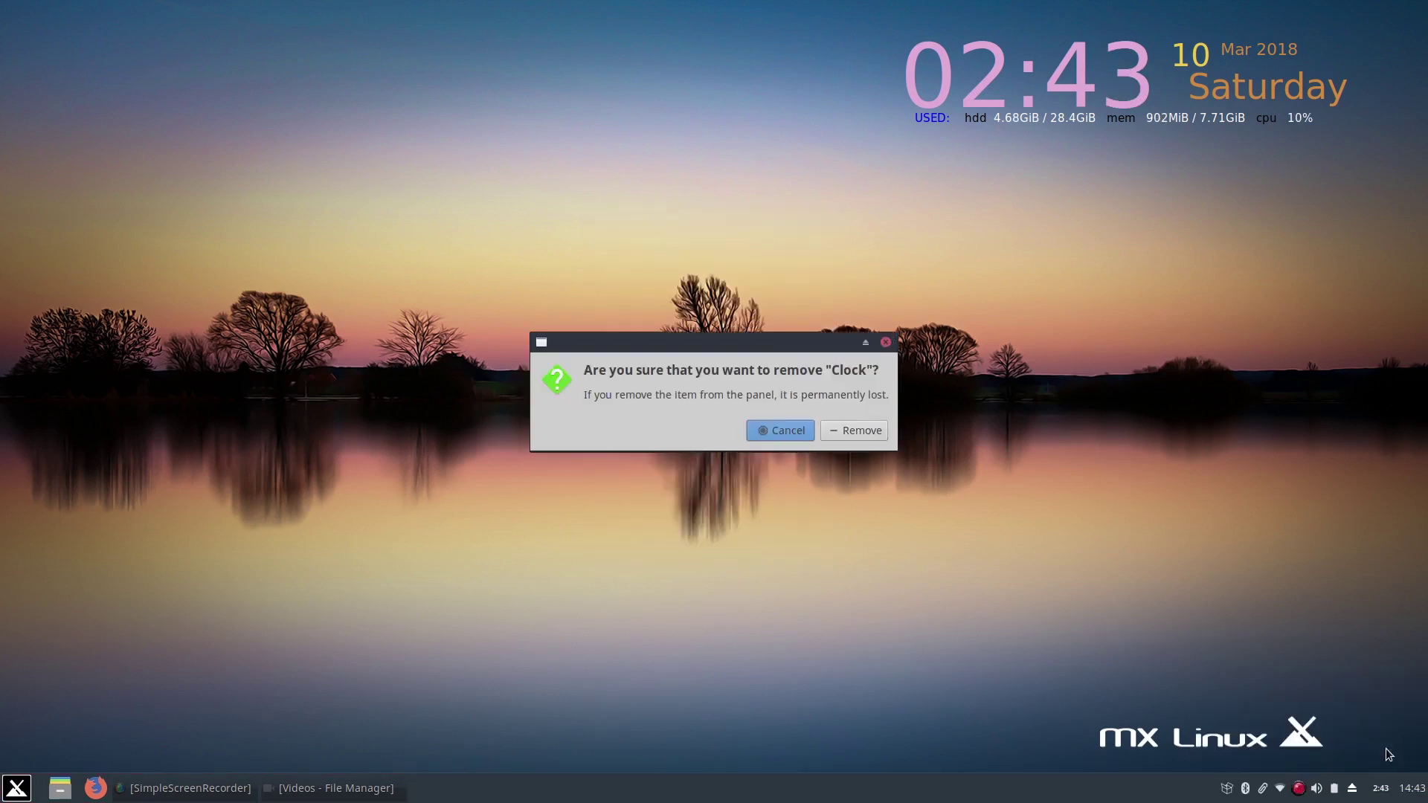
left_click(859, 425)
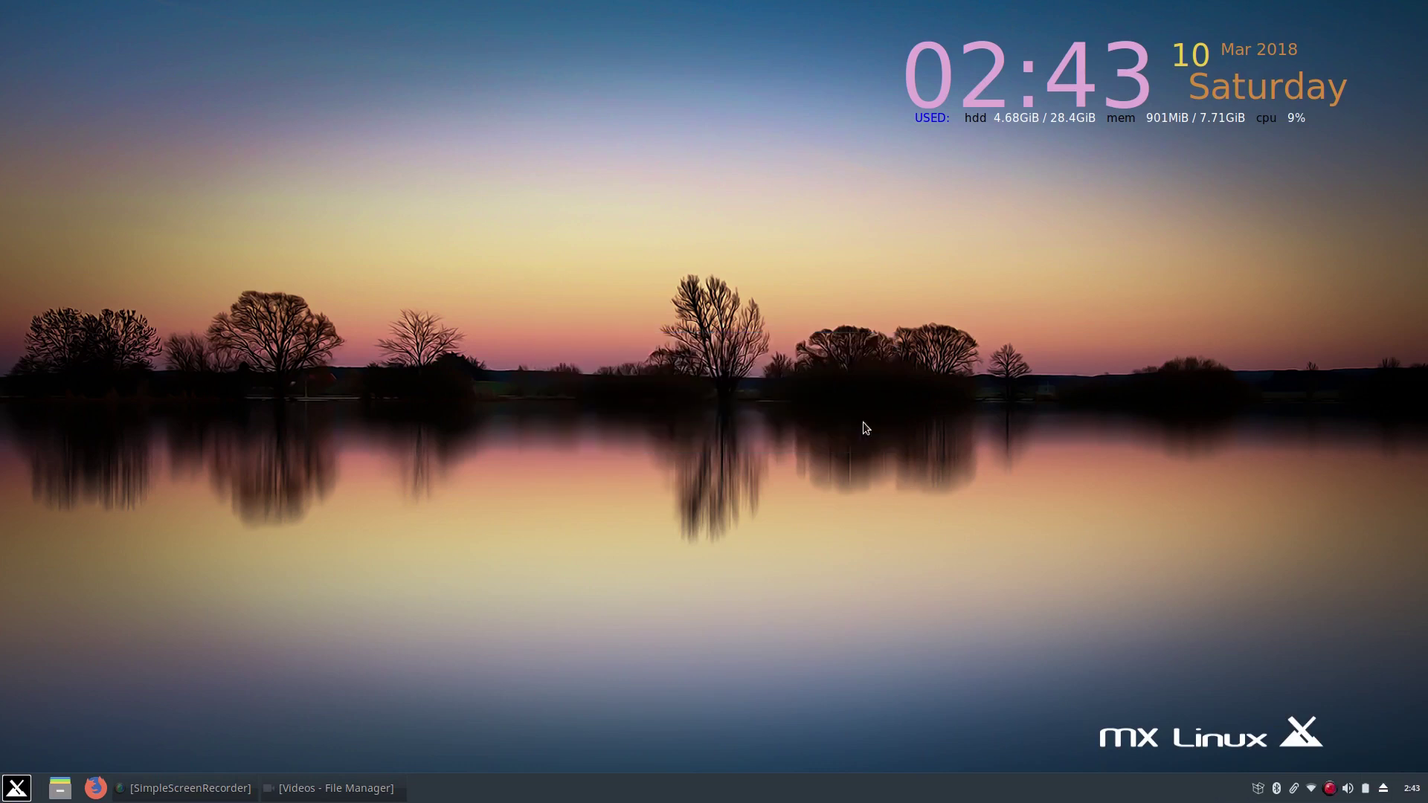
right_click(1412, 788)
left_click(1360, 755)
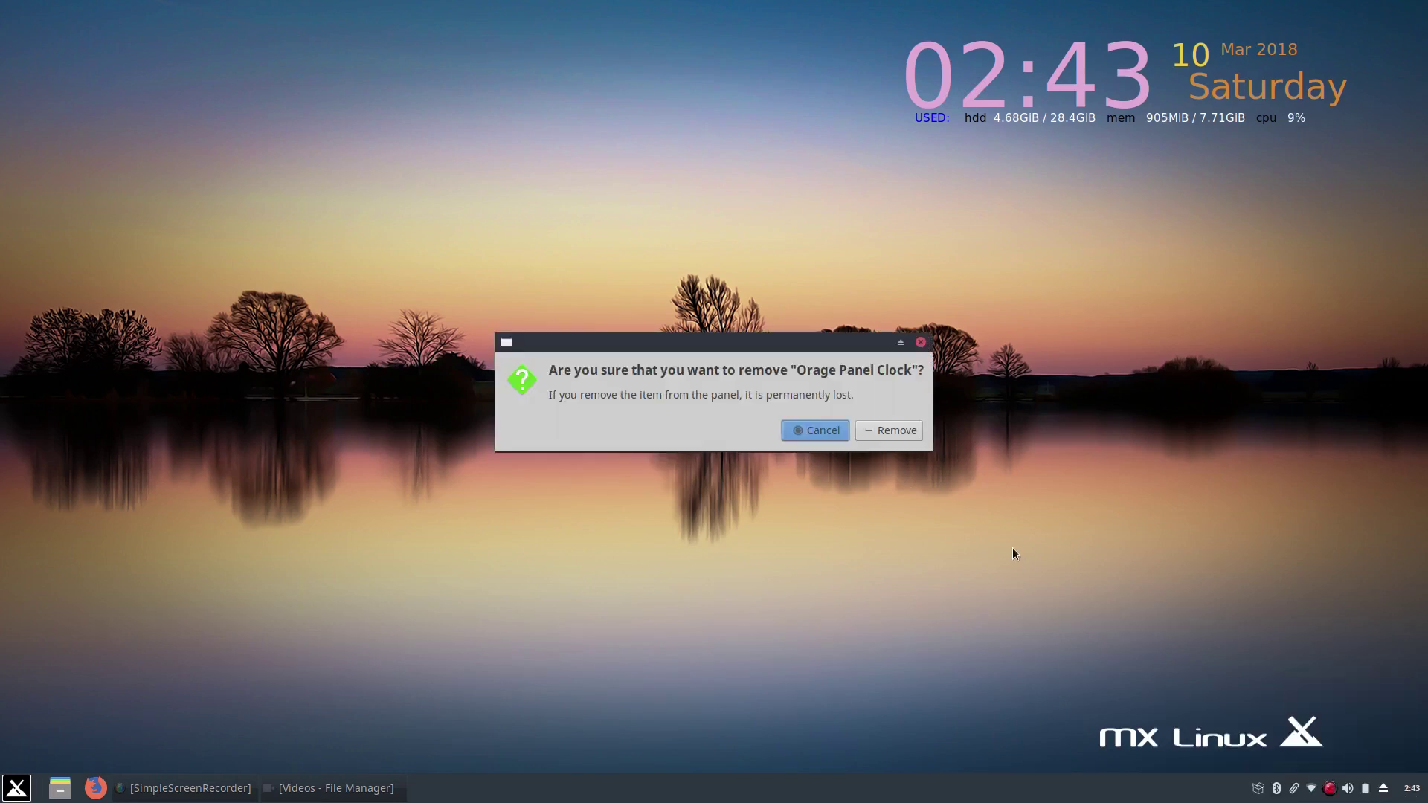
left_click(896, 433)
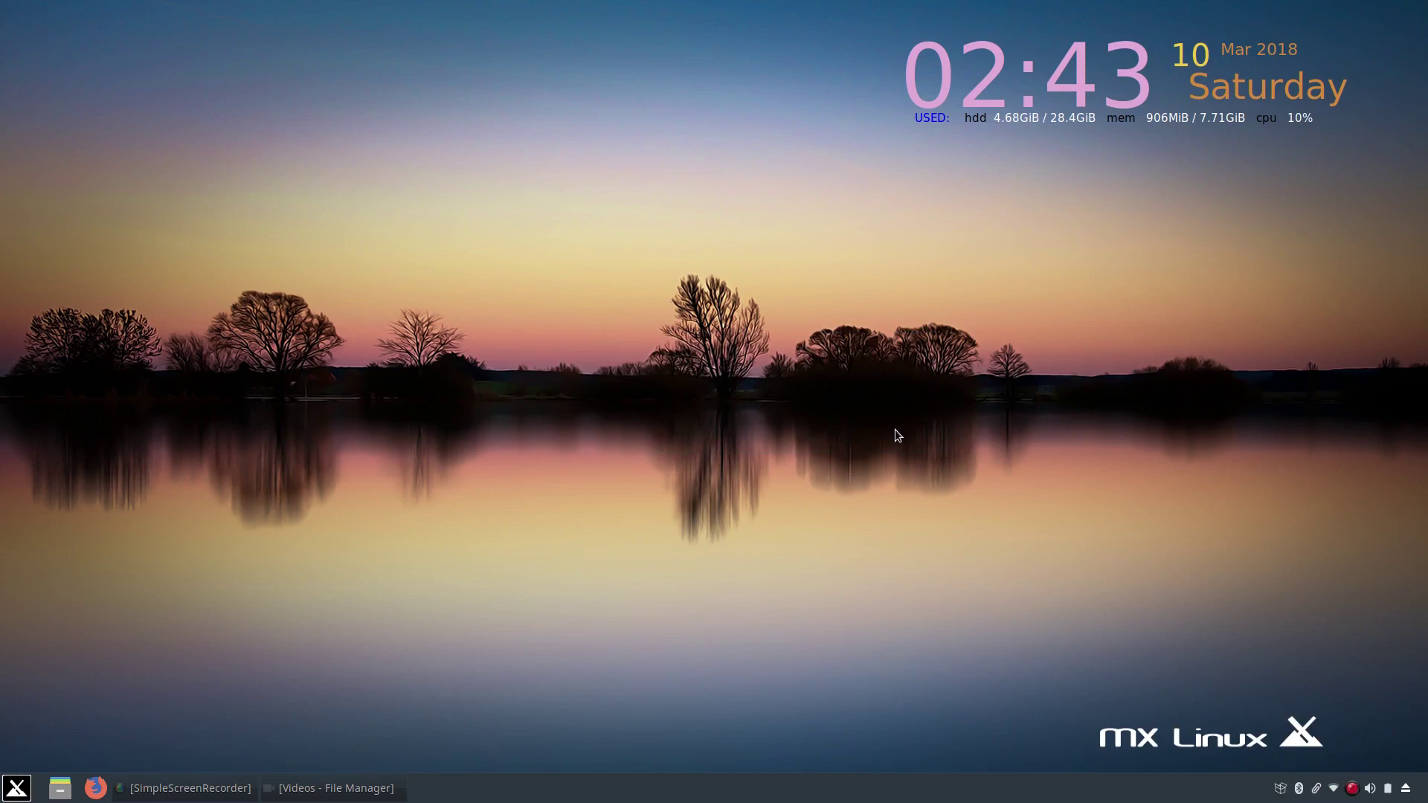
Add the DateTime plugin to the panel.
right_click(1071, 787)
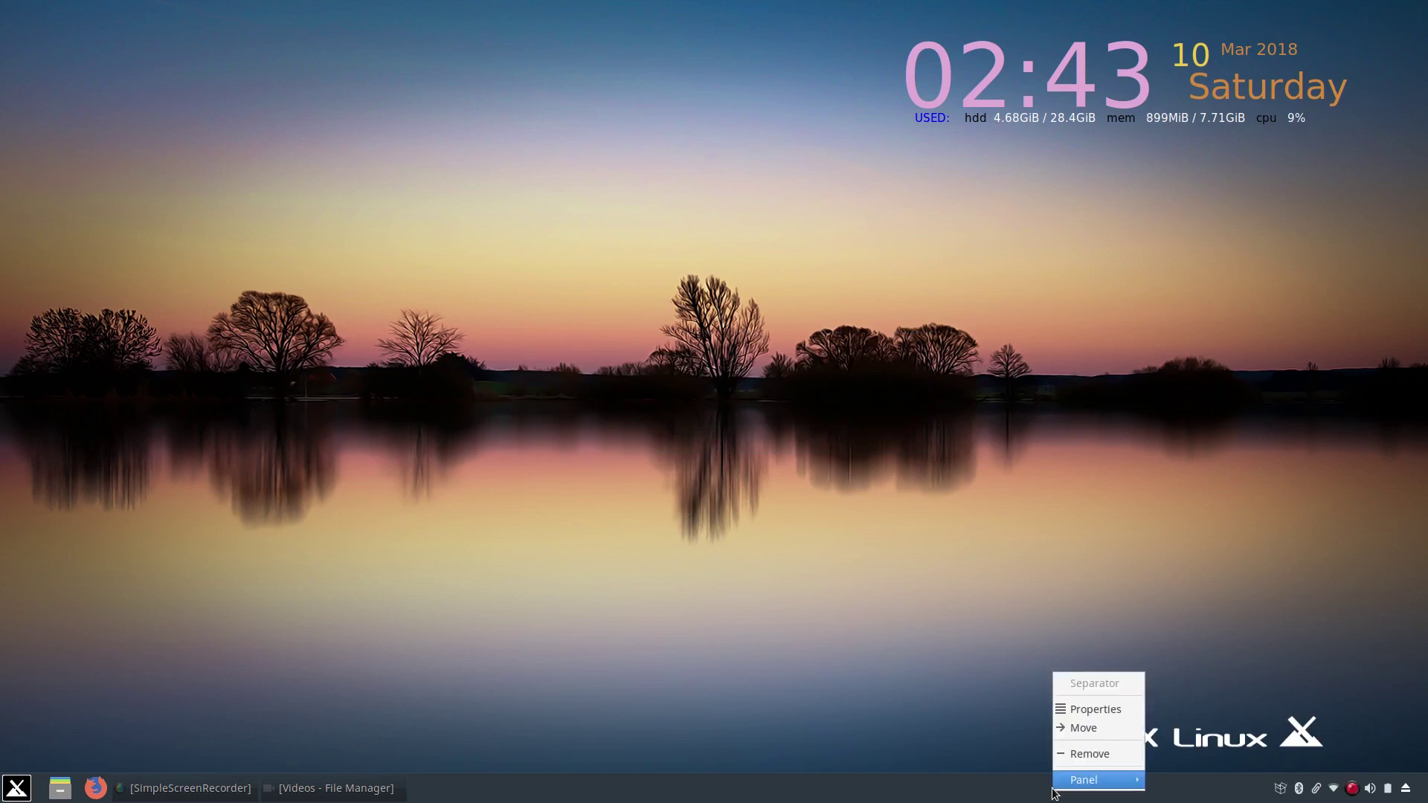
mouse_move(1093, 779)
left_click(1200, 702)
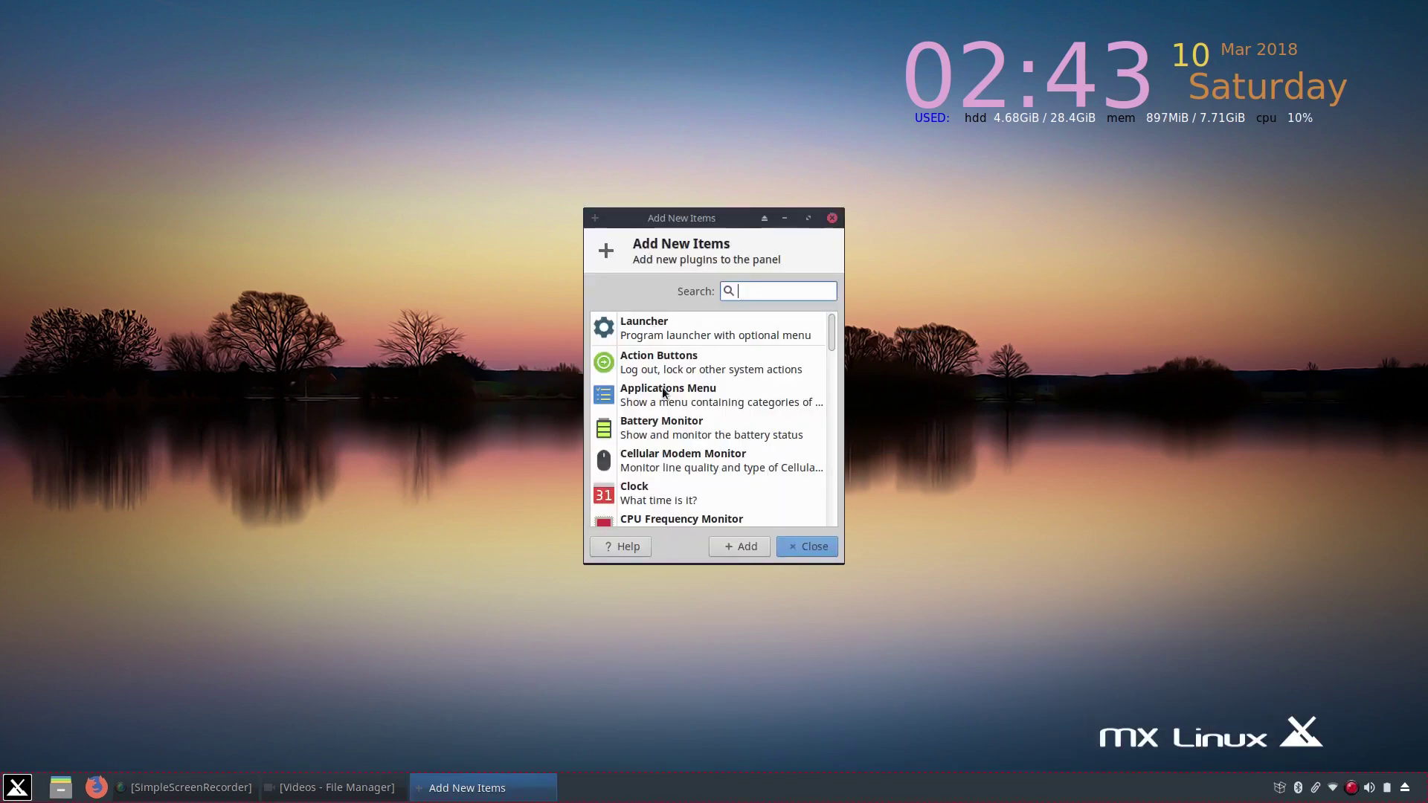
scroll(689, 447, "down", 4)
left_click(681, 467)
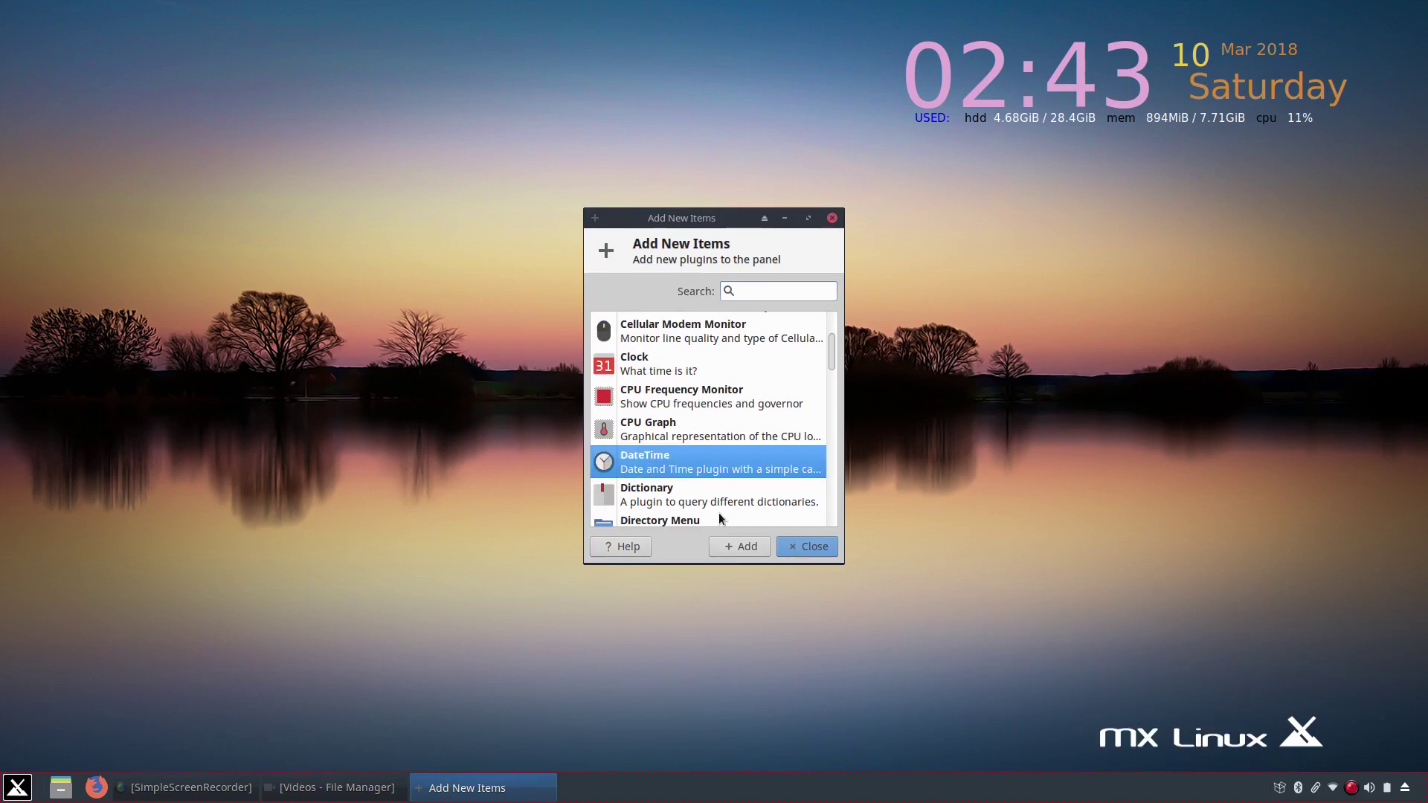
left_click(740, 547)
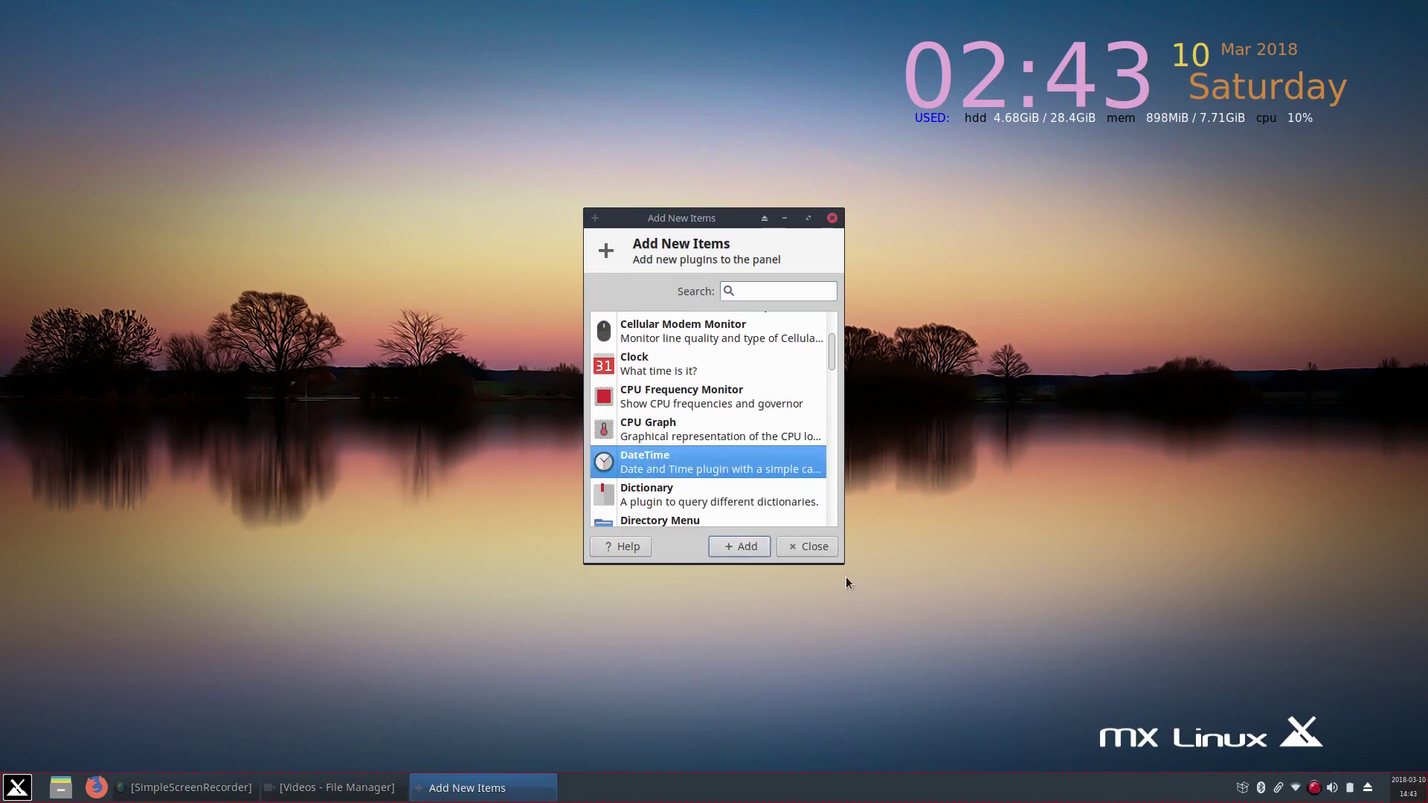
left_click(818, 550)
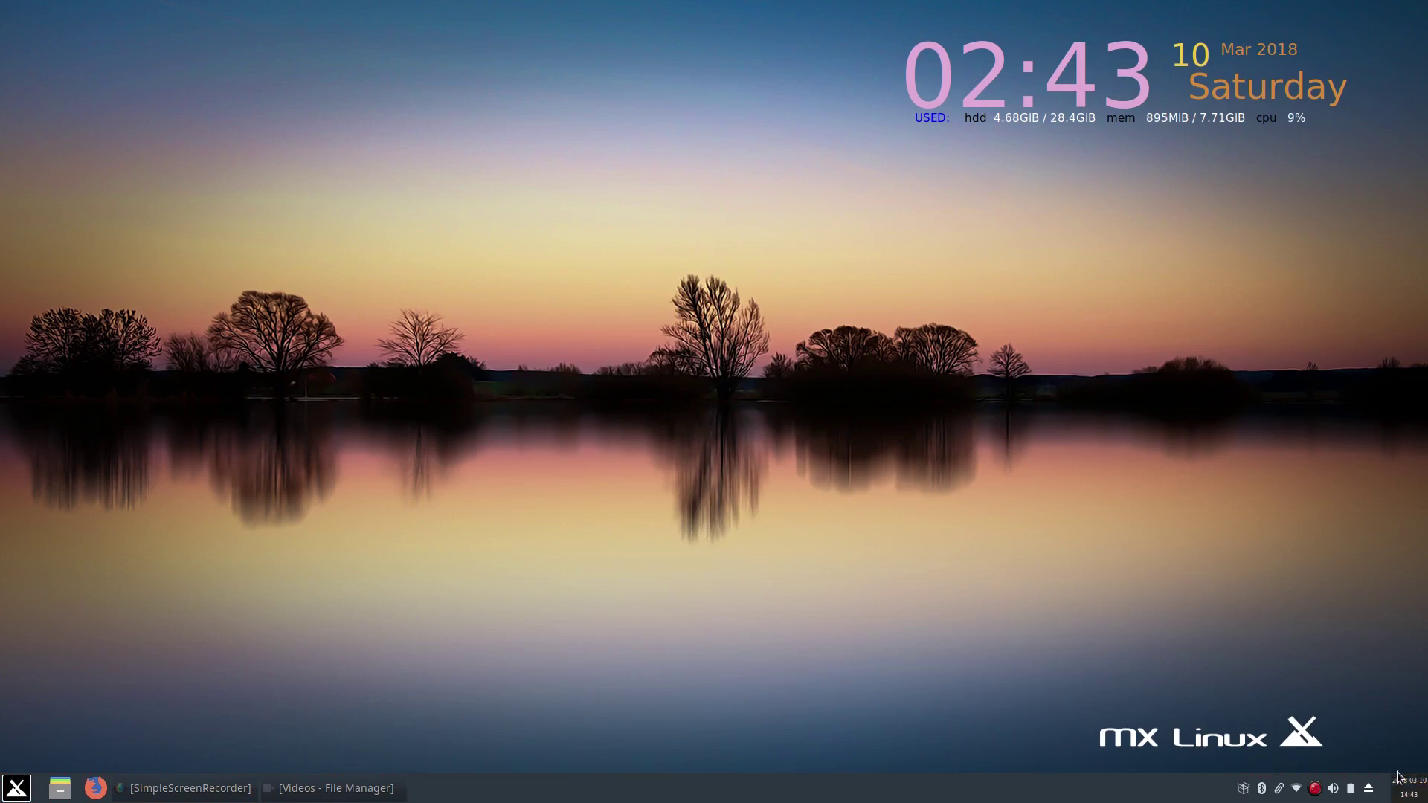
In the DateTime properties, put the time before the date and show the date as 10 Mar 2018.
right_click(1414, 797)
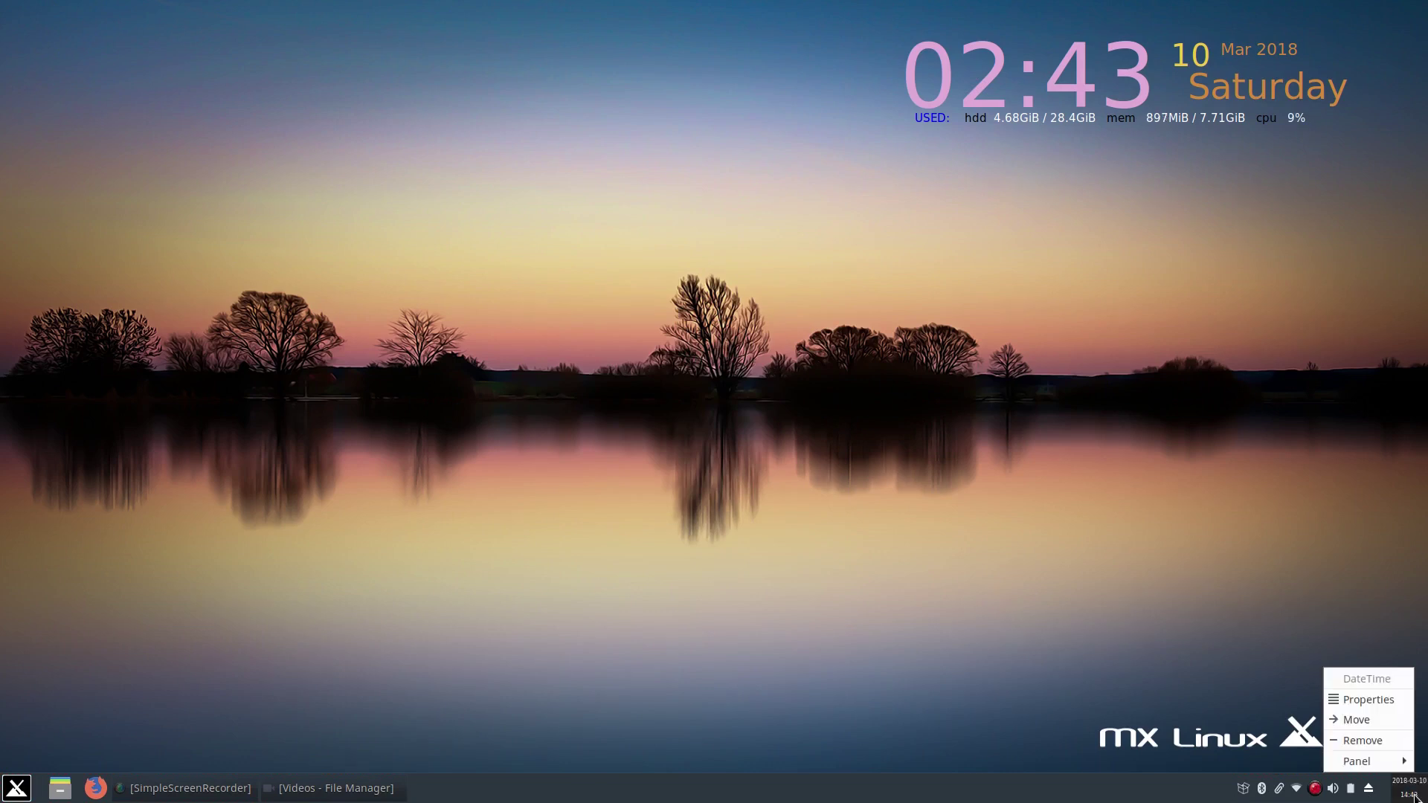
left_click(1351, 700)
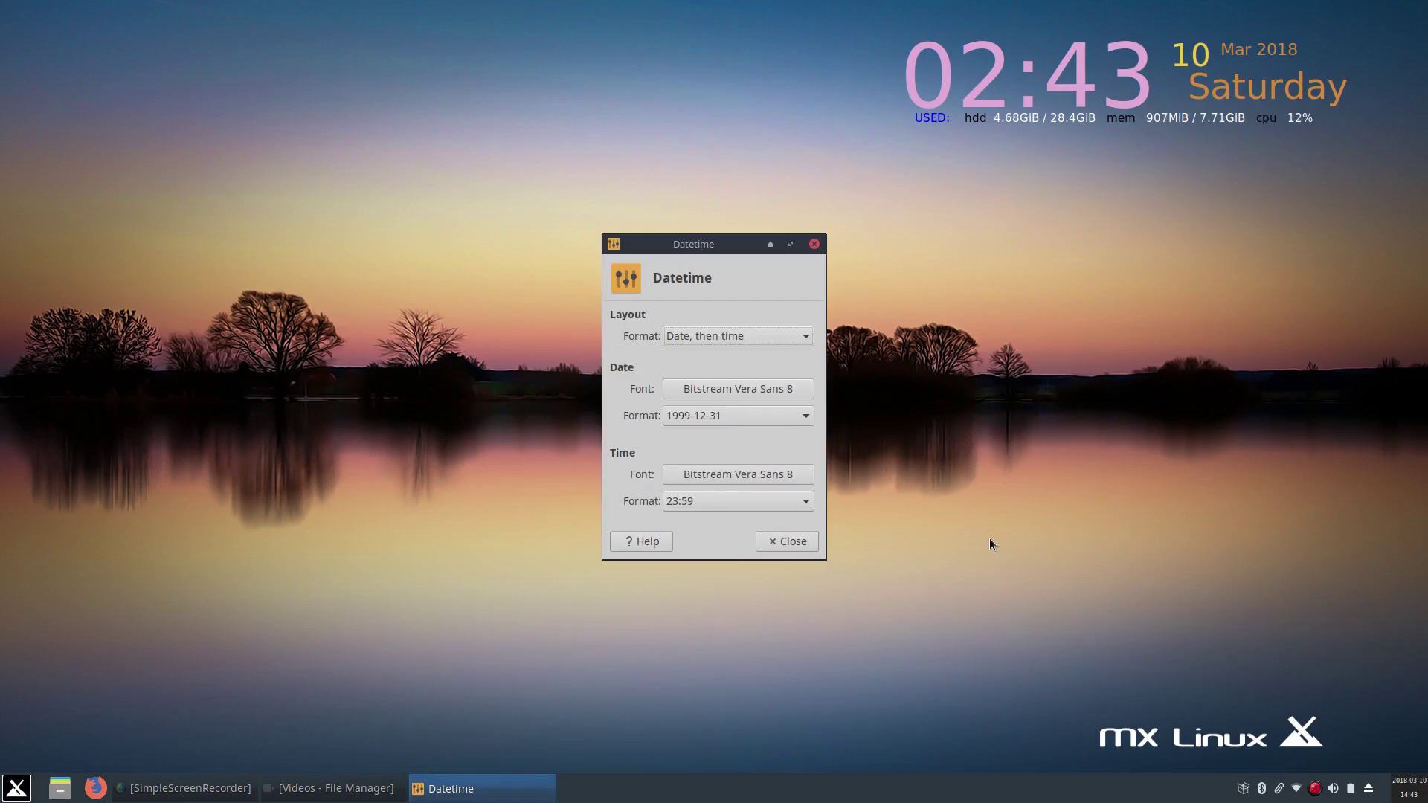
left_click(774, 336)
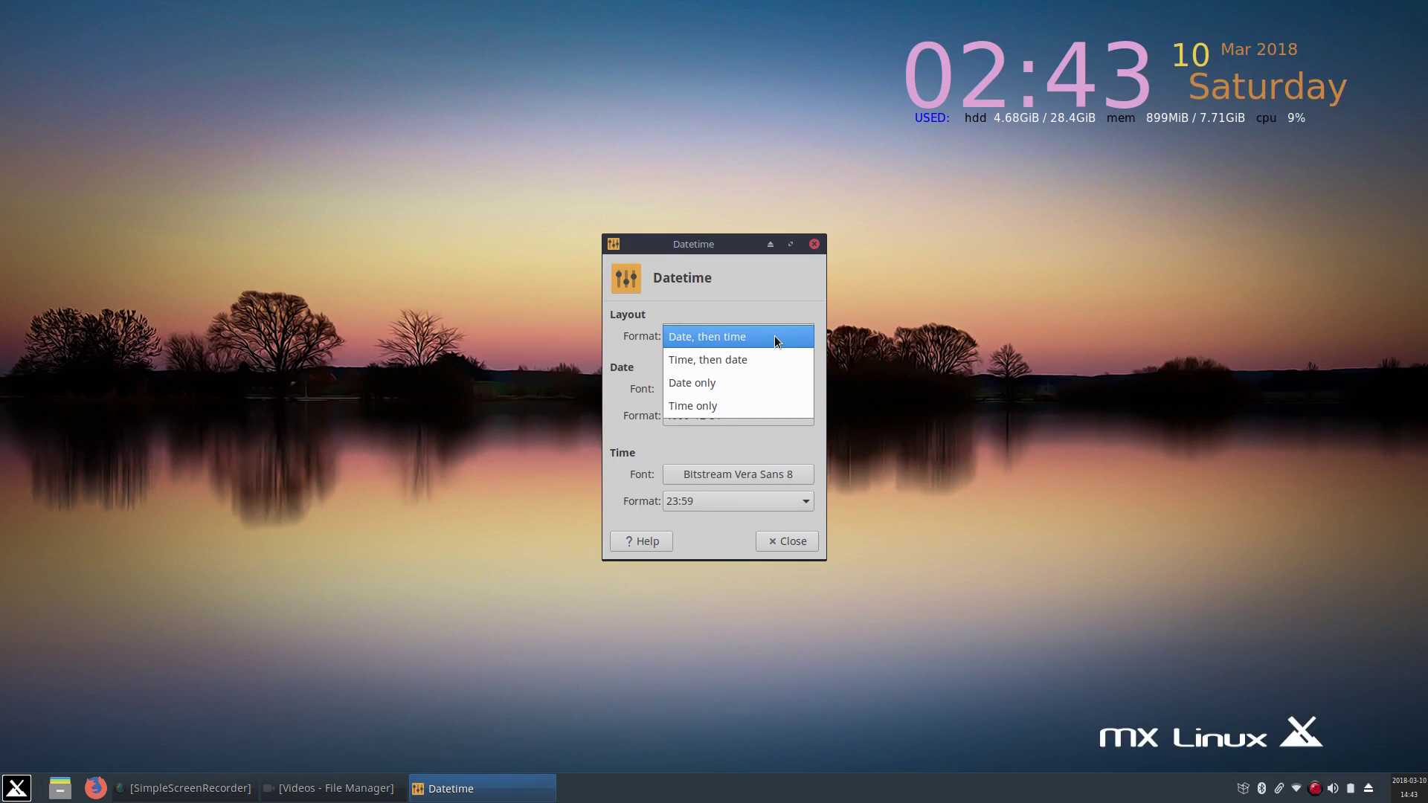
left_click(696, 358)
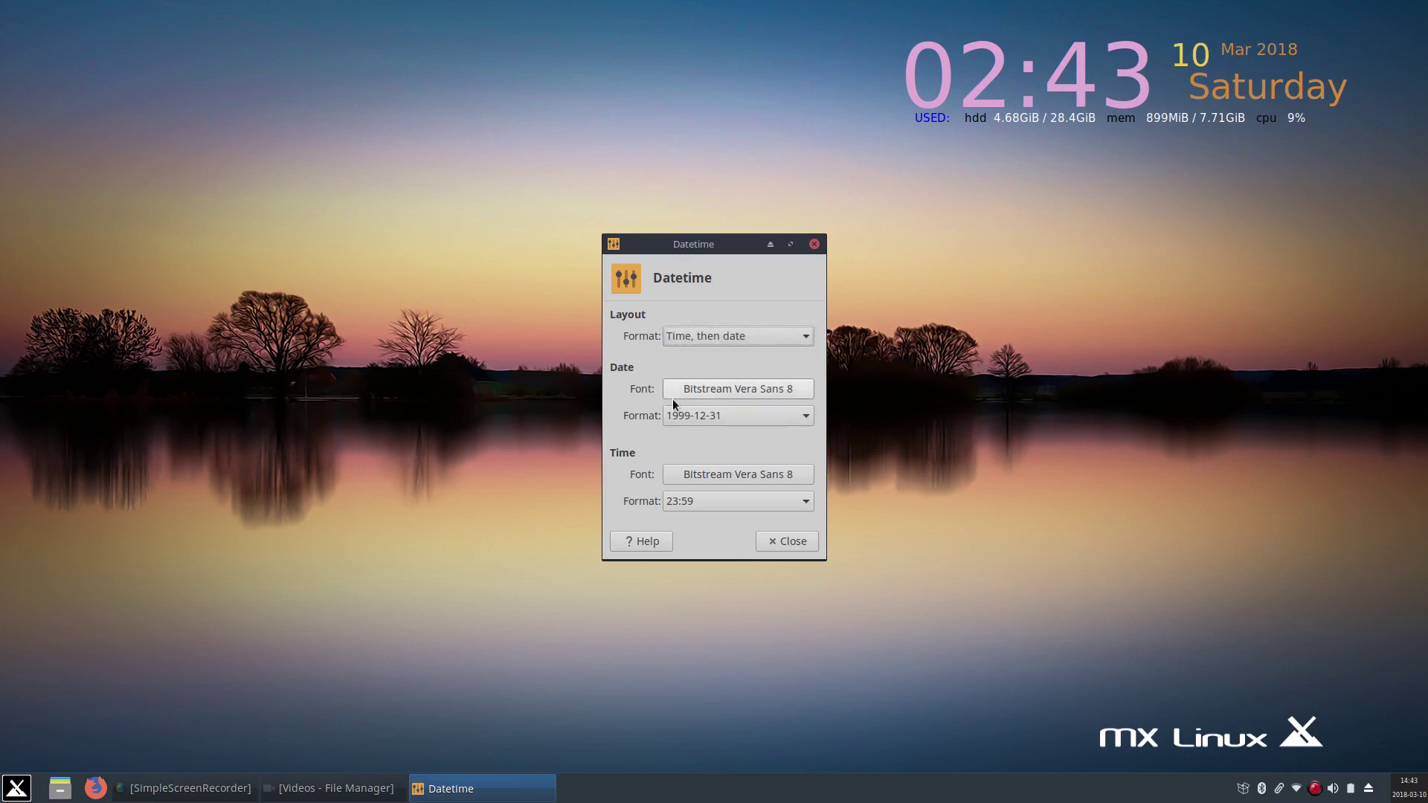
left_click(751, 416)
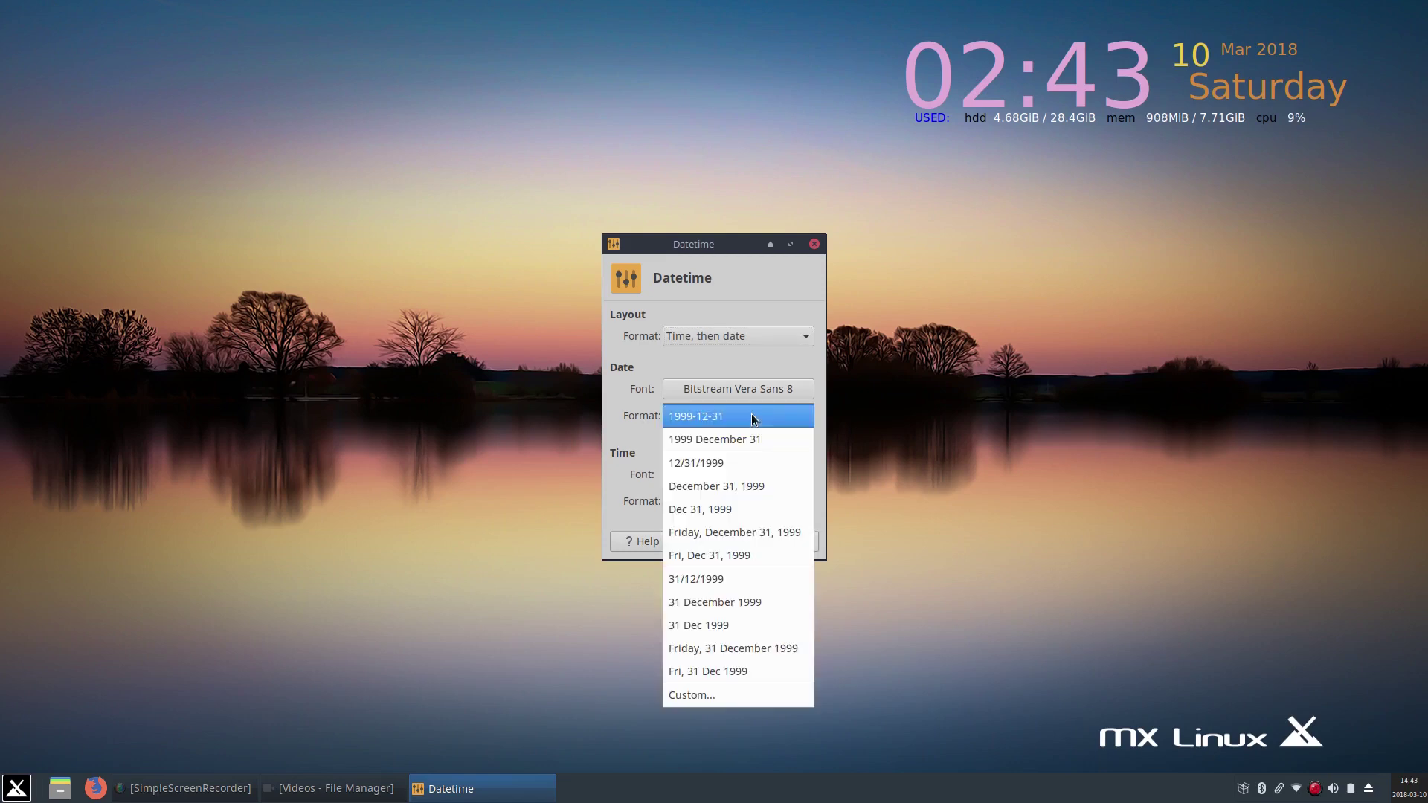
left_click(736, 628)
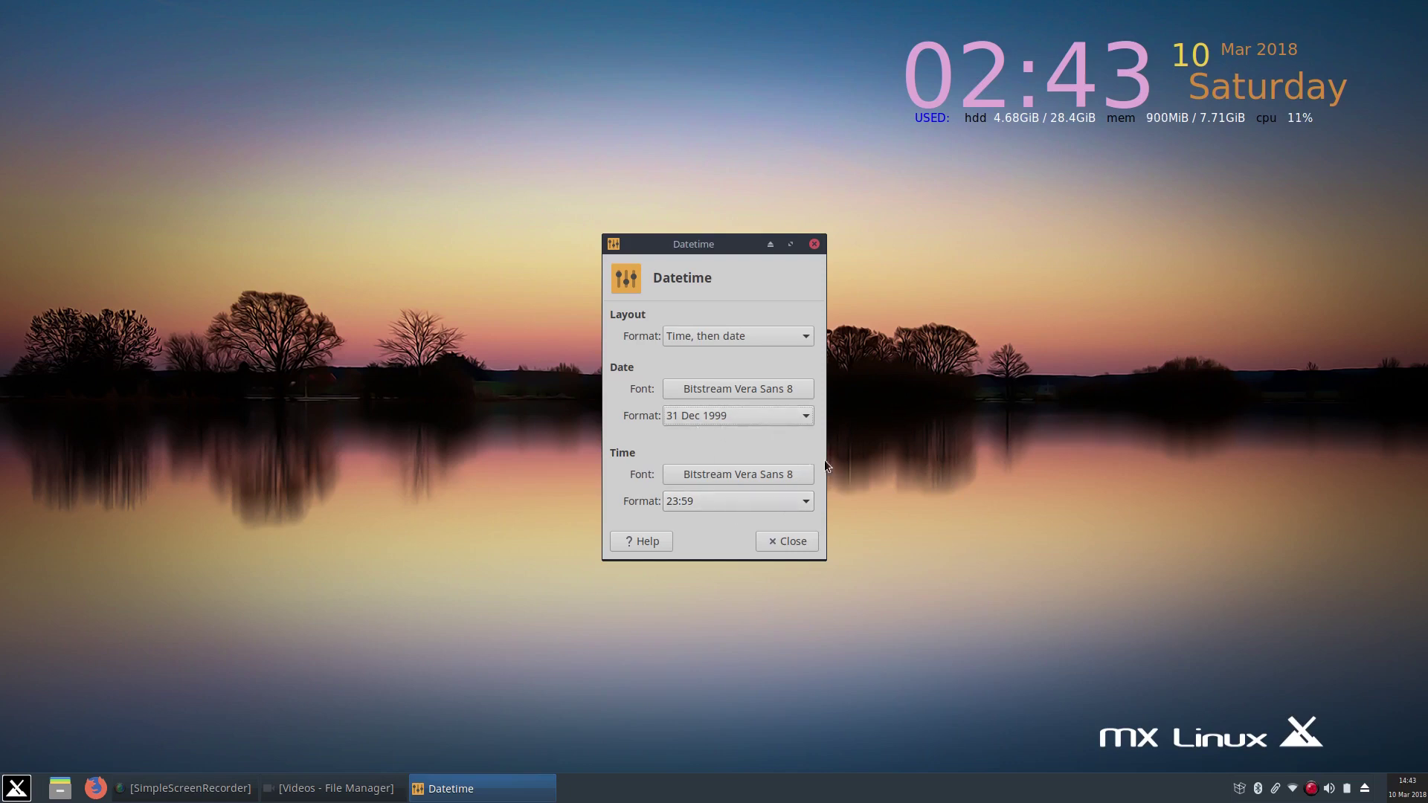
Switch the date to a Custom format (%d %b %Y) and show only the date on the panel.
left_click(744, 414)
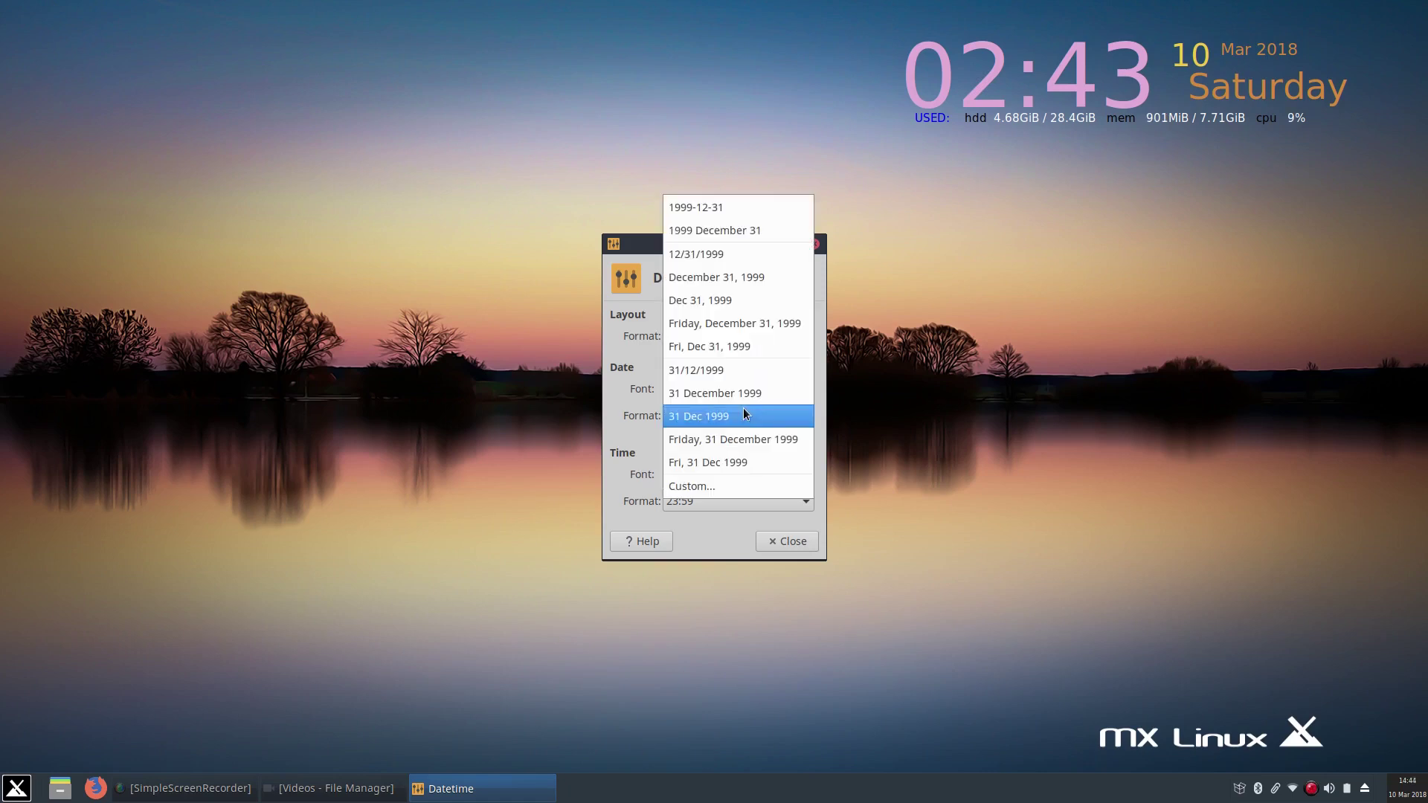
left_click(729, 483)
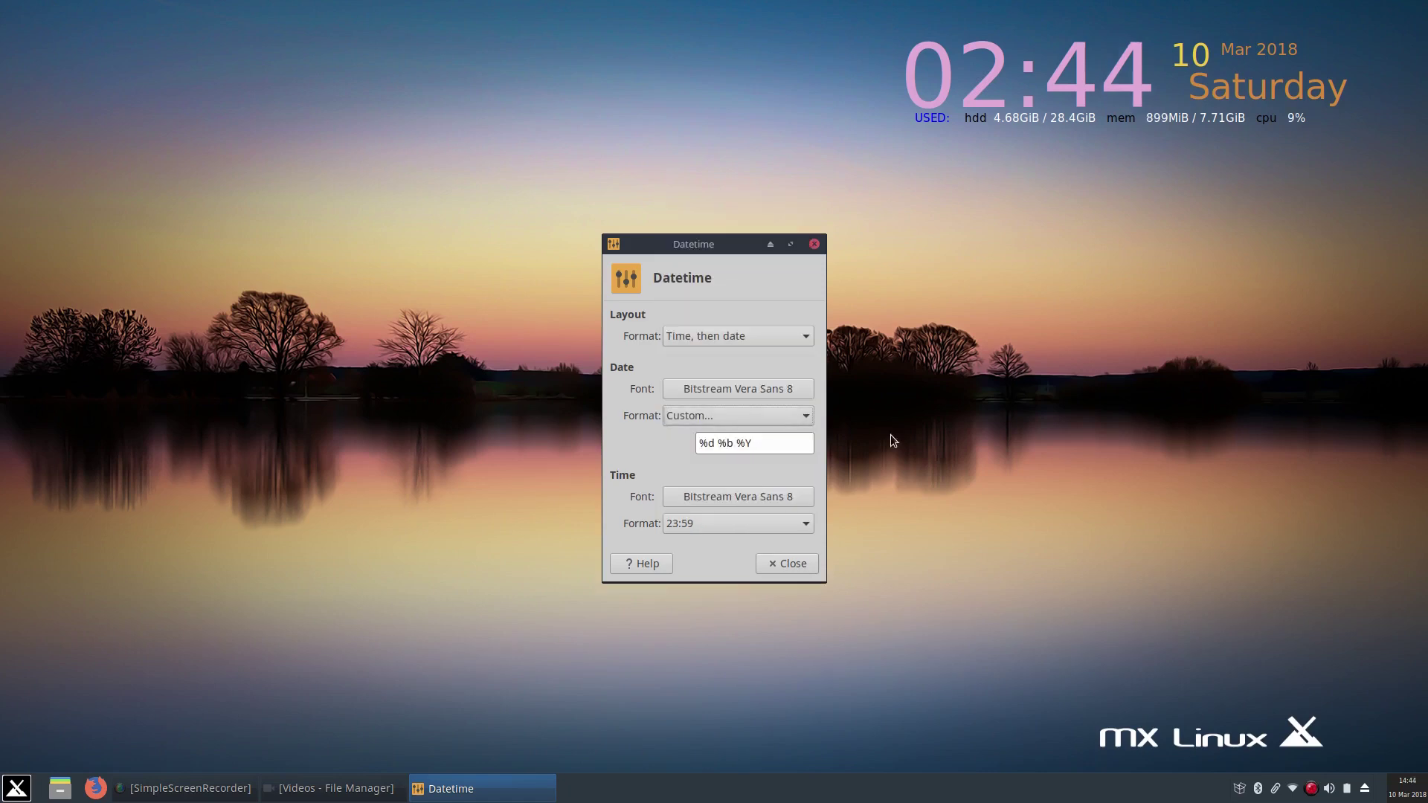
left_click(699, 409)
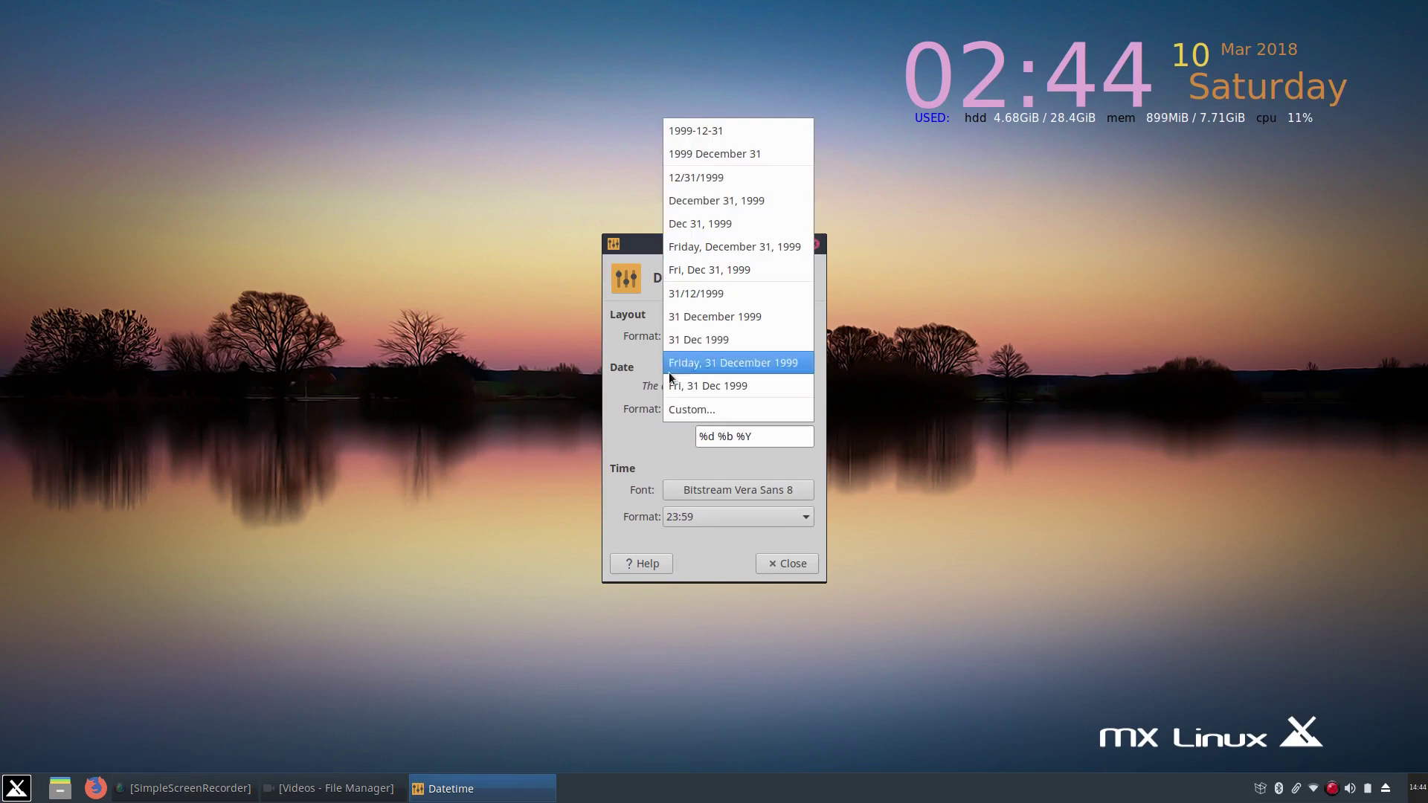
left_click(649, 446)
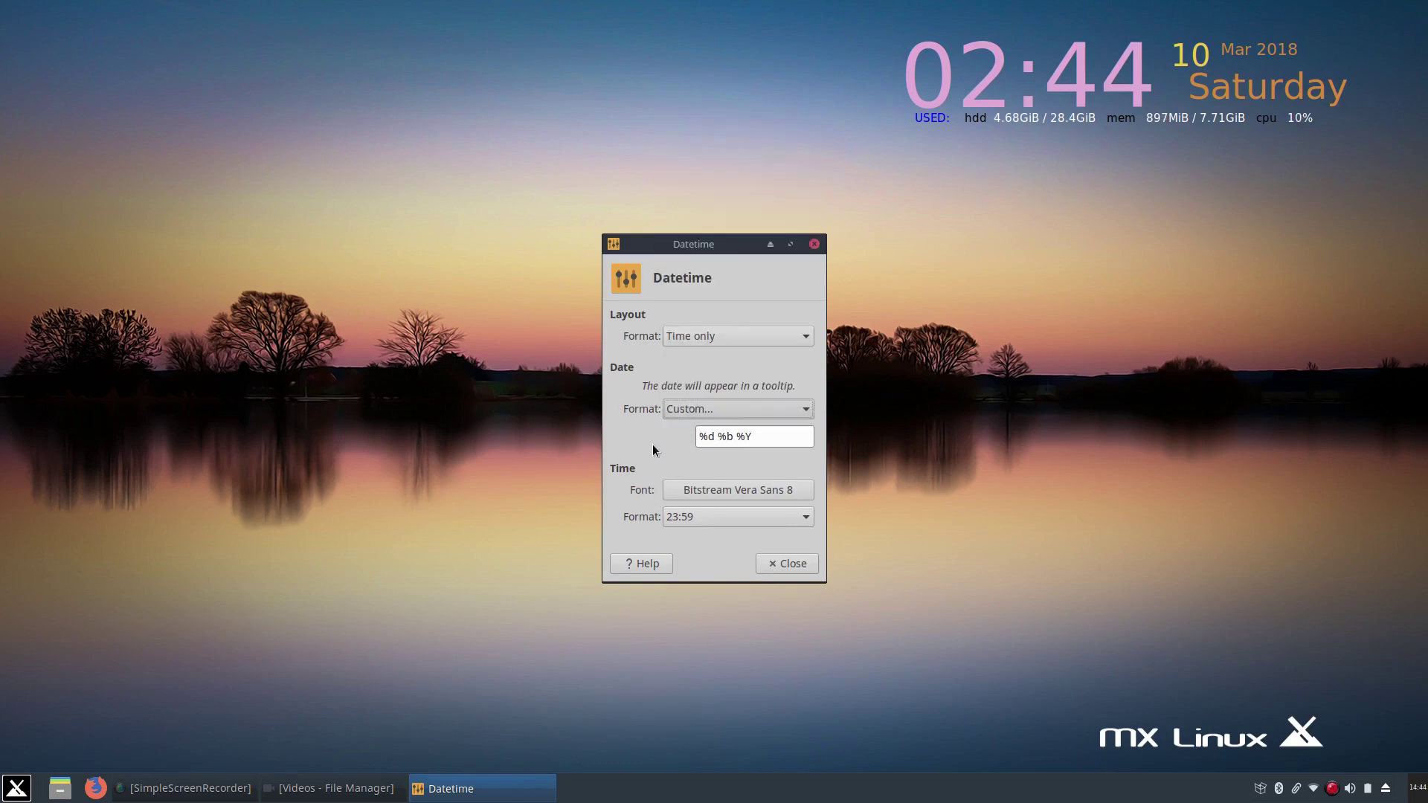
left_click(724, 336)
left_click(713, 314)
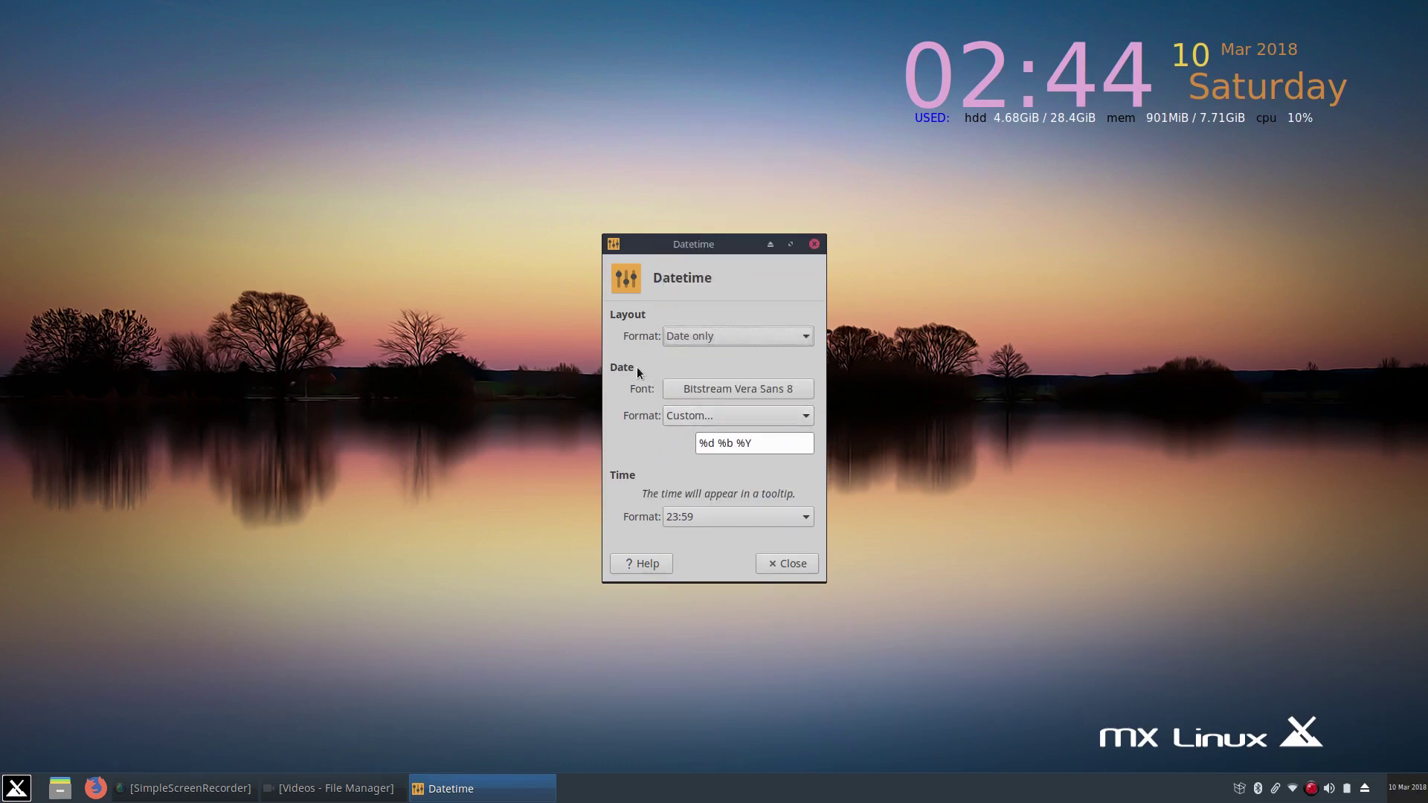
Set the time format to the custom pattern %l:%M %P, leaving the date format Custom.
left_click(708, 516)
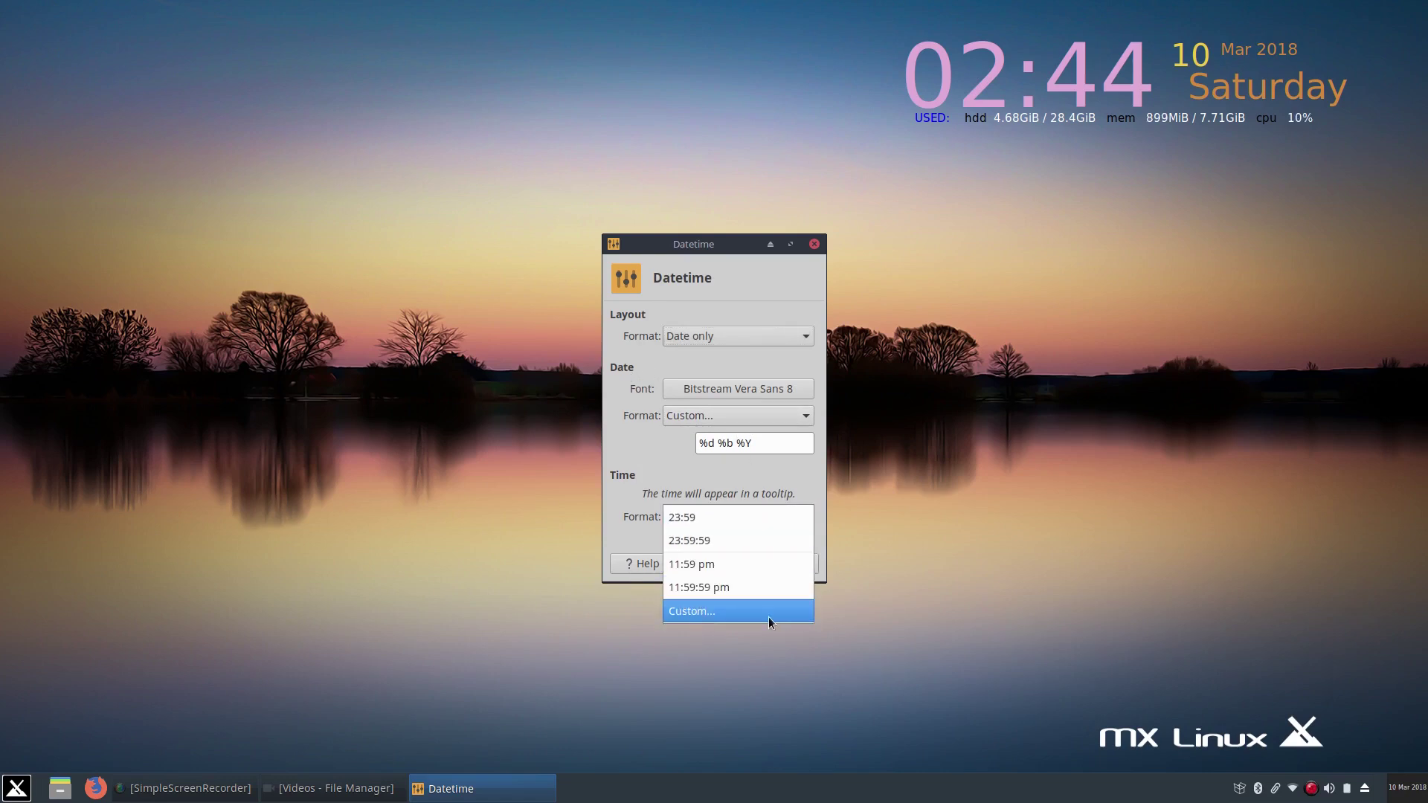
left_click(710, 565)
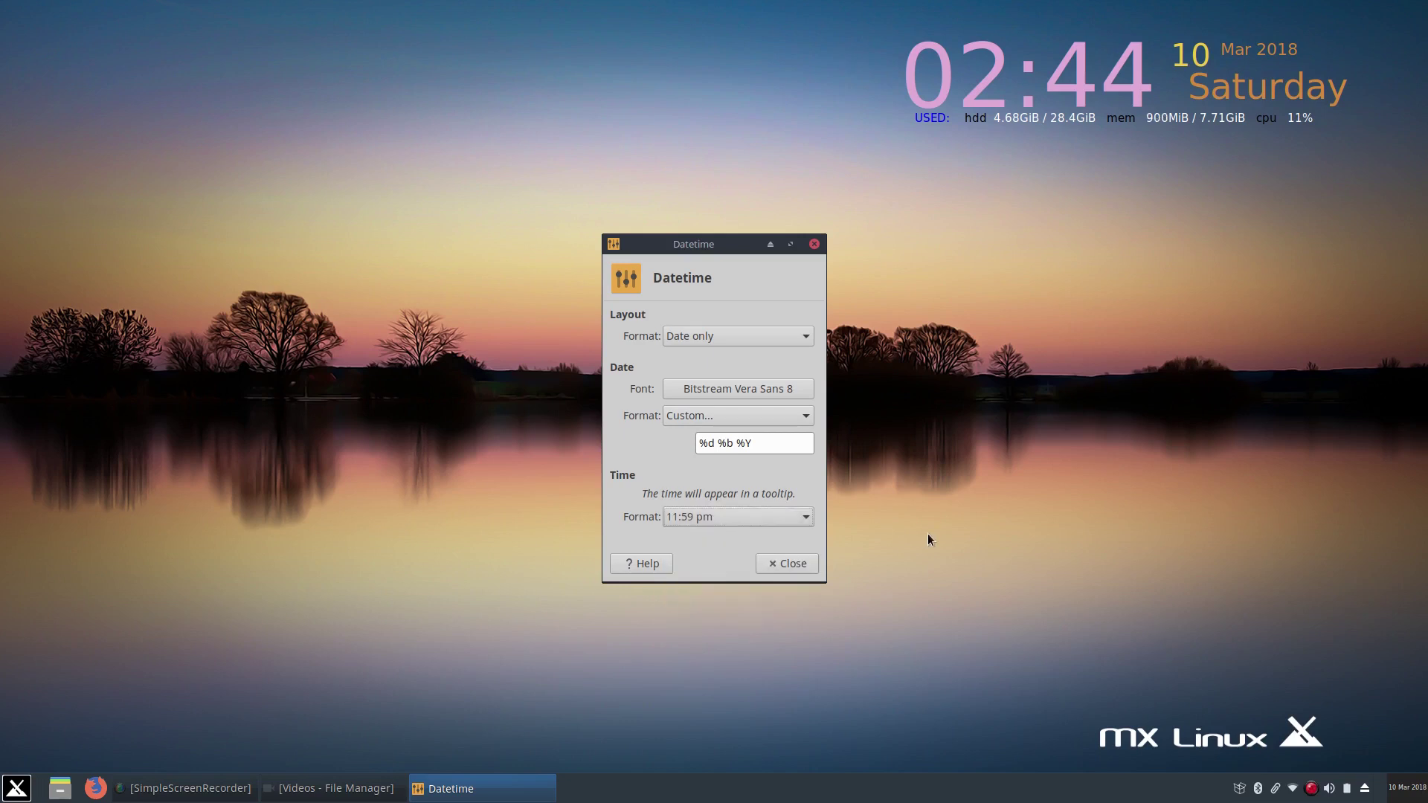
left_click(714, 517)
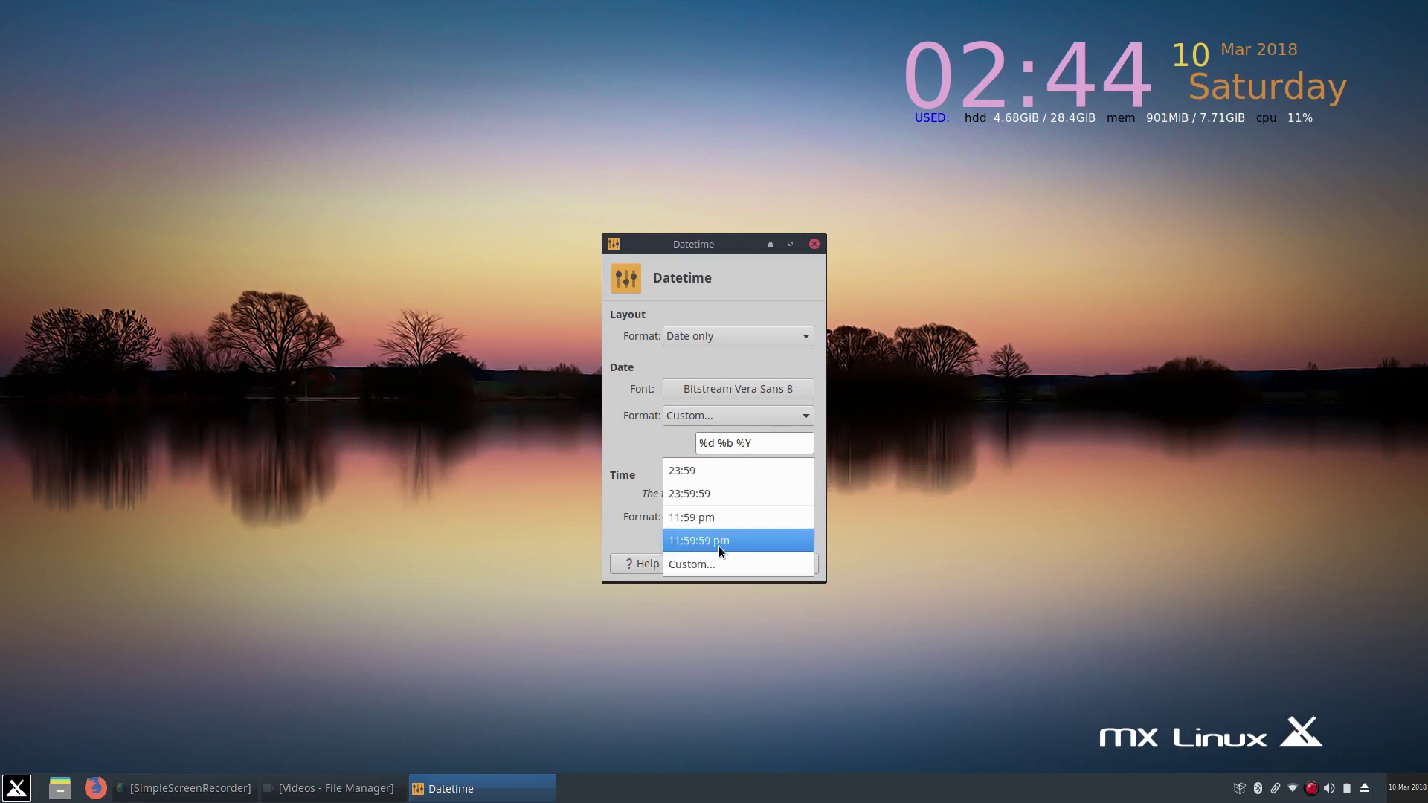
left_click(708, 564)
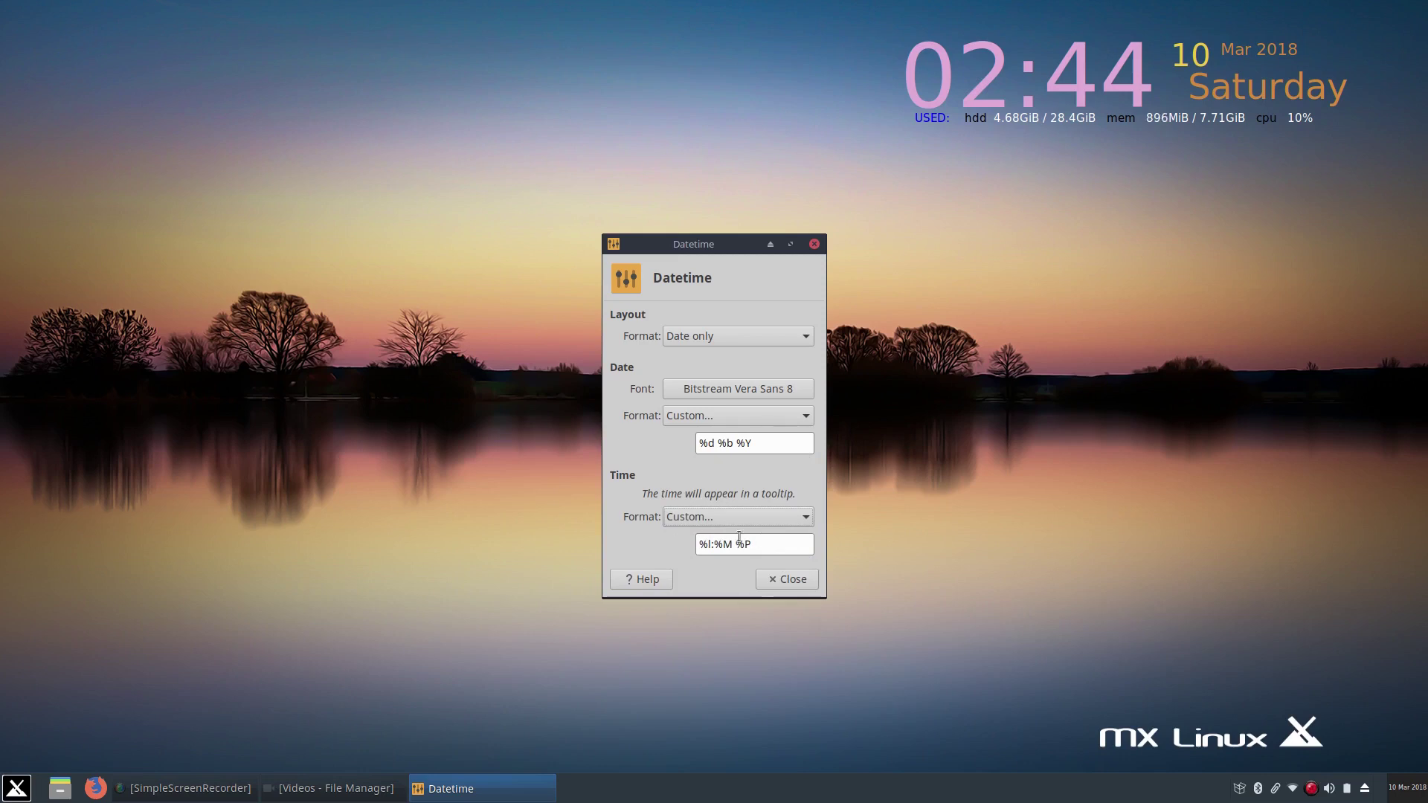
left_click(726, 418)
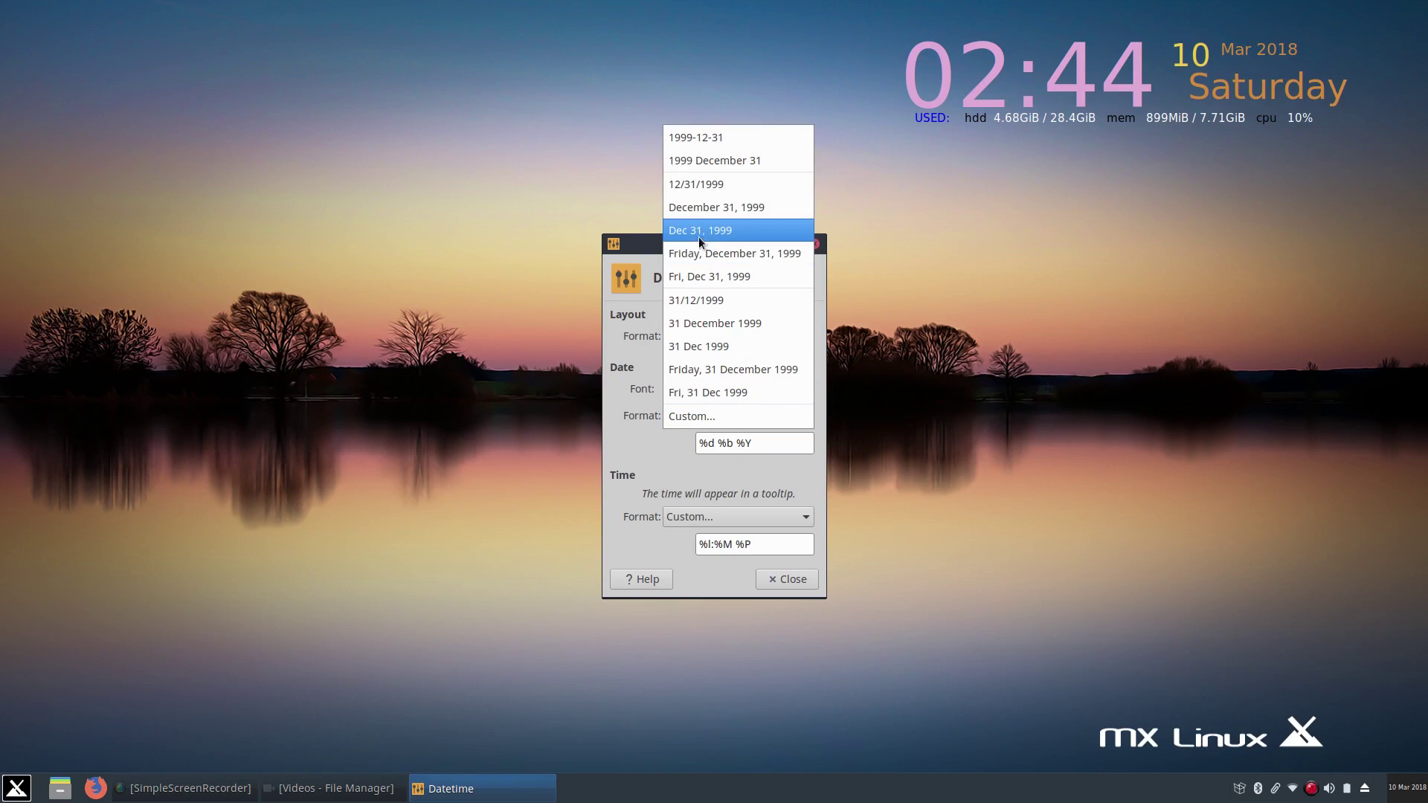
left_click(642, 438)
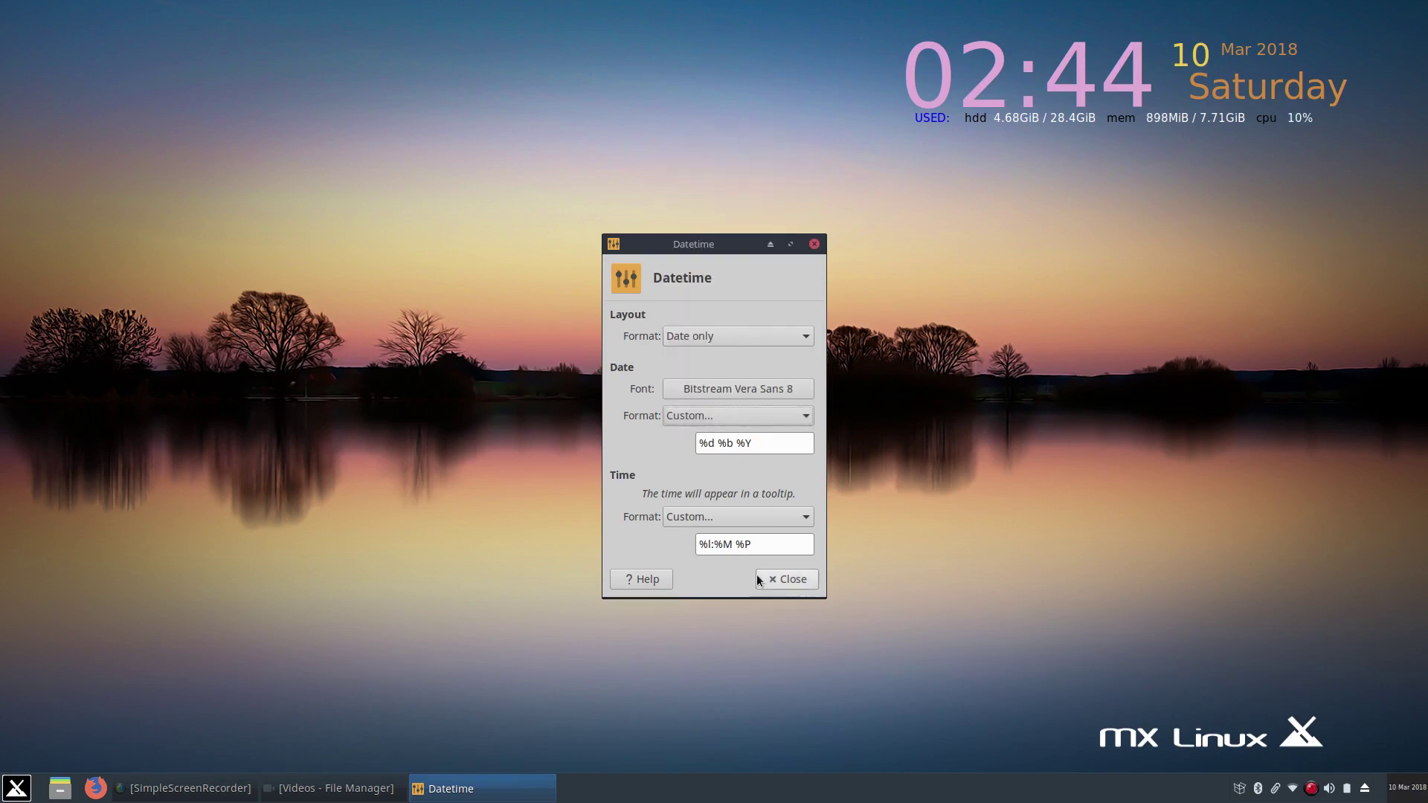
Combine date and time into the clock format '%d %b %Y * %l:%M %P' and apply it.
left_click_drag(758, 545, 695, 546)
right_click(734, 548)
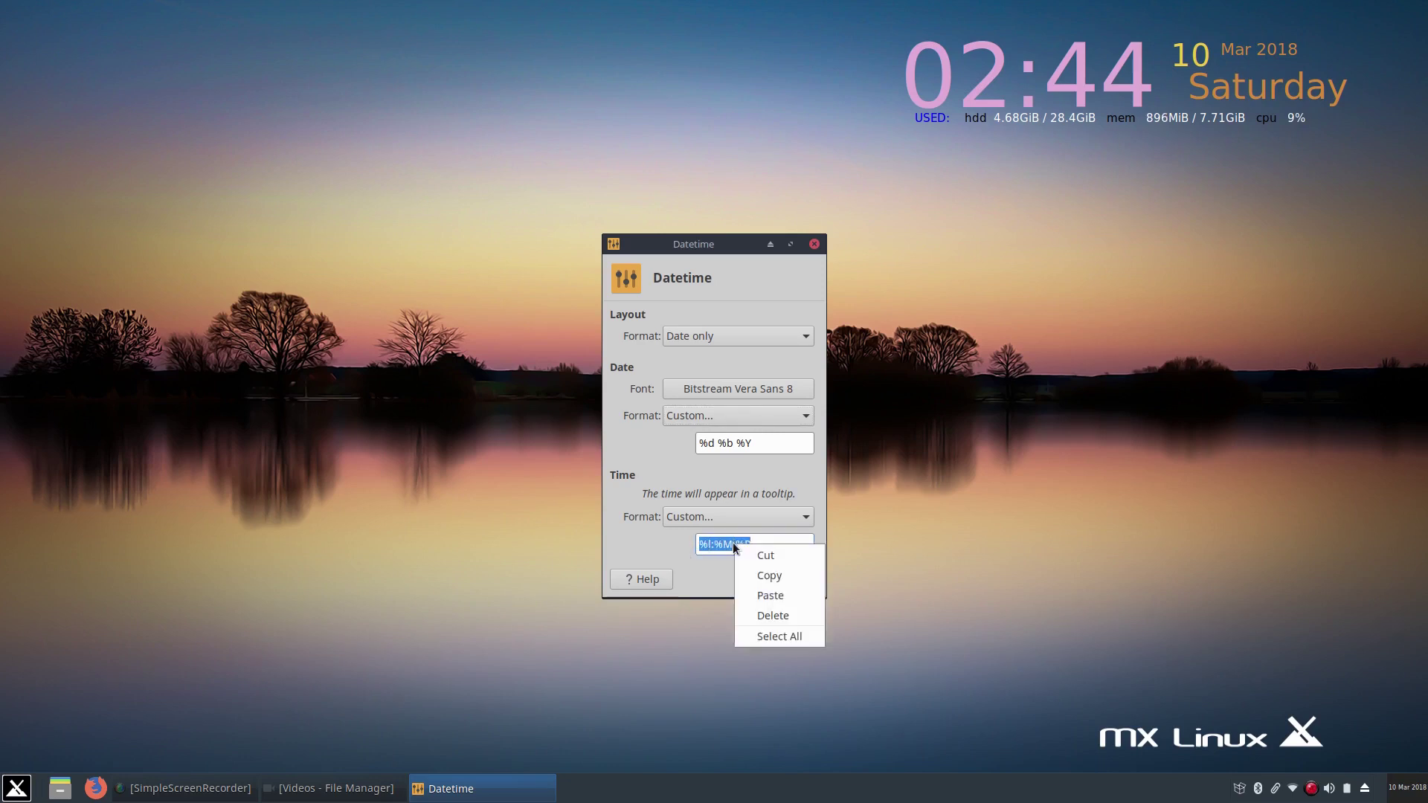
left_click(769, 576)
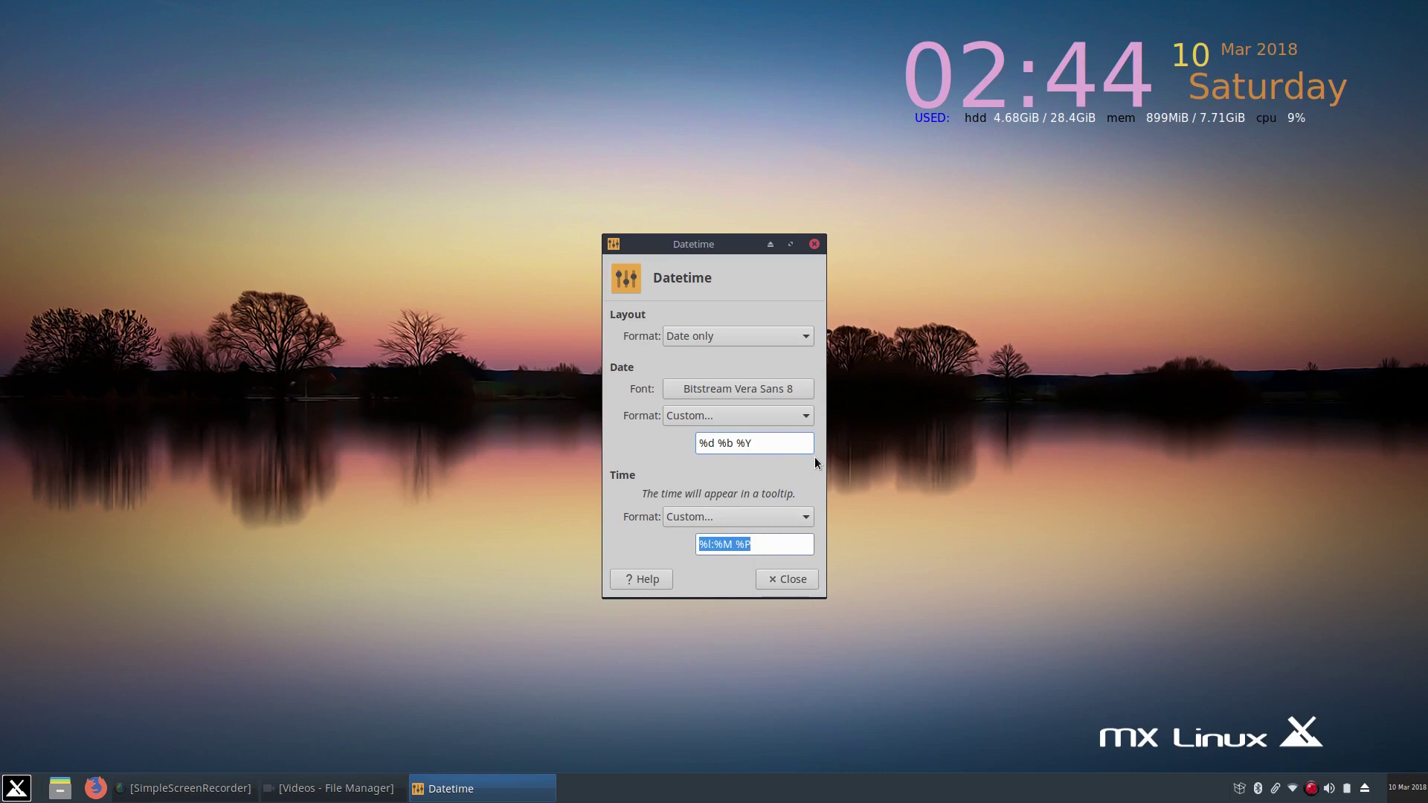
type("8")
key("BackSpace")
type("*")
right_click(786, 441)
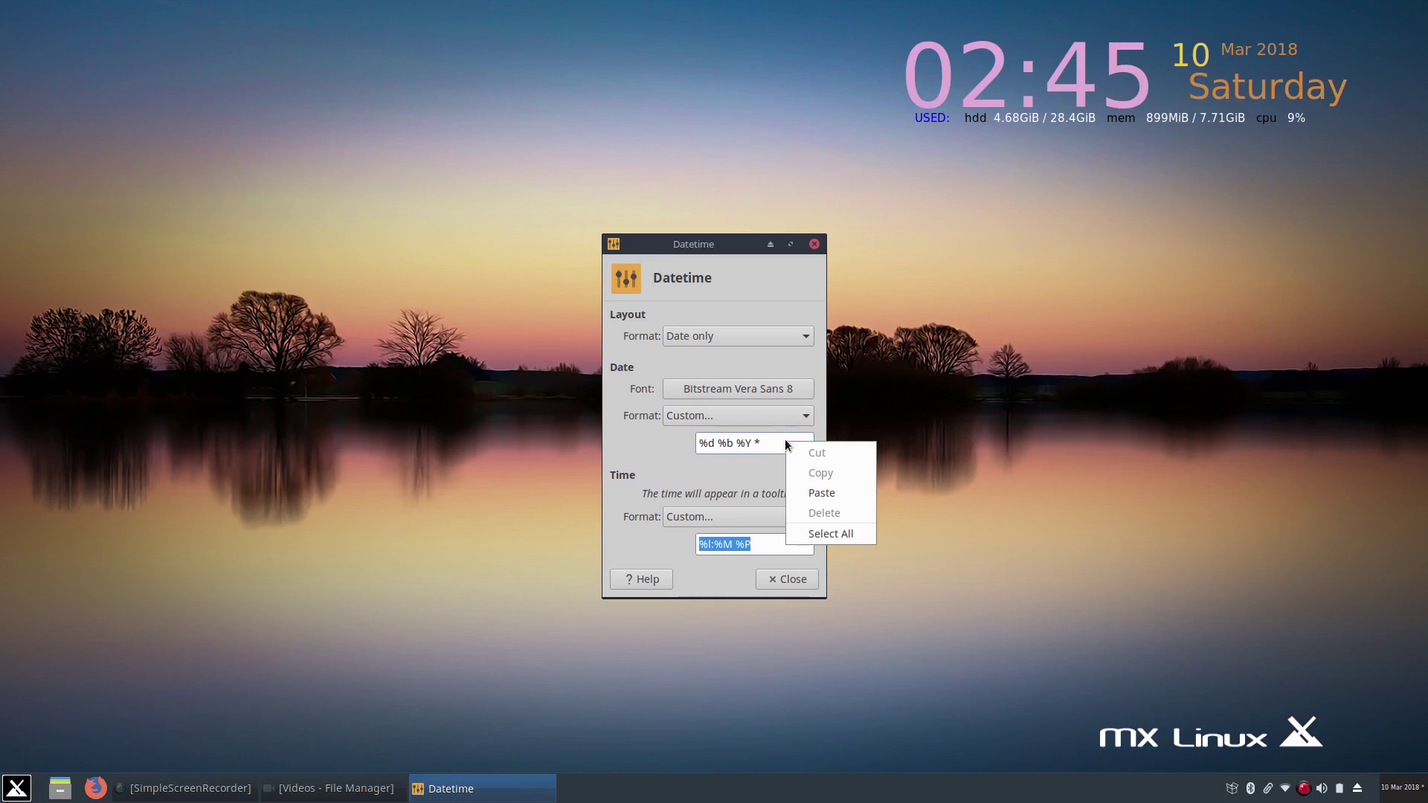
left_click(818, 493)
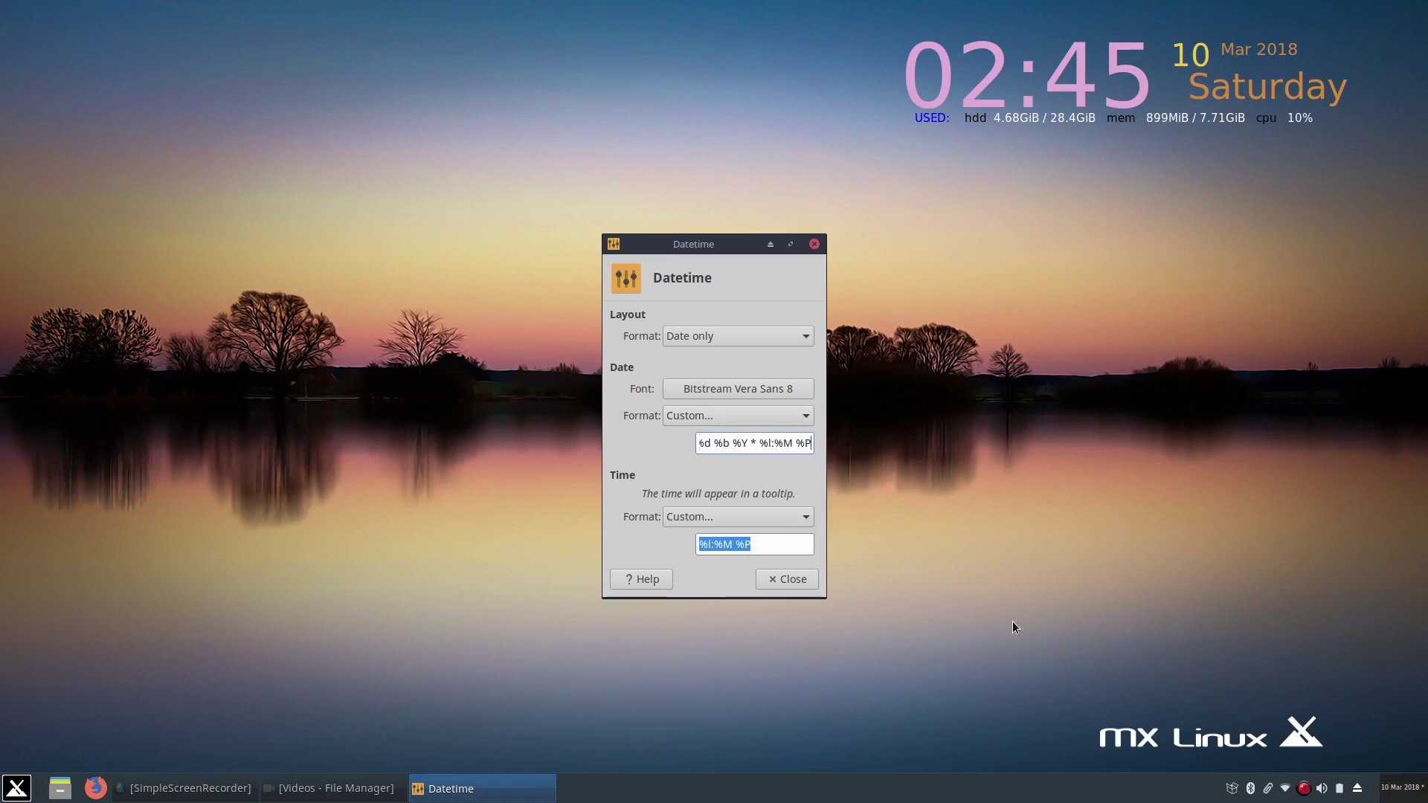
left_click(786, 578)
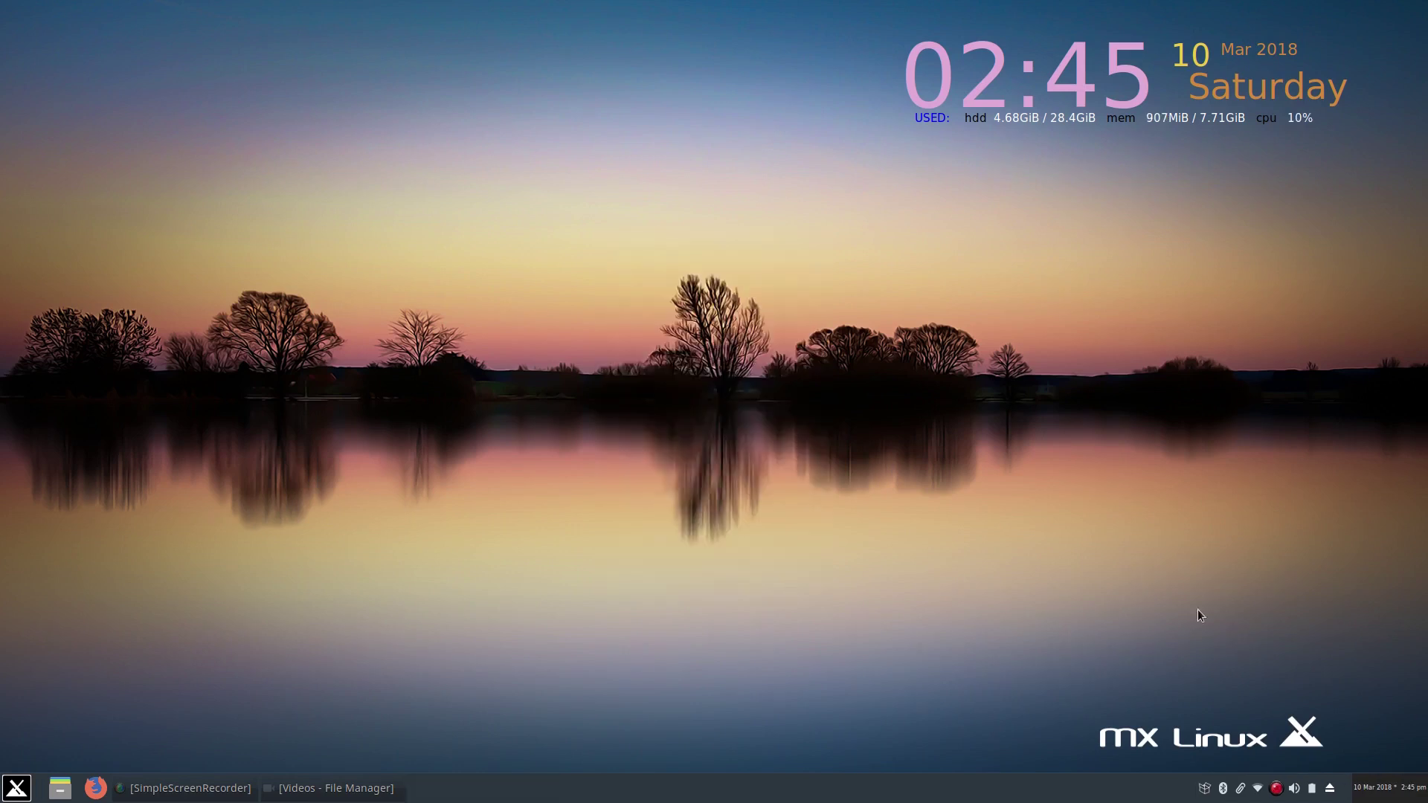
Change the clock font to Bitstream Vera Sans Bold Oblique size 16 and check the calendar.
right_click(1382, 795)
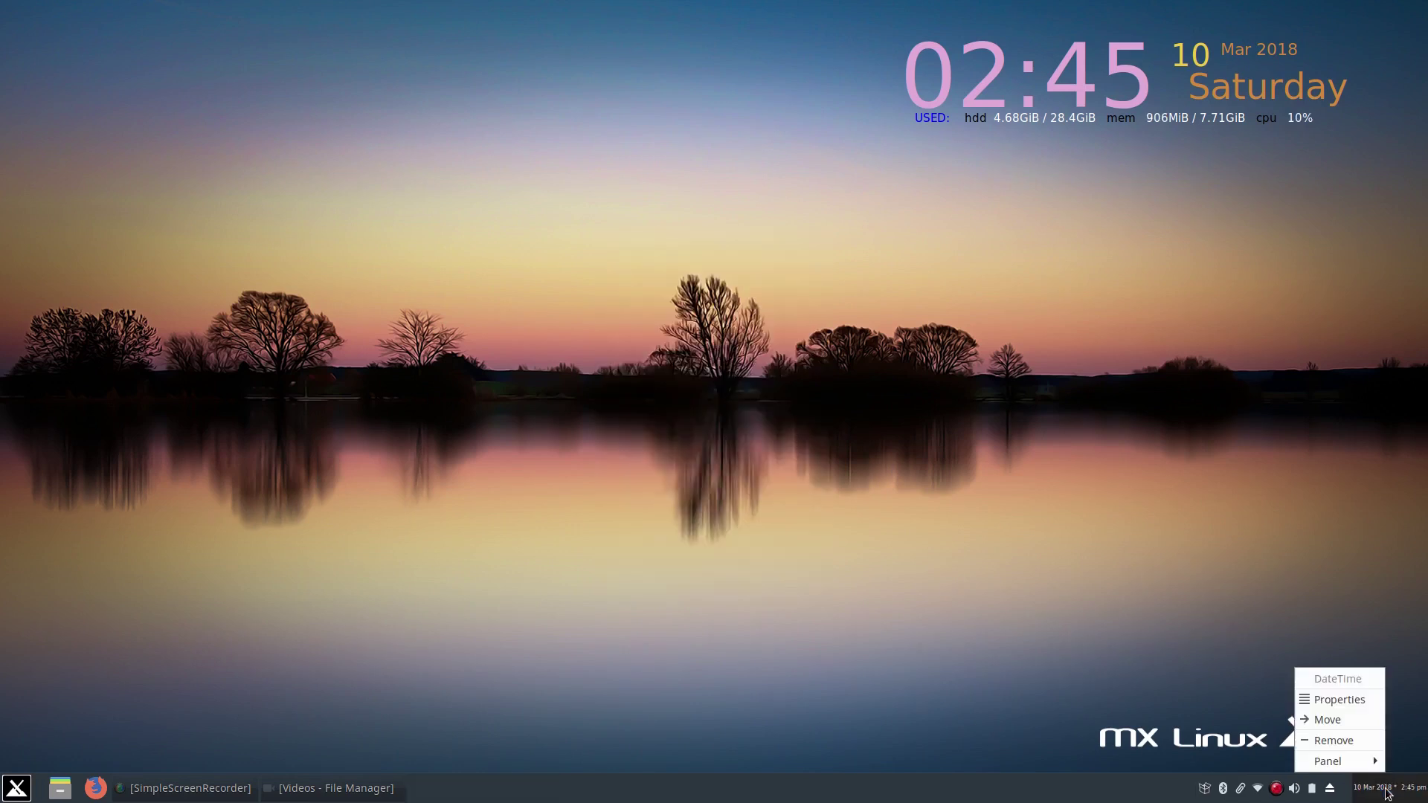
left_click(1342, 699)
left_click(781, 382)
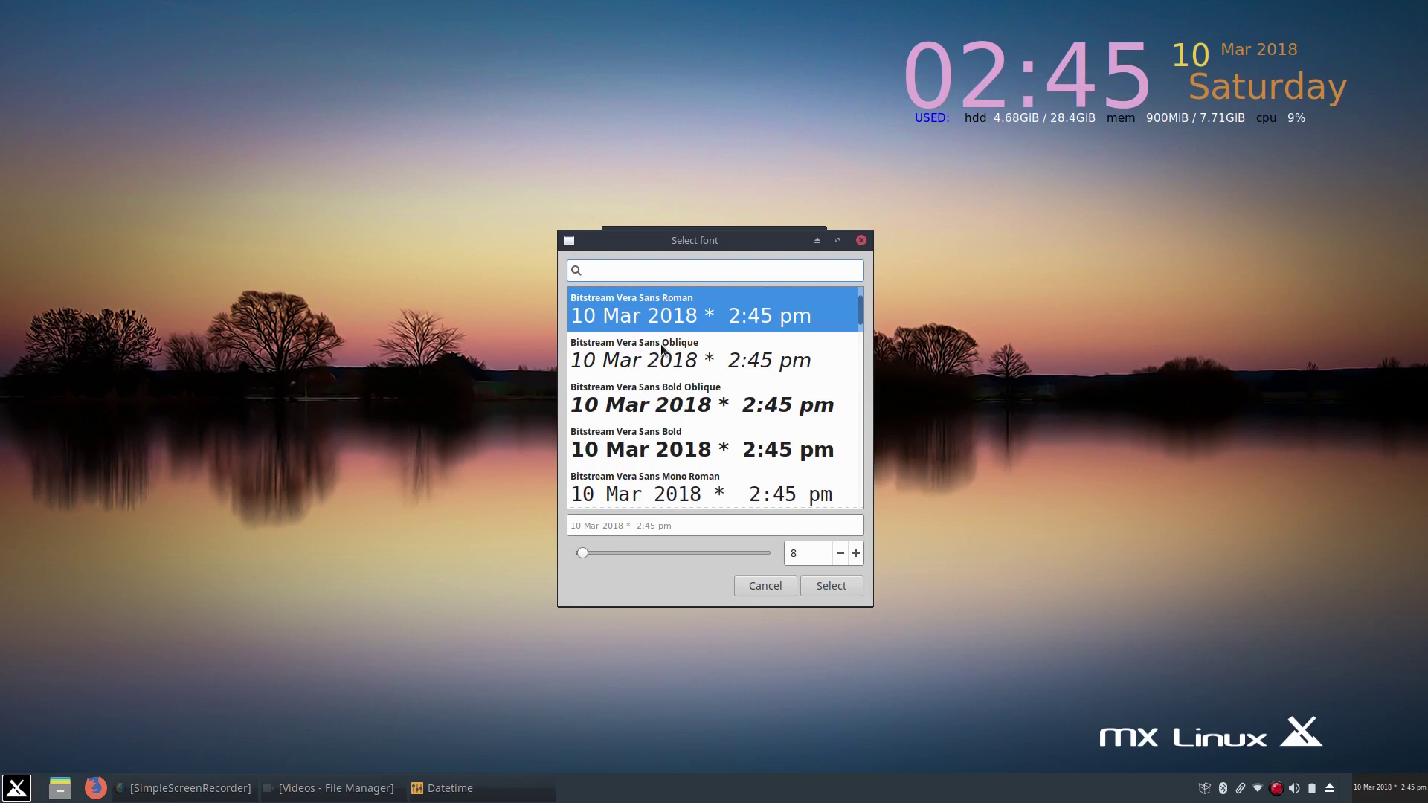
left_click(628, 421)
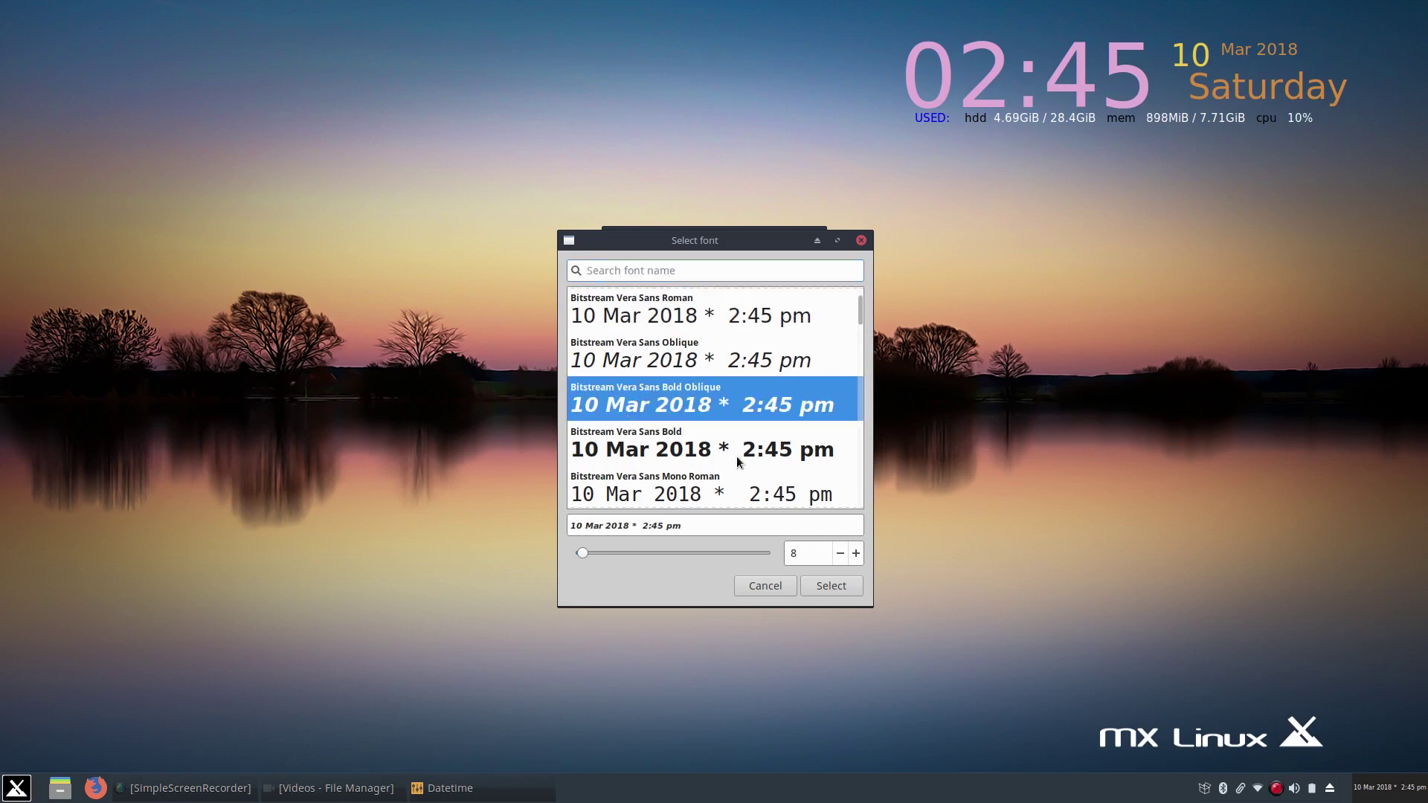
left_click(853, 556)
left_click(854, 556)
left_click(856, 554)
left_click(855, 554)
left_click(856, 554)
left_click(855, 553)
left_click(855, 553)
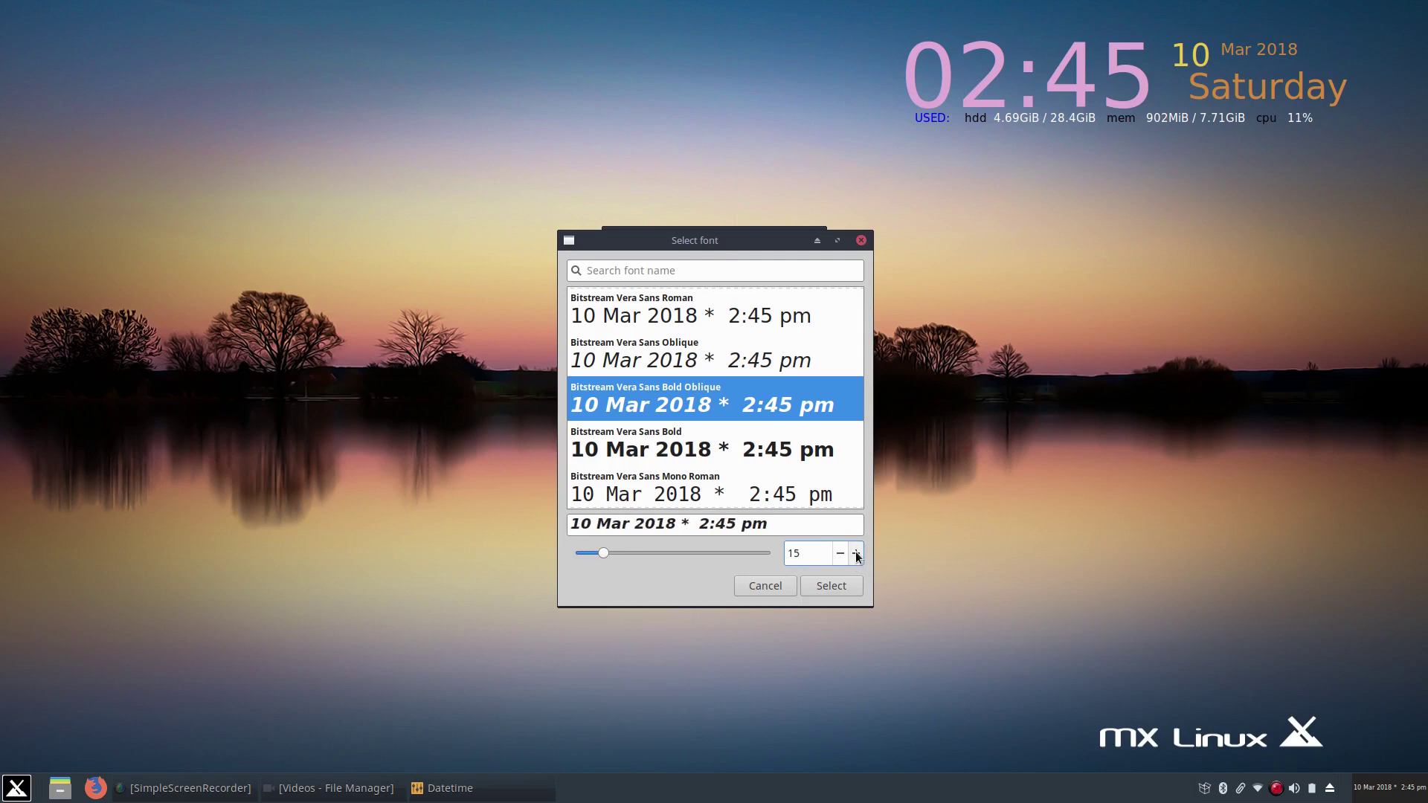
left_click(856, 554)
left_click(831, 585)
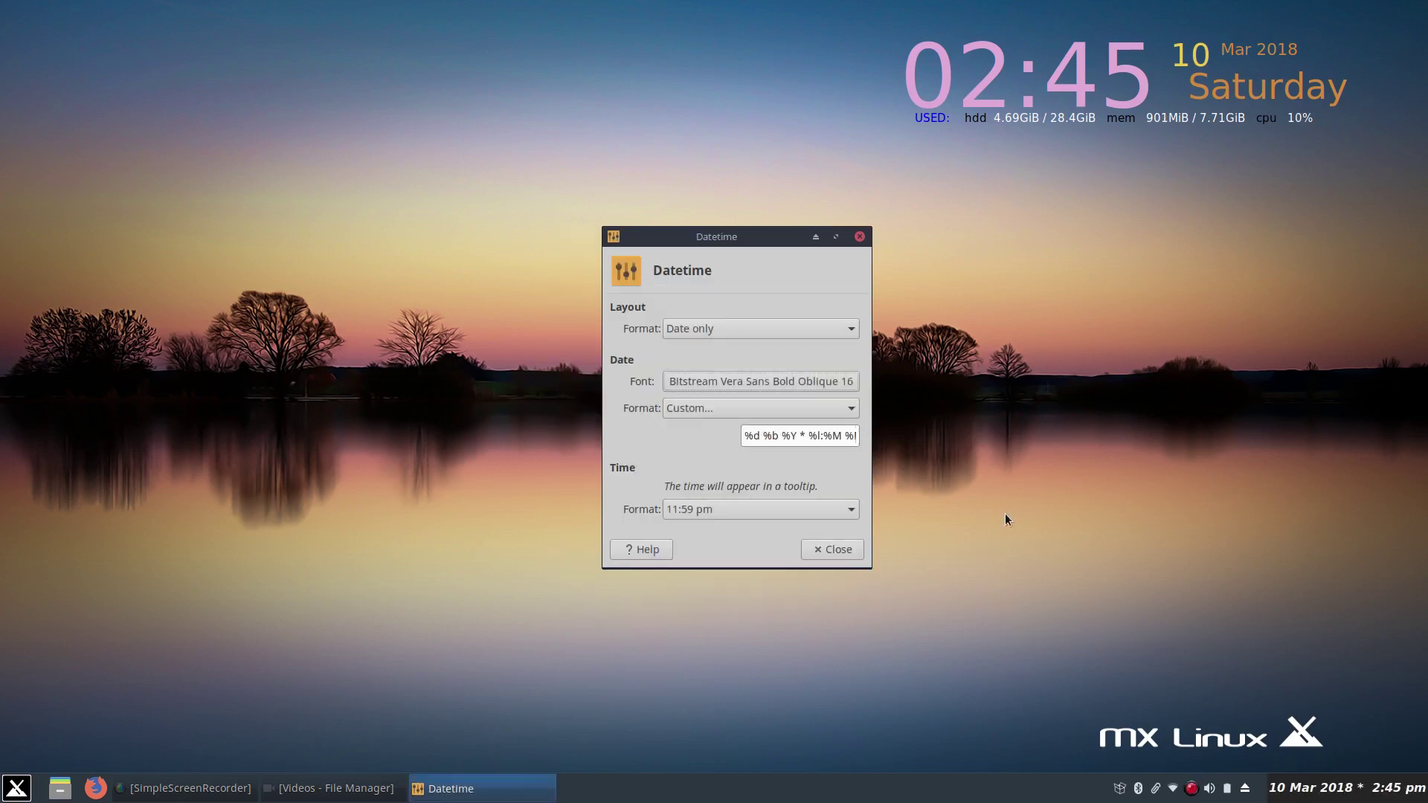
left_click(1351, 796)
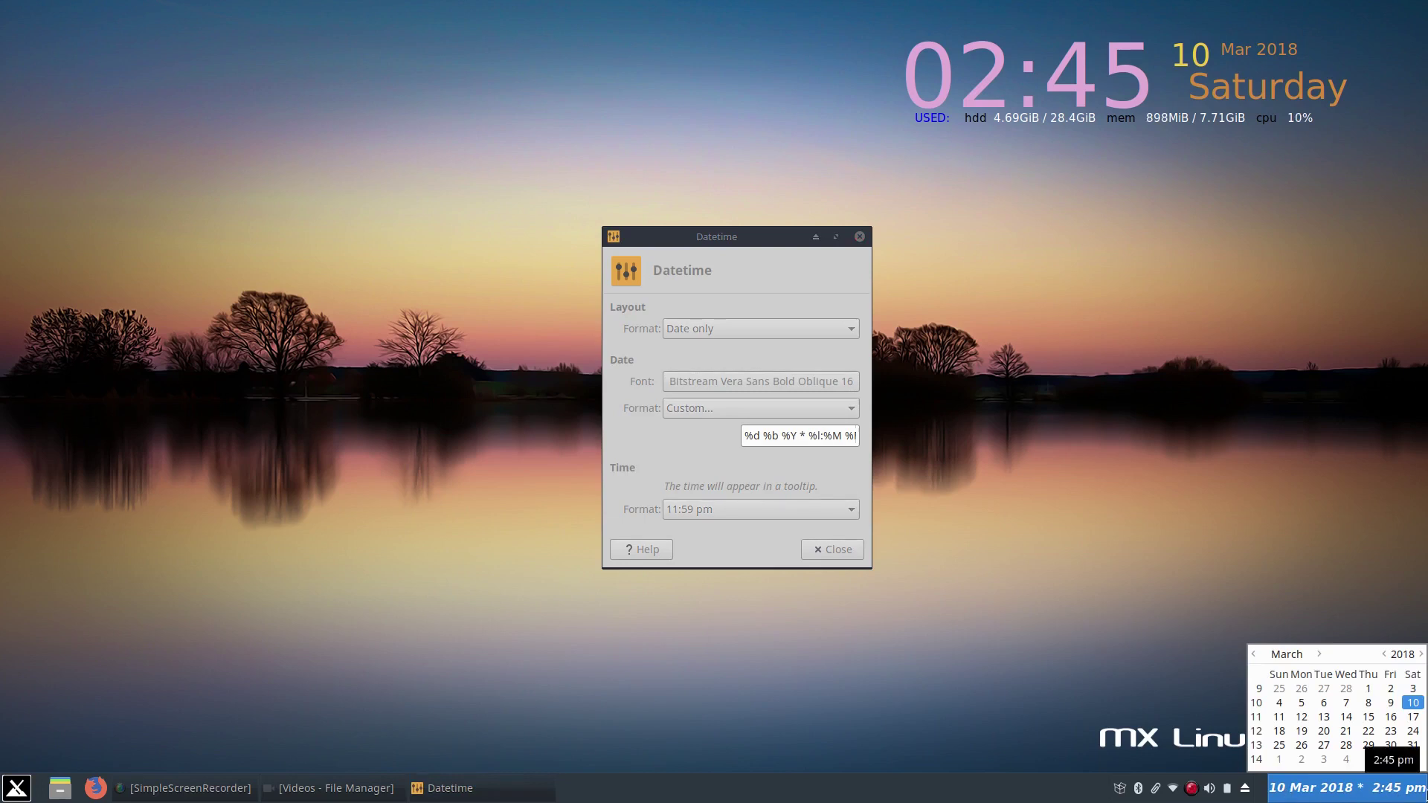
left_click(1359, 794)
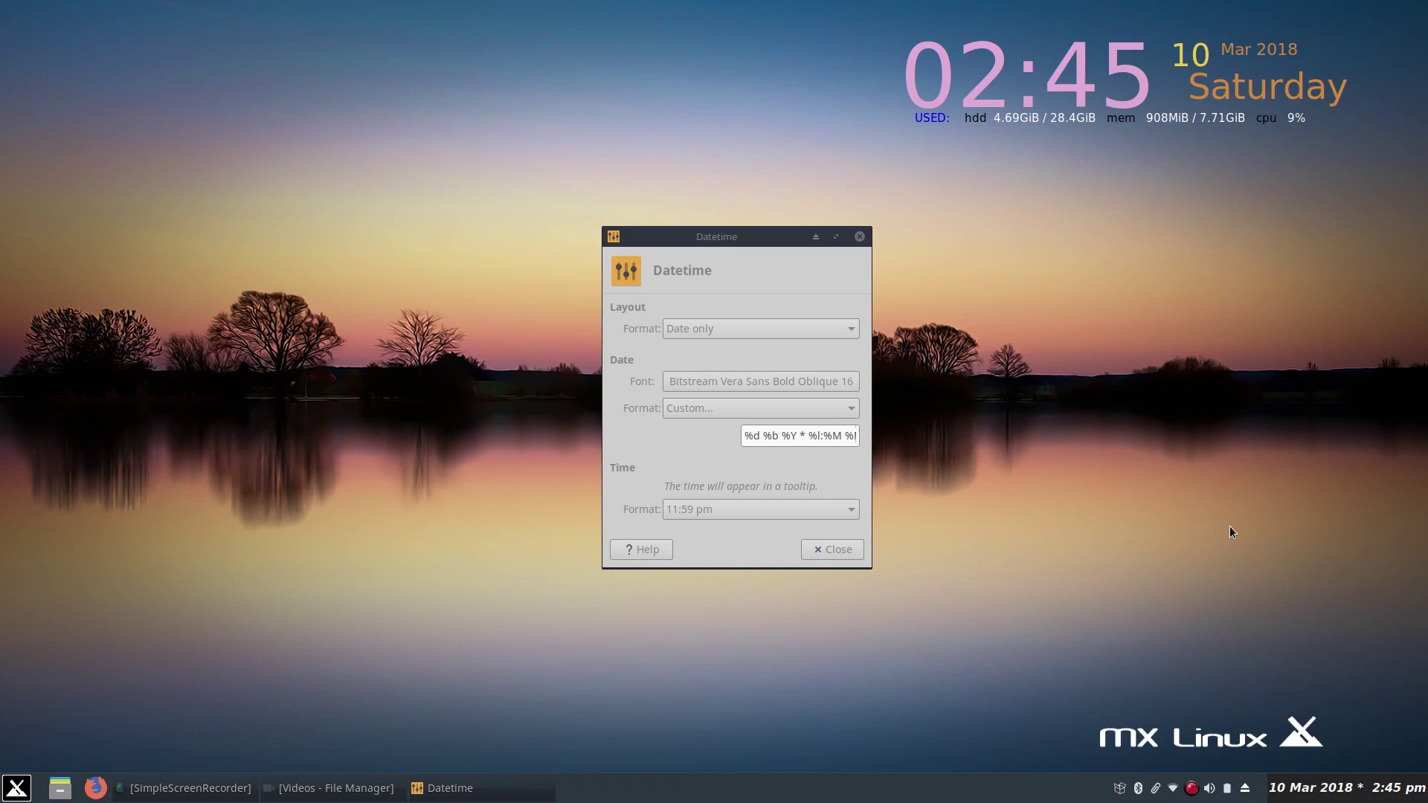
left_click(825, 552)
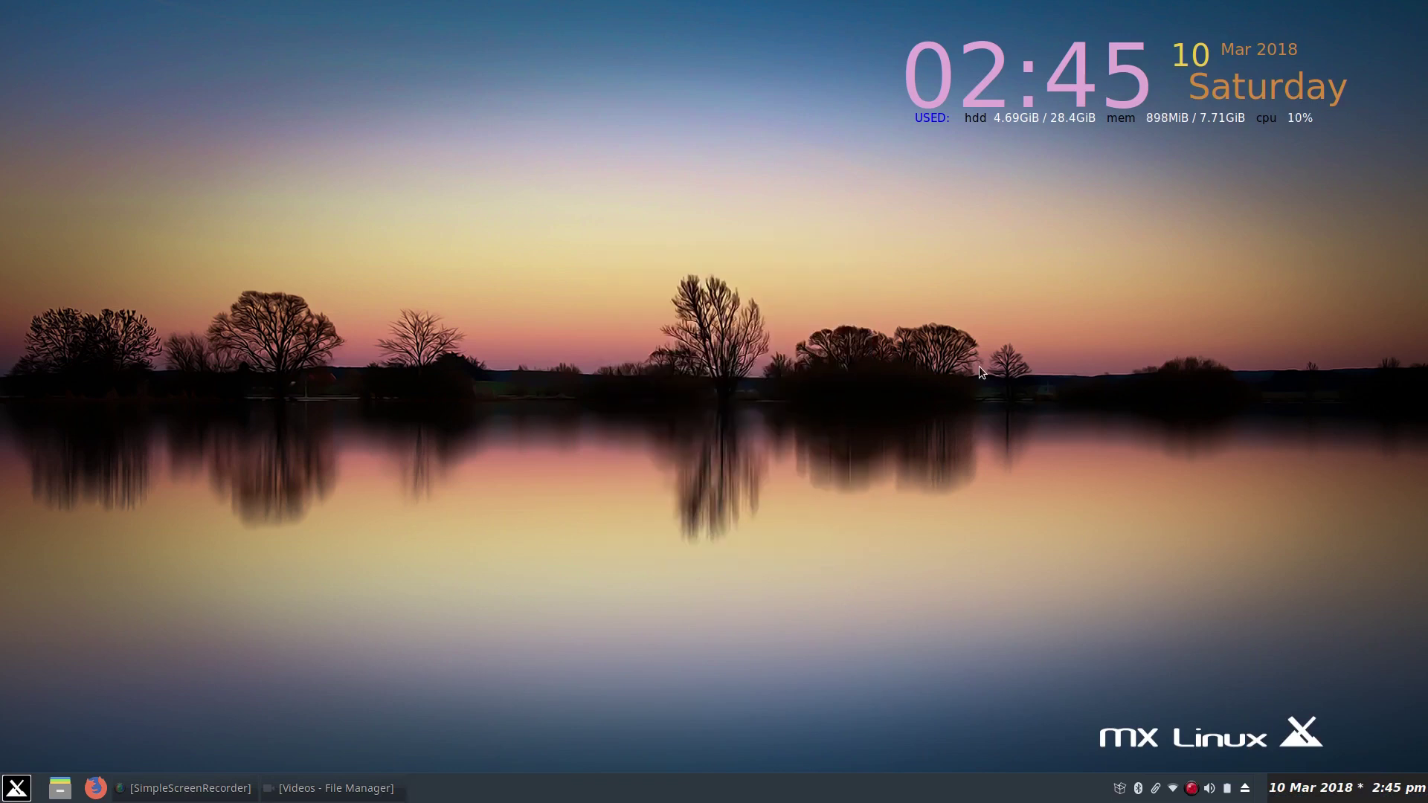
left_click(1356, 794)
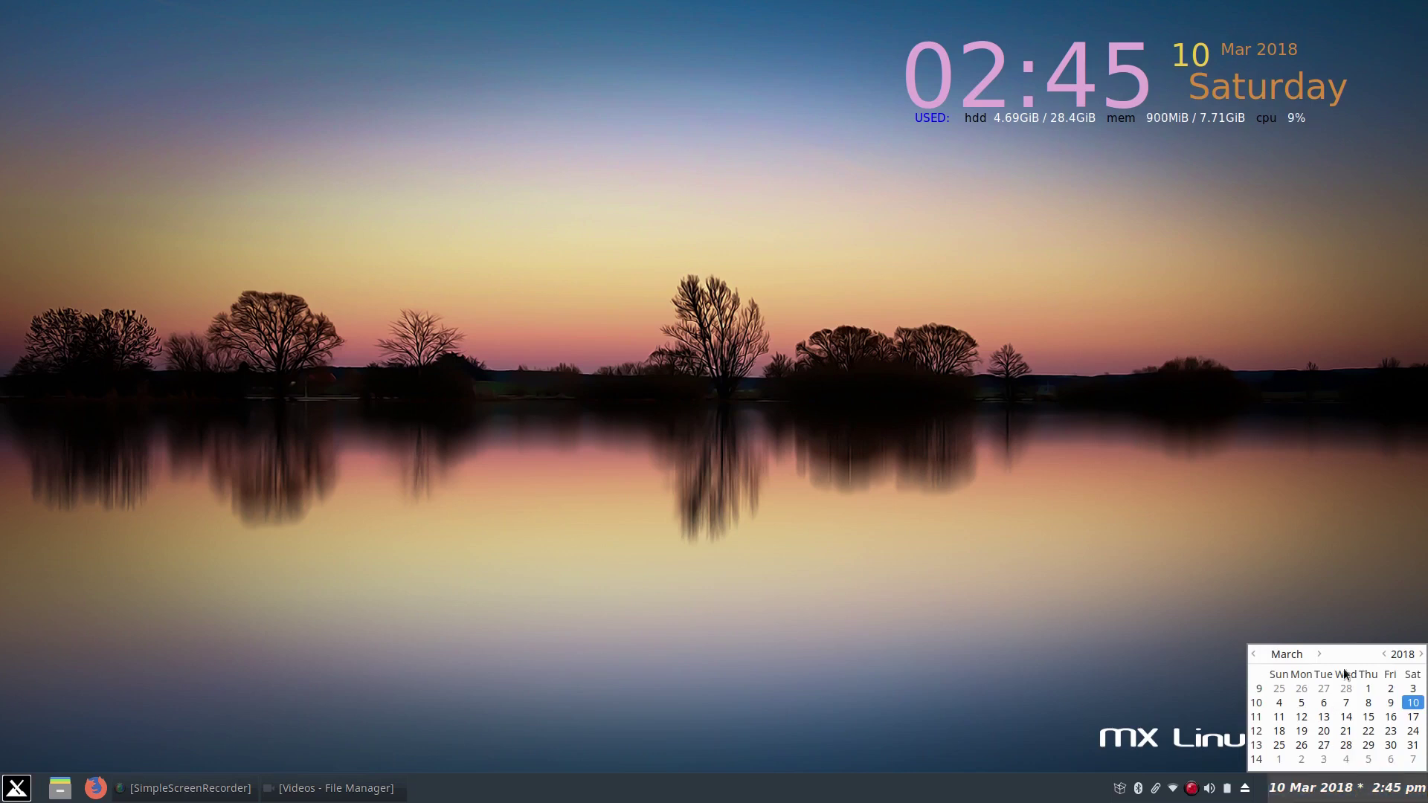
left_click(1166, 470)
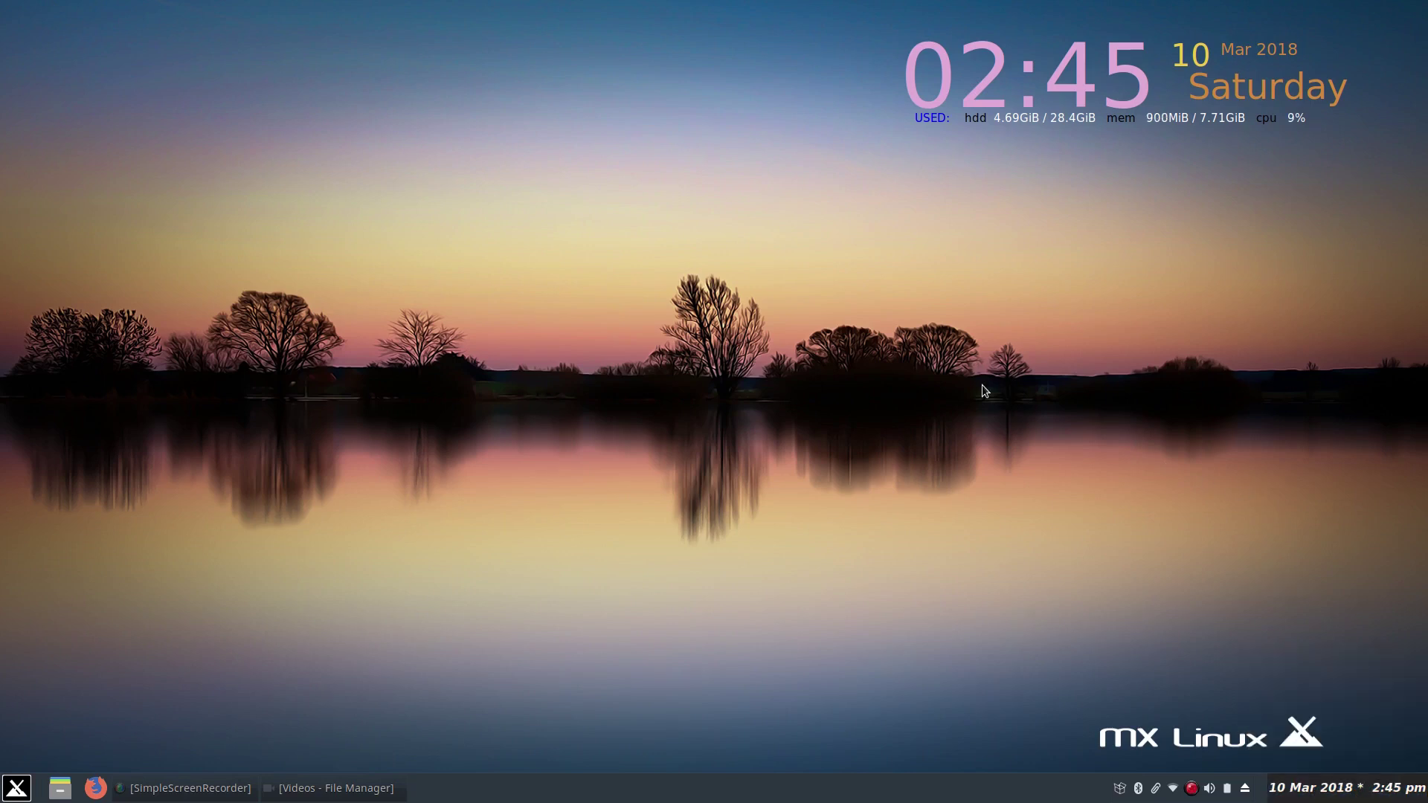
left_click(1357, 794)
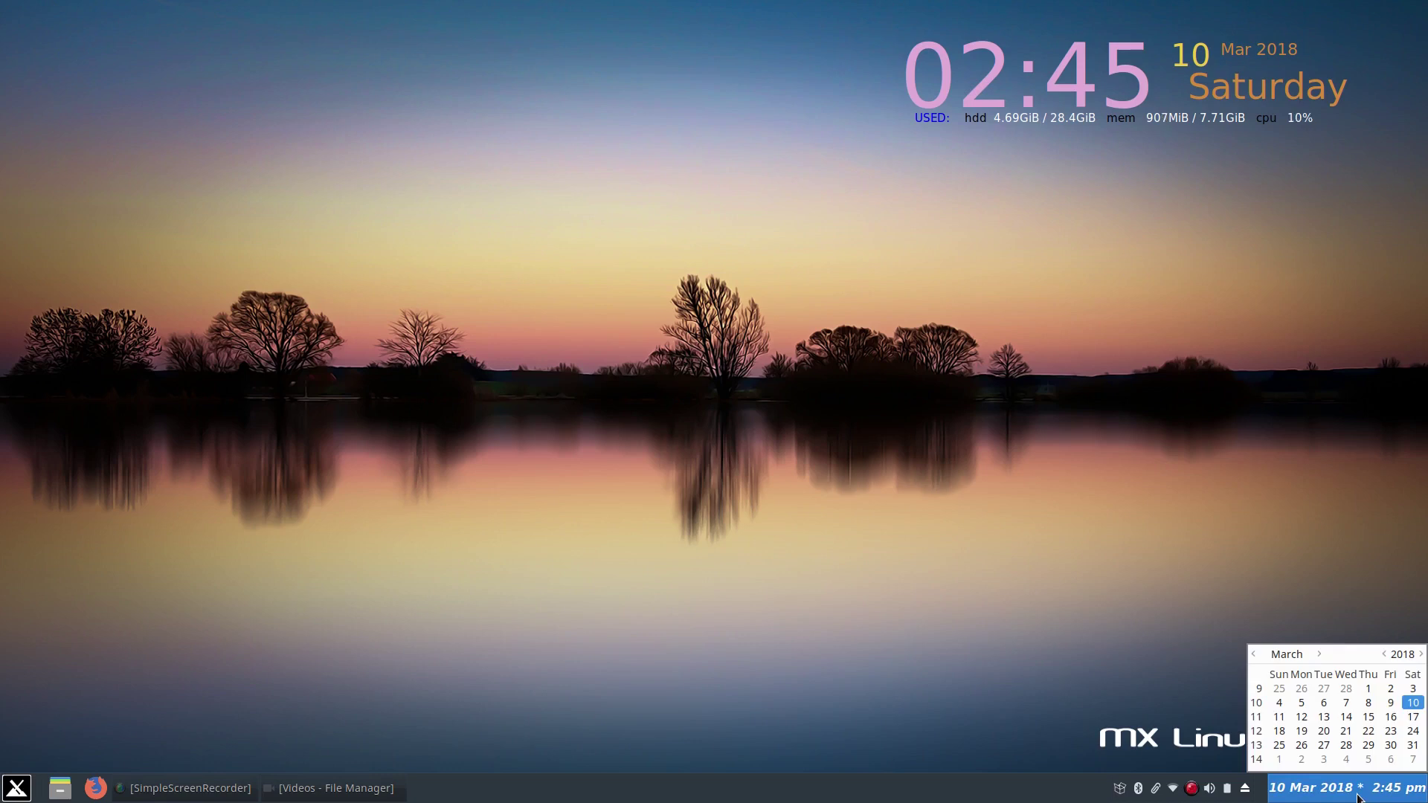
left_click(1357, 794)
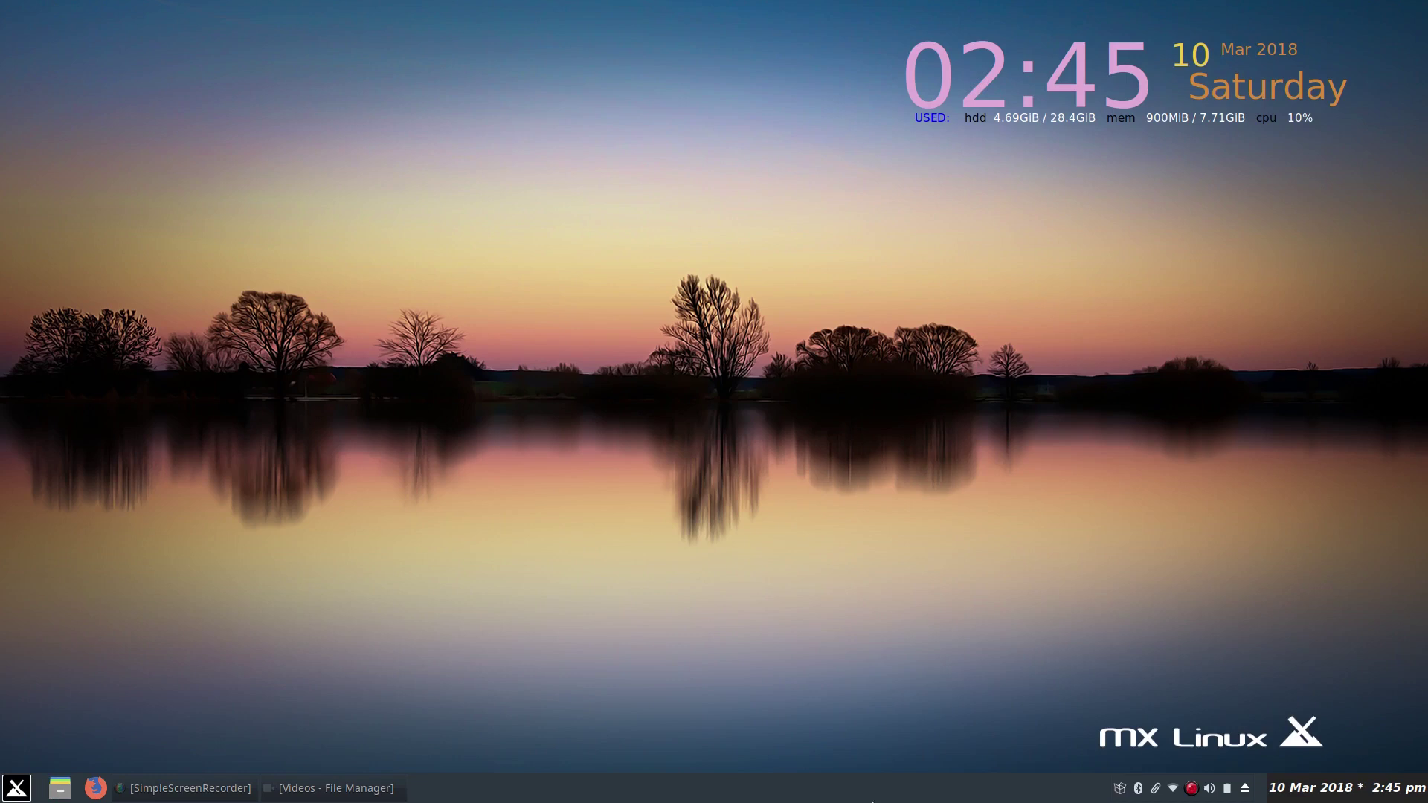
left_click(1326, 796)
left_click(1326, 796)
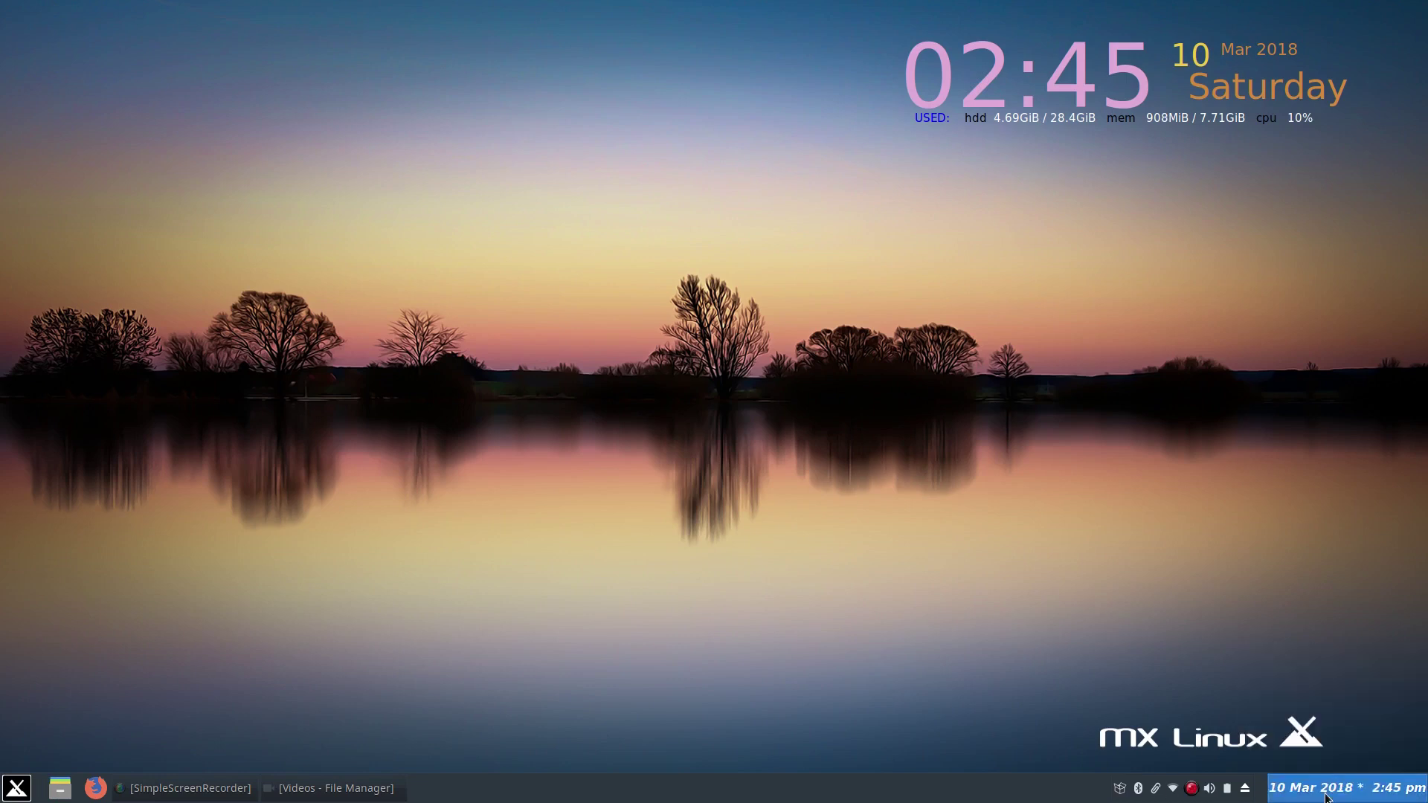
Browse the home and Documents folders in Thunar, close it, then bring up the desktop menu.
left_click(60, 787)
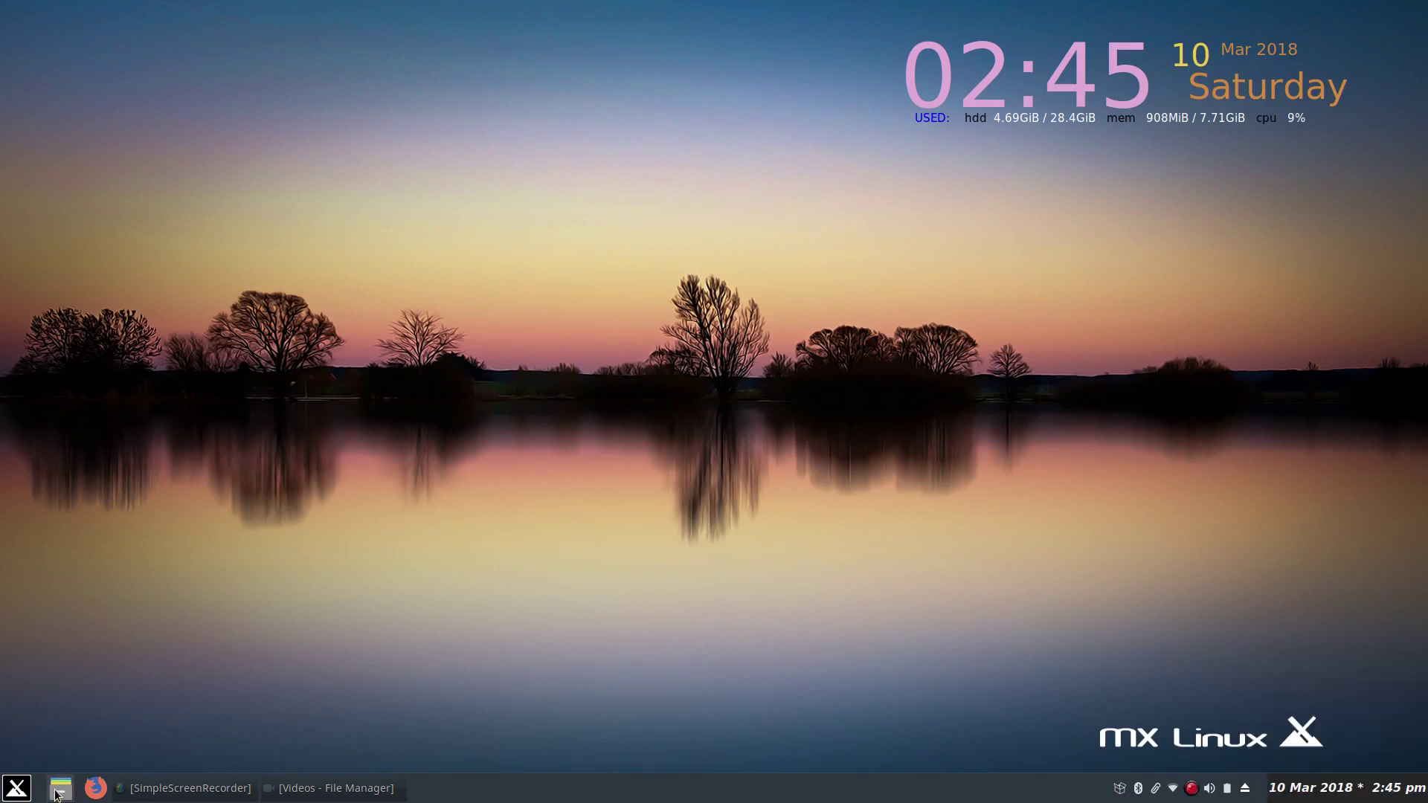
left_click_drag(260, 30, 675, 152)
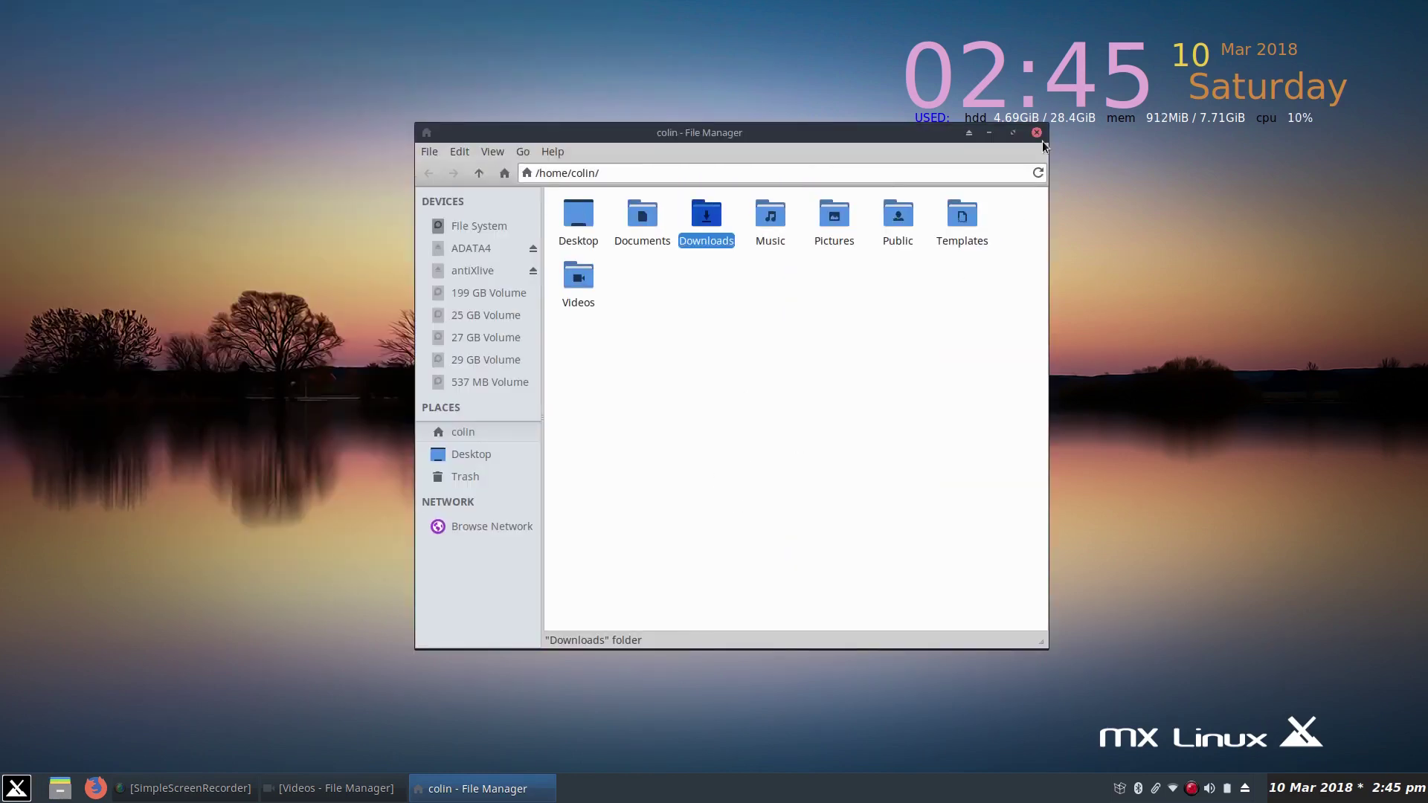
left_click(641, 231)
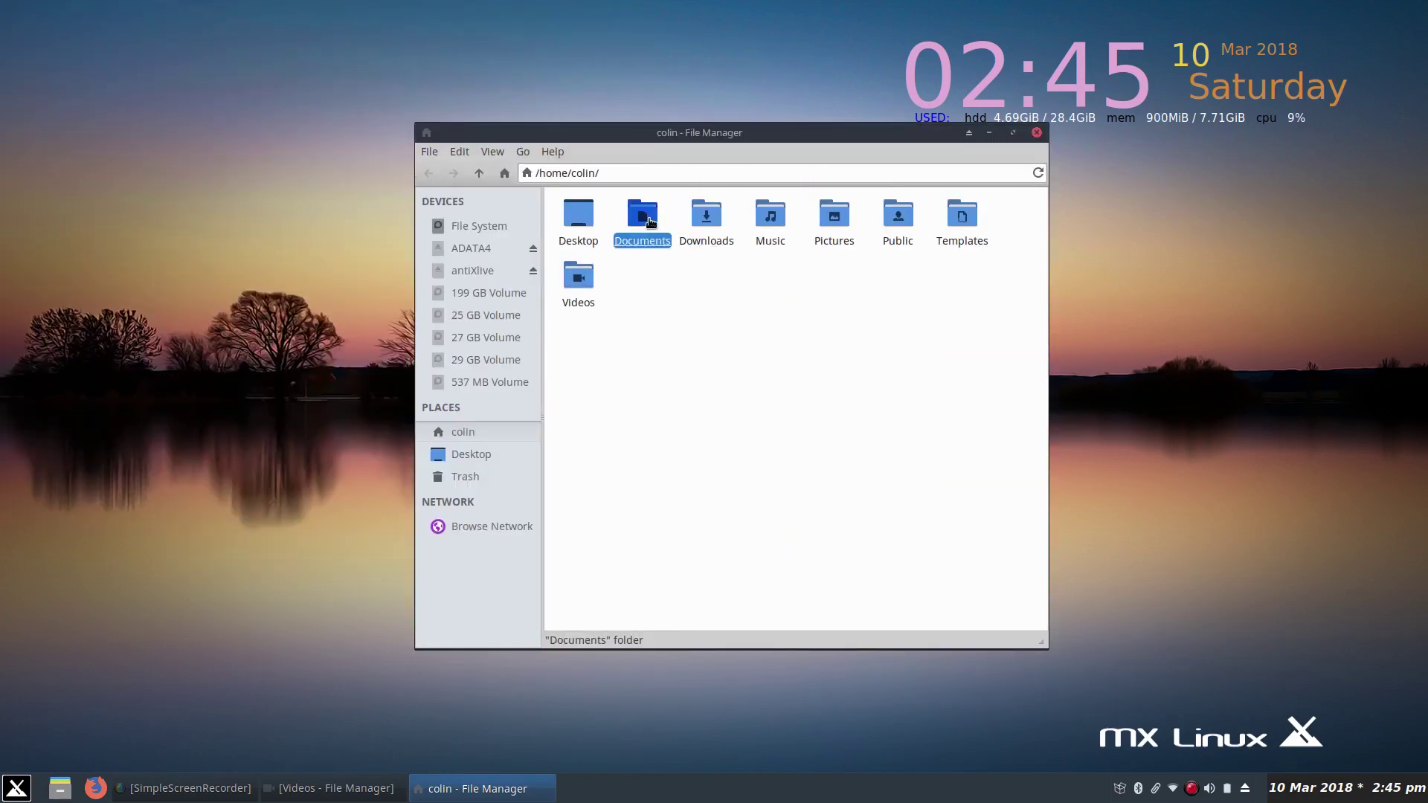
left_click(429, 173)
left_click(962, 217)
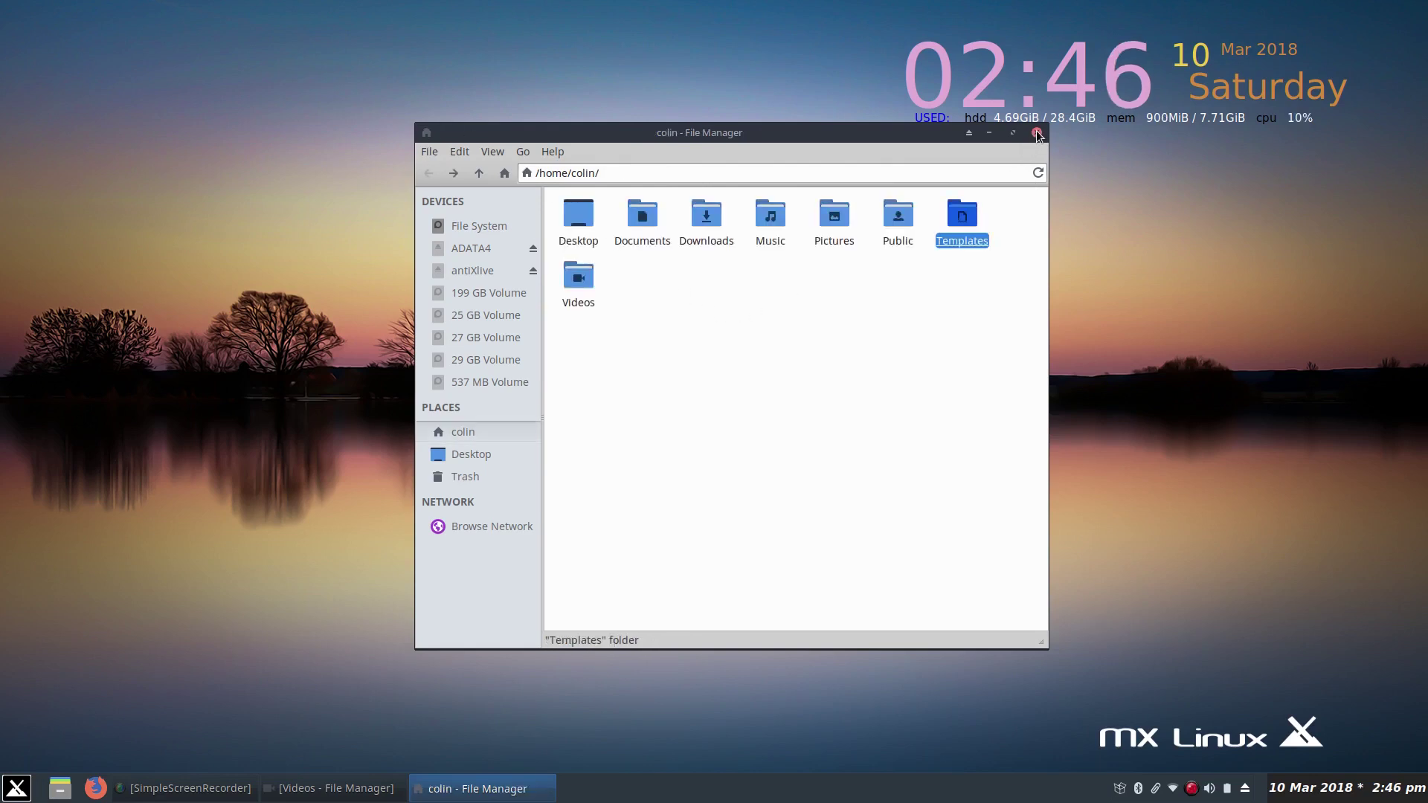
left_click(1037, 133)
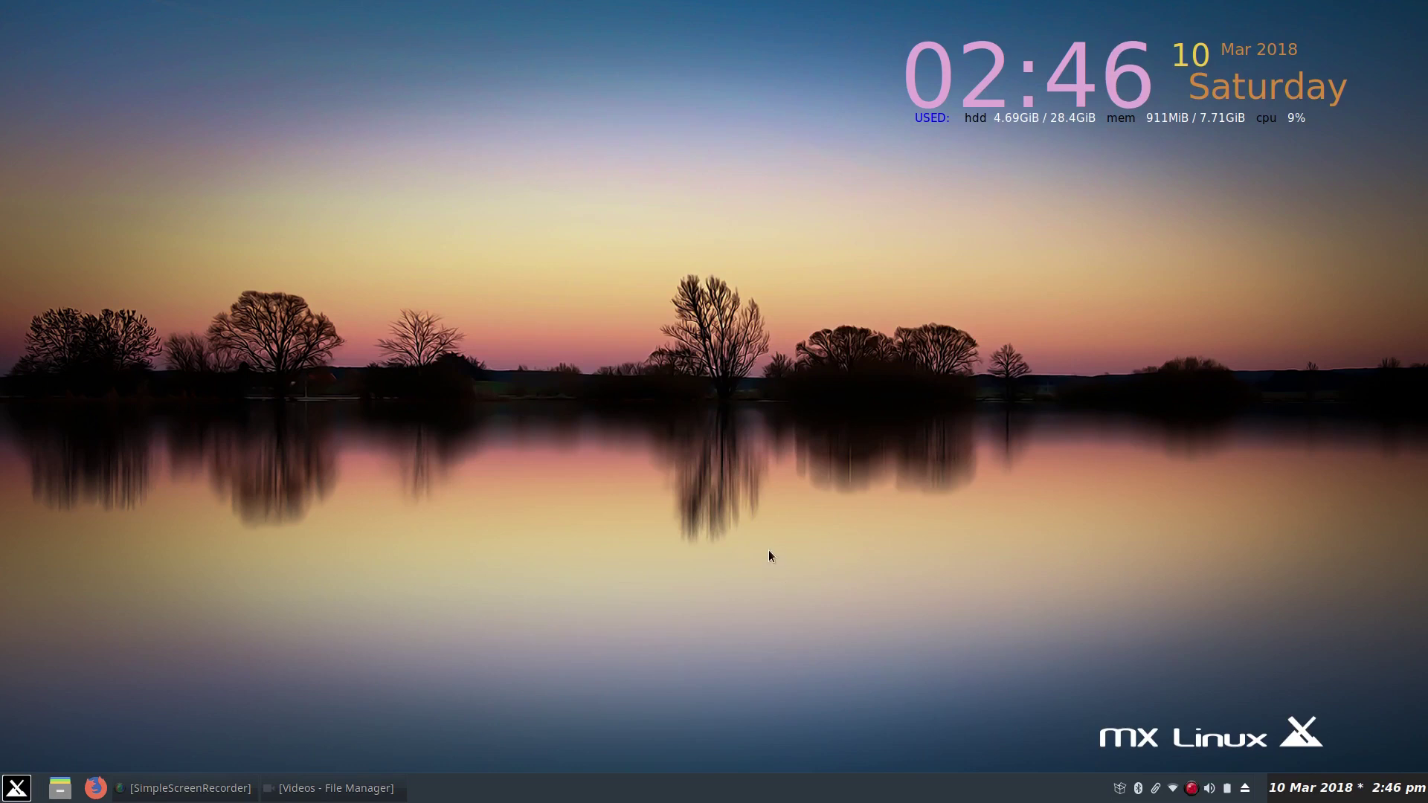
right_click(469, 344)
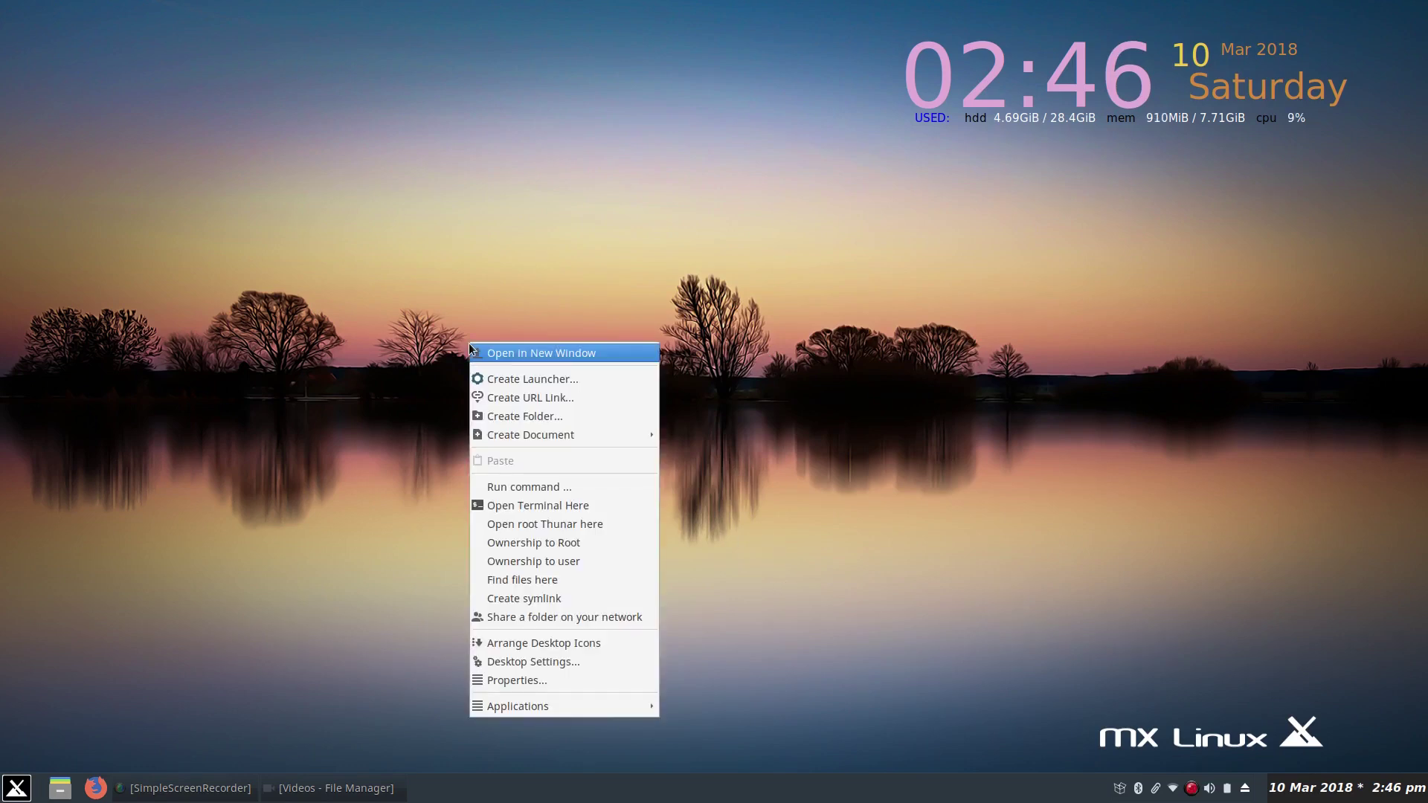
left_click(583, 405)
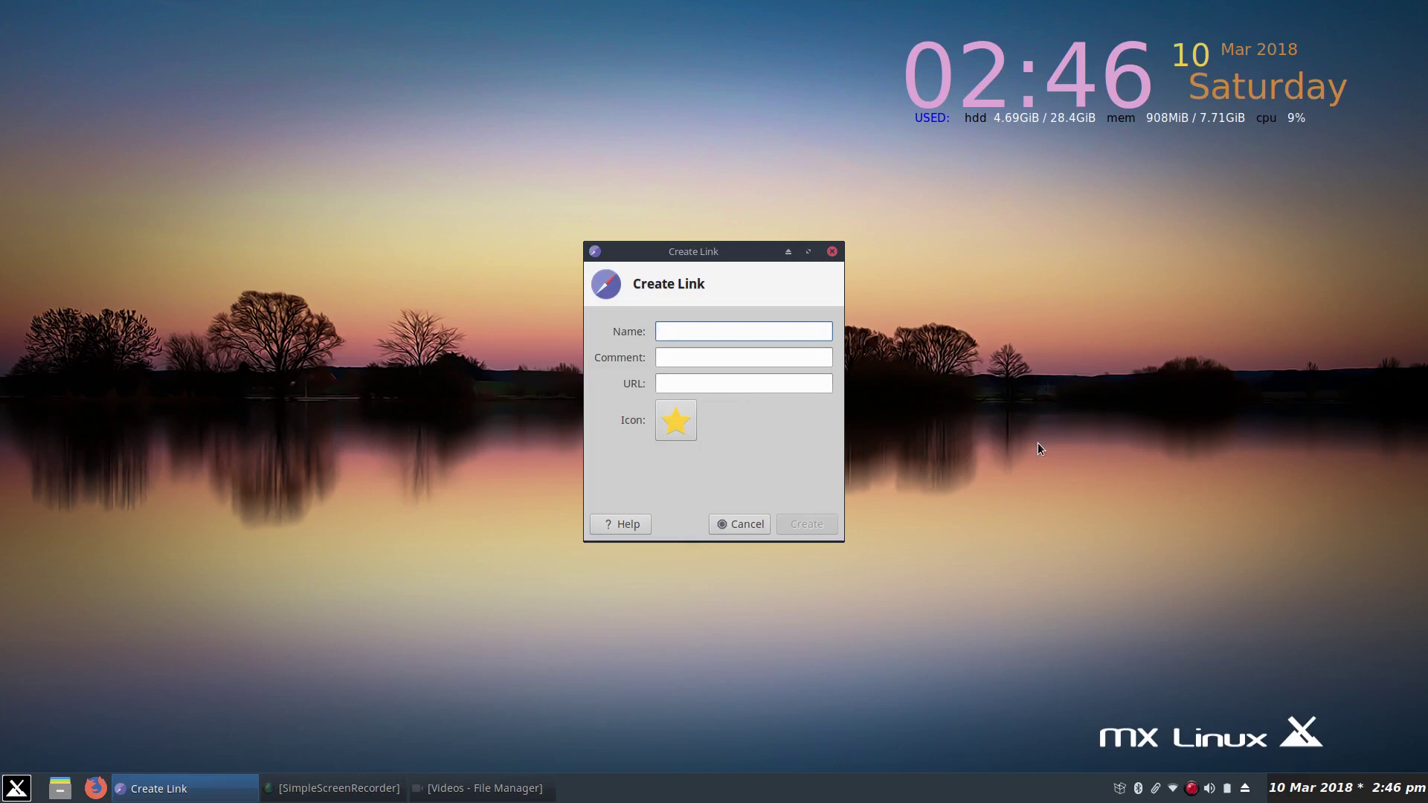
type("PLE")
left_click(702, 387)
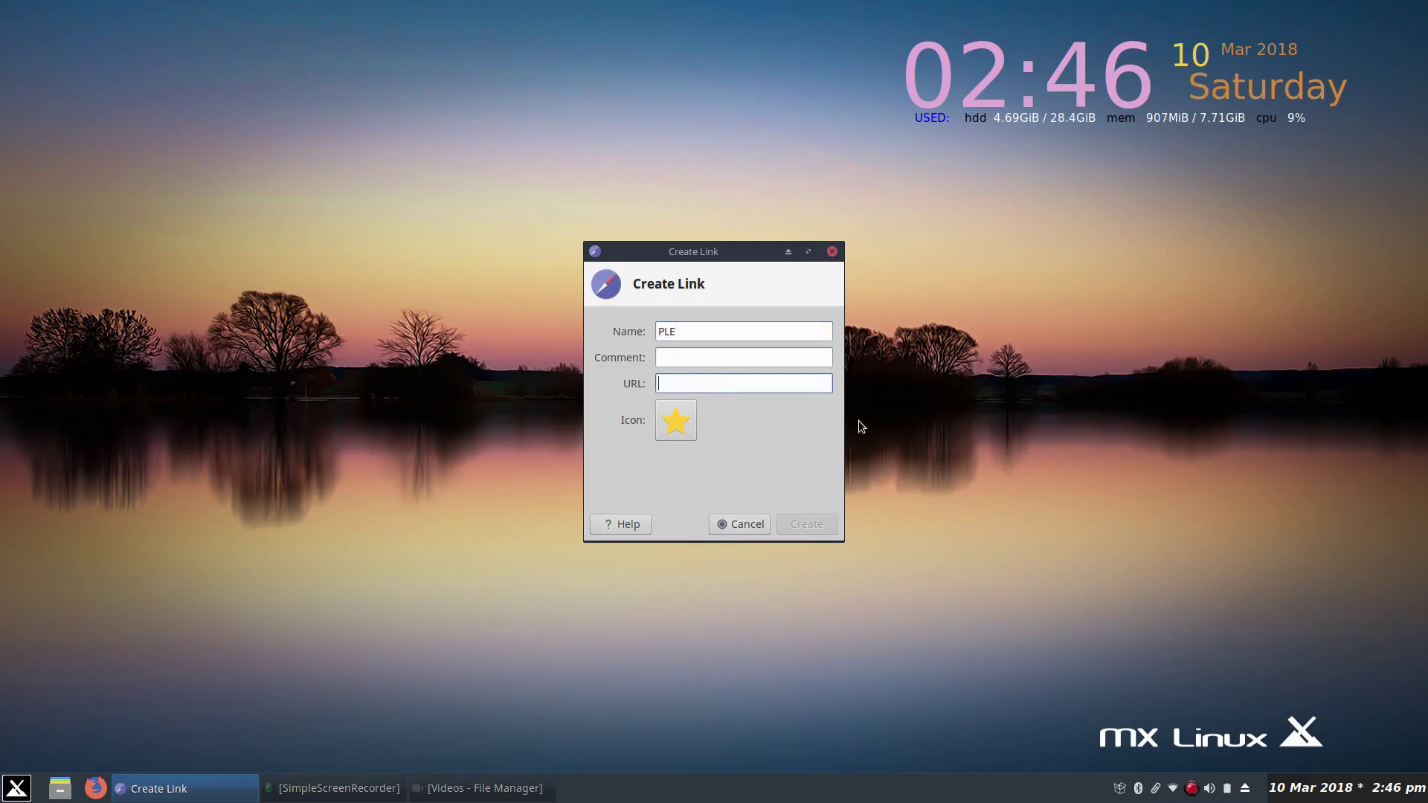
type("htt")
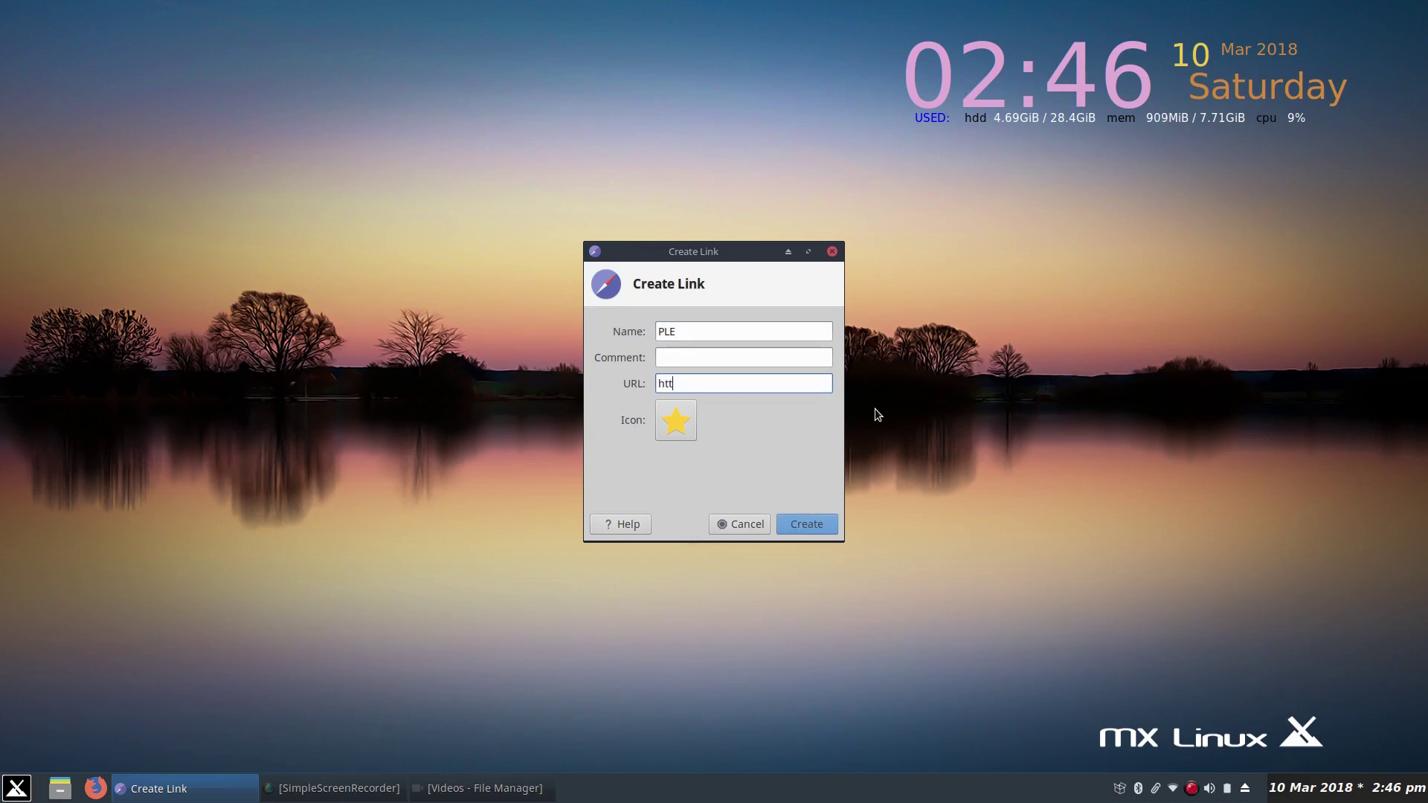
type("ps://www.ple.com.au")
left_click(91, 787)
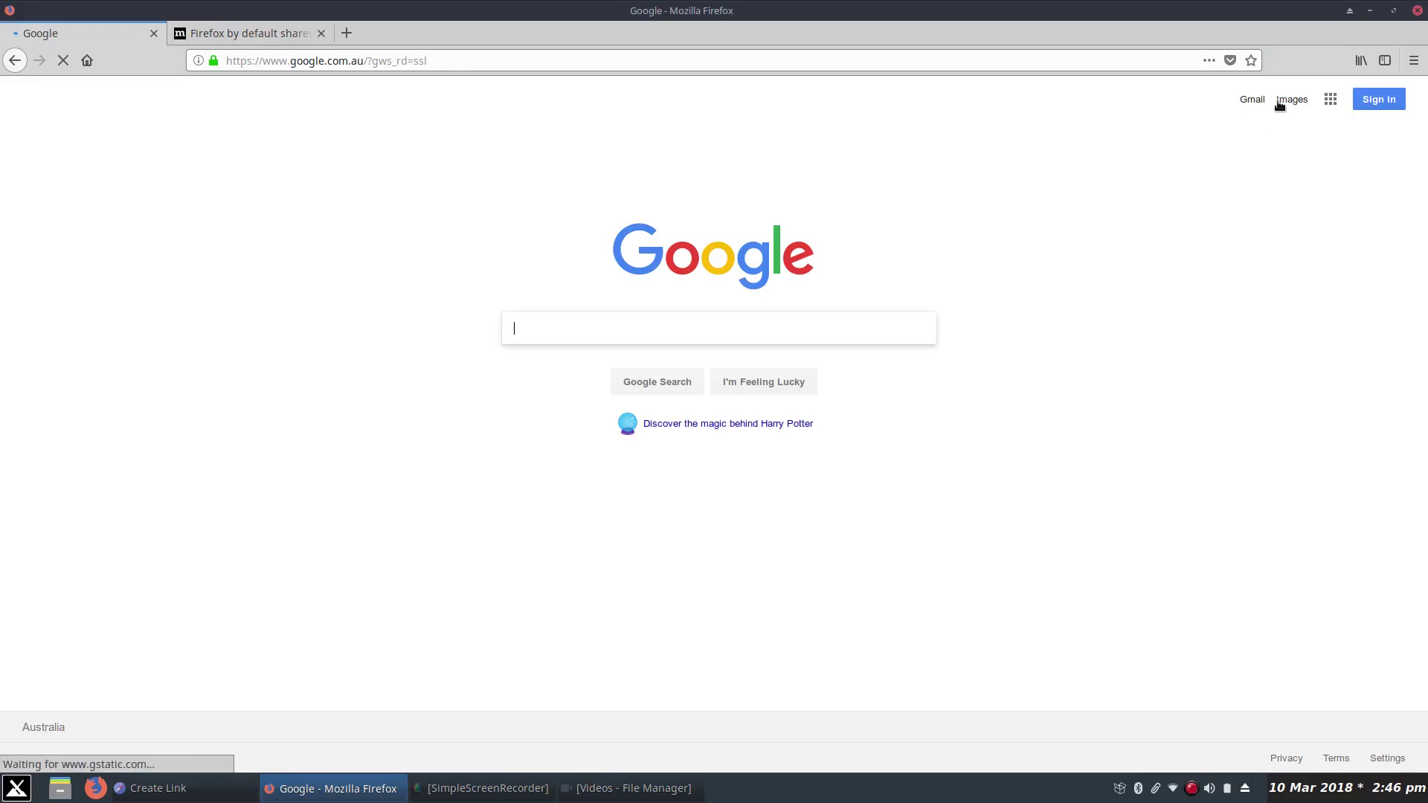
left_click(1279, 99)
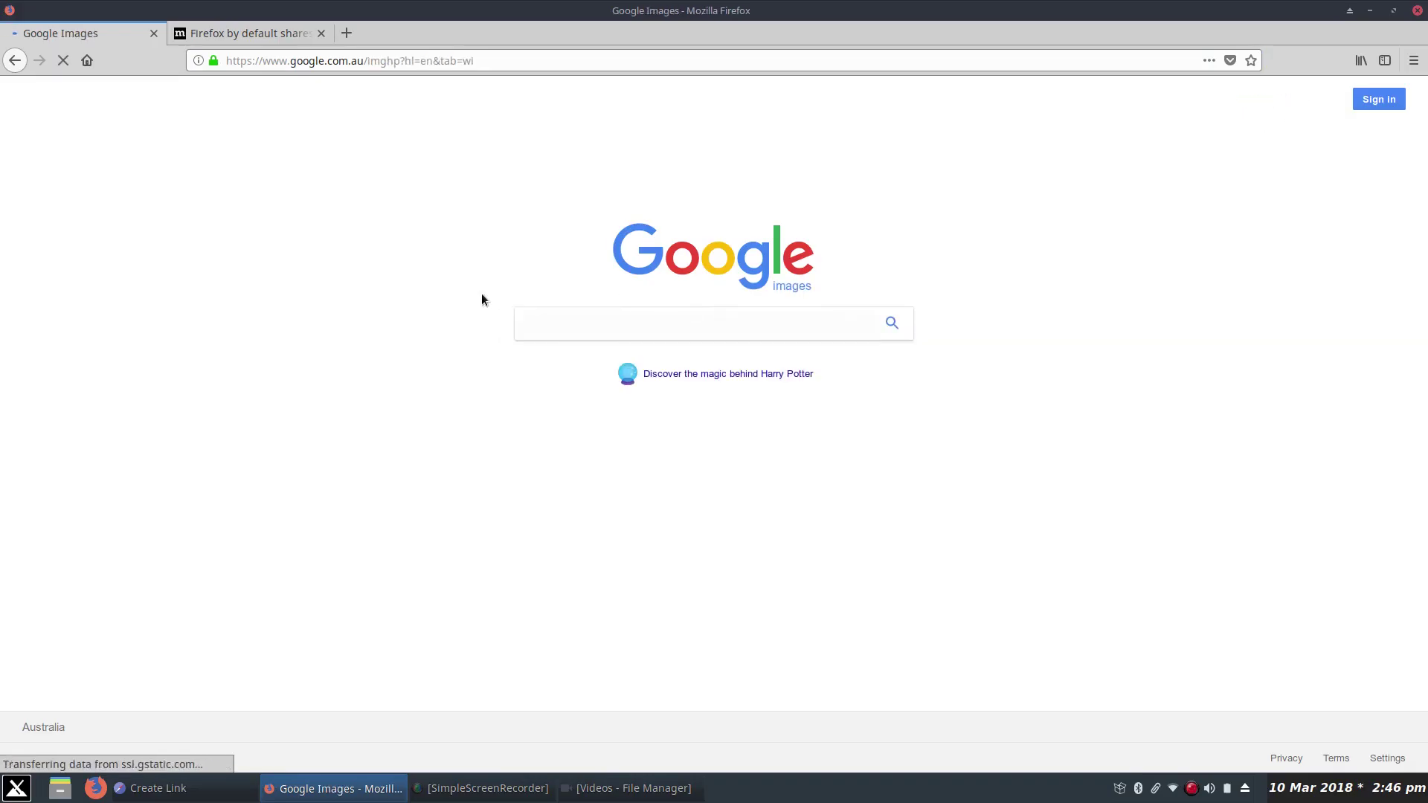
Search Google Images for 'ple computers icon png' and open the PLE Computers logo.
type("ple")
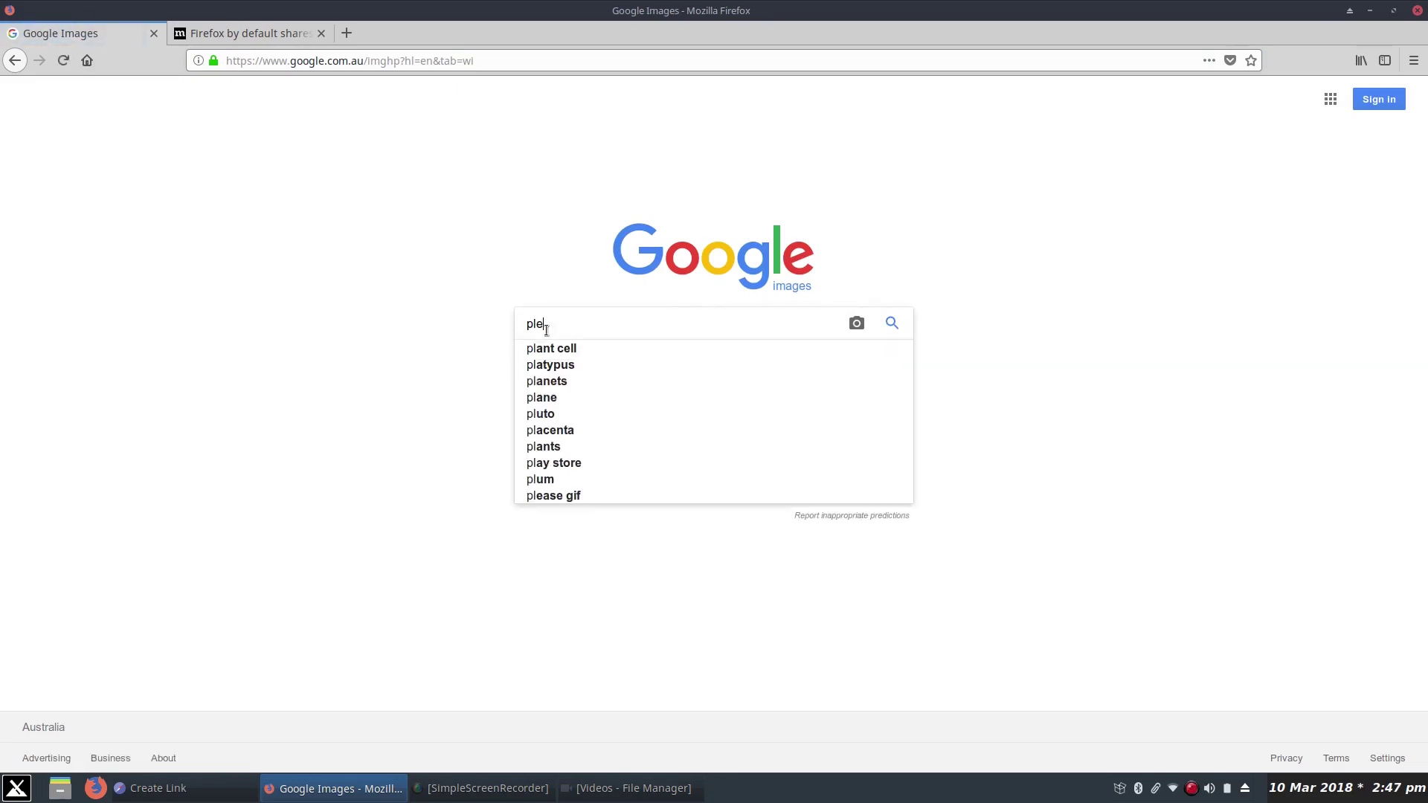
type(" icon png")
key("Return")
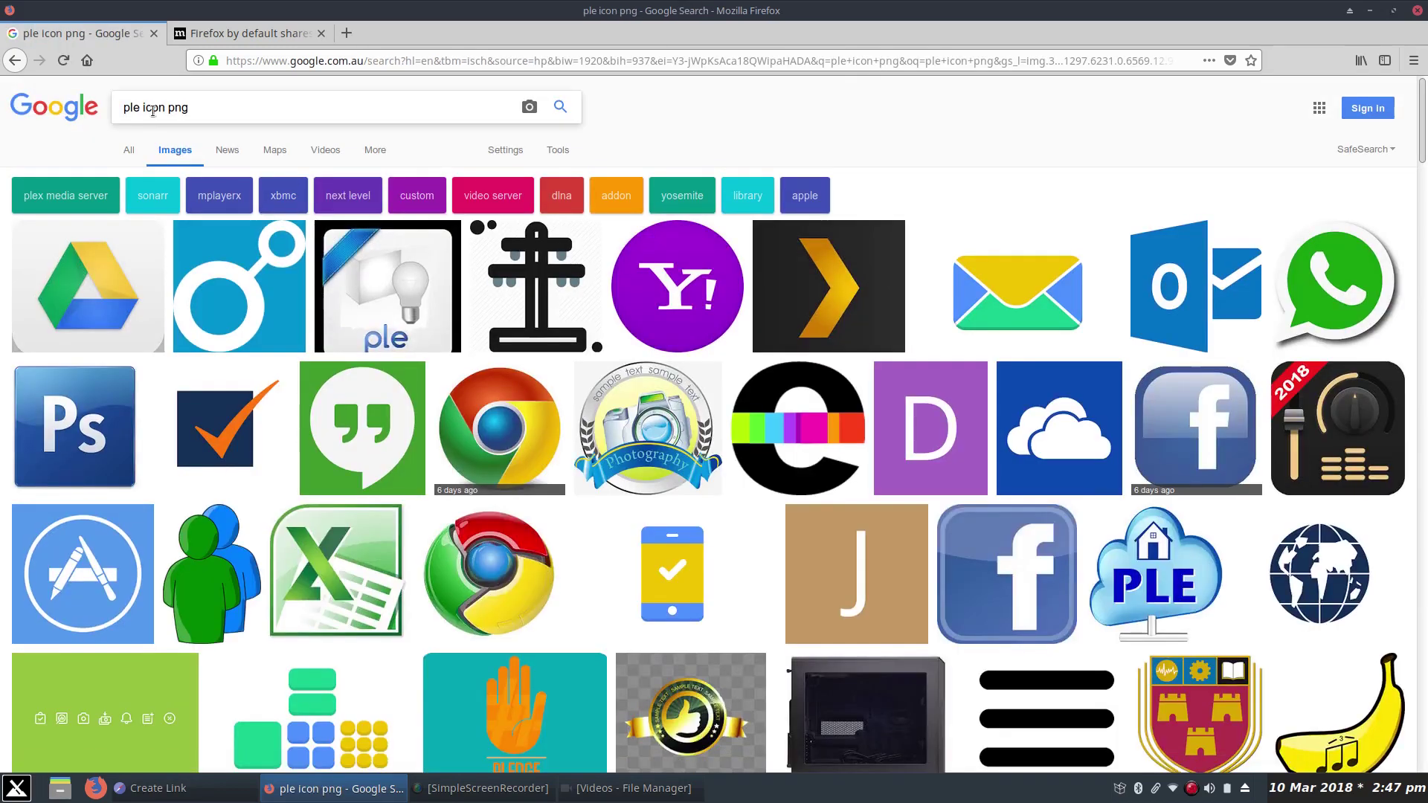
type("compu")
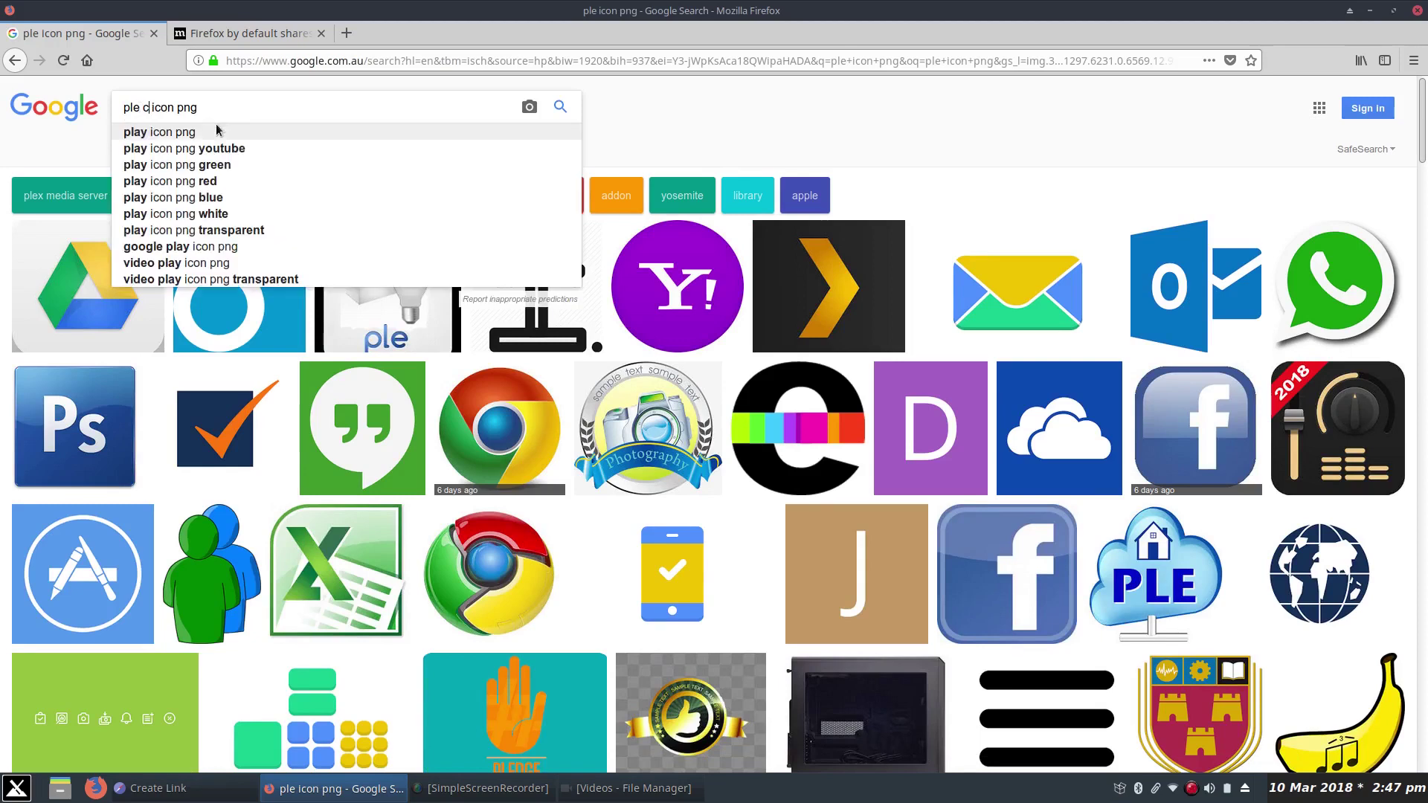
type("ter")
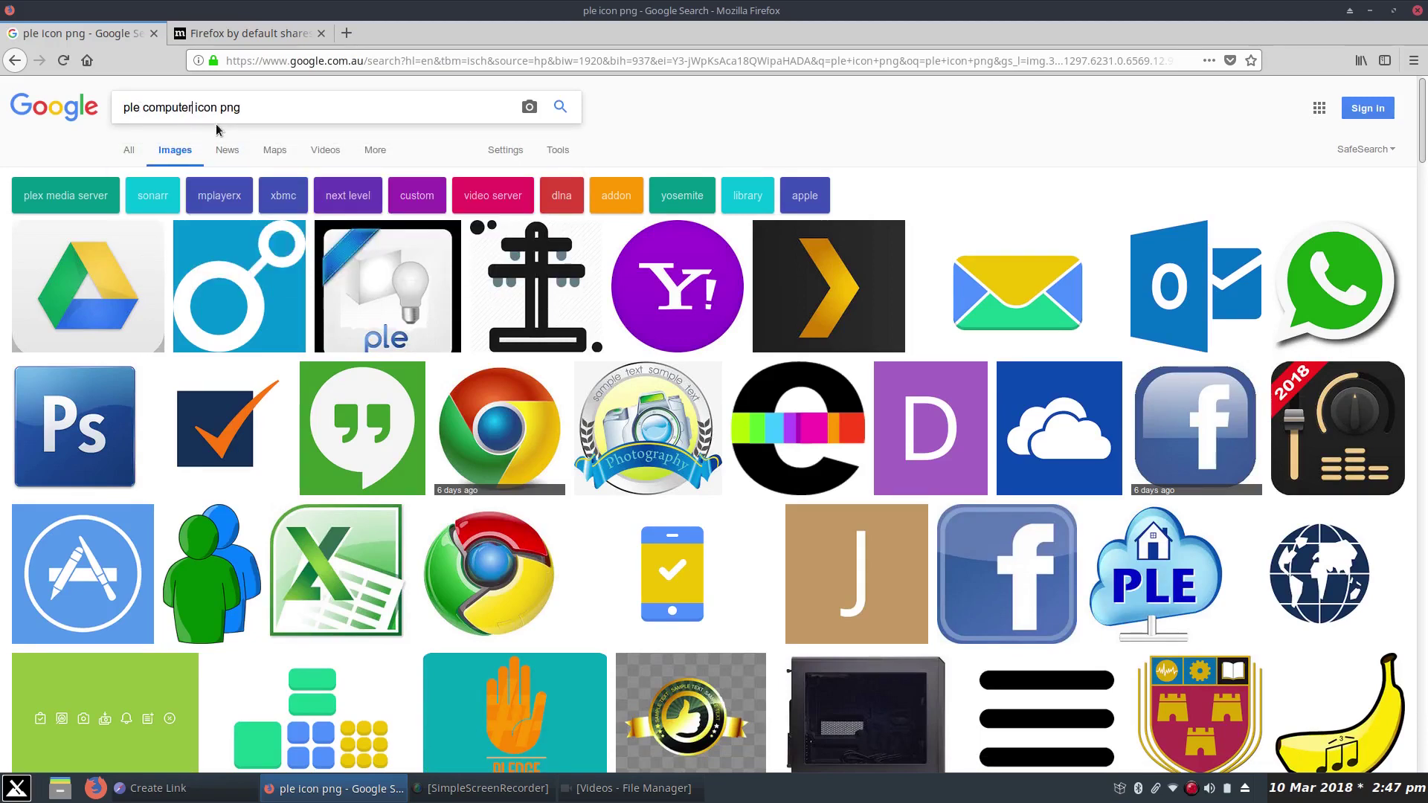
key("Return")
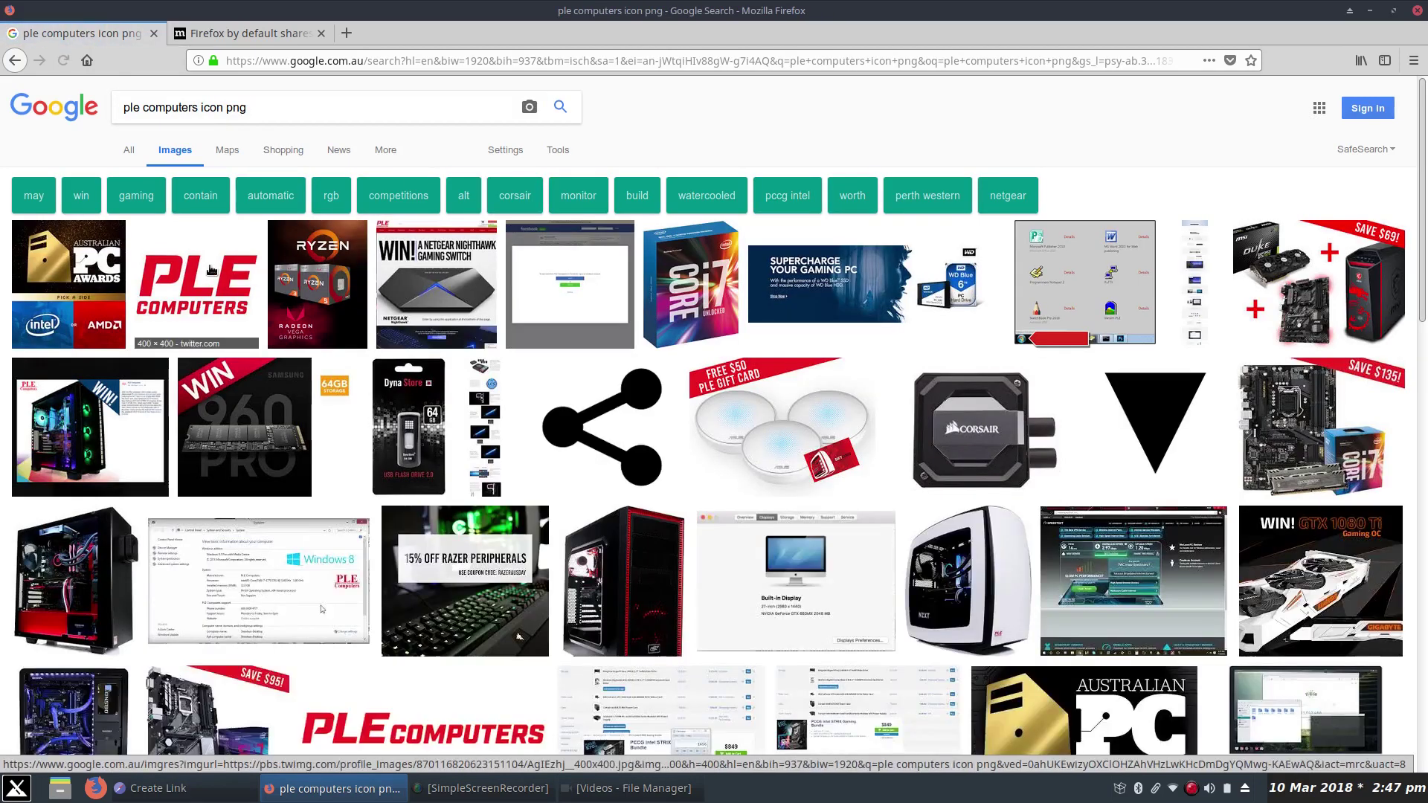
left_click(197, 283)
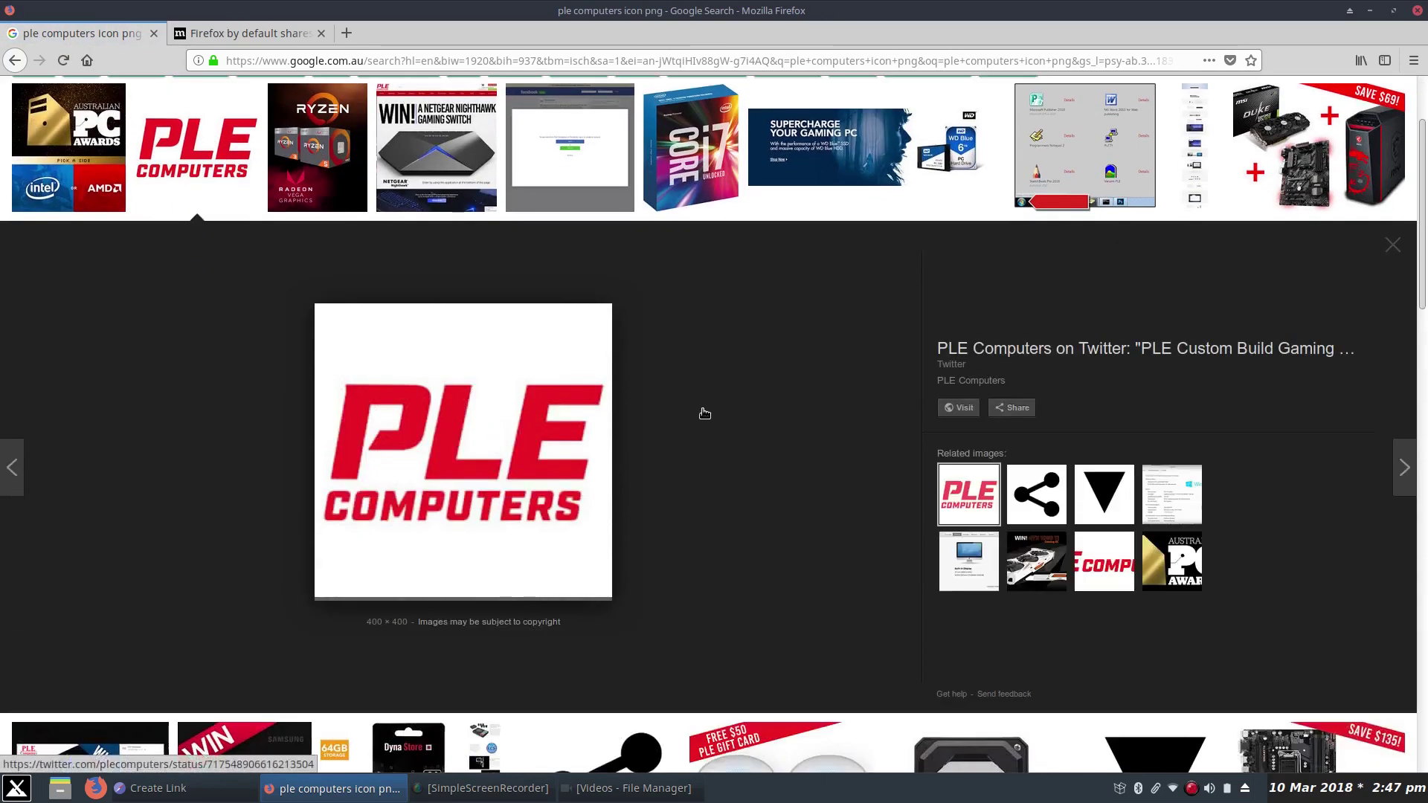
Save the logo image as PLE.jpg in the Pictures folder.
right_click(381, 432)
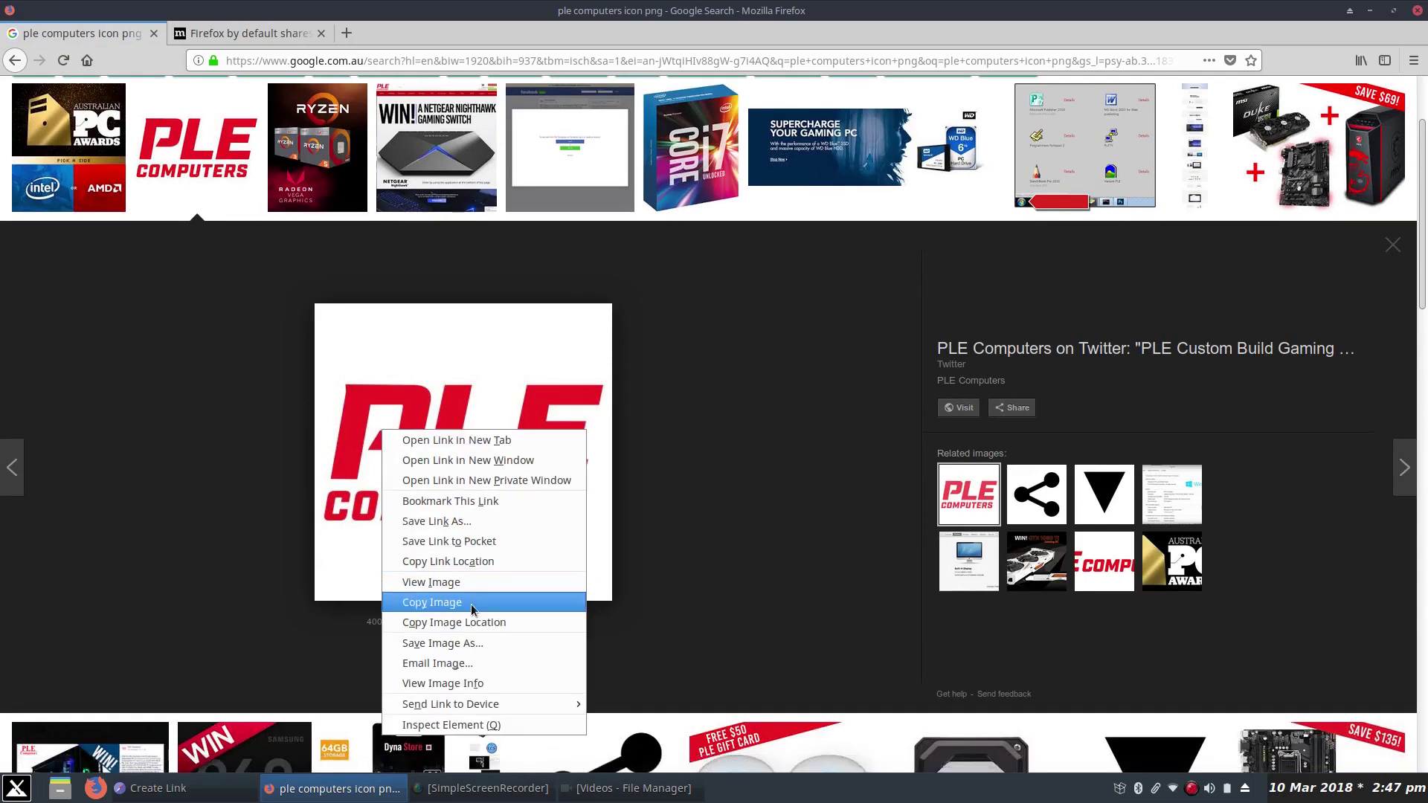
left_click(446, 643)
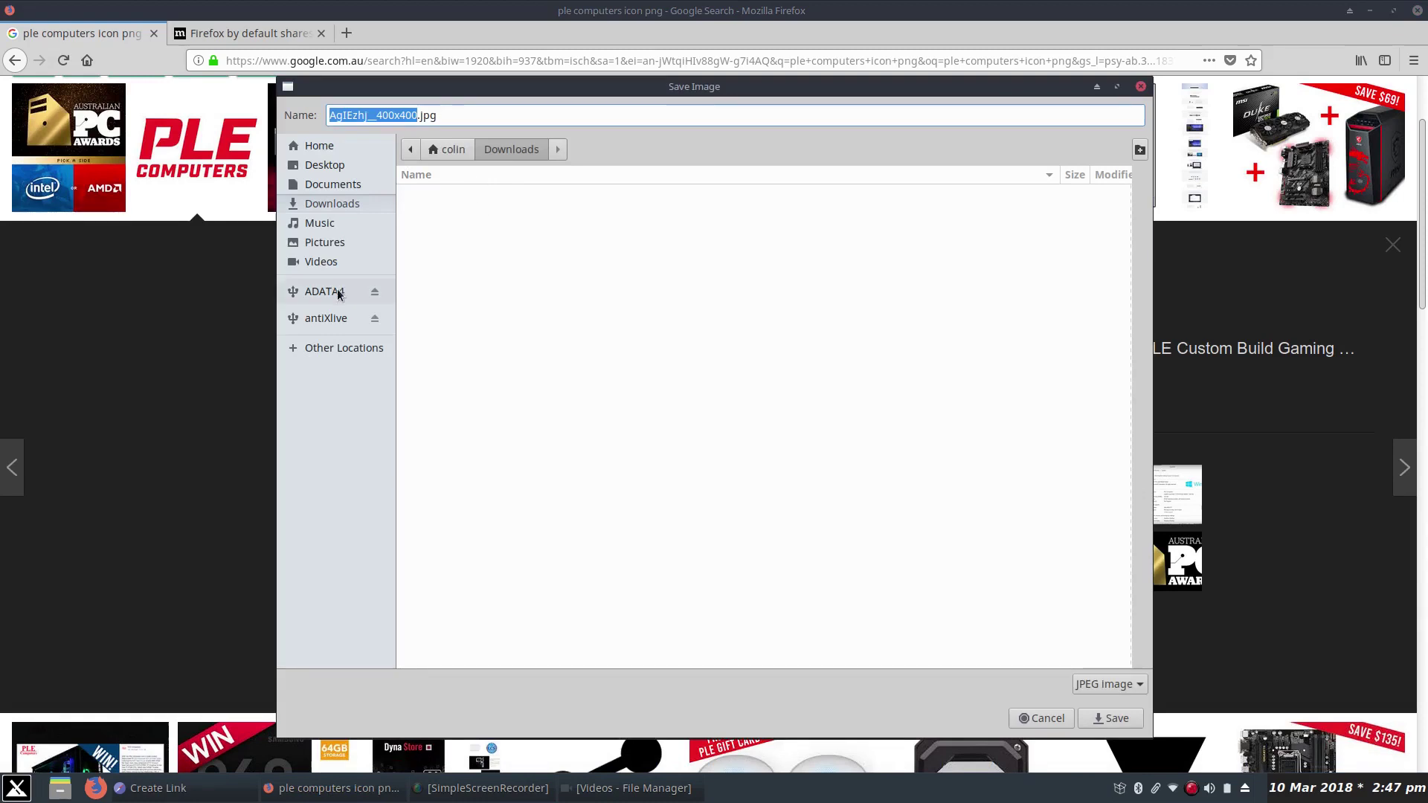
left_click(331, 245)
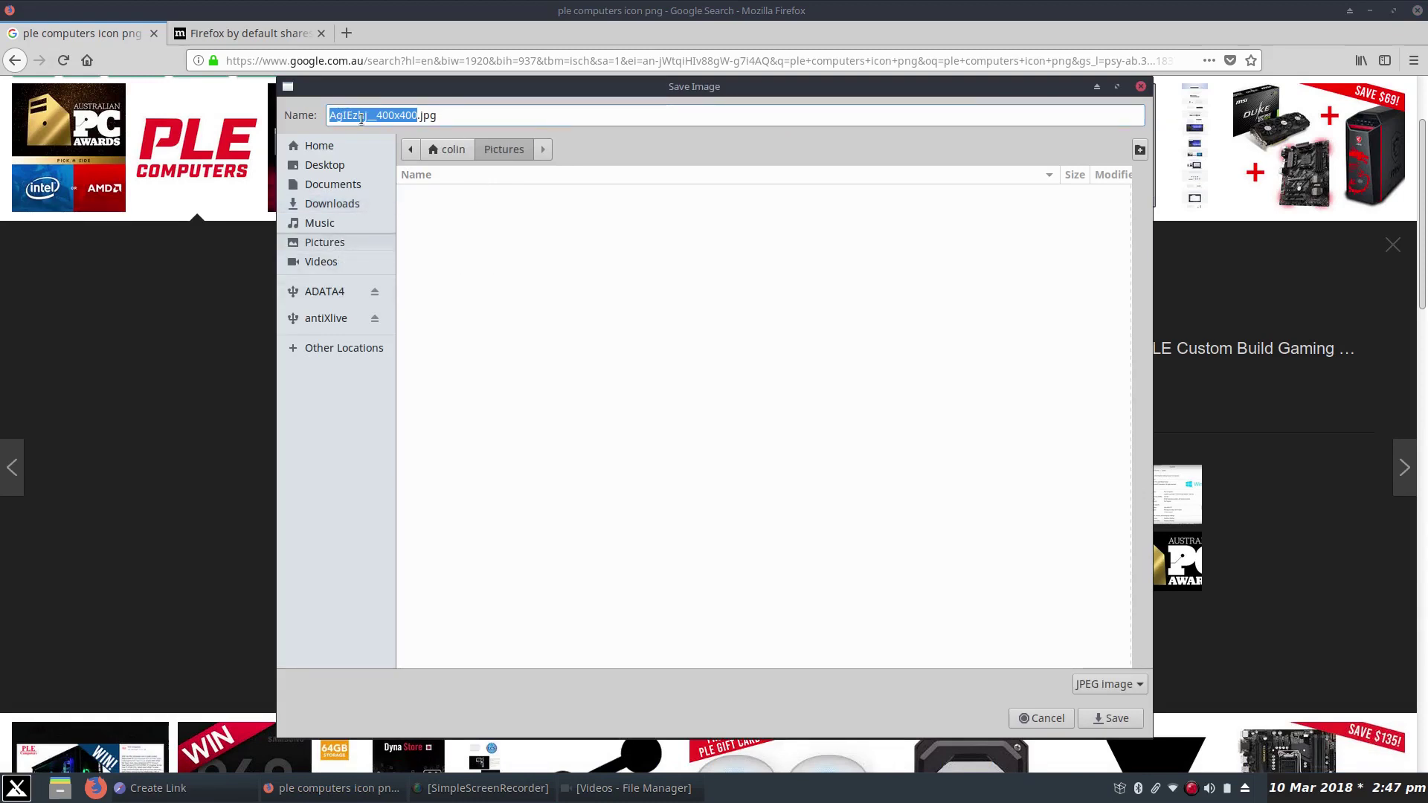
type("PLE")
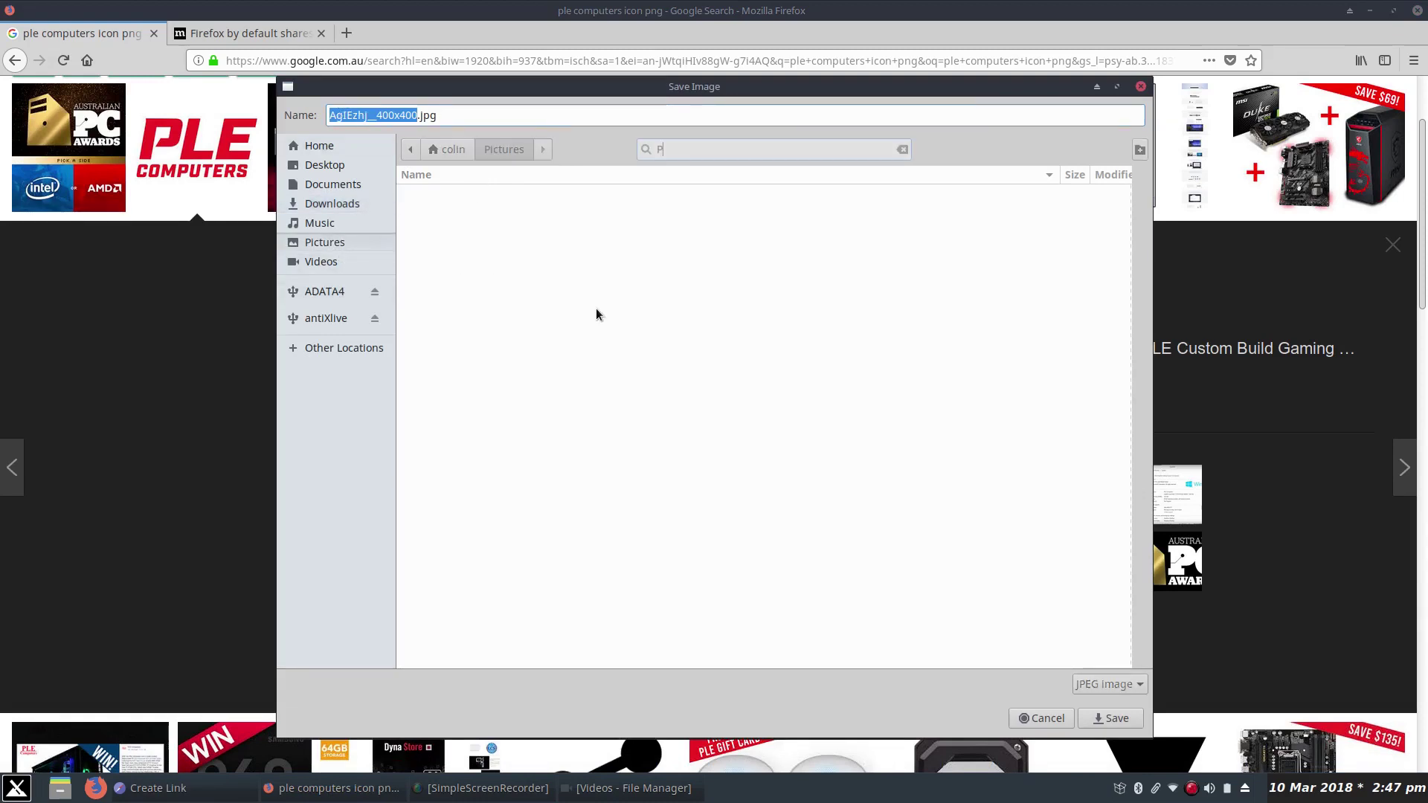
left_click(378, 115)
left_click_drag(418, 115, 325, 123)
left_click(350, 124)
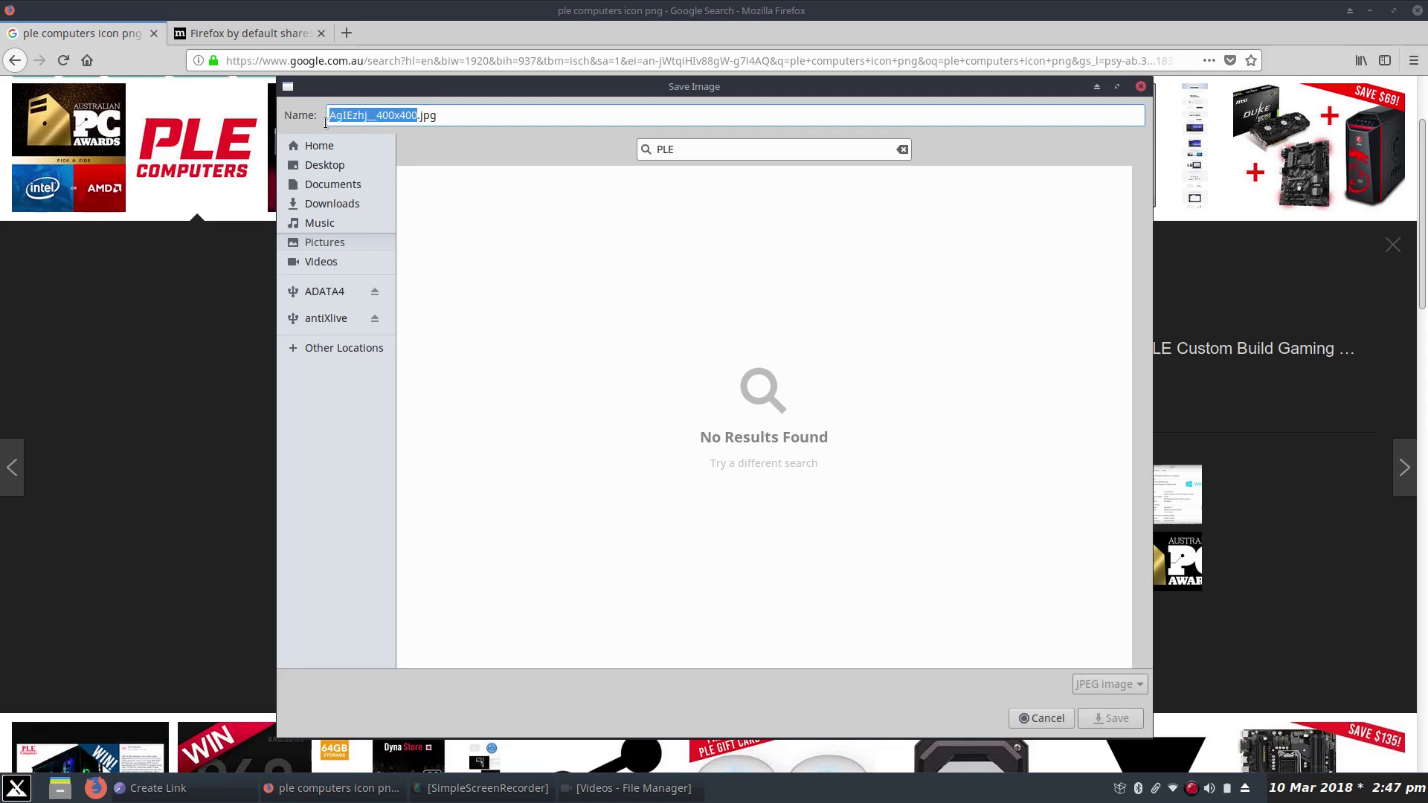
type("LE")
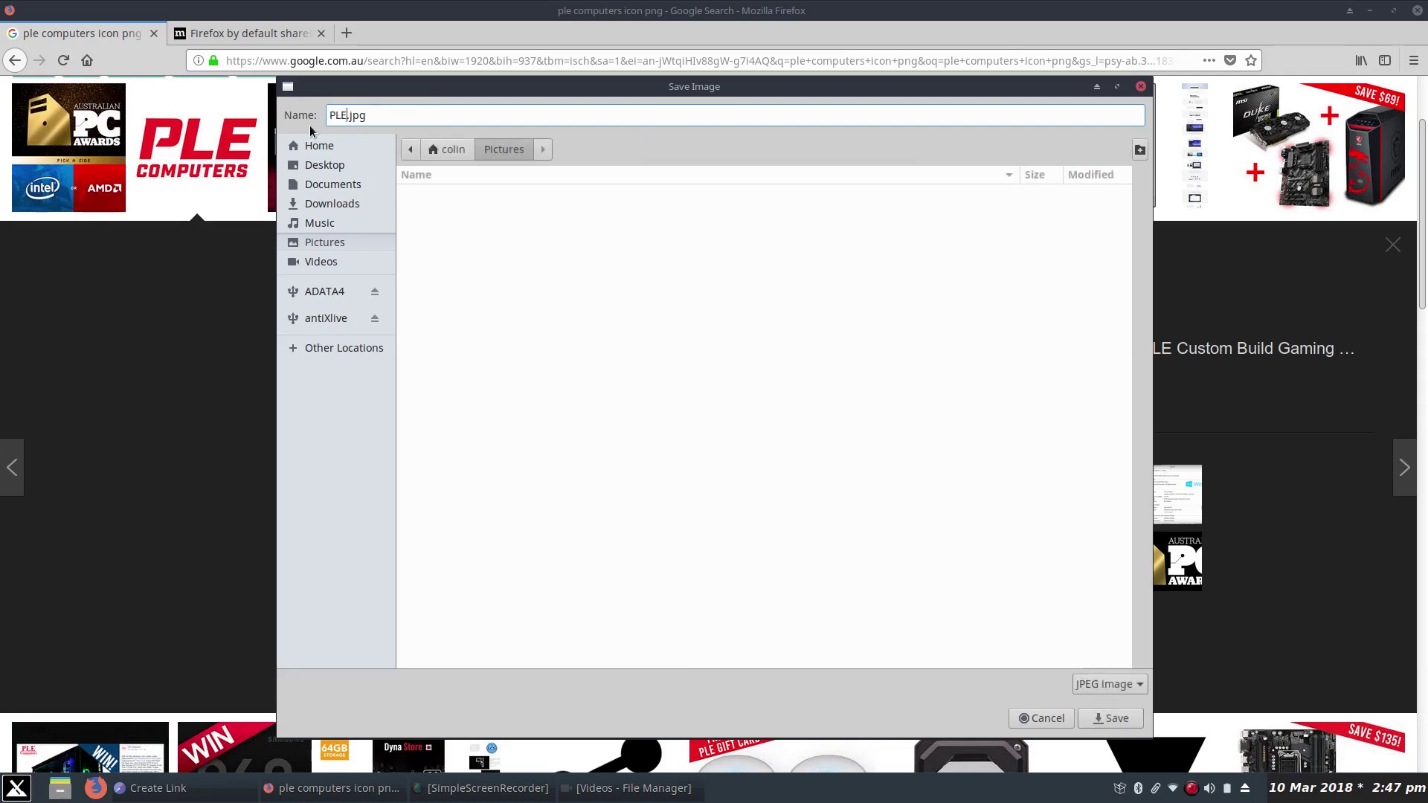
left_click(1092, 716)
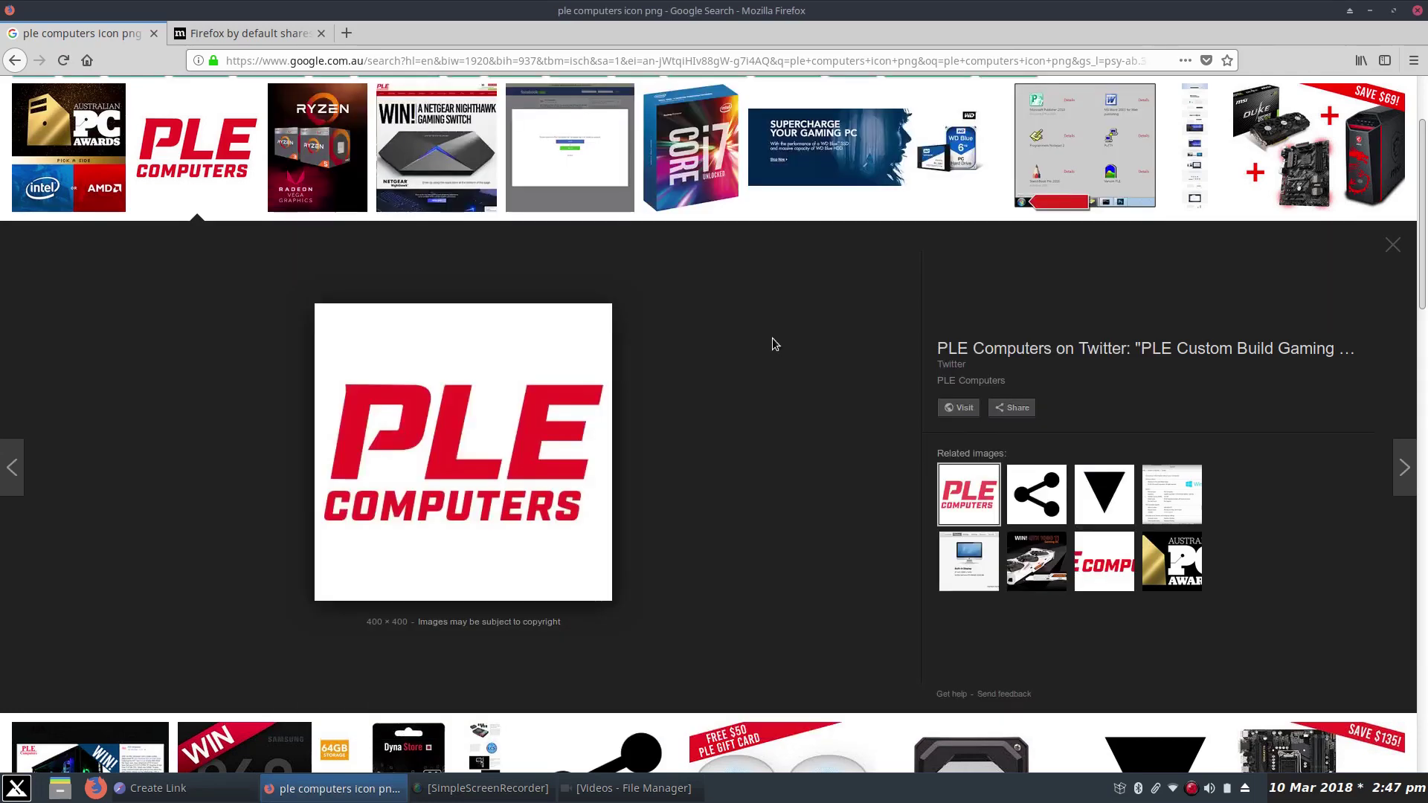
Use Pictures/PLE.jpg as the PLE link's icon and create the link on the desktop.
left_click(1370, 11)
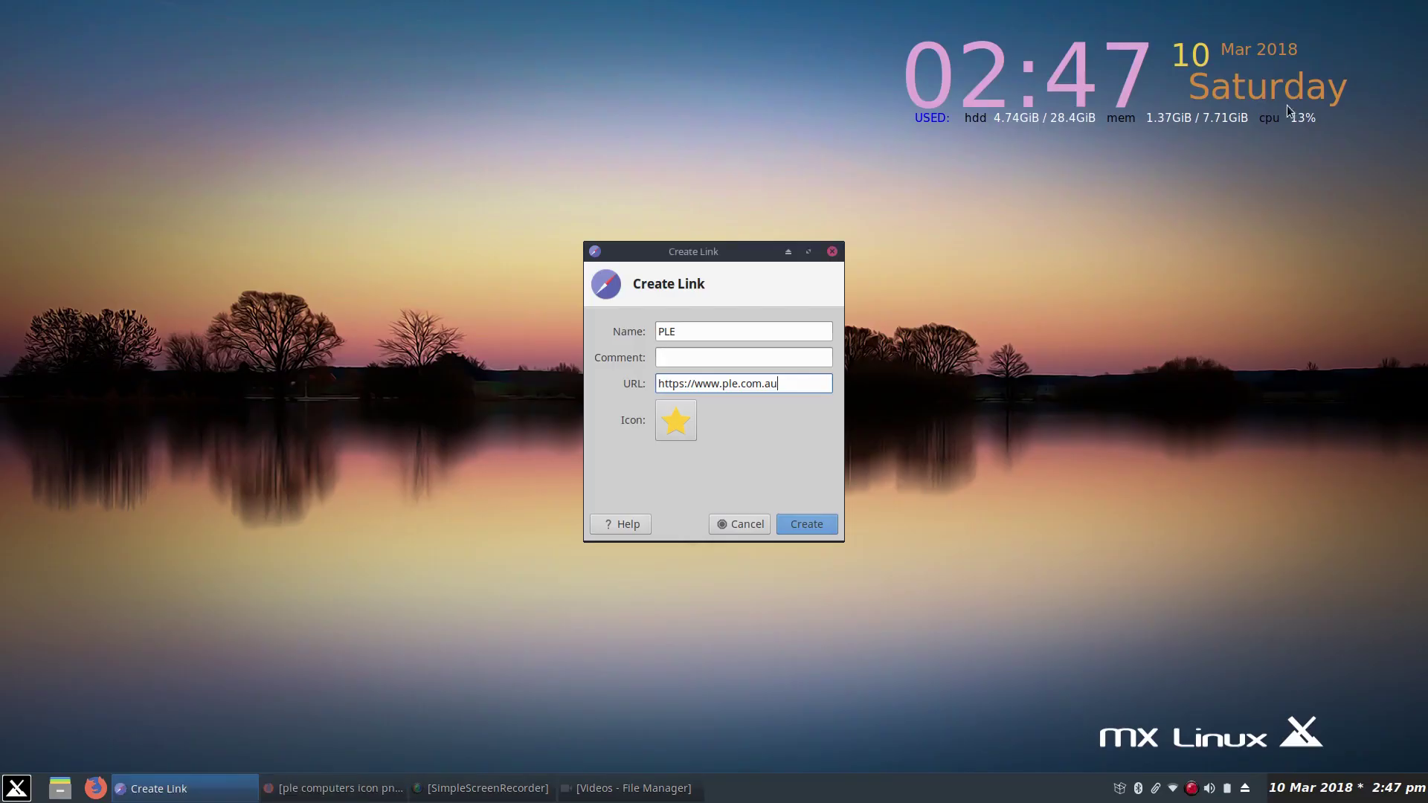
left_click(696, 421)
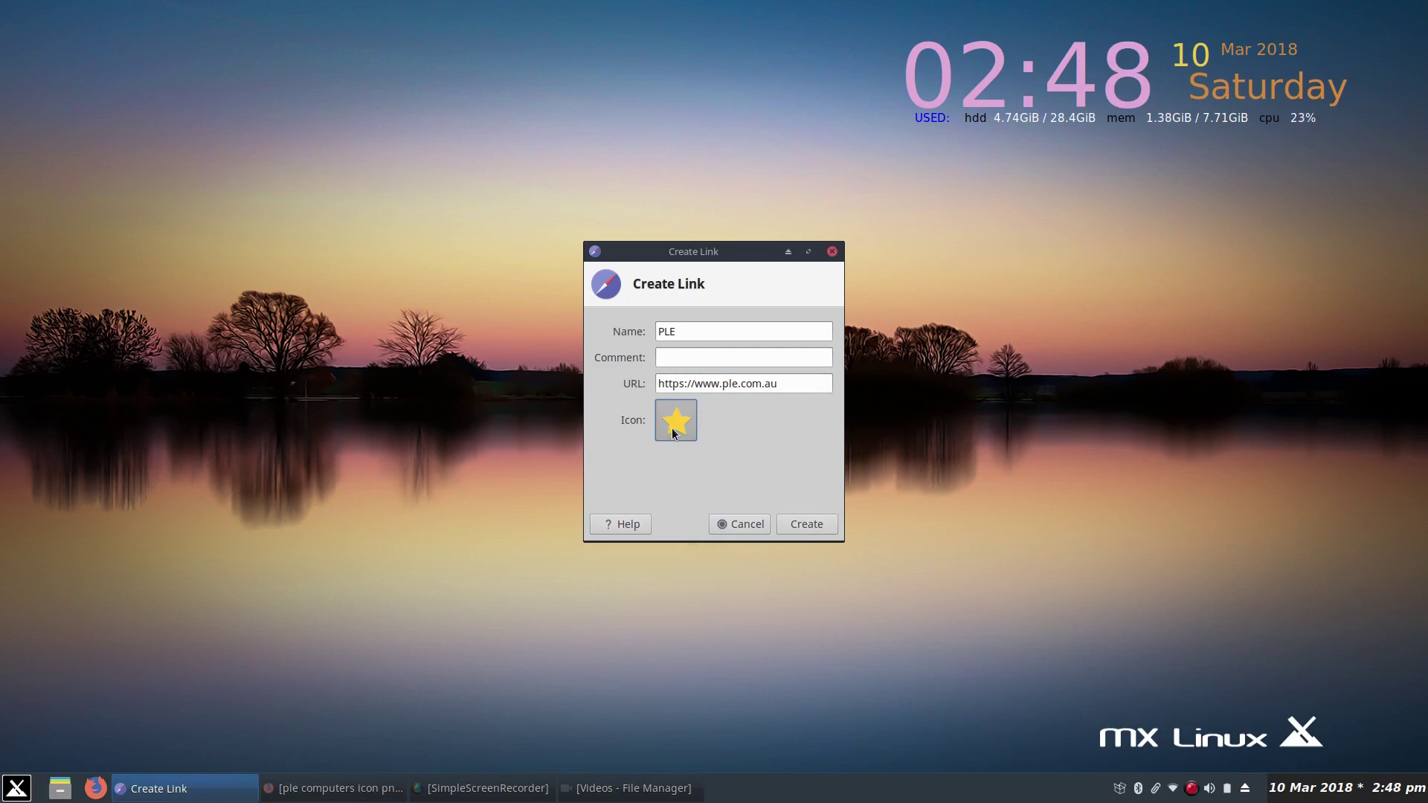
left_click(674, 434)
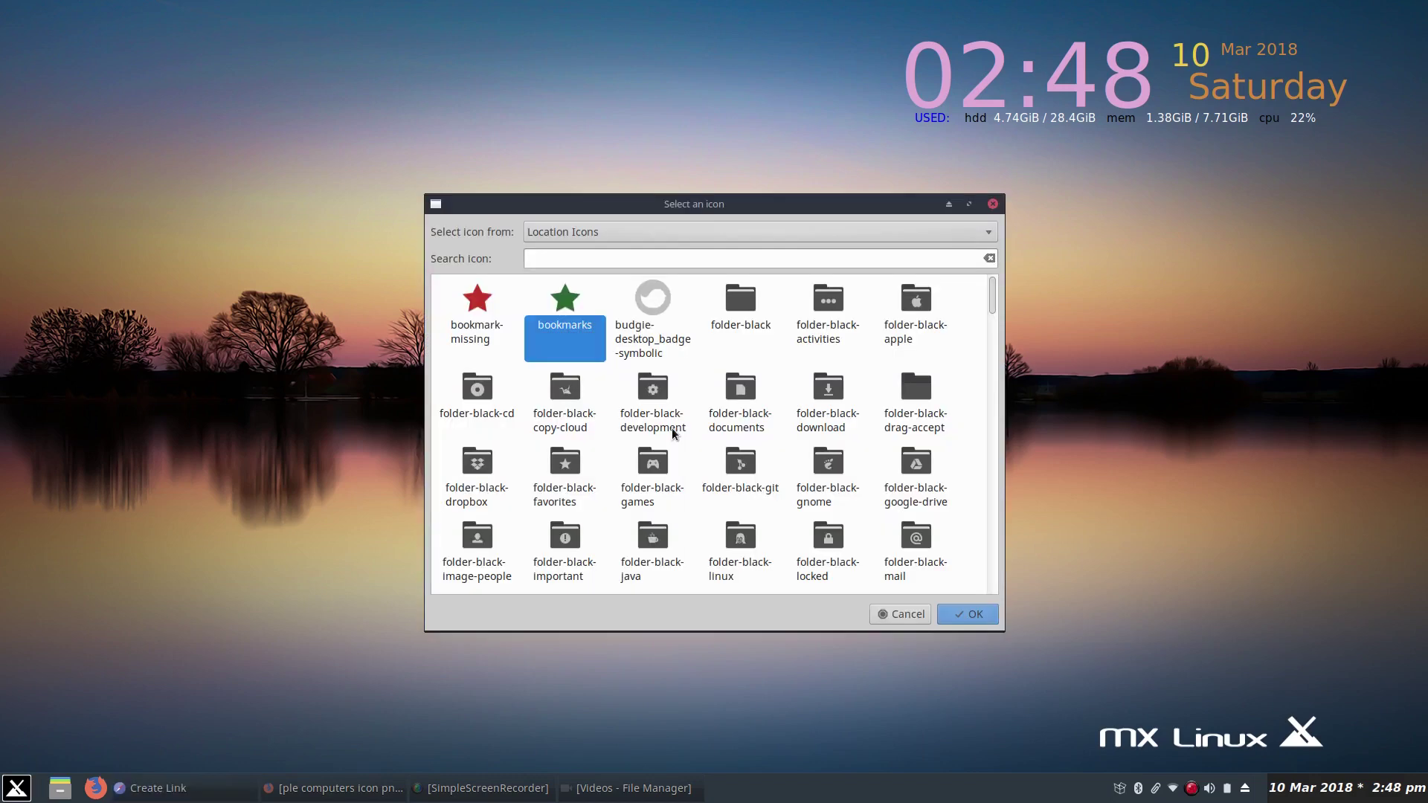
left_click(604, 231)
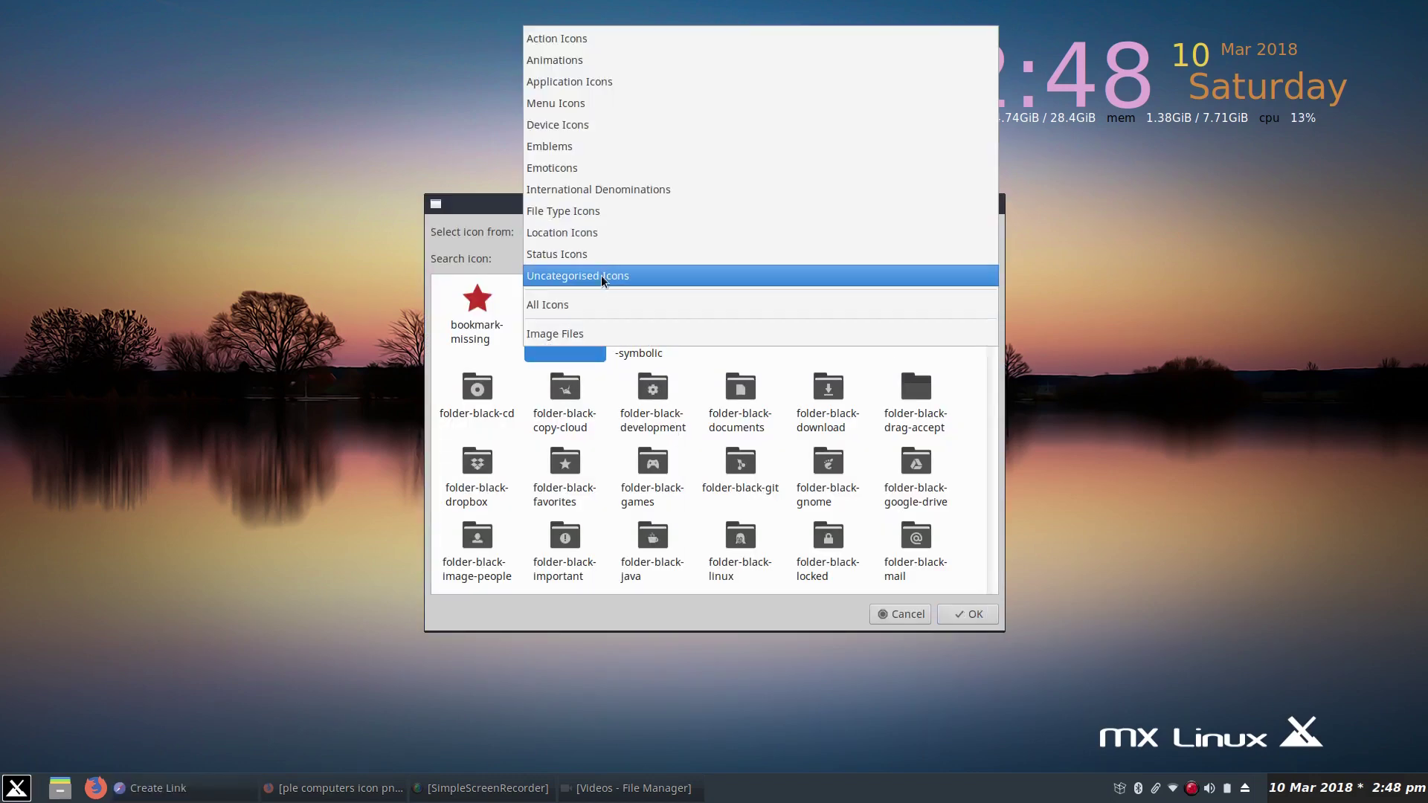
left_click(601, 337)
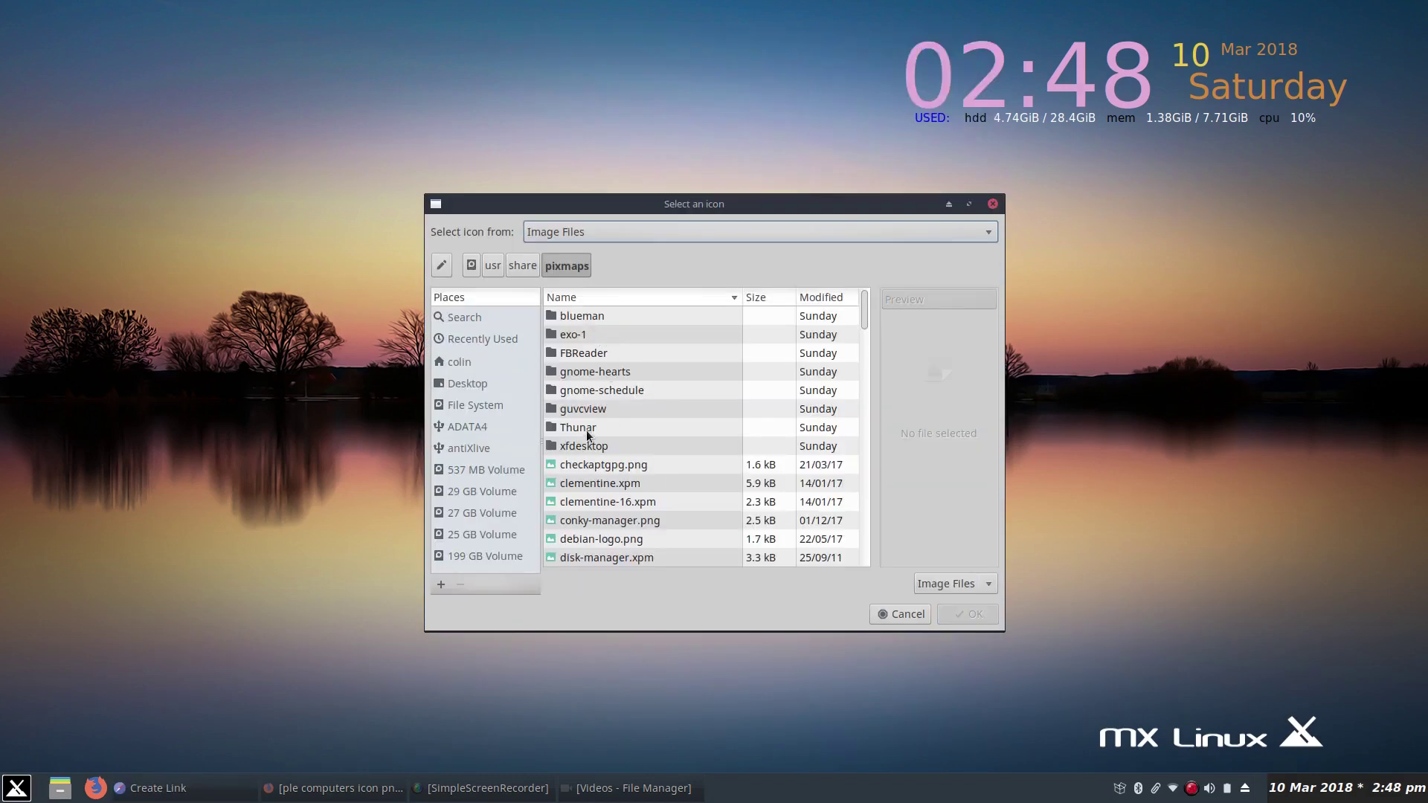
left_click(457, 364)
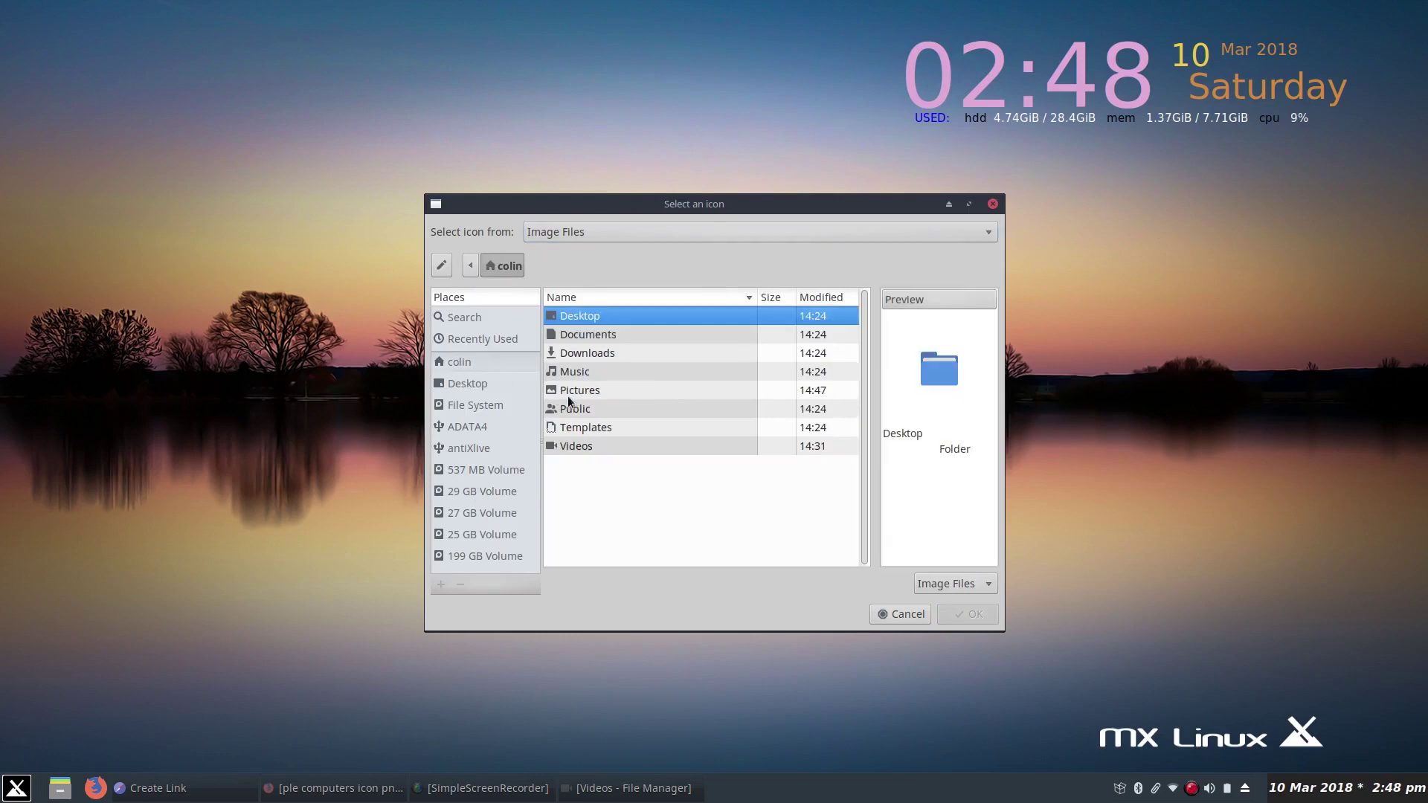
double_click(582, 391)
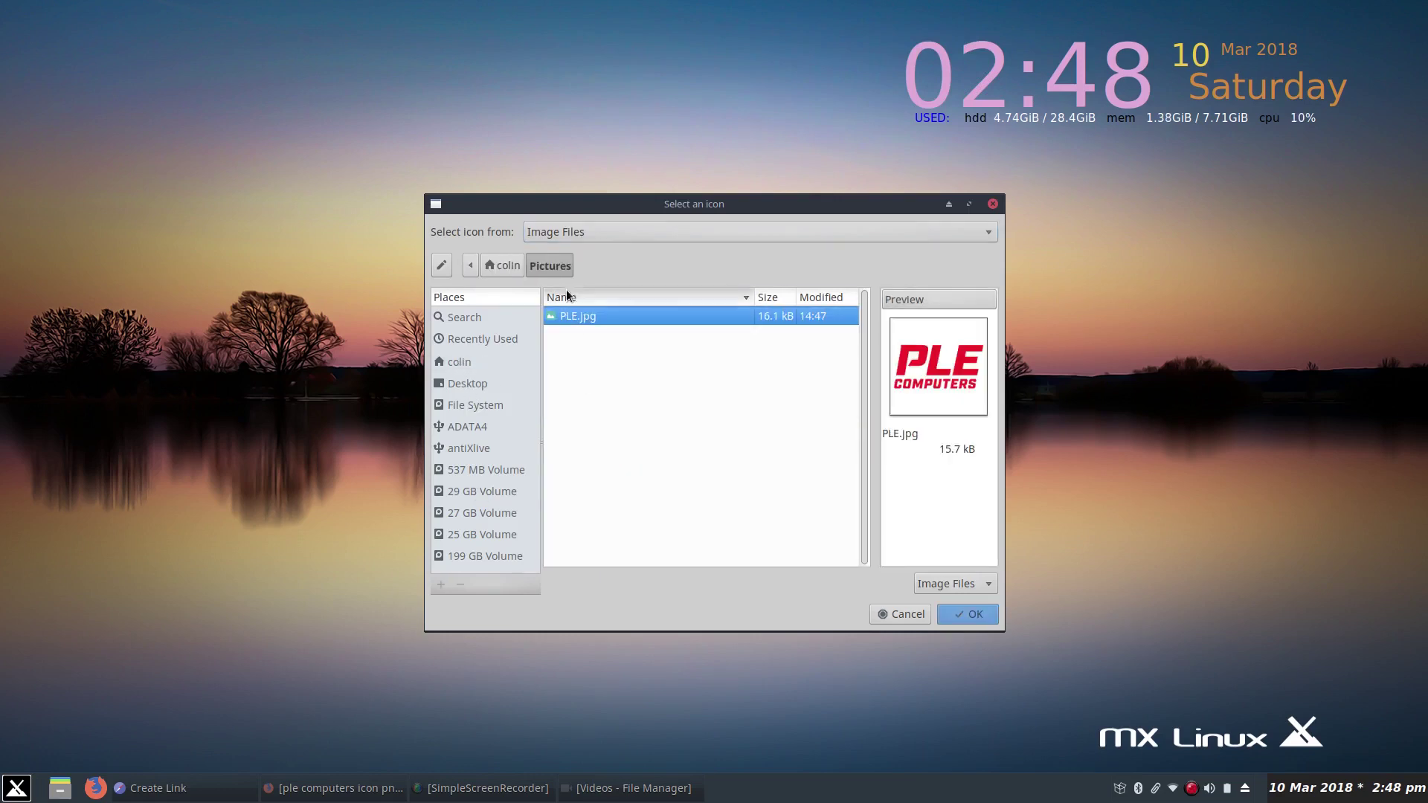
left_click(970, 617)
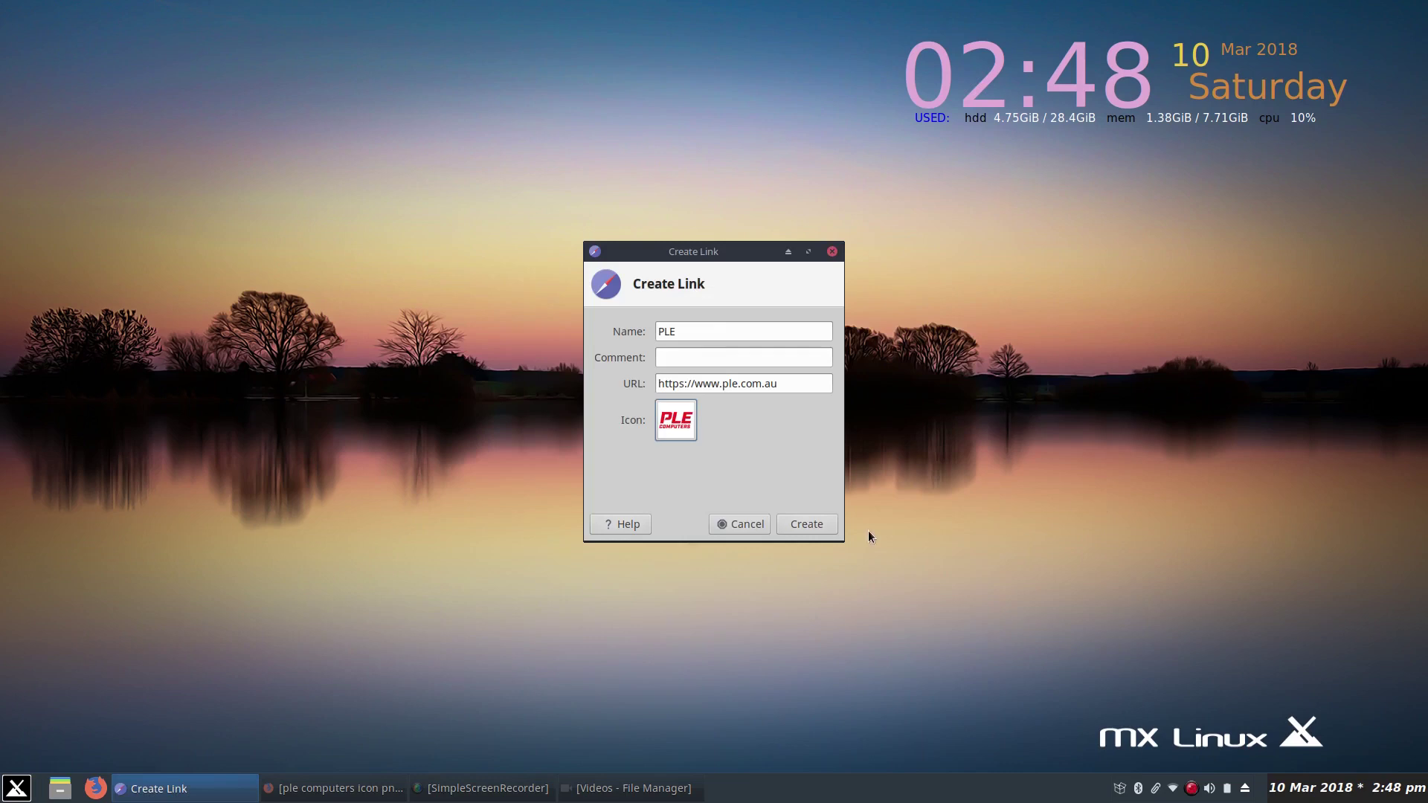
left_click(823, 520)
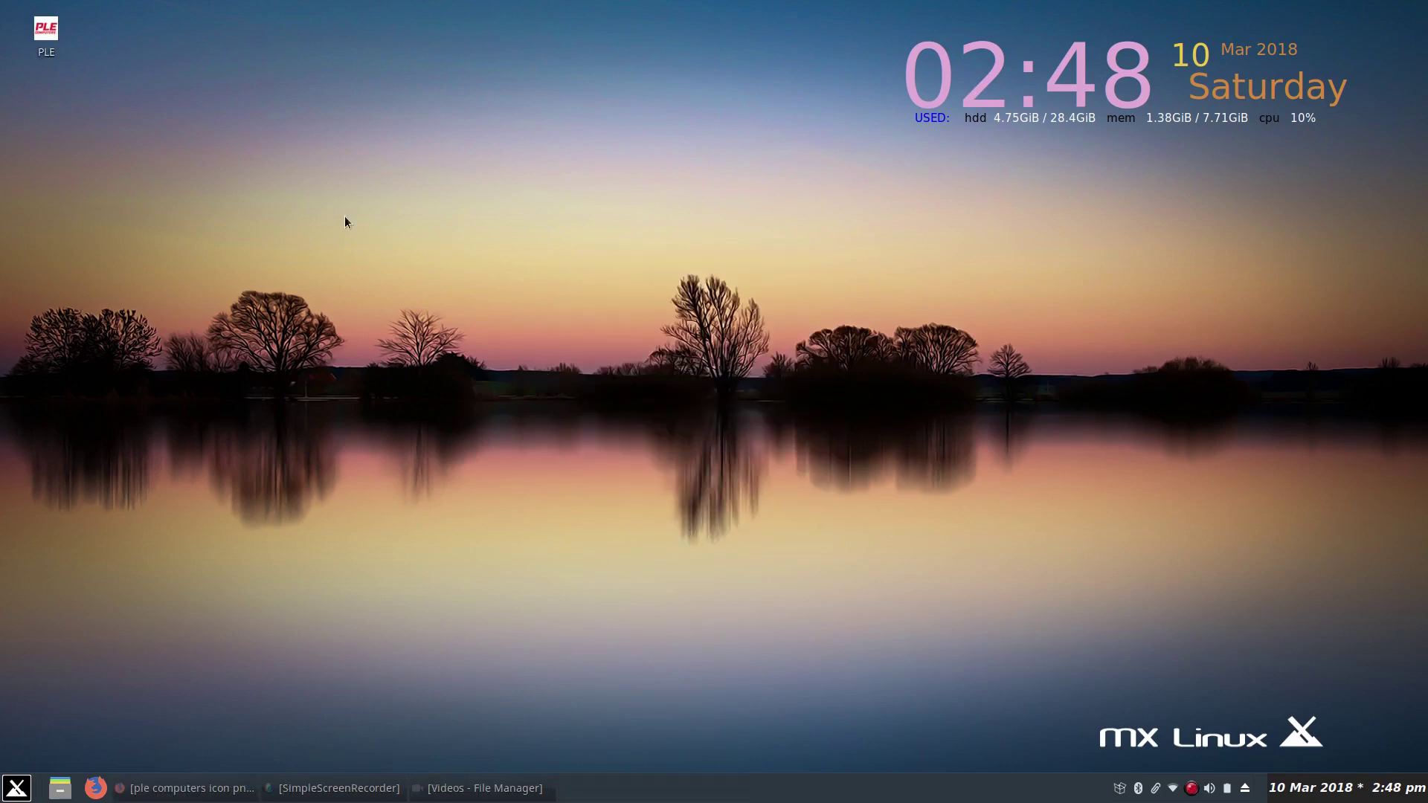
Run the PLE desktop icon, mark it executable so it opens the PLE site, then minimise Firefox.
double_click(46, 30)
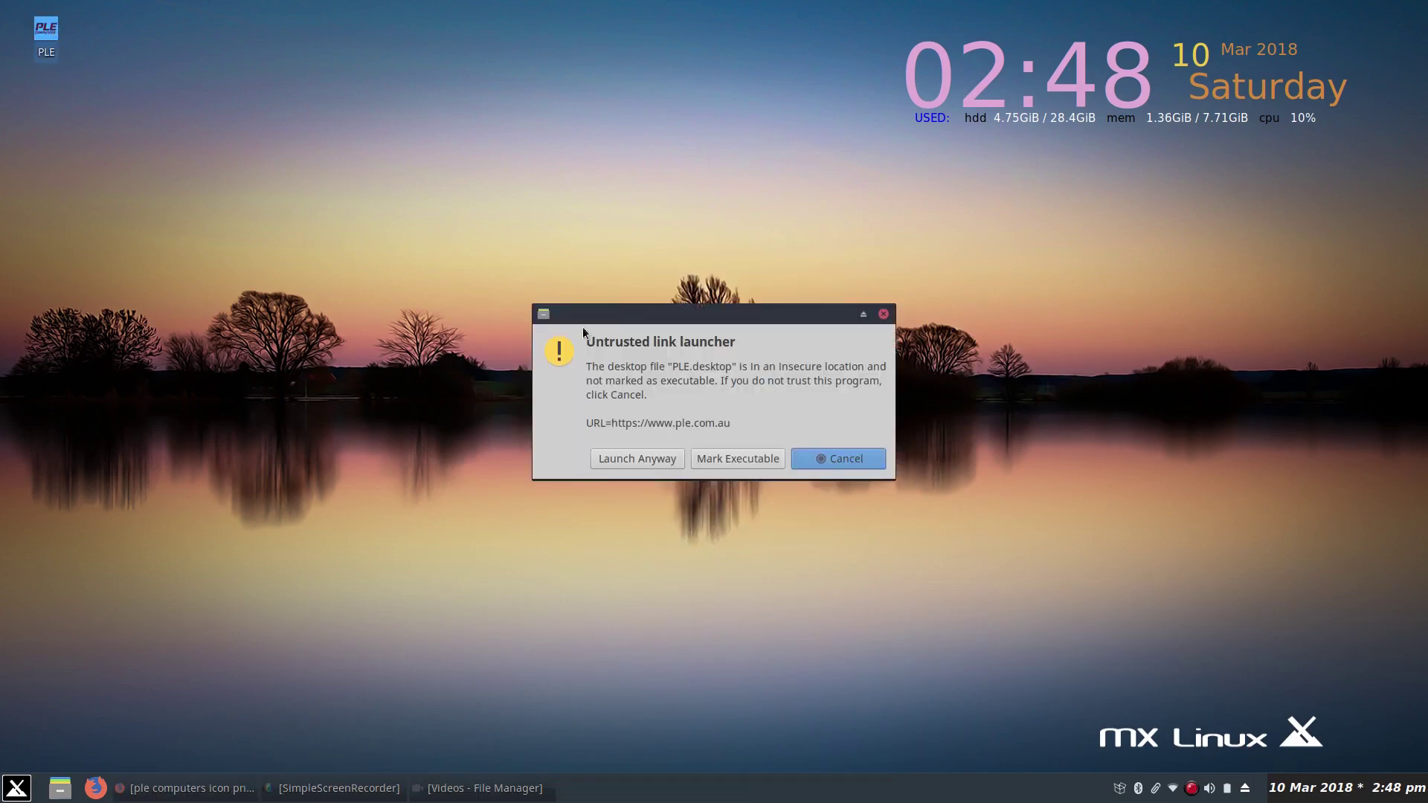
left_click(730, 459)
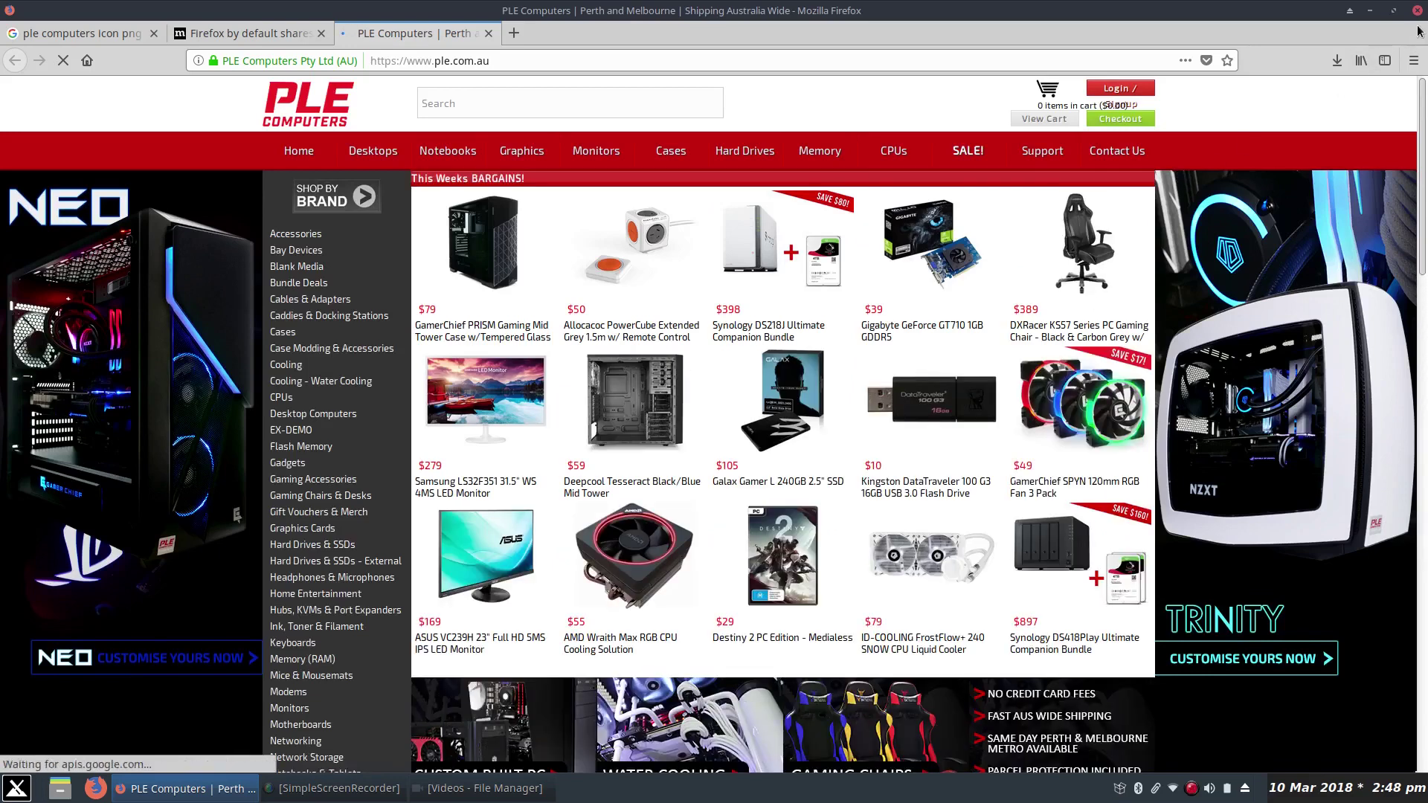
left_click(1372, 11)
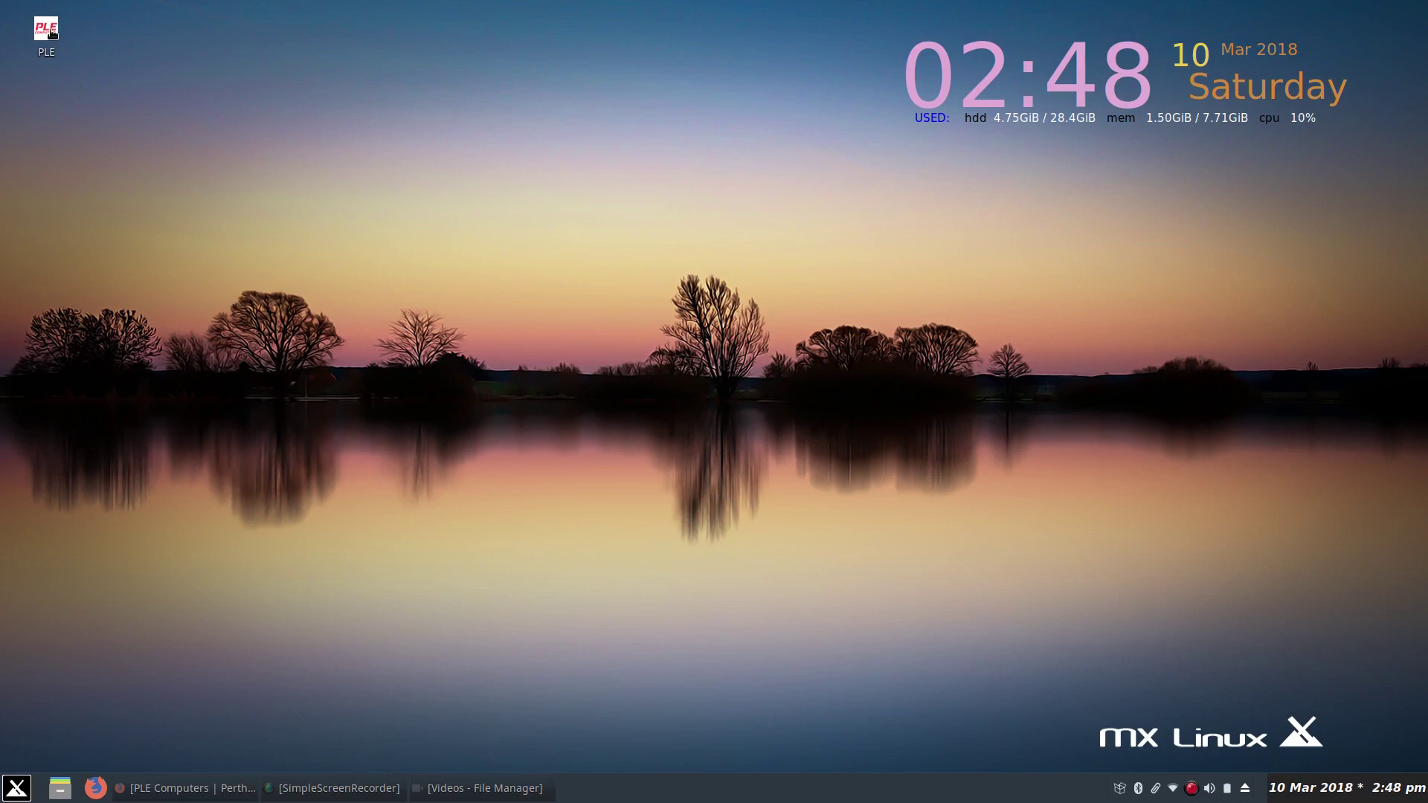
right_click(51, 29)
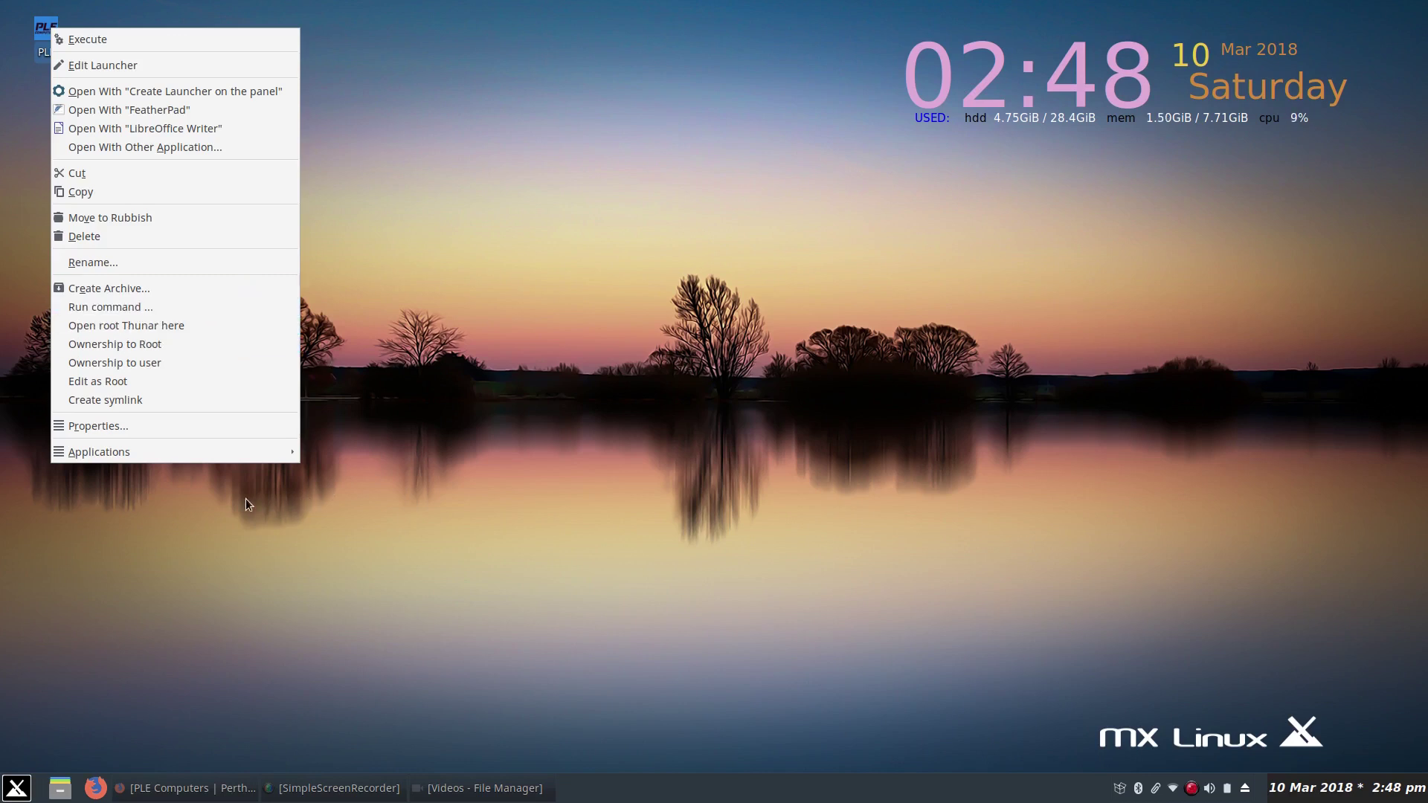
Drag the PLE desktop icon onto the panel and create a panel launcher from it.
left_click(432, 485)
left_click(16, 788)
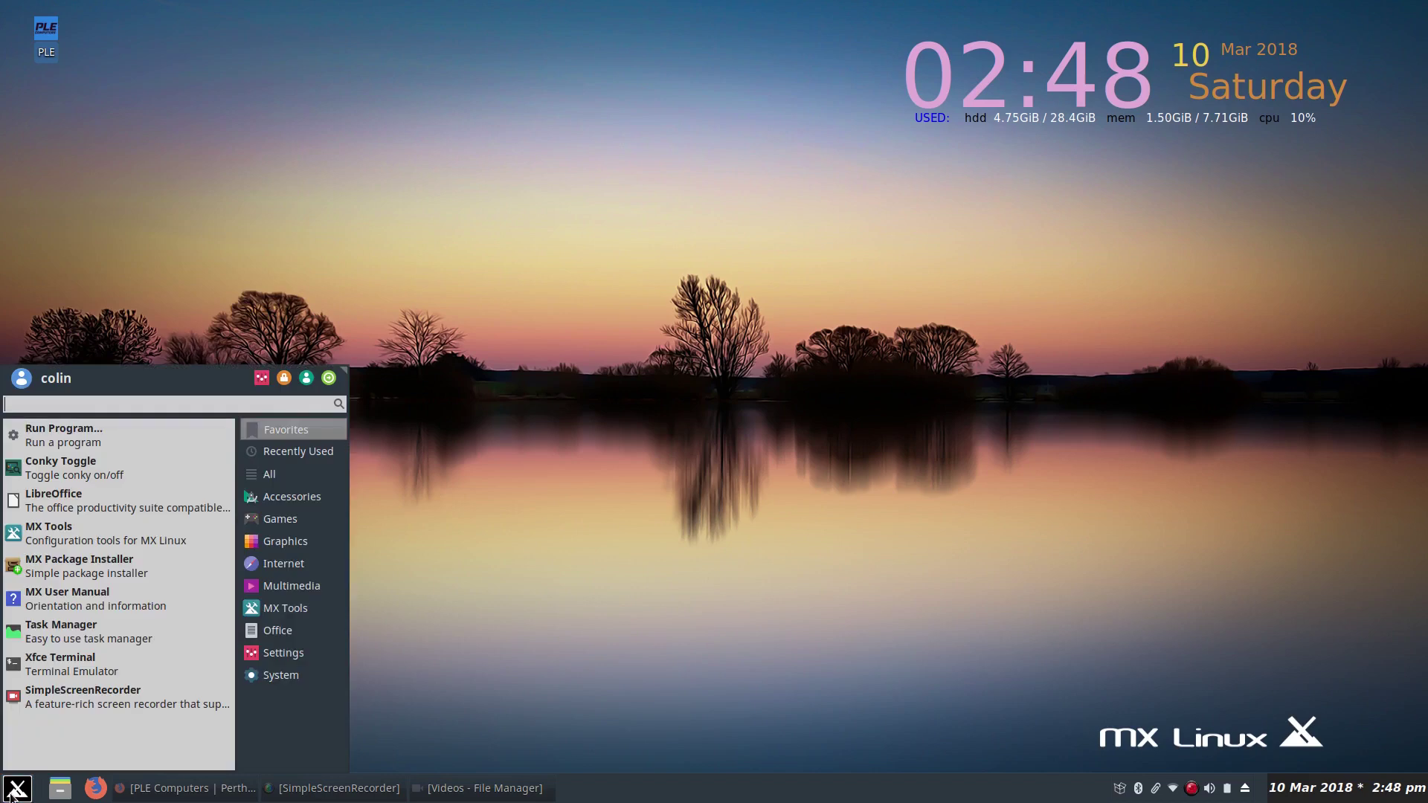
left_click(11, 794)
left_click_drag(46, 32, 12, 790)
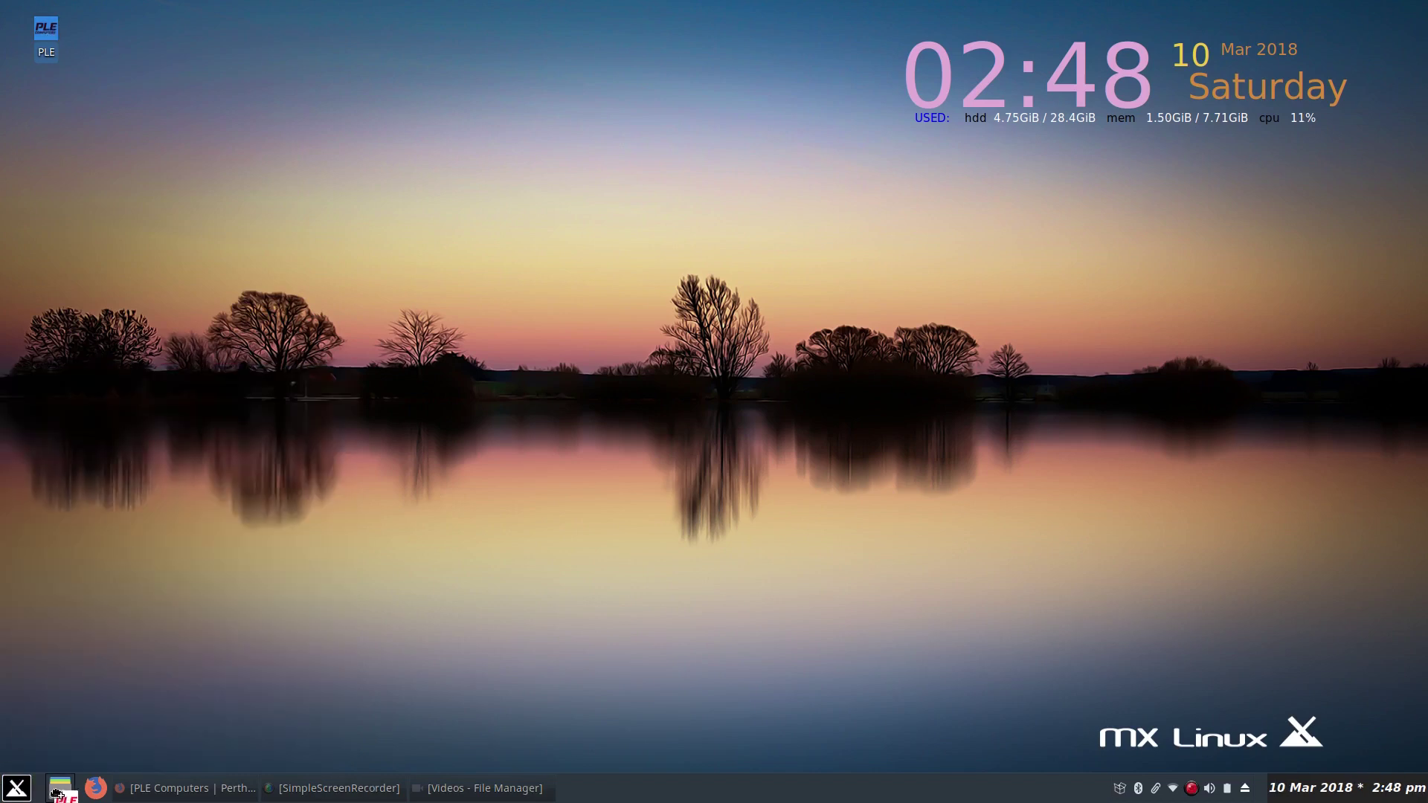
left_click_drag(540, 799, 625, 797)
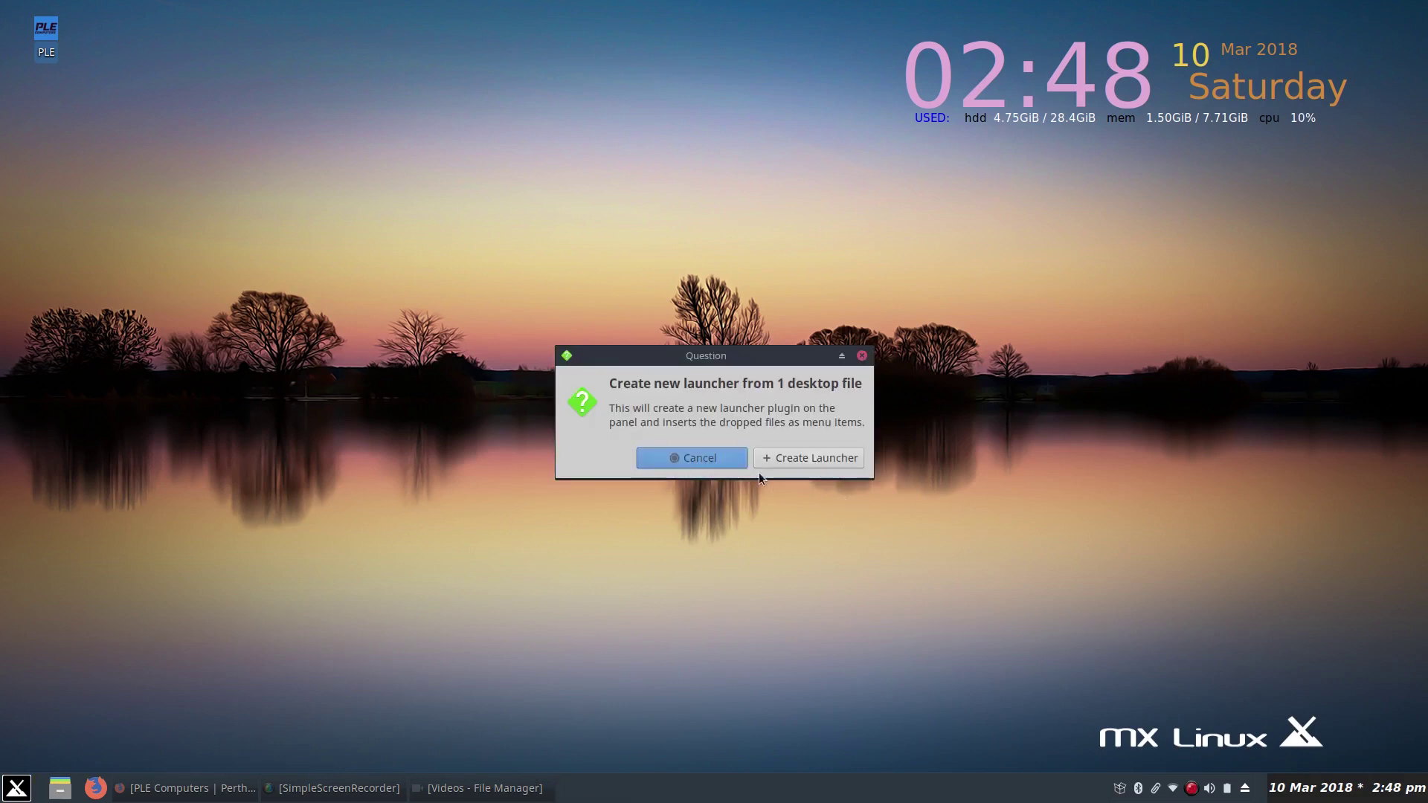
left_click(812, 460)
Test the new PLE panel launcher, which opens the PLE Computers site.
left_click(572, 787)
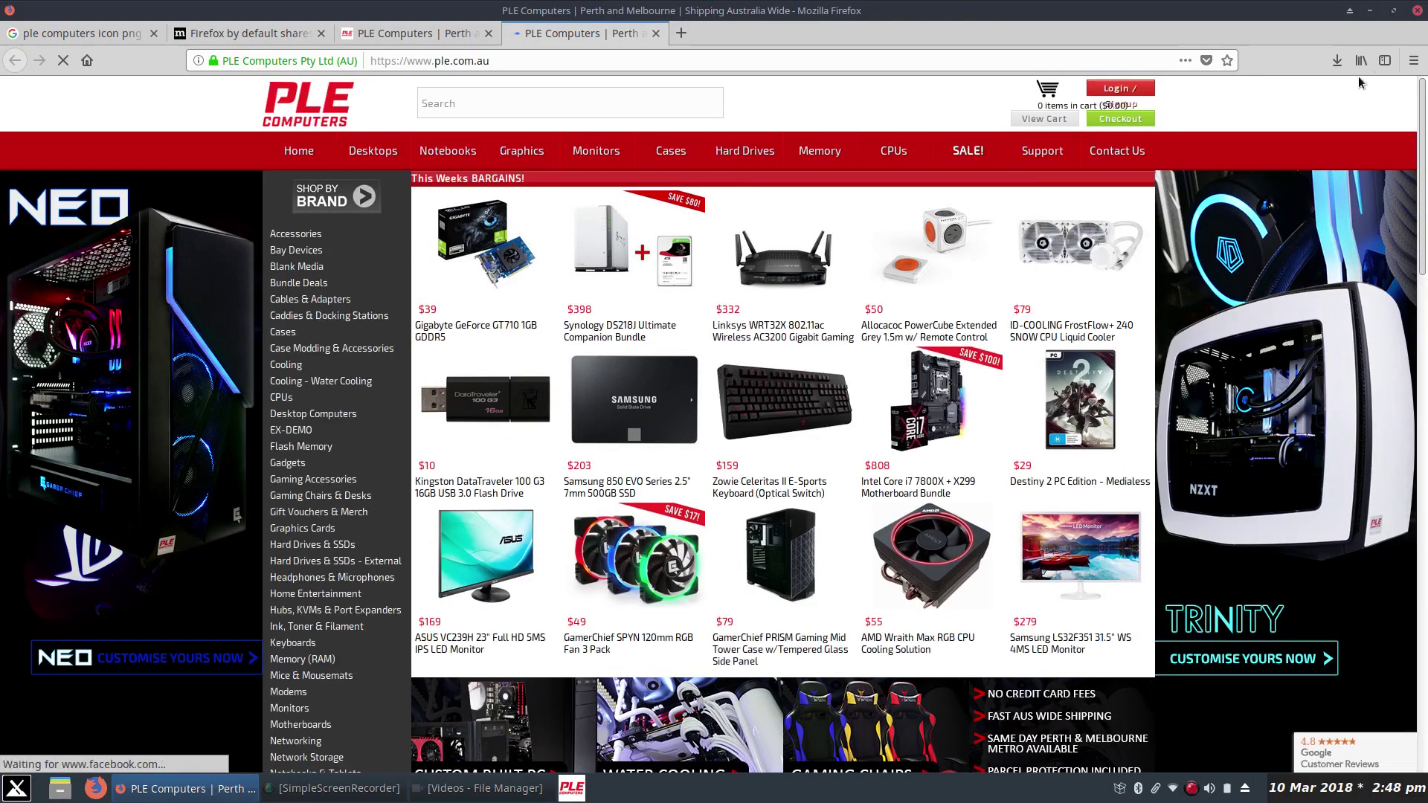
left_click(1370, 10)
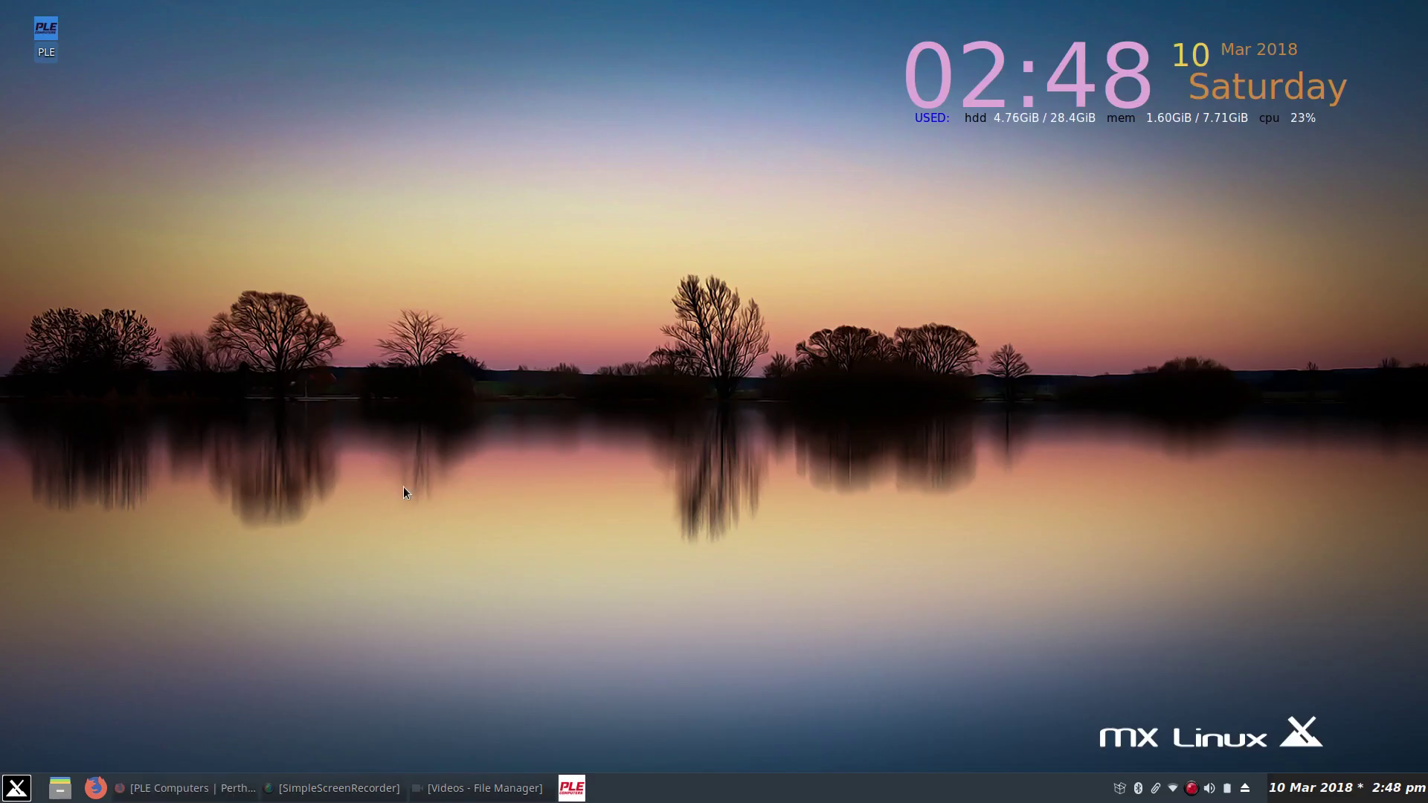
left_click(17, 794)
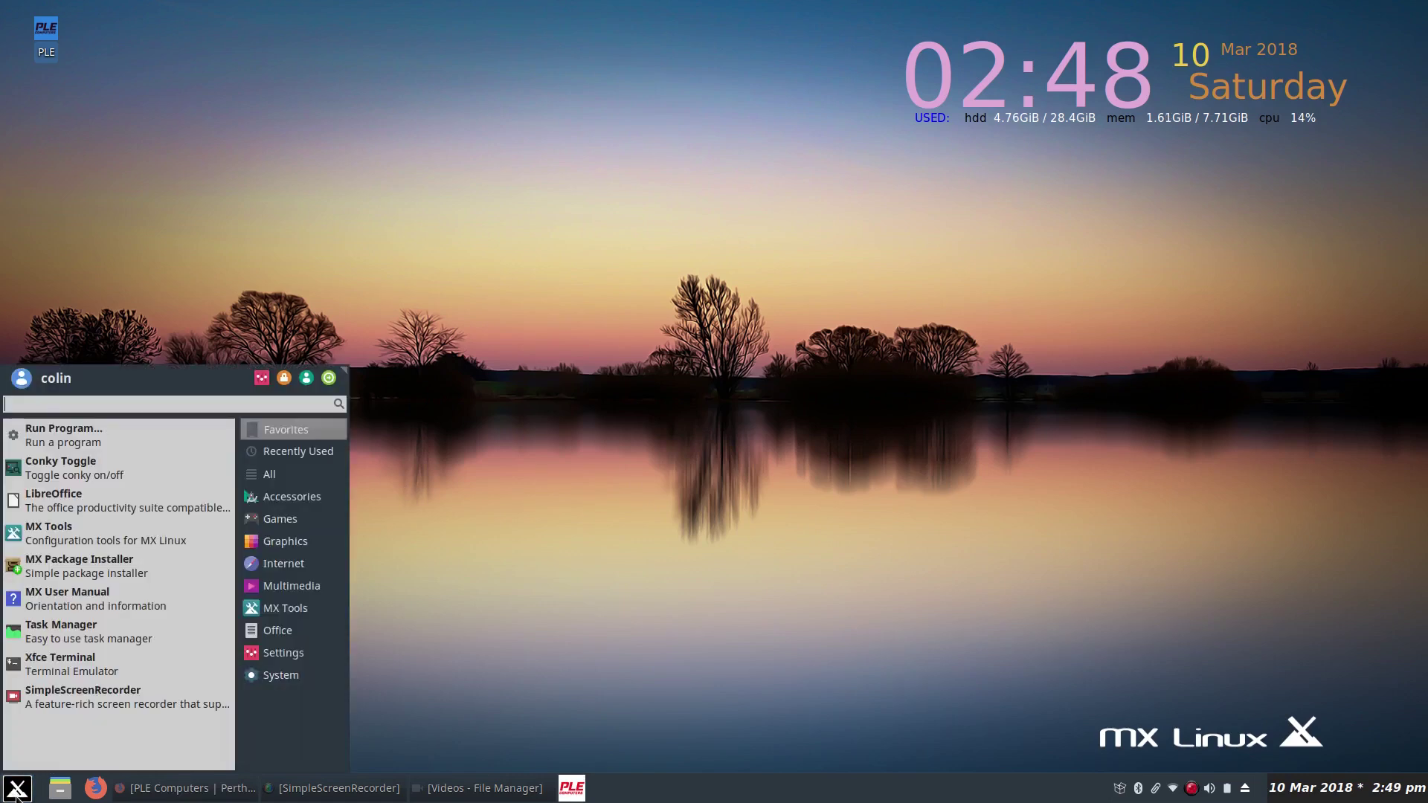
Launch MX Package Installer from the MX Tools menu category and accept the permissions notice.
left_click(128, 663)
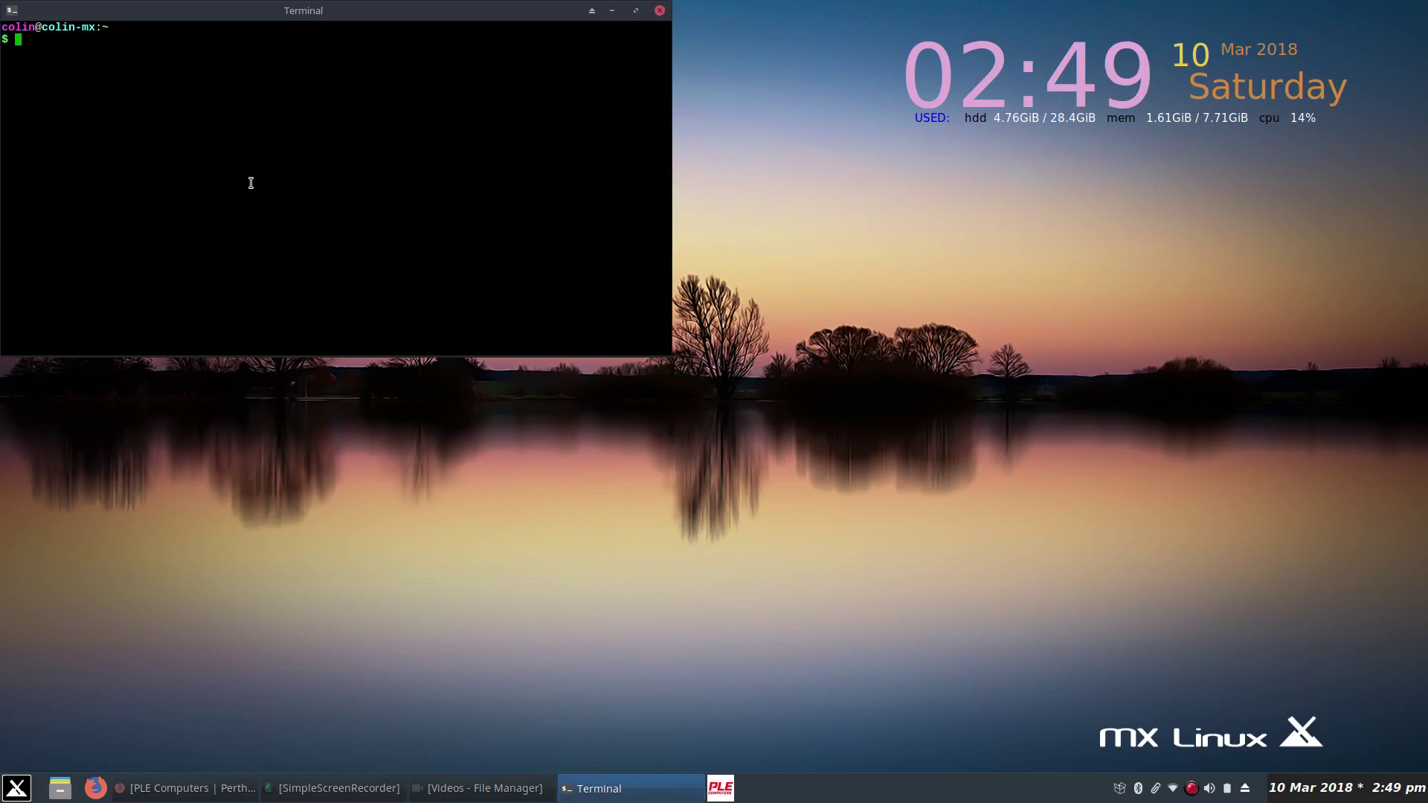
left_click(660, 10)
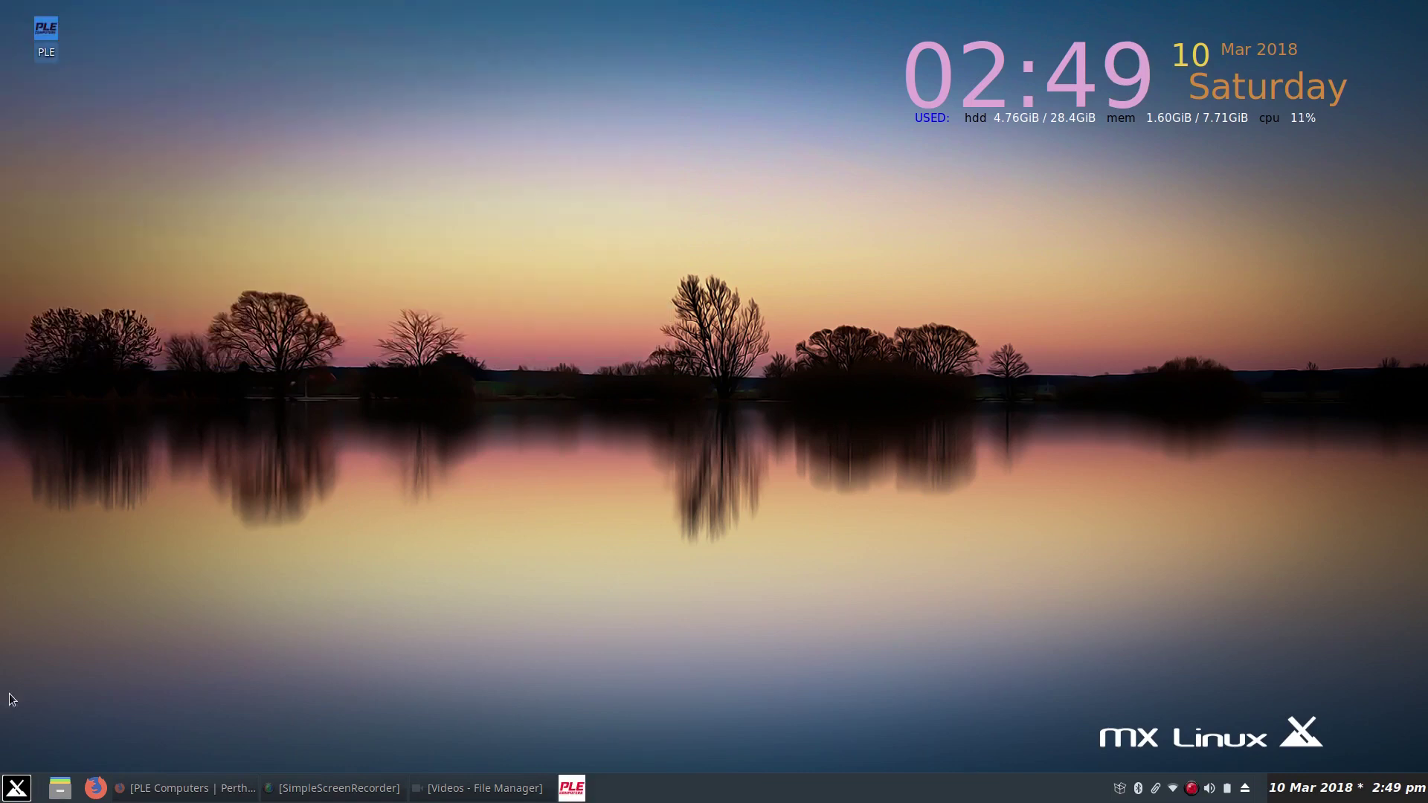
left_click(16, 790)
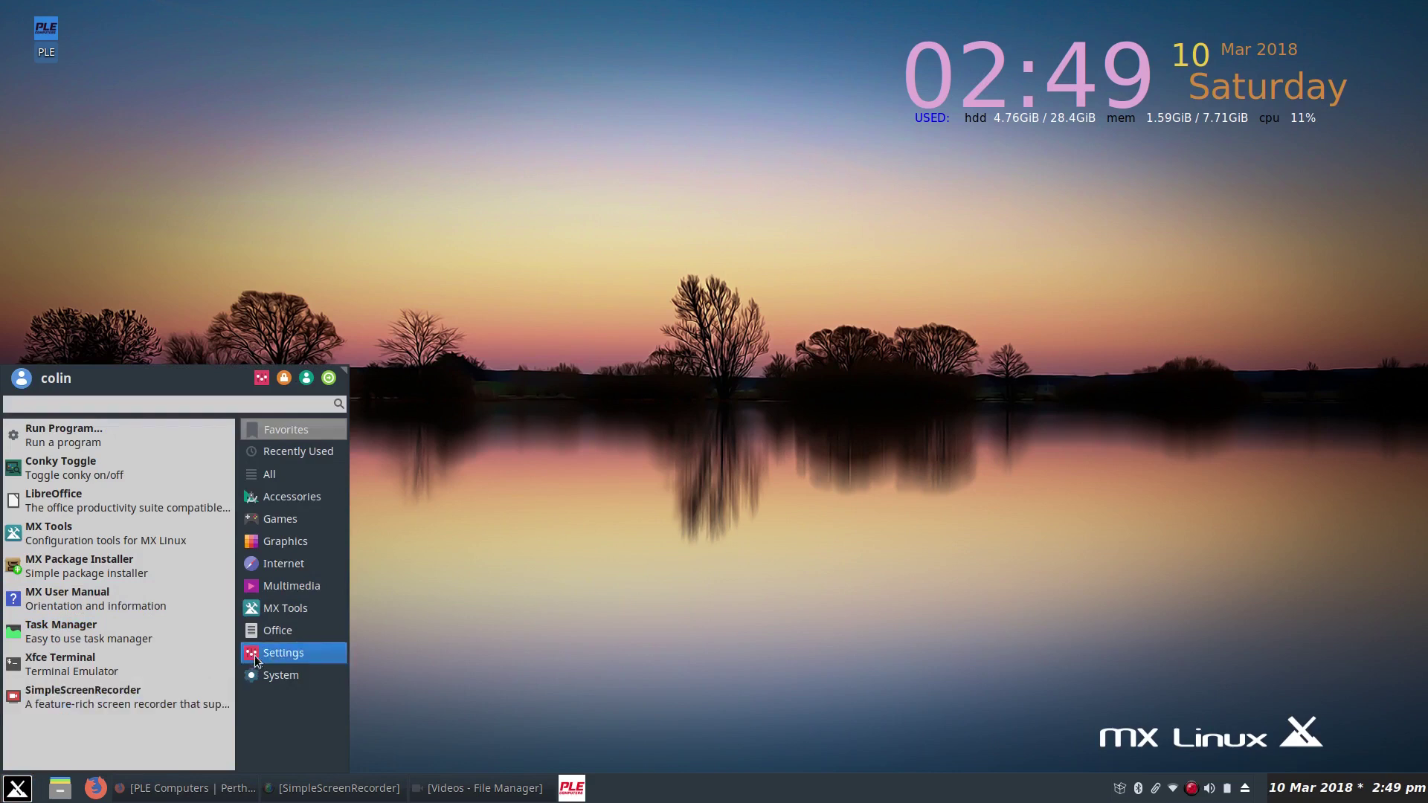
left_click(282, 652)
left_click(18, 788)
left_click(17, 788)
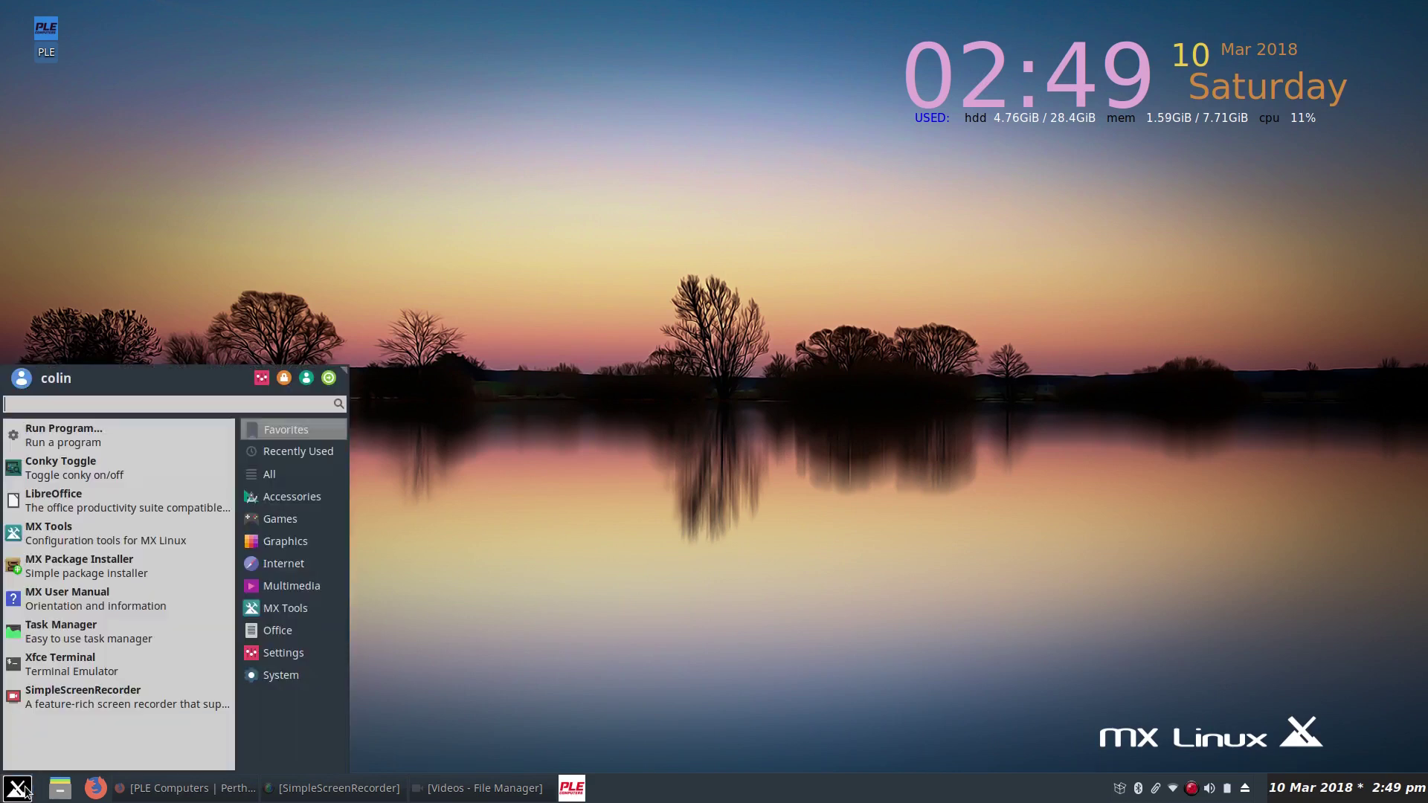
left_click(284, 615)
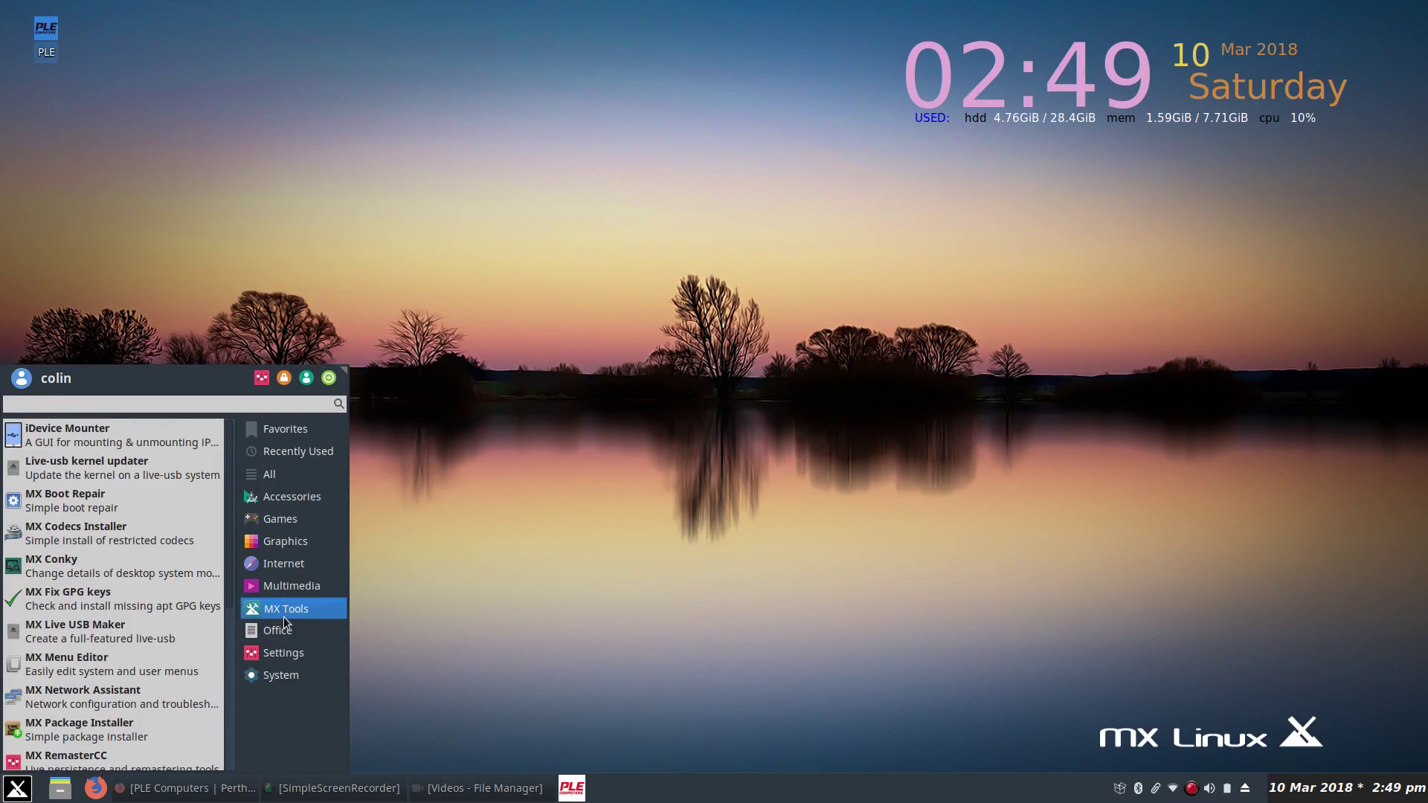
left_click(81, 729)
left_click(855, 525)
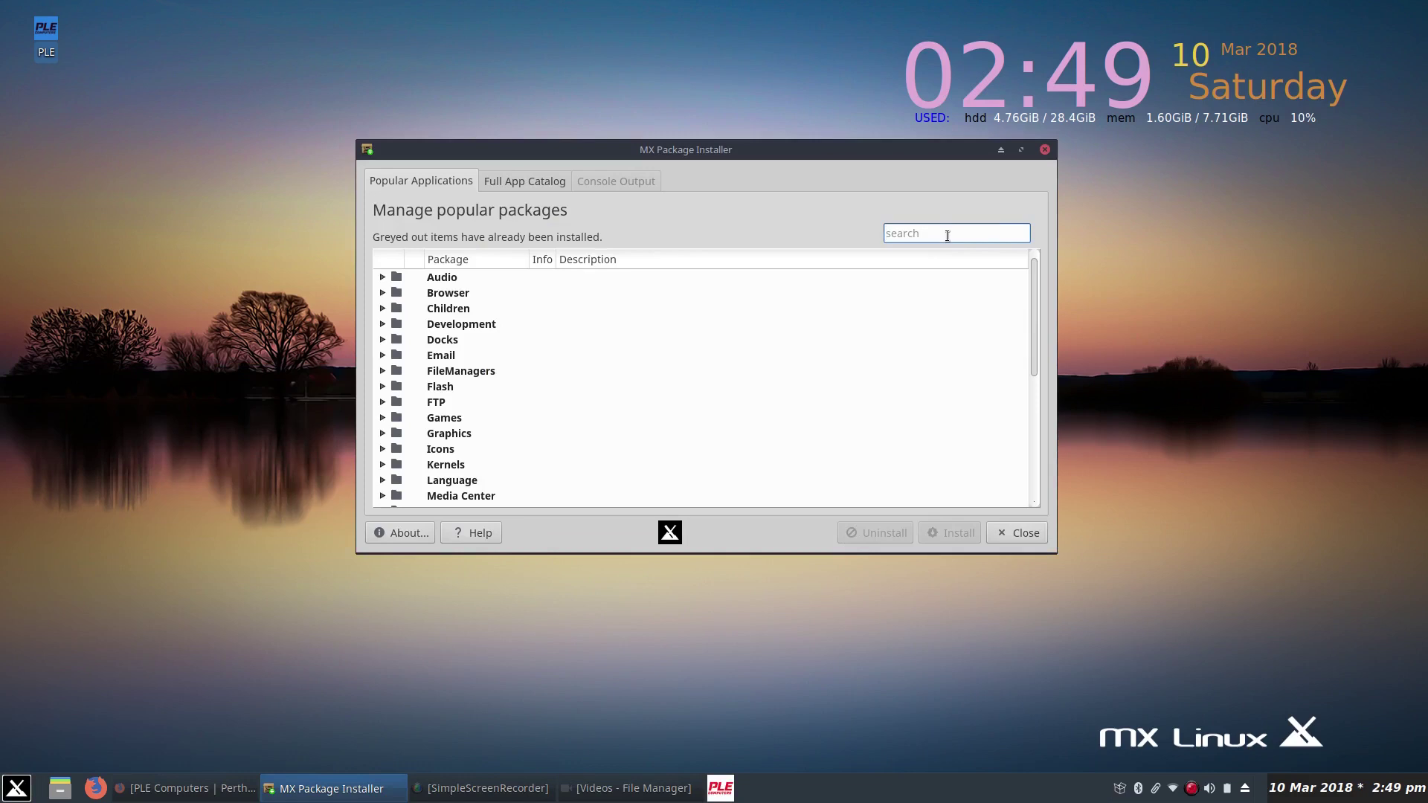
Install menulibre from the Full App Catalog in MX Package Installer.
type("menu")
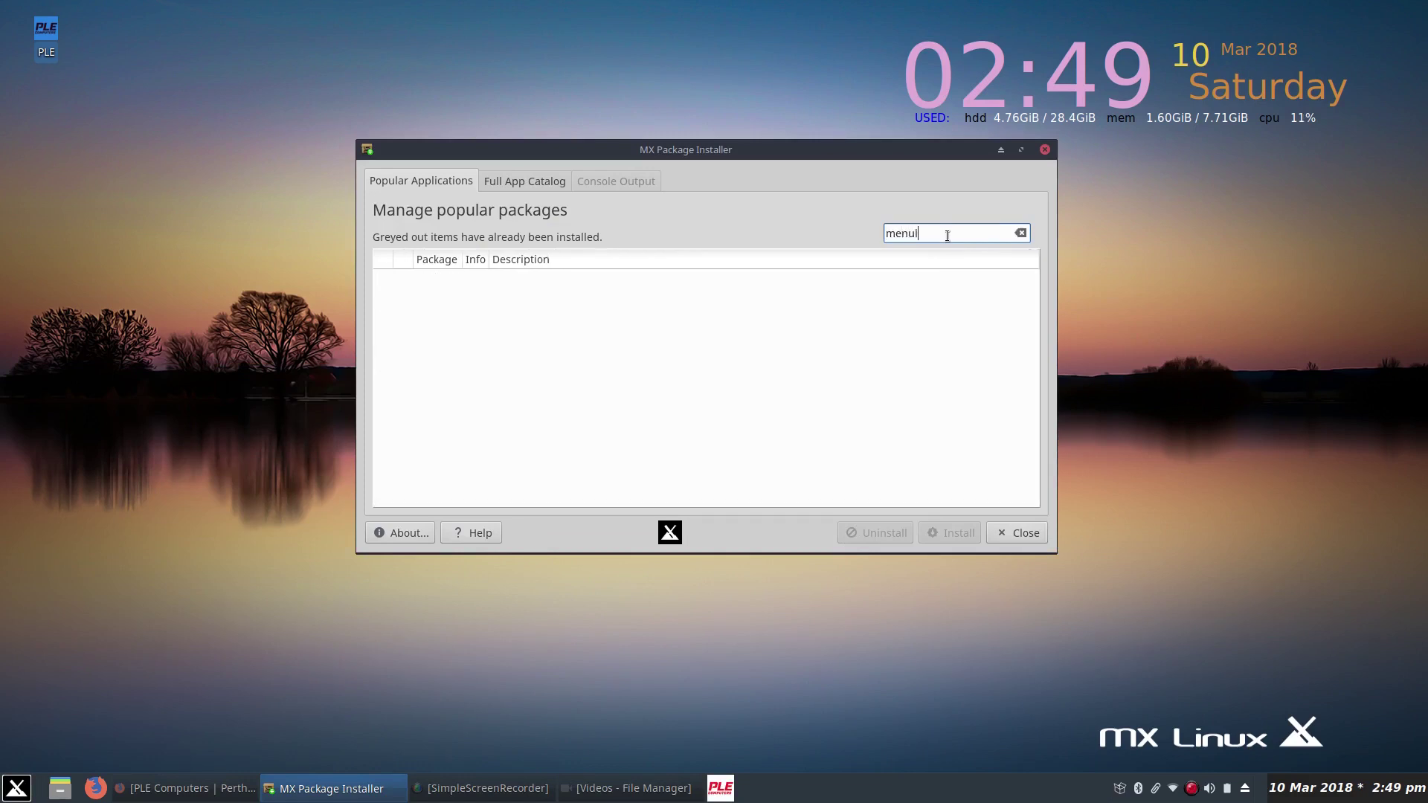
type("libre")
left_click(513, 181)
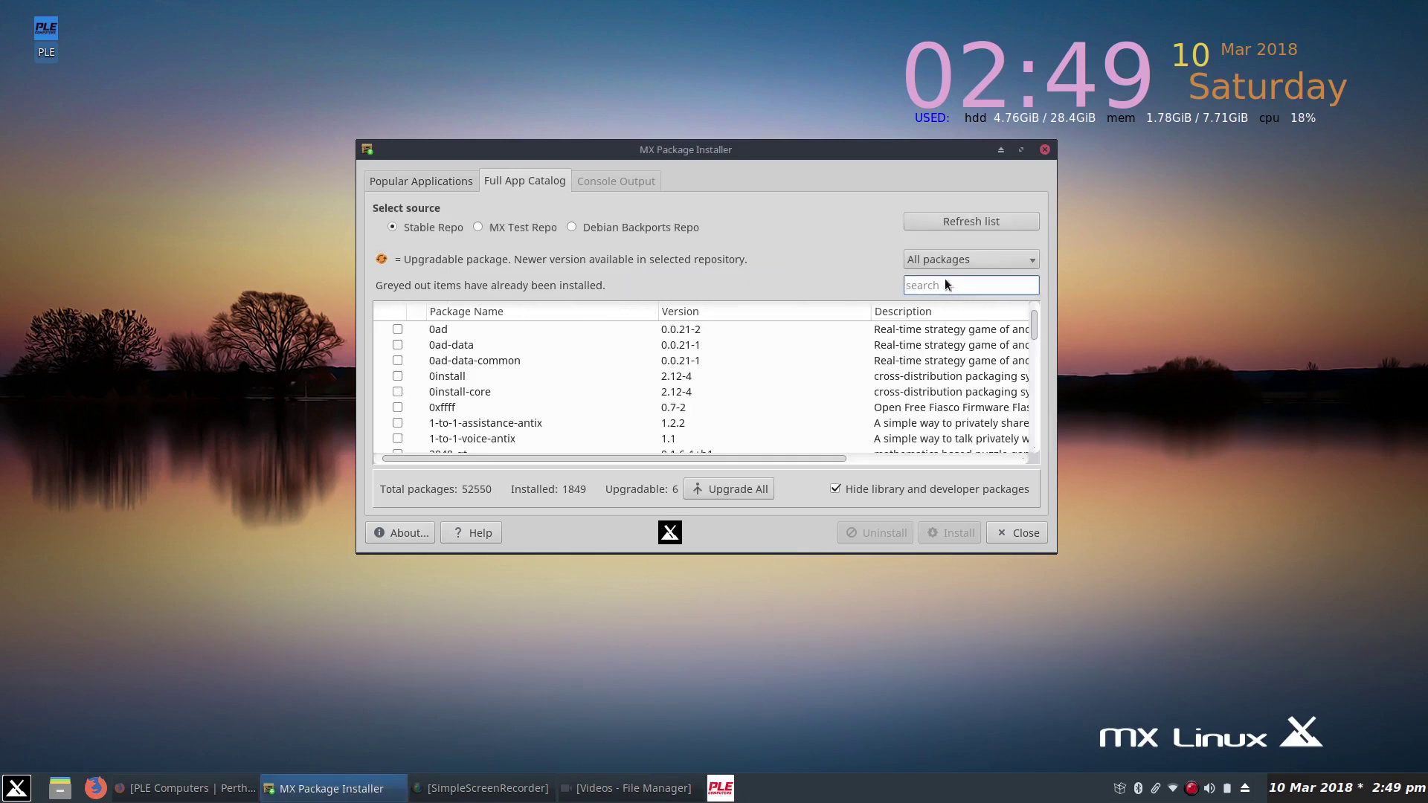
type("menulibre")
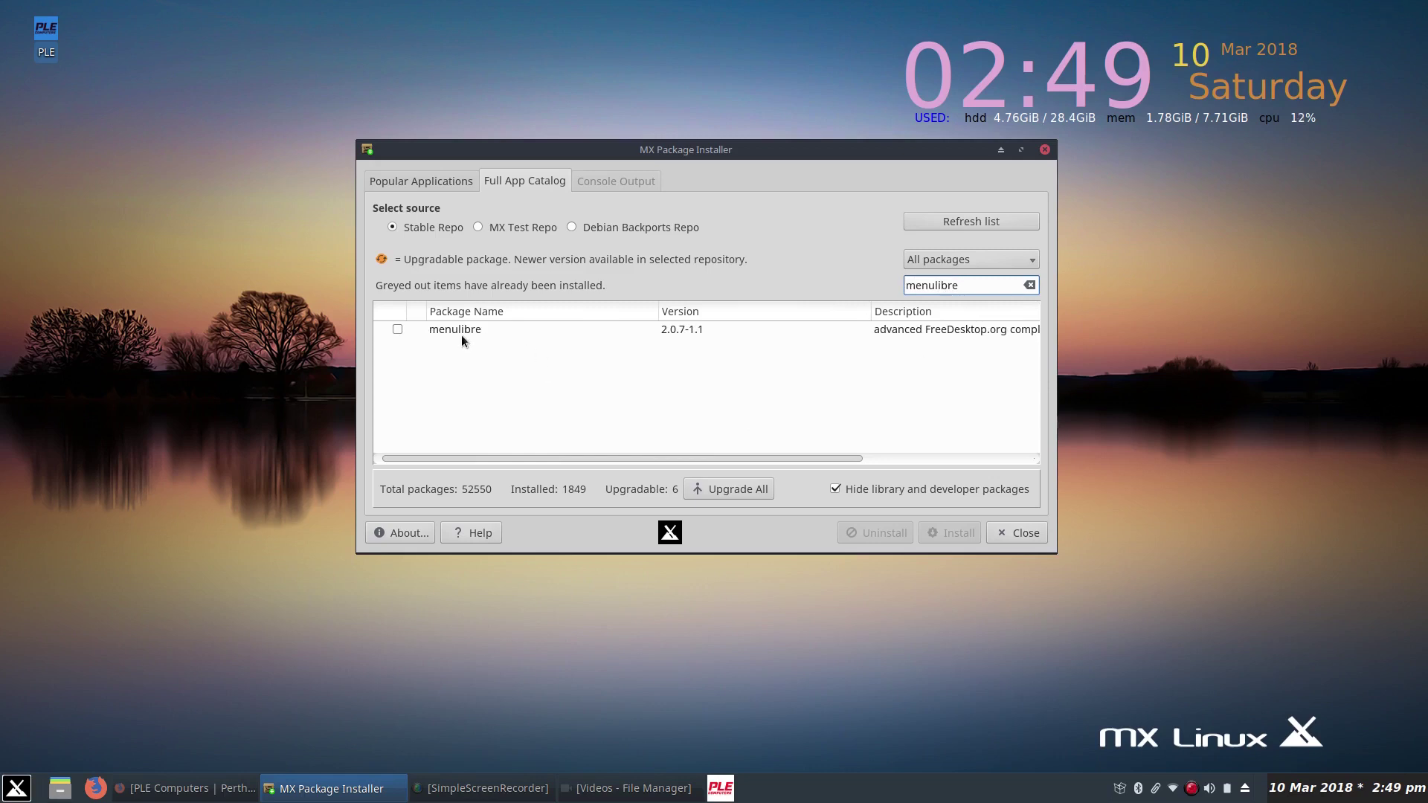
left_click(398, 329)
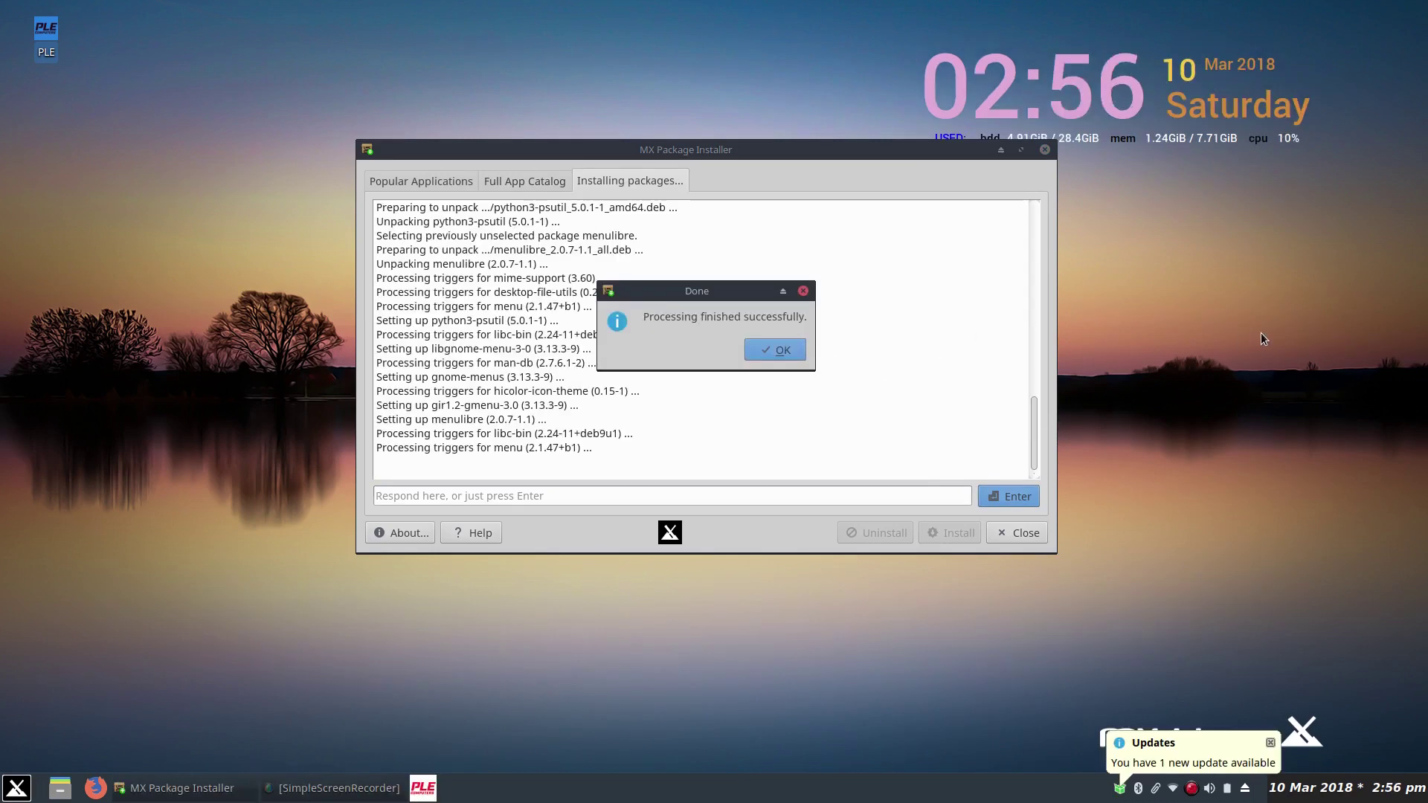
left_click(772, 347)
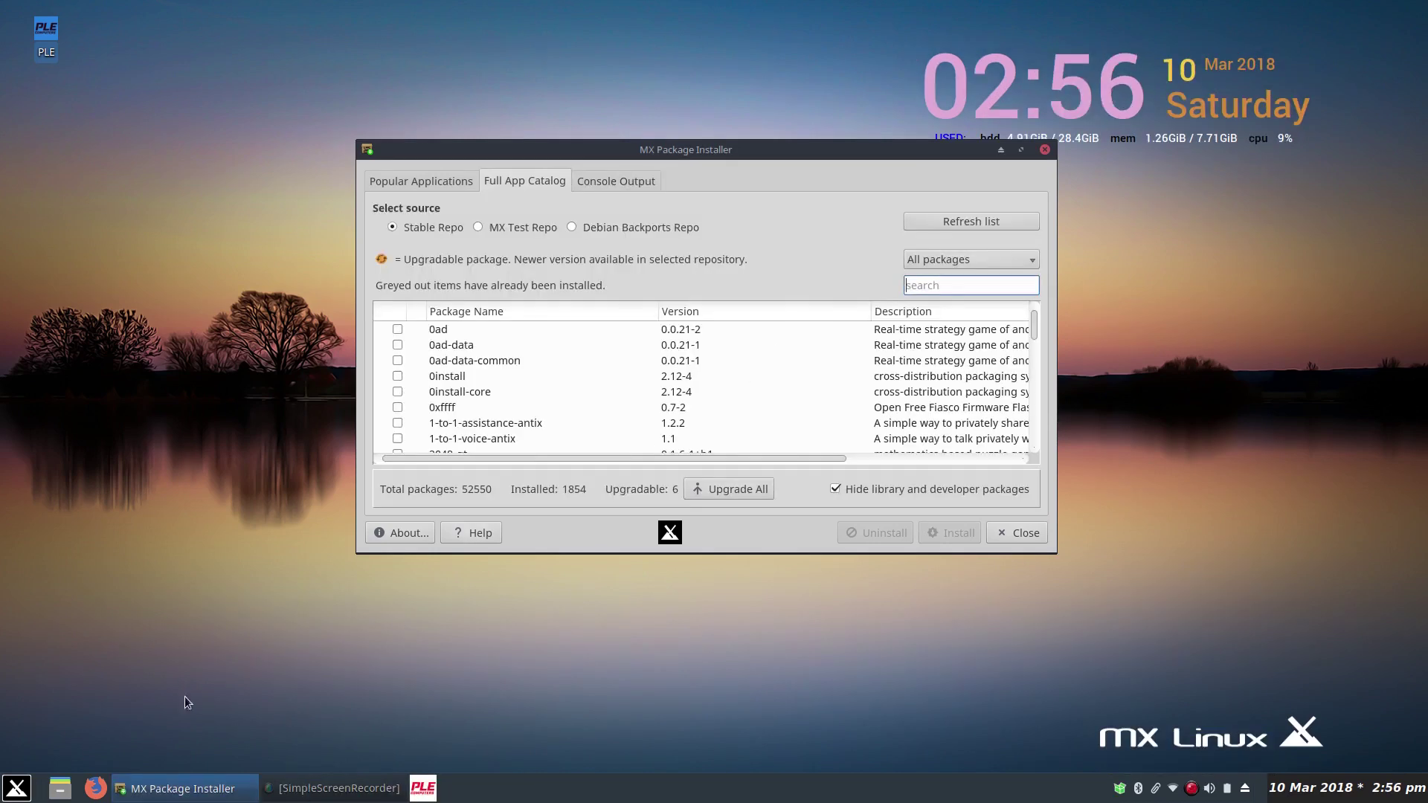
Search the applications menu for 'menu' and launch Menu Editor.
left_click(16, 788)
type("menu")
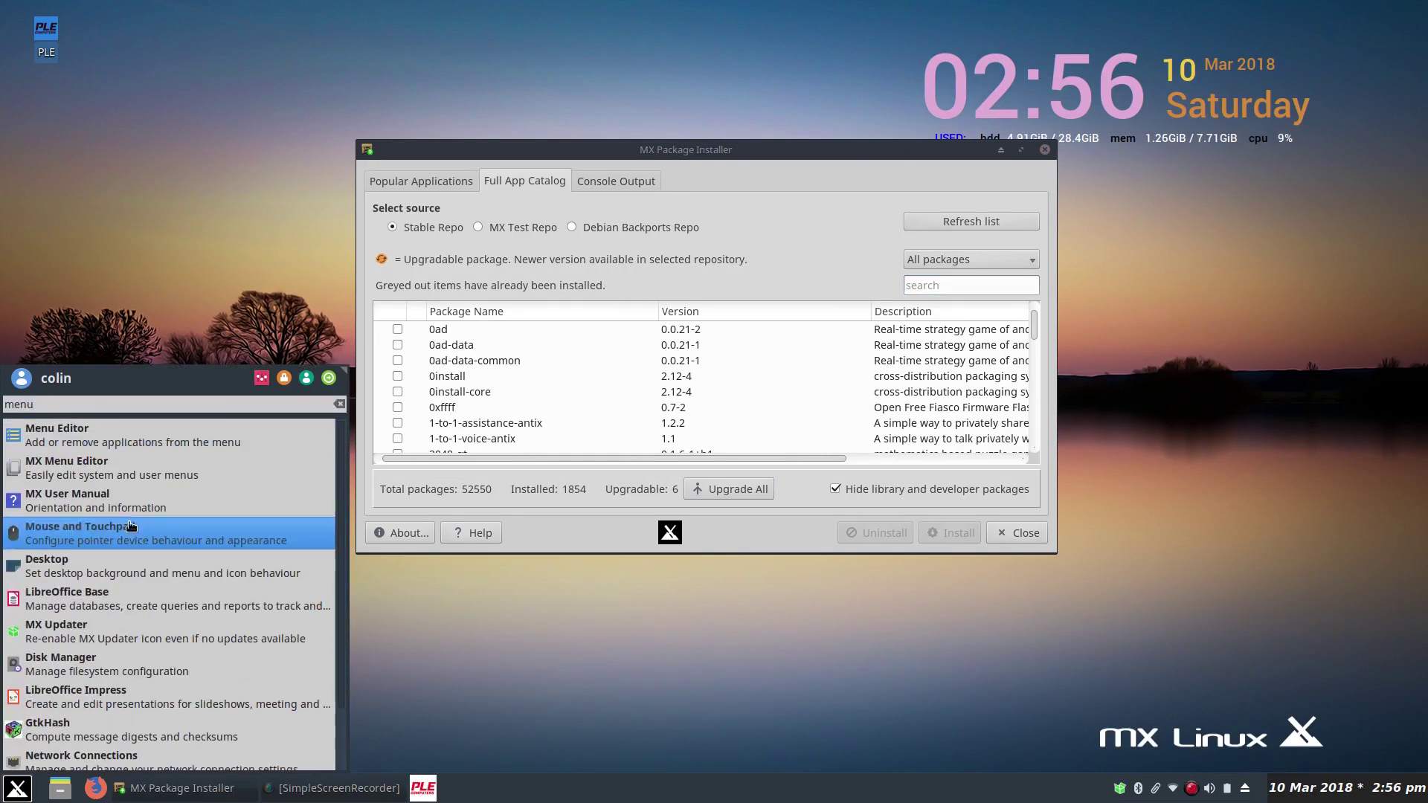
left_click(174, 427)
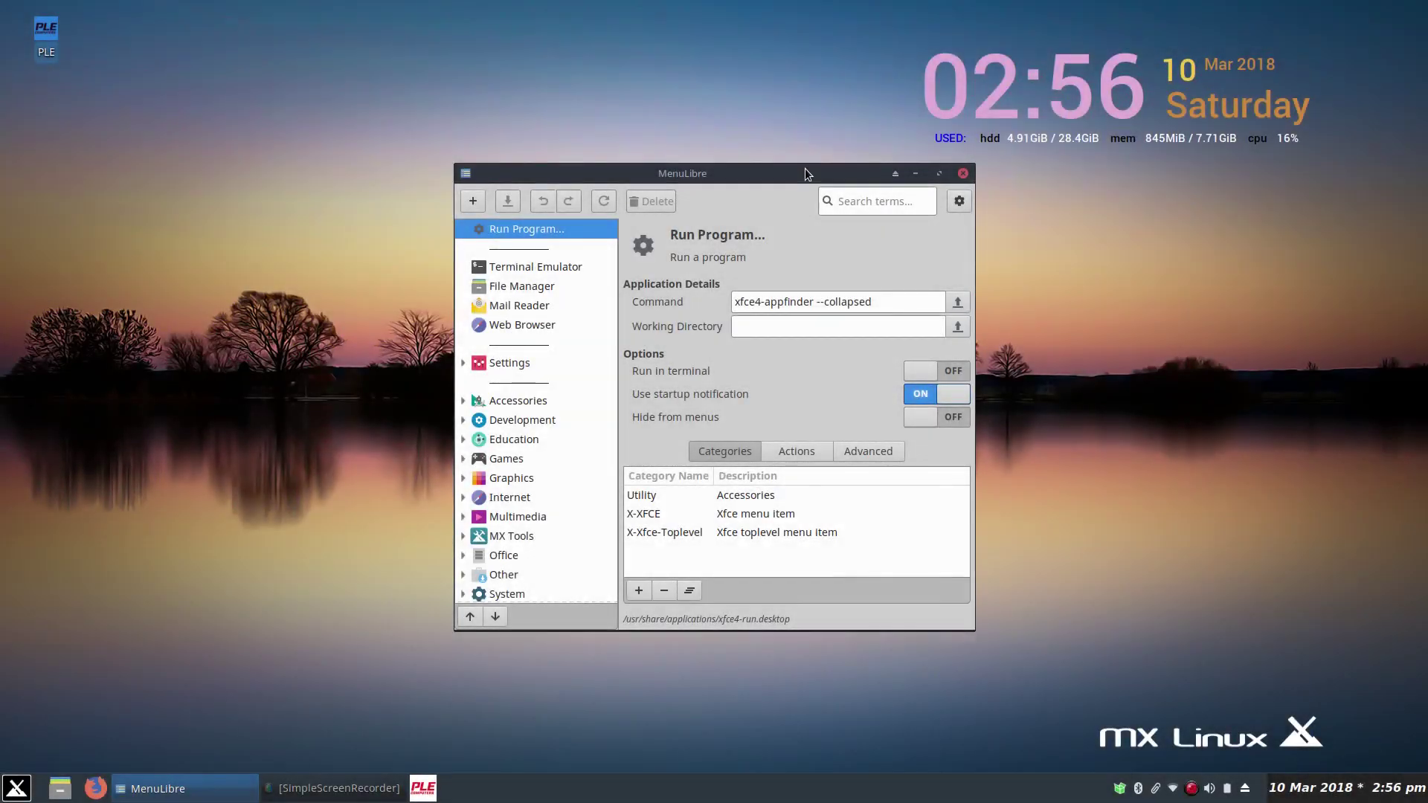
Add a new launcher under the Internet category in MenuLibre.
left_click_drag(805, 168, 549, 130)
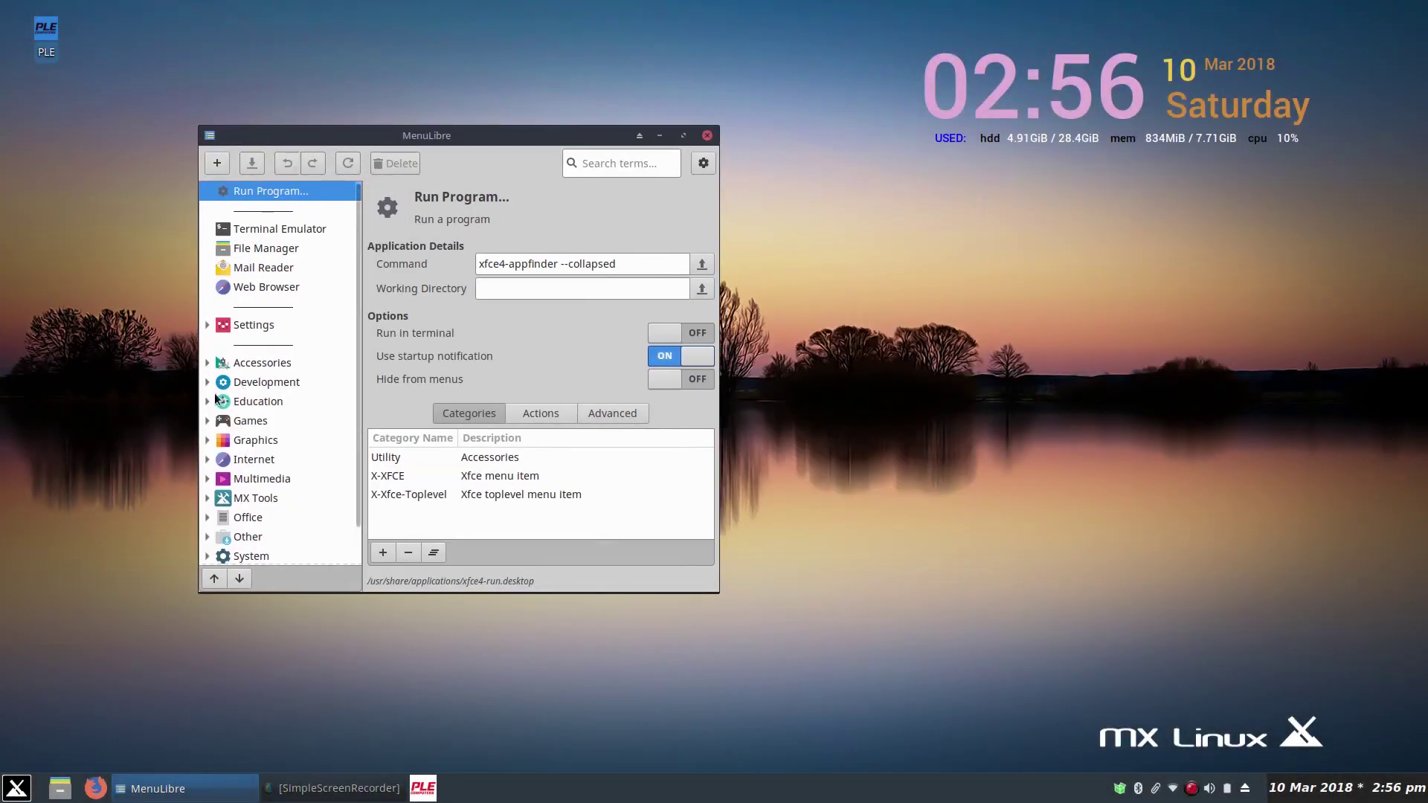
left_click(208, 459)
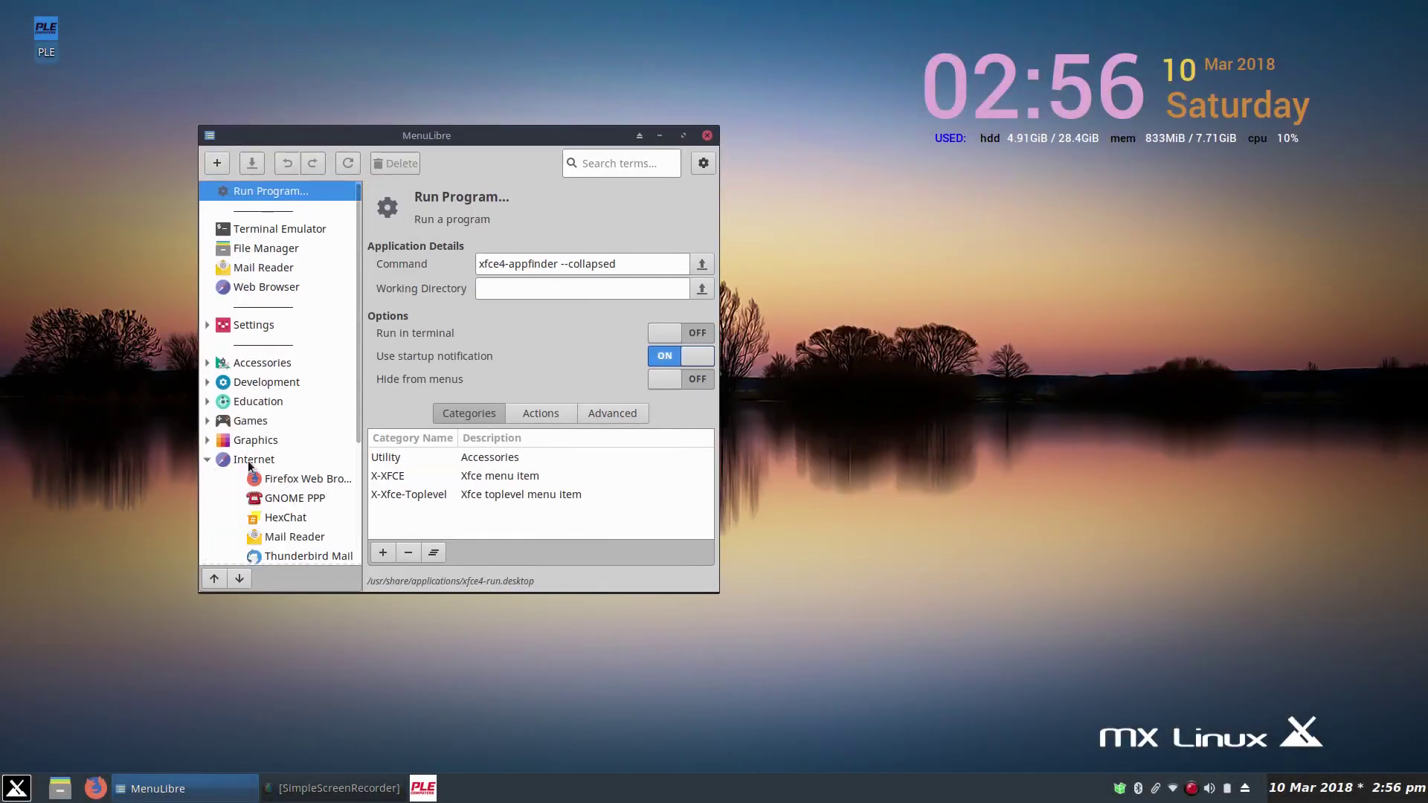
left_click(249, 461)
left_click(217, 163)
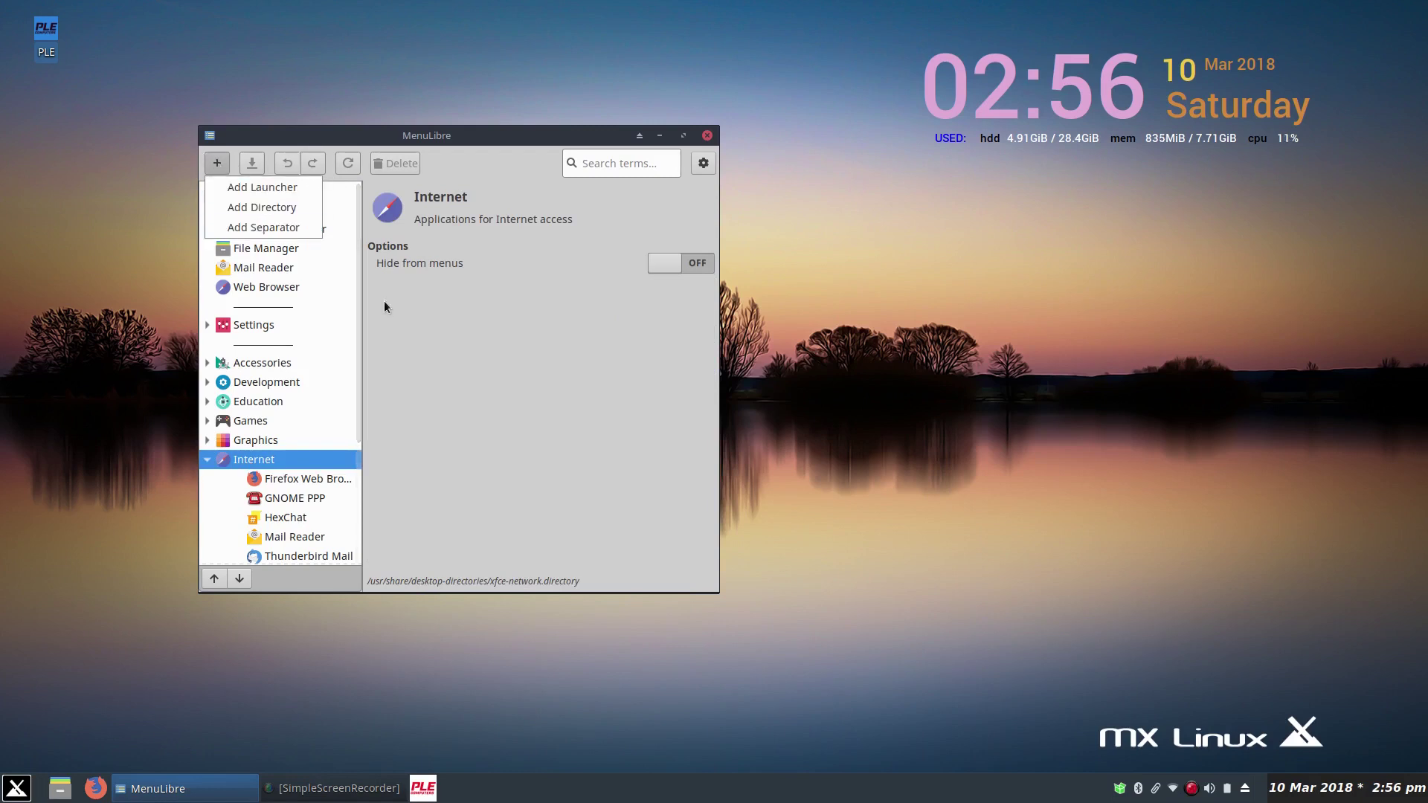
left_click(261, 181)
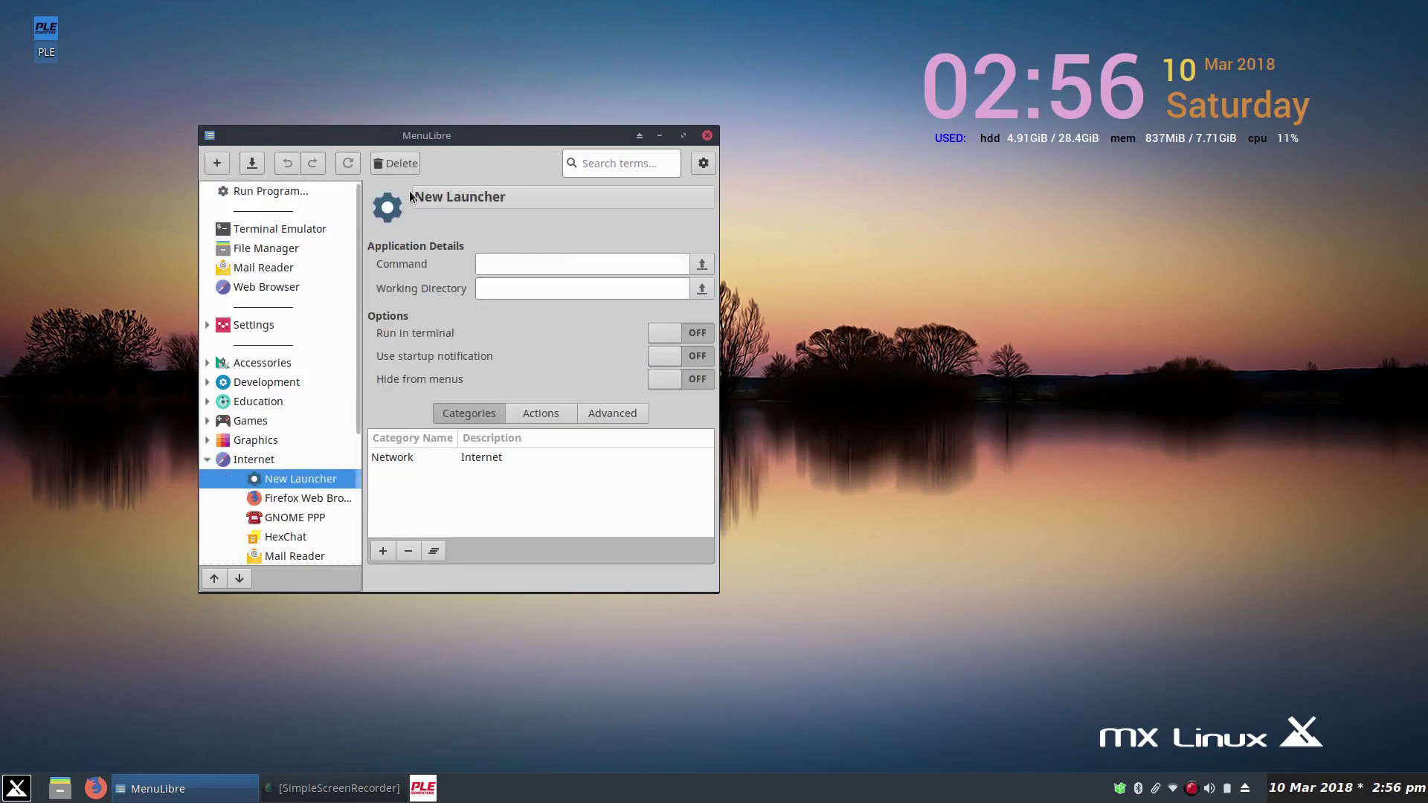
Set the new launcher's icon to the downloaded PLE.jpg logo image.
left_click(384, 207)
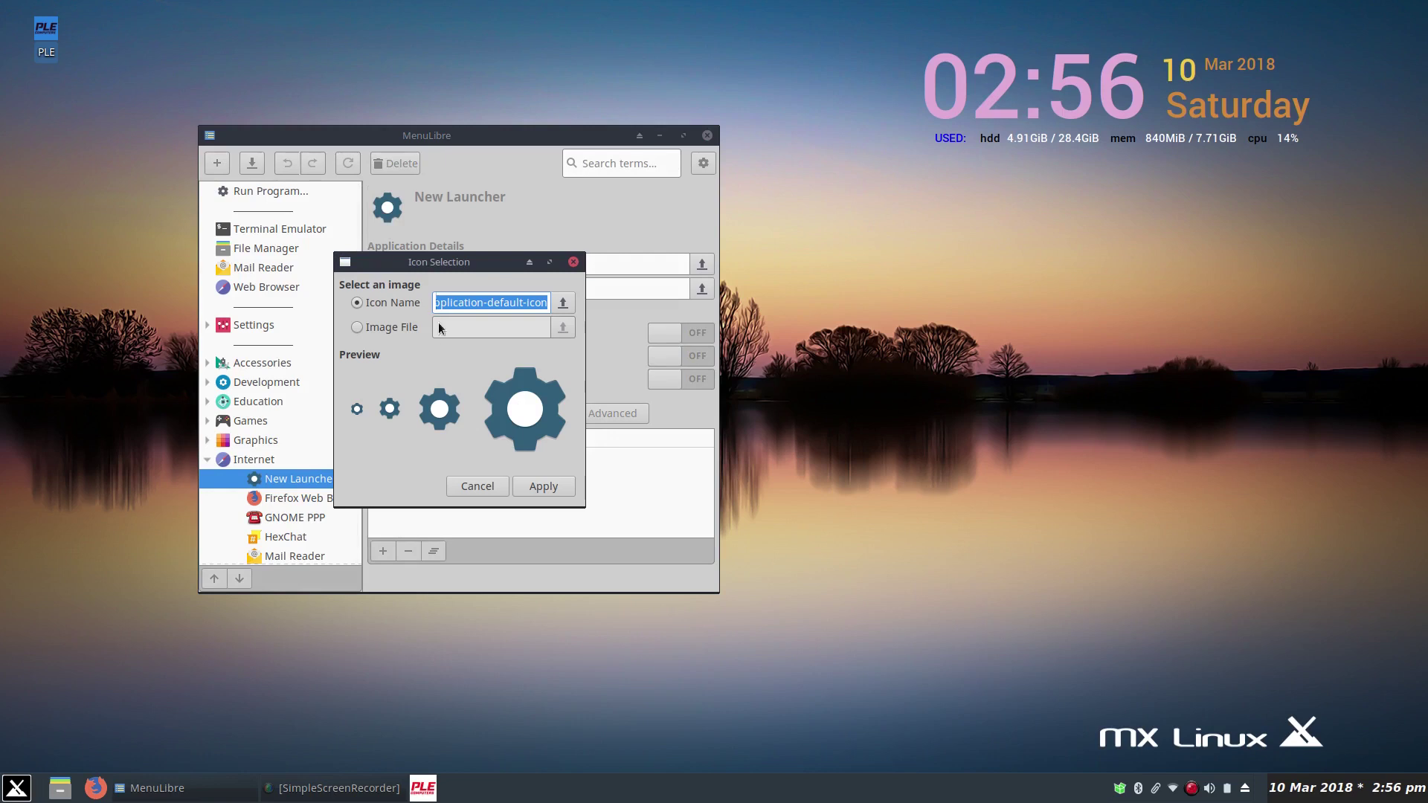
left_click(379, 328)
left_click(563, 328)
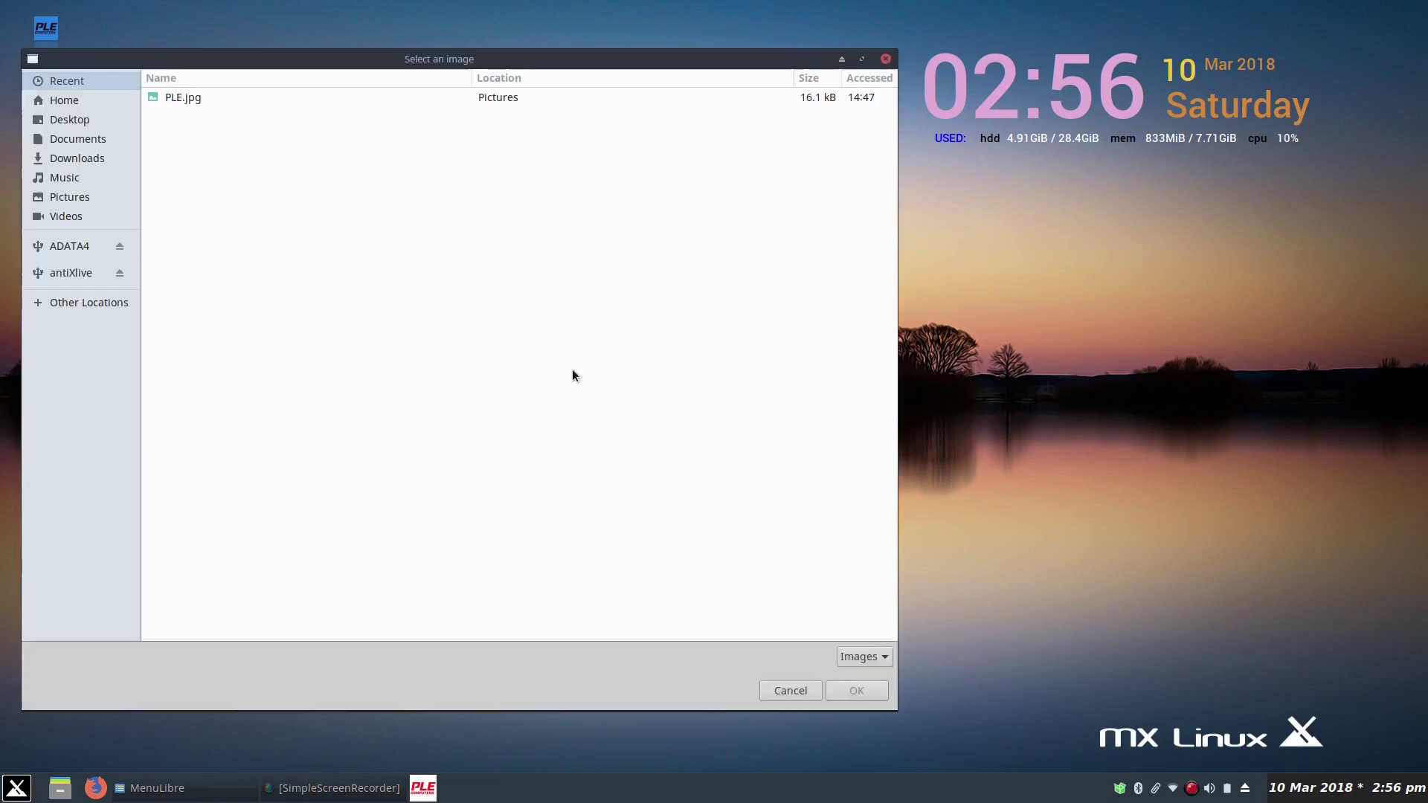
left_click(178, 96)
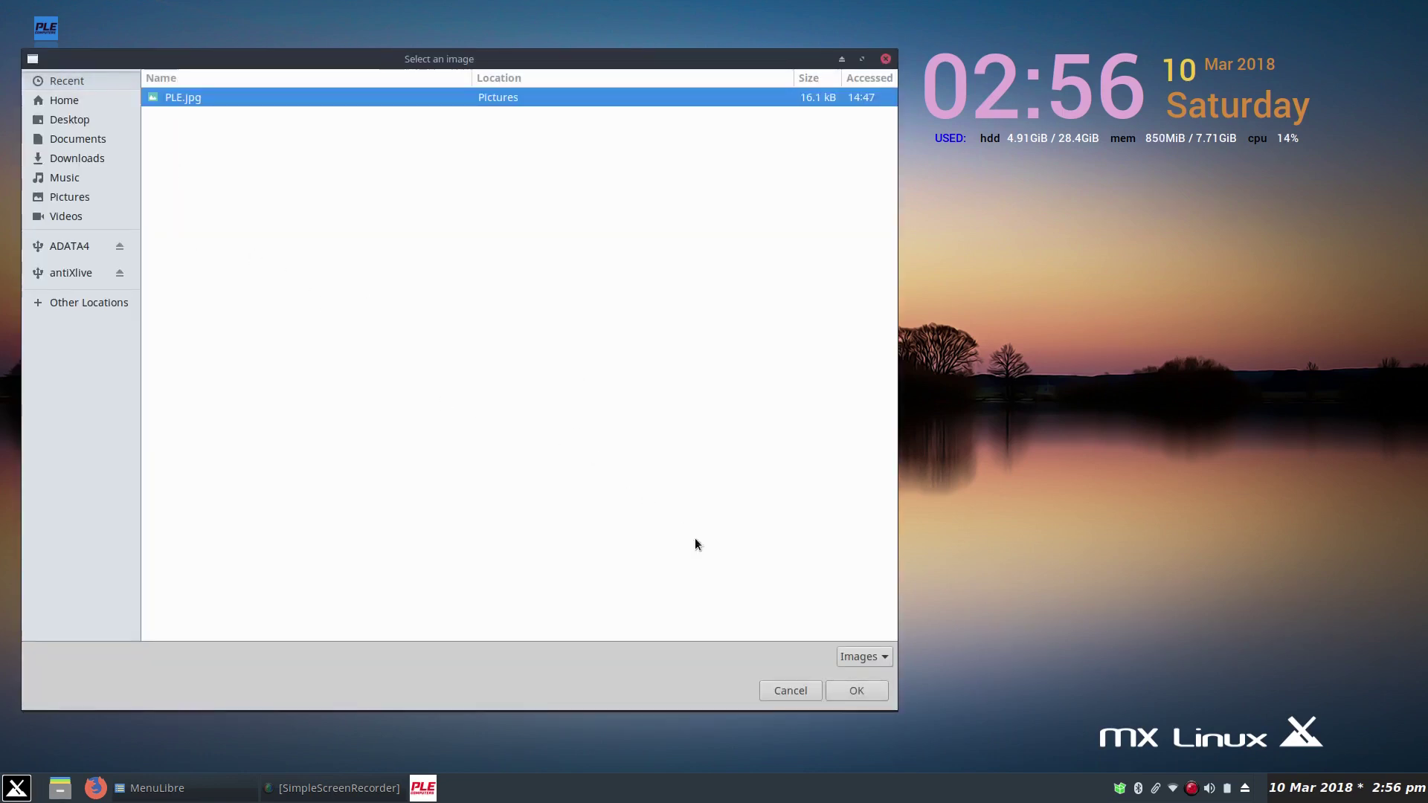
left_click(857, 690)
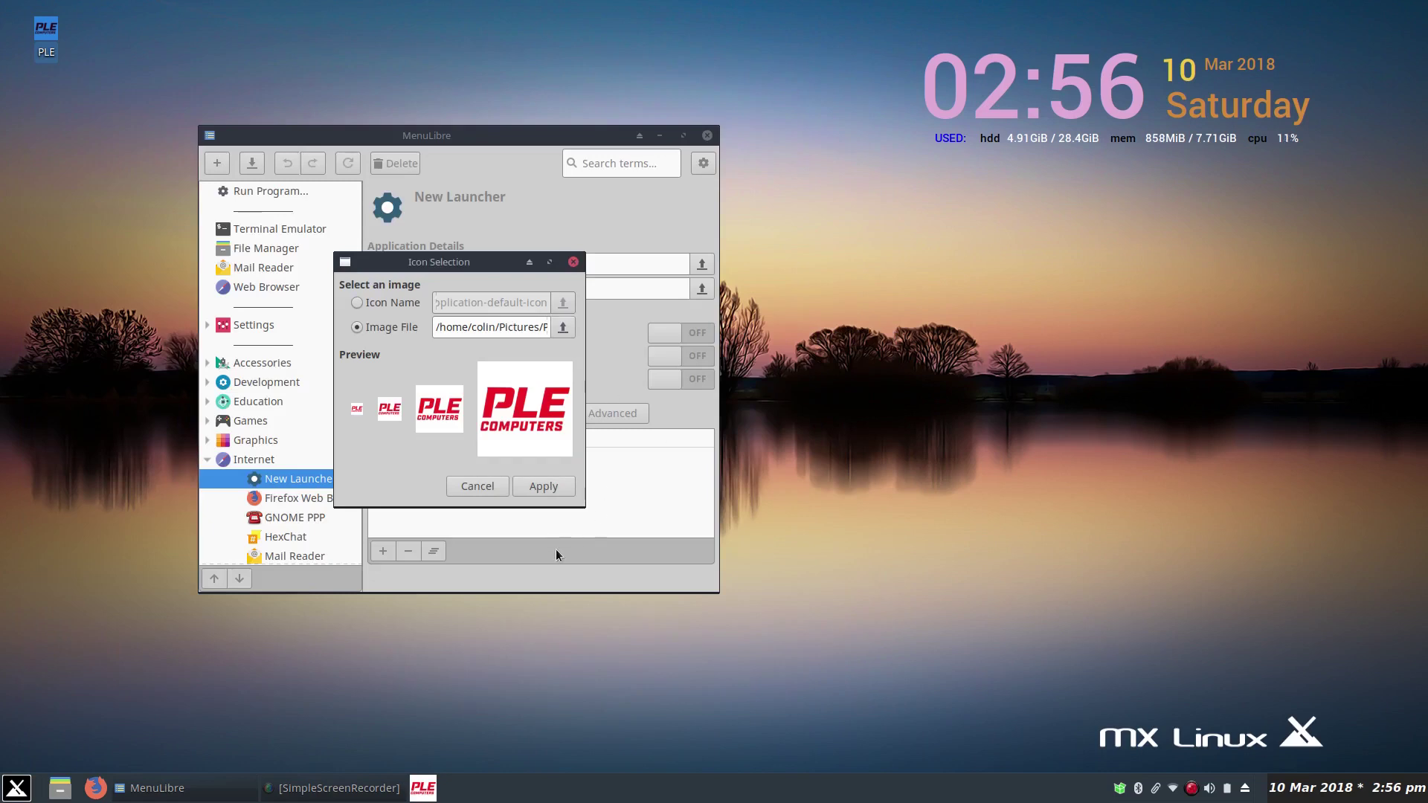
left_click(542, 486)
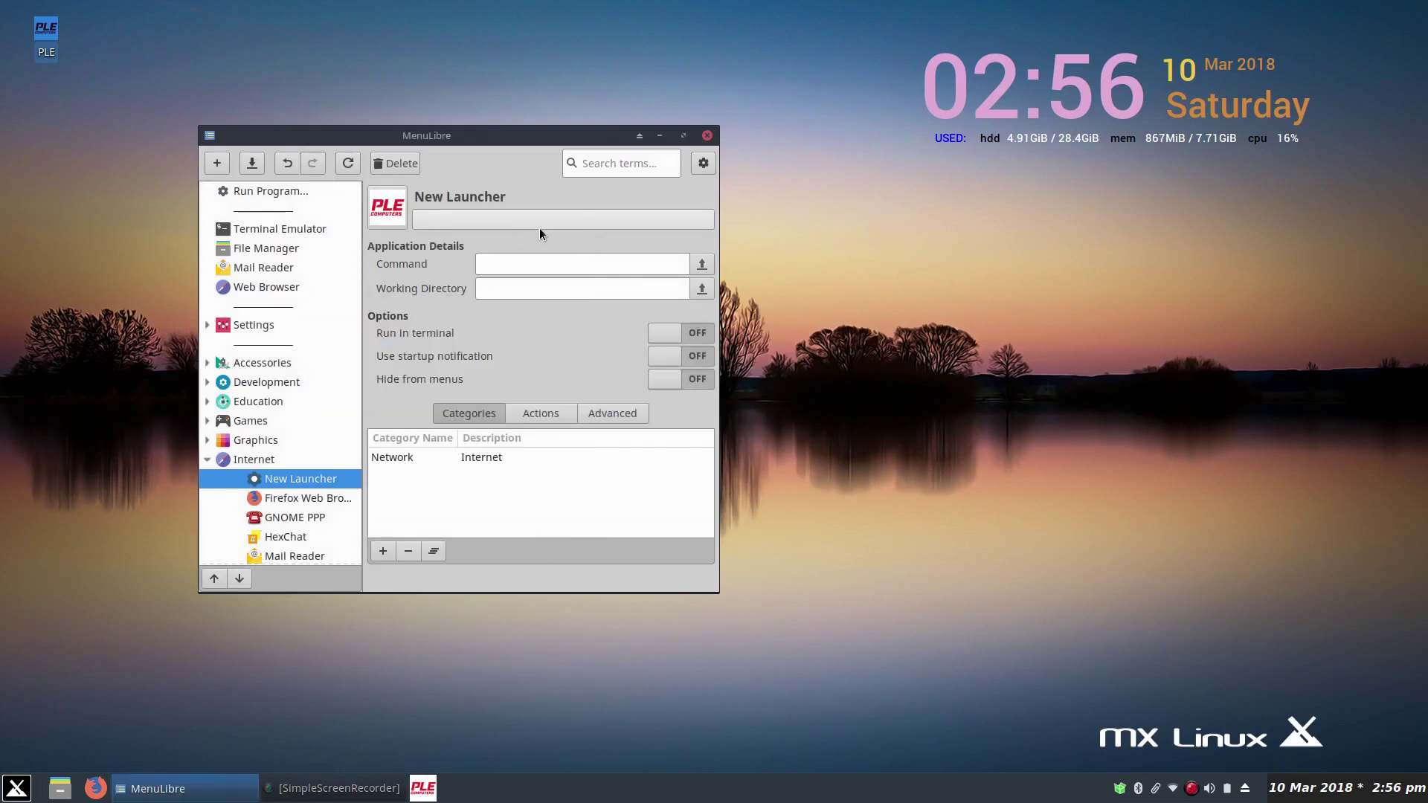
left_click(487, 200)
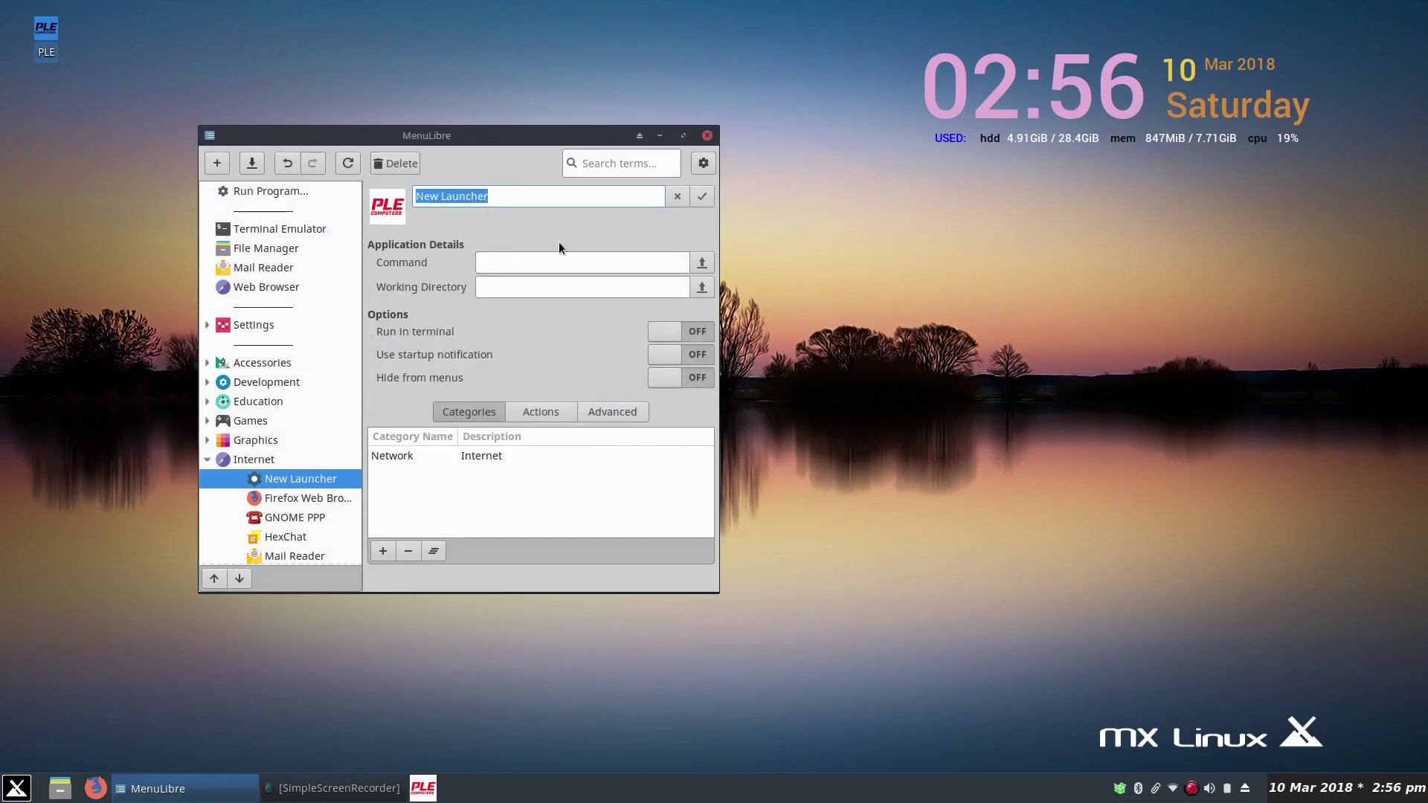
type("PLE")
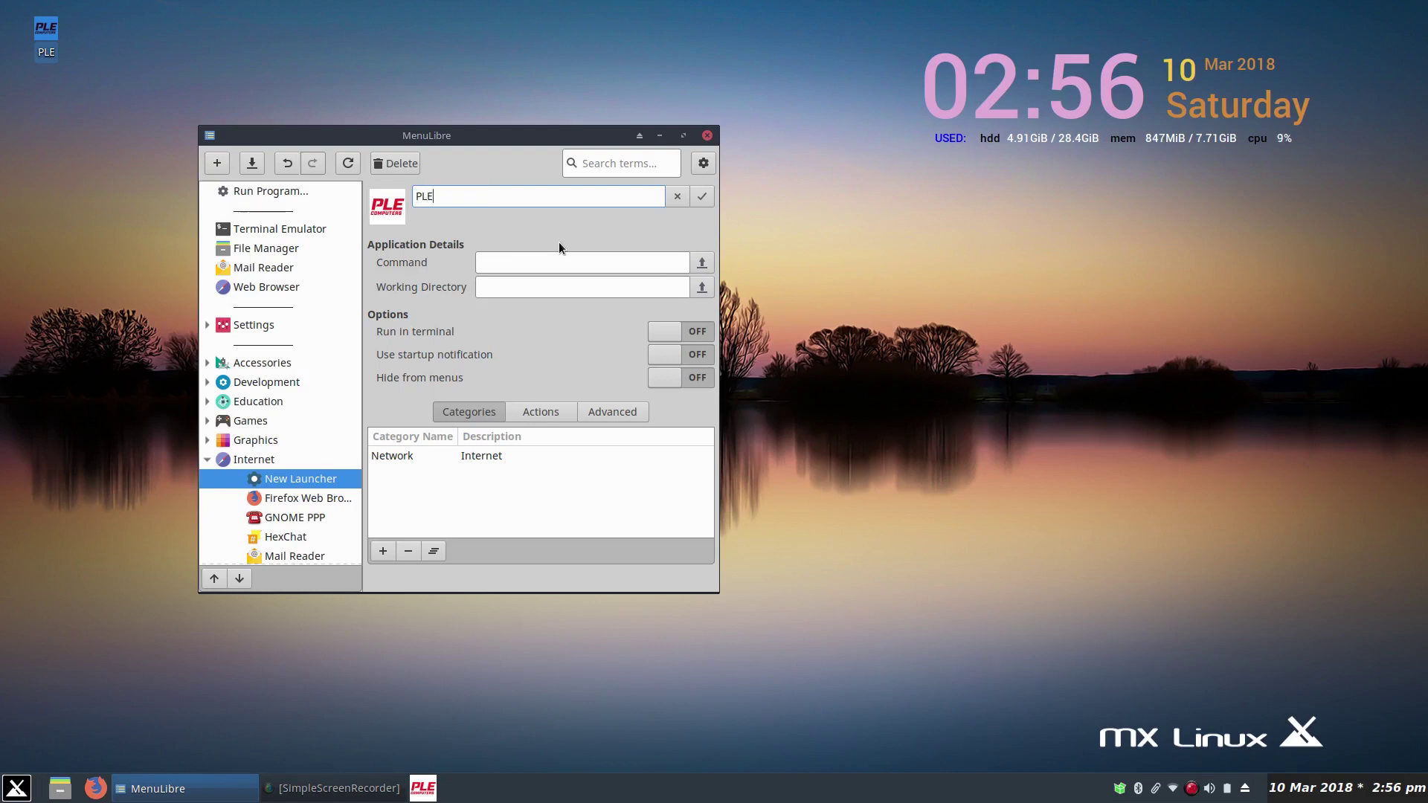
type(" Computers")
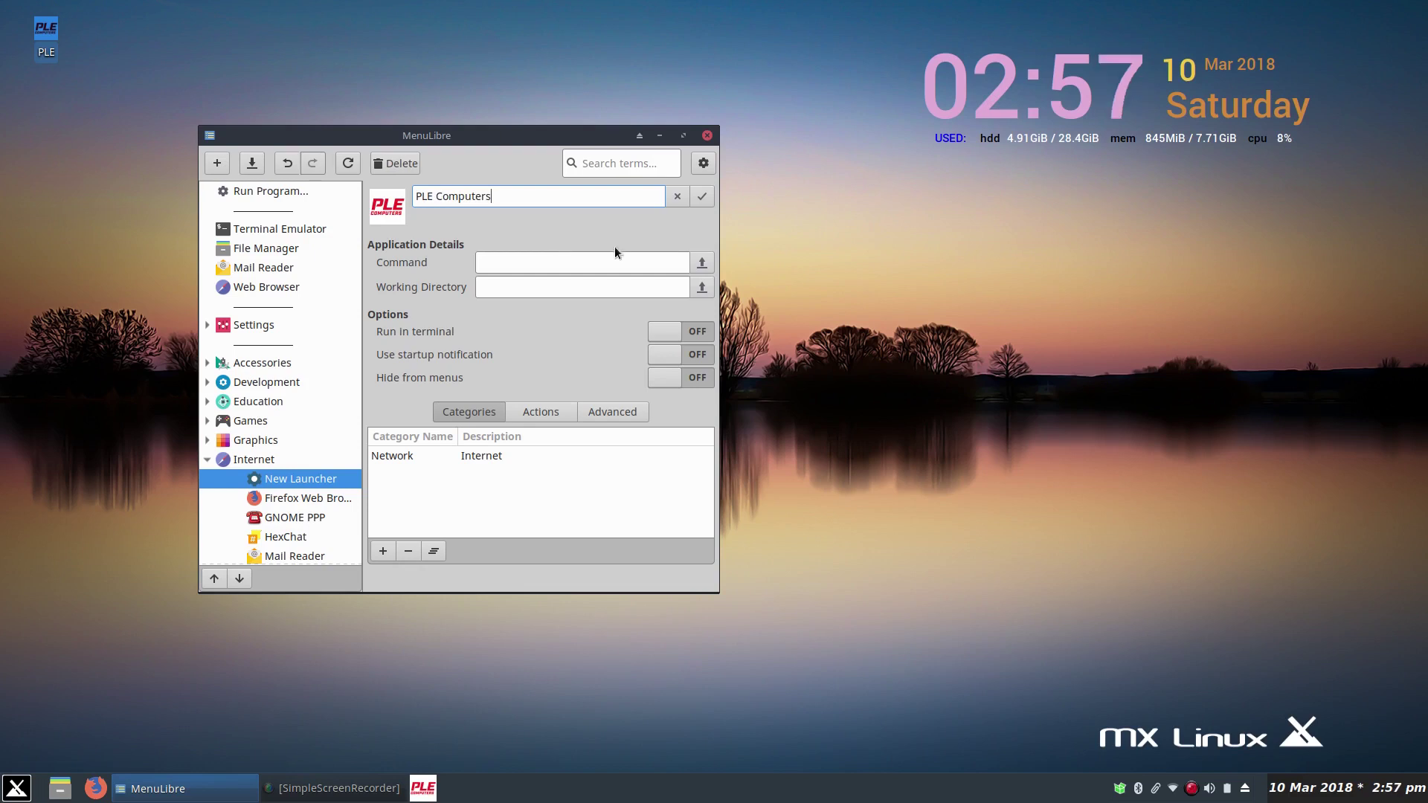
left_click(496, 261)
type("firefox https://www.ple.com.au")
left_click(252, 163)
Launch PLE Computers from the Whisker Menu to confirm the PLE site opens, then close Firefox.
left_click(17, 788)
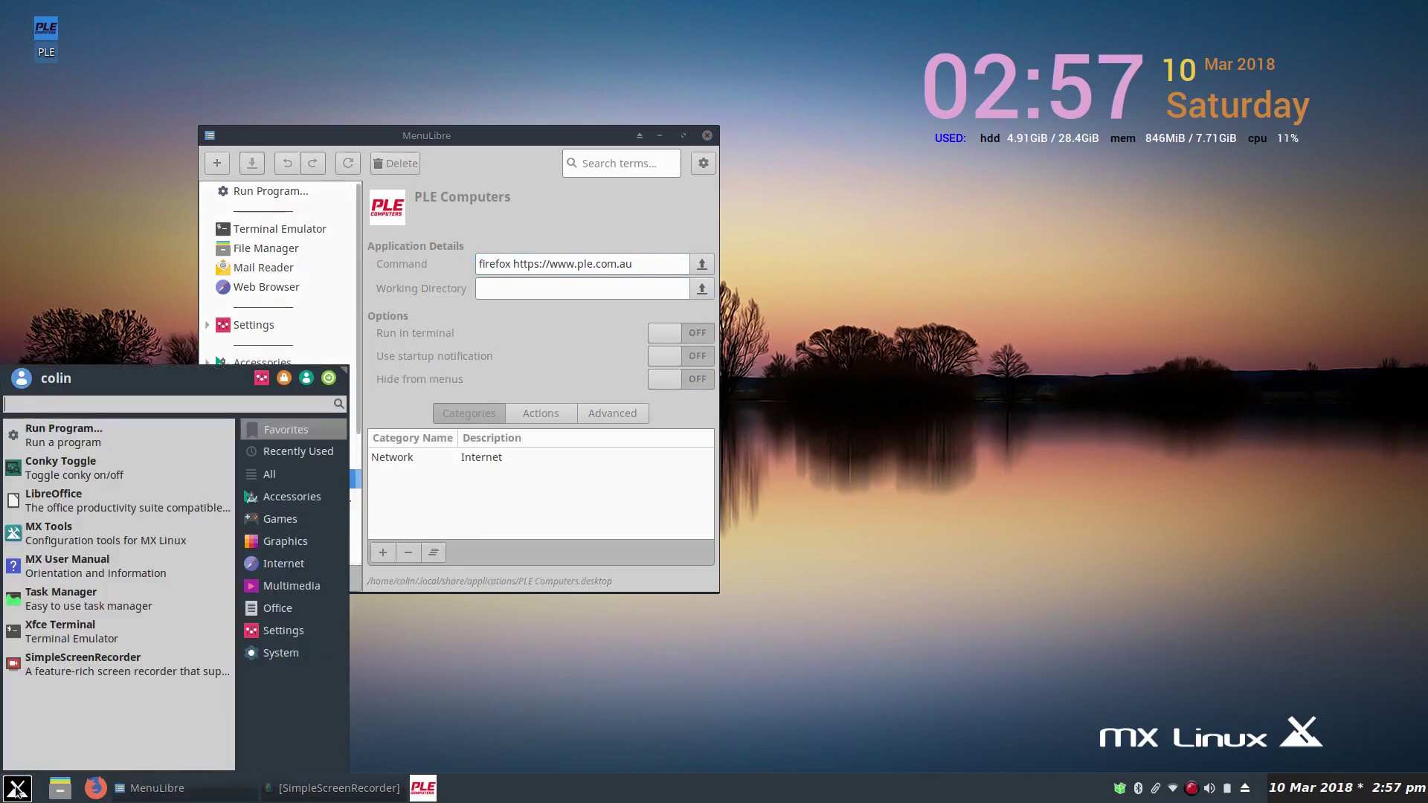
mouse_move(268, 574)
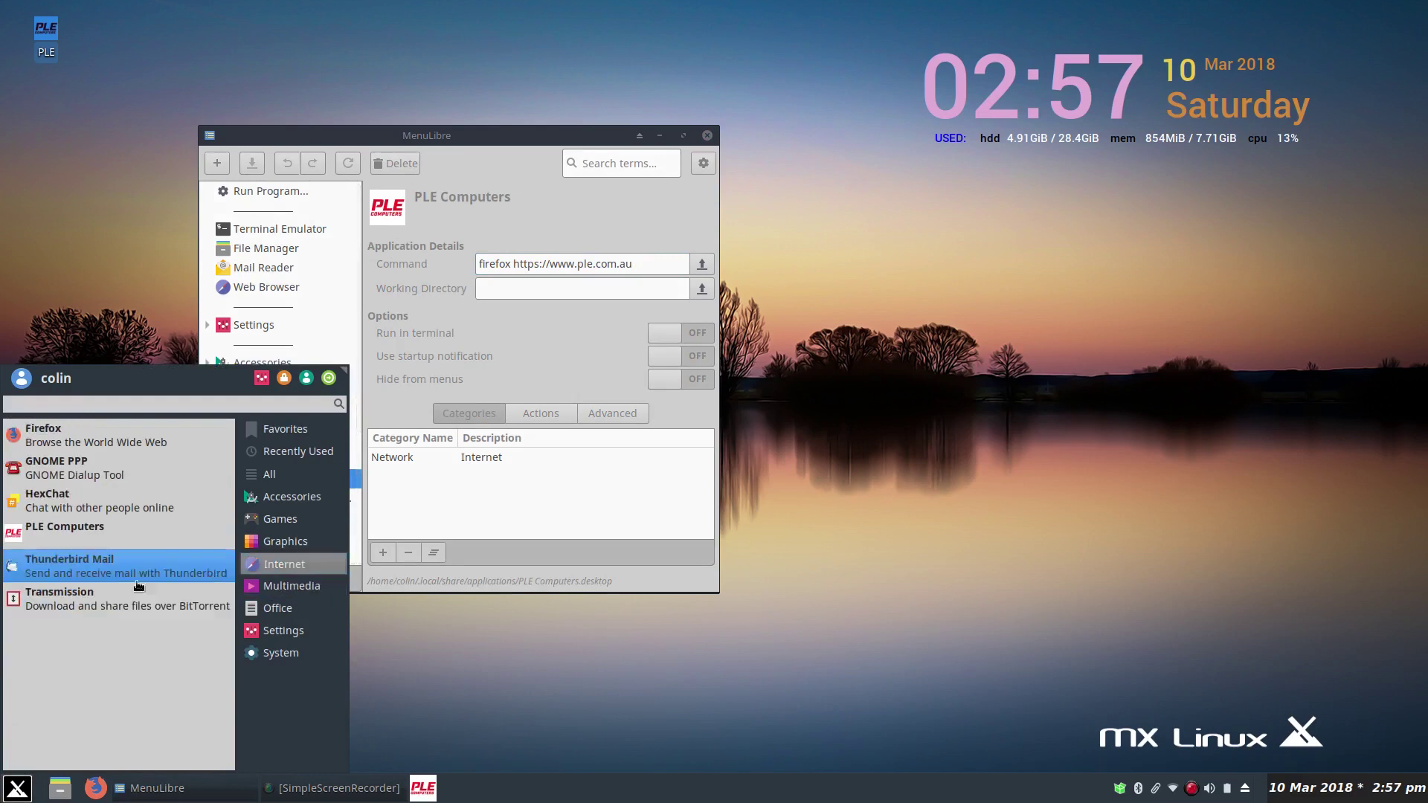
left_click(82, 537)
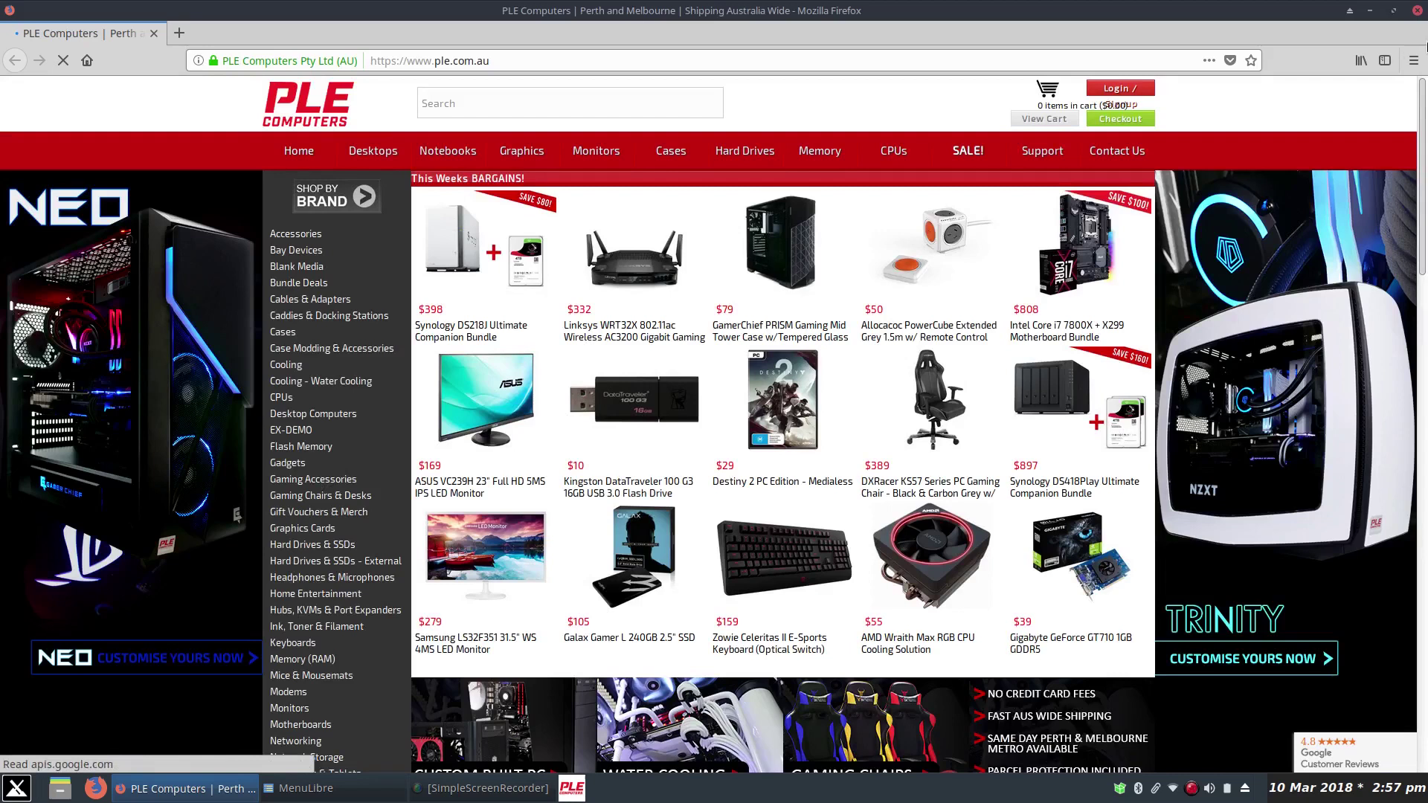
left_click(1418, 10)
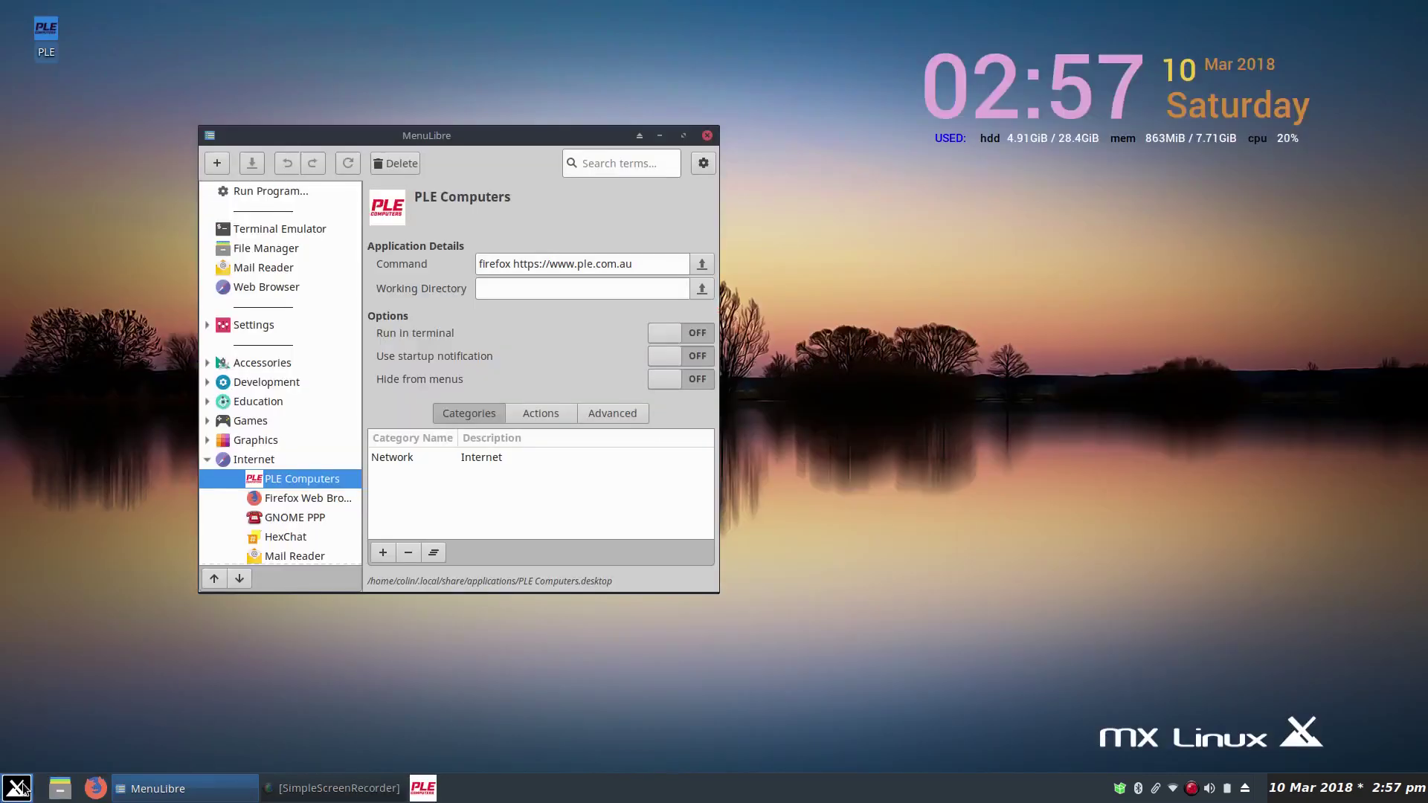
Add the PLE Computers entry to the desktop and to the panel.
left_click(16, 787)
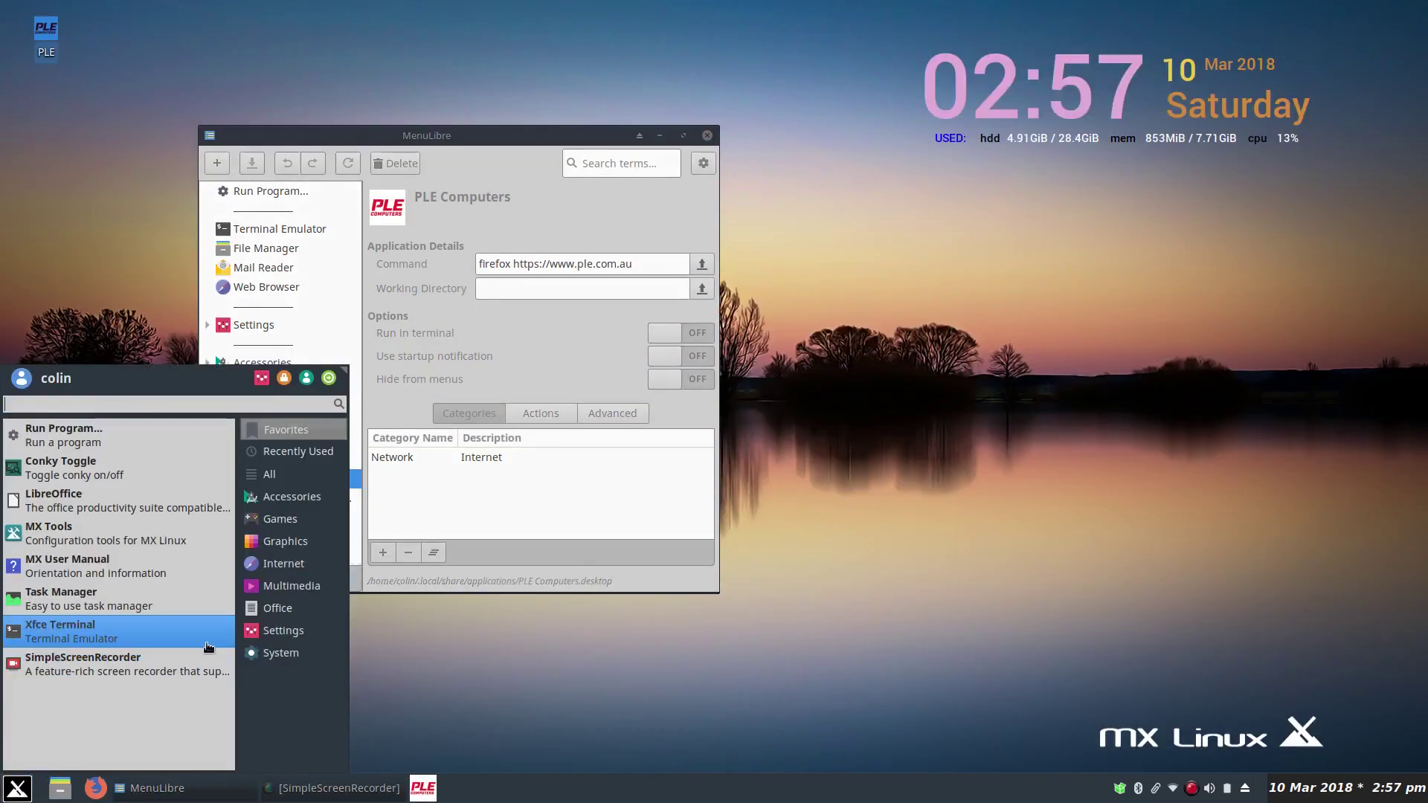
mouse_move(281, 563)
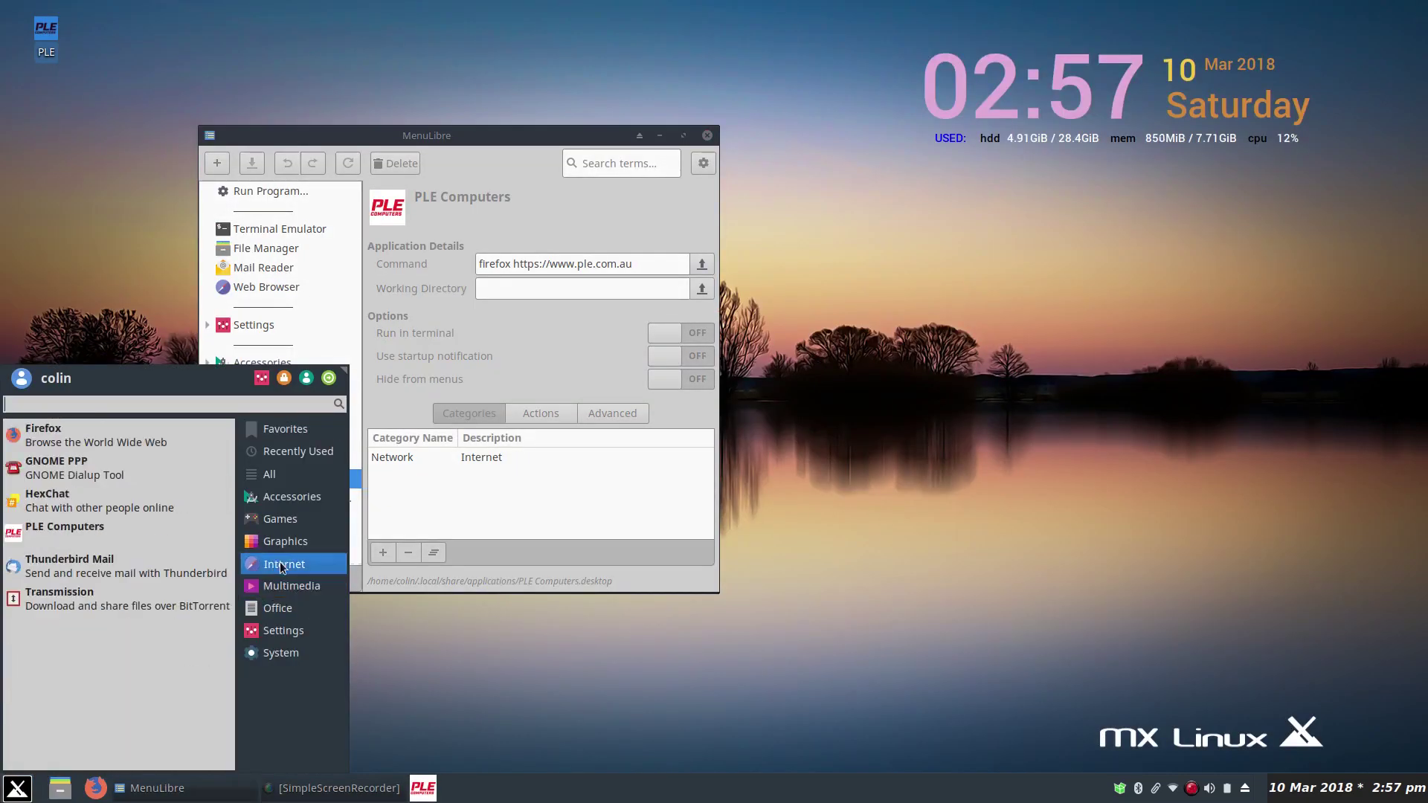
right_click(60, 529)
left_click(119, 583)
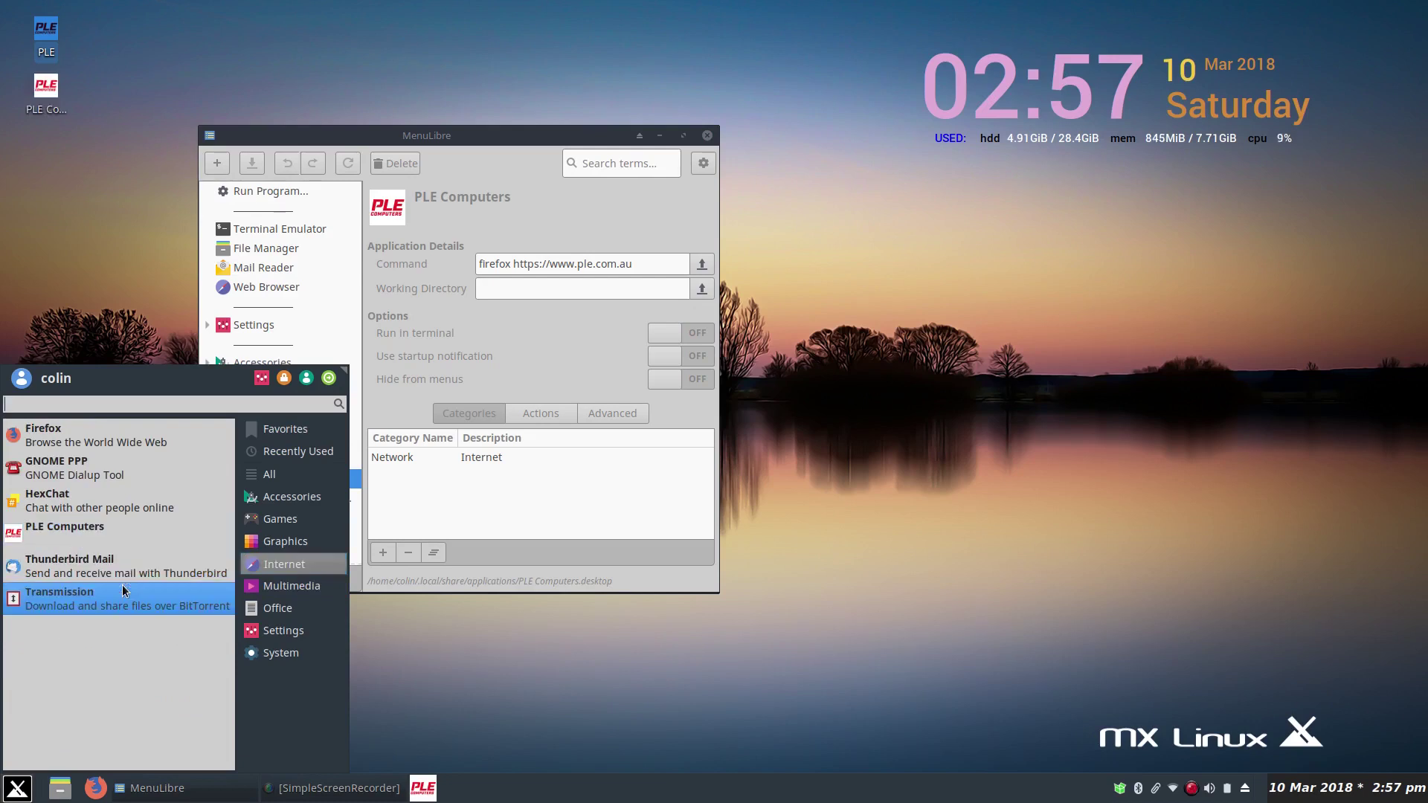
right_click(51, 568)
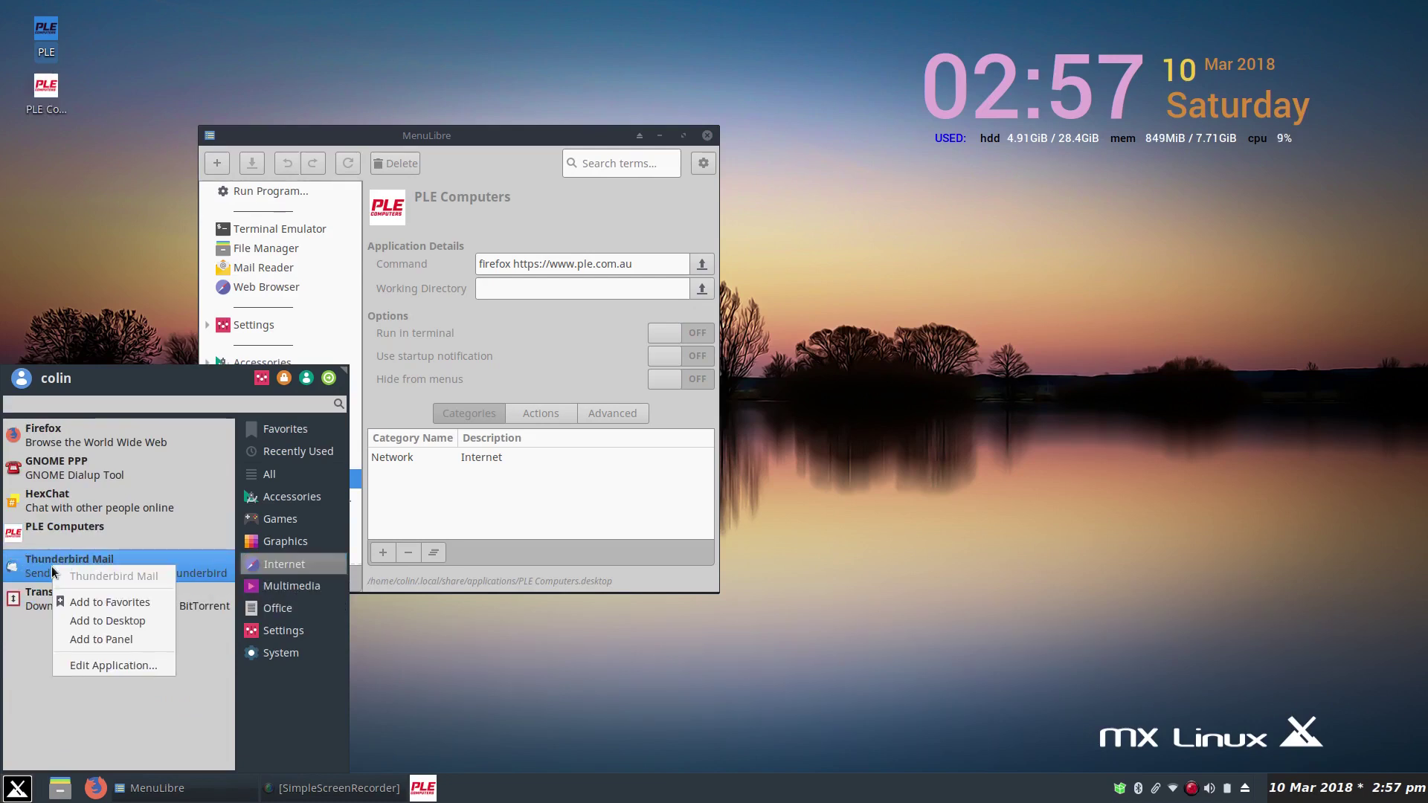
right_click(51, 533)
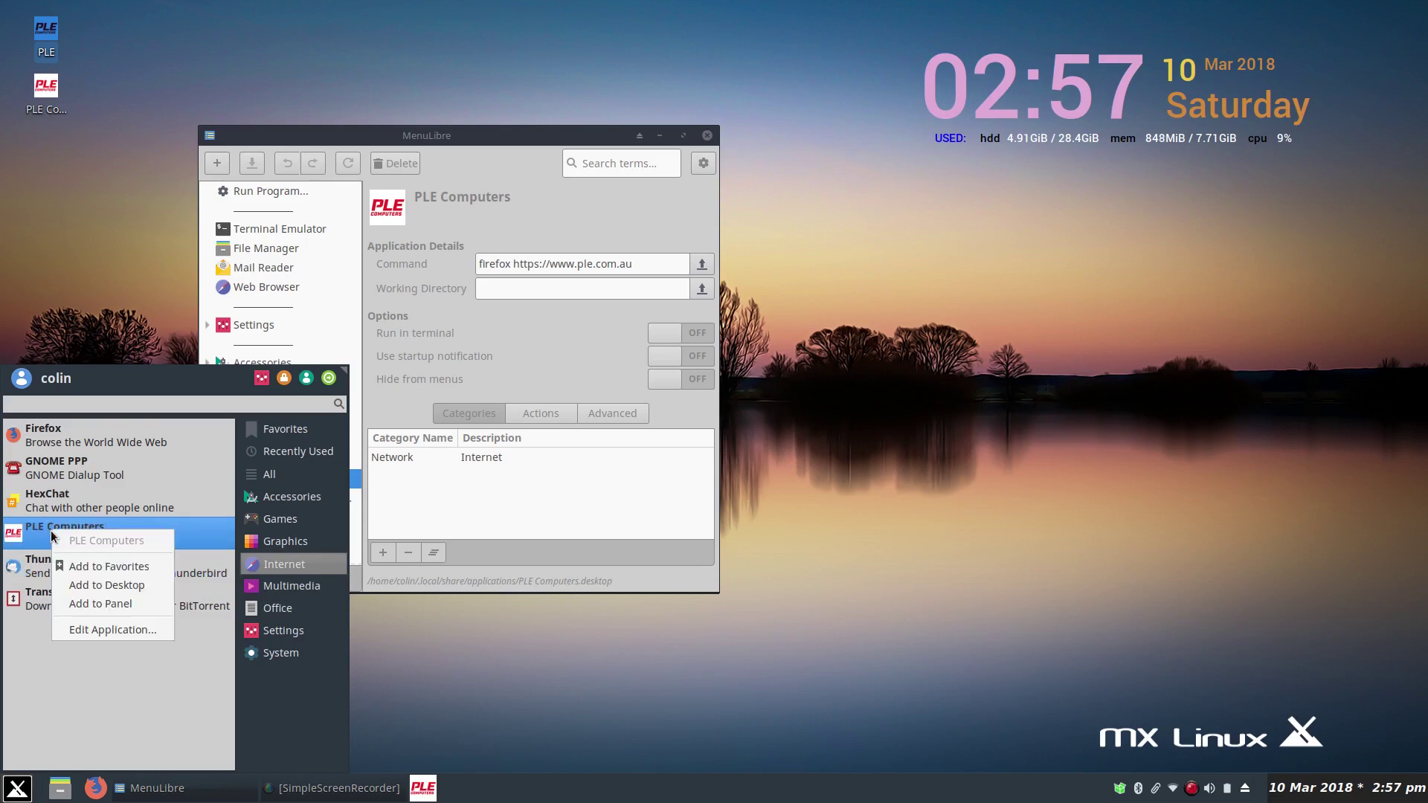
left_click(112, 603)
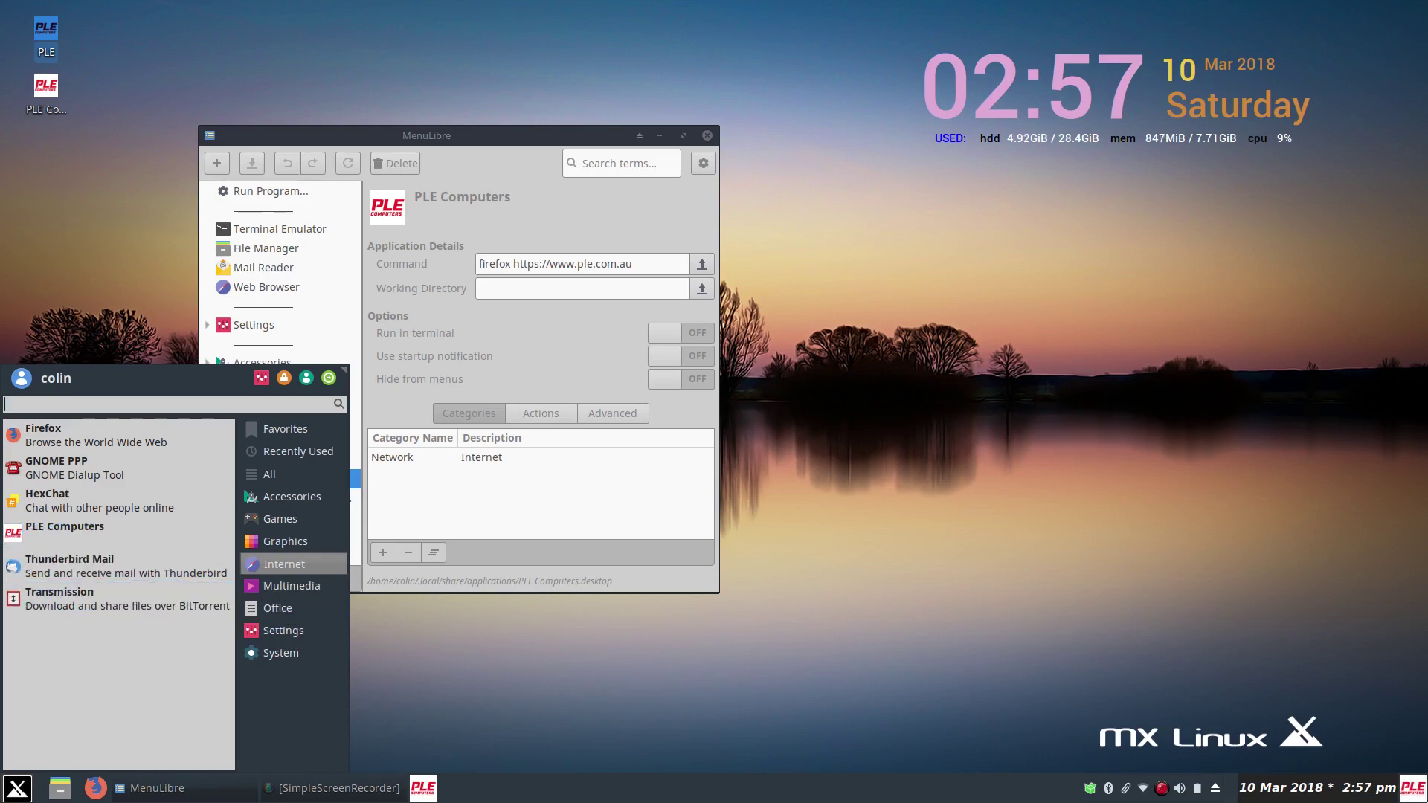
Add PLE Computers to Favorites and recheck the menu.
right_click(46, 539)
left_click(91, 572)
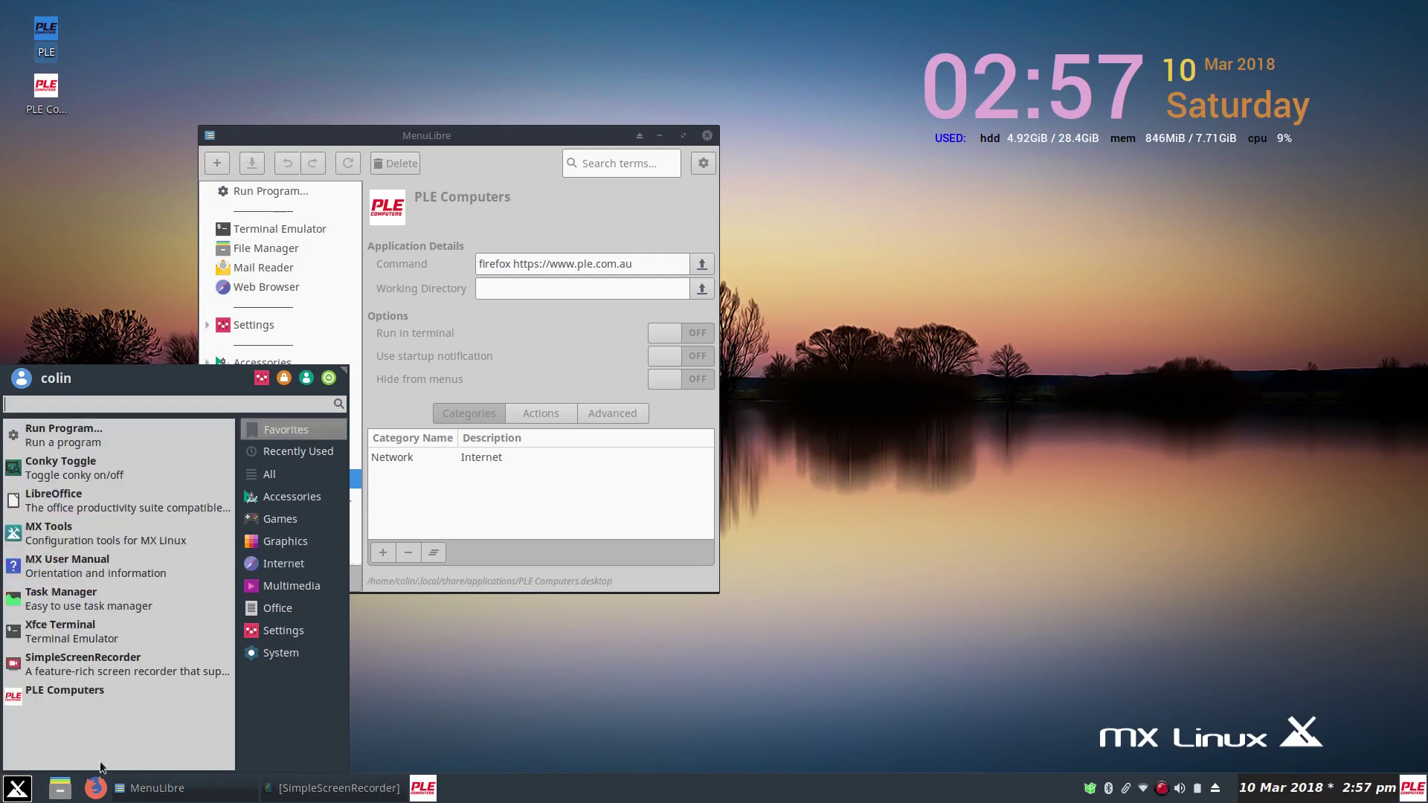
left_click(20, 787)
left_click(21, 787)
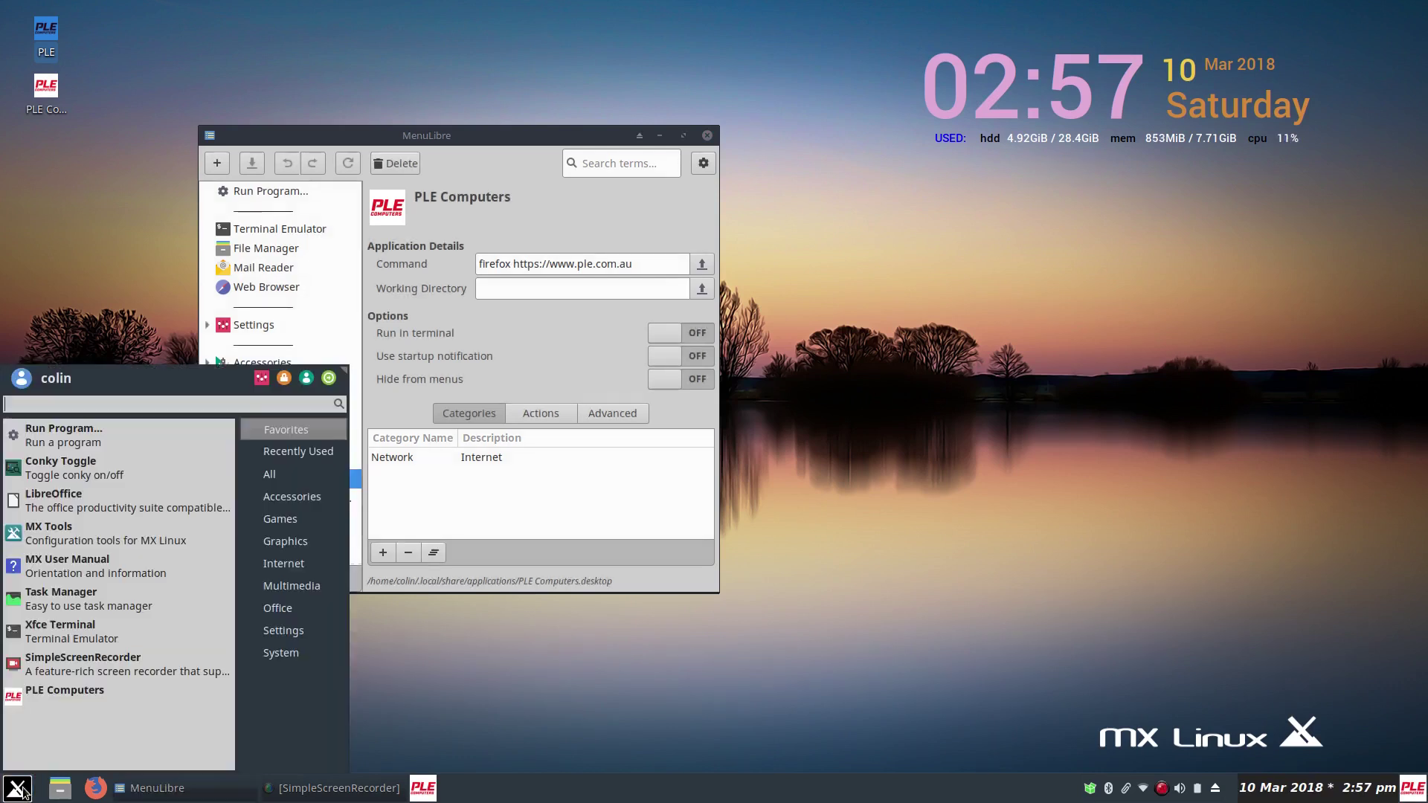
left_click(17, 786)
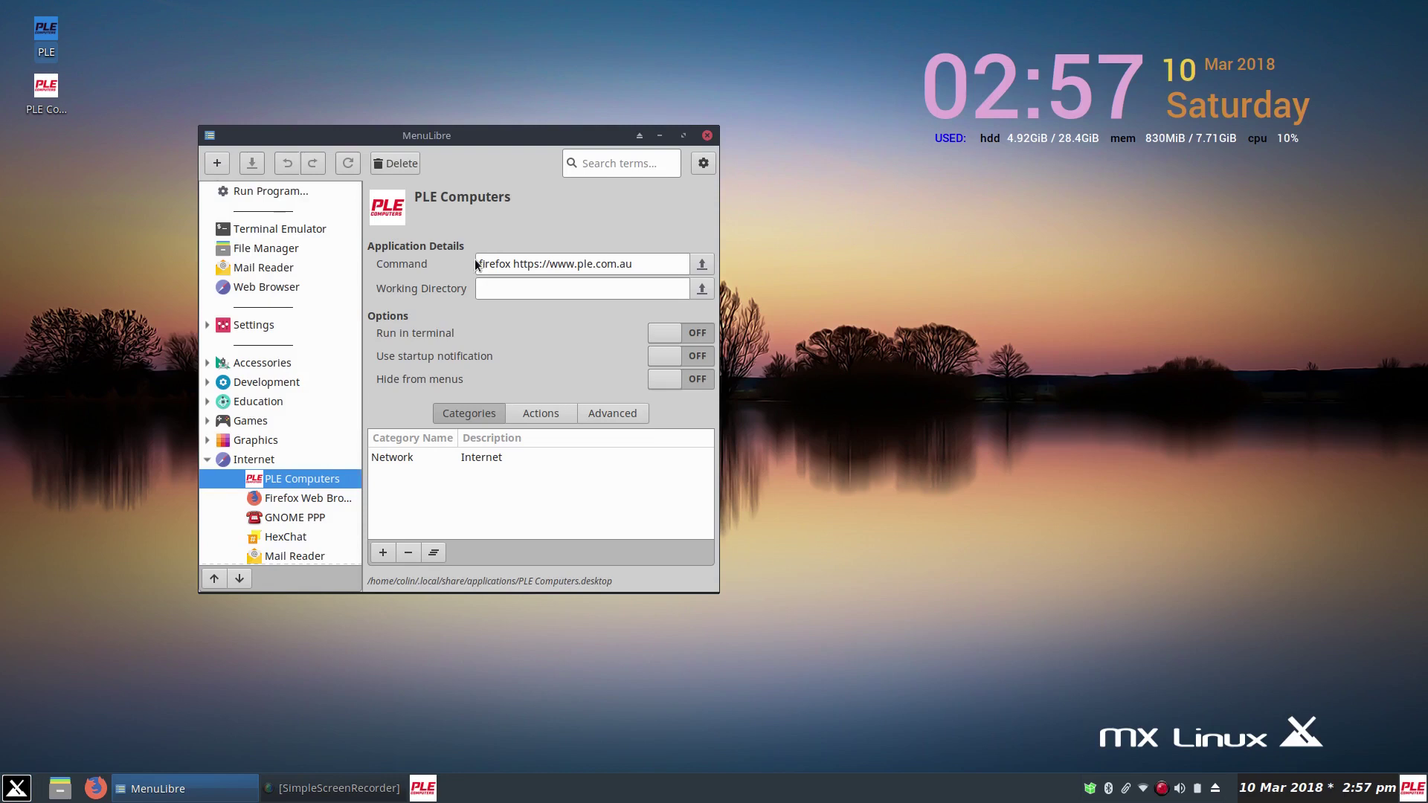
Select 'firefox' in the PLE Computers command field, then open the home folder in File Manager.
left_click_drag(510, 264, 474, 266)
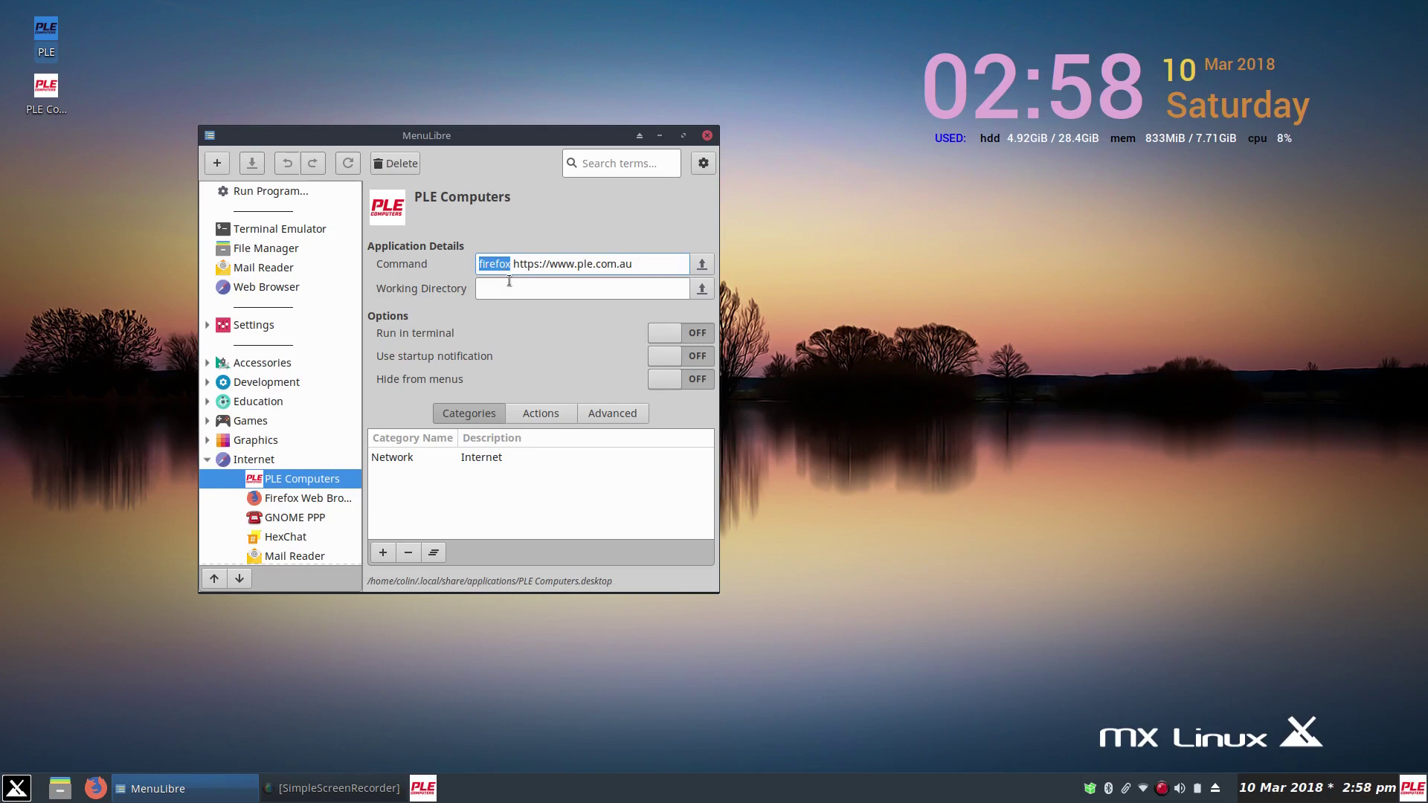
left_click(784, 285)
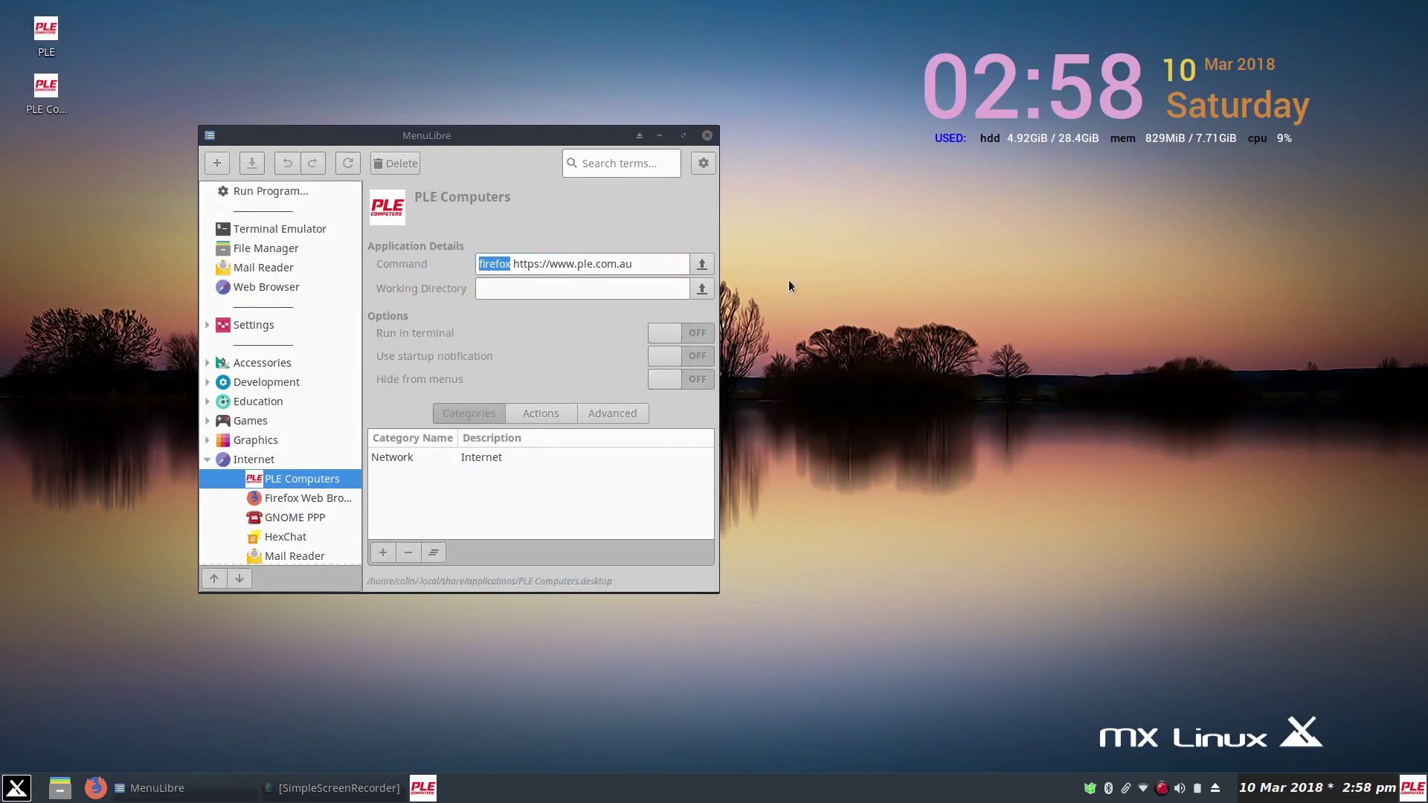
left_click(507, 266)
left_click(60, 789)
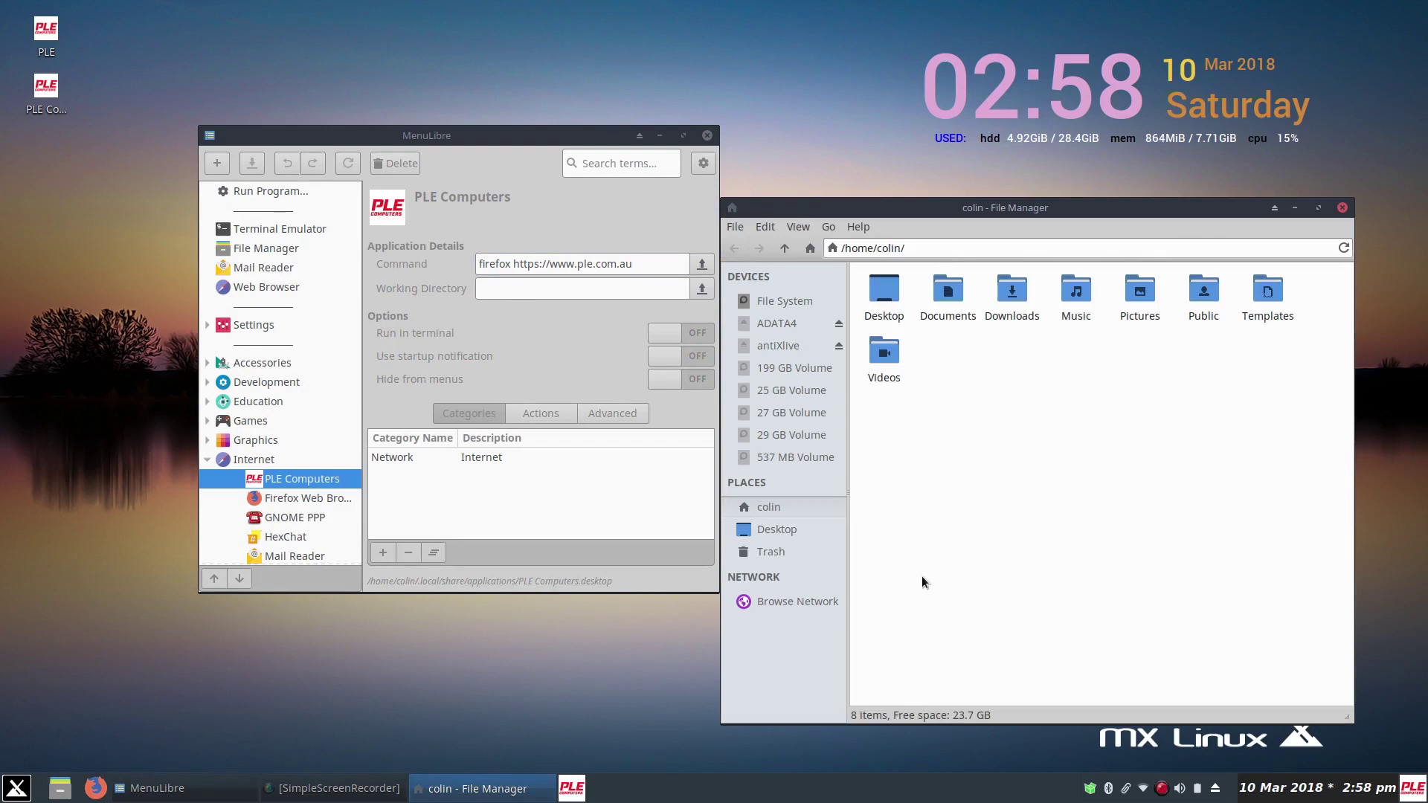
Navigate the file manager to /usr/share/applications.
left_click_drag(1092, 216, 802, 174)
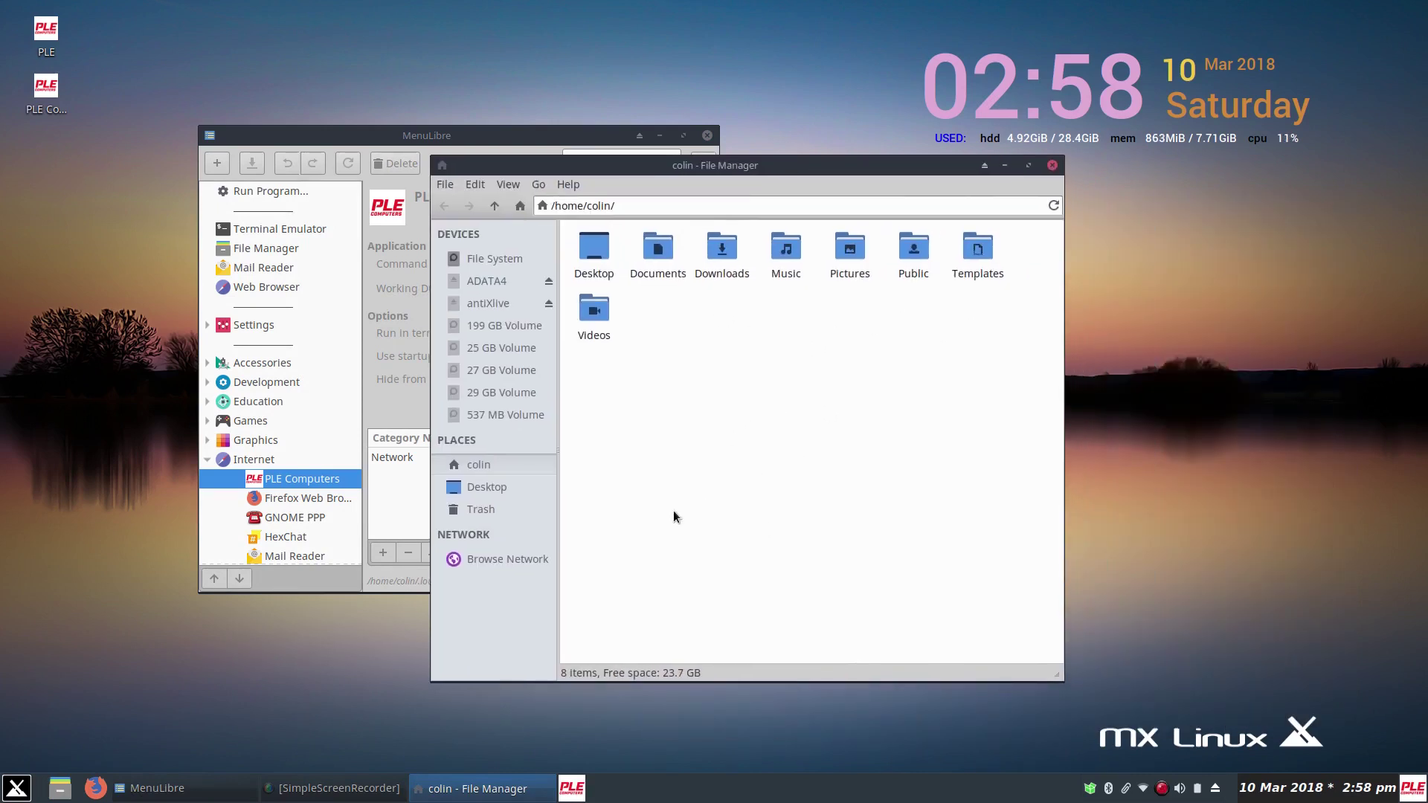
left_click(485, 260)
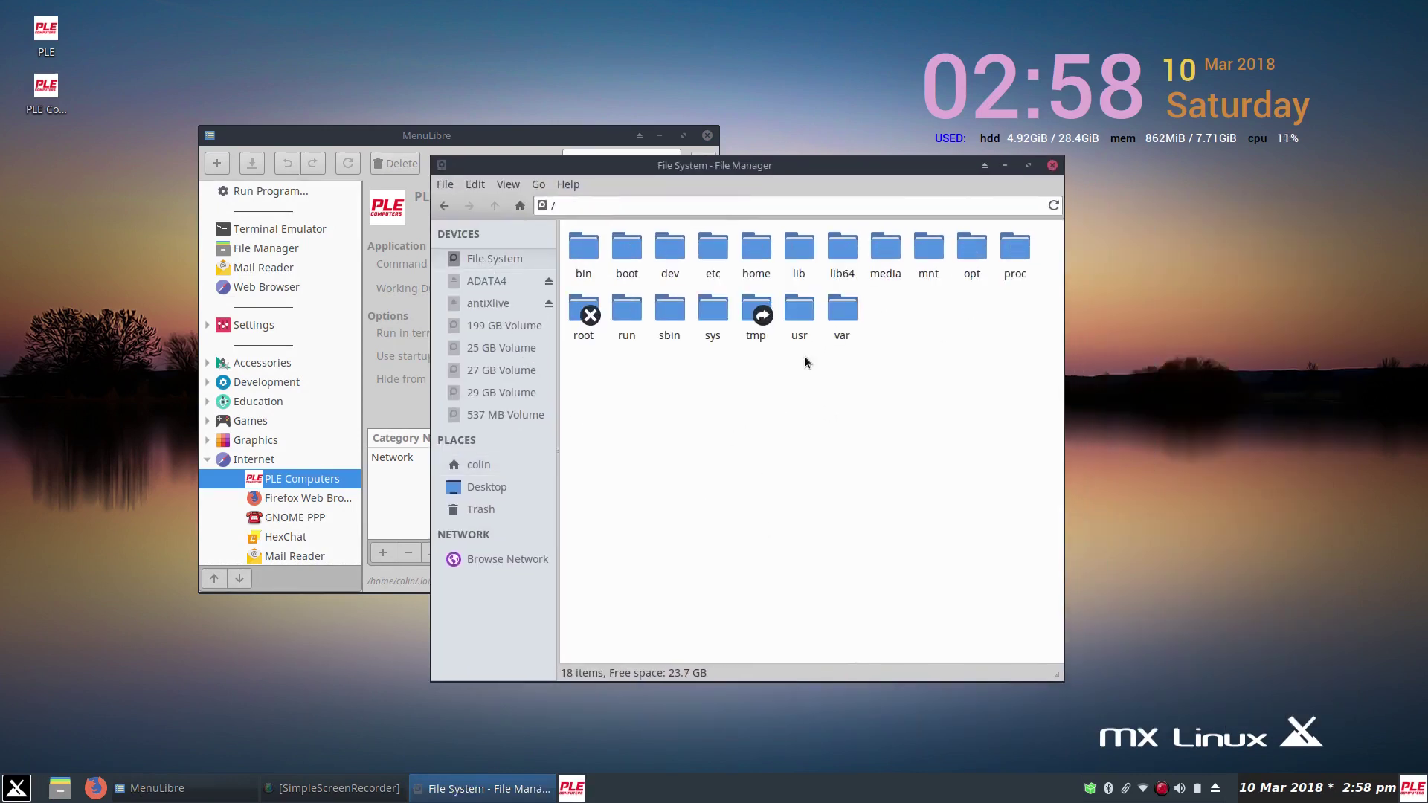
double_click(800, 312)
double_click(853, 264)
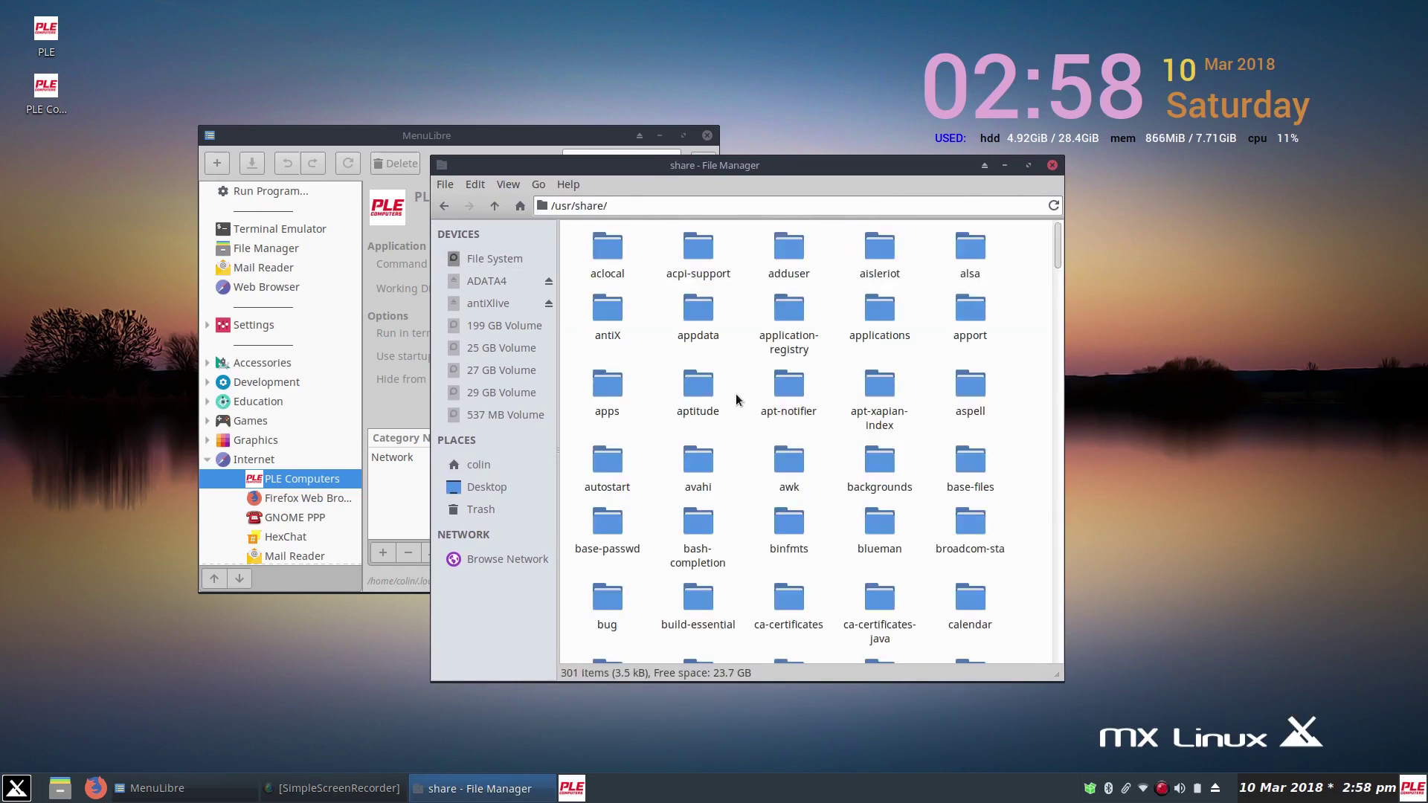
left_click(867, 320)
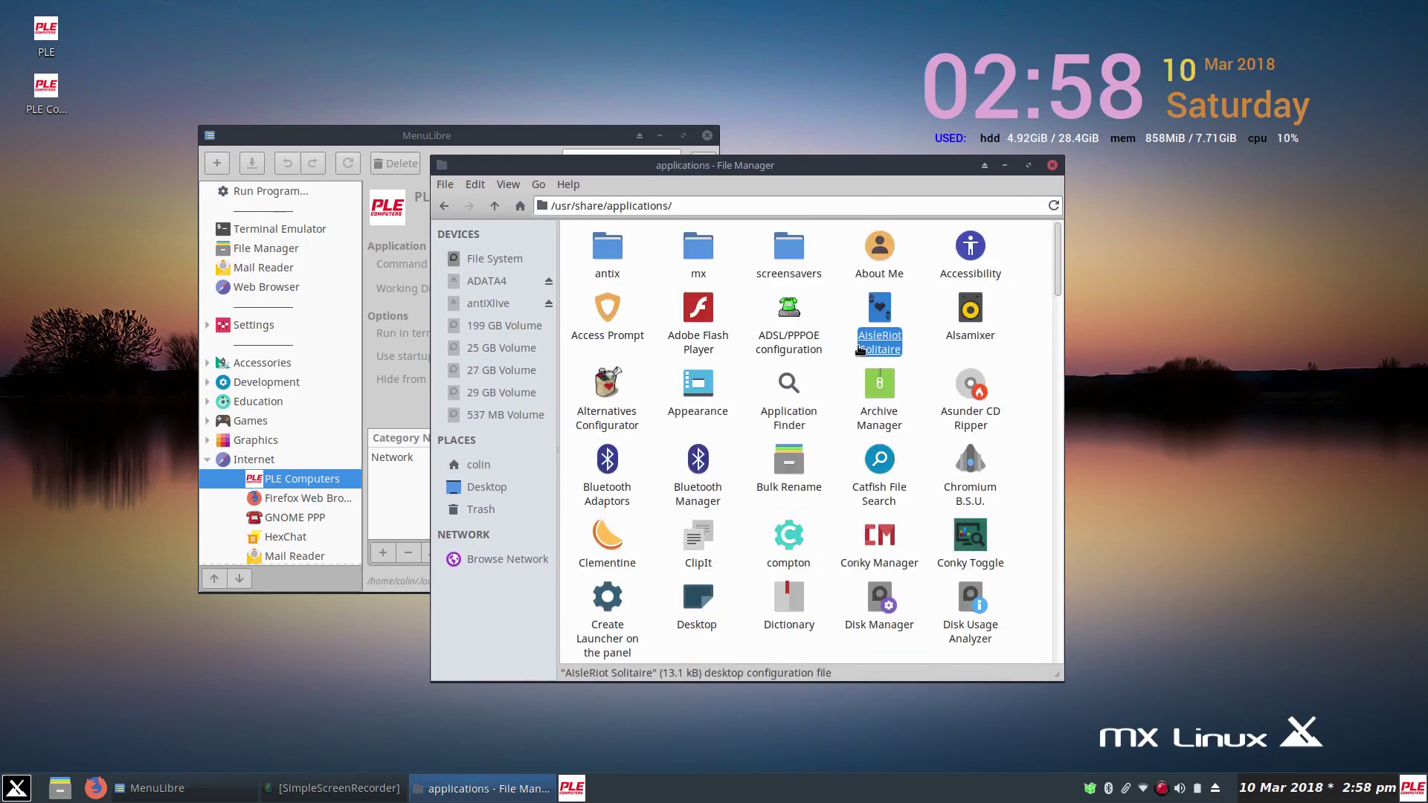
Open the Firefox launcher's Properties and view its Launcher settings (command firefox %u).
type("fir")
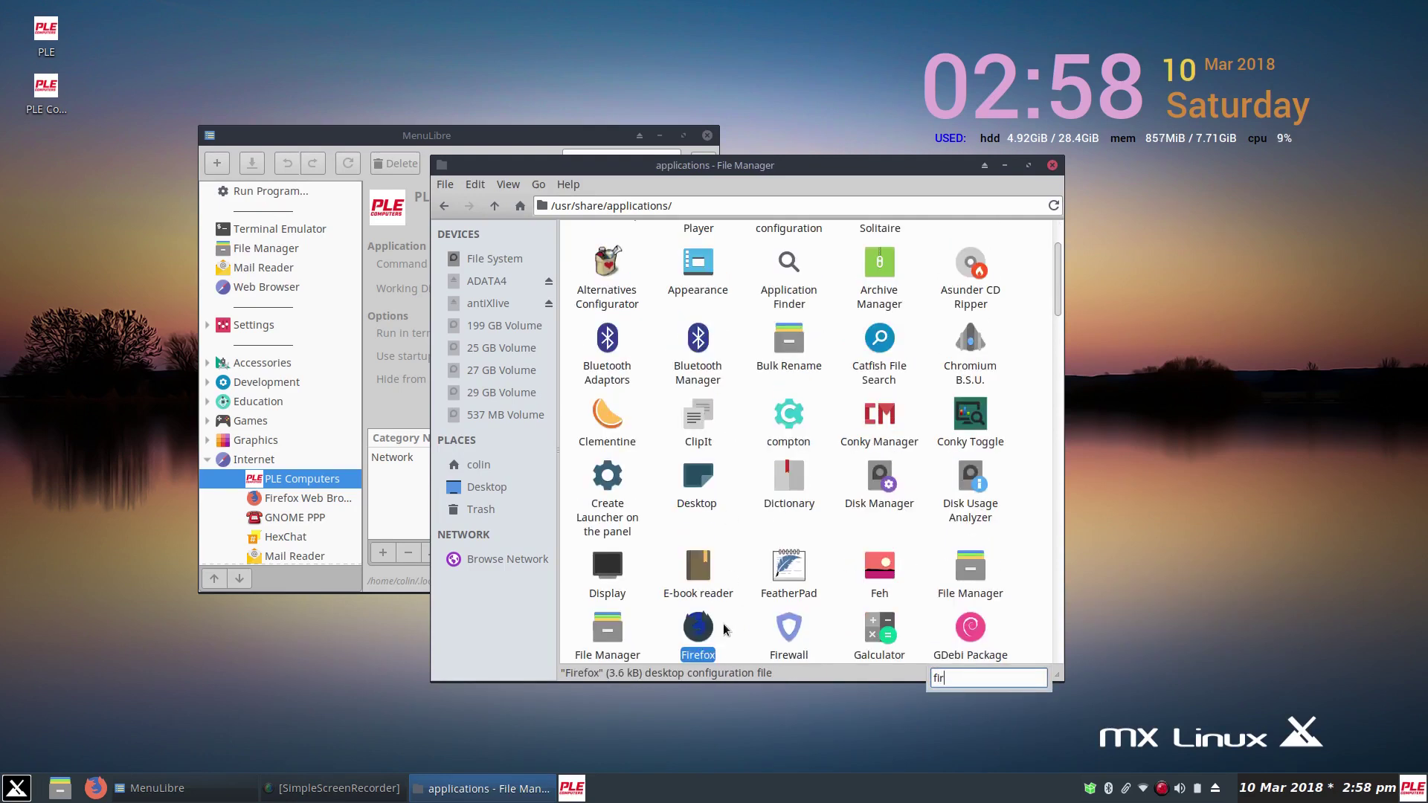
right_click(693, 632)
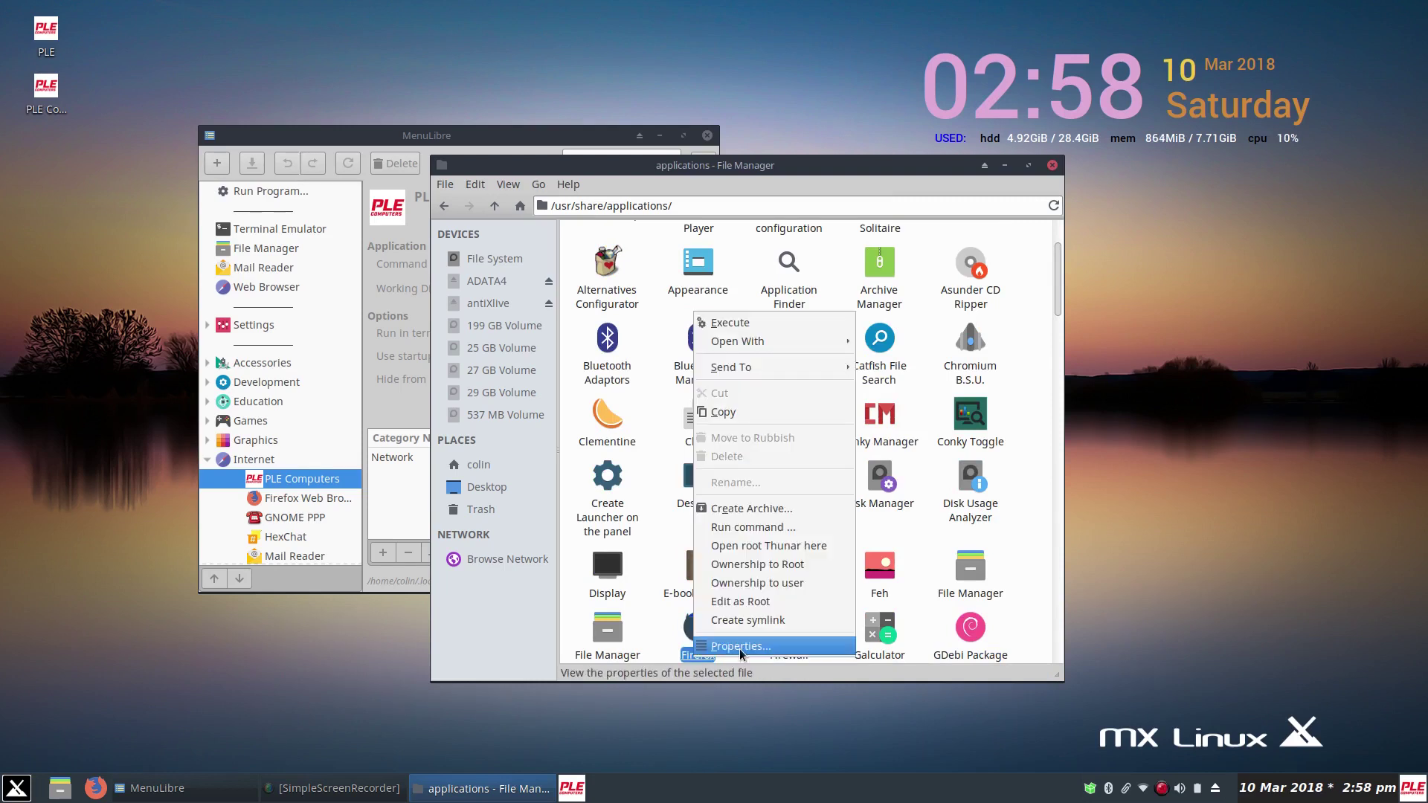
left_click(740, 649)
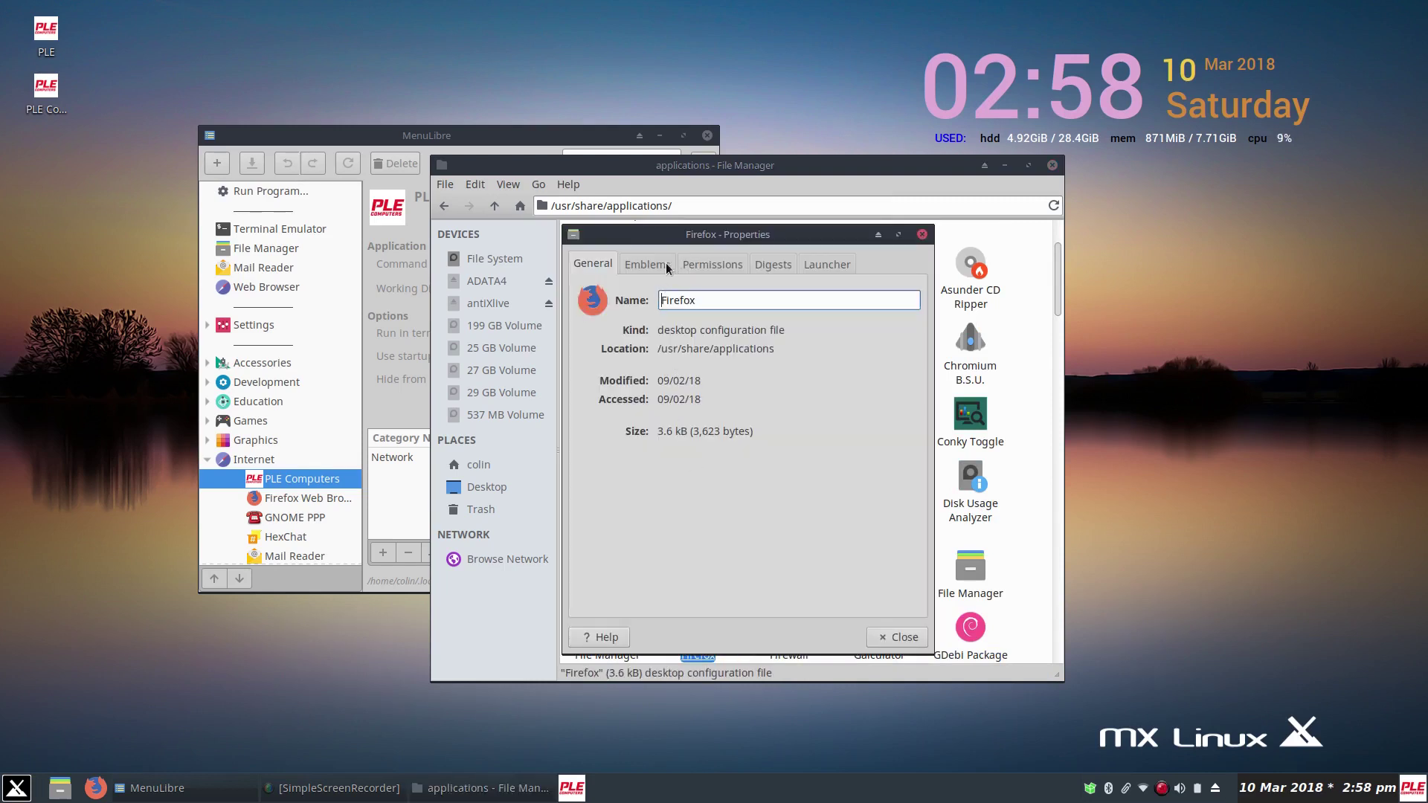
left_click(704, 266)
left_click(818, 266)
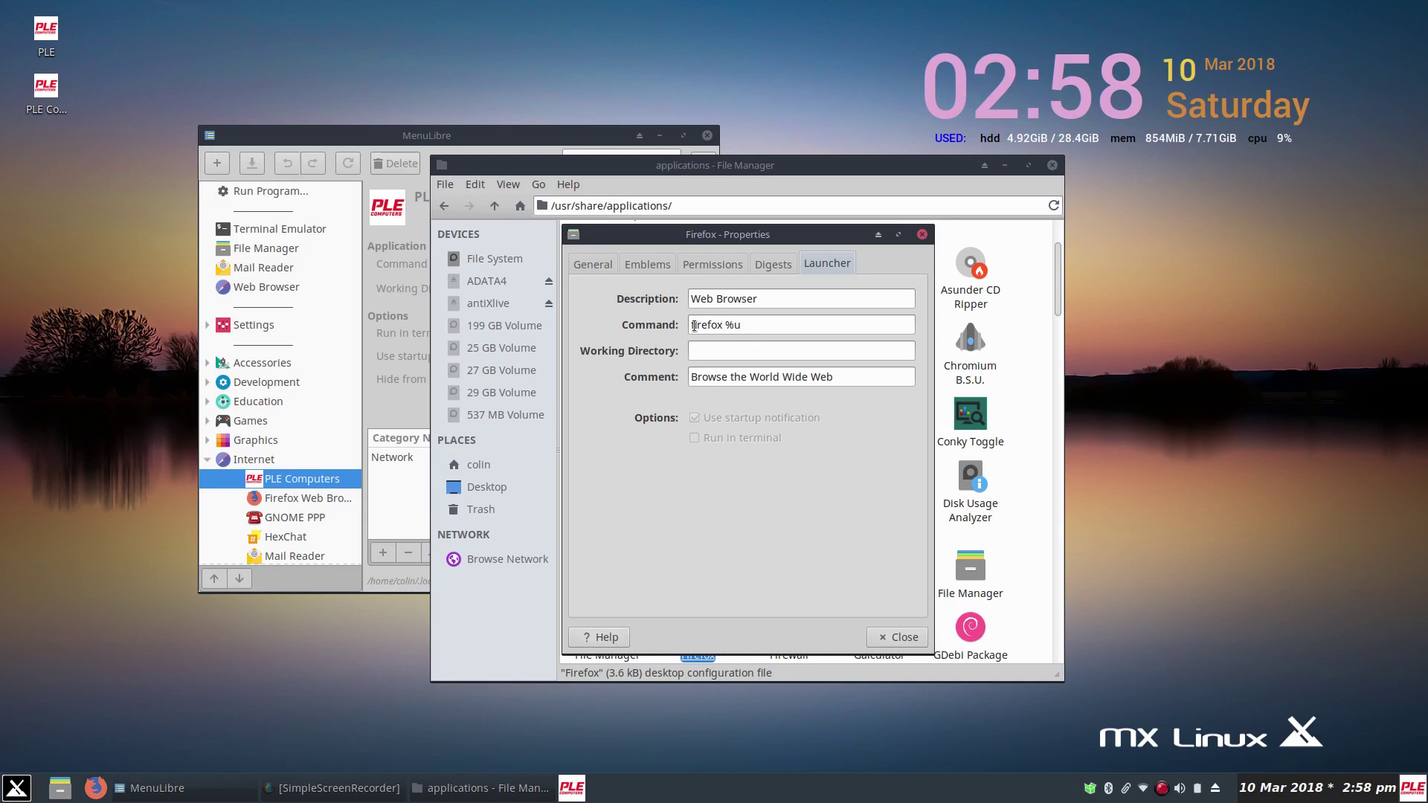
Close the Firefox launcher properties and check the File Manager launcher's launch command.
left_click_drag(691, 325, 722, 330)
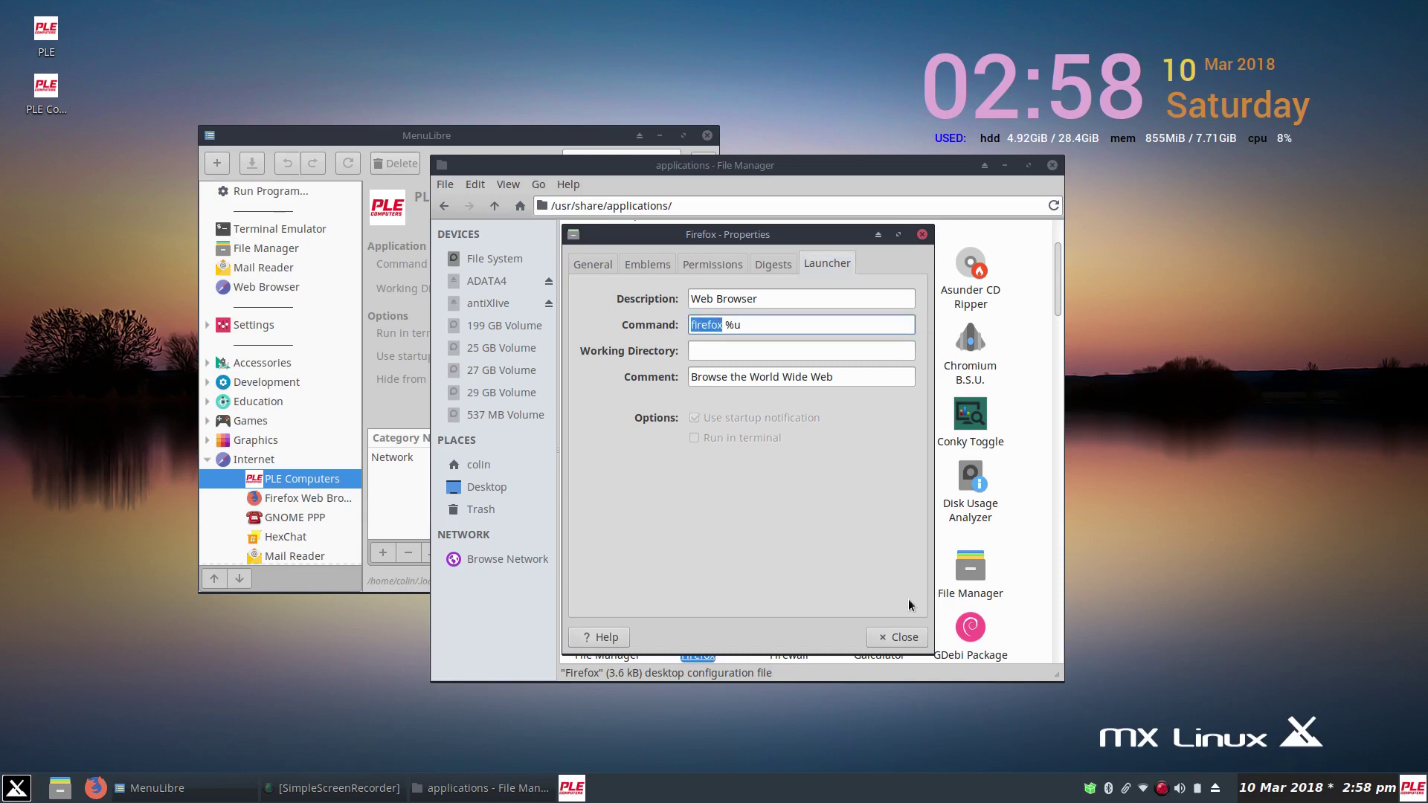
left_click(905, 638)
left_click(974, 566)
right_click(978, 565)
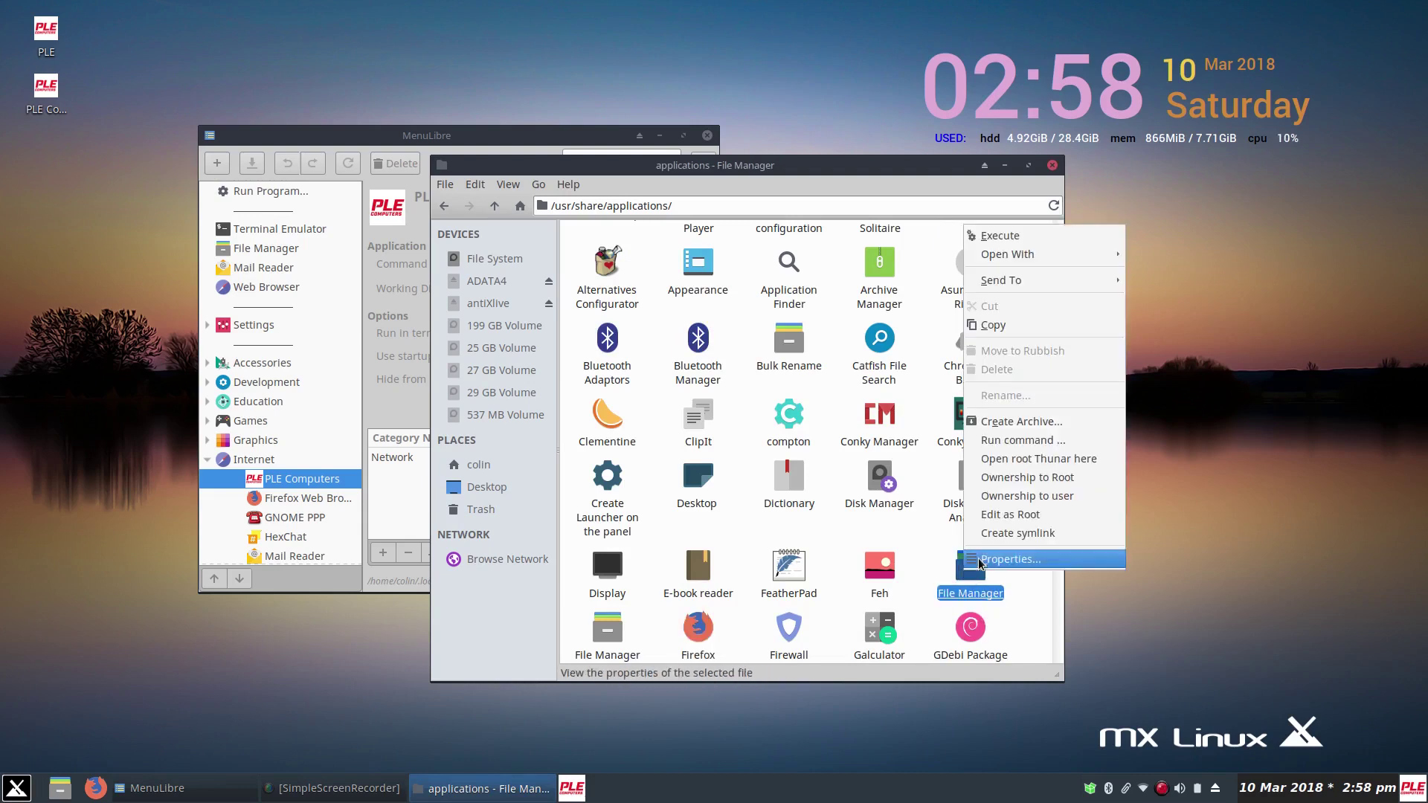
left_click(982, 562)
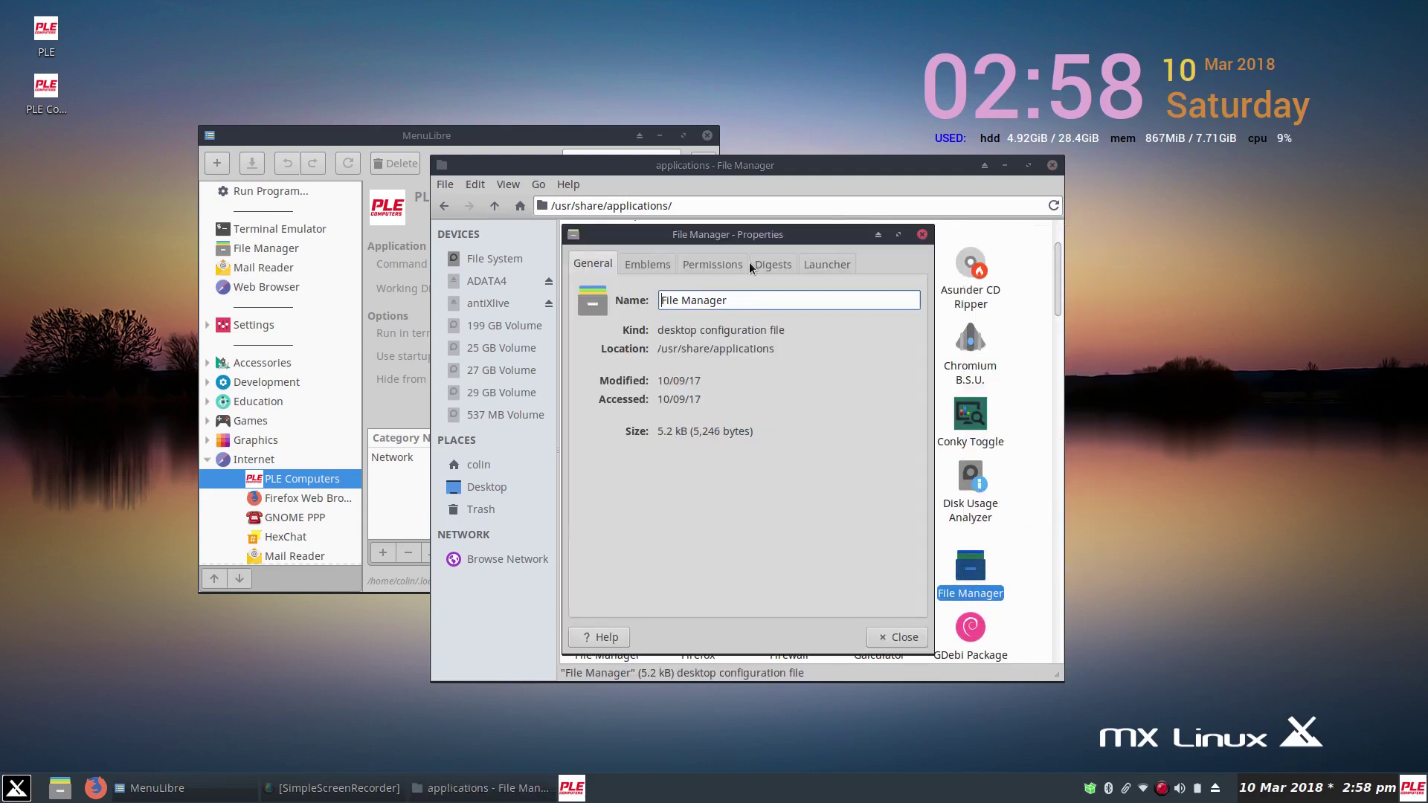
left_click(833, 270)
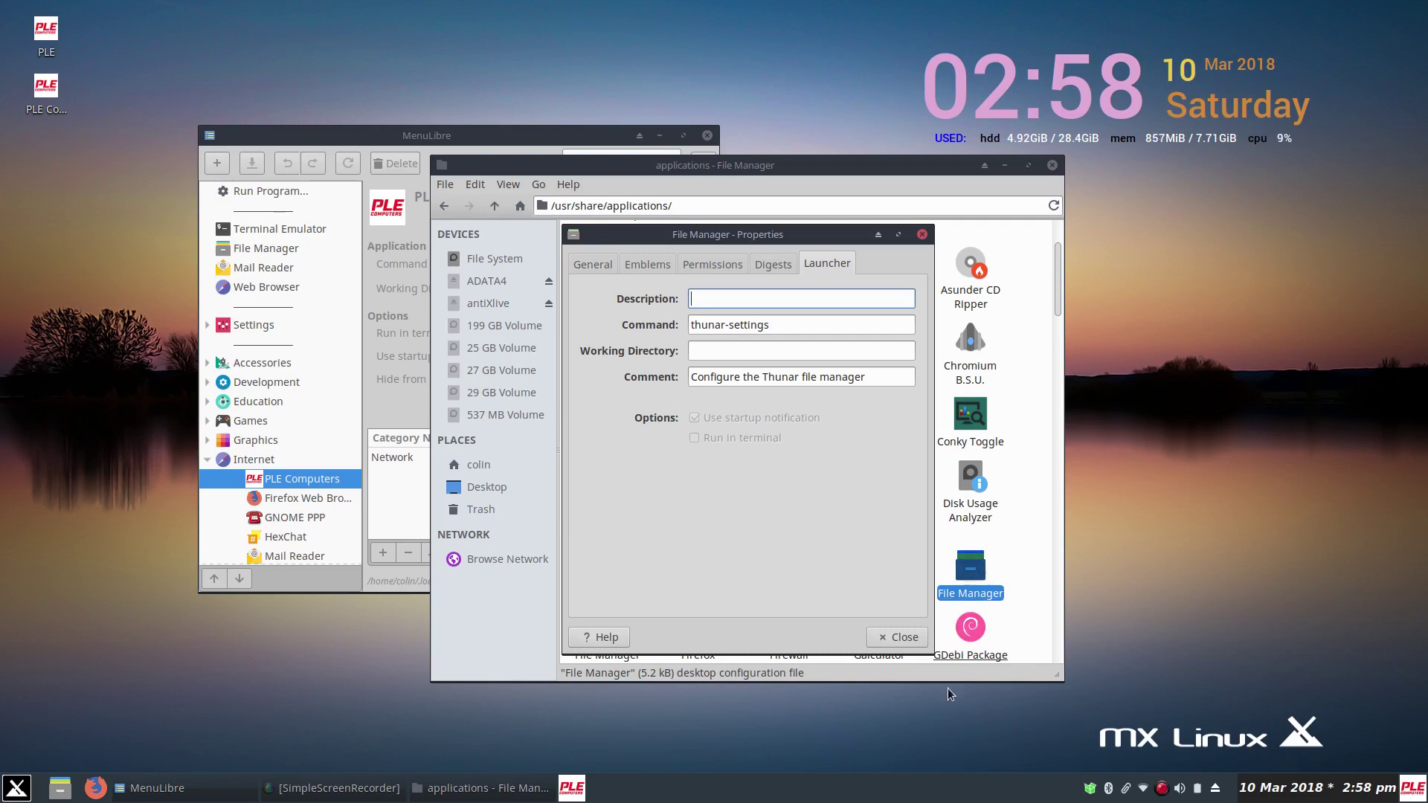
left_click(902, 641)
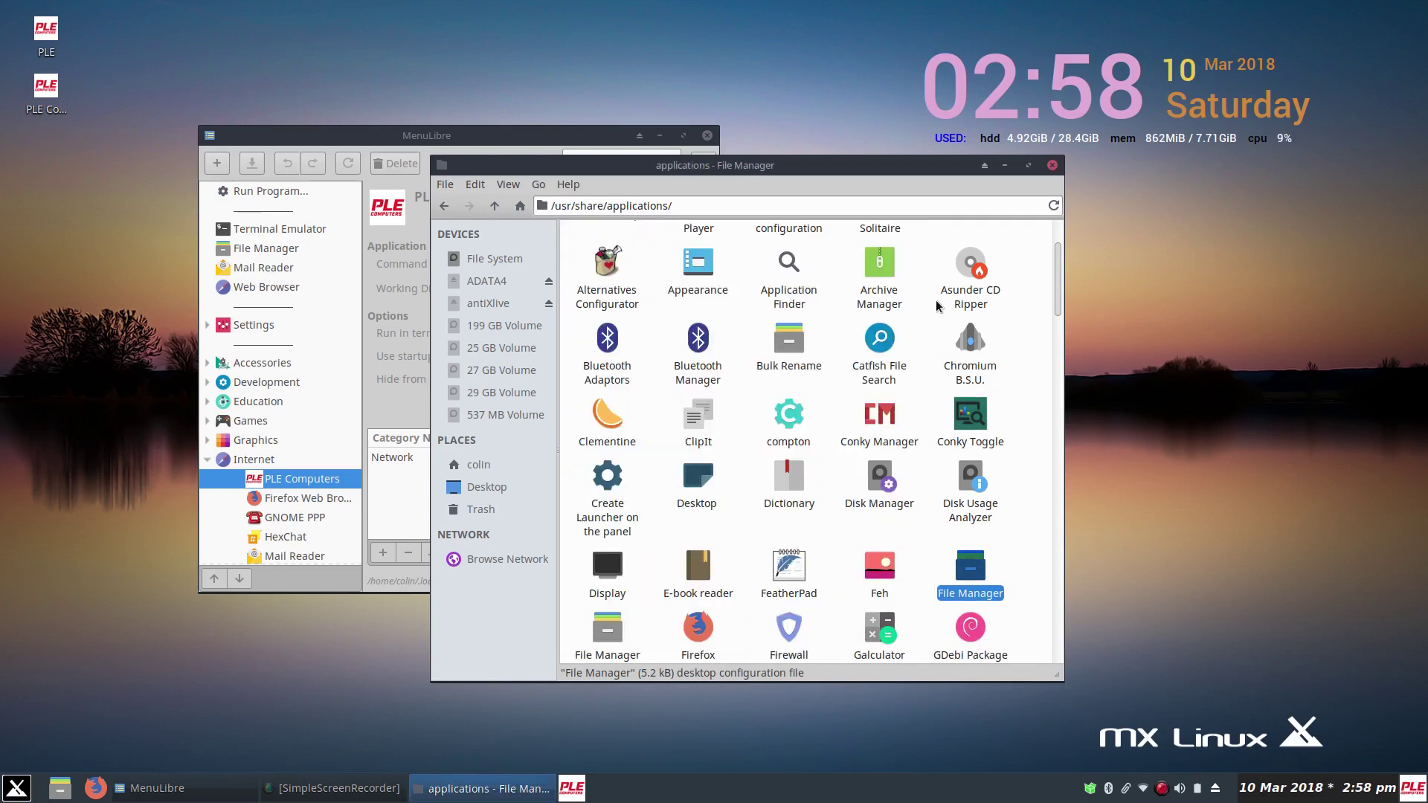
Check the Clementine launcher's launch command, then close the applications folder window.
right_click(611, 414)
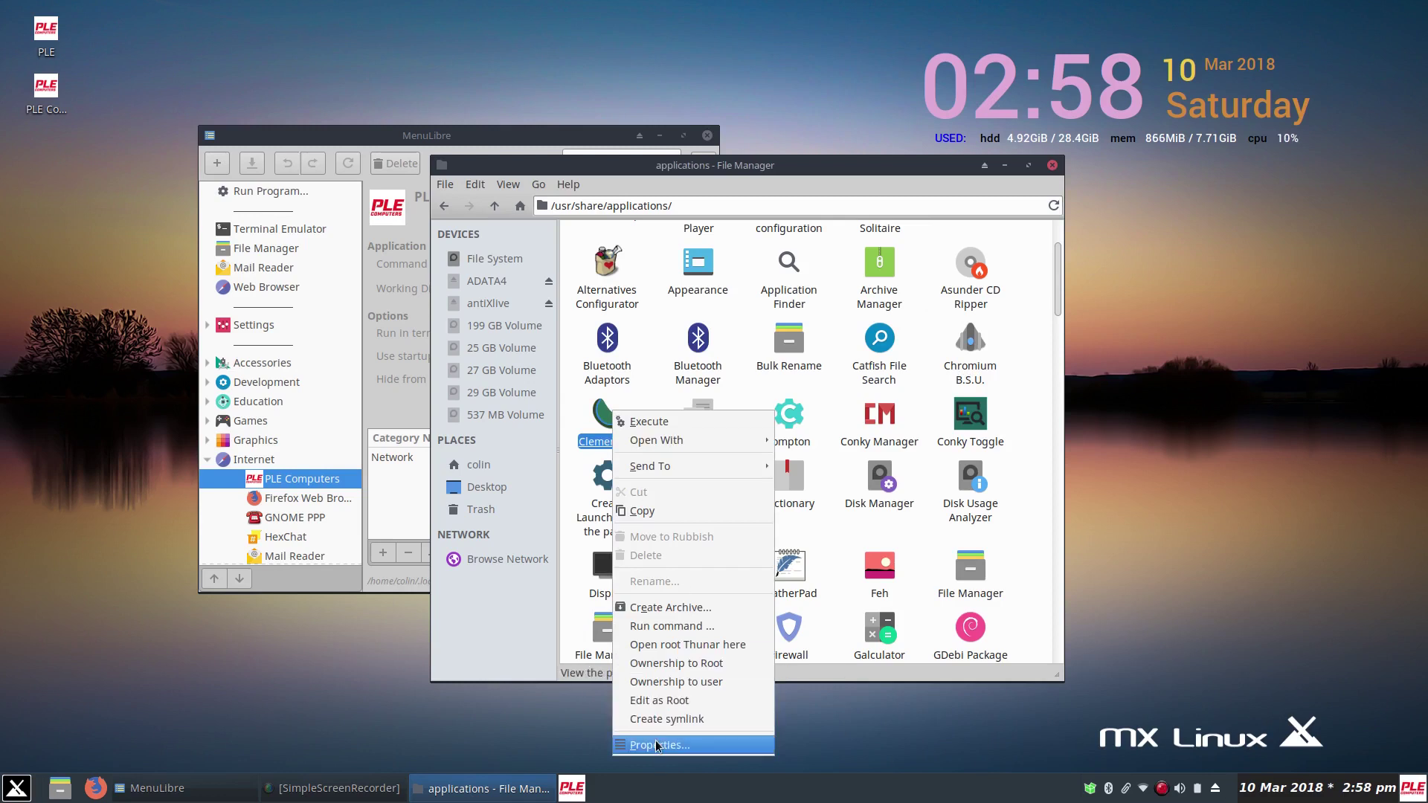
left_click(658, 744)
left_click(829, 264)
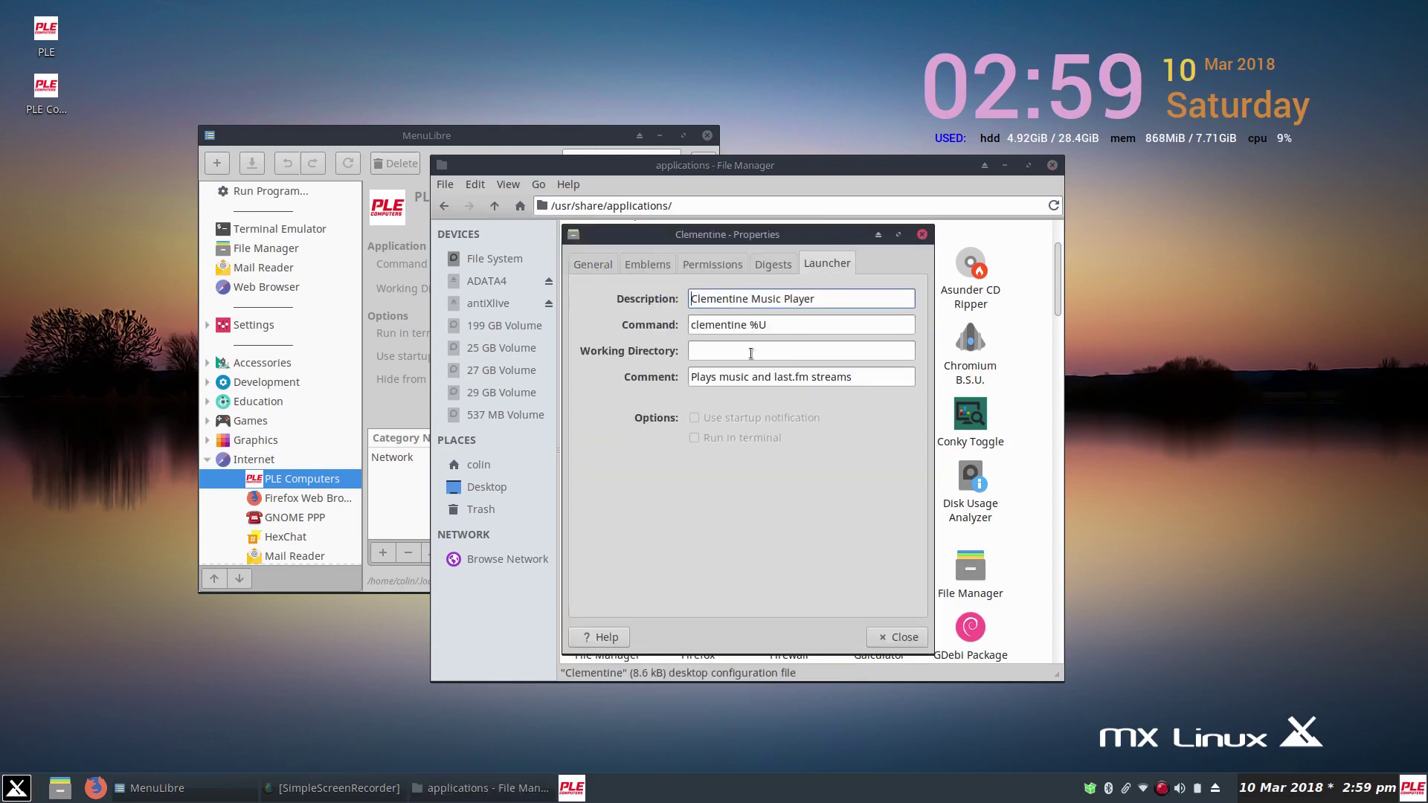
left_click(900, 636)
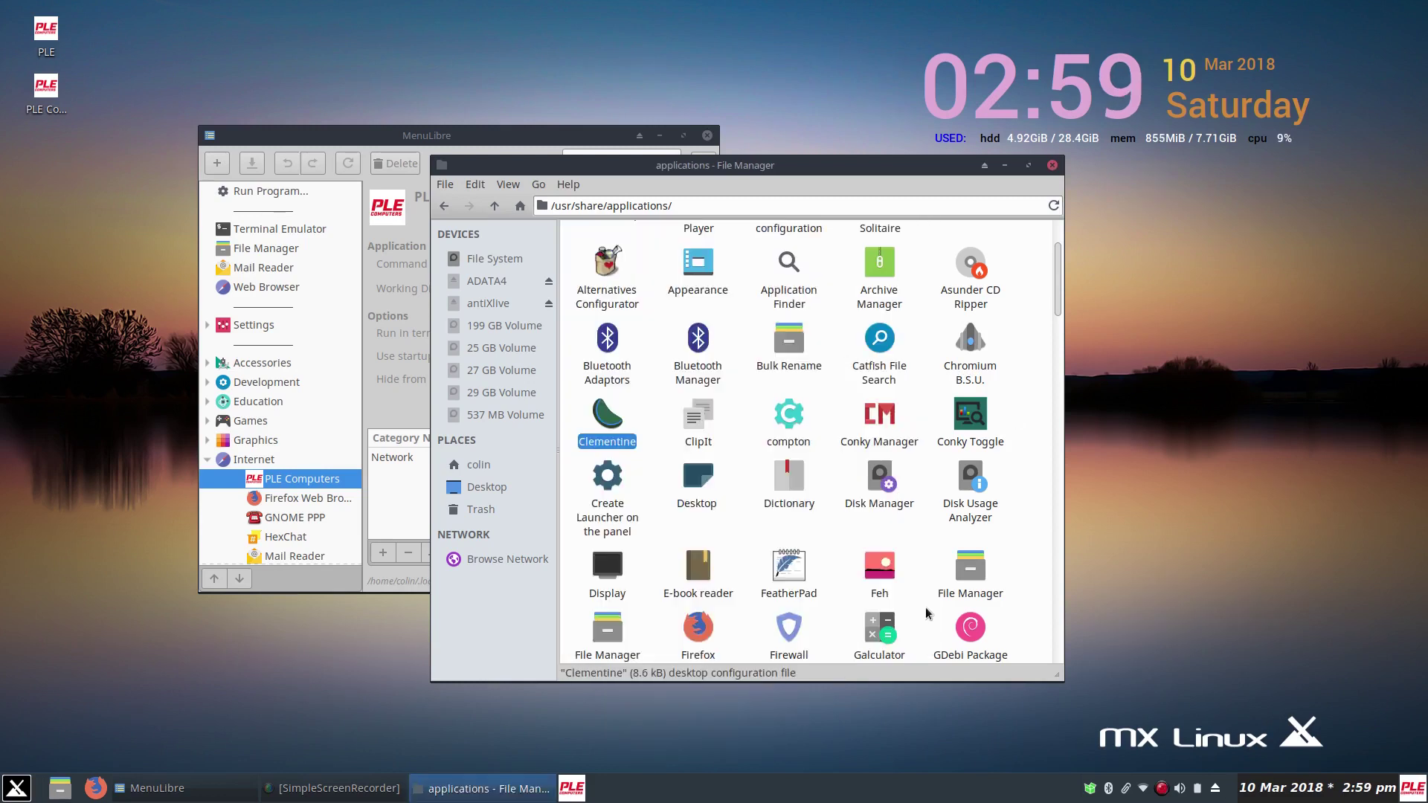
left_click(1052, 166)
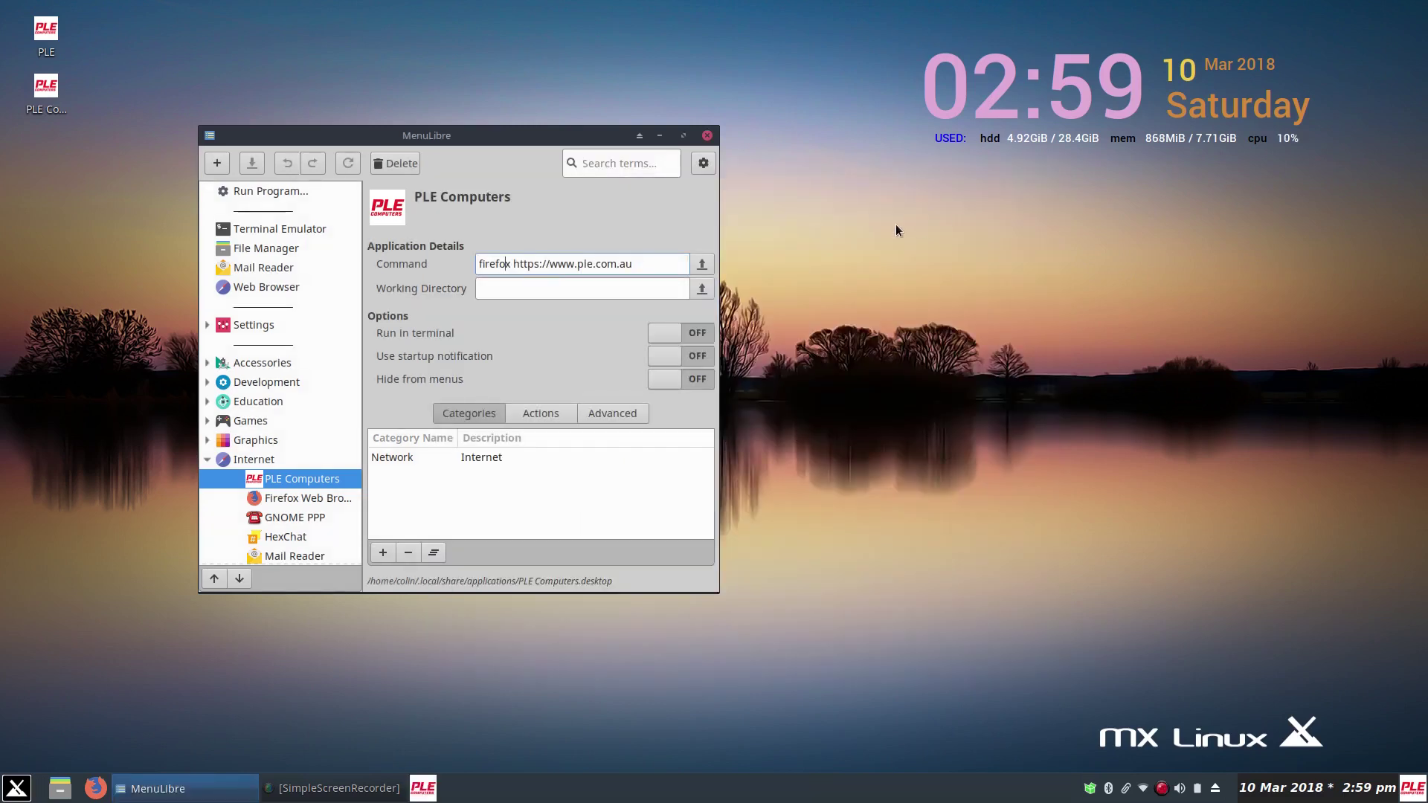
Close MenuLibre, then start a desktop Create URL Link and cancel it without creating a link.
left_click(707, 135)
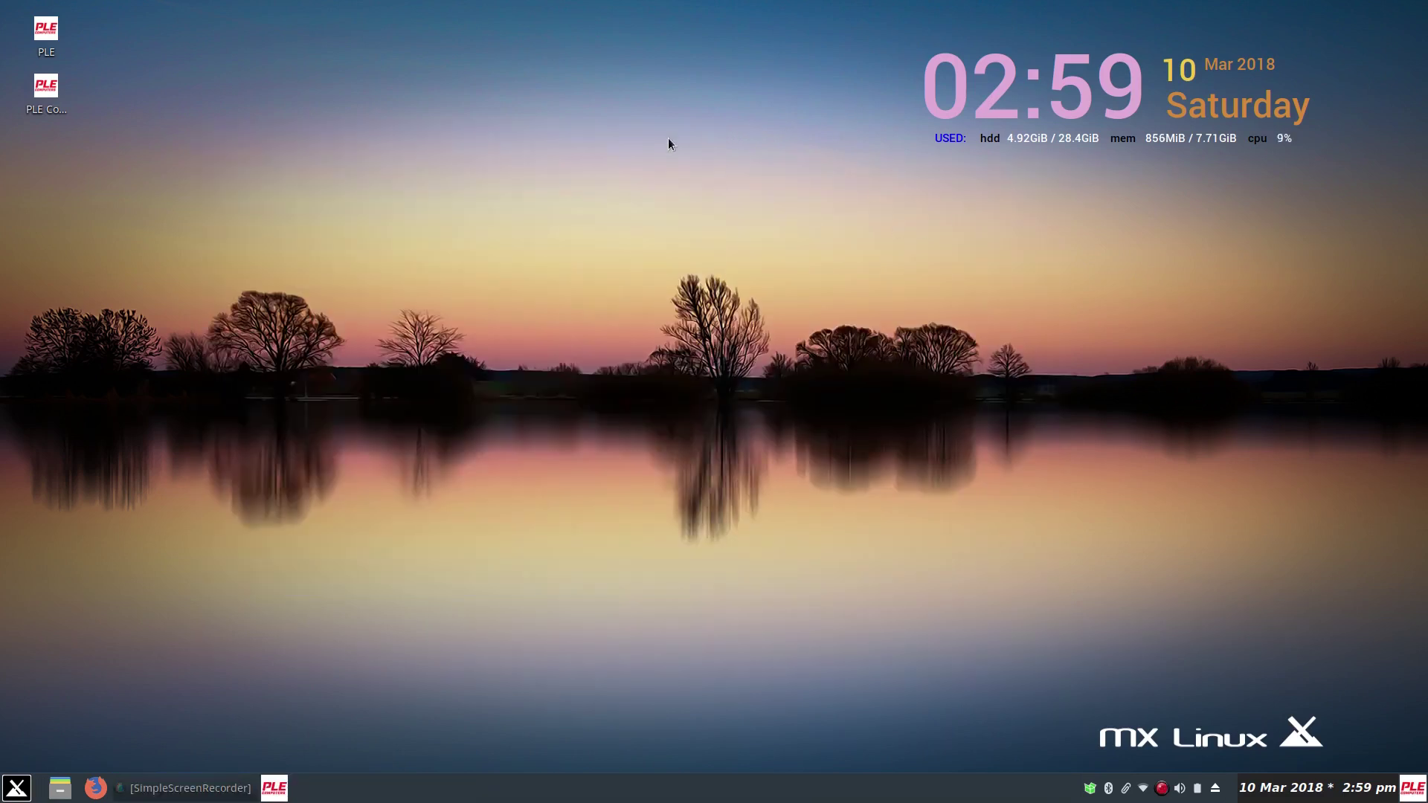
right_click(358, 139)
left_click(446, 192)
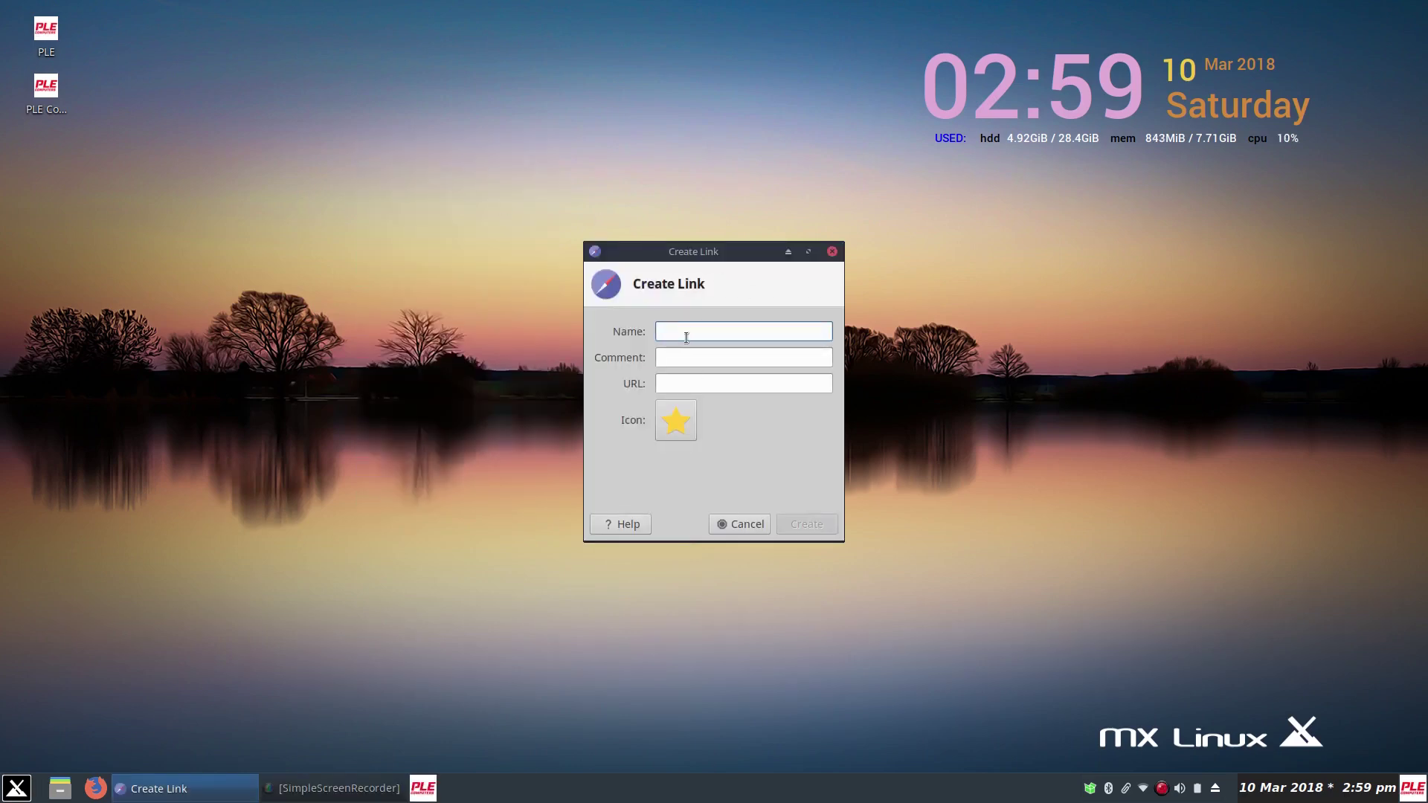
left_click(5, 794)
left_click(6, 795)
left_click(675, 380)
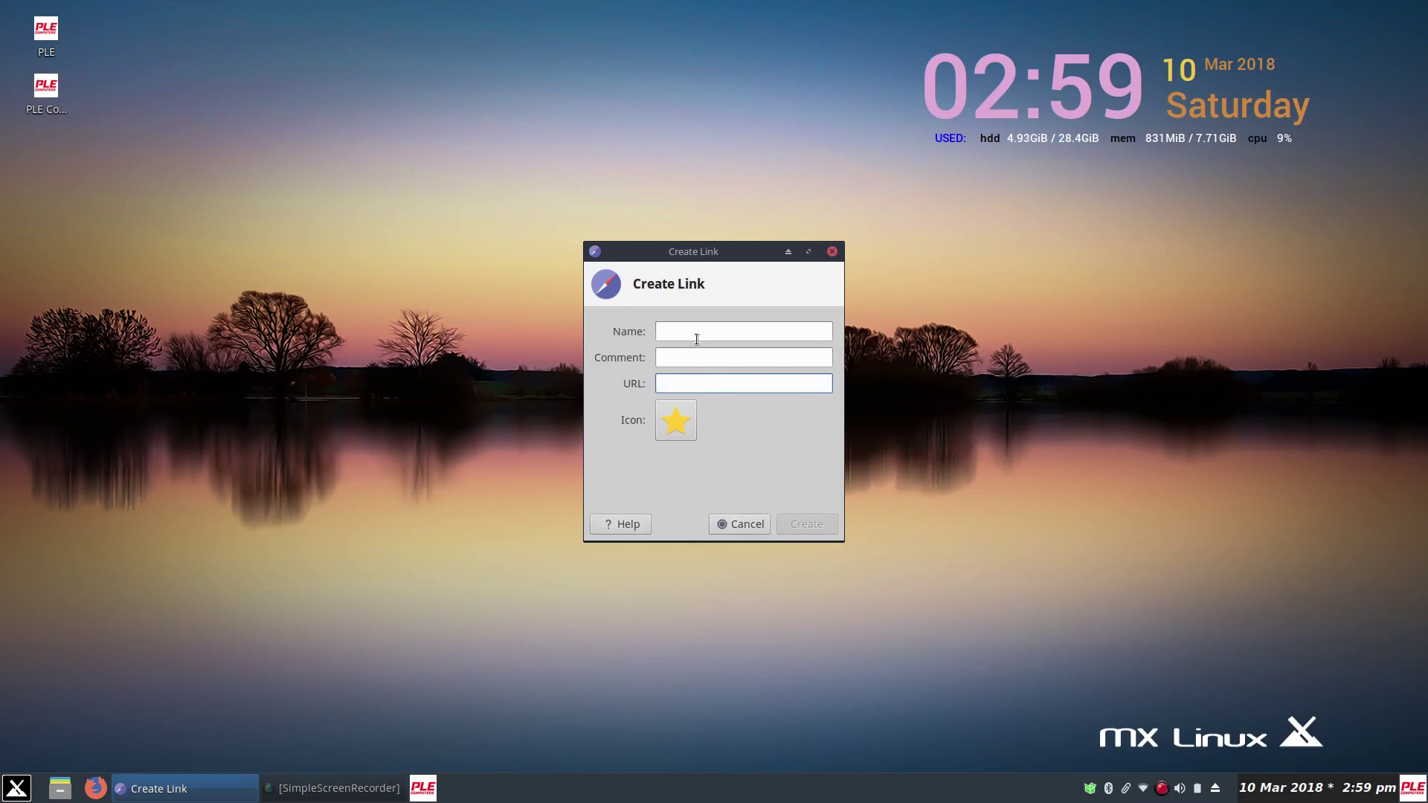
left_click(736, 527)
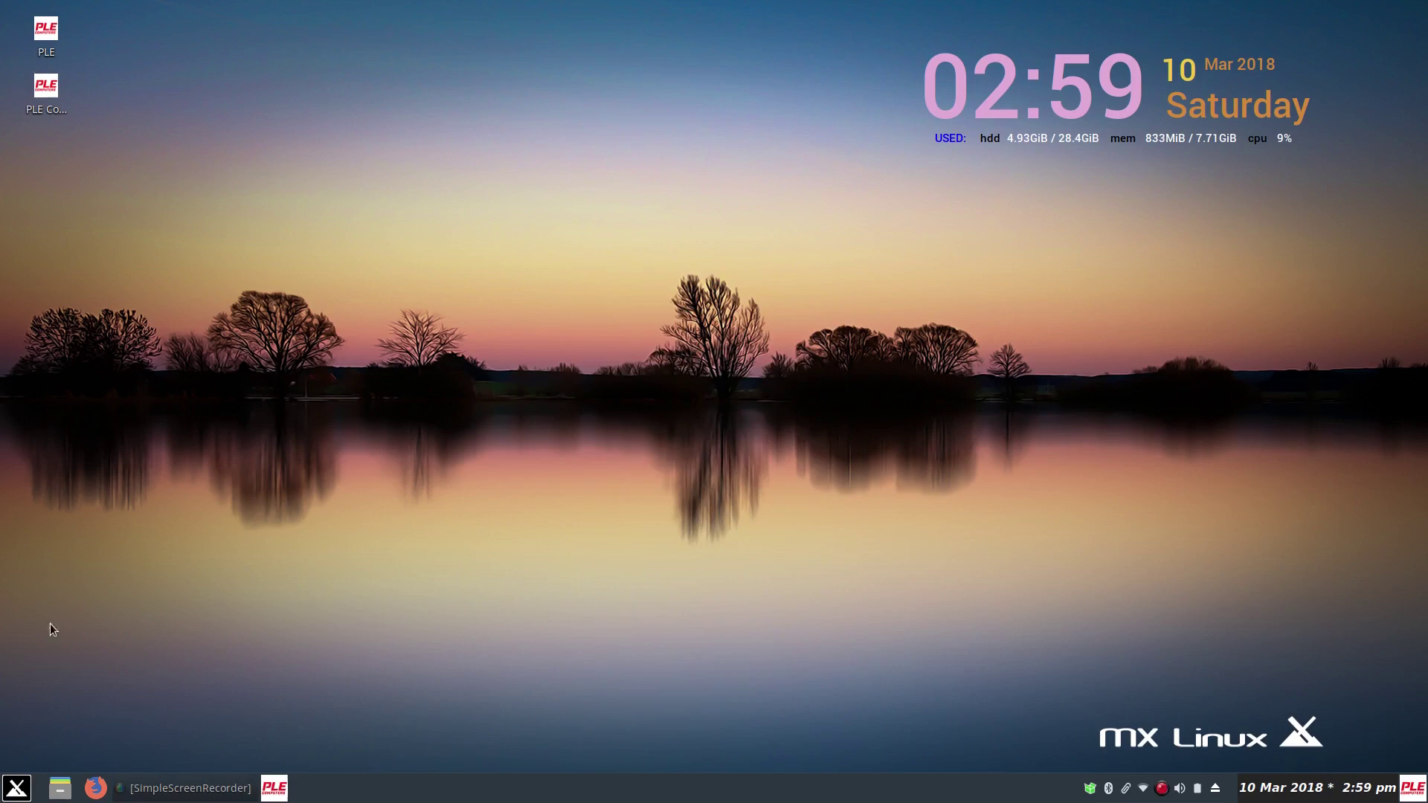
Delete the PLE Computers and PLE shortcuts from the desktop.
left_click(6, 796)
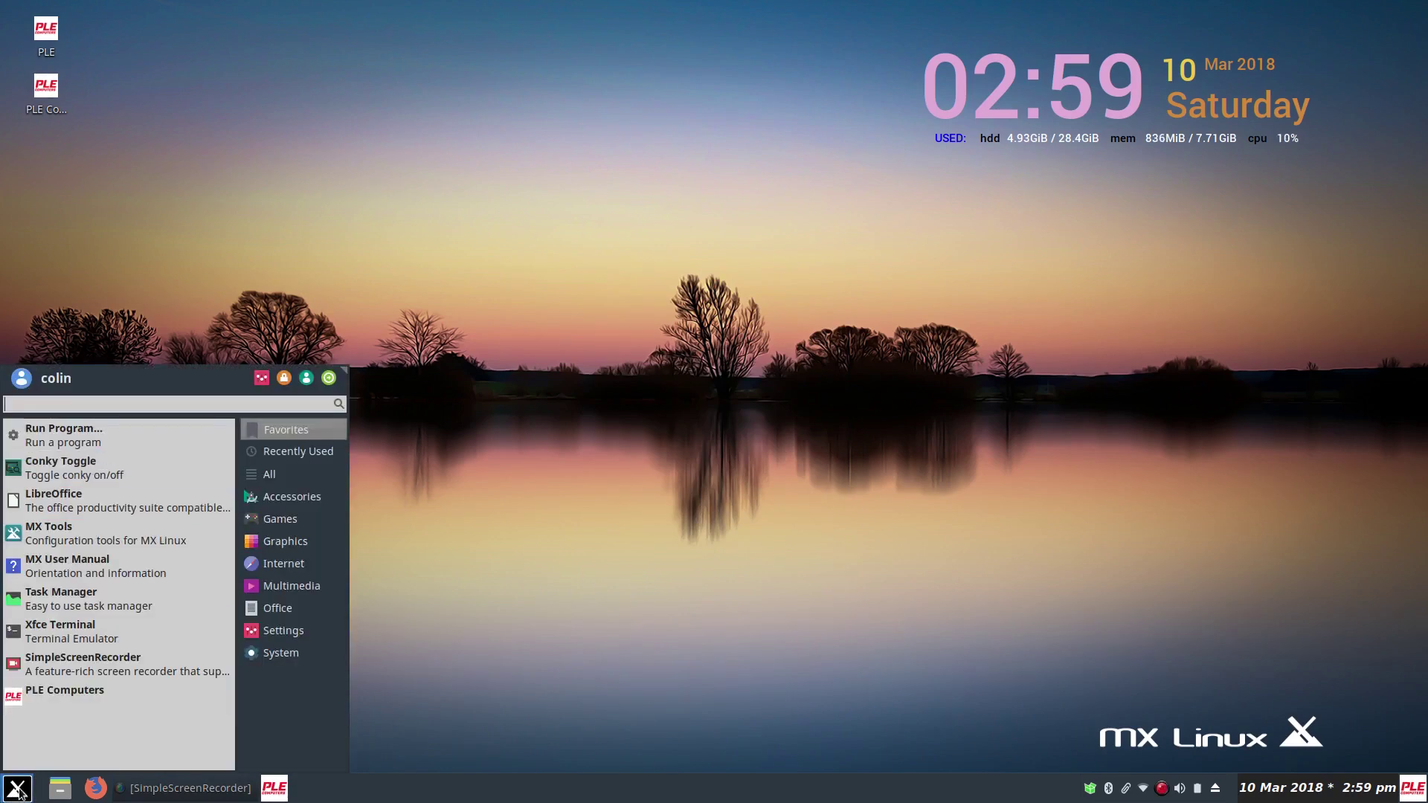
left_click(16, 786)
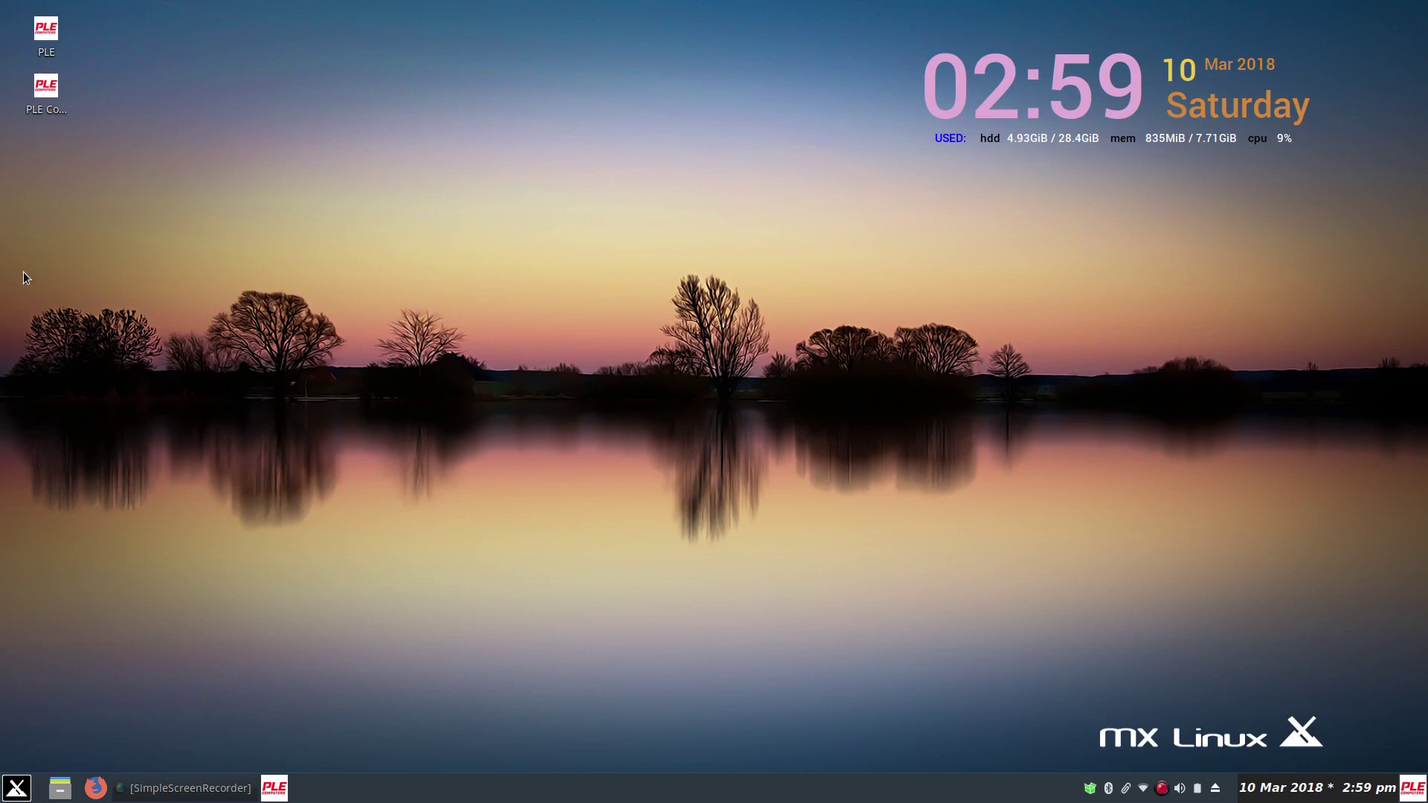
right_click(42, 95)
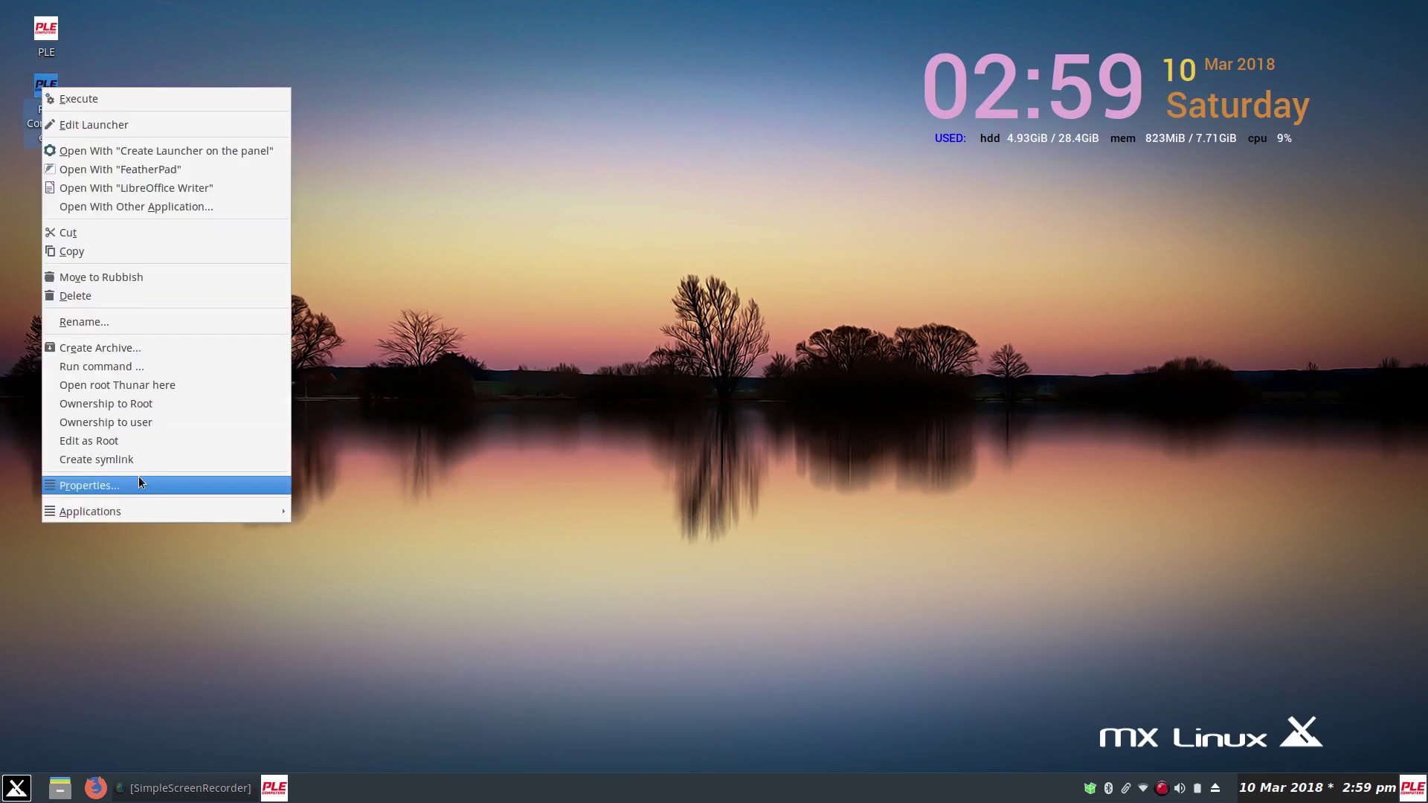
left_click(97, 296)
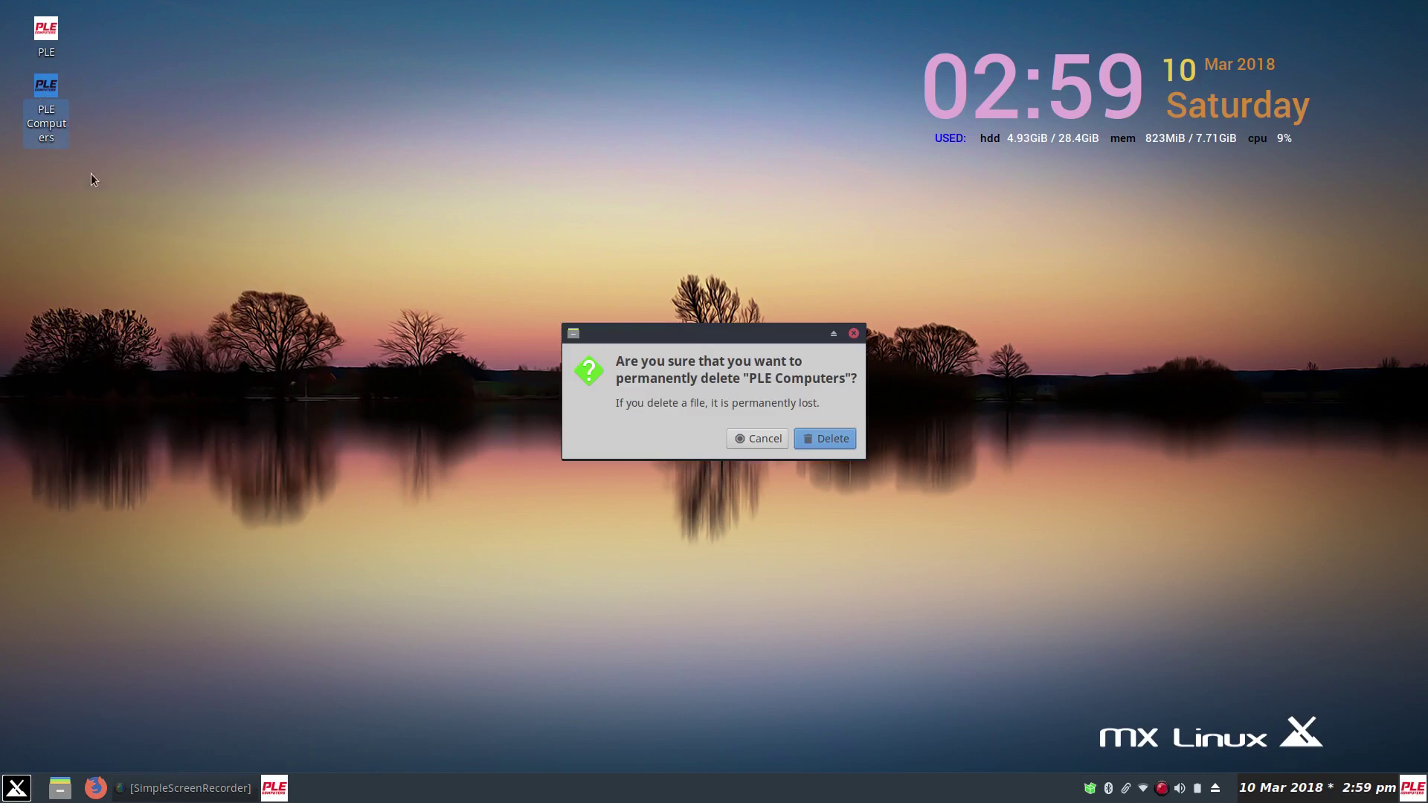
left_click(836, 436)
right_click(43, 36)
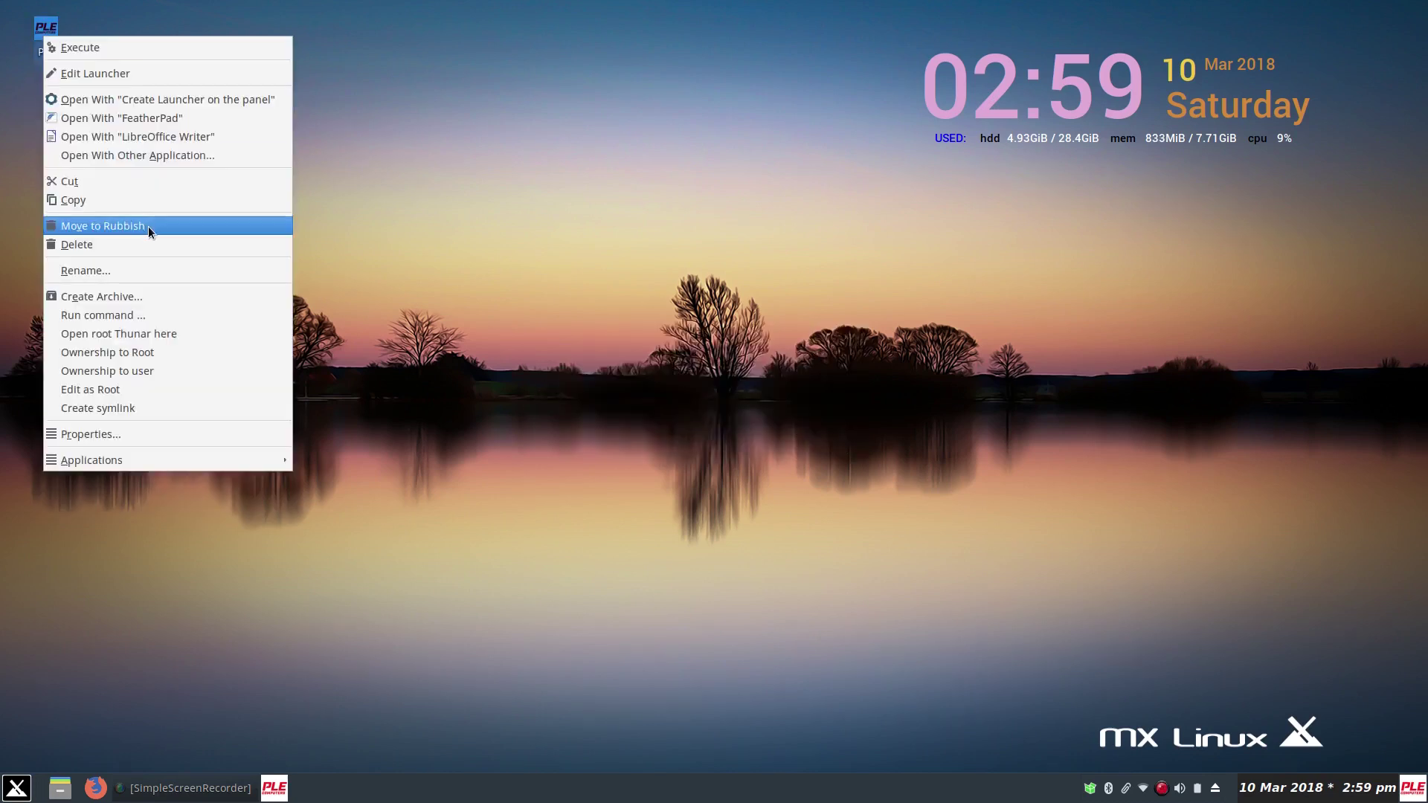
left_click(149, 246)
left_click(790, 439)
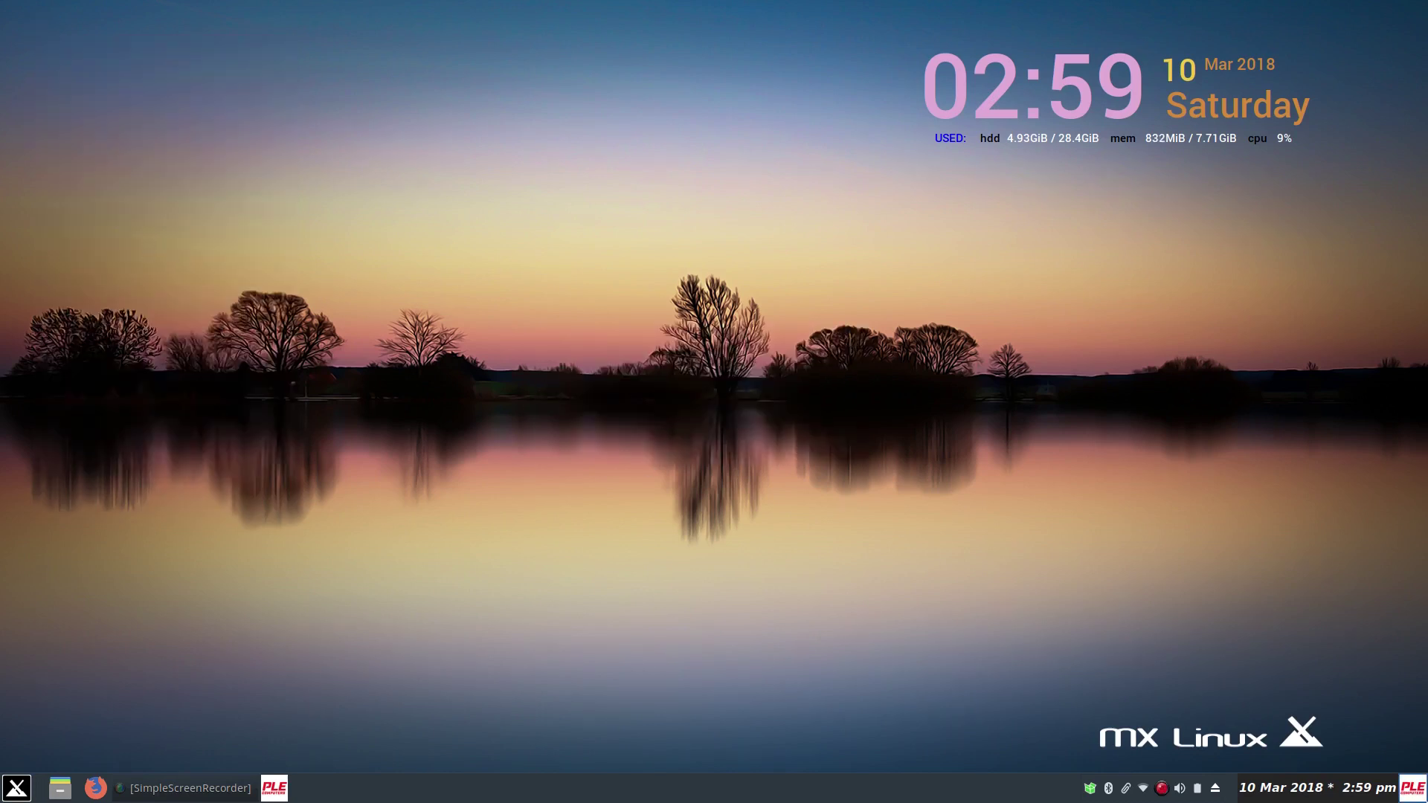
Remove the PLE launcher from the panel.
right_click(1412, 783)
left_click(1360, 760)
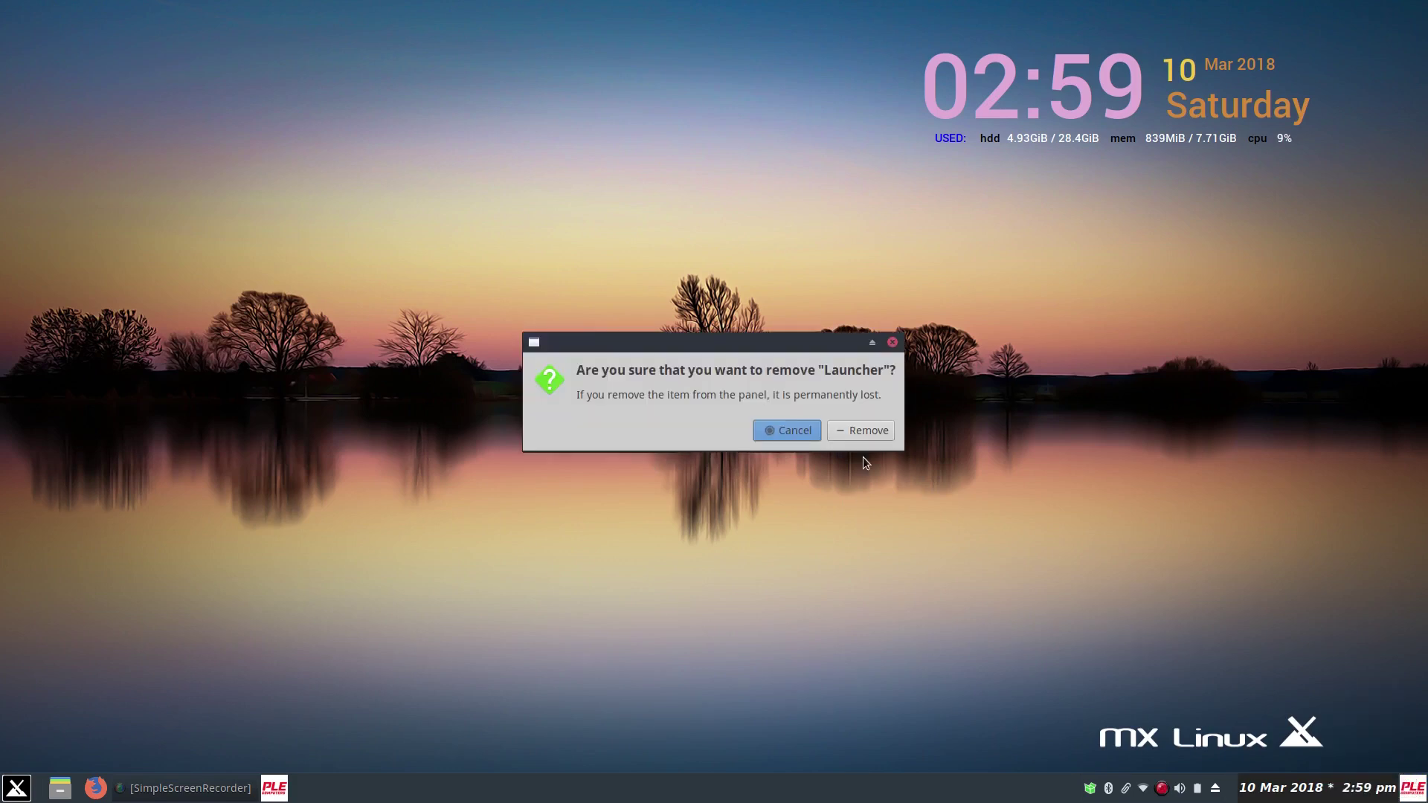
left_click(863, 427)
right_click(284, 788)
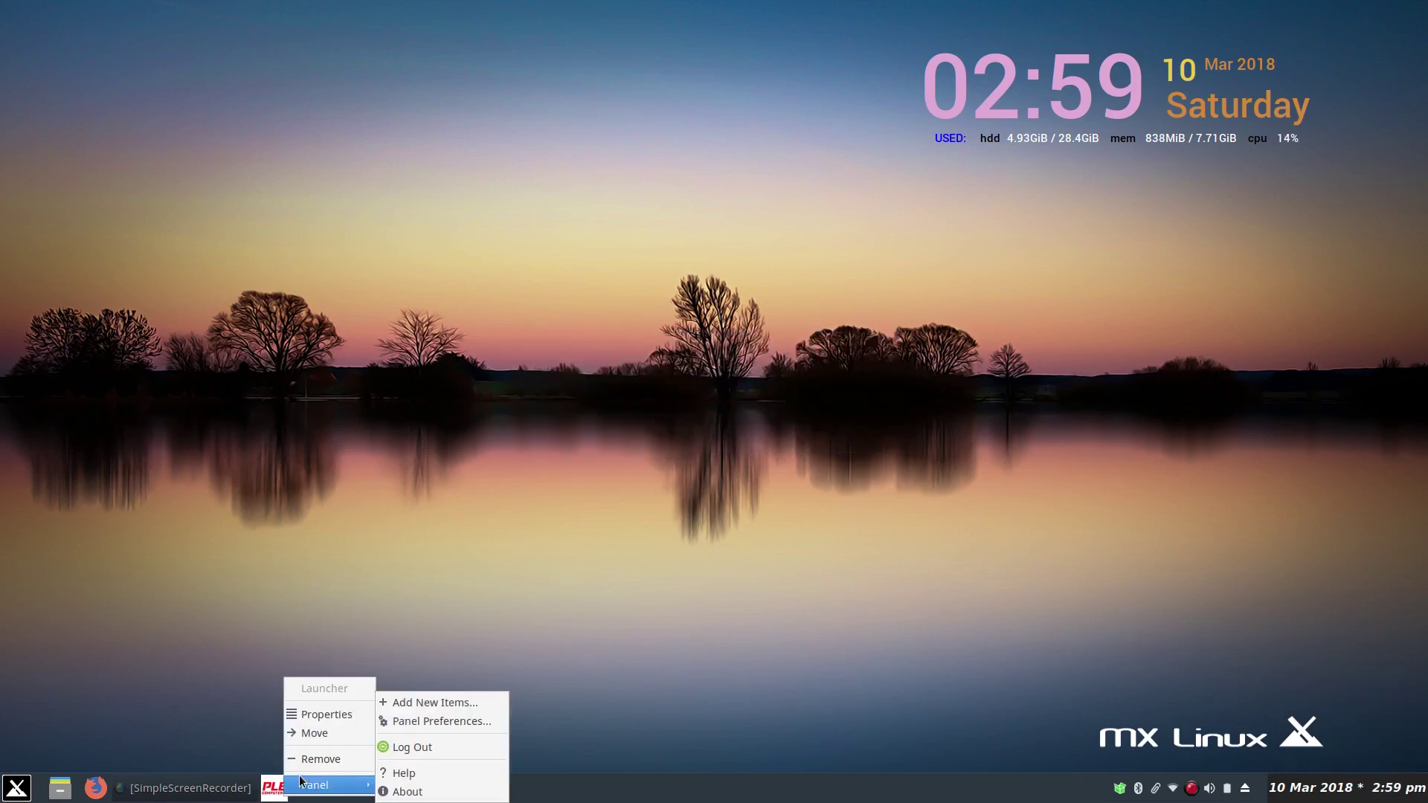
left_click(316, 763)
left_click(853, 437)
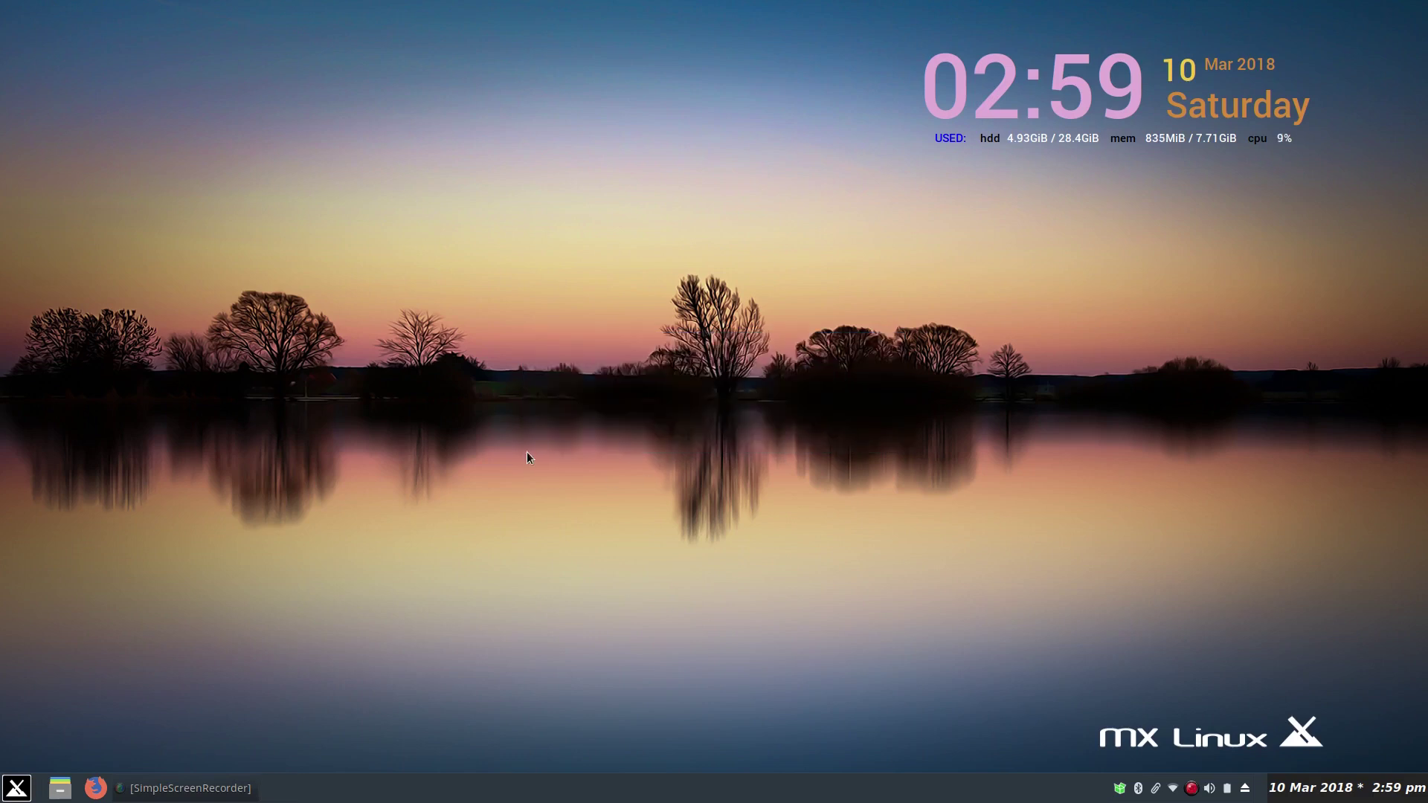
Run the updater's full upgrade, answering y, so yad updates to 0.38.2-1, then close the terminal.
left_click(1124, 791)
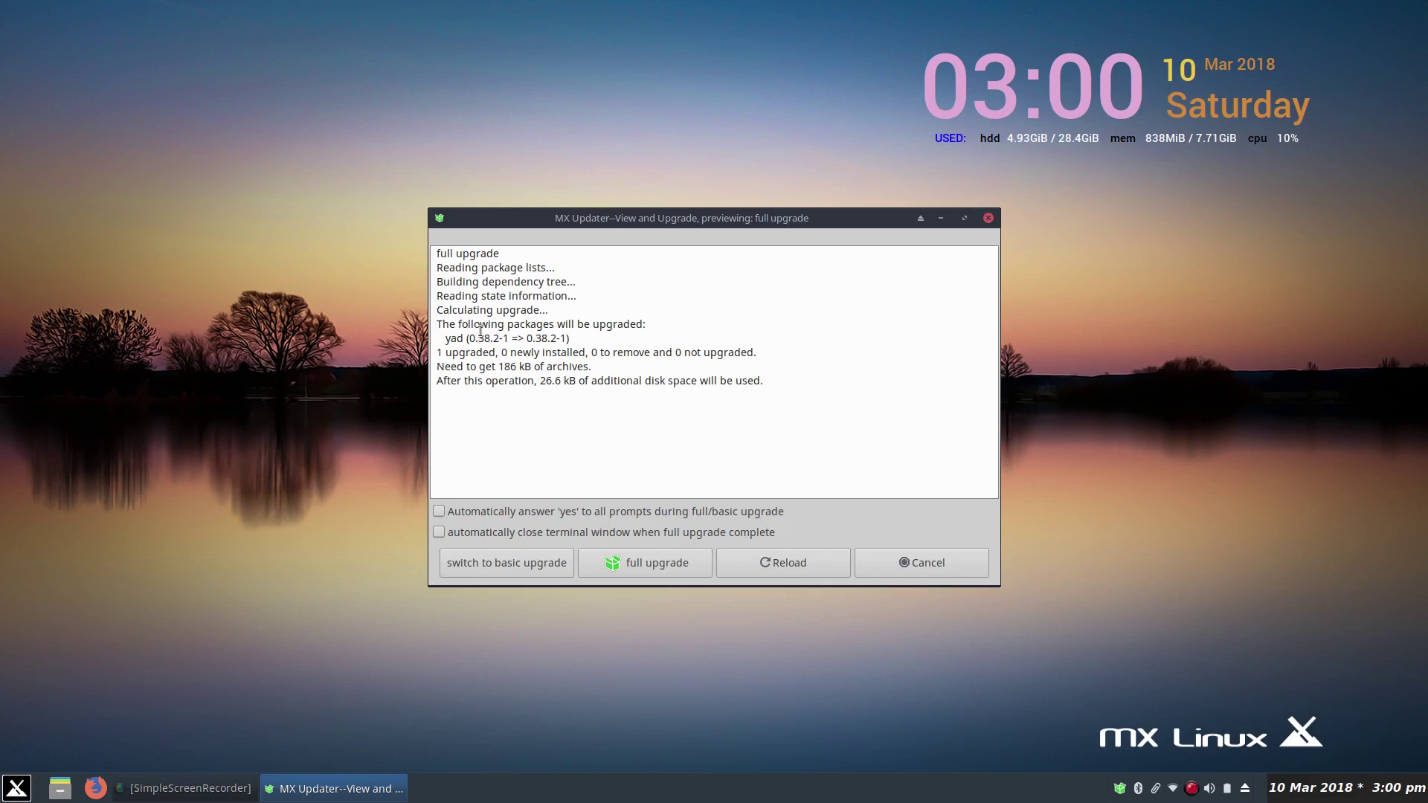
left_click(668, 564)
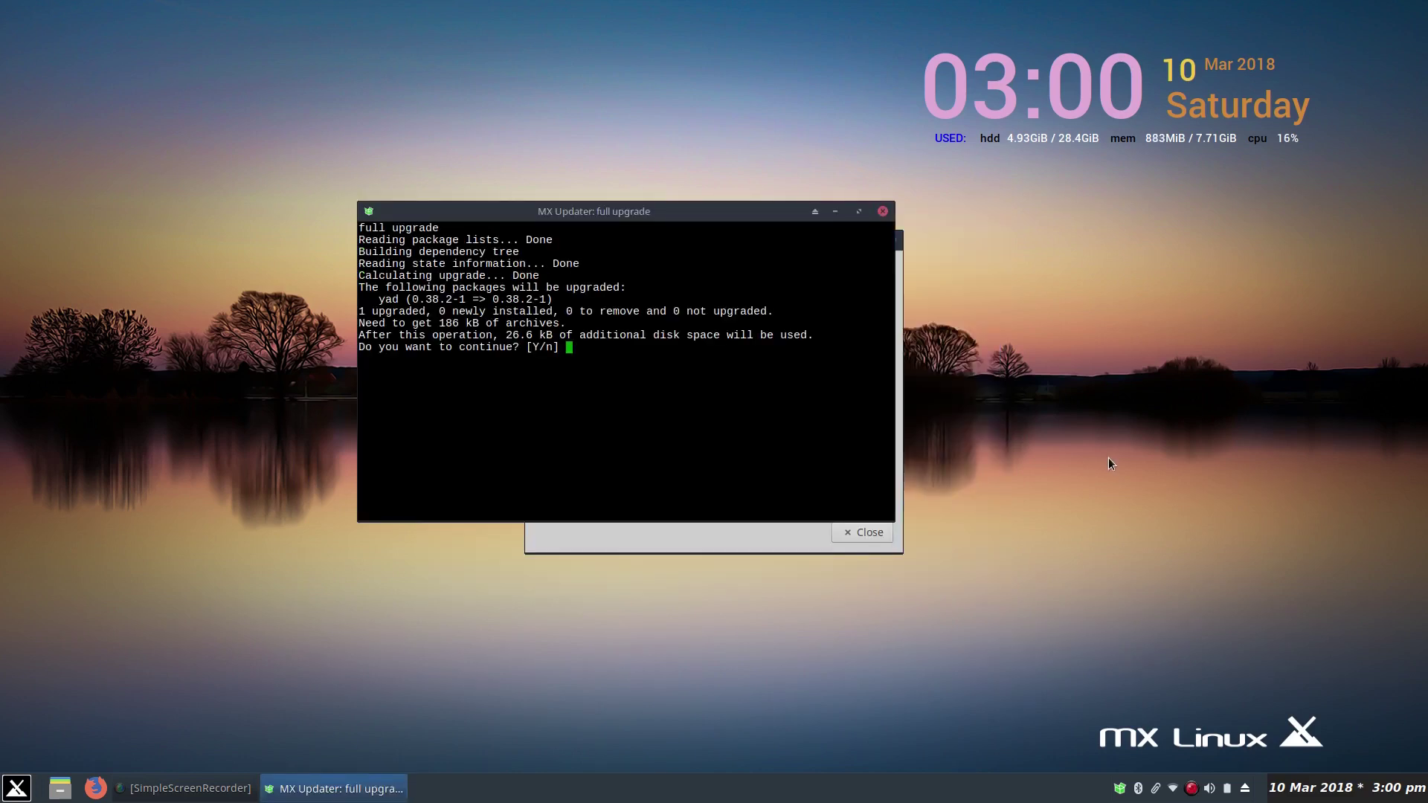
type("y")
key("Return")
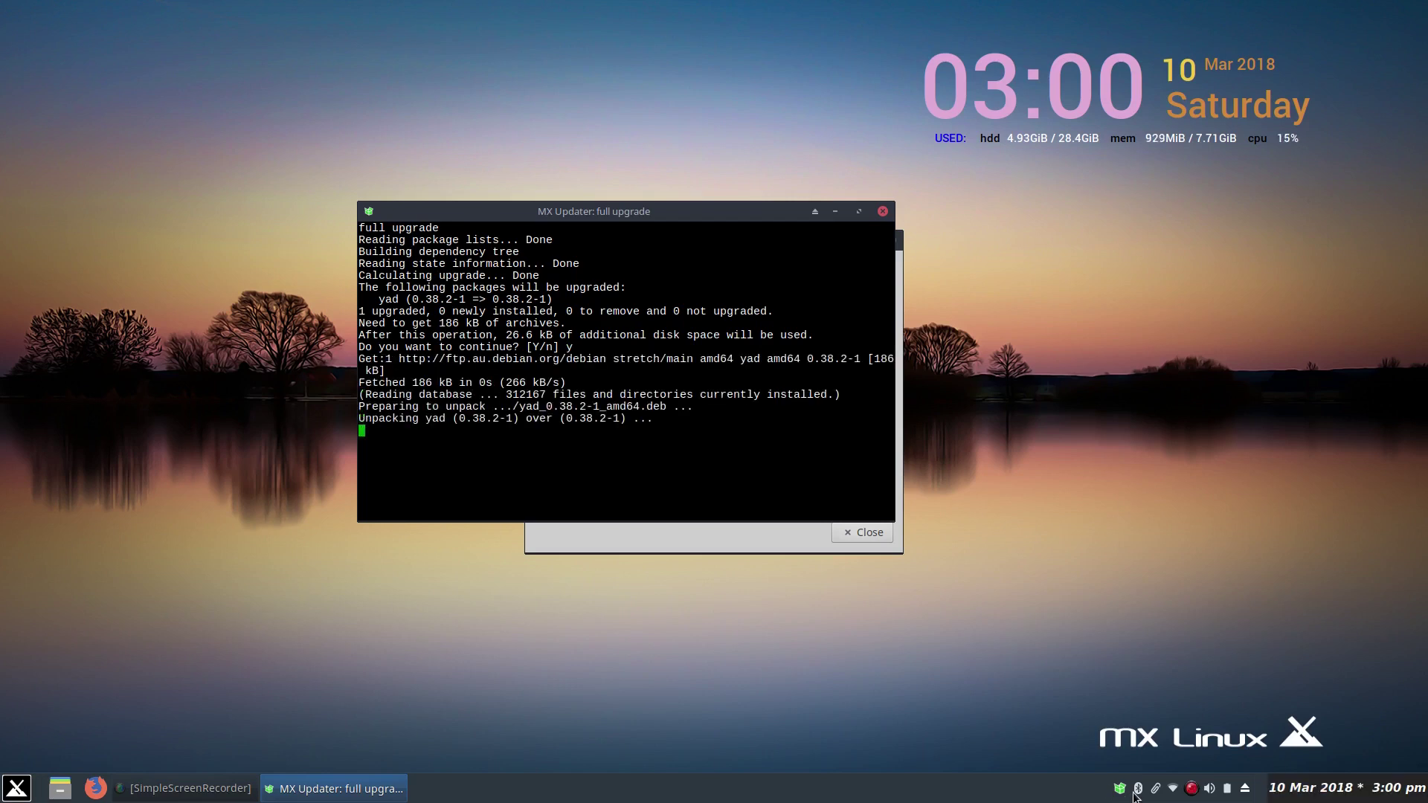
left_click(787, 551)
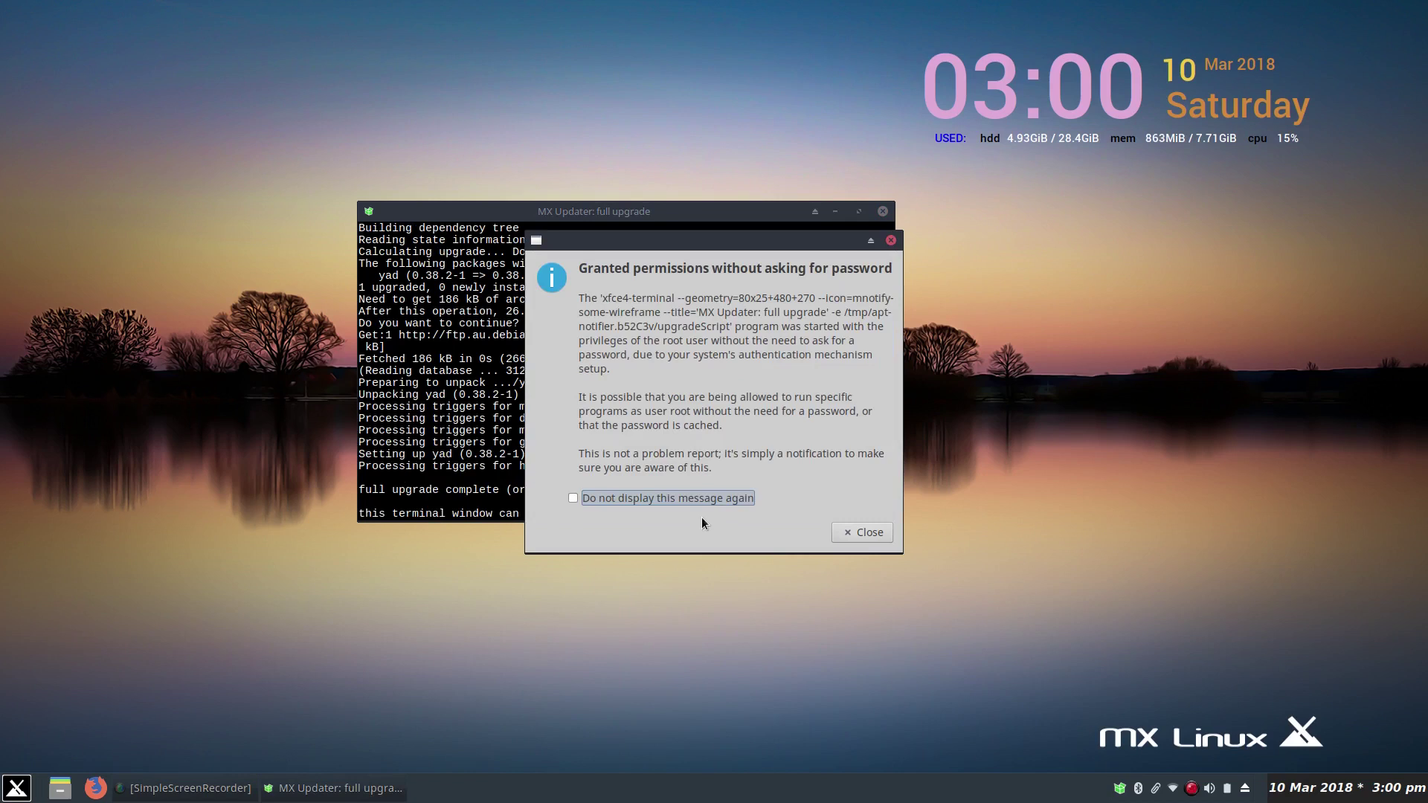
left_click(866, 534)
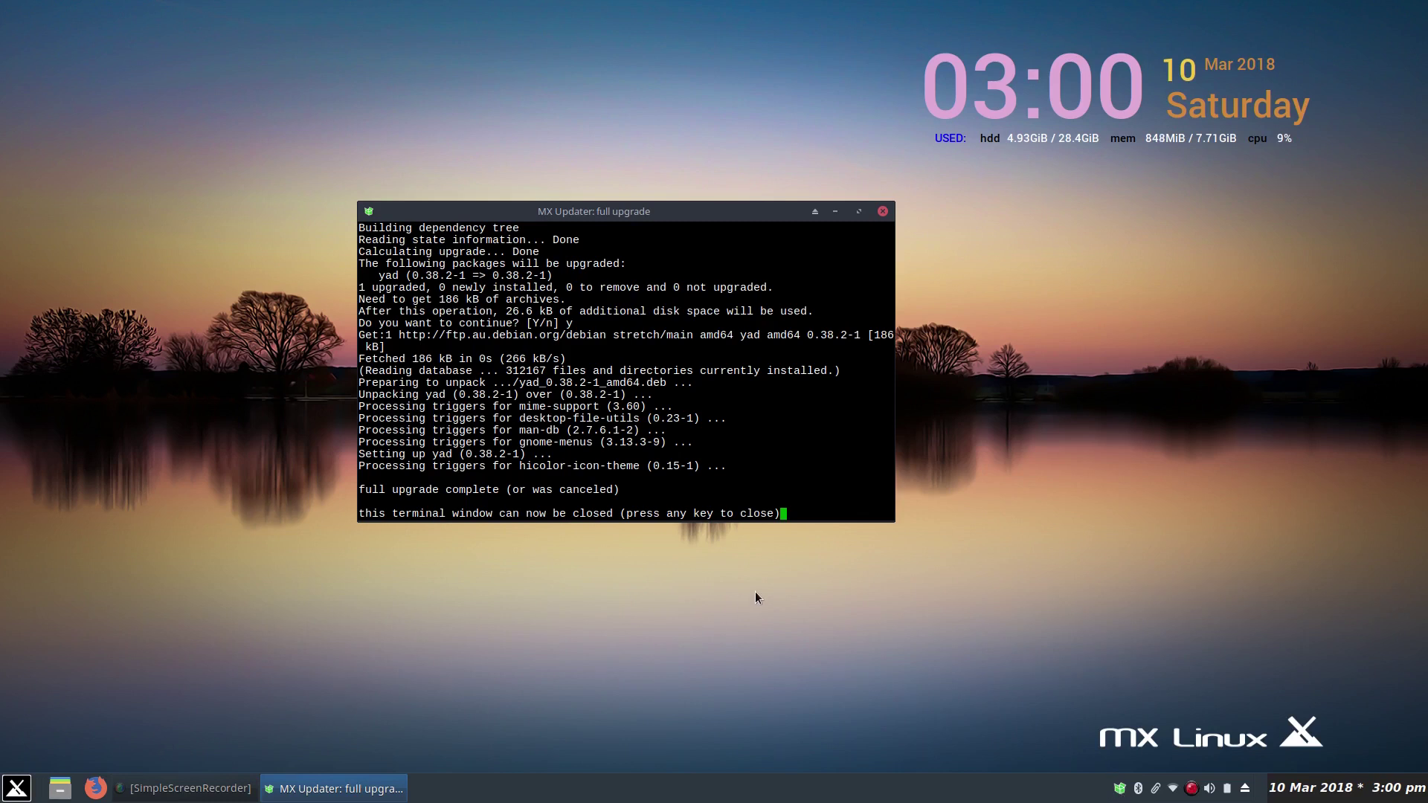
key("Return")
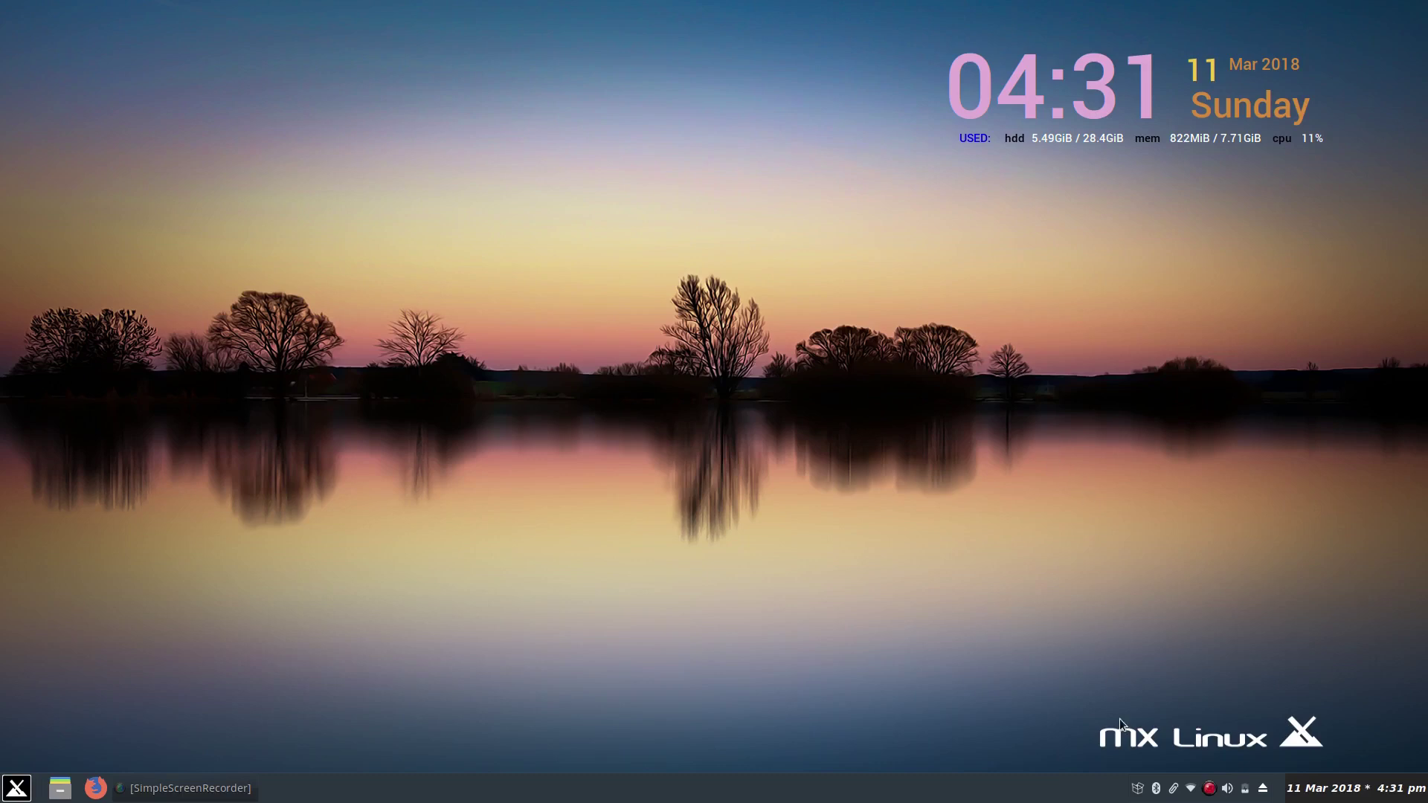
Close Synaptic, then review MX Updater Preferences and cancel, keeping full upgrade mode.
left_click(1139, 794)
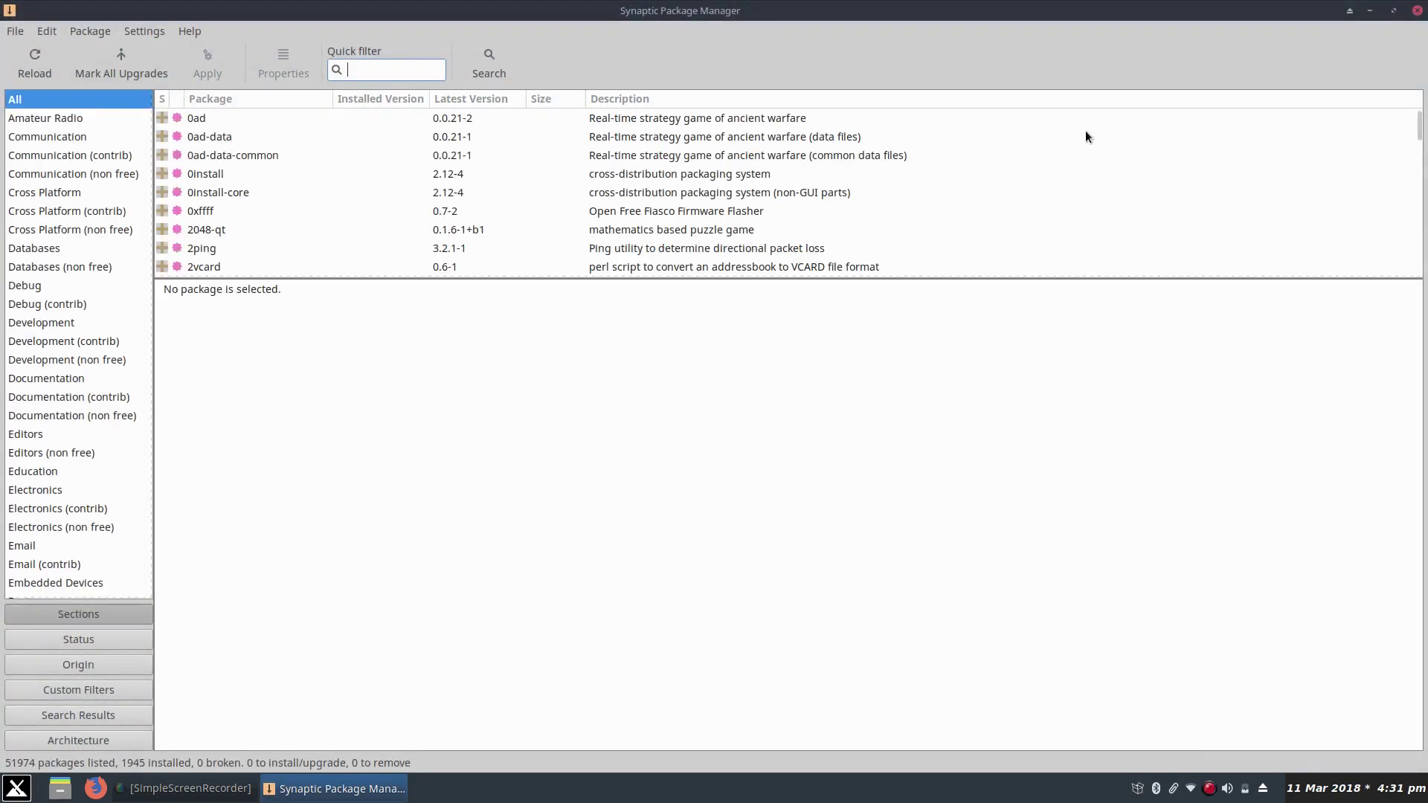
left_click(1417, 10)
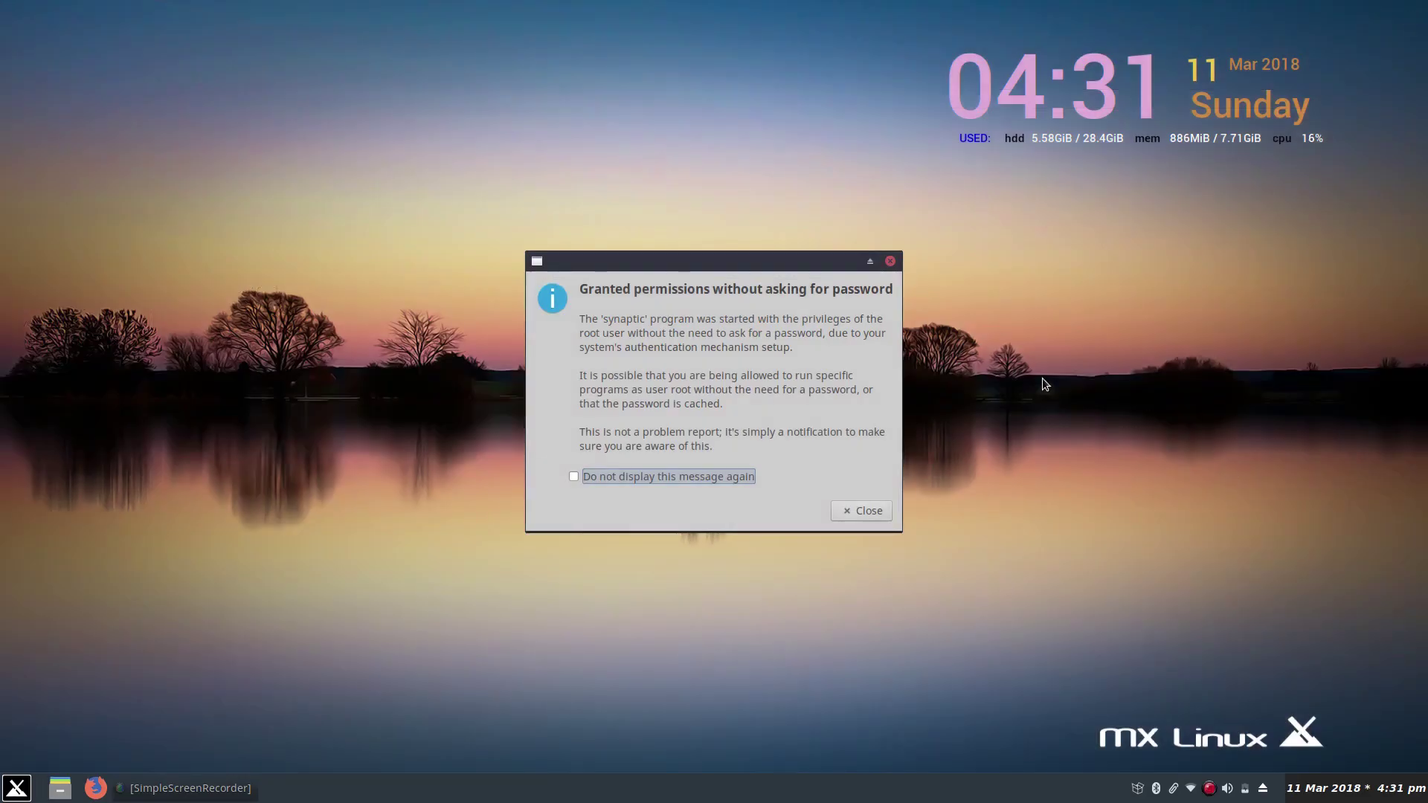
left_click(857, 513)
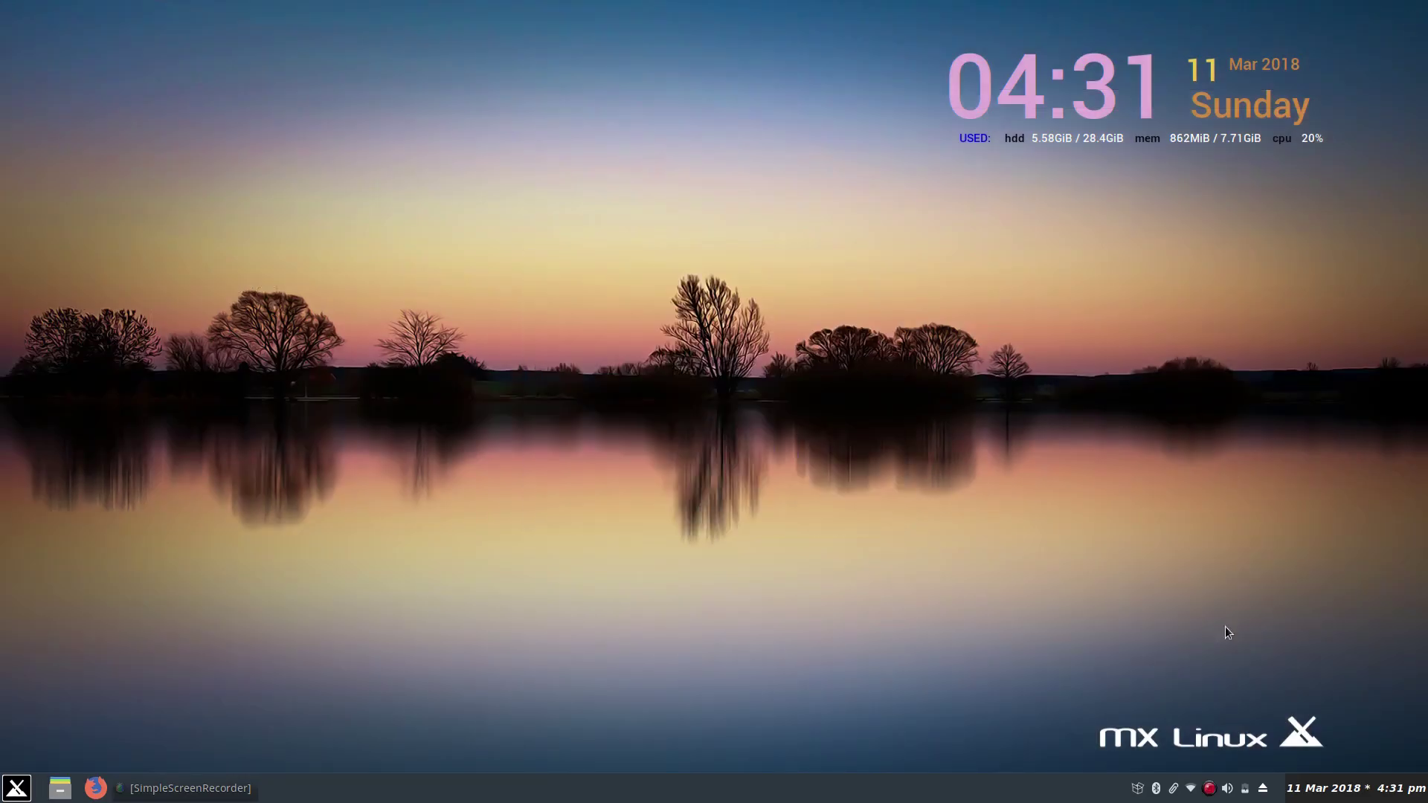
right_click(1139, 789)
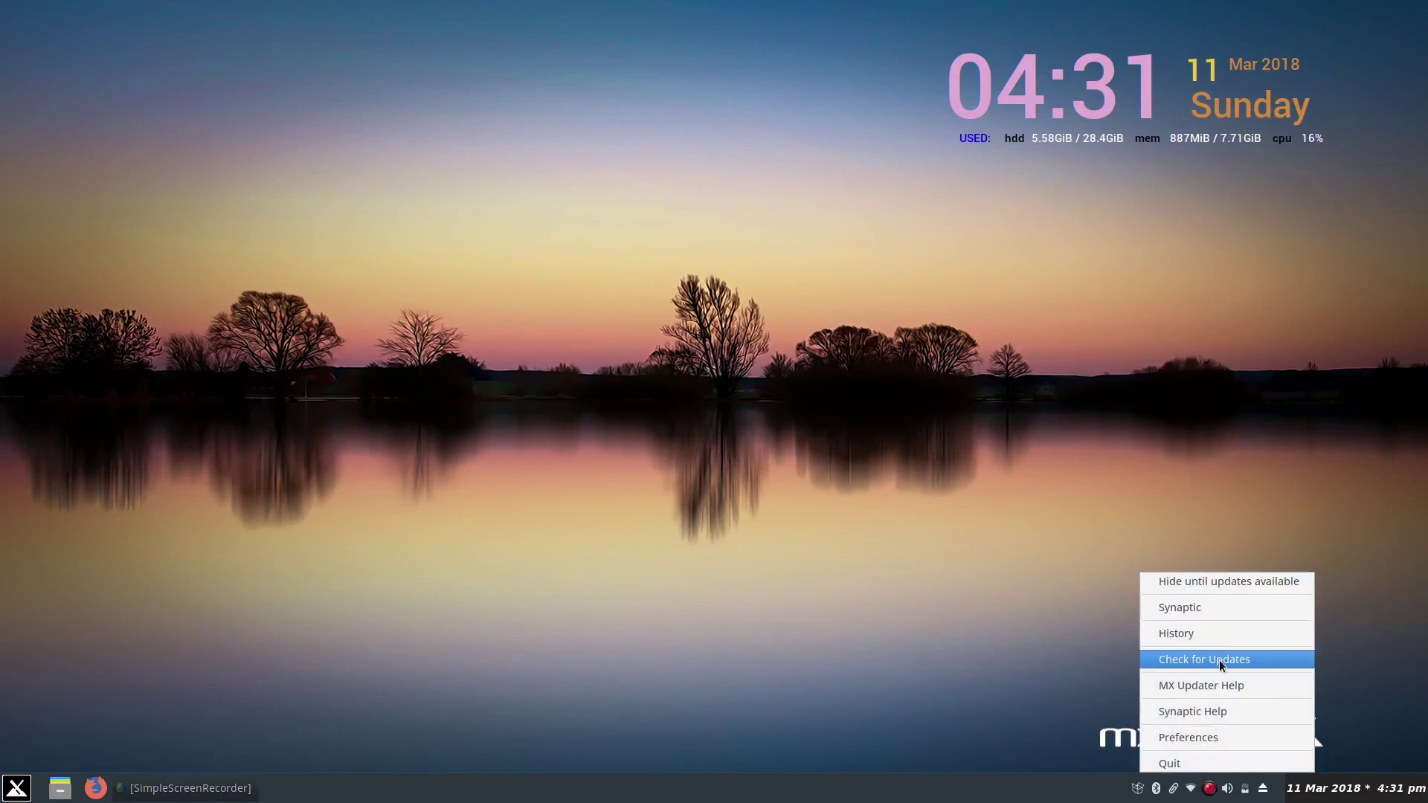
left_click(1202, 738)
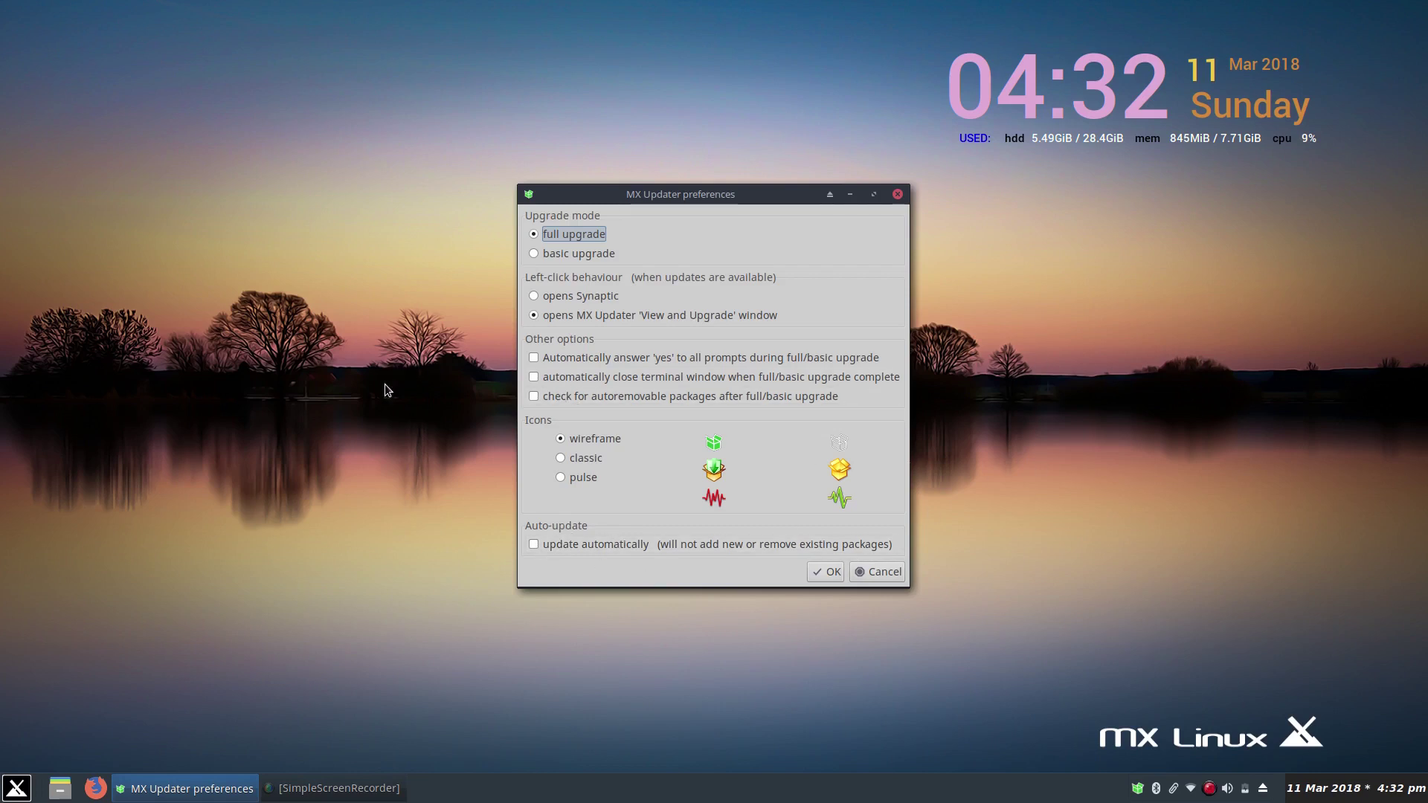
left_click(885, 572)
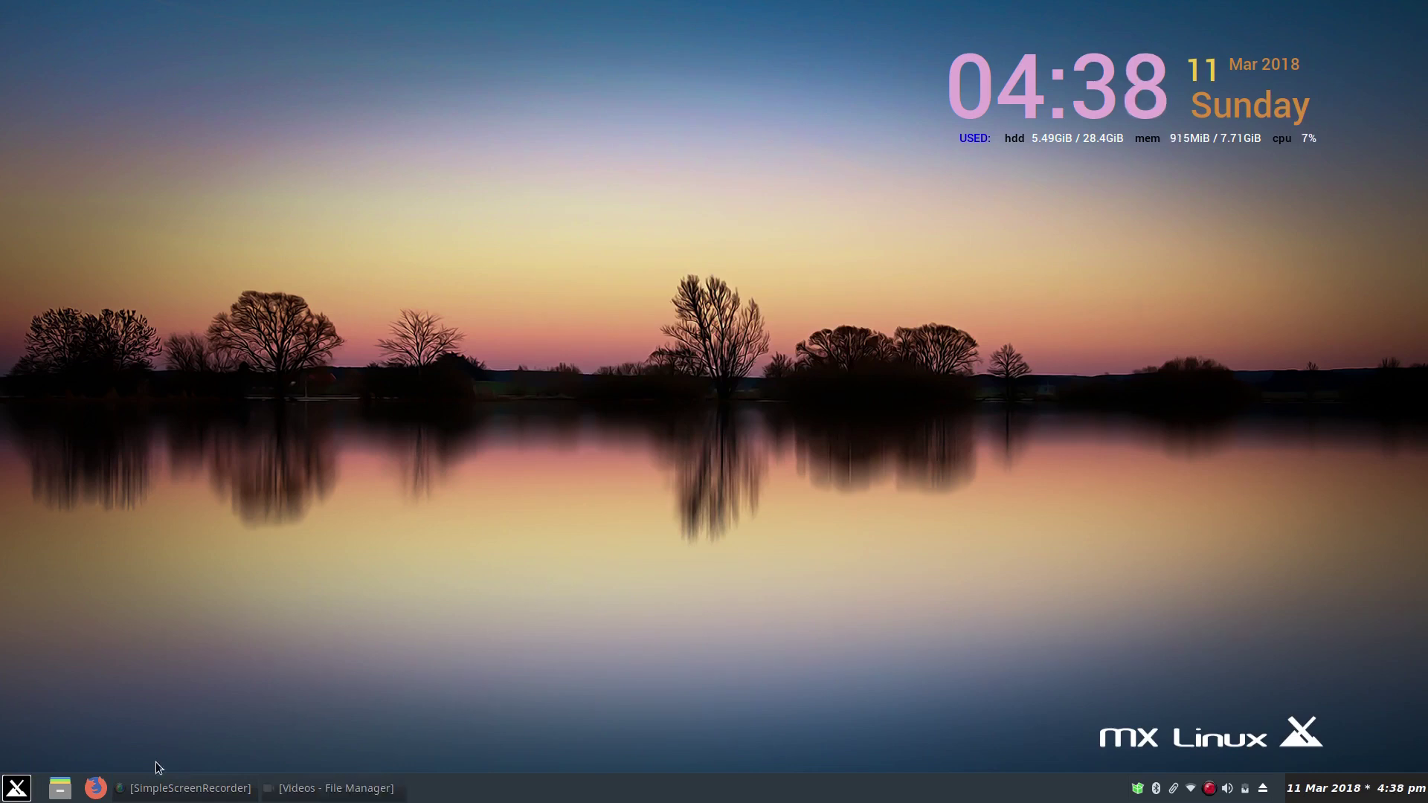
left_click(16, 787)
left_click(85, 465)
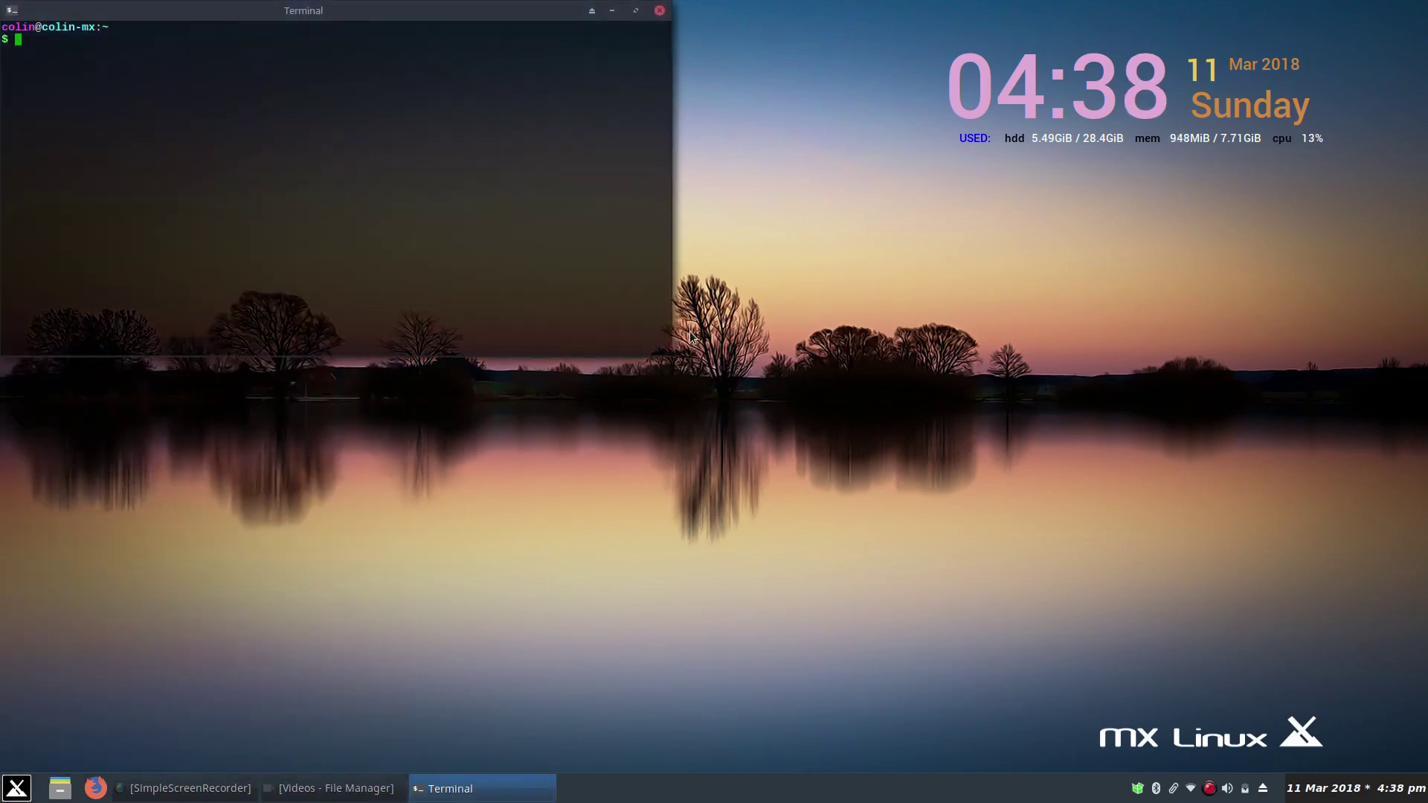
type("uname -a")
key("Return")
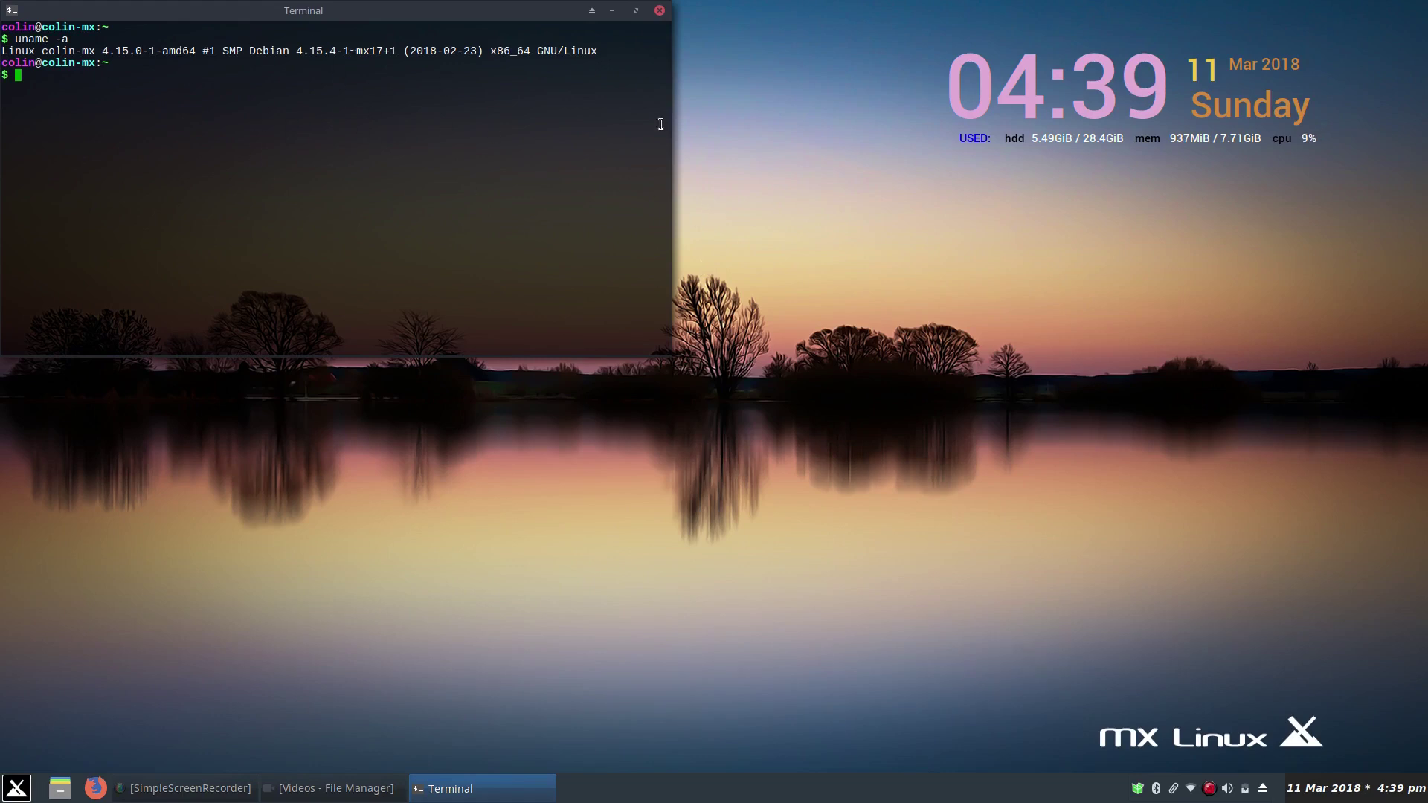
left_click(665, 12)
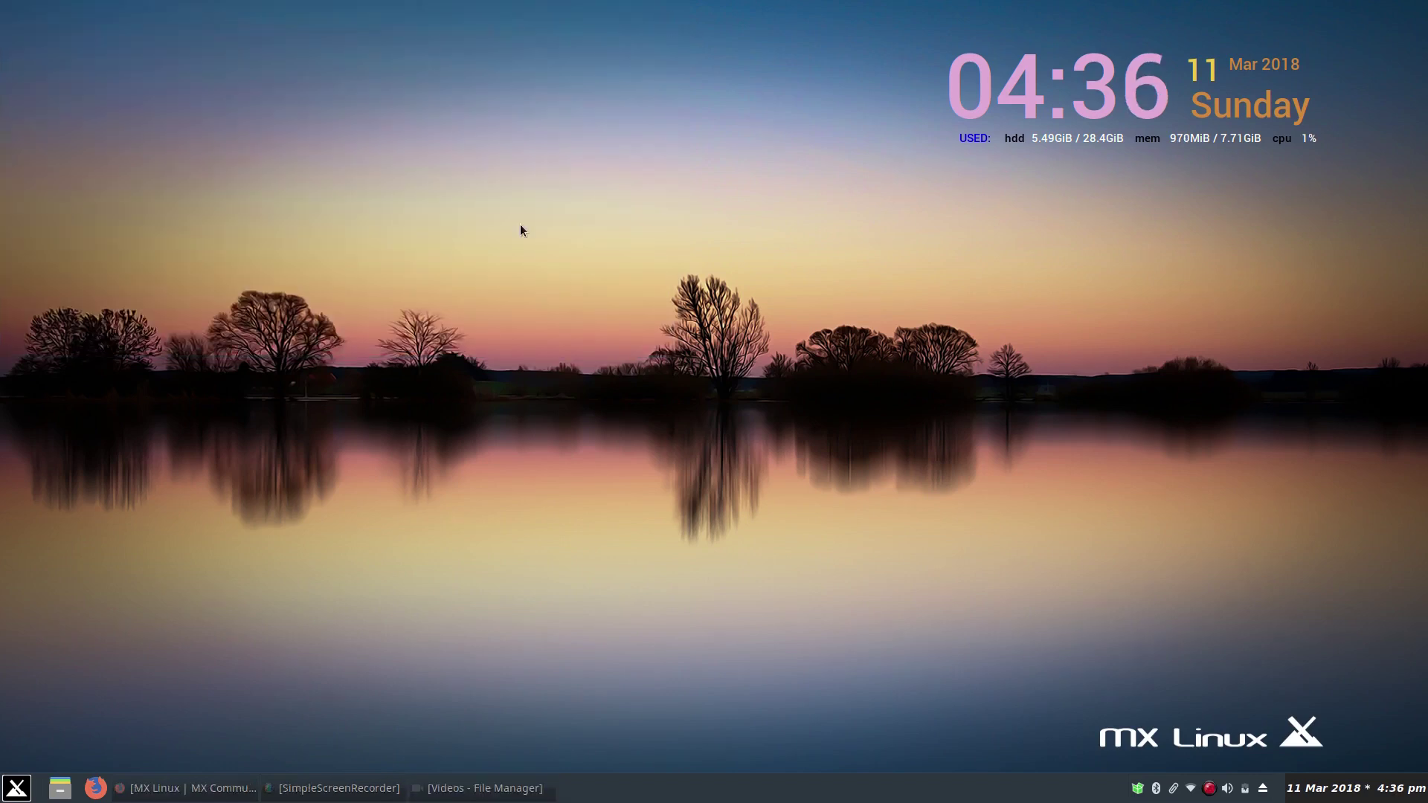
Confirm Firefox is version 58.0.2 via Help > About Firefox, then close the browser.
left_click(223, 785)
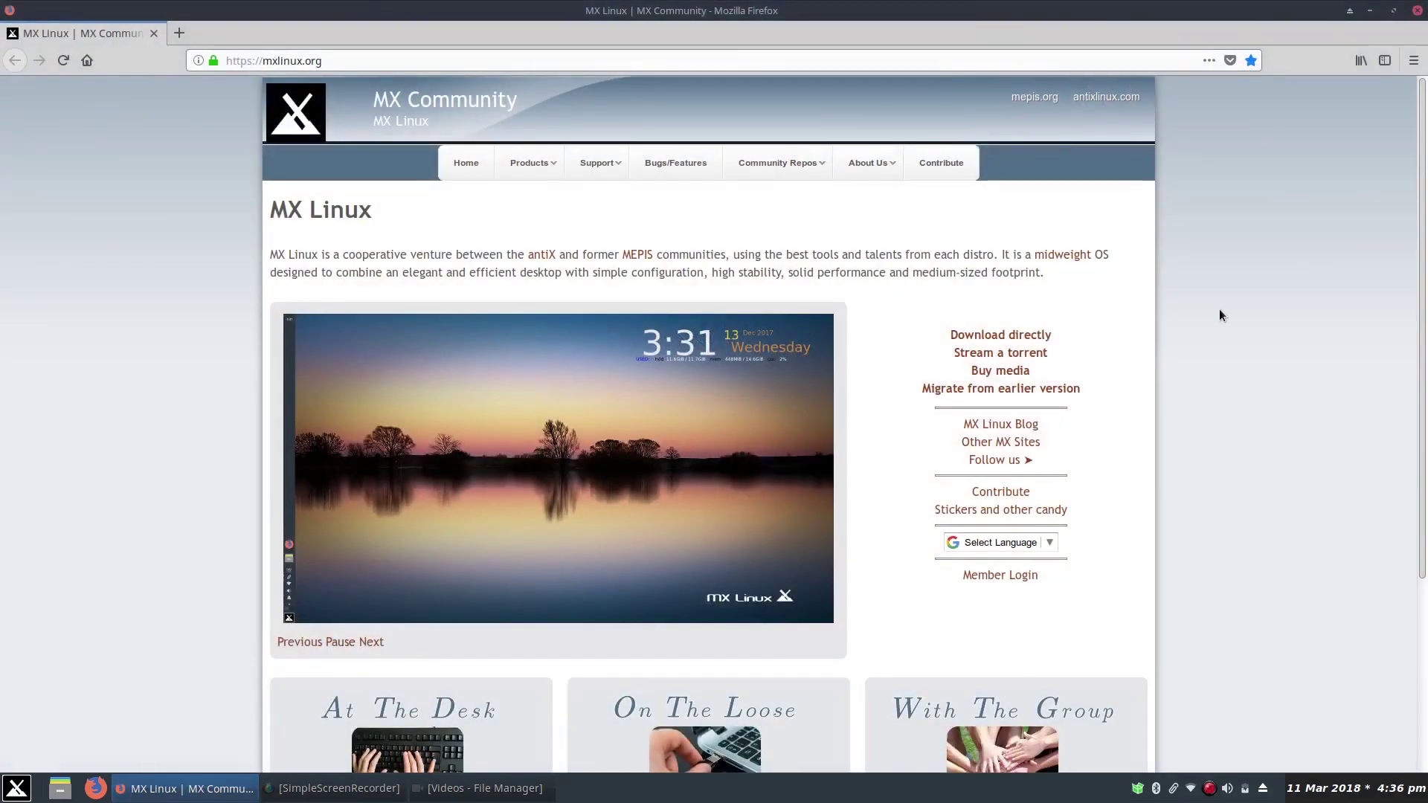
left_click(1413, 61)
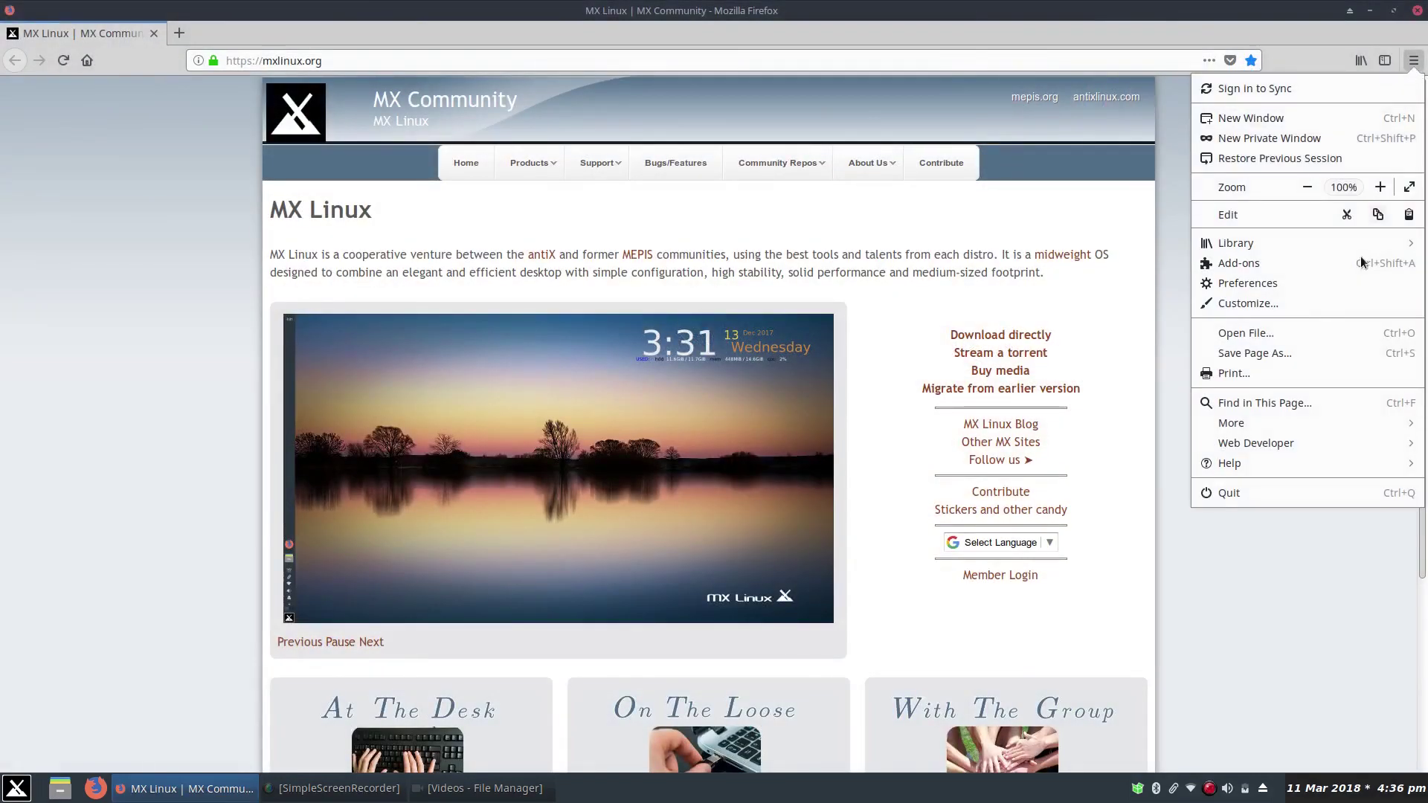
left_click(1257, 463)
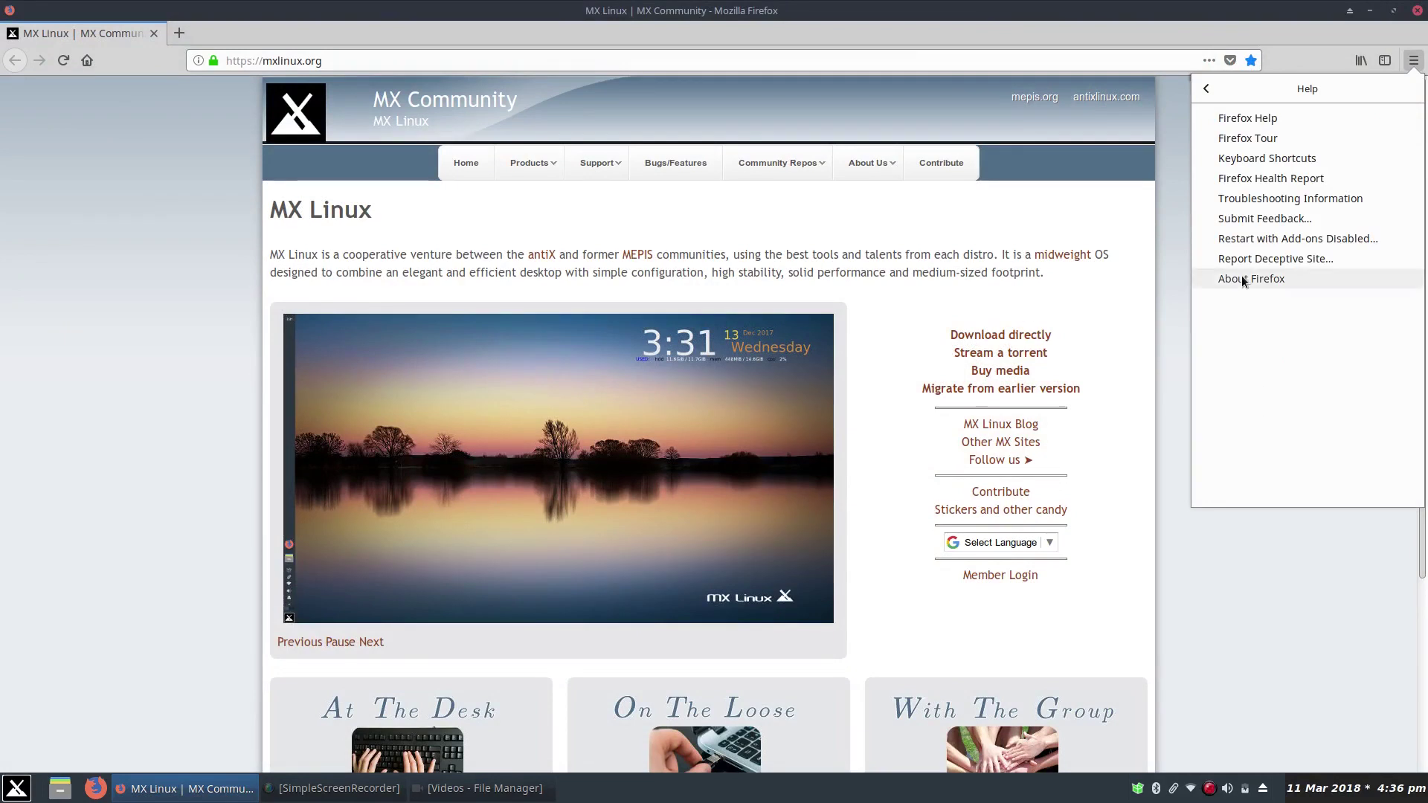
left_click(1243, 278)
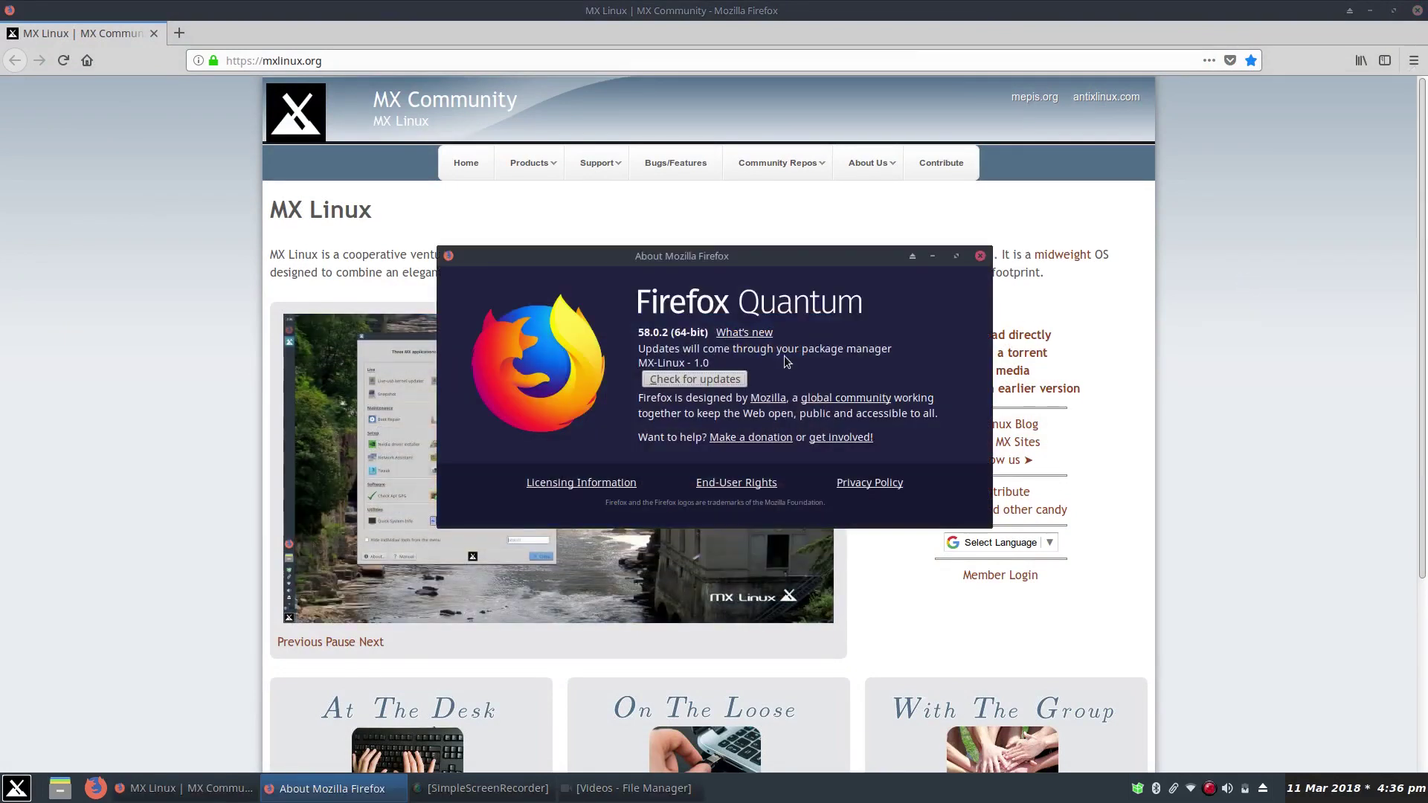
left_click(980, 256)
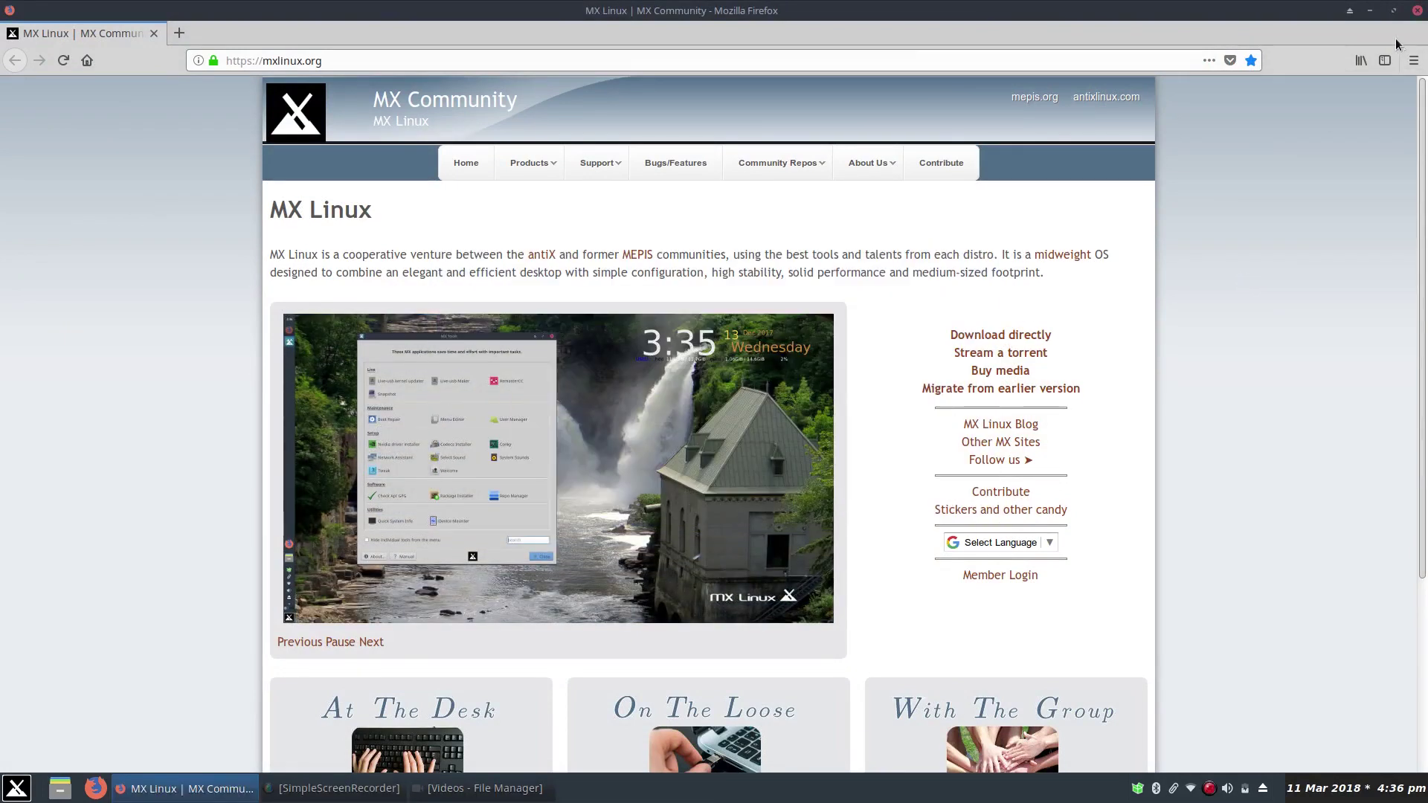
left_click(1417, 11)
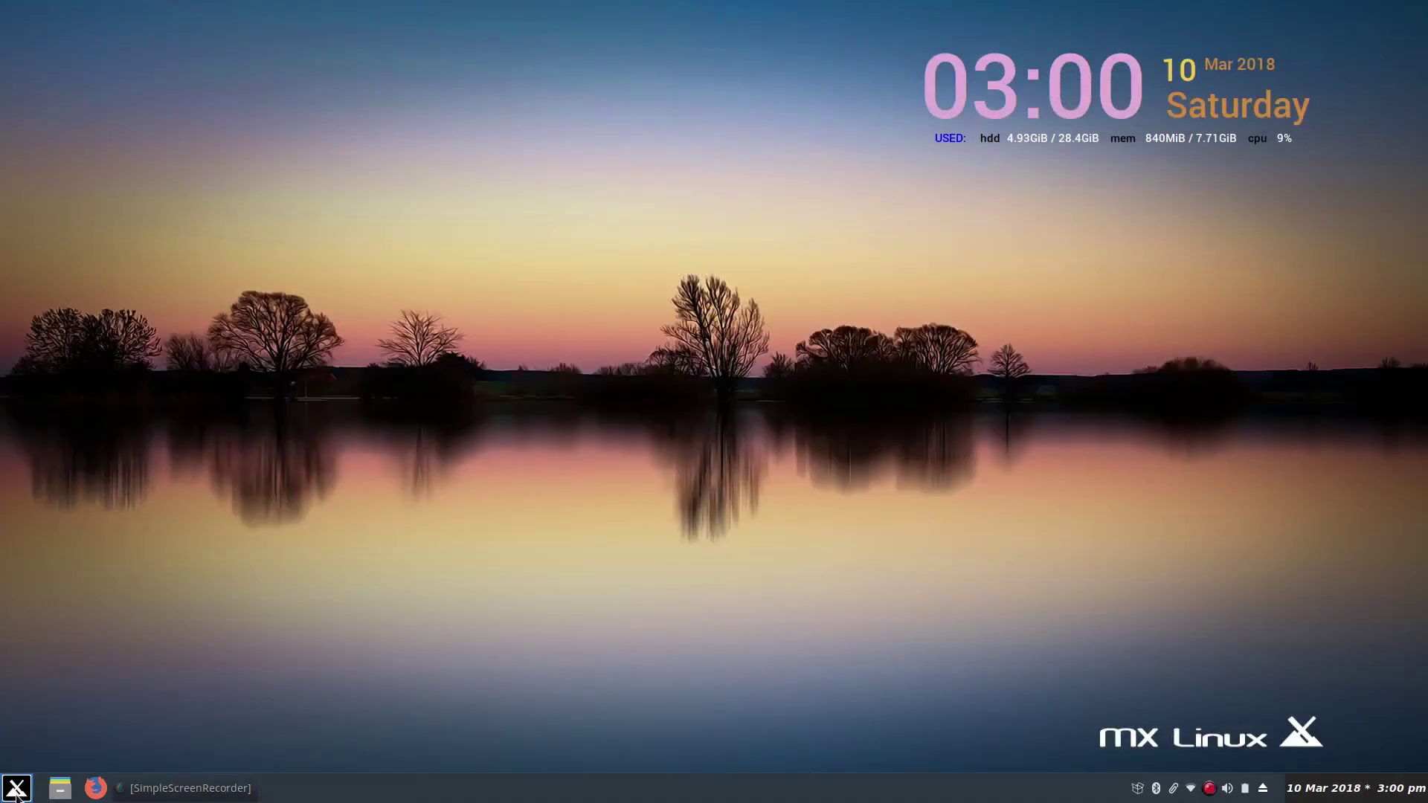
left_click(16, 789)
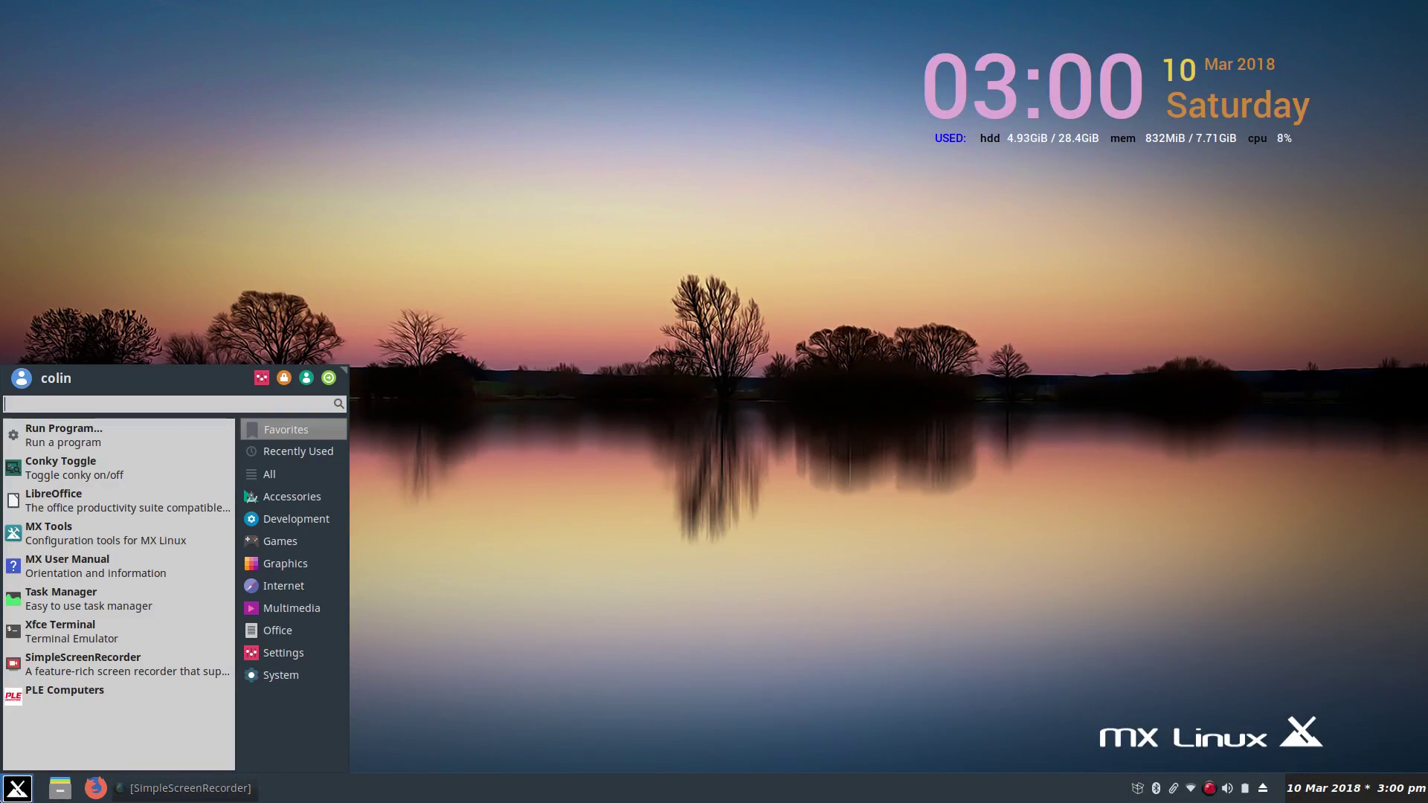
left_click(12, 796)
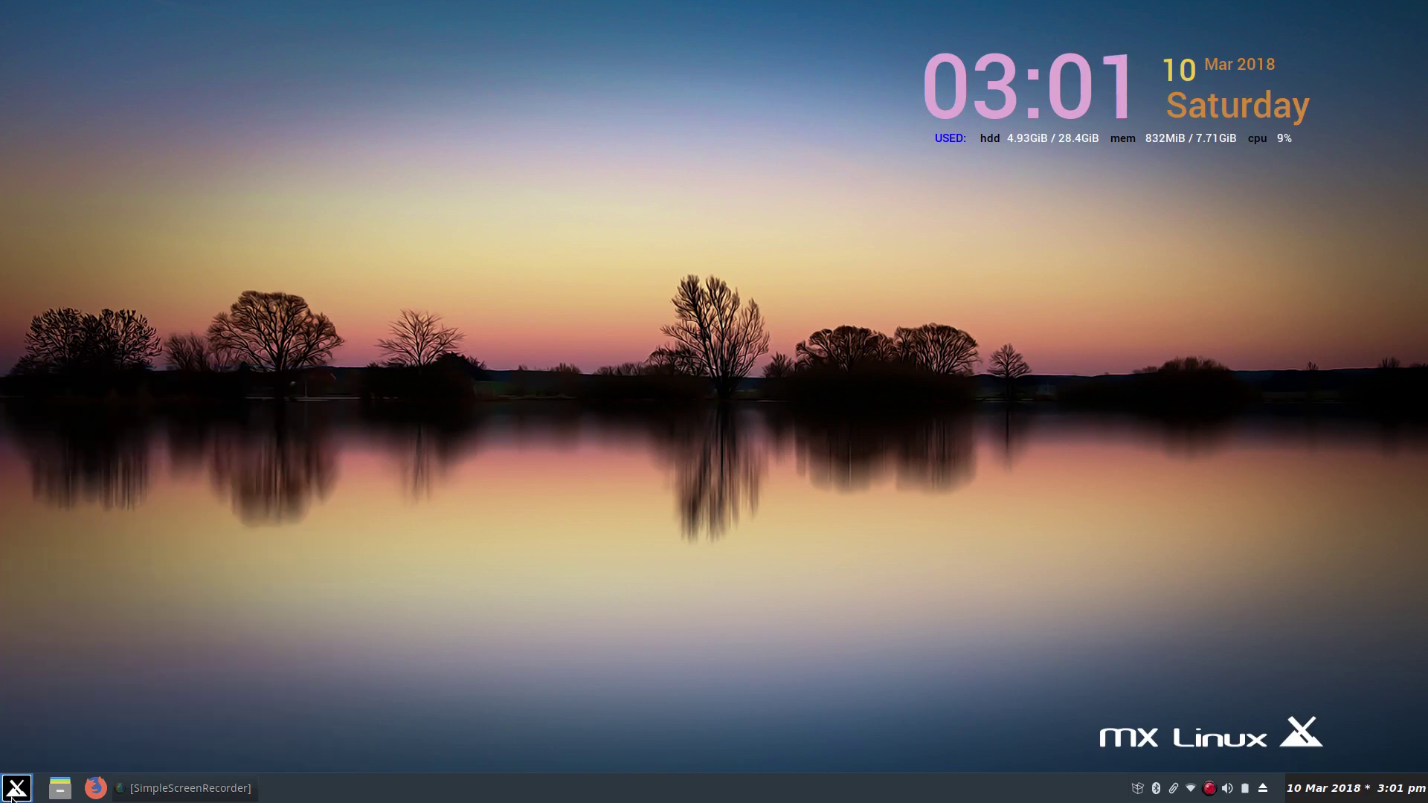
left_click(12, 797)
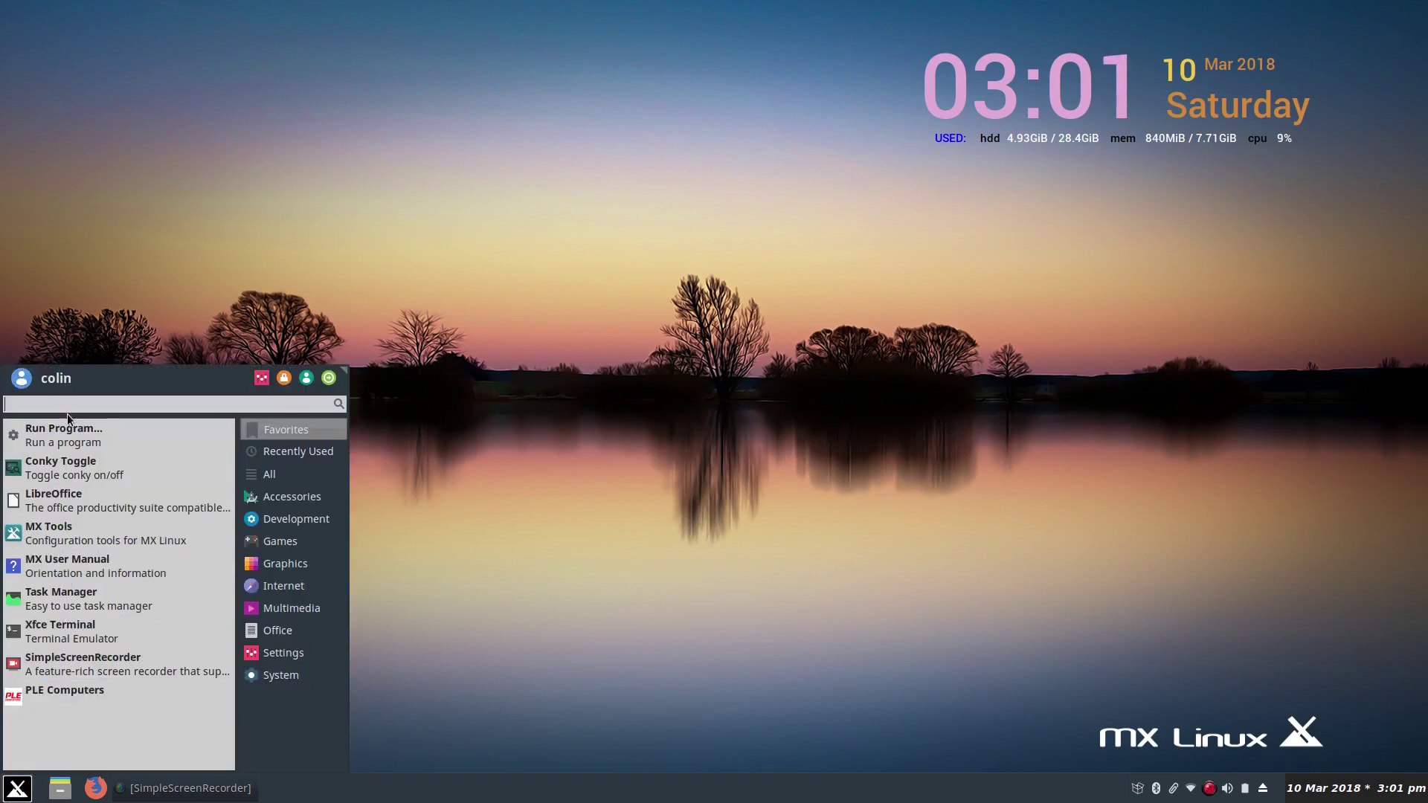
left_click(17, 794)
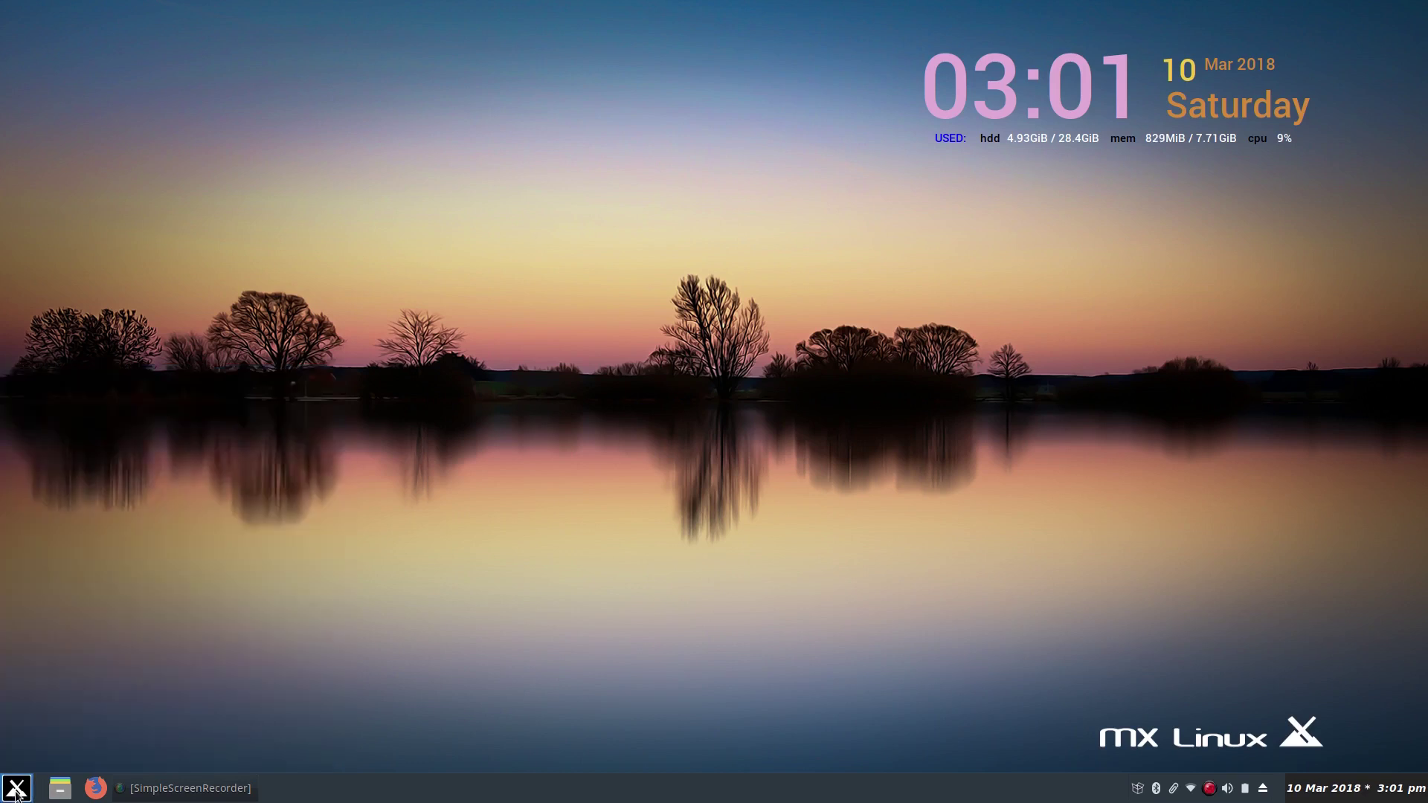
left_click(25, 794)
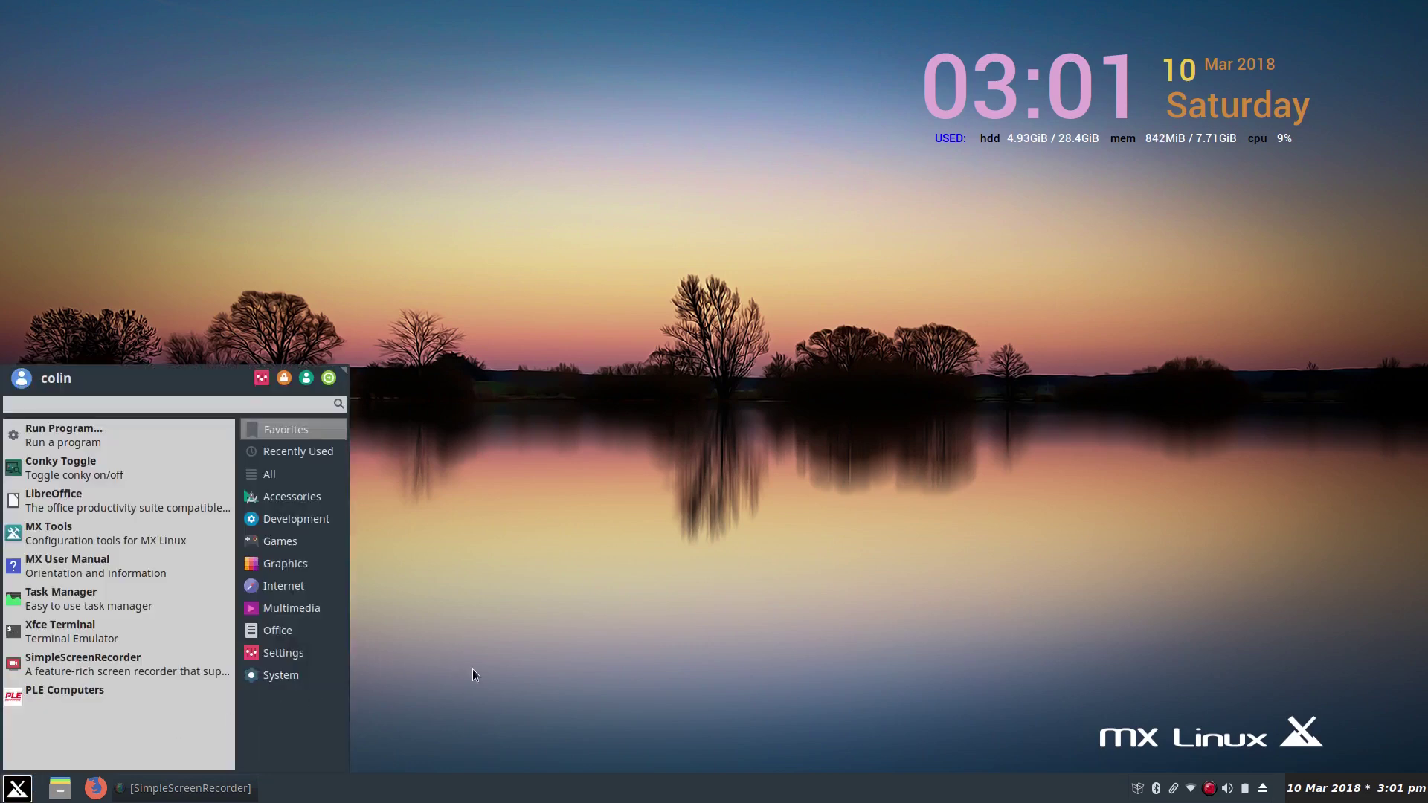
left_click(23, 794)
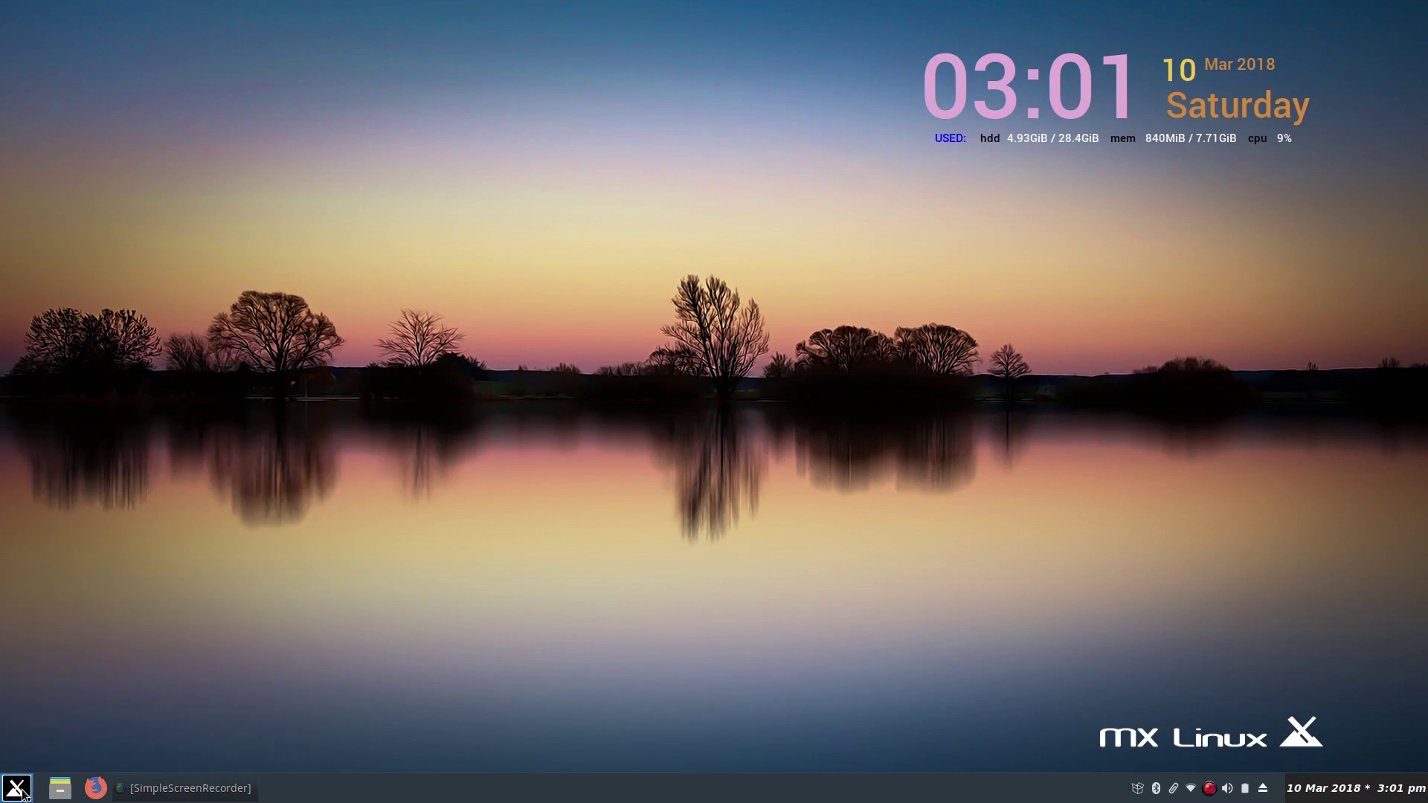
left_click(22, 794)
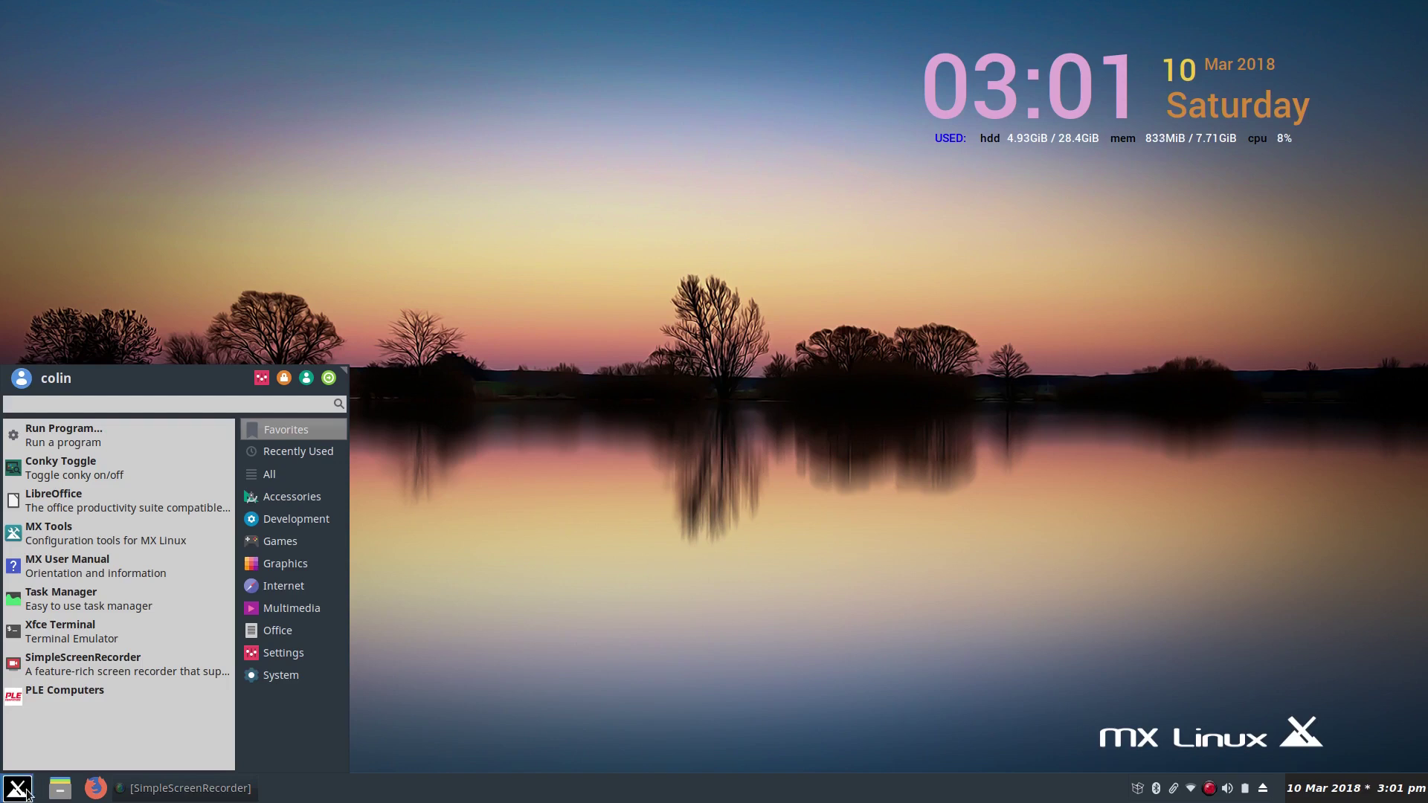
left_click(280, 655)
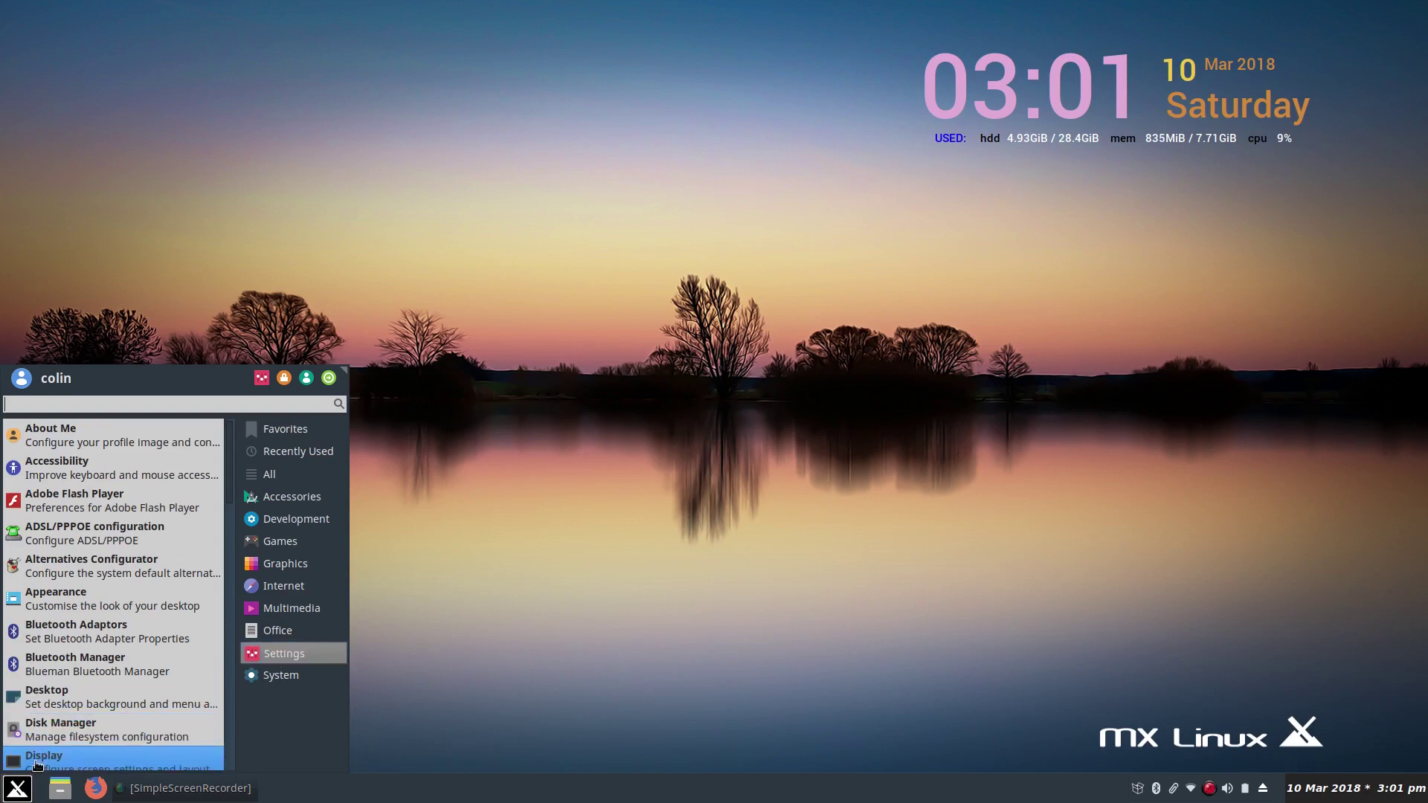
left_click(18, 788)
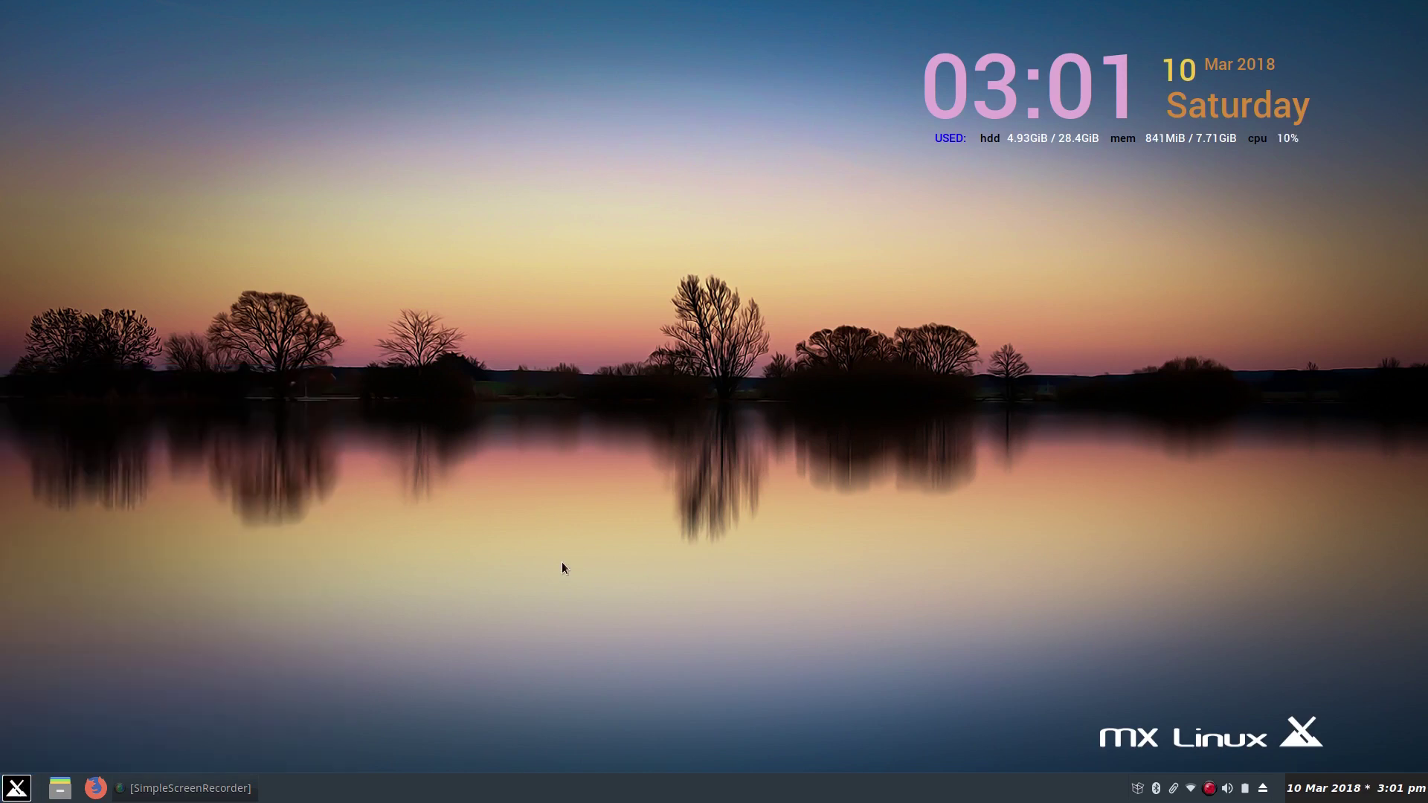
left_click(9, 795)
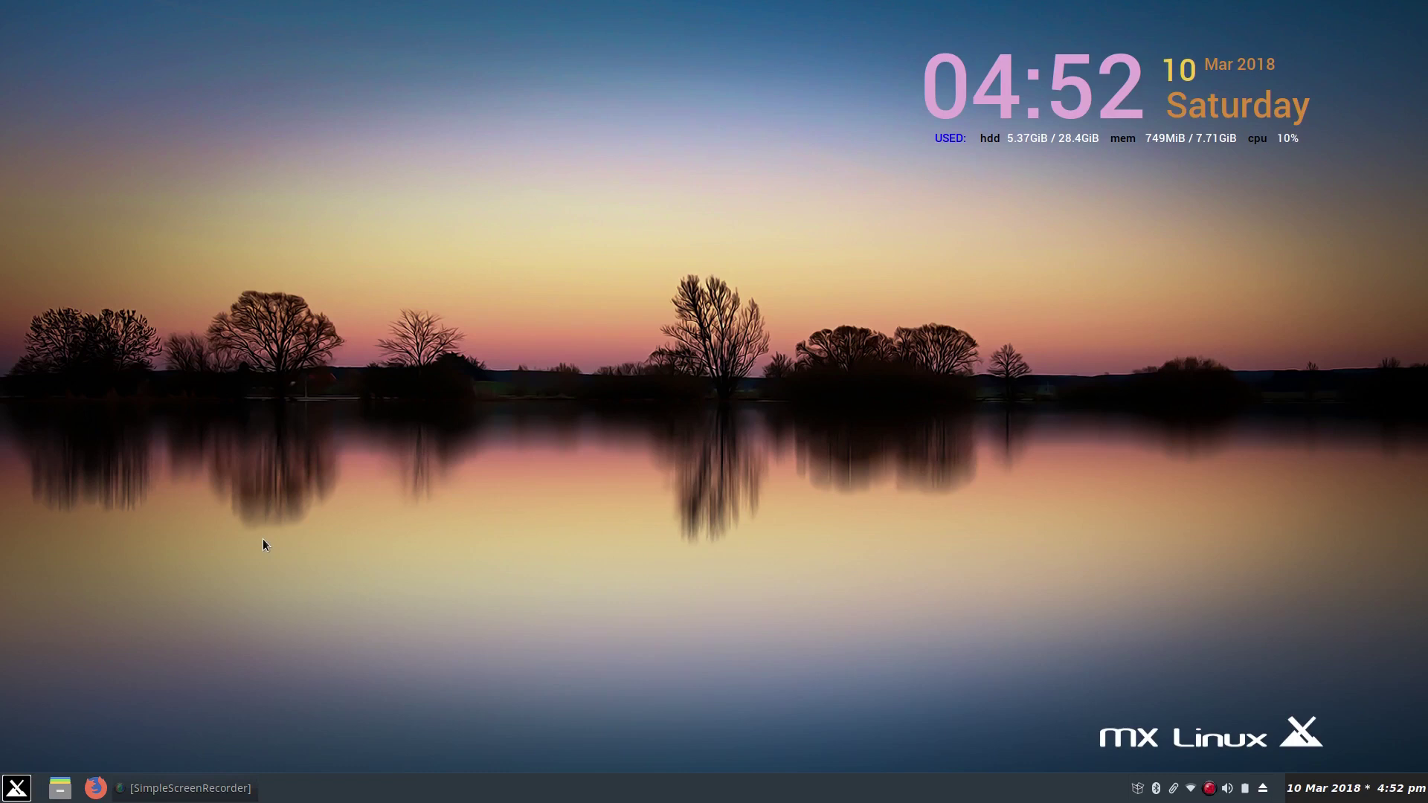
Open MX Tweak from MX Tools and apply Compton as the compositor.
left_click(18, 788)
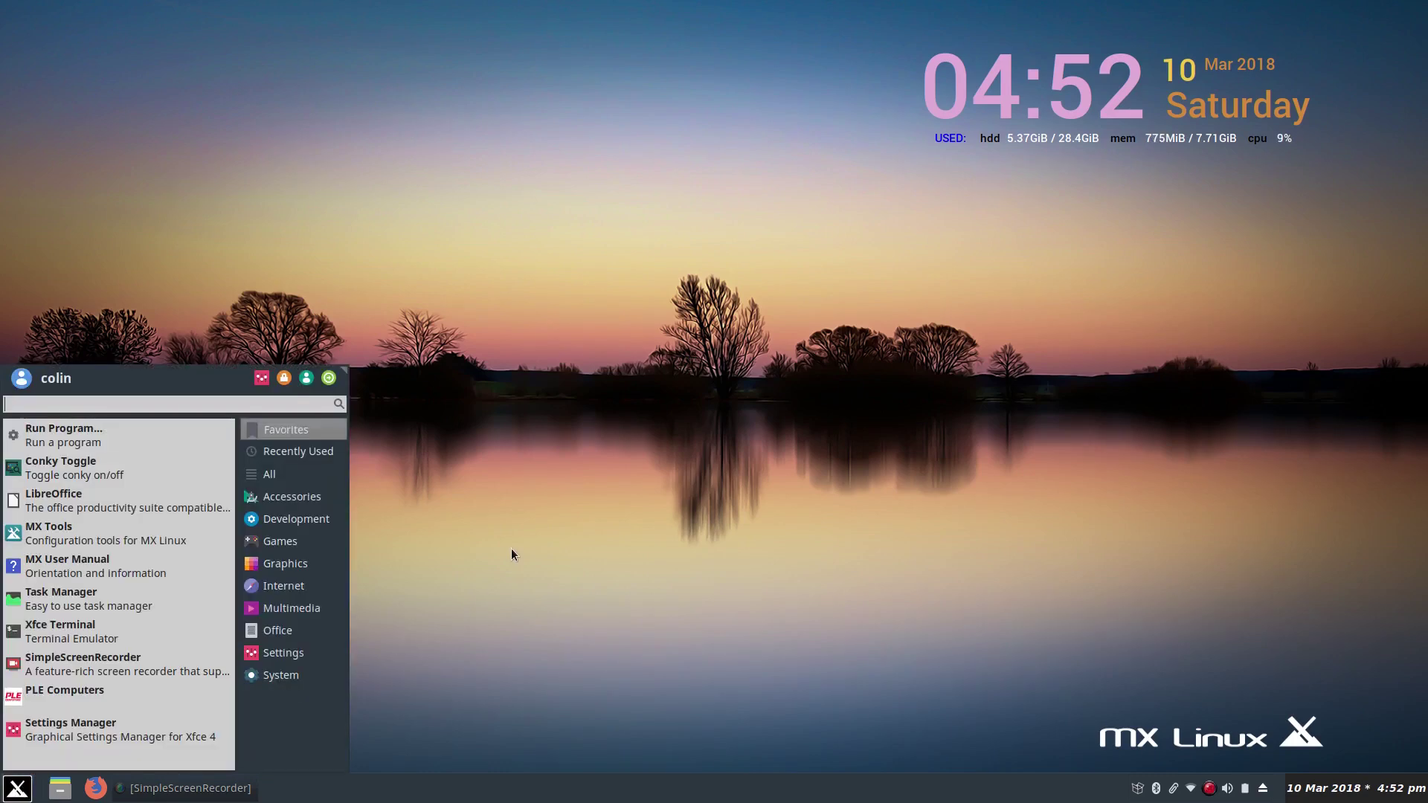
left_click(9, 795)
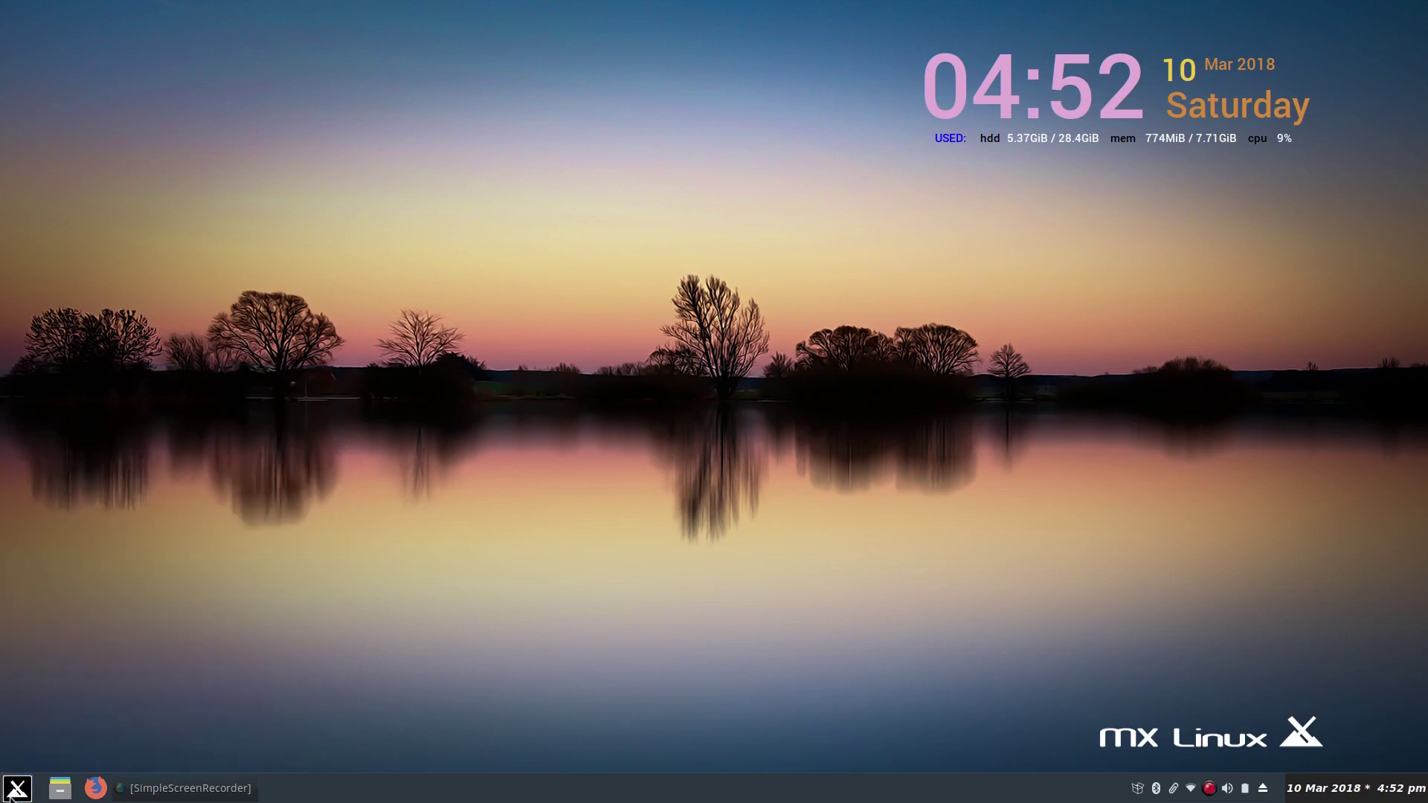
left_click(9, 795)
left_click(56, 536)
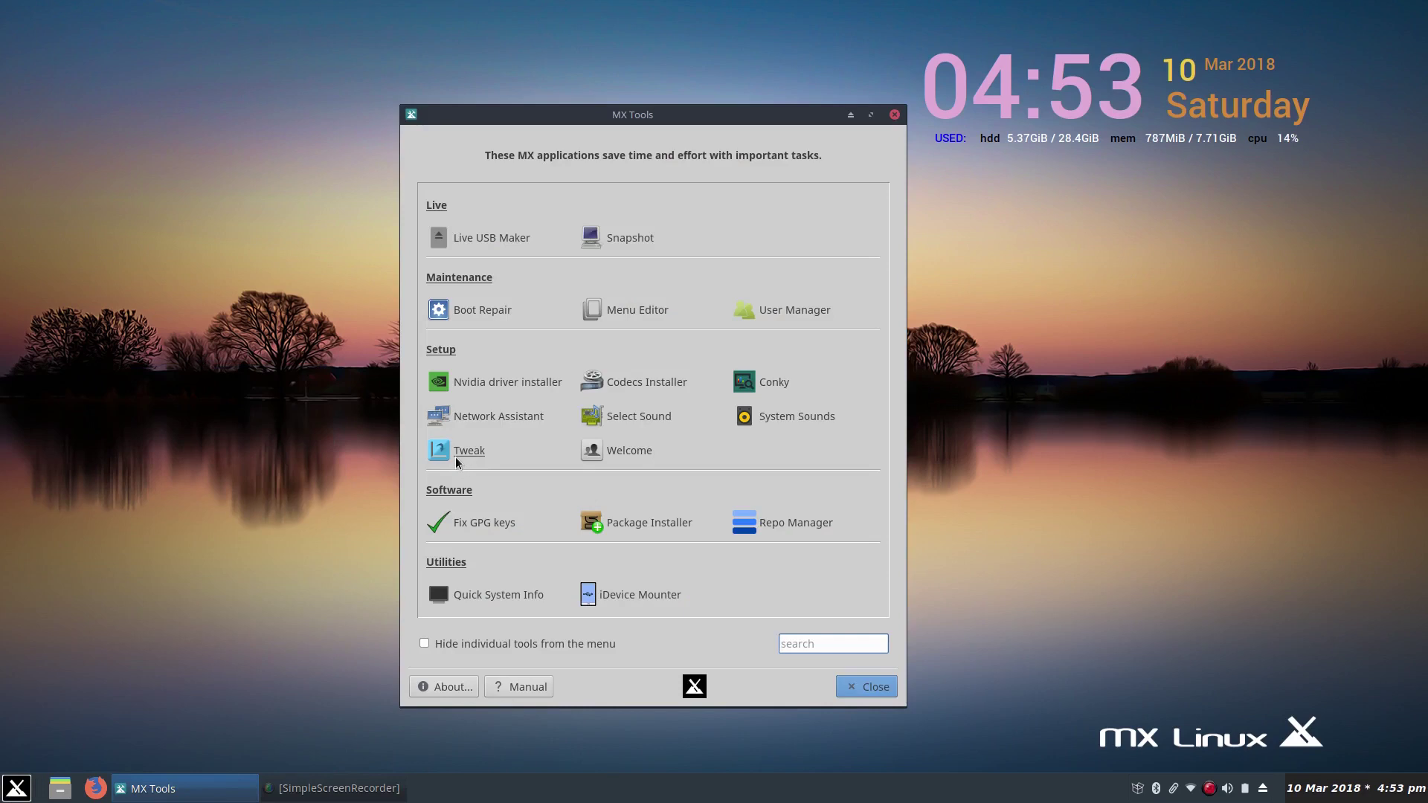
left_click(458, 457)
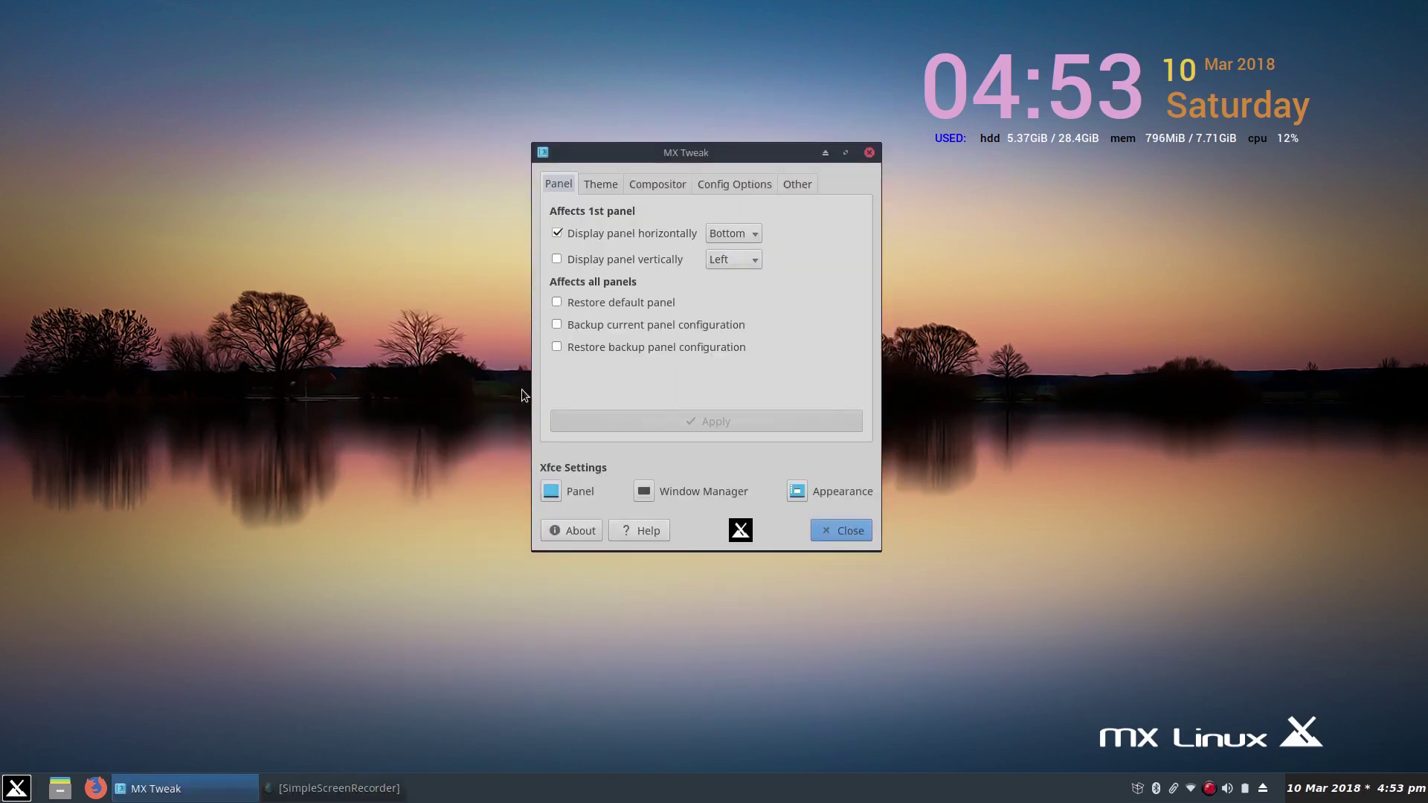
left_click(655, 190)
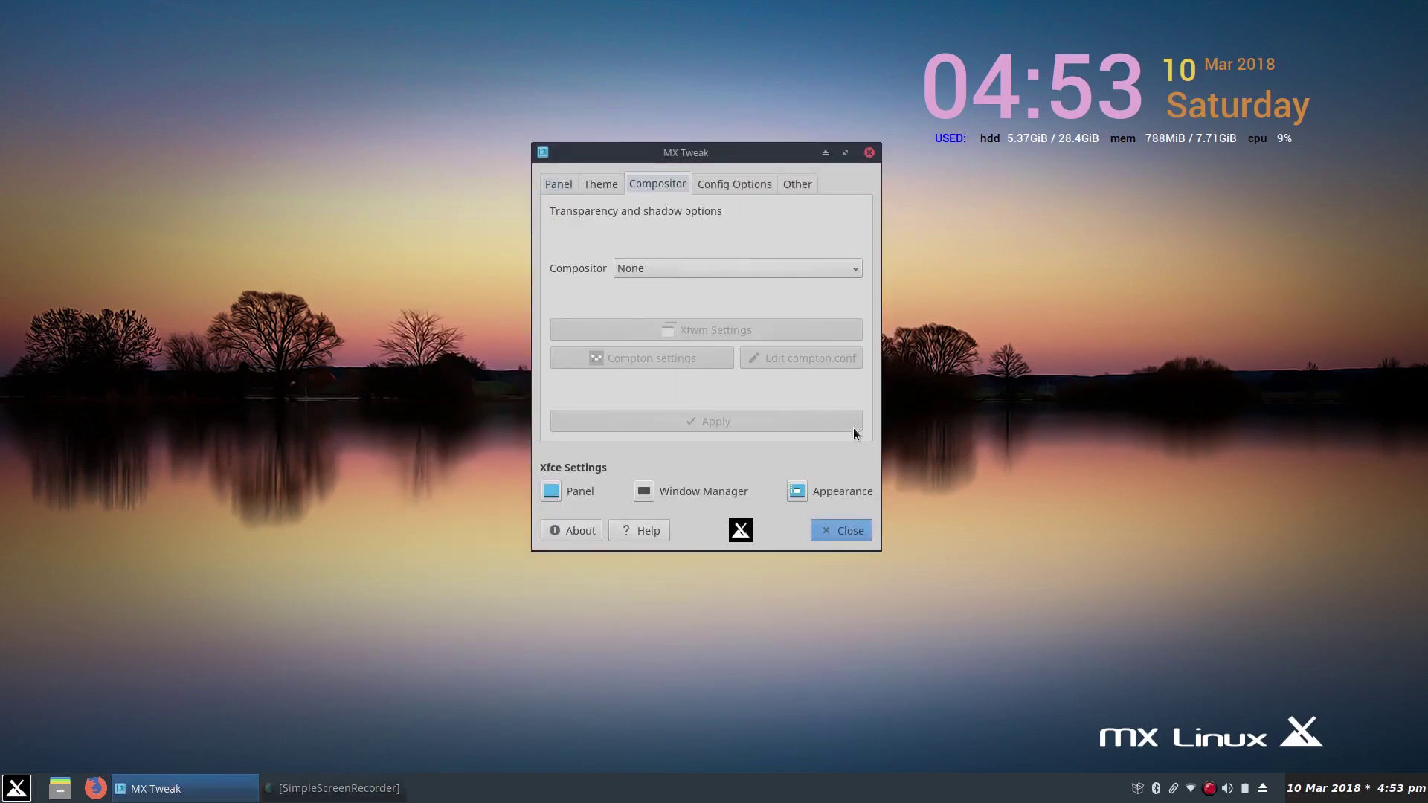
left_click(675, 268)
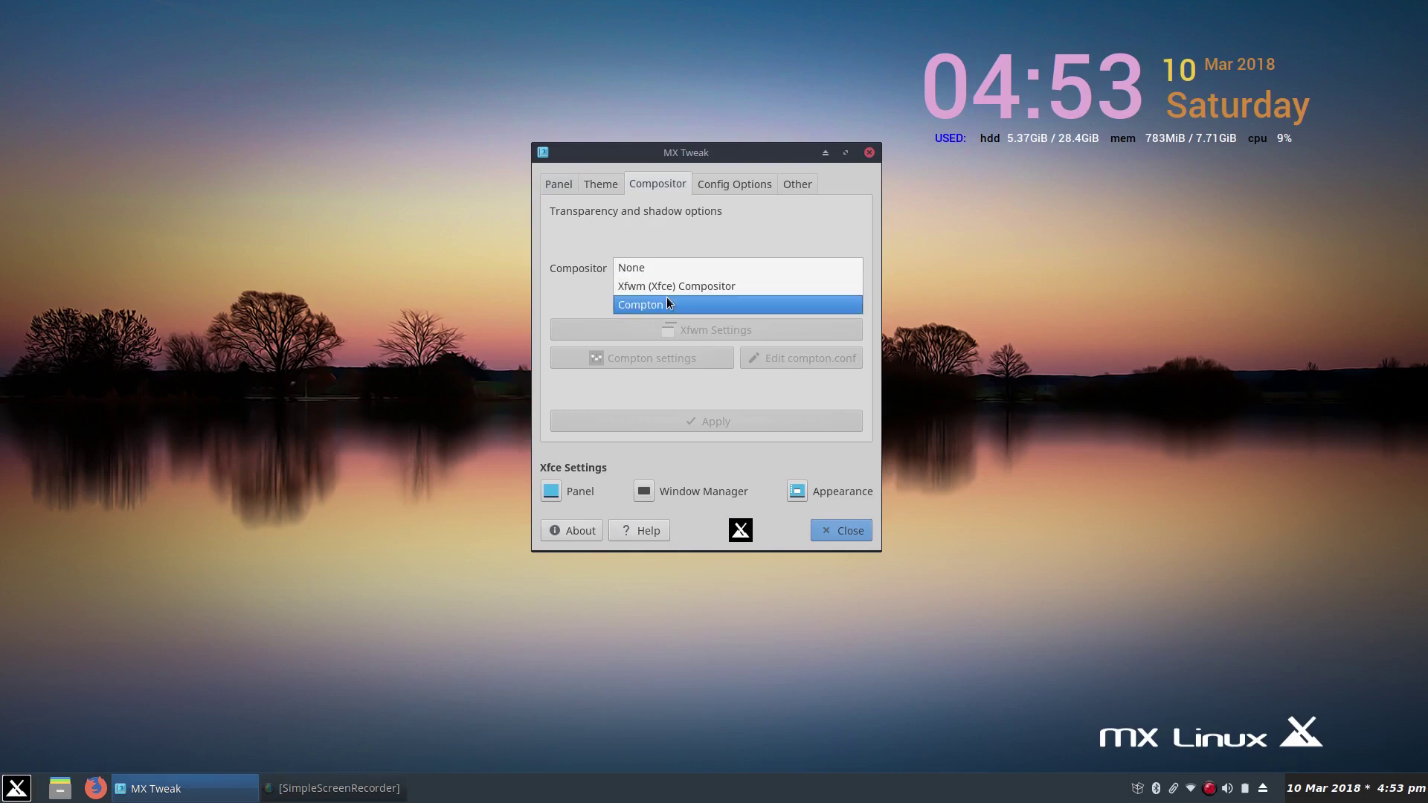
left_click(666, 299)
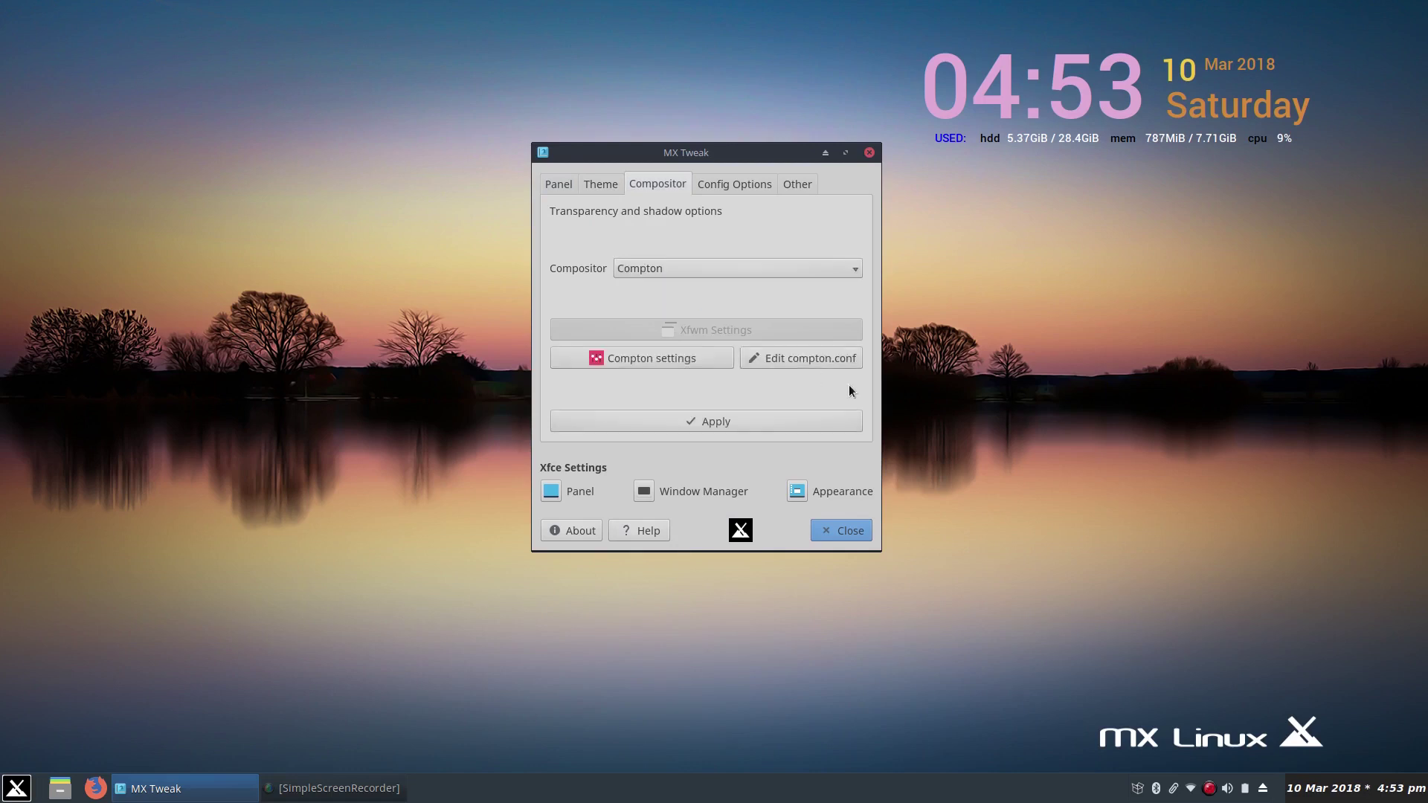
left_click(711, 423)
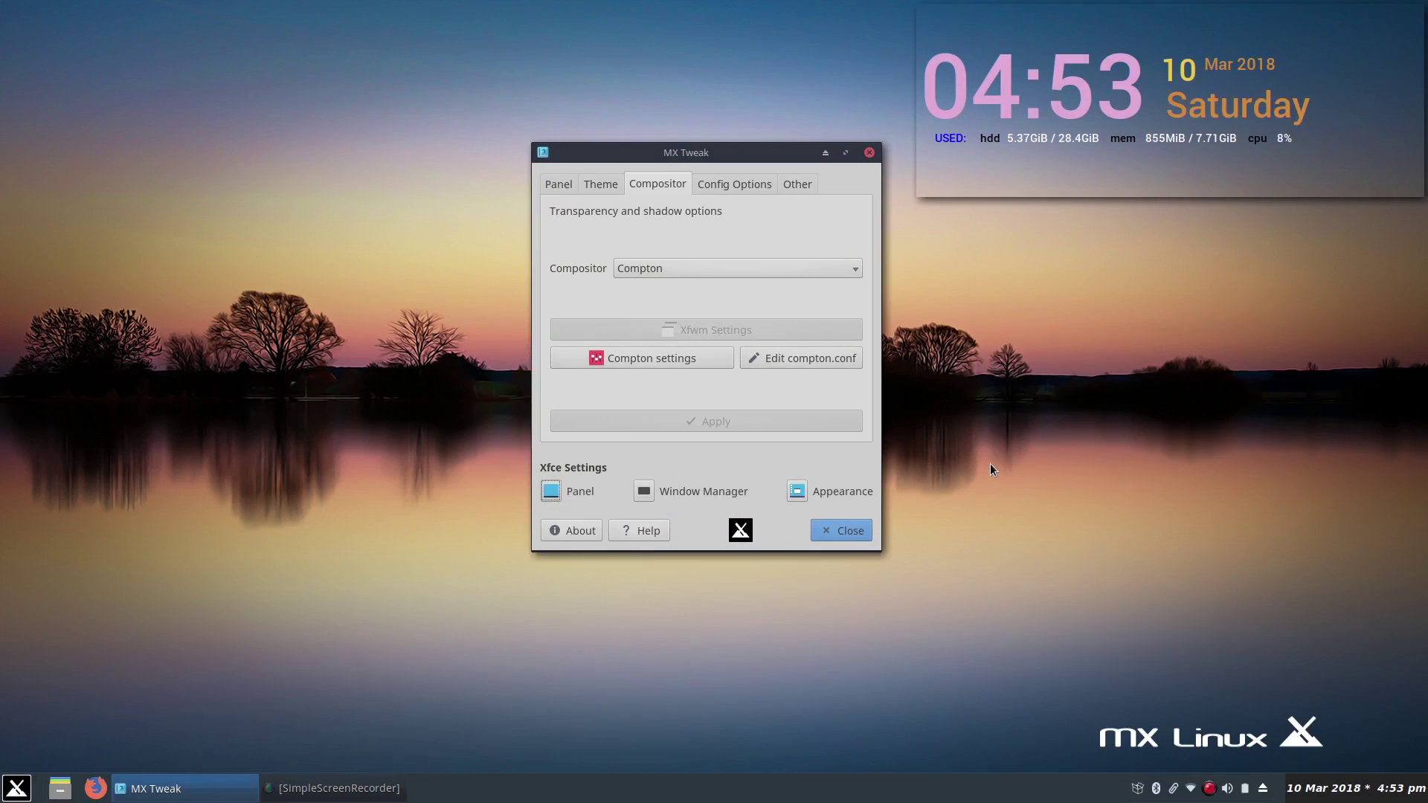
Restart MX Tweak from MX Tools and return to its Compositor tab.
left_click(858, 528)
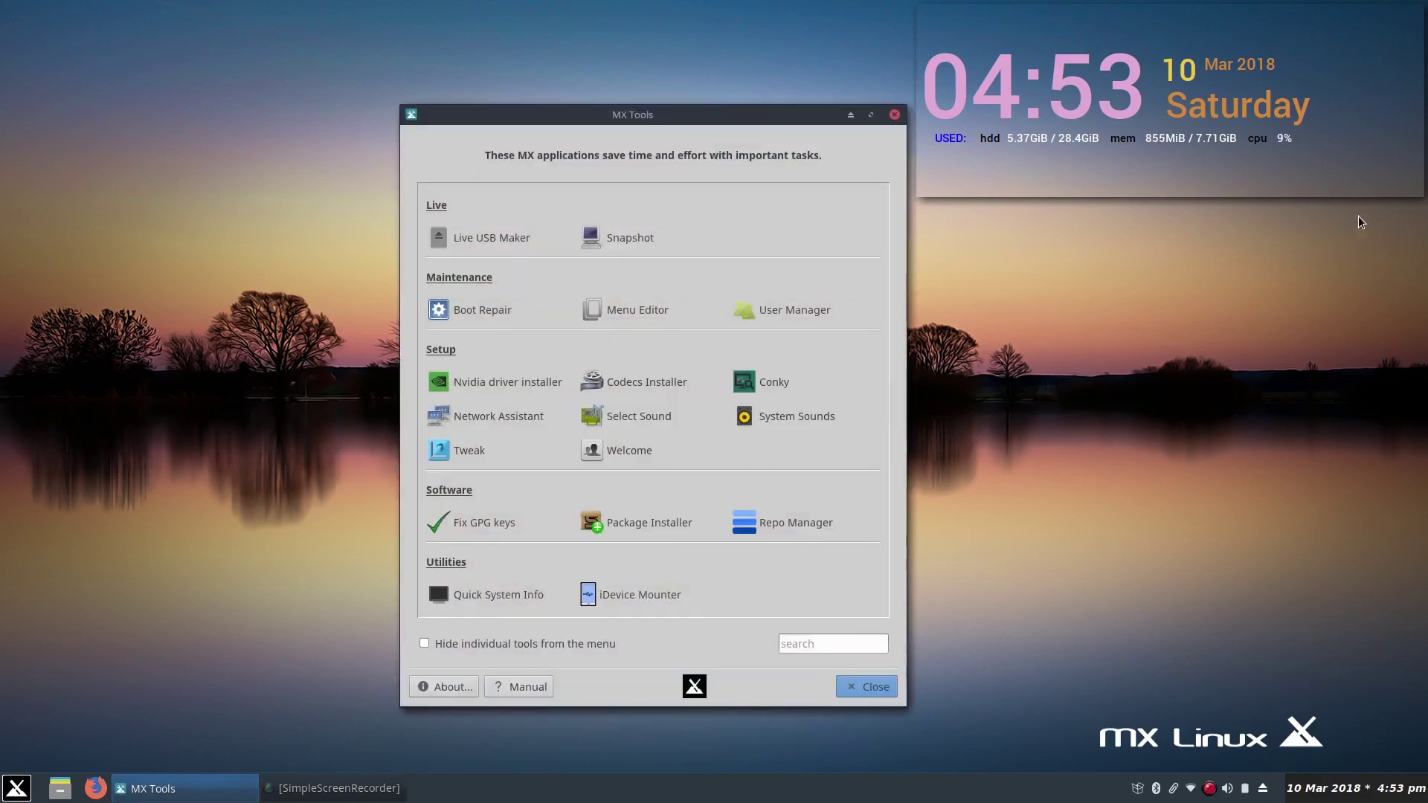
left_click(469, 450)
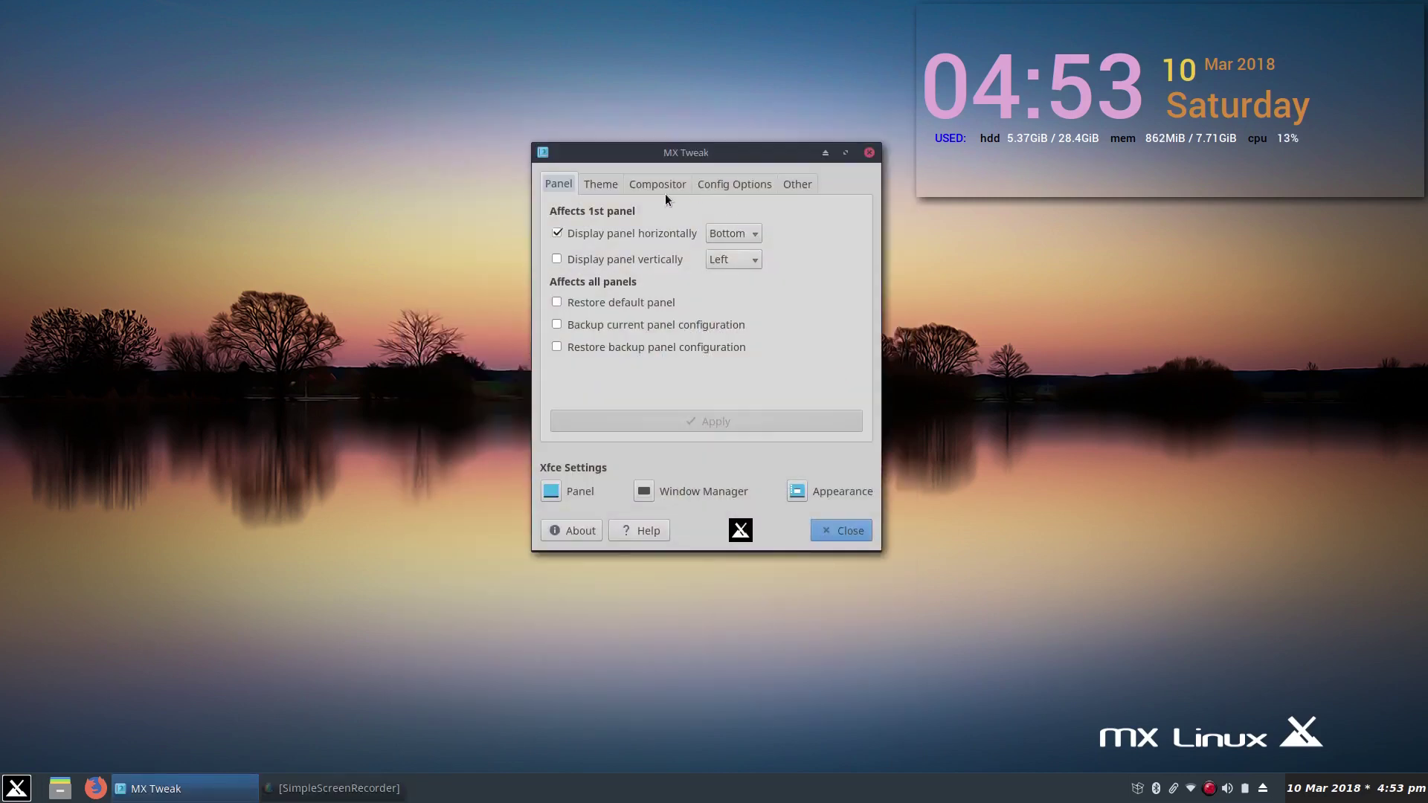
left_click(656, 185)
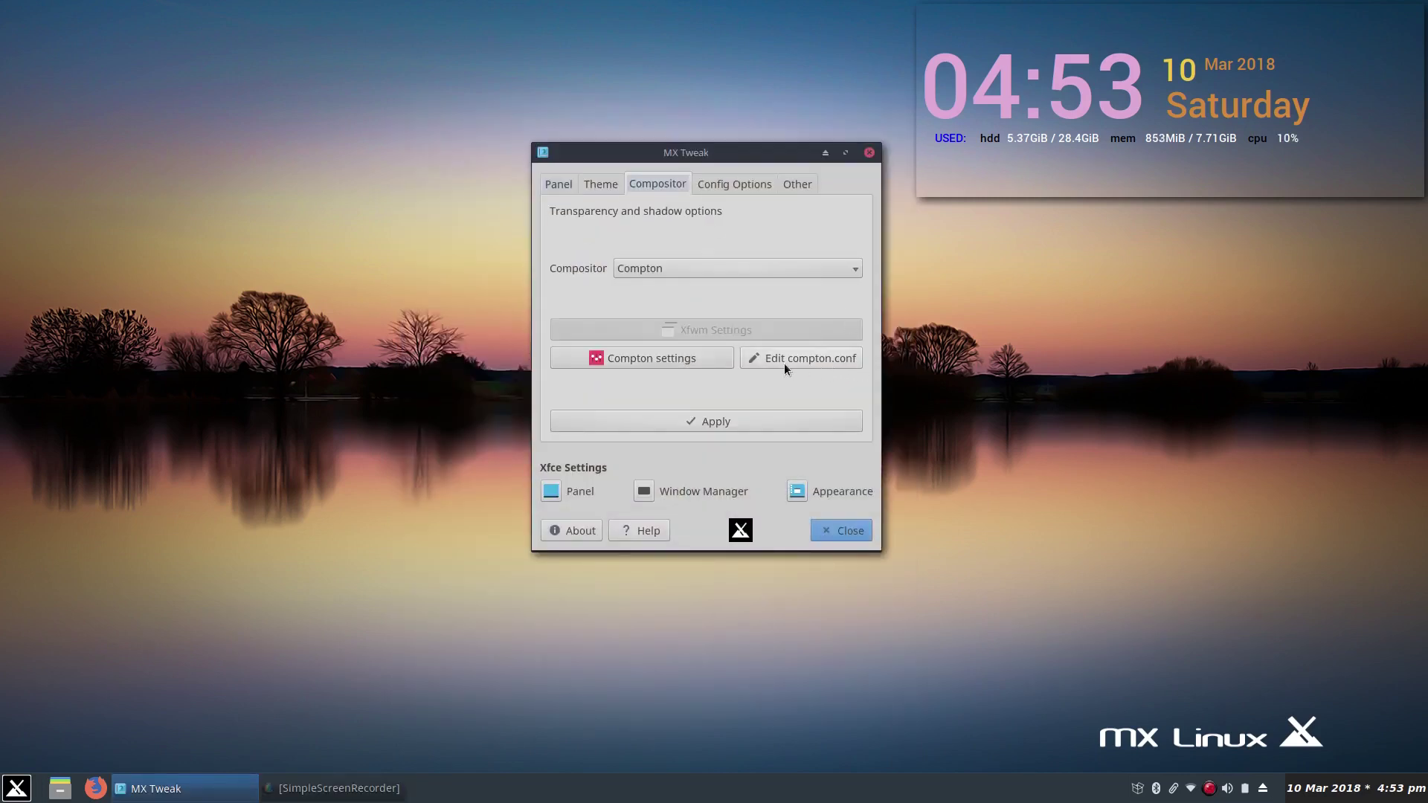
Open compton.conf in the text editor from MX Tweak's Compositor tab.
left_click(819, 360)
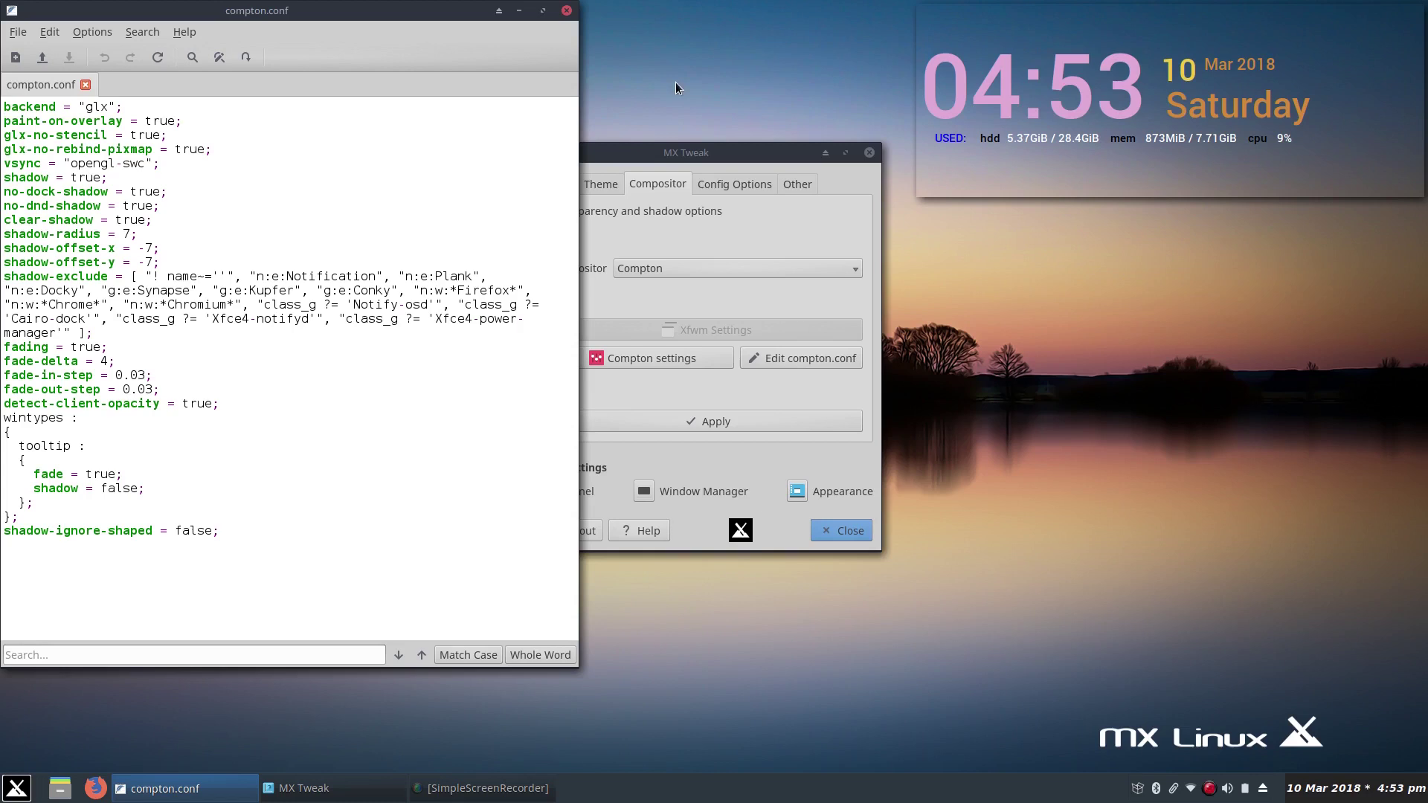
left_click(568, 12)
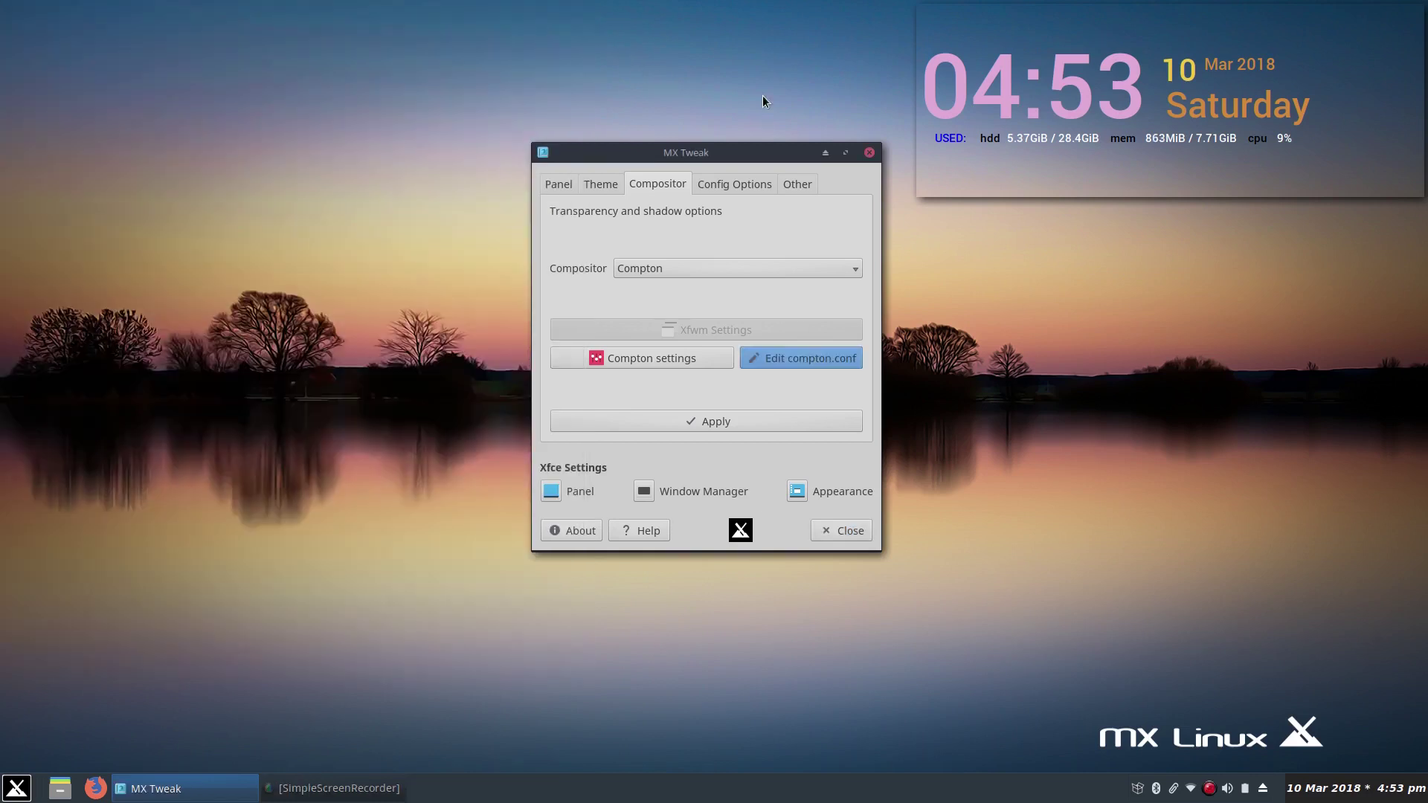
left_click(827, 355)
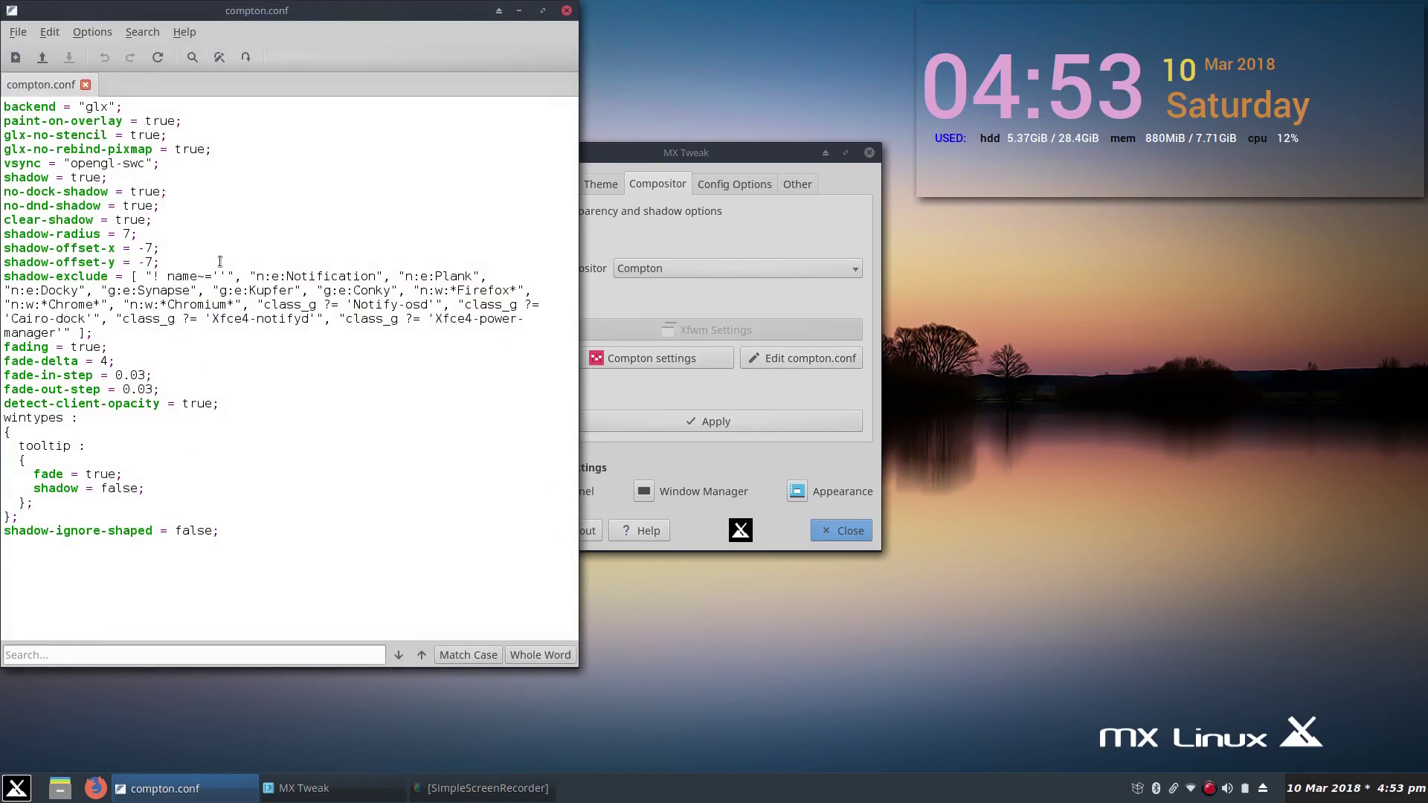
Locate compton.conf in the hidden ~/.config folder by showing hidden files.
left_click(66, 792)
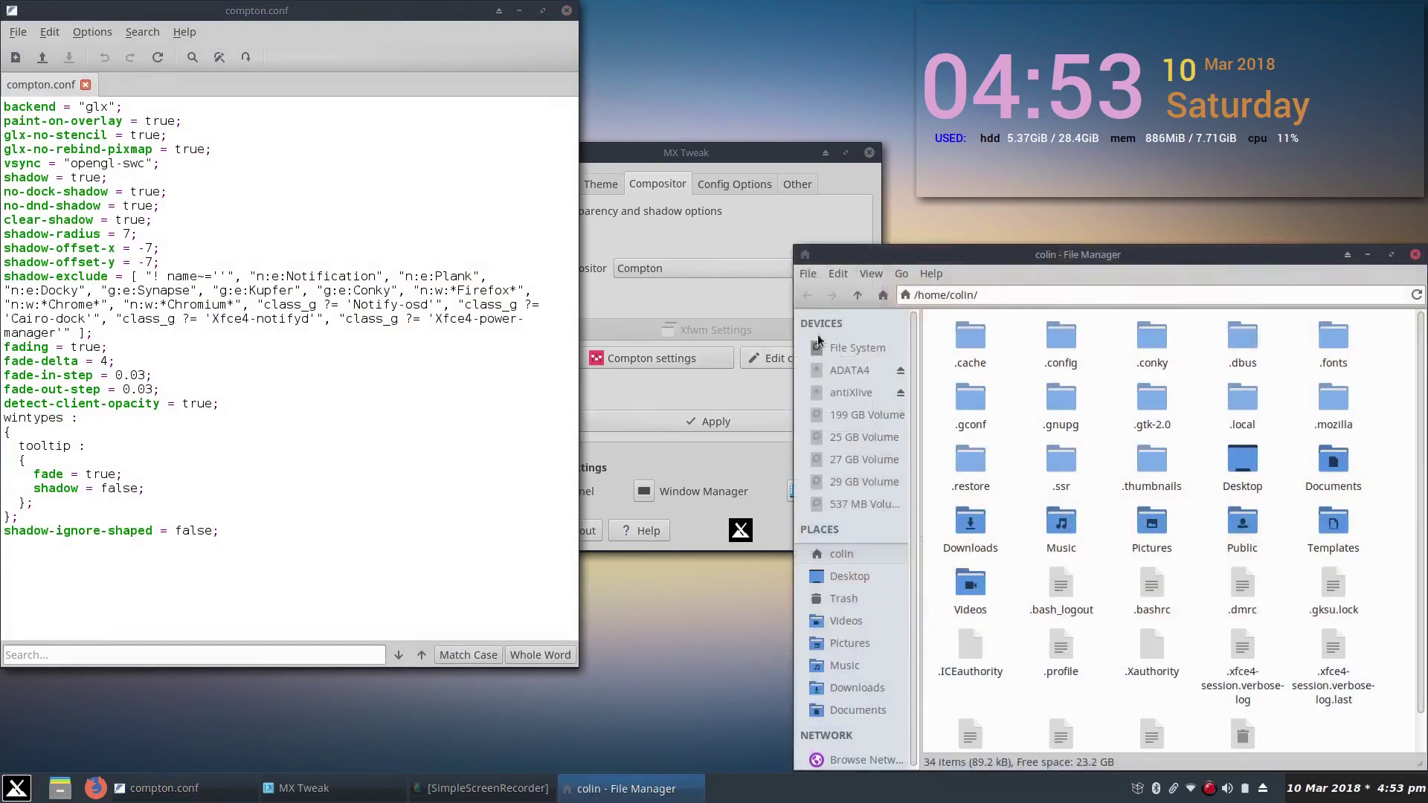
left_click(1063, 343)
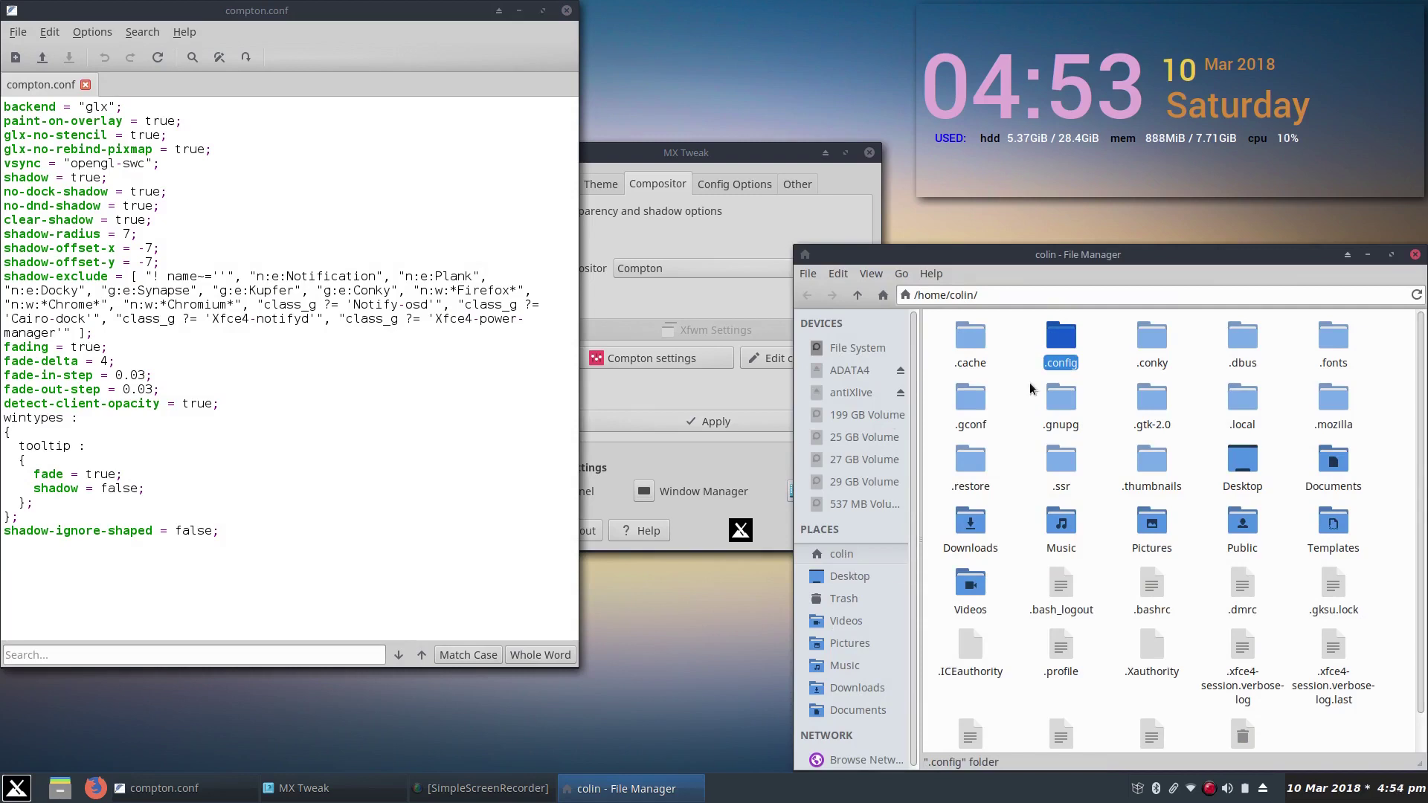
left_click(871, 274)
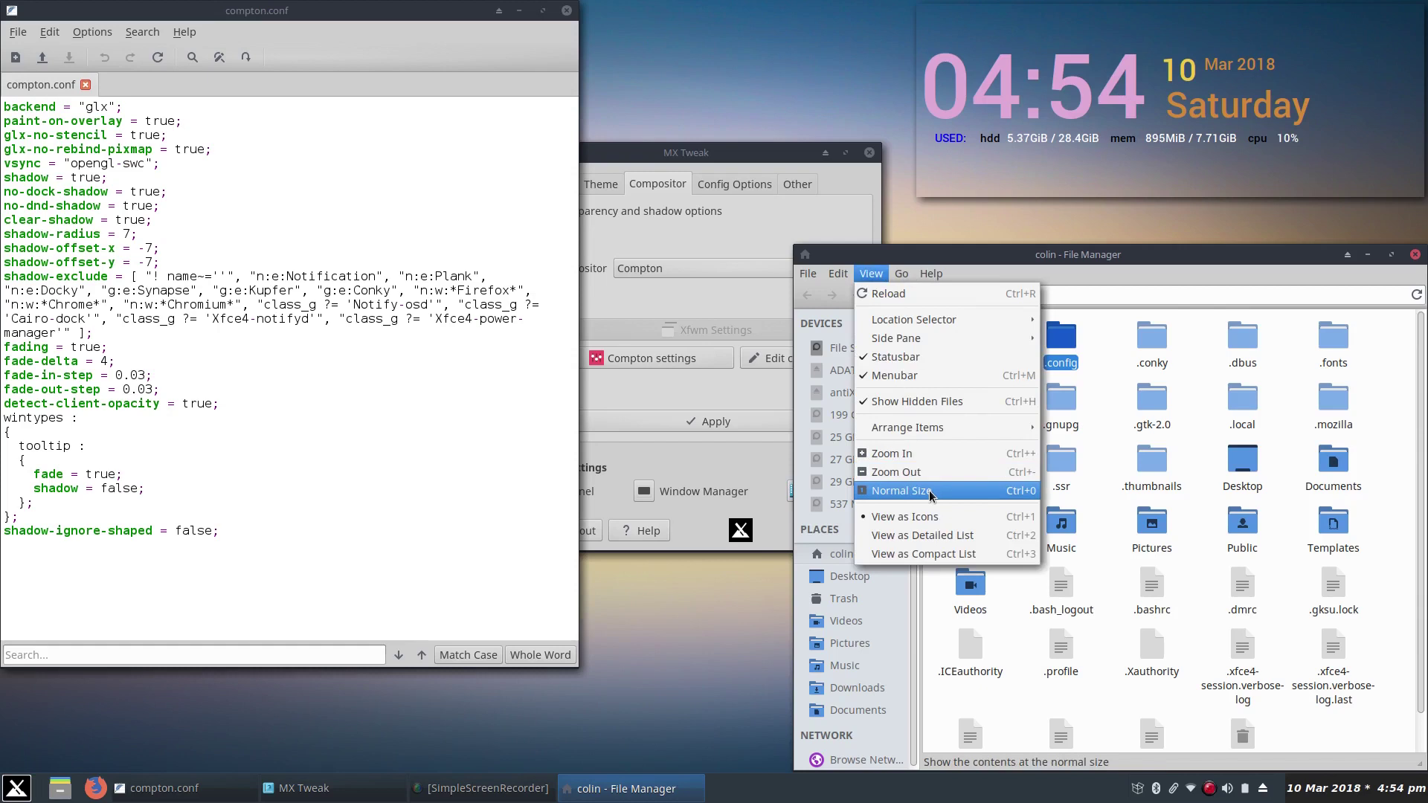
left_click(933, 401)
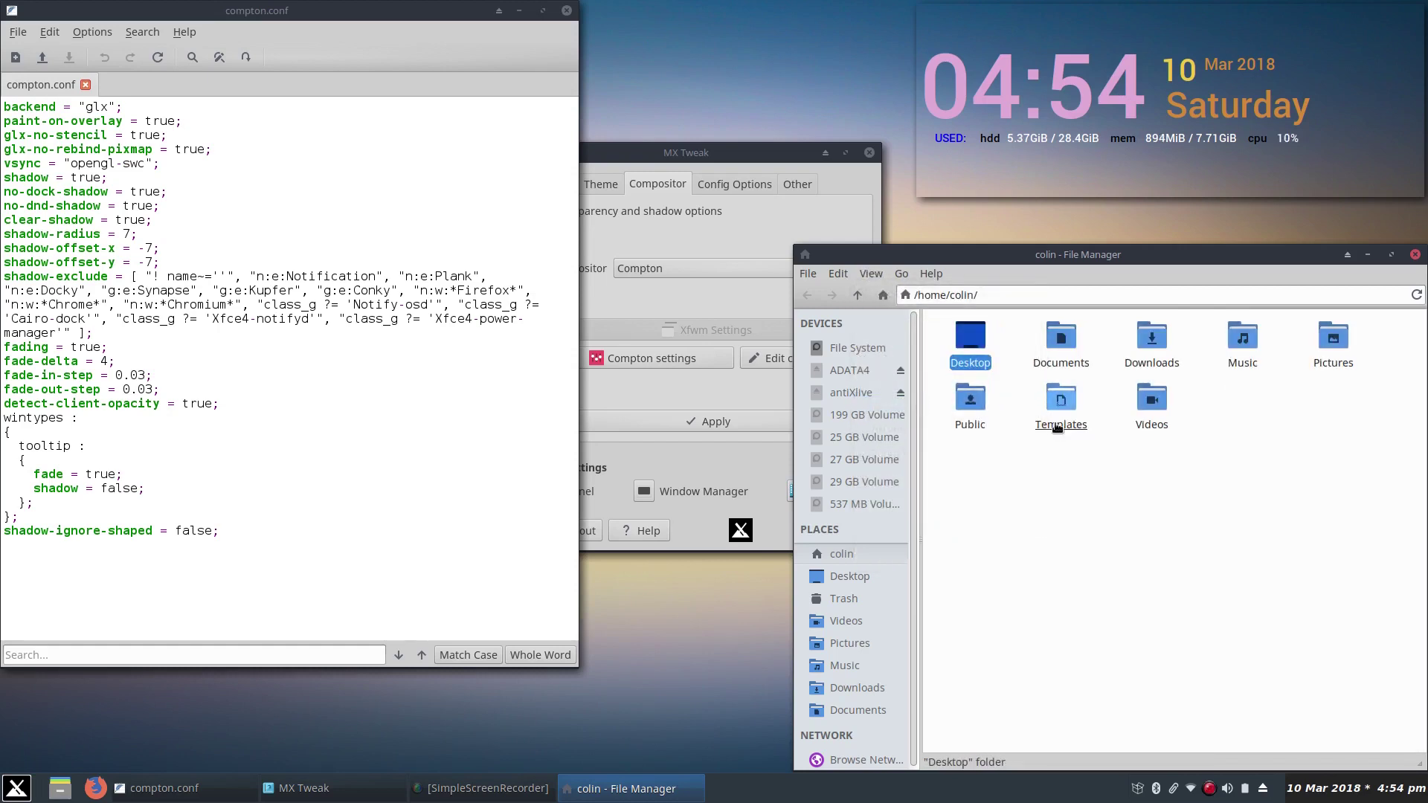
left_click(868, 273)
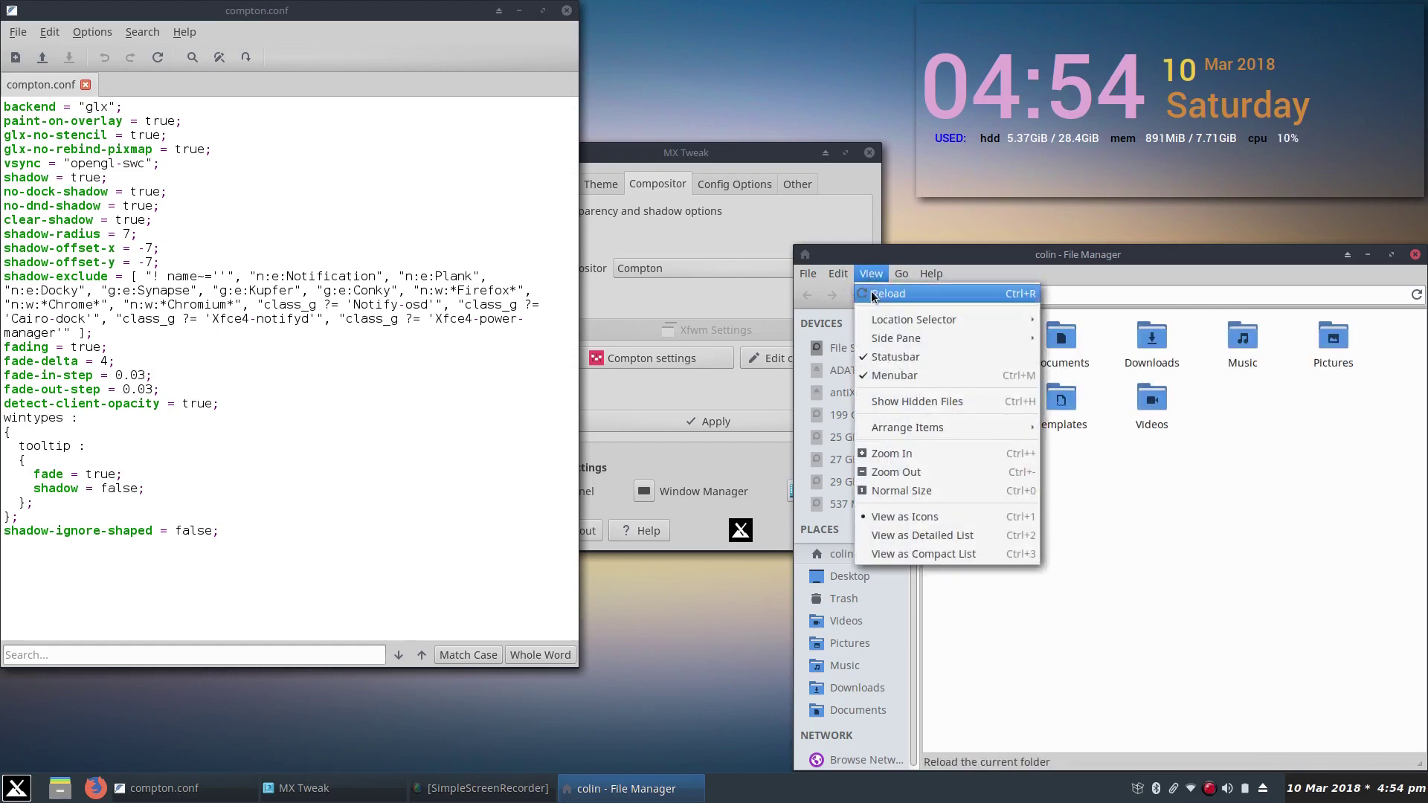
left_click(904, 401)
double_click(1051, 359)
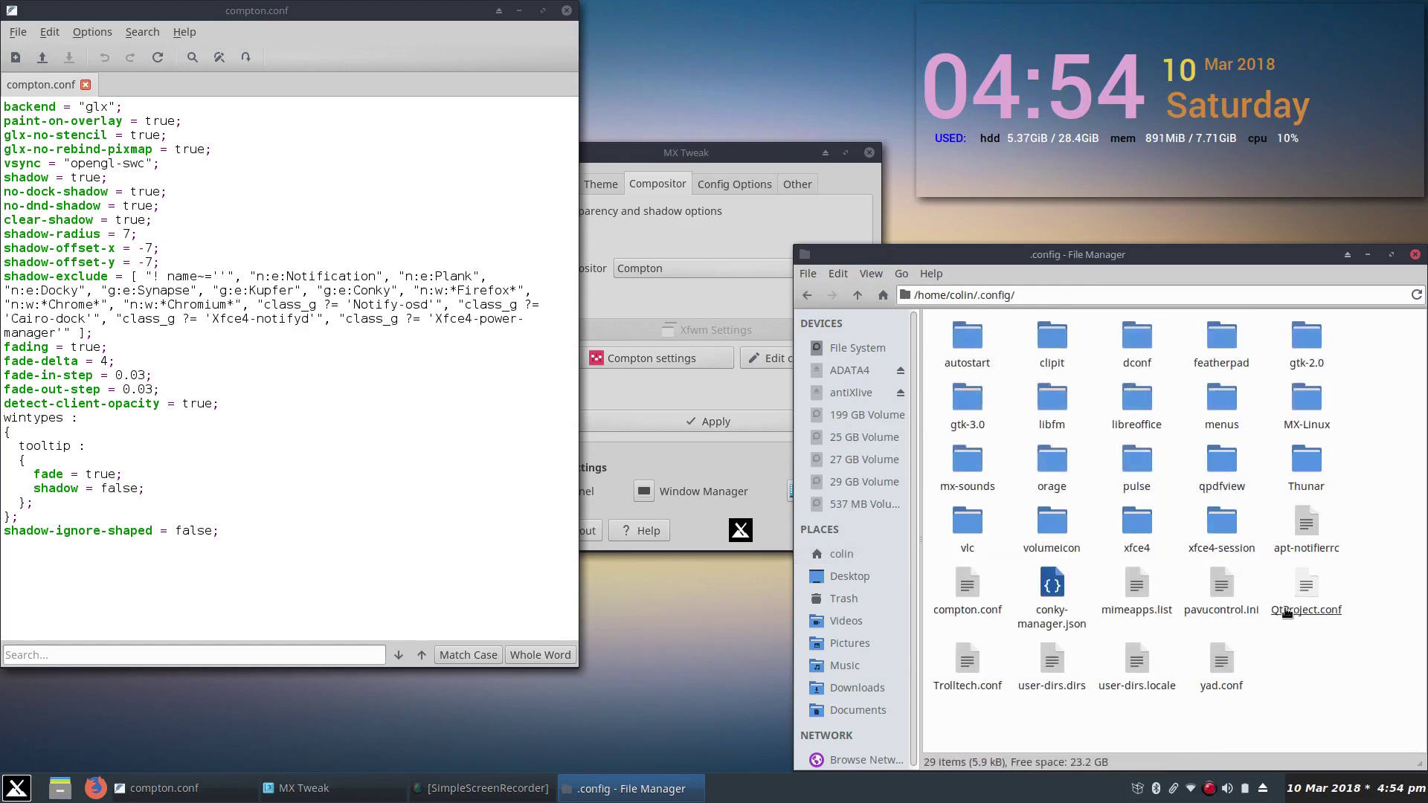
left_click(1310, 581)
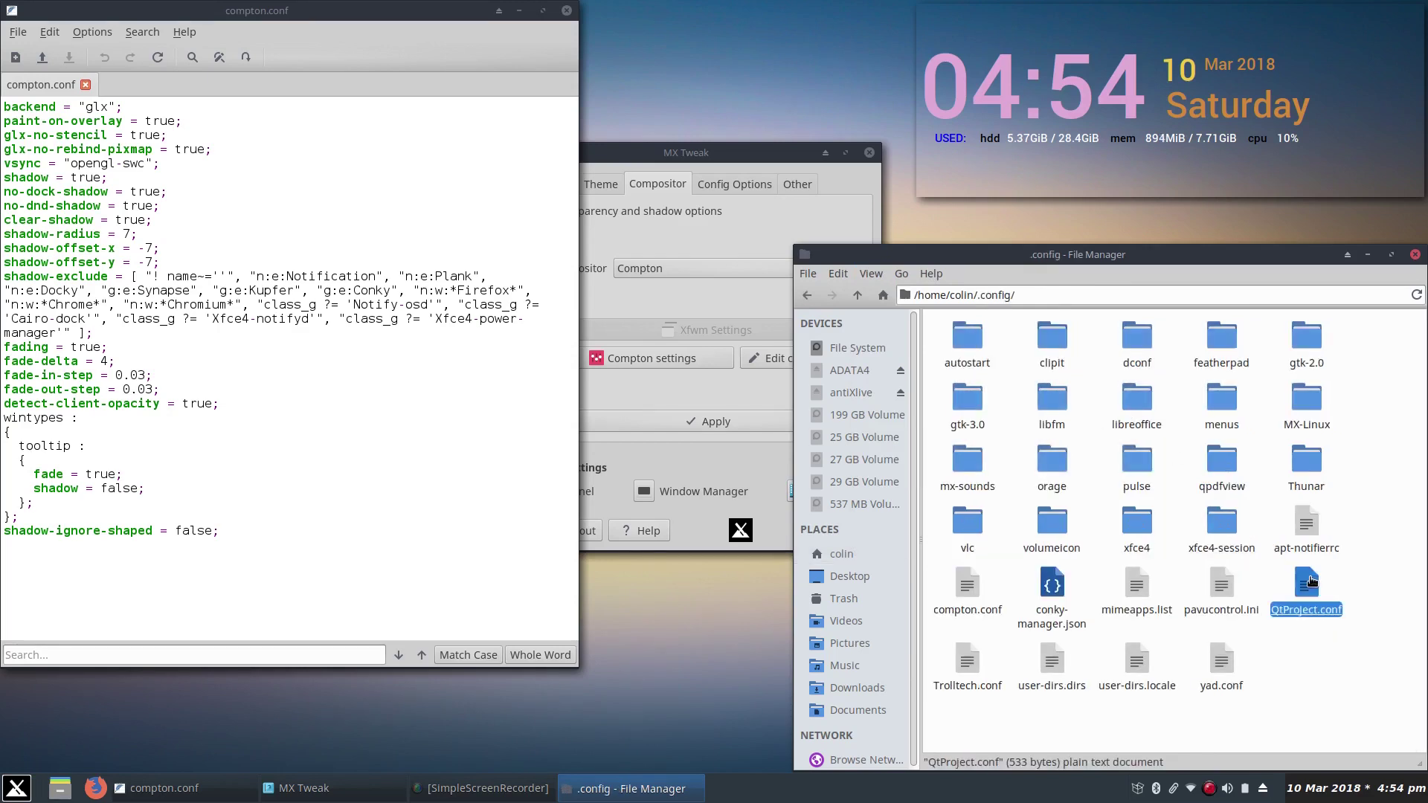
left_click(970, 589)
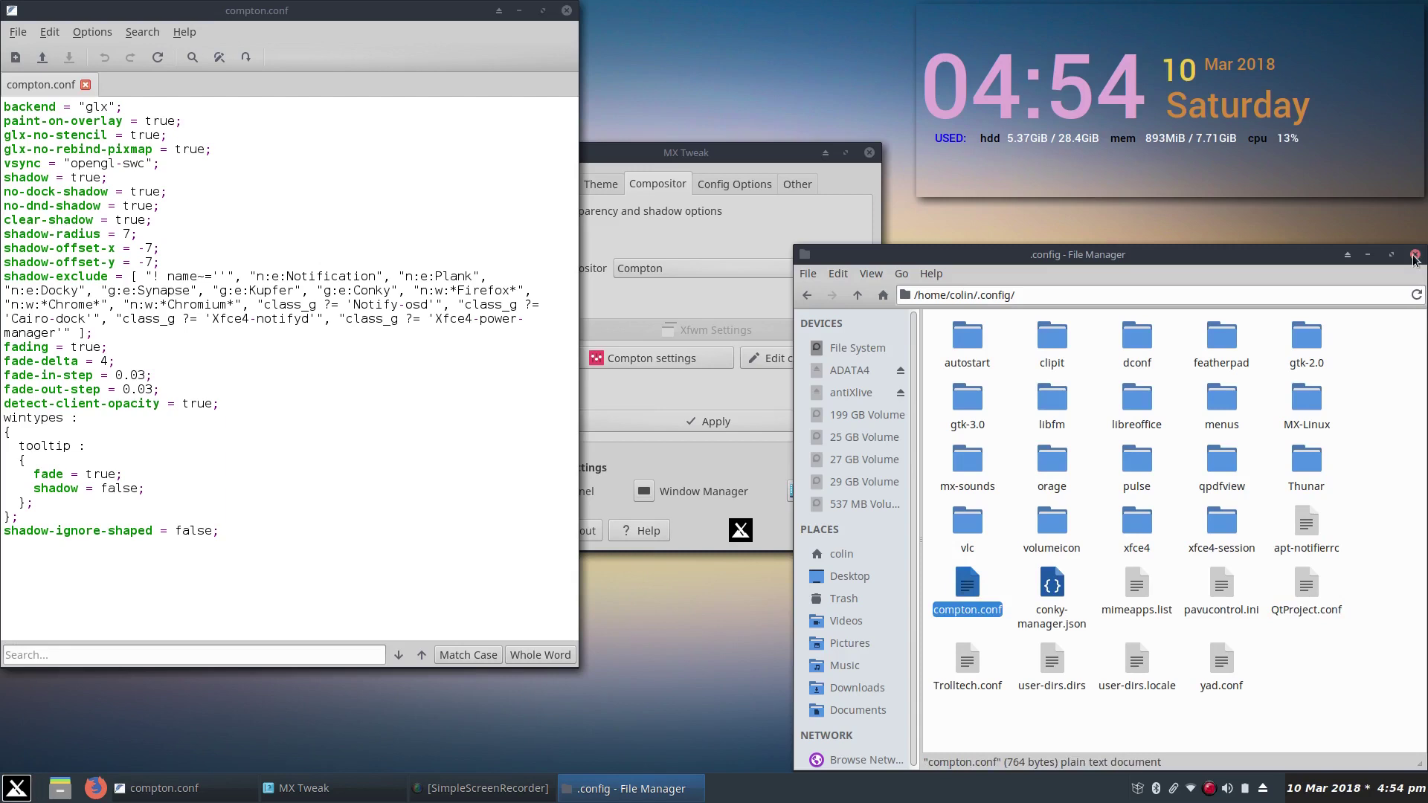
left_click(1415, 254)
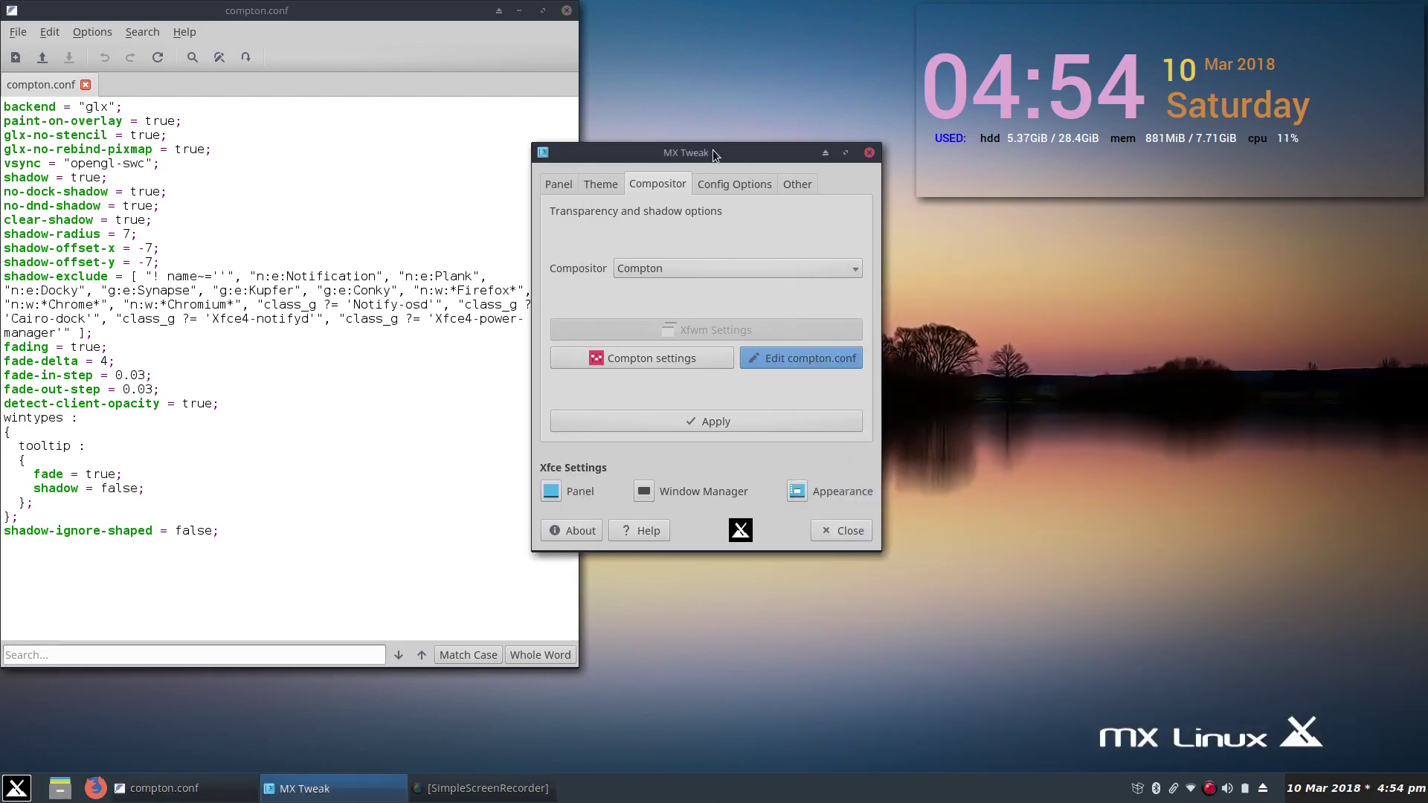
Move MX Tweak aside, close the compton.conf editor, and close MX Tweak.
left_click_drag(712, 150, 792, 110)
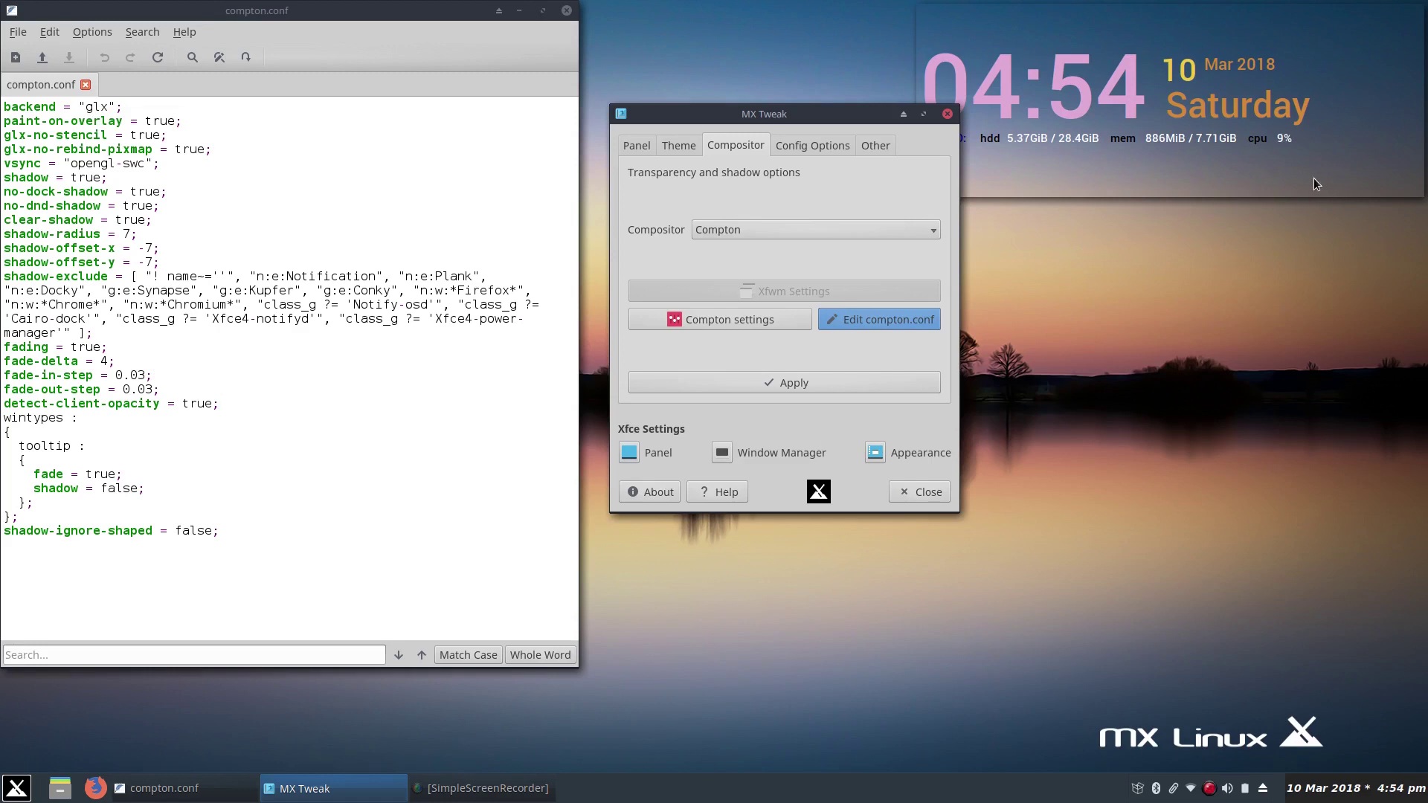
left_click(566, 11)
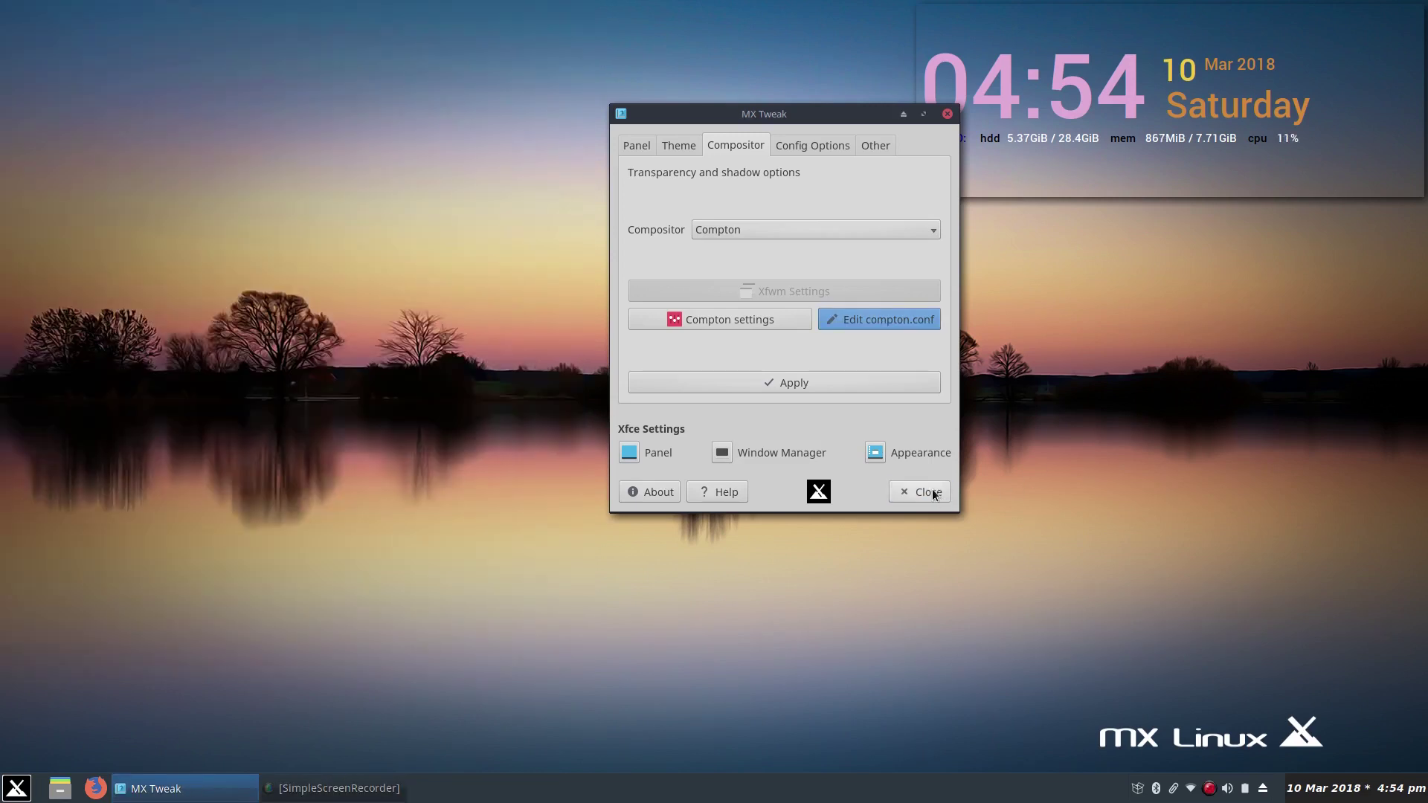
left_click(933, 492)
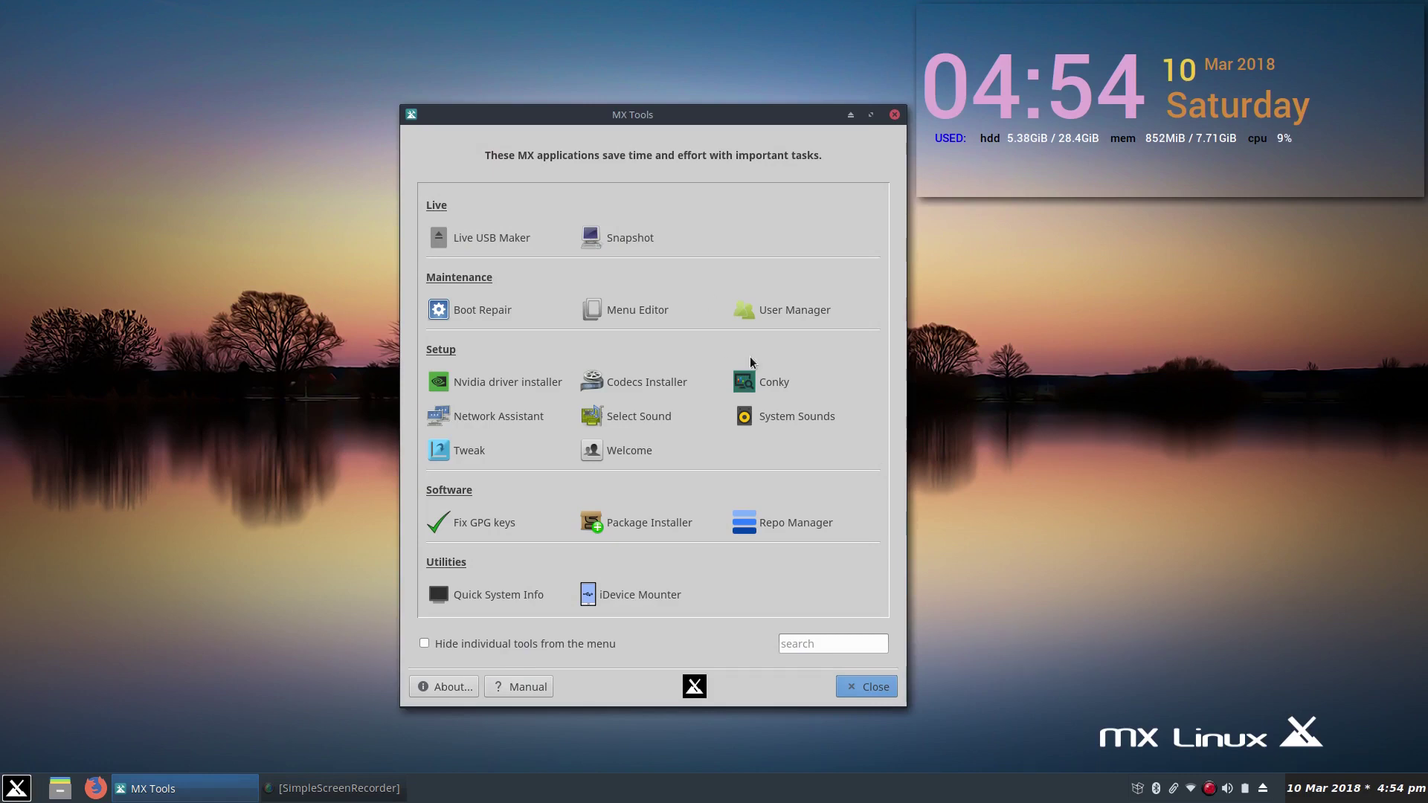
Open the MX-Gotham conky config in FeatherPad from MX Conky's Edit button.
left_click(743, 383)
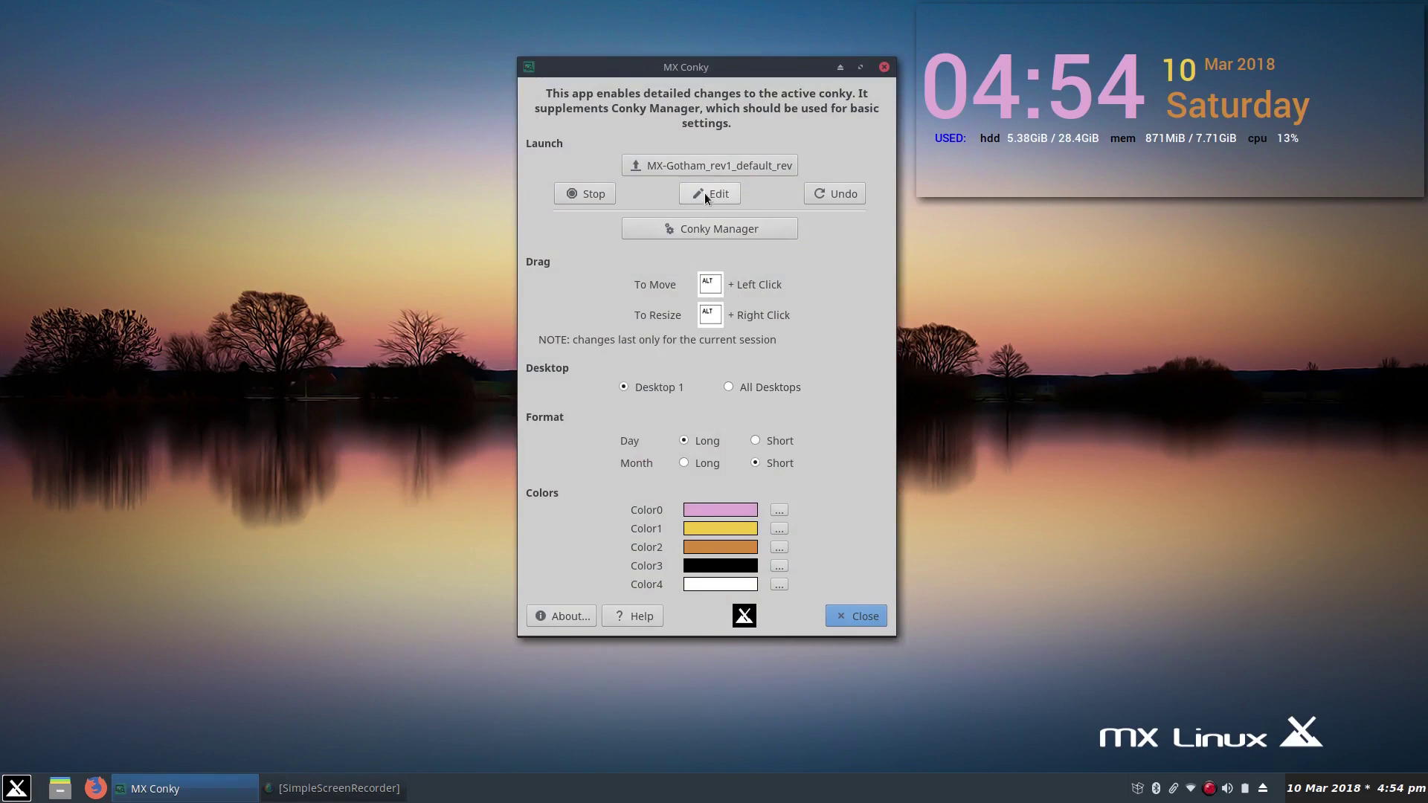
left_click(706, 198)
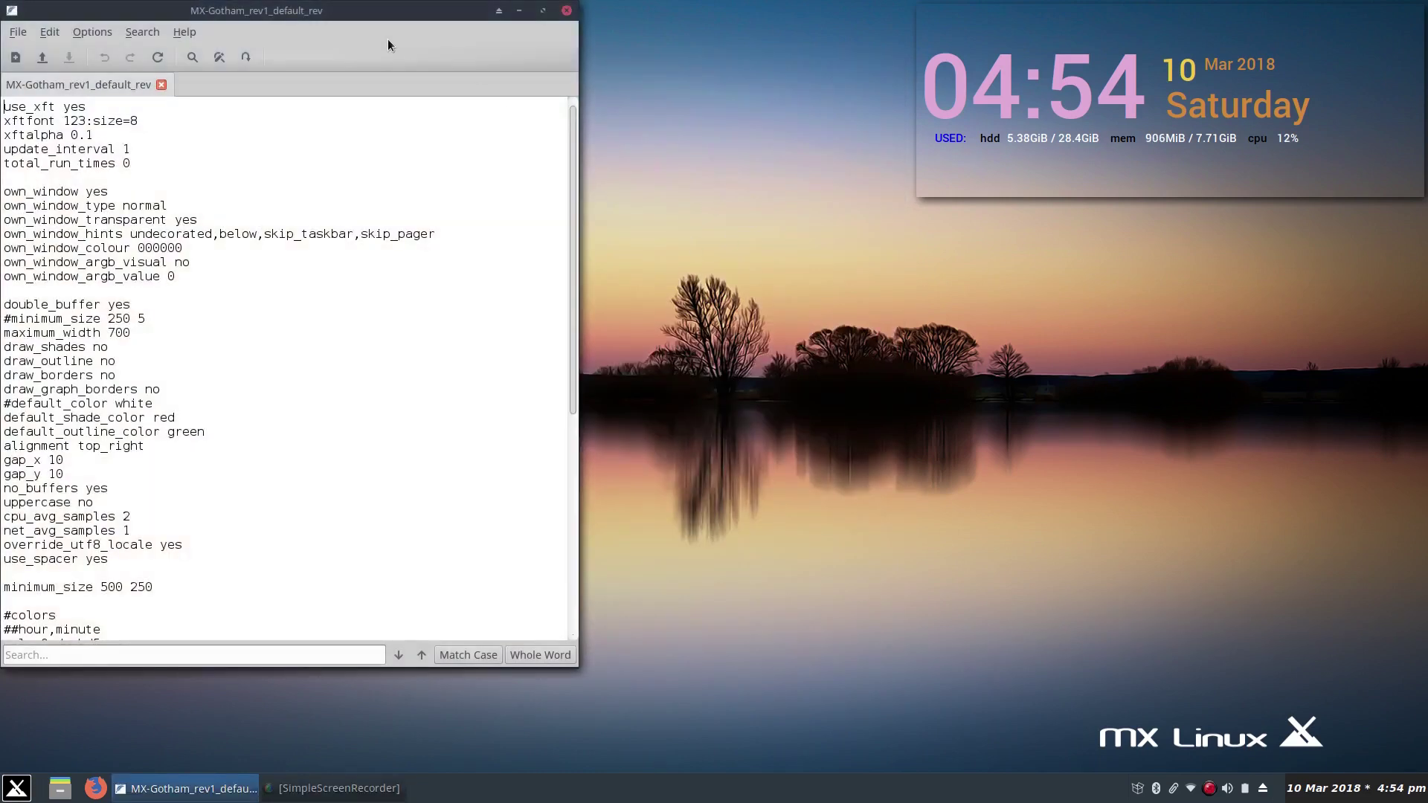
left_click_drag(274, 18, 686, 57)
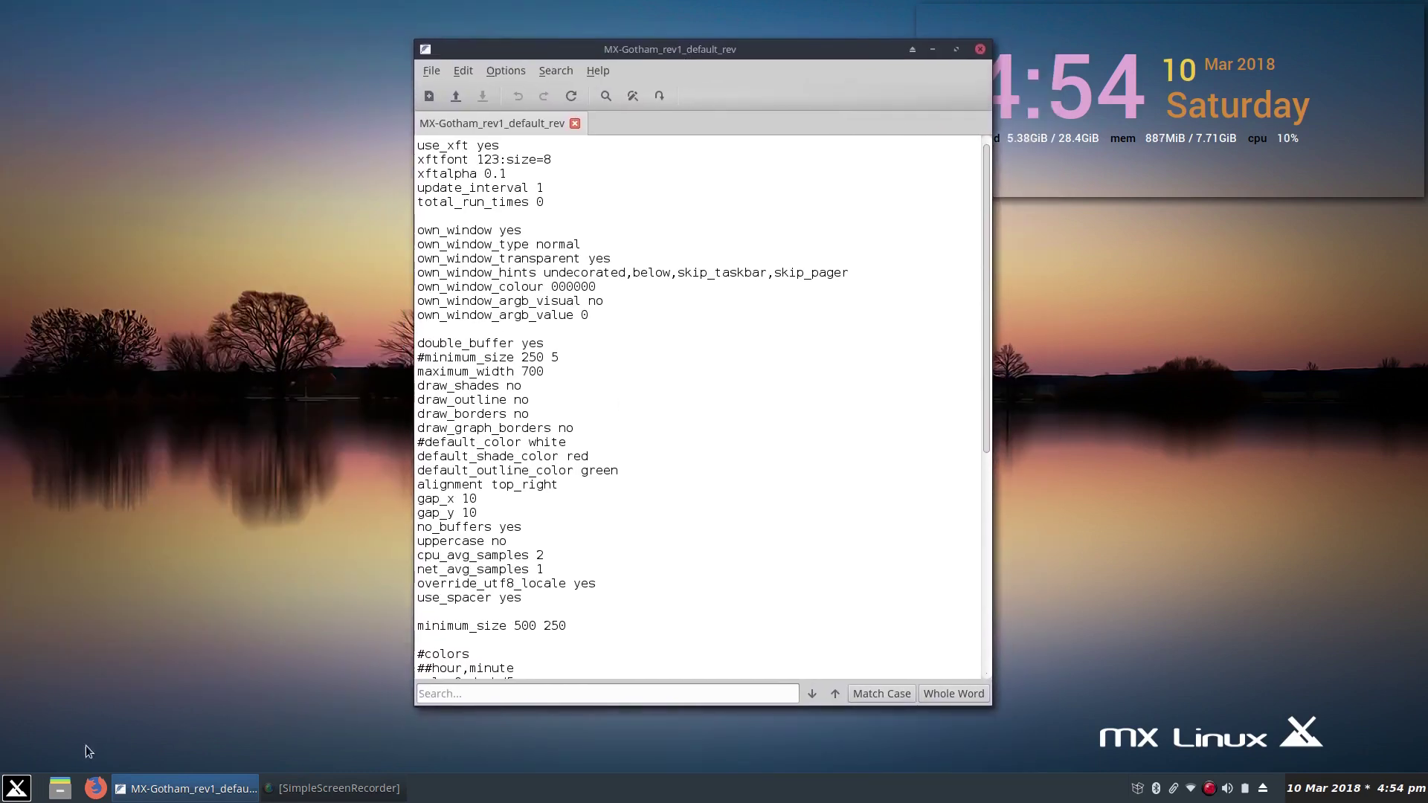
Open Conkyrc-Shadow-Fix from the Documents folder in the text editor.
left_click(64, 786)
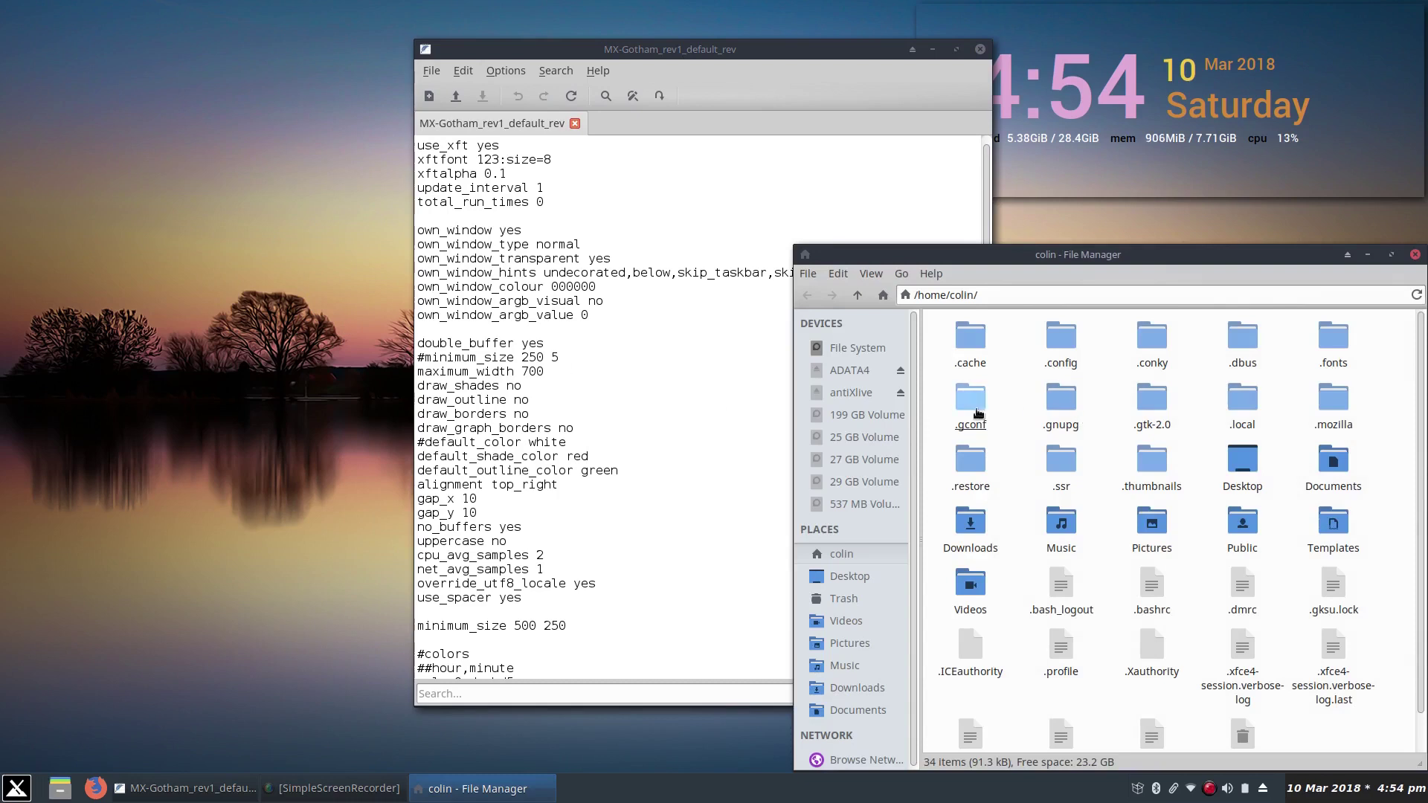
left_click(852, 688)
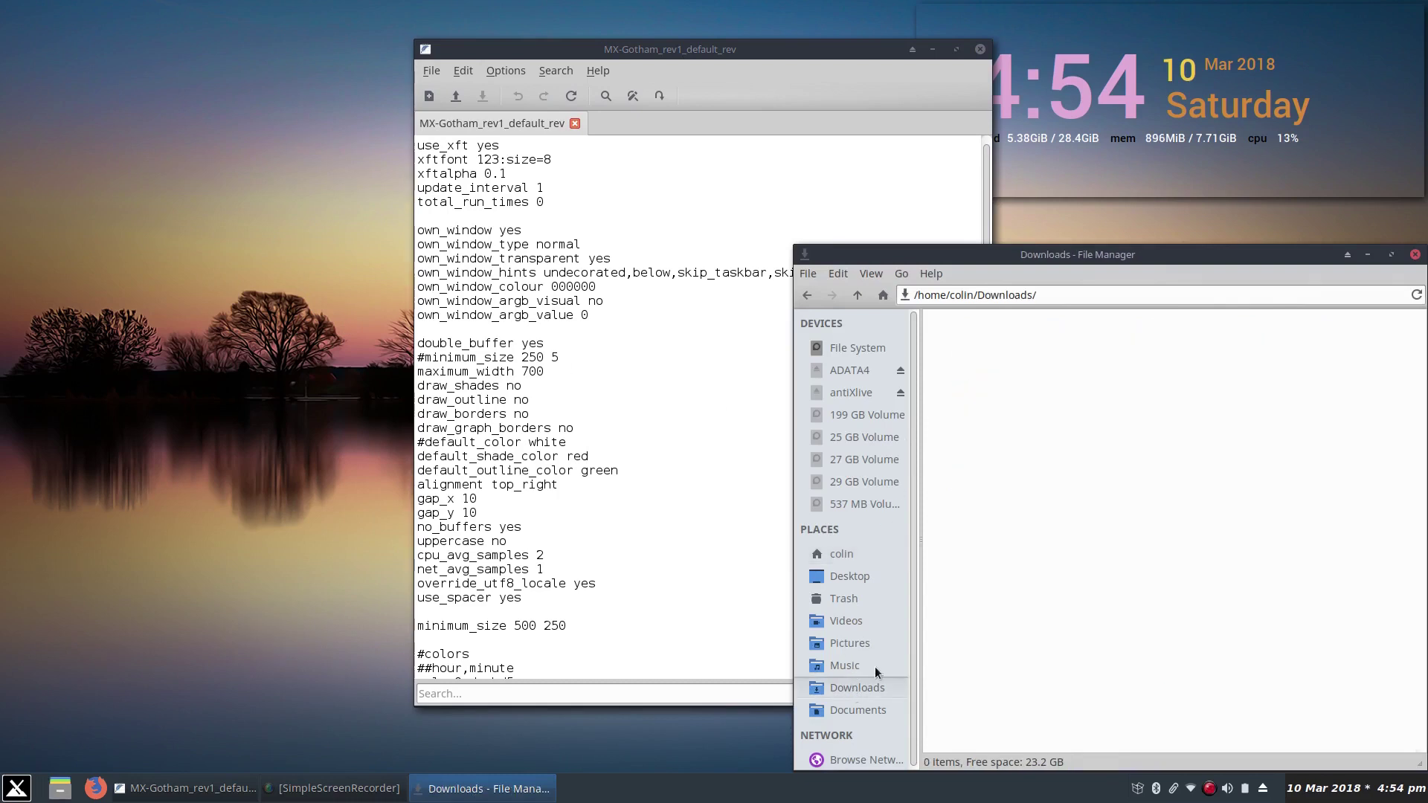
left_click(862, 710)
left_click(1223, 372)
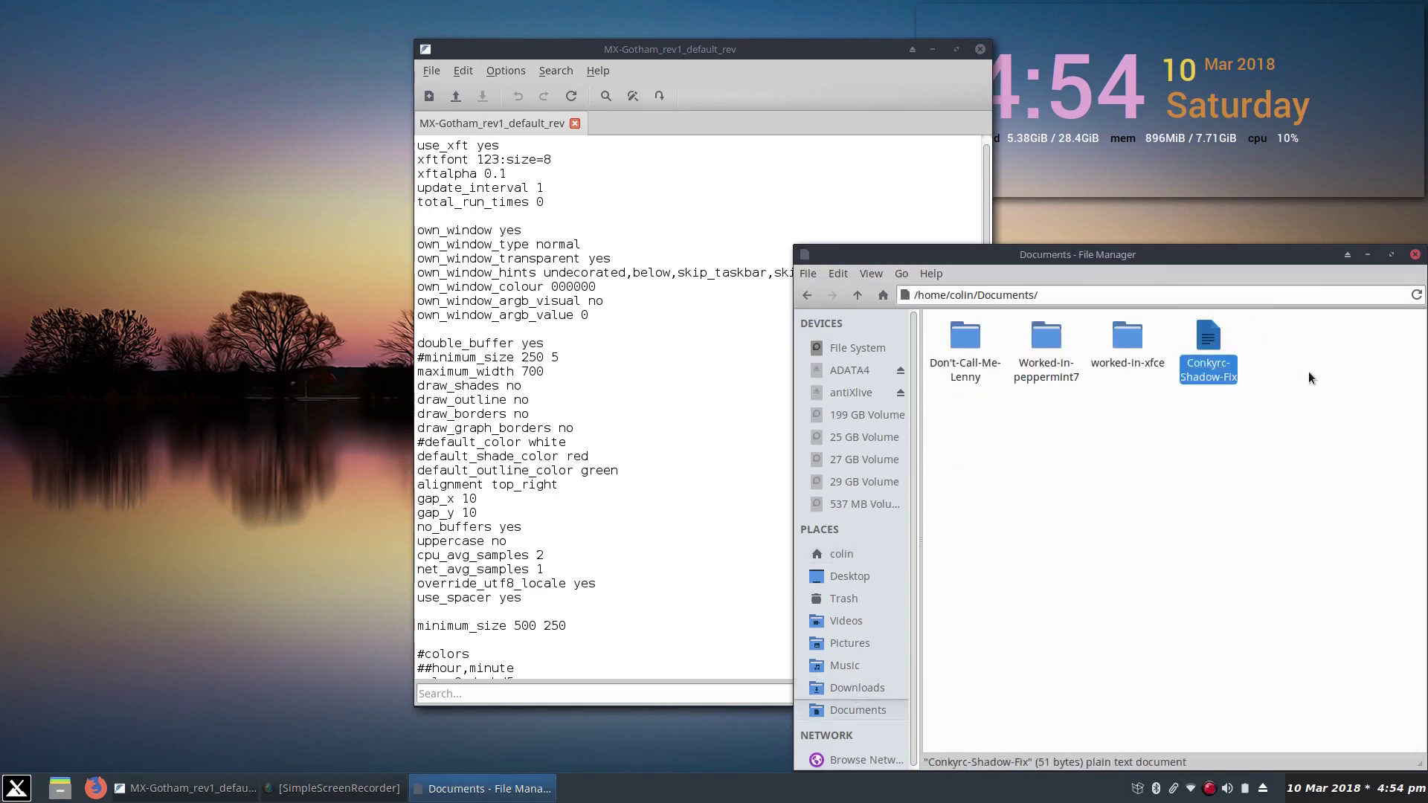
double_click(1228, 357)
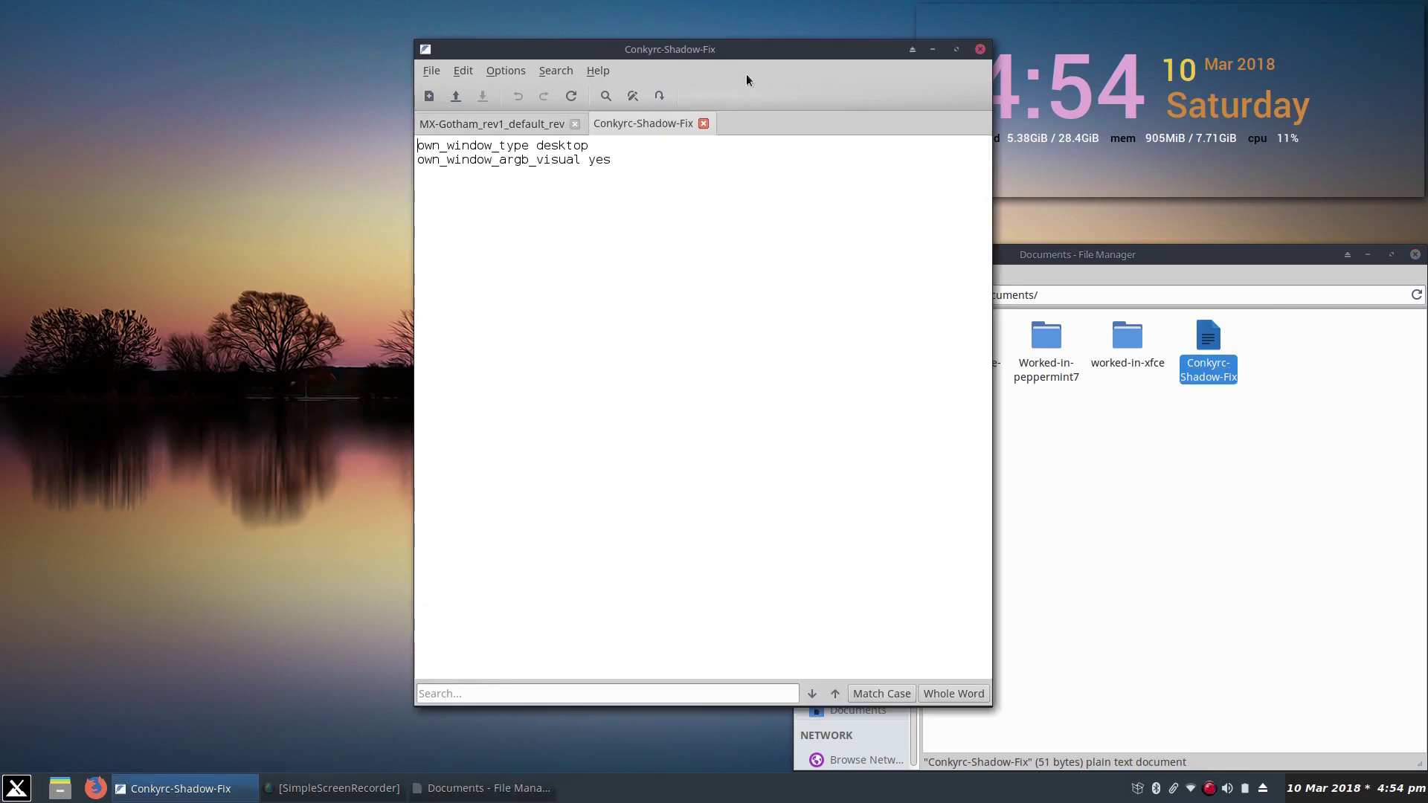
left_click_drag(730, 55, 322, 34)
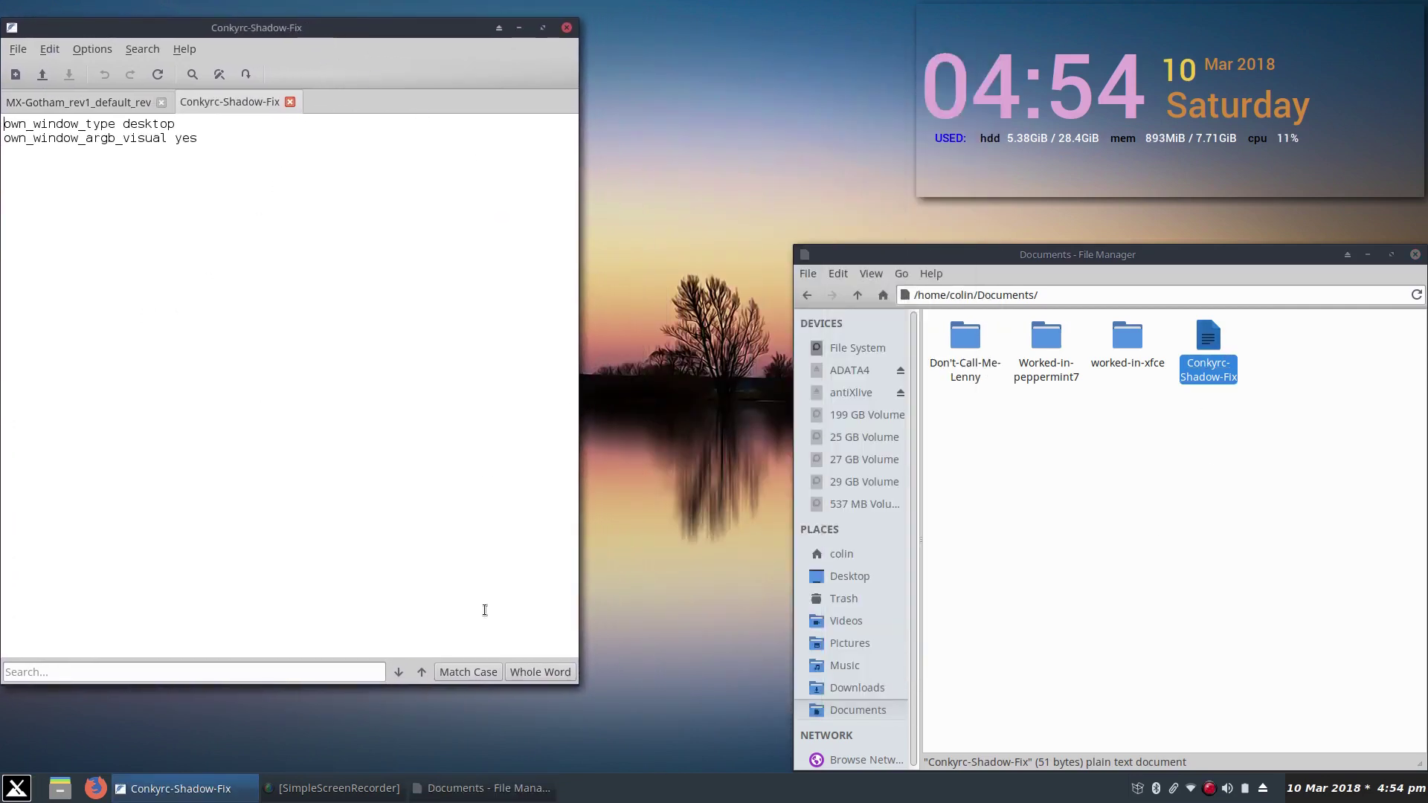
left_click(184, 793)
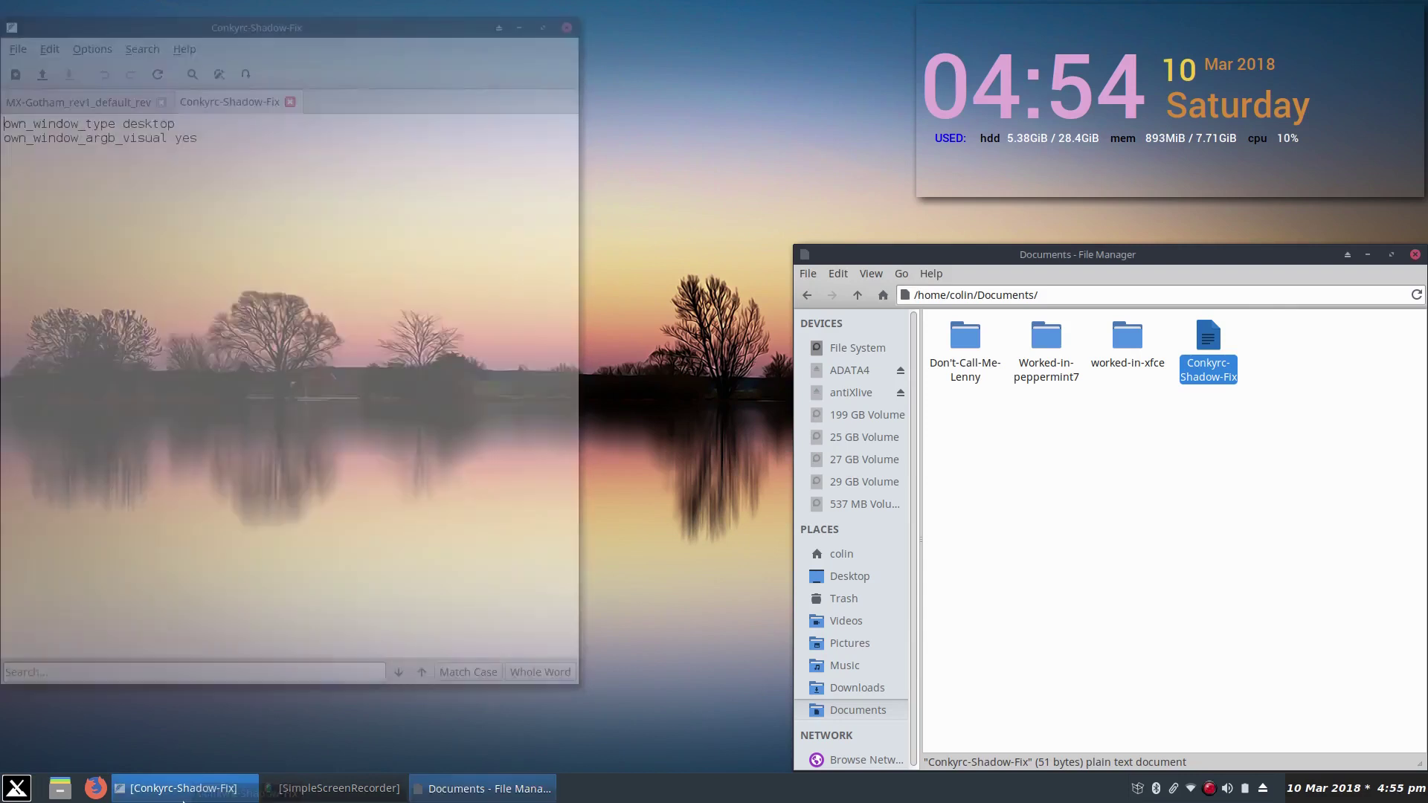
left_click(184, 790)
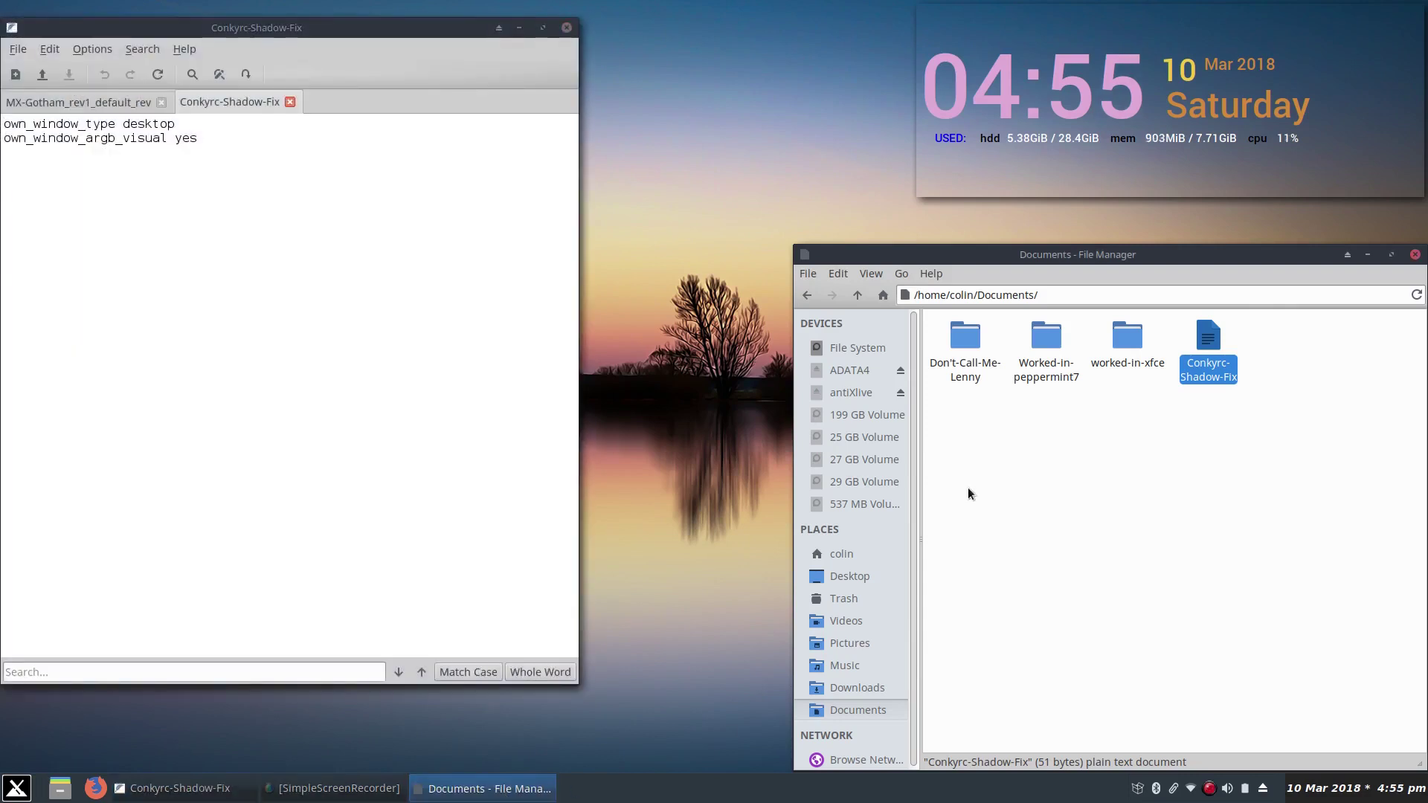
left_click(1127, 341)
left_click_drag(1079, 254, 947, 109)
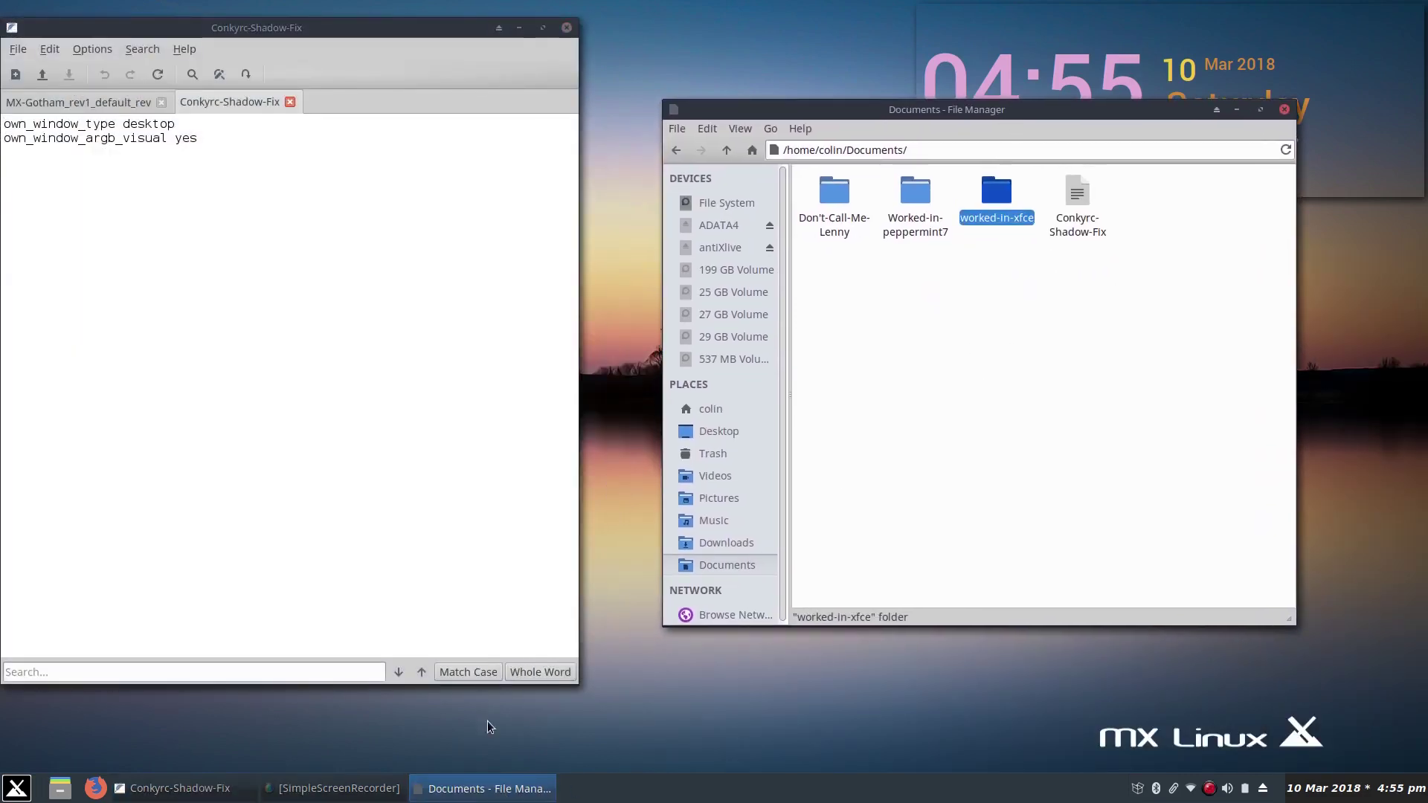
Copy the own_window_type desktop and own_window_argb_visual yes lines from the Conkyrc-Shadow-Fix notes.
left_click(65, 109)
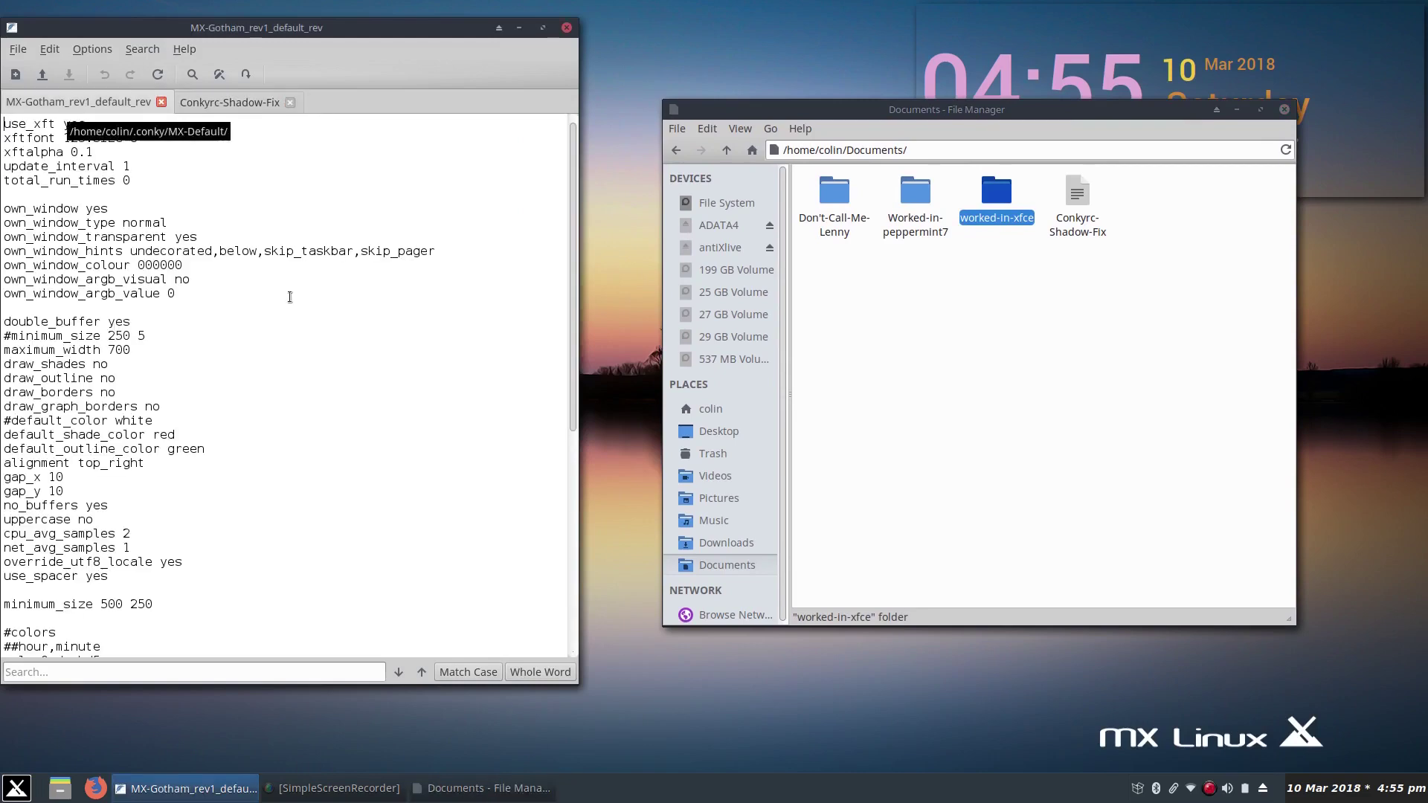
left_click(225, 109)
left_click_drag(4, 123, 201, 142)
right_click(96, 130)
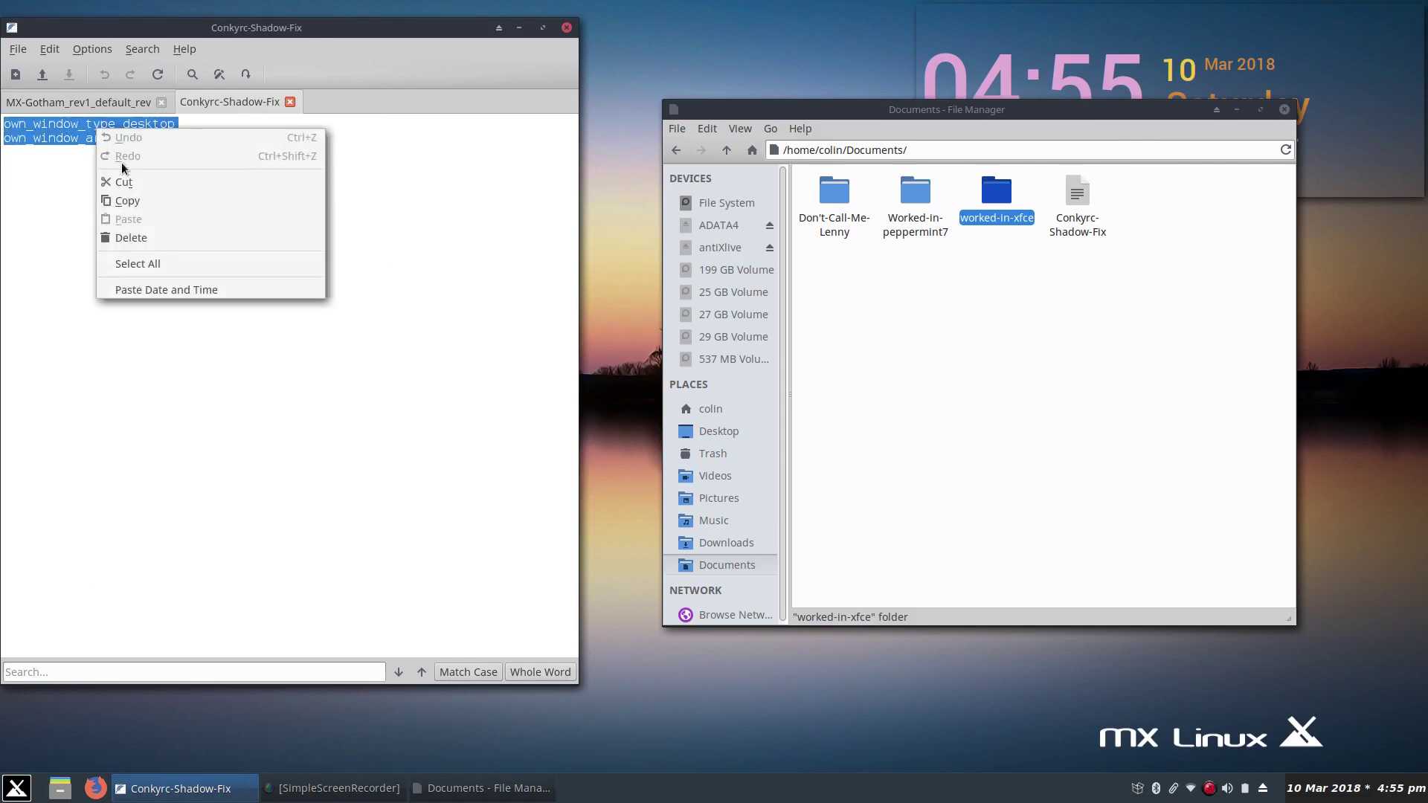
left_click(108, 199)
Paste them on a new line after own_window_argb_value 0 in MX-Gotham, save, and uncover the clock.
left_click(89, 105)
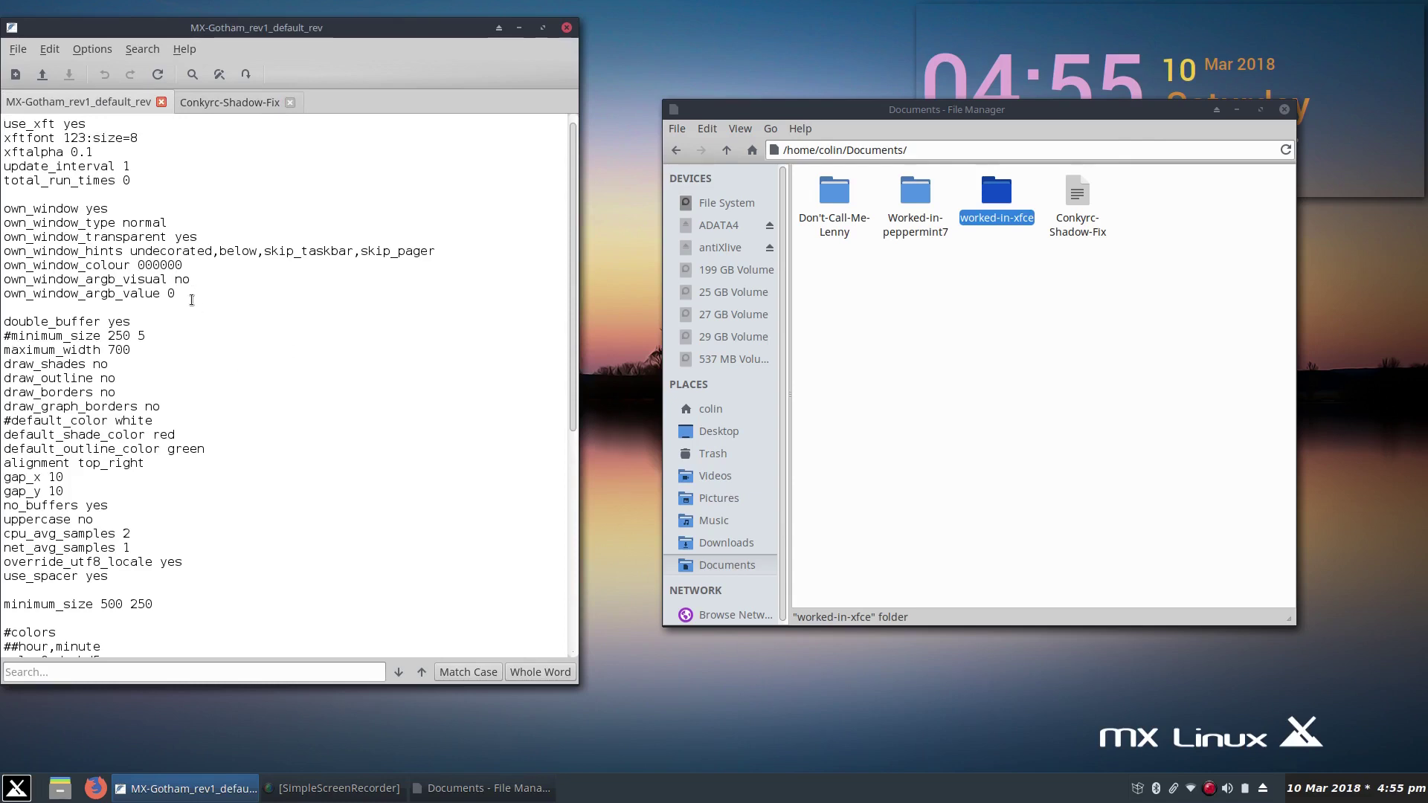
key("ctrl+Tab")
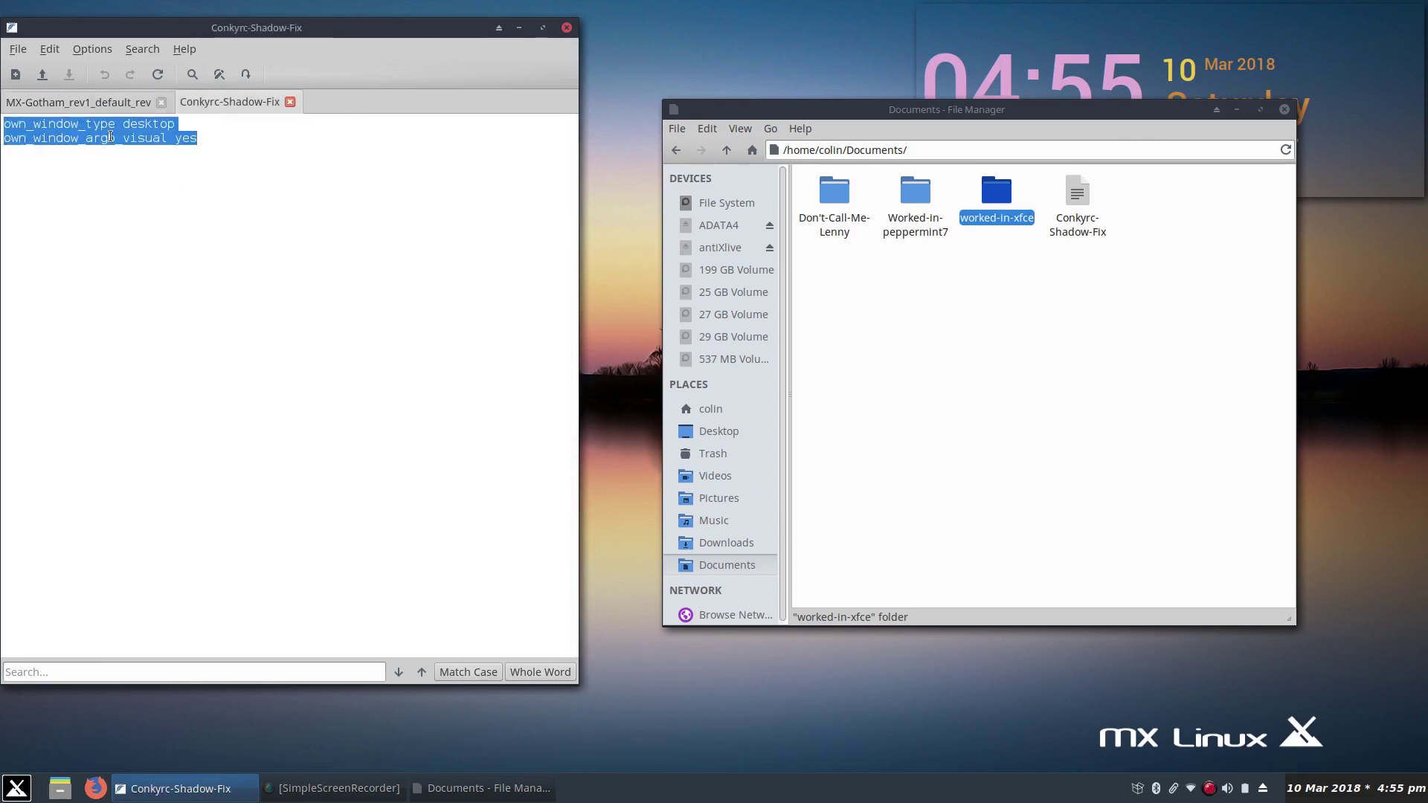
left_click(99, 102)
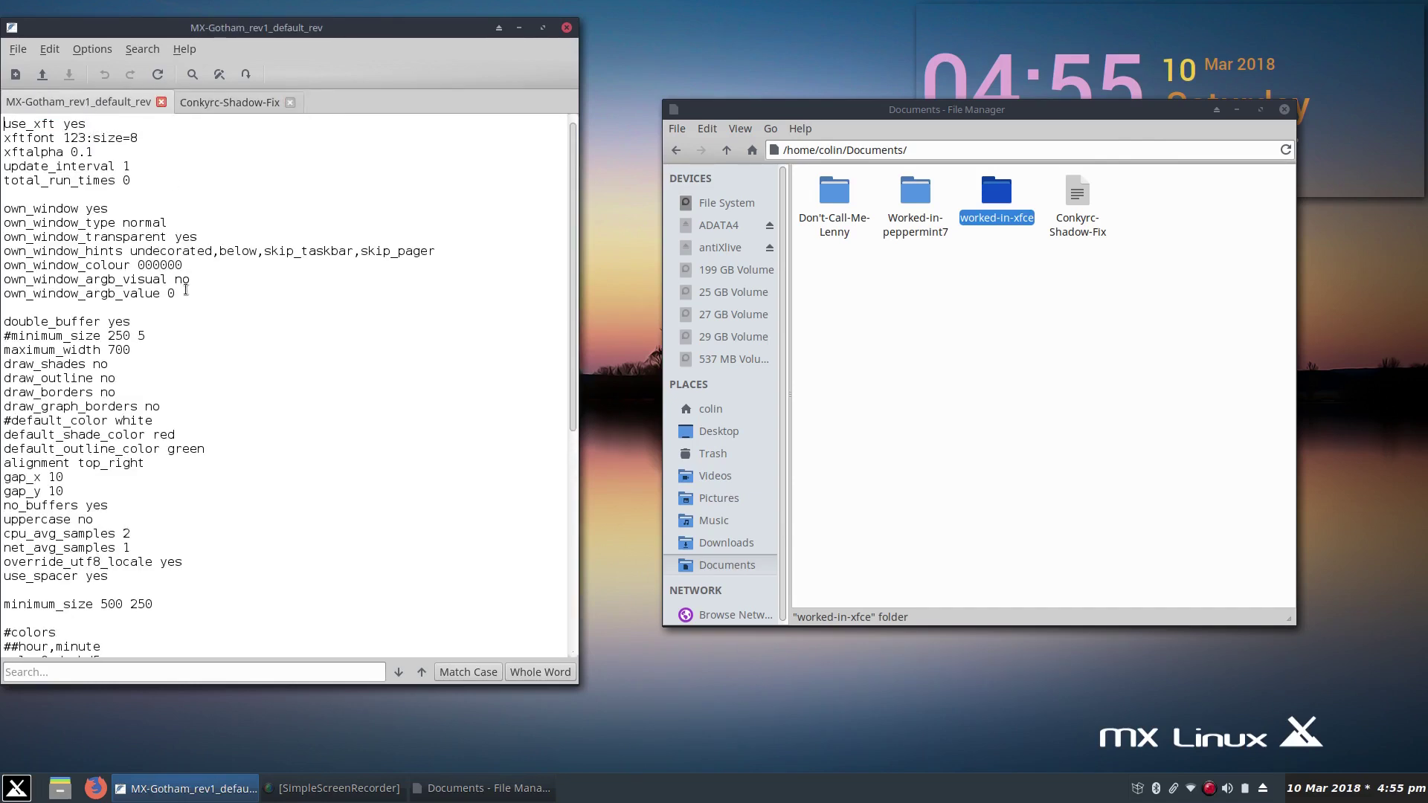
key("Return")
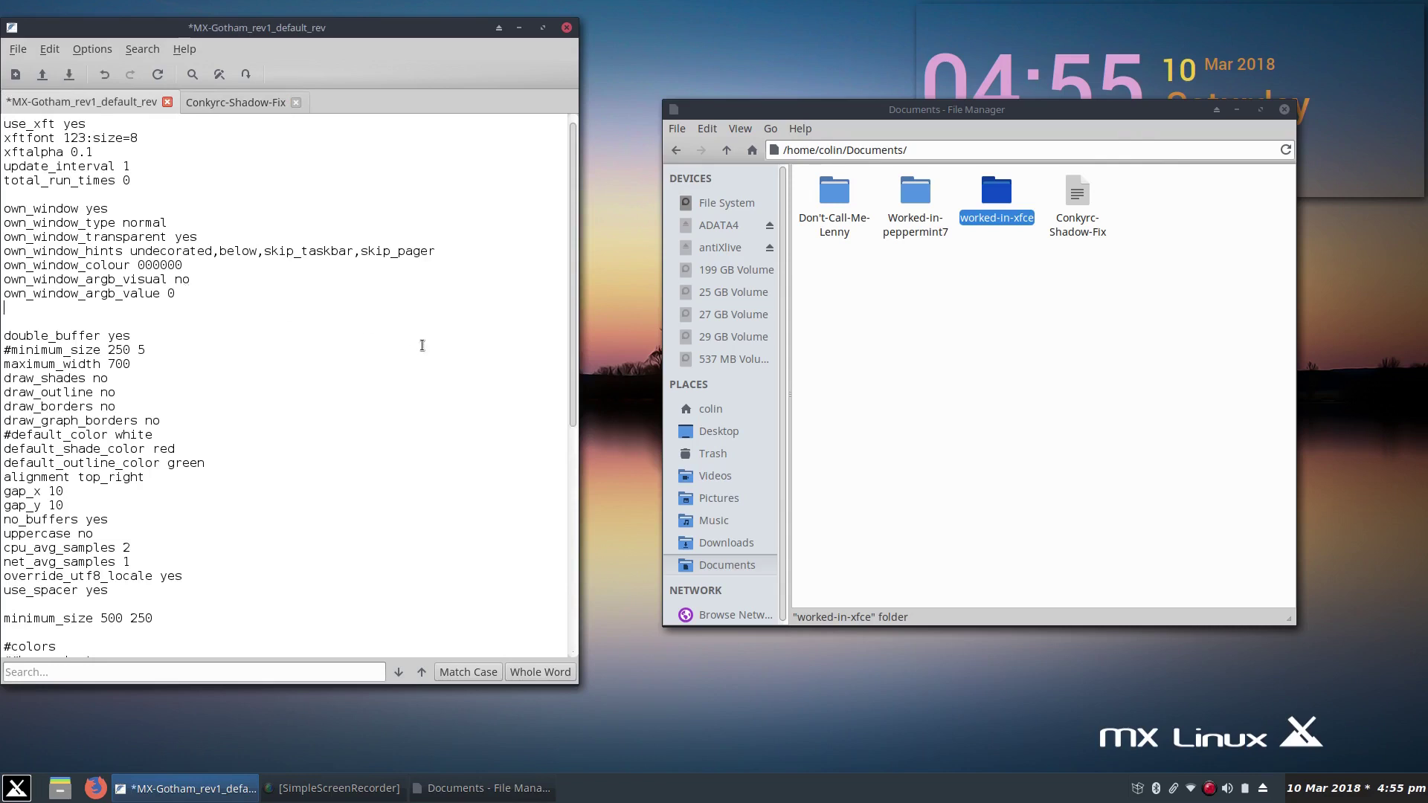
right_click(24, 307)
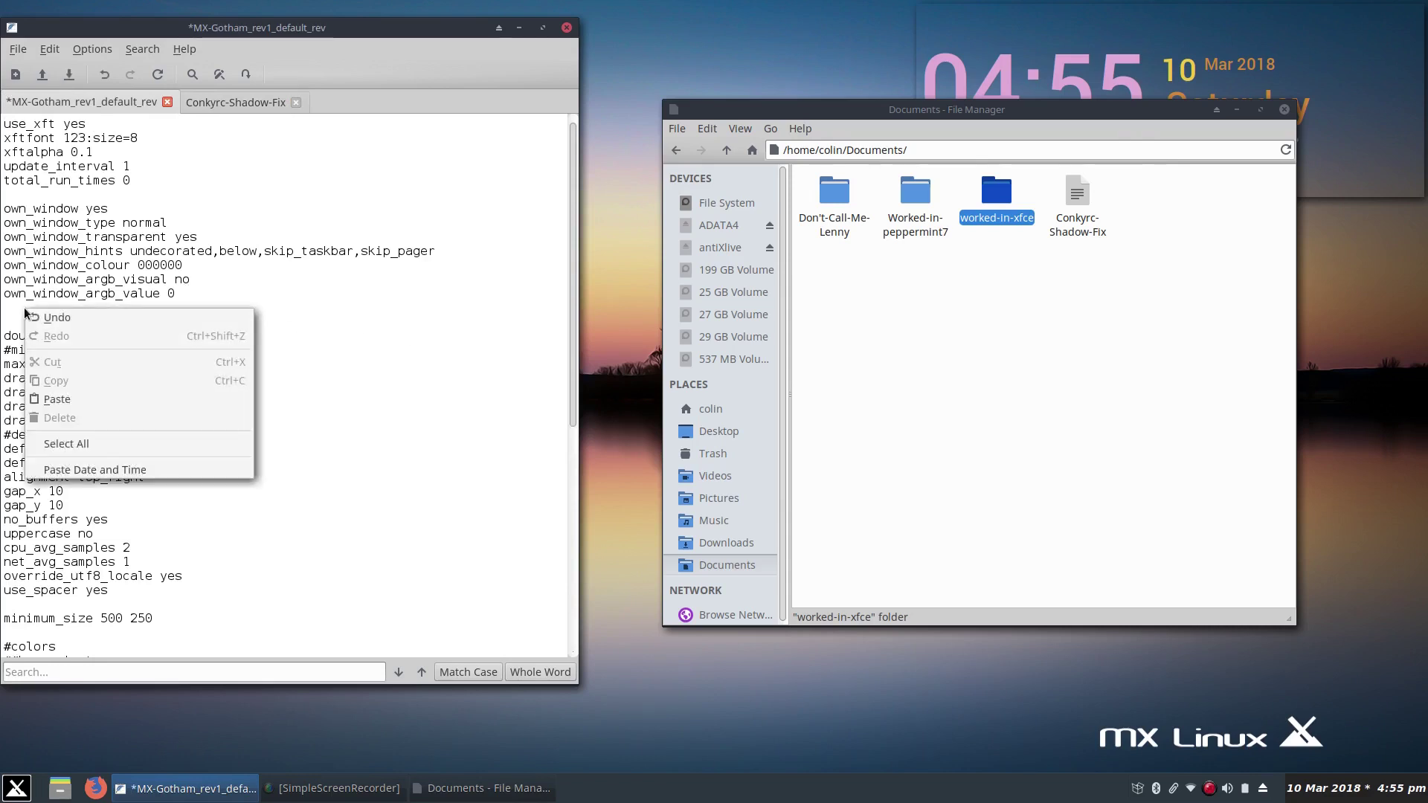
left_click(58, 399)
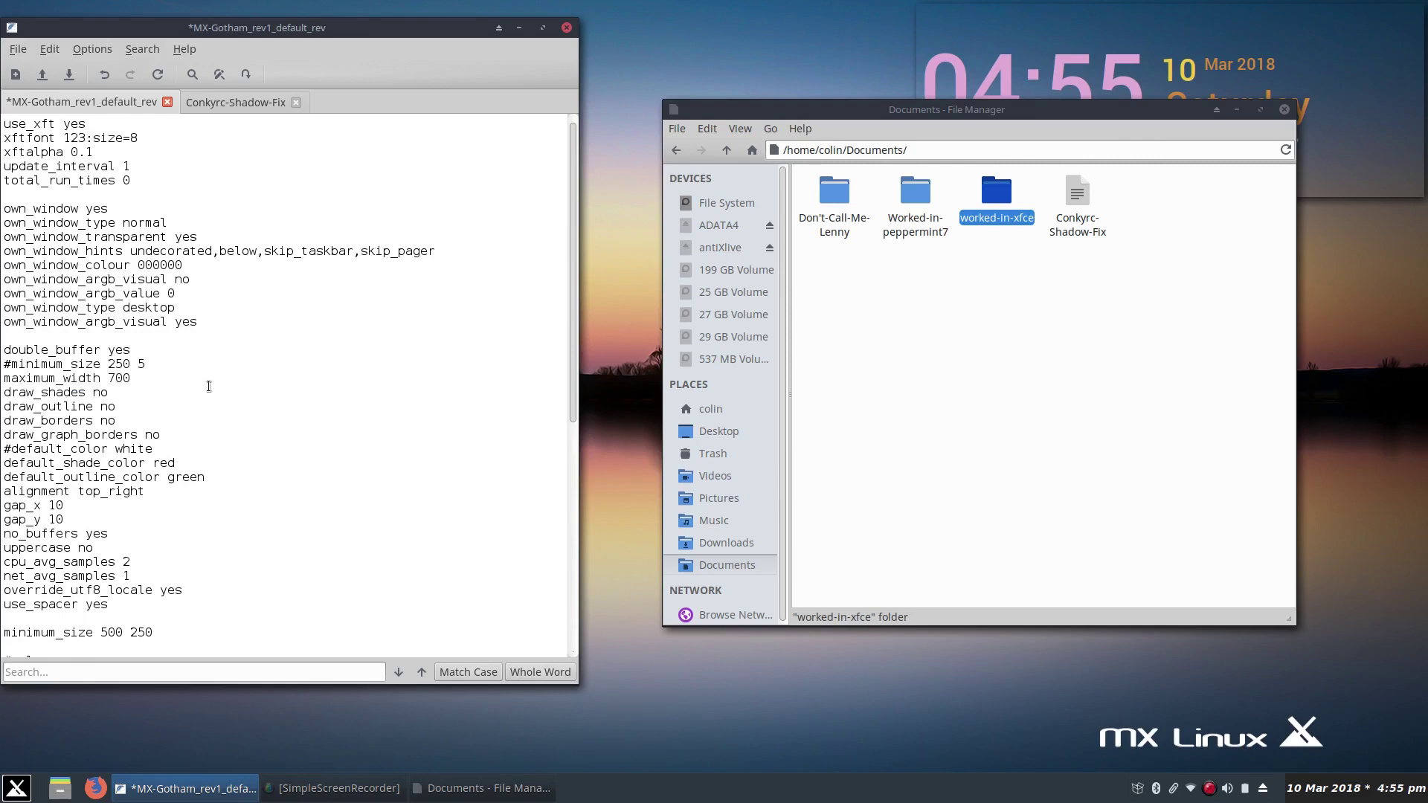
left_click(69, 75)
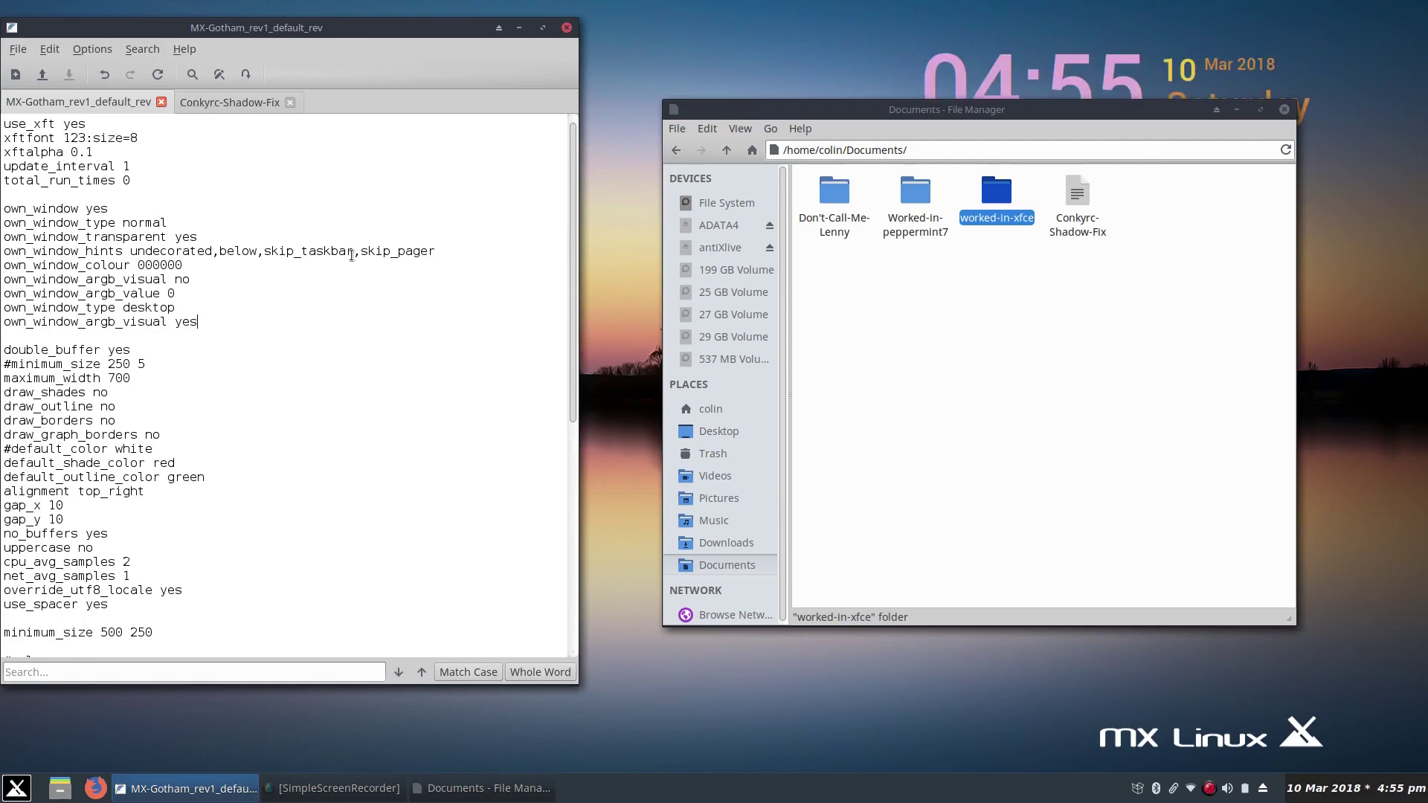
left_click_drag(1020, 116, 1001, 91)
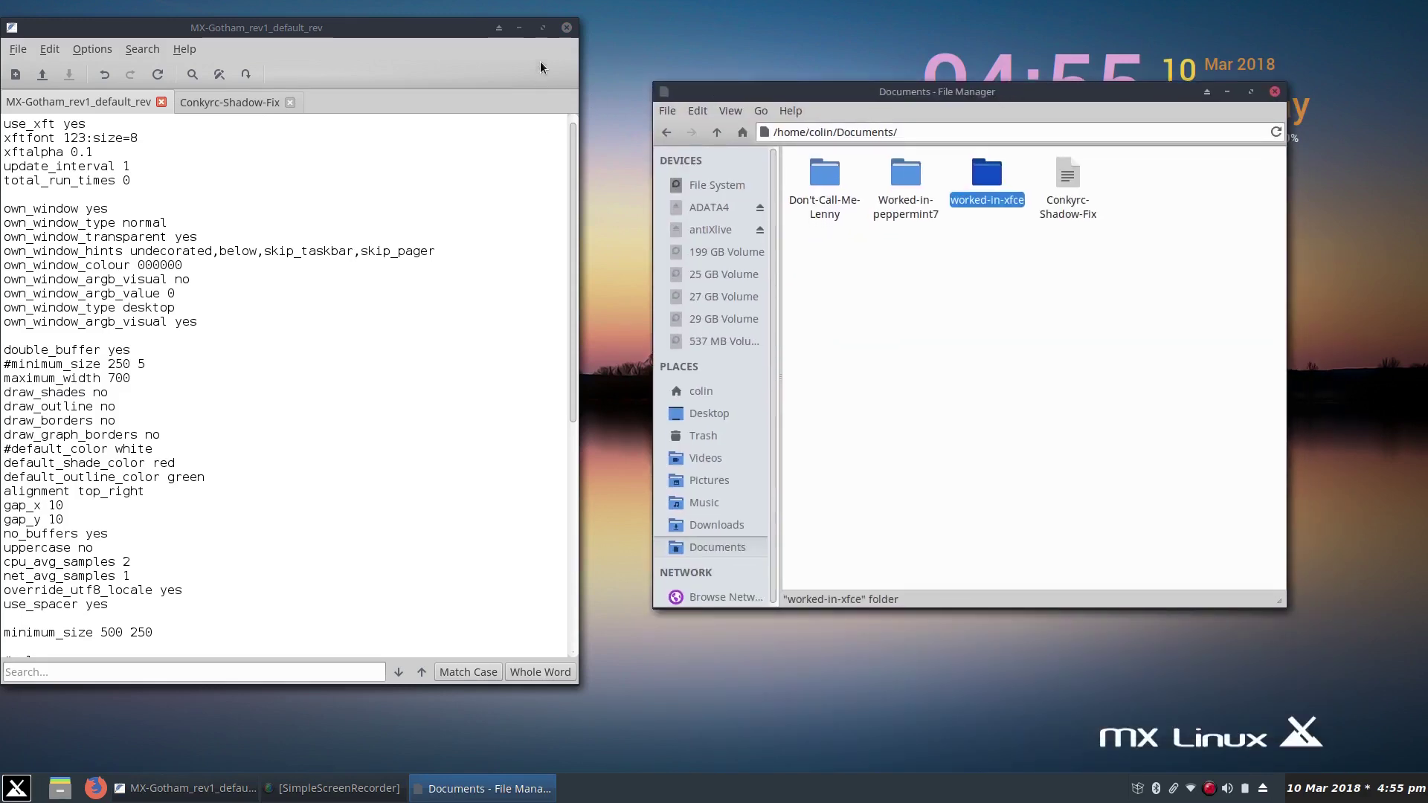
Close FeatherPad, Thunar, MX Conky and MX Tools, leaving only the shadow-free conky clock.
left_click(565, 31)
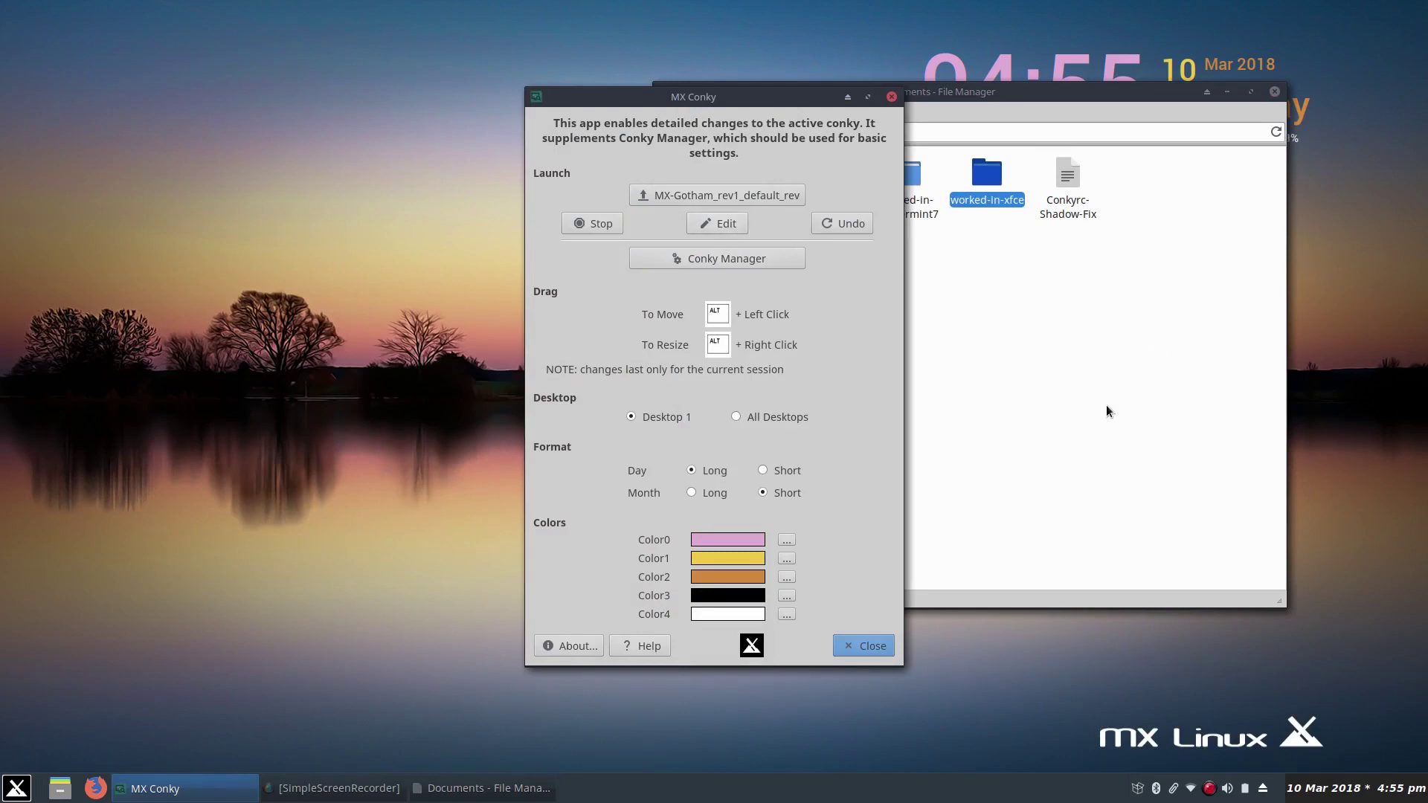
left_click(441, 796)
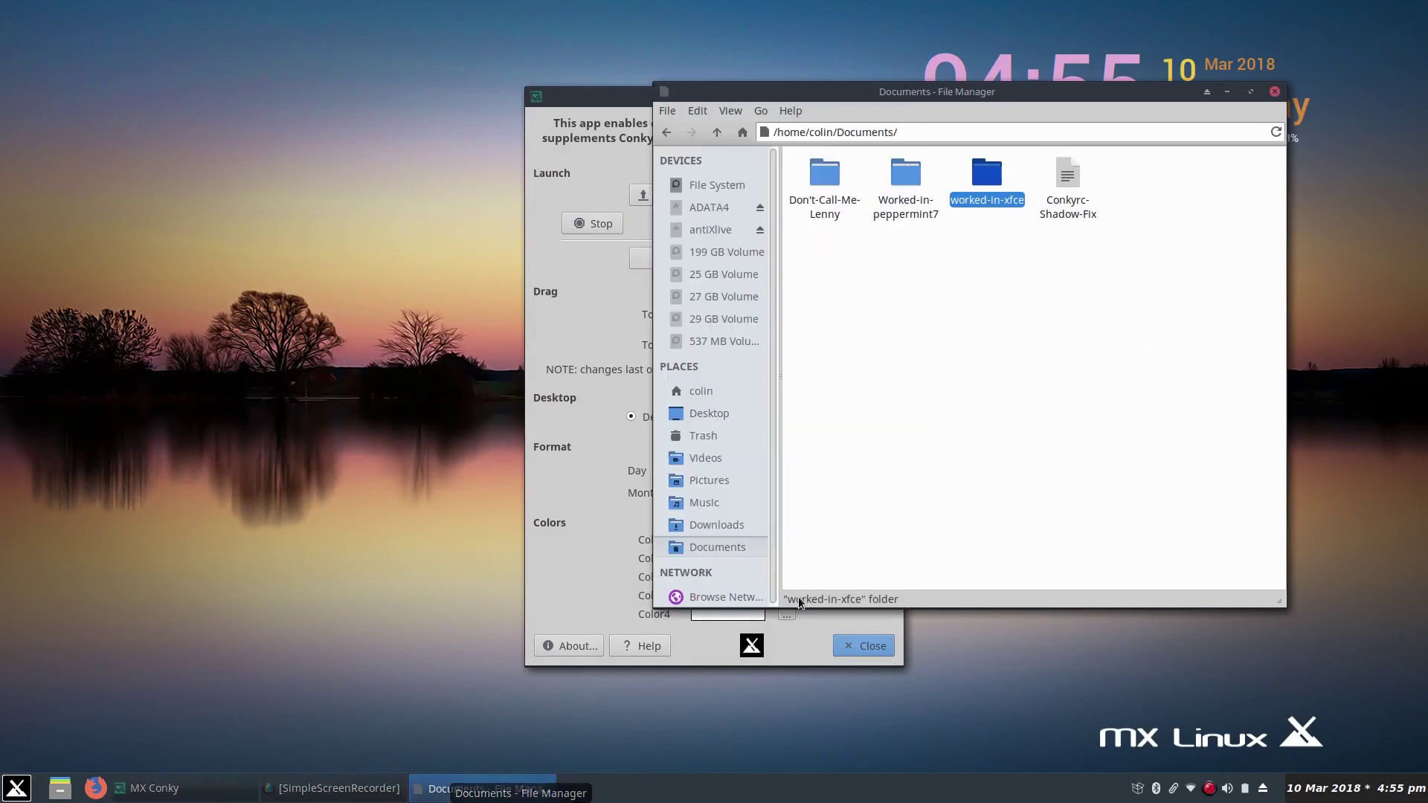
left_click(1274, 91)
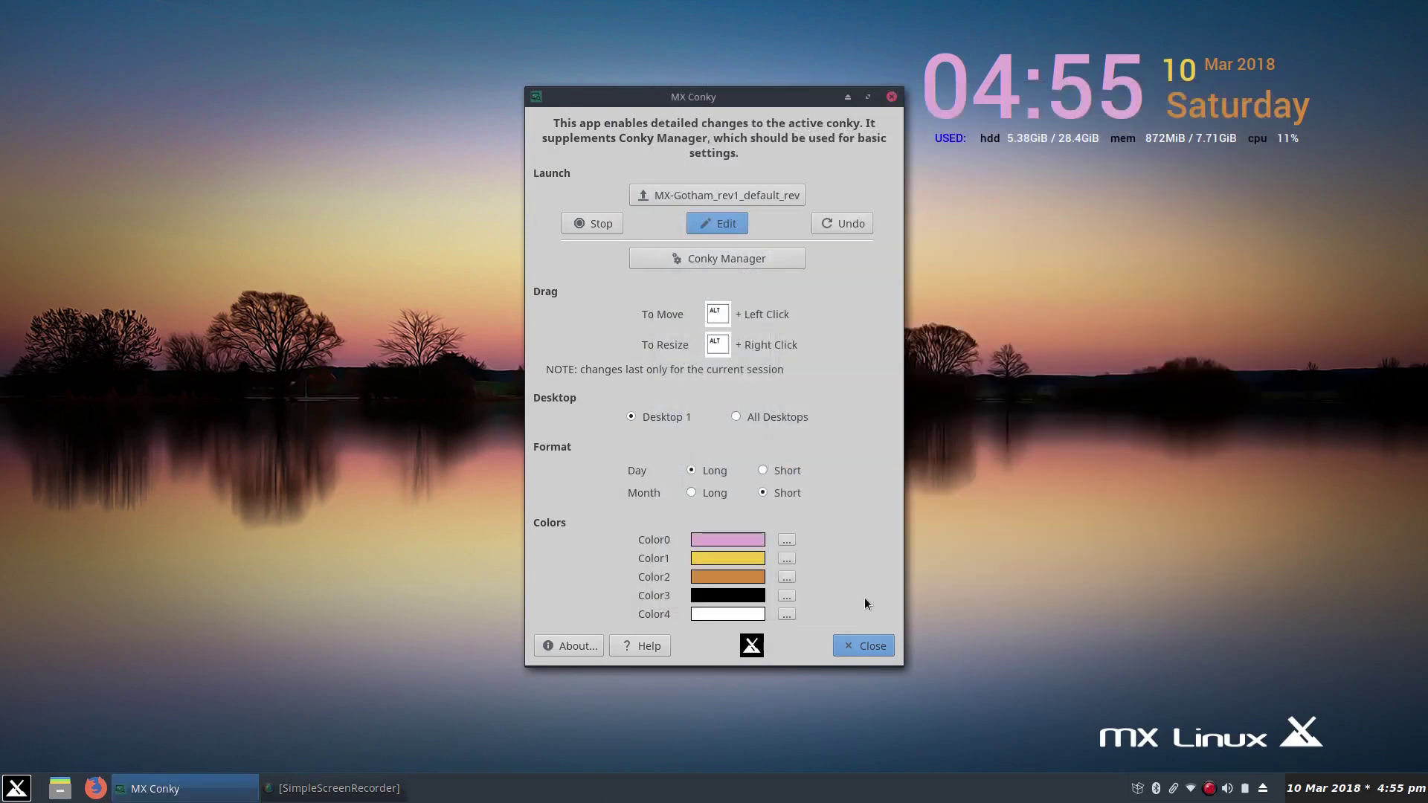
left_click(863, 645)
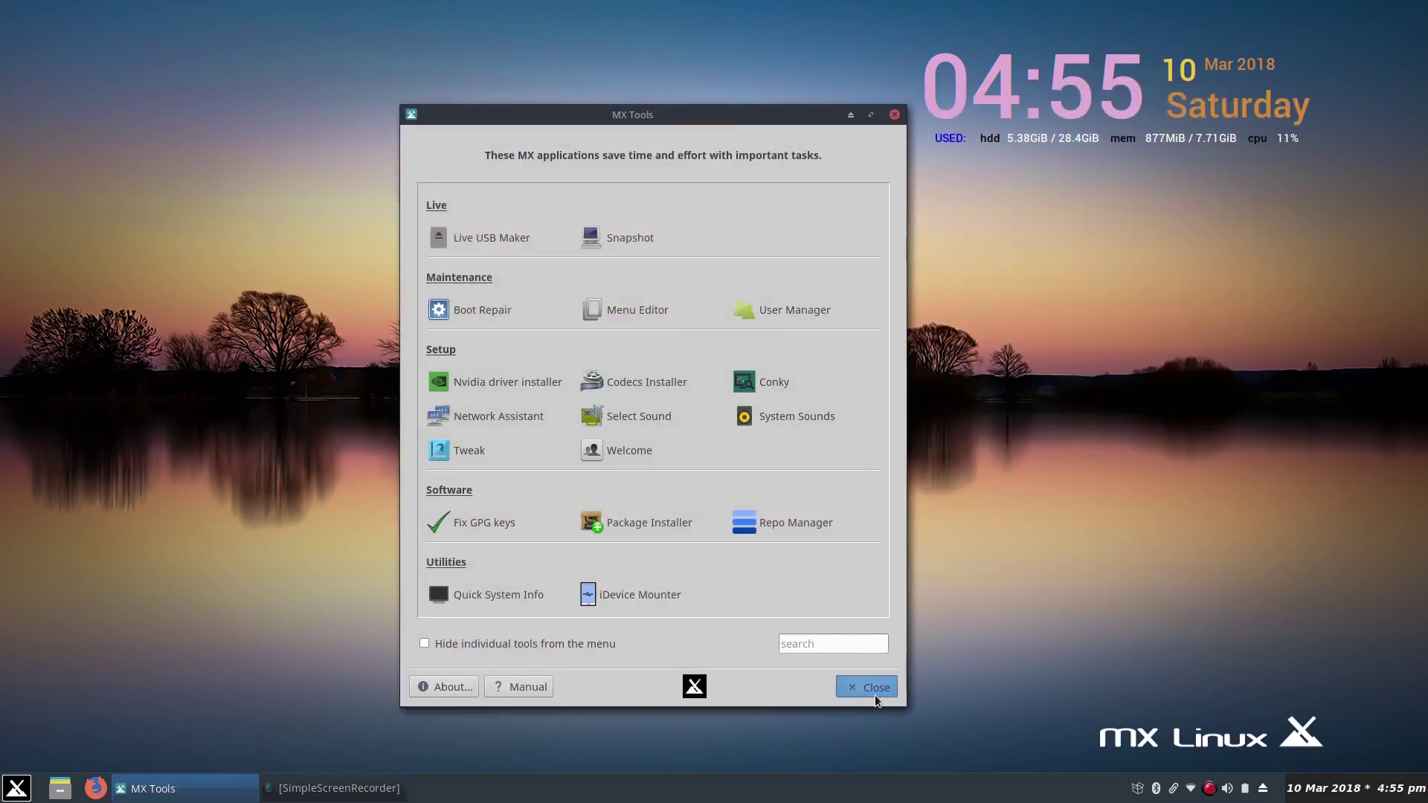
left_click(875, 693)
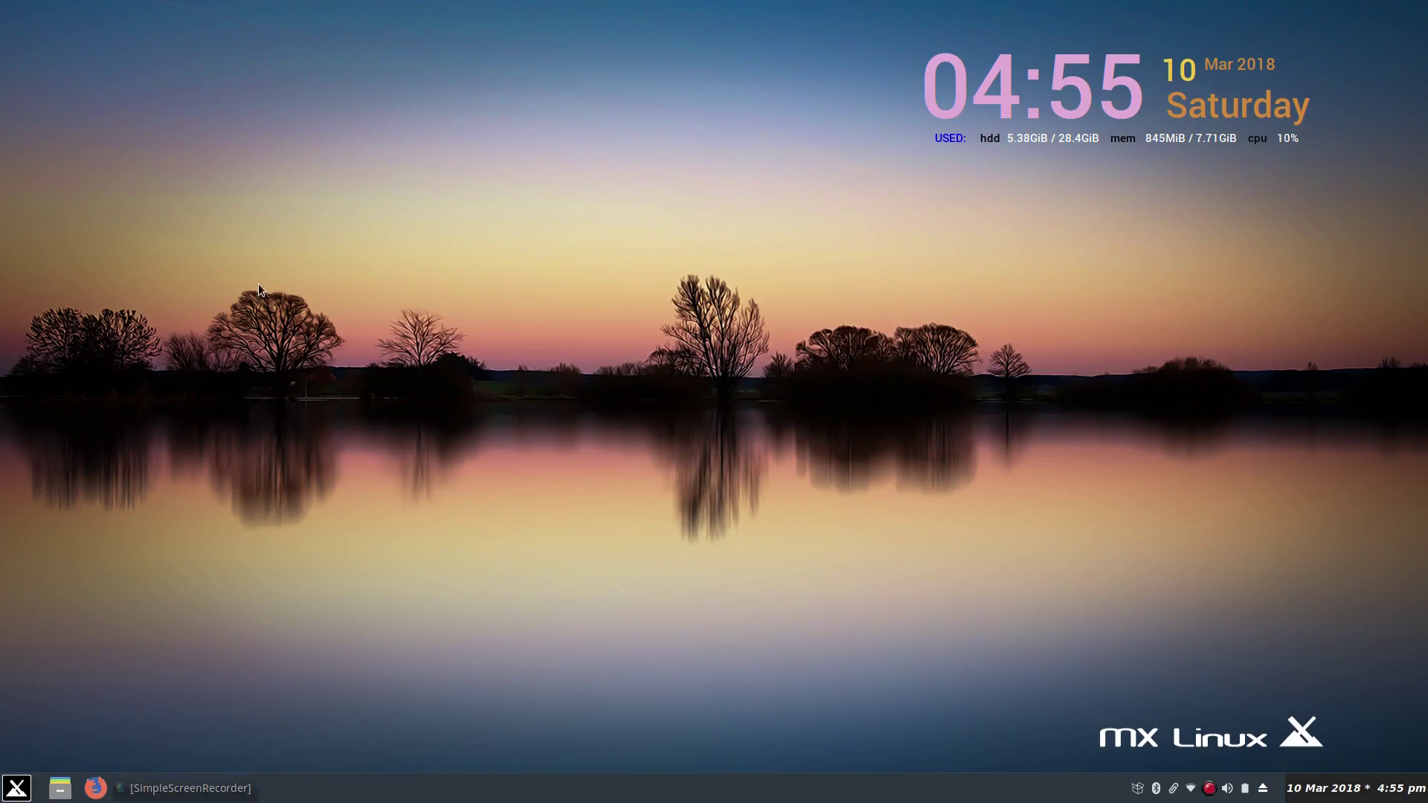
left_click(278, 53)
type("scree")
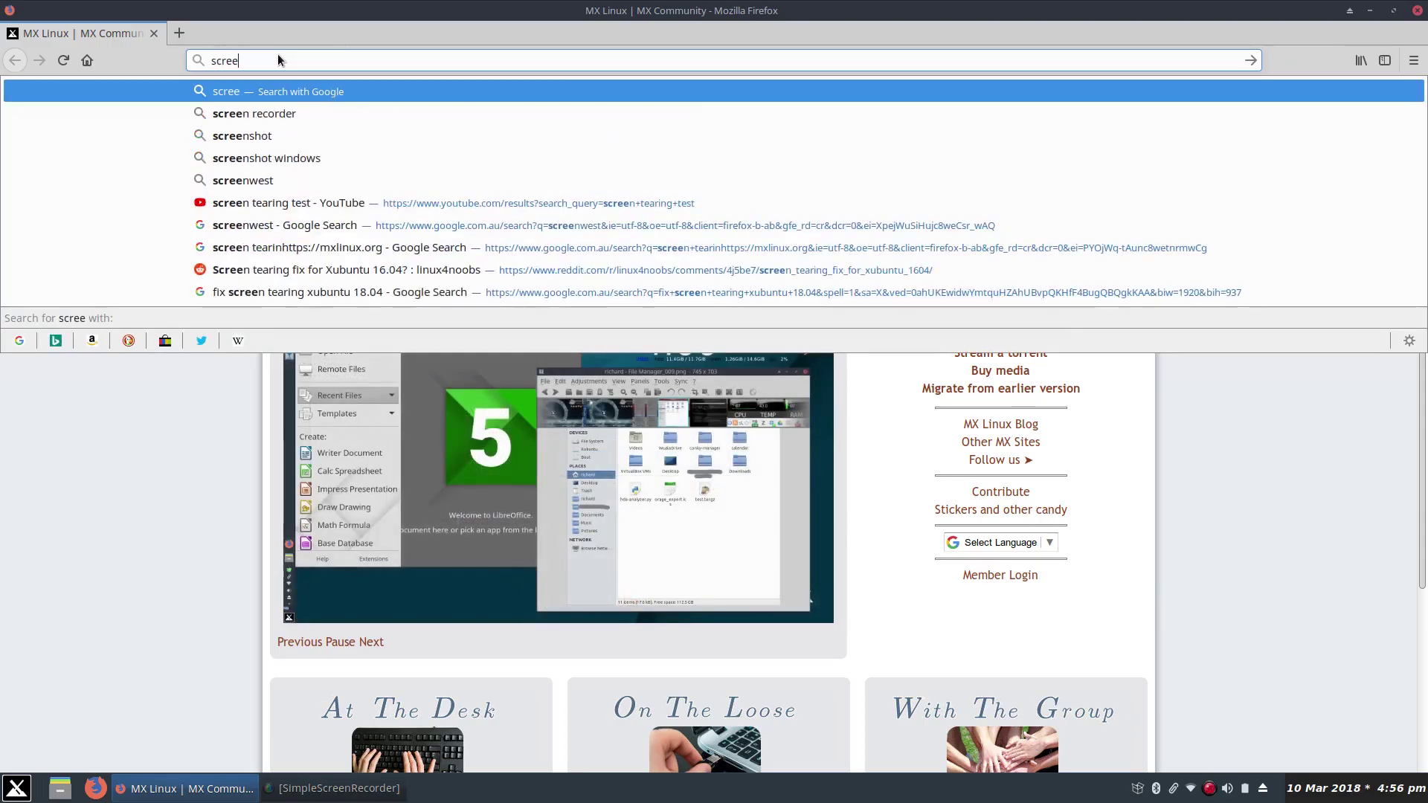
left_click(253, 196)
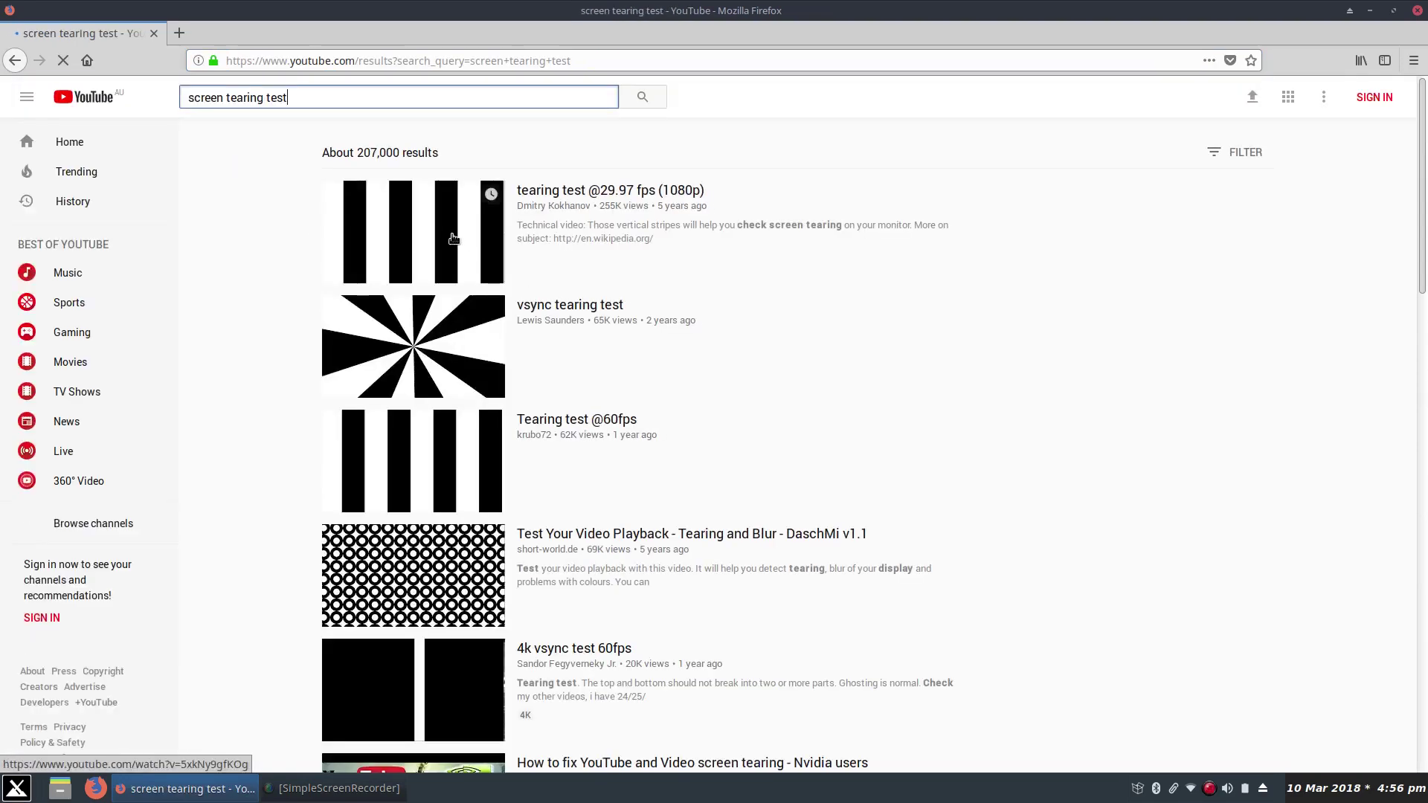
left_click(453, 238)
key("f")
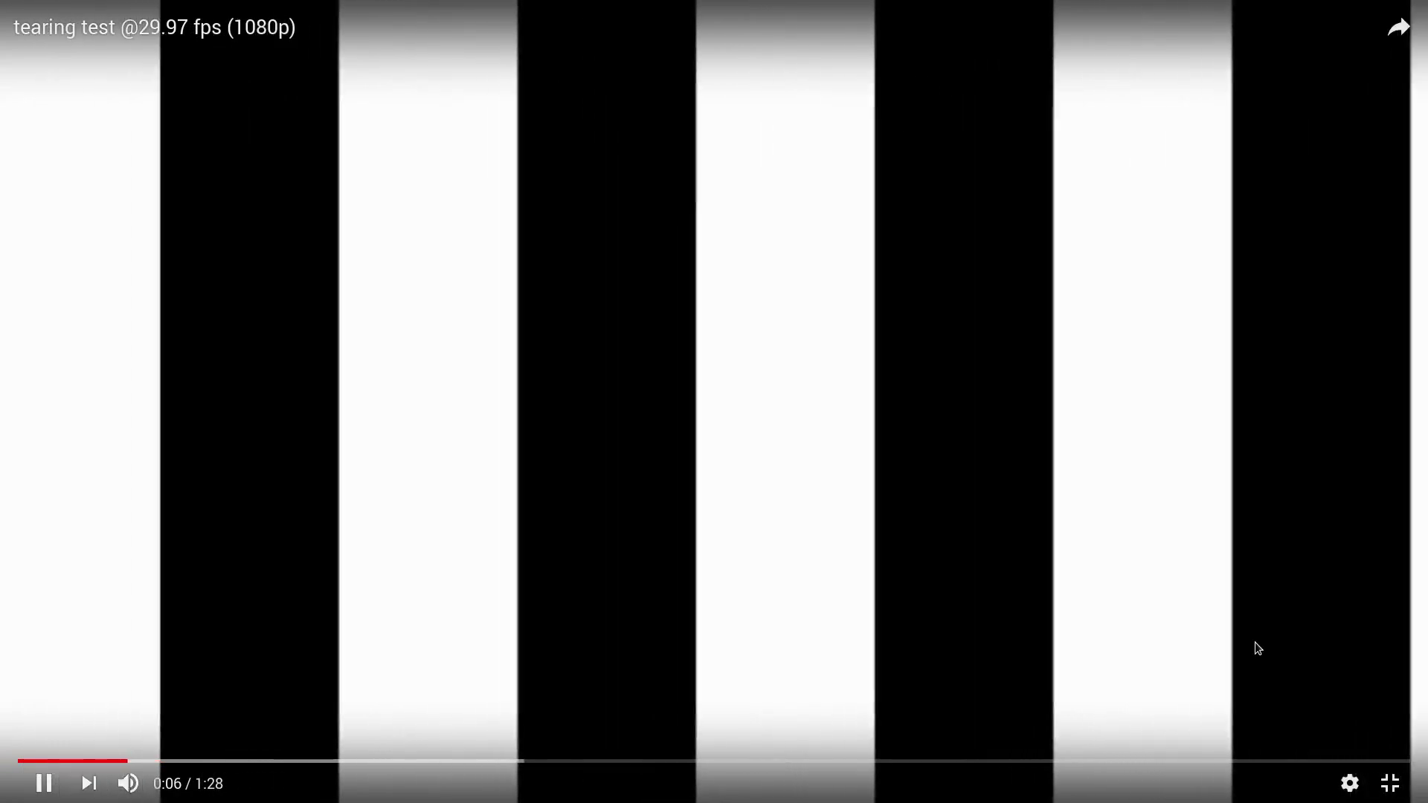
left_click(1389, 783)
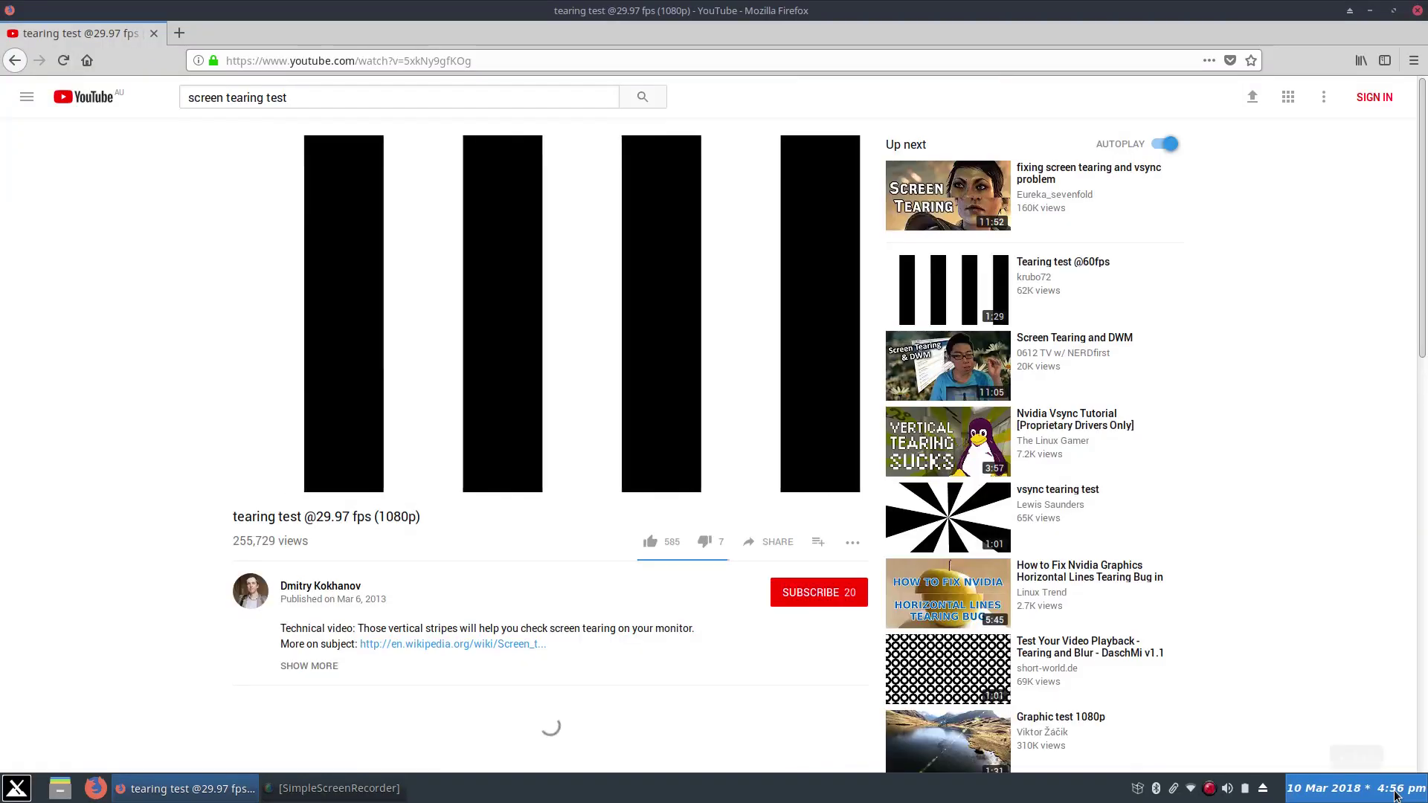
left_click(1419, 11)
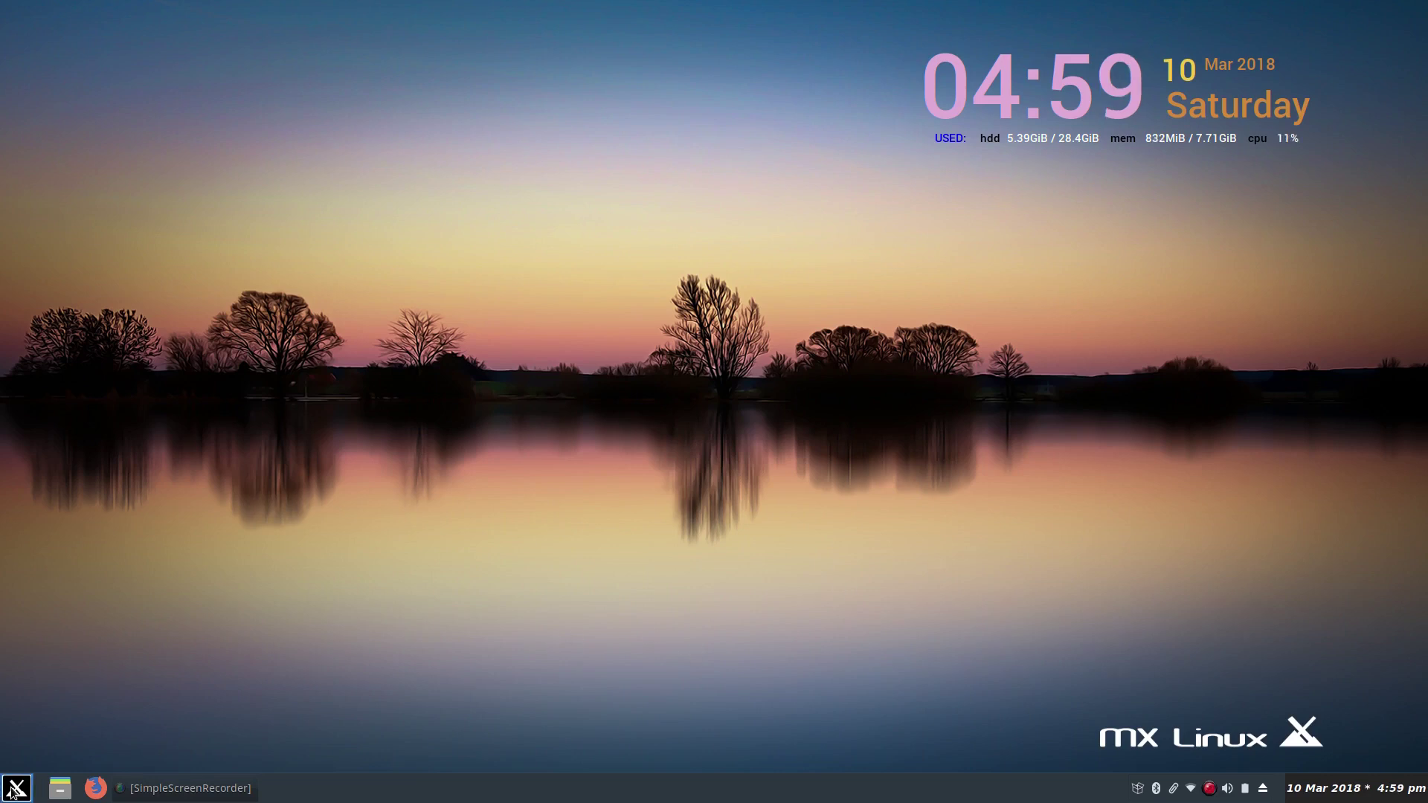
left_click(15, 789)
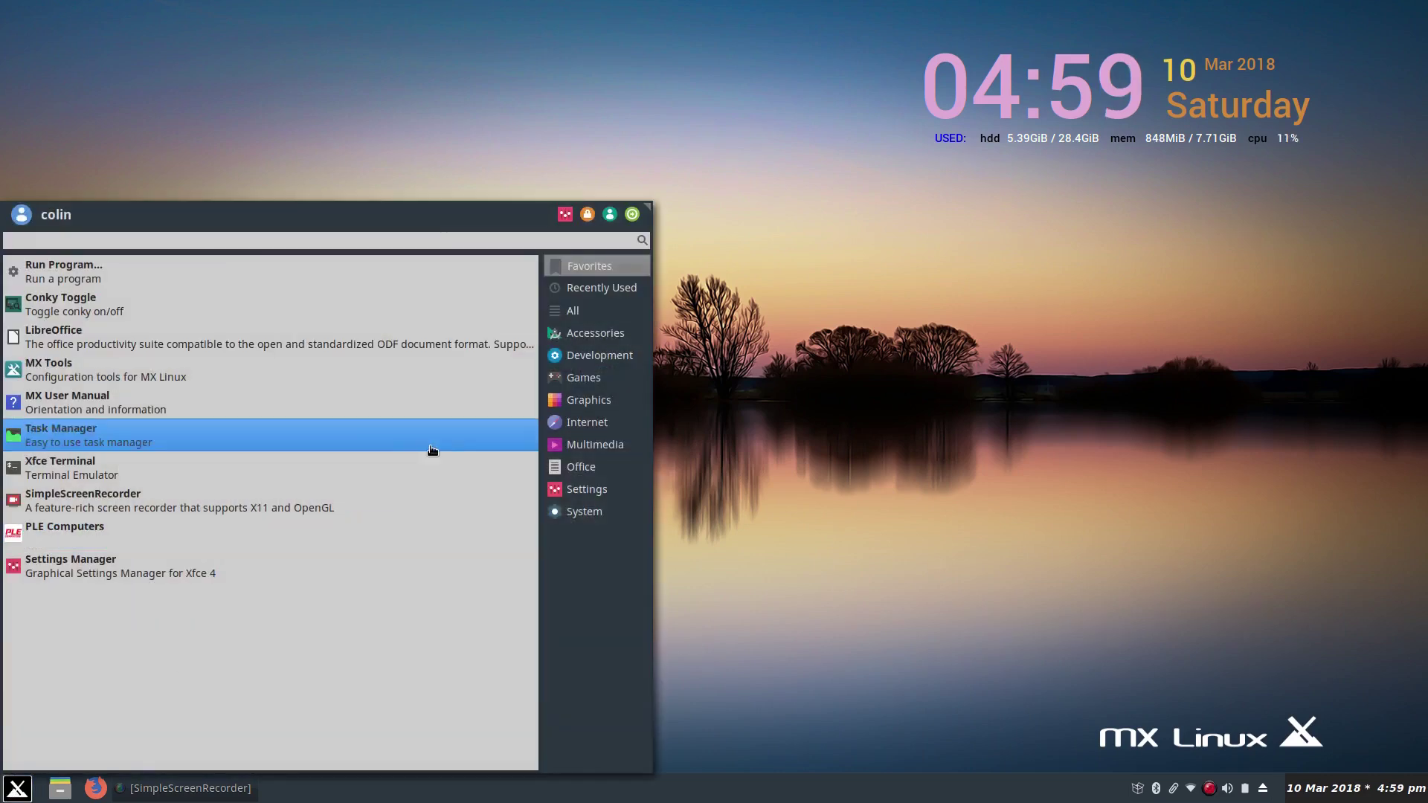
left_click(581, 312)
scroll(385, 669, "down", 20)
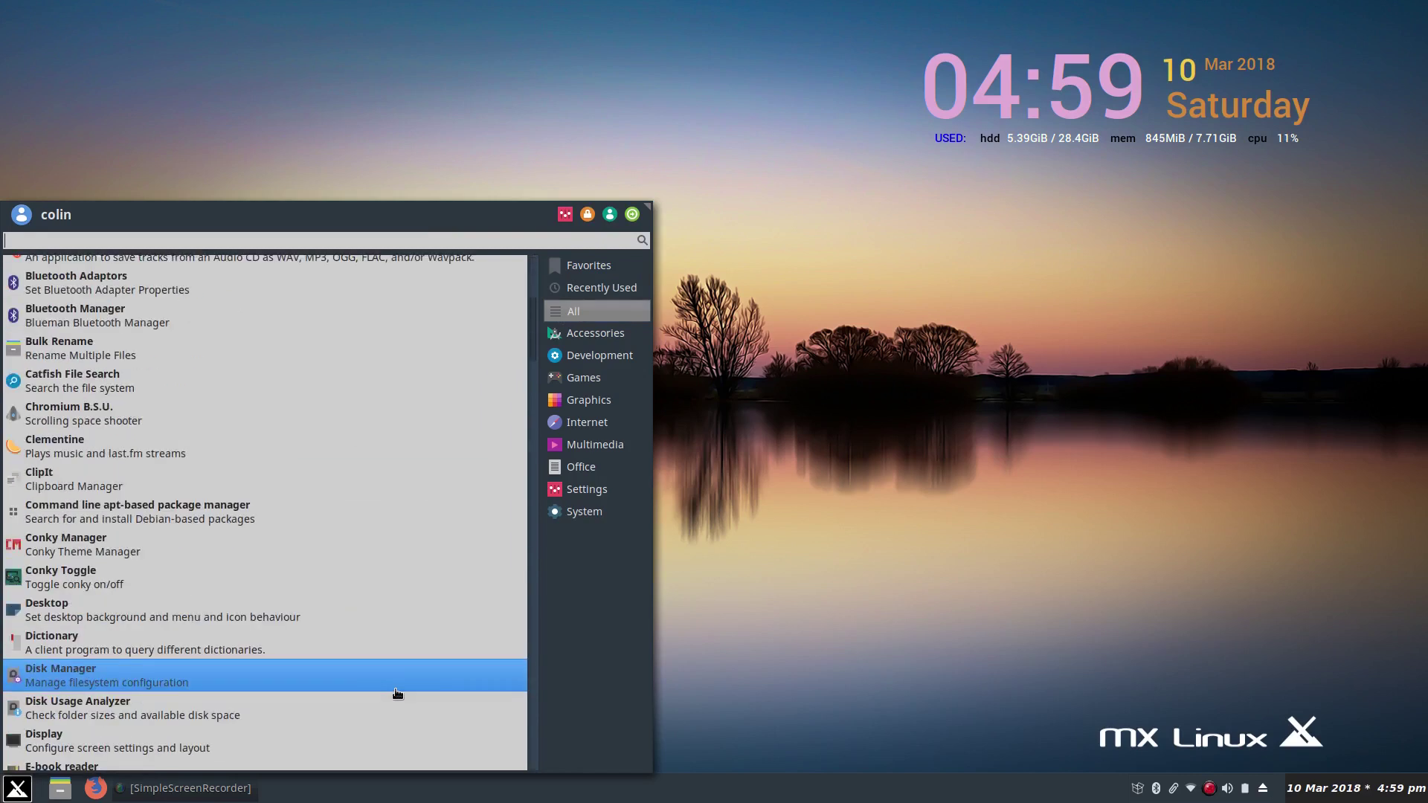
scroll(385, 679, "down", 20)
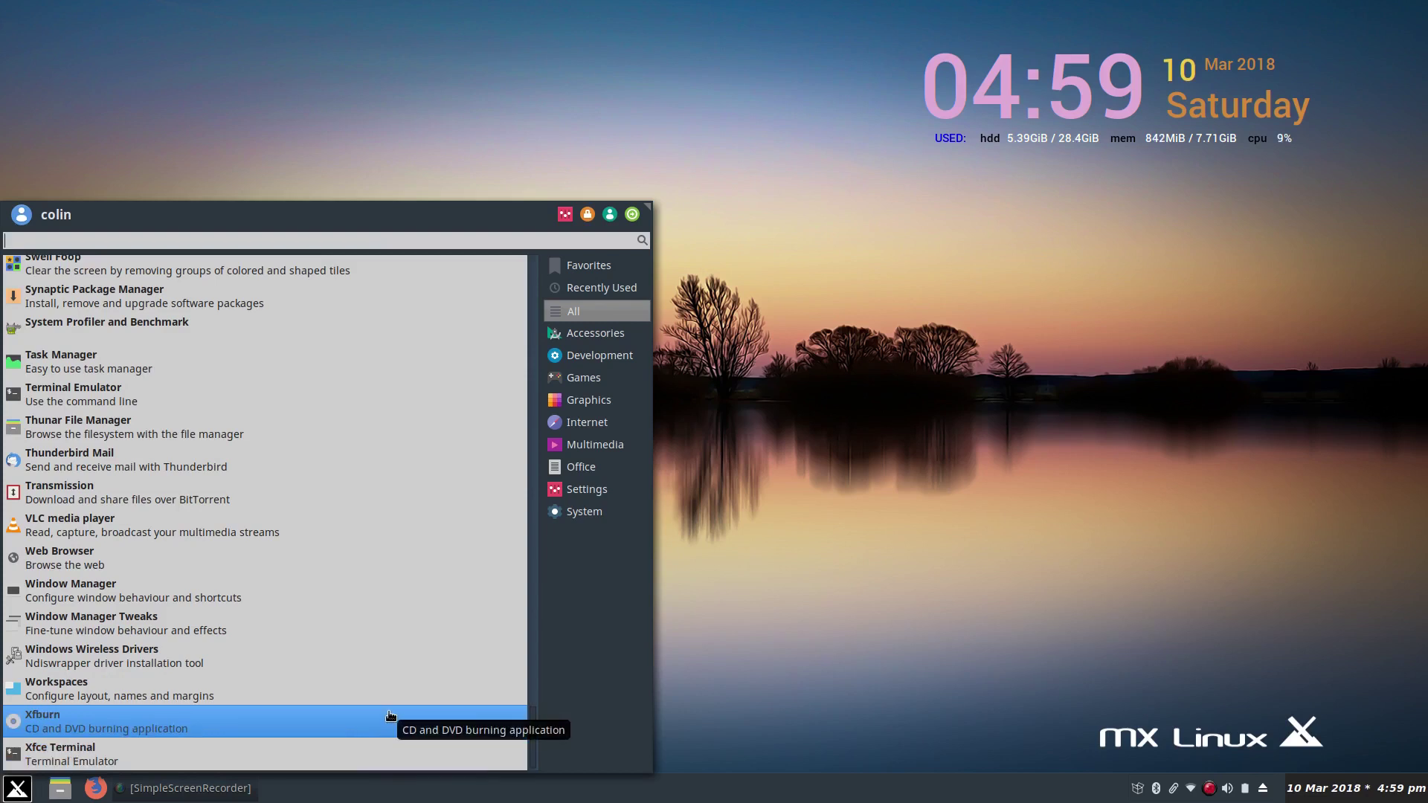
scroll(390, 715, "up", 2)
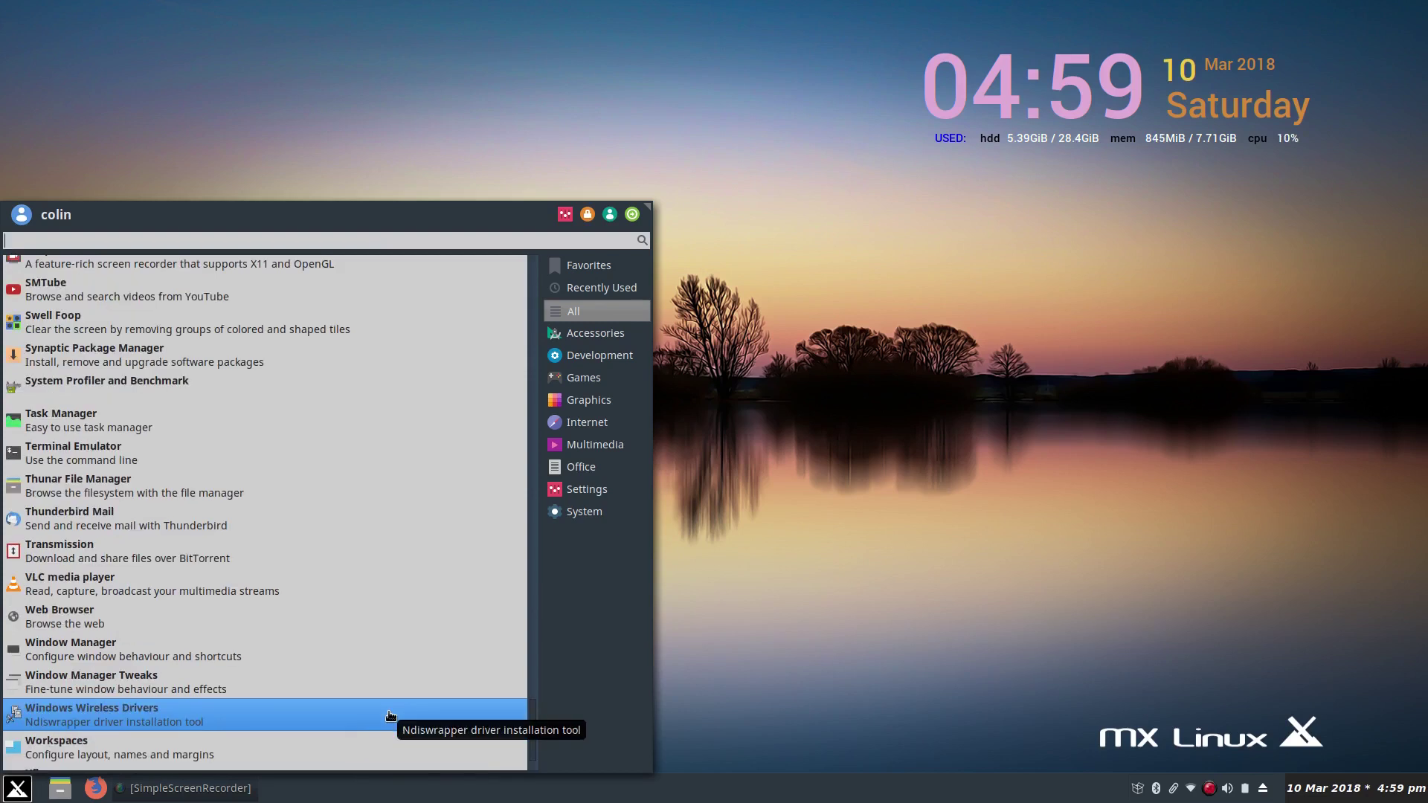
scroll(390, 715, "up", 2)
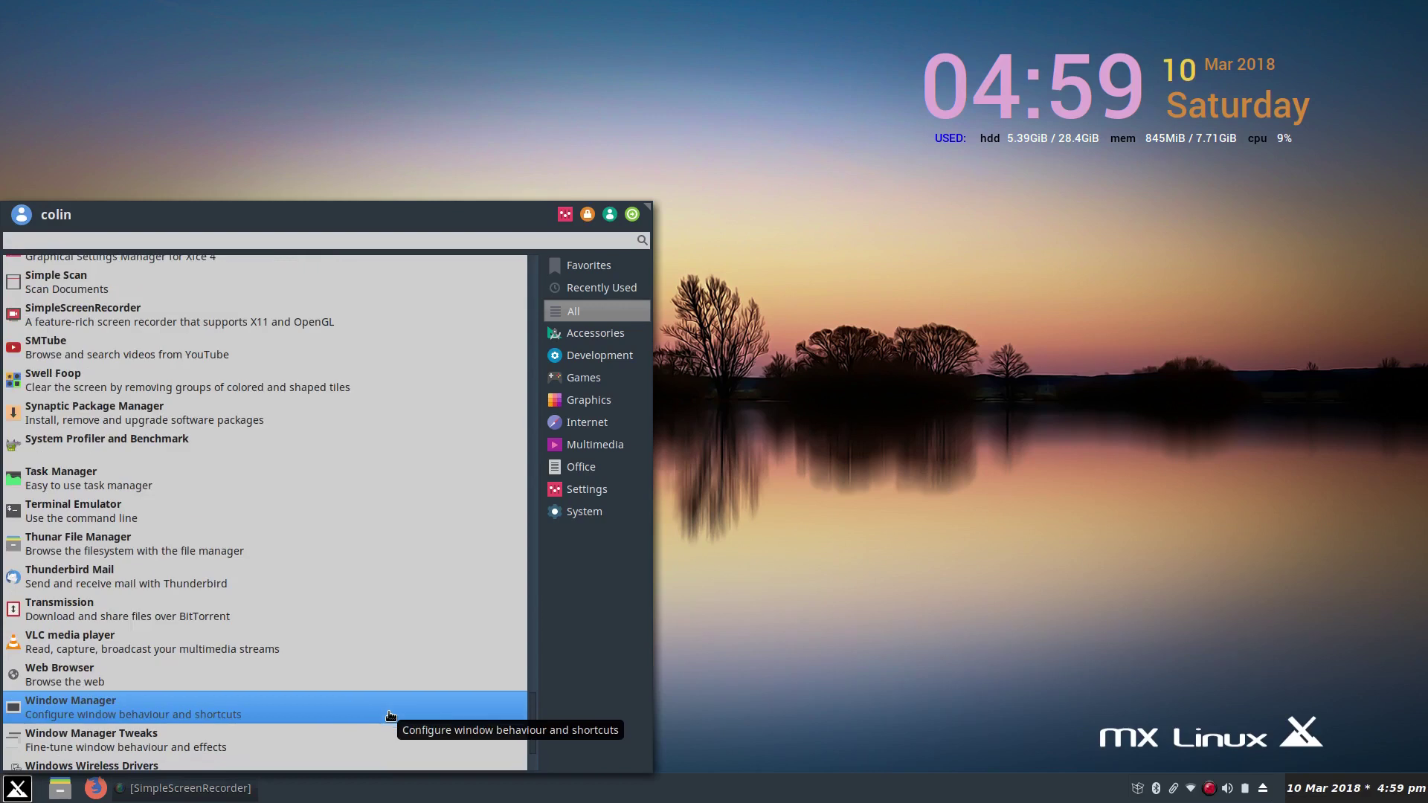
scroll(390, 715, "up", 2)
scroll(390, 716, "up", 2)
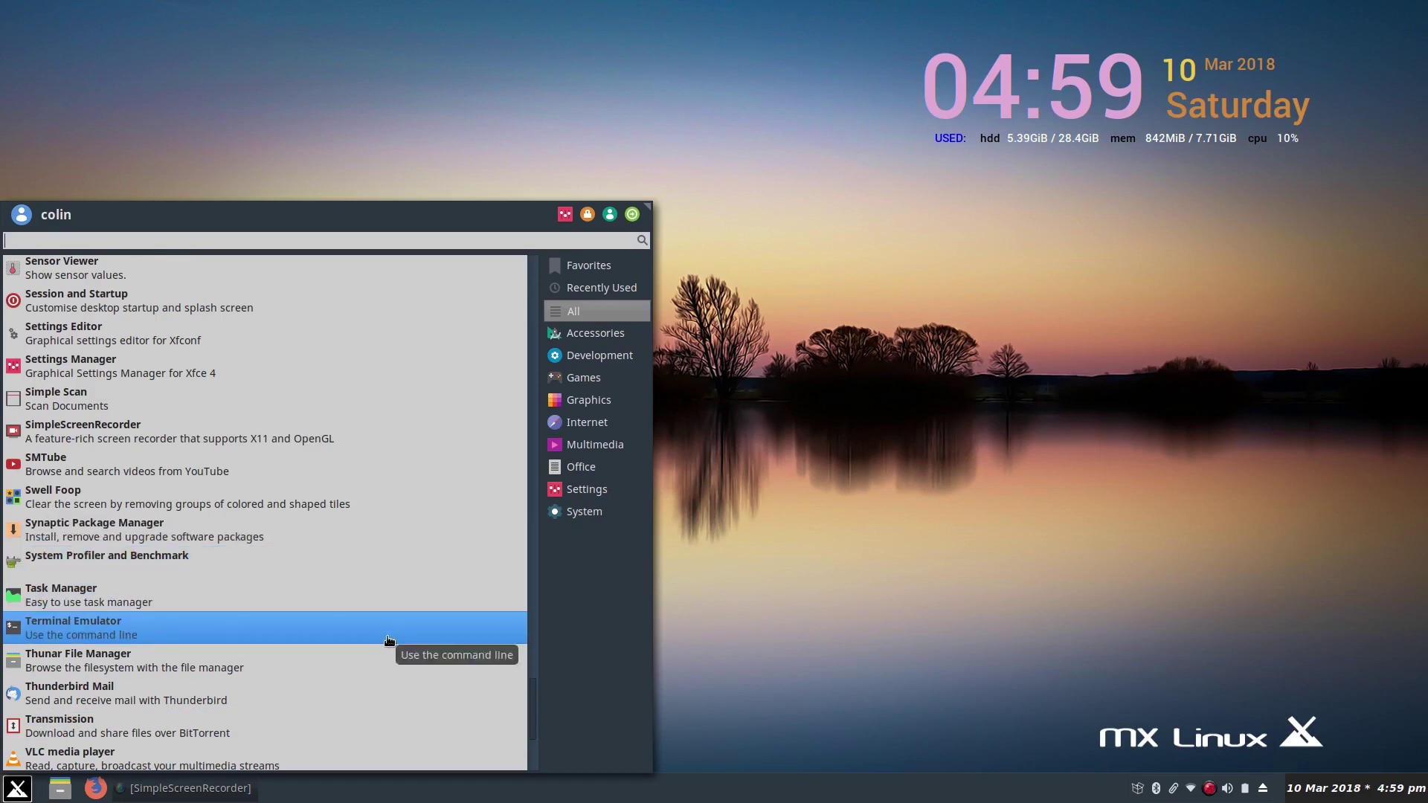
scroll(388, 641, "up", 2)
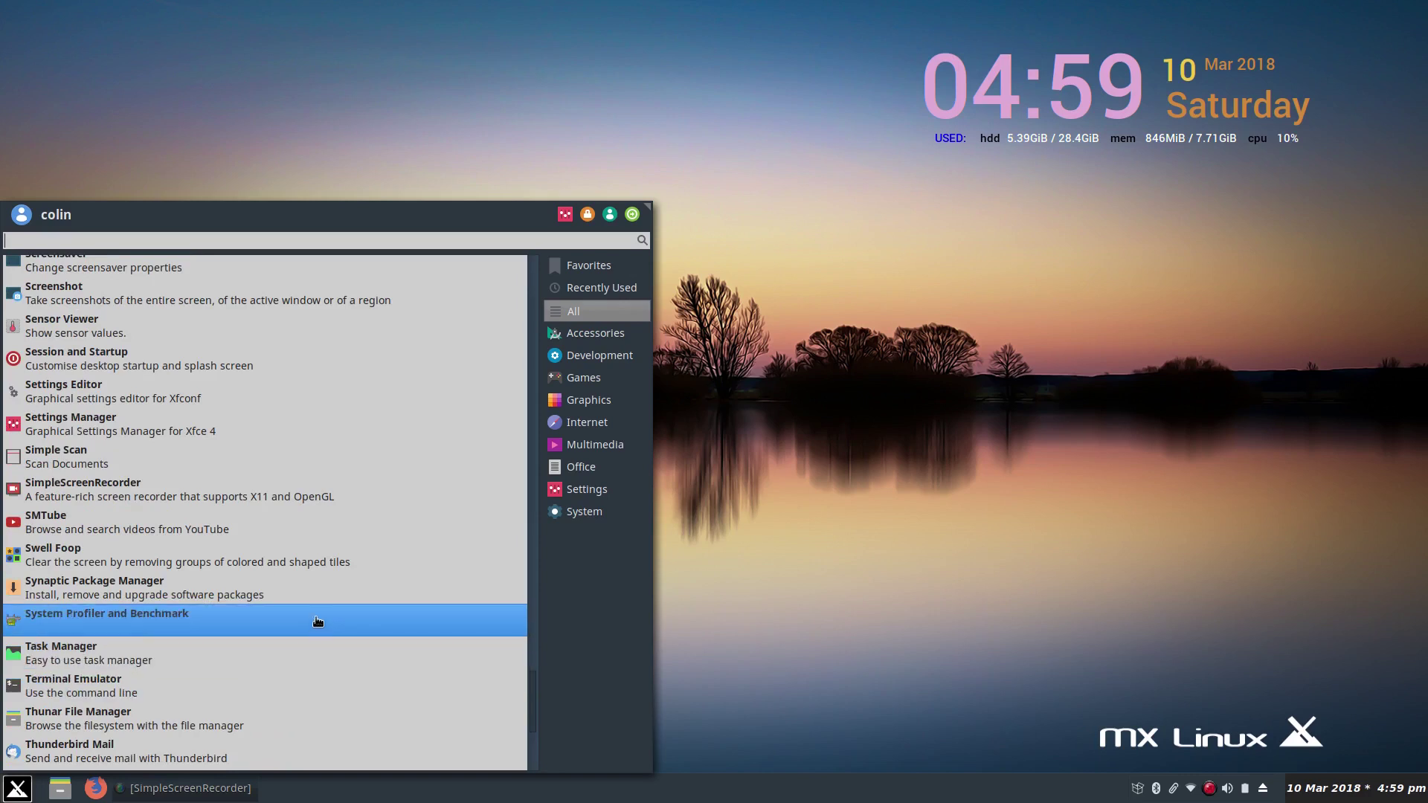
scroll(372, 617, "up", 2)
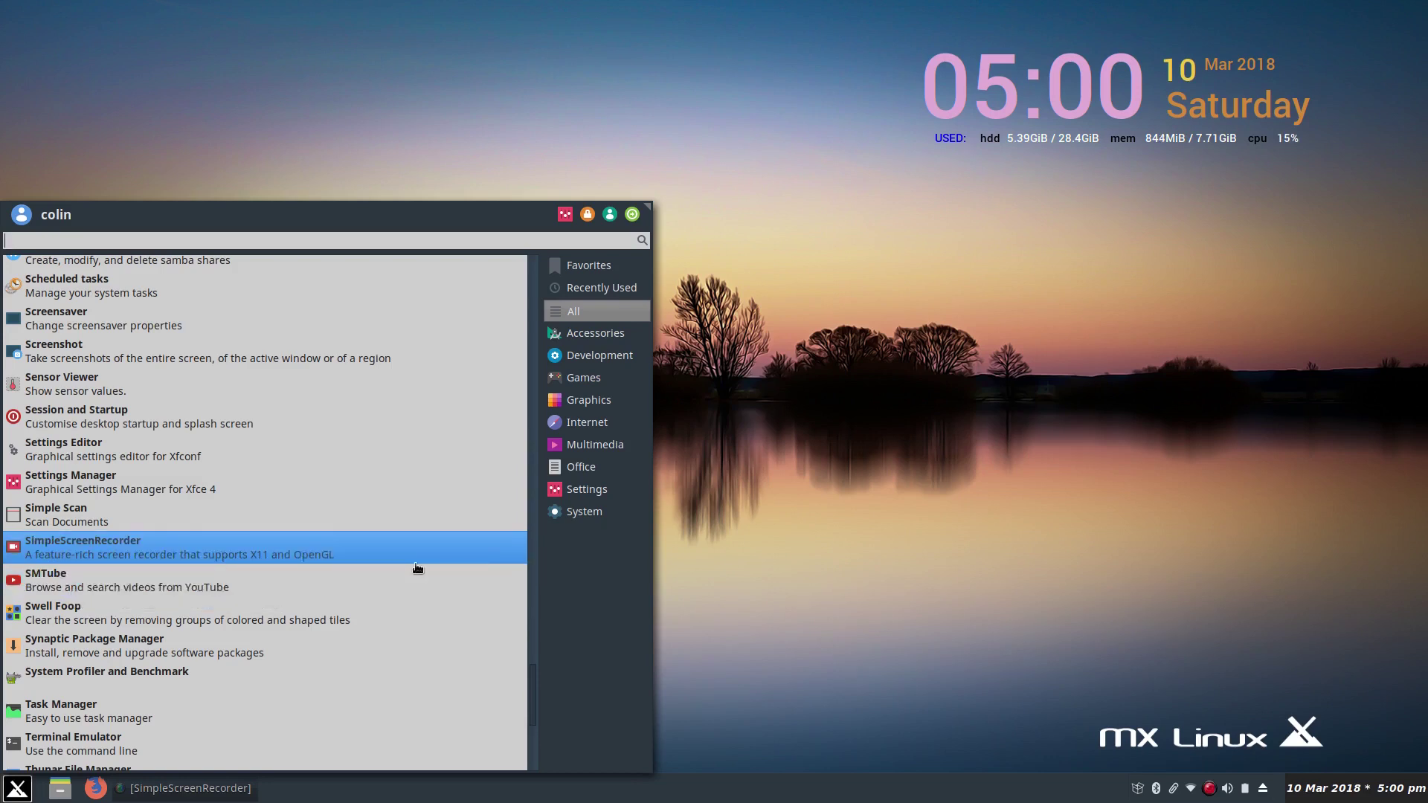
scroll(418, 569, "up", 1)
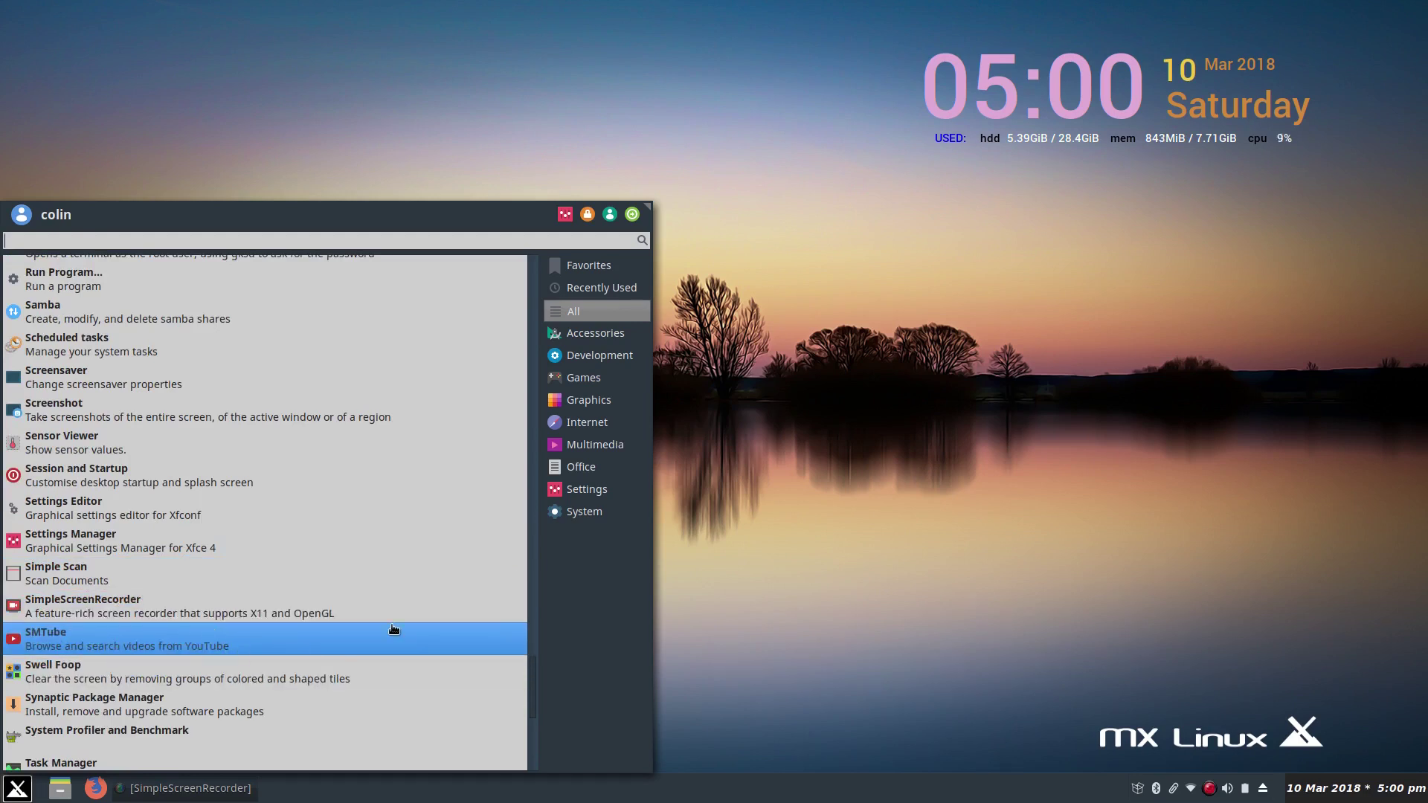
scroll(394, 630, "down", 1)
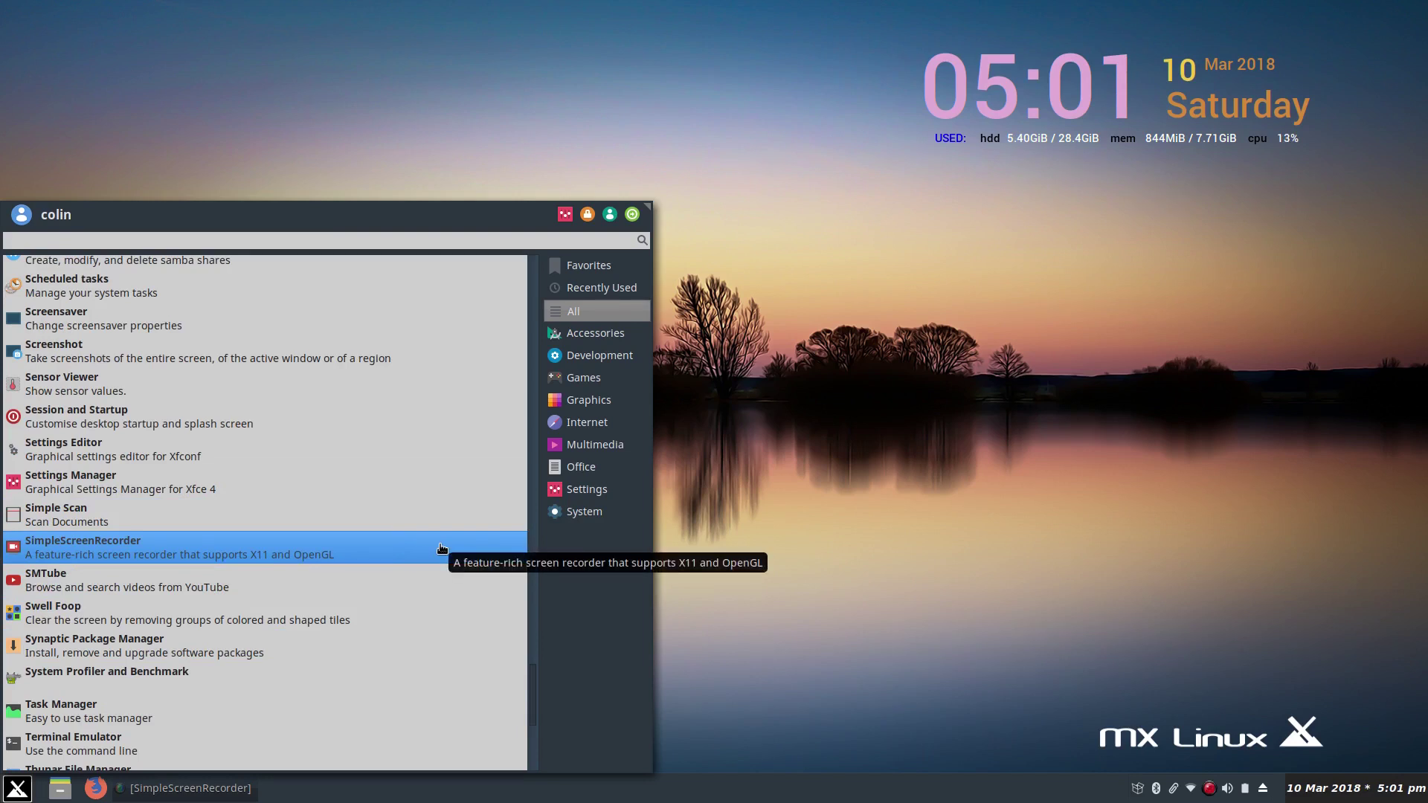
scroll(441, 548, "up", 1)
scroll(442, 548, "up", 1)
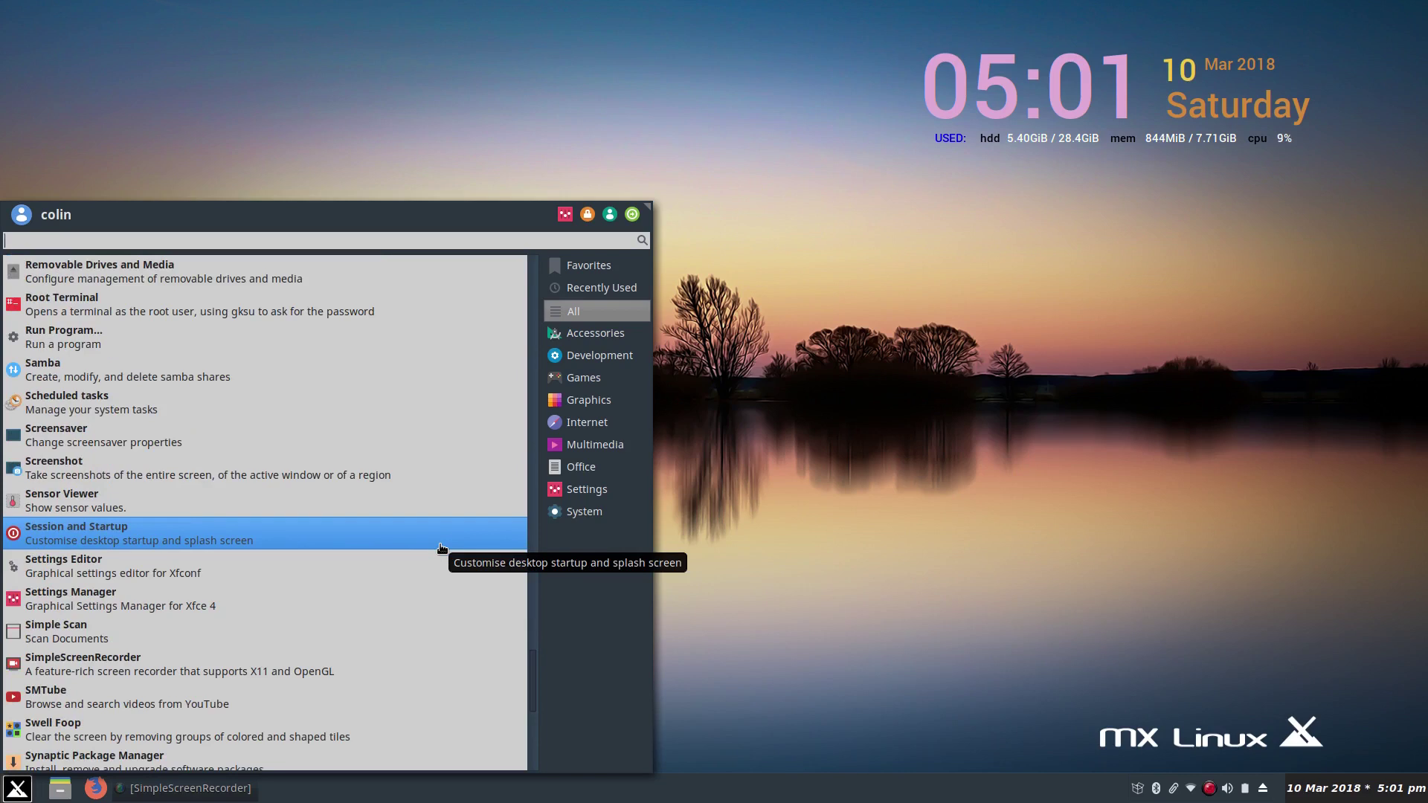
scroll(441, 548, "up", 3)
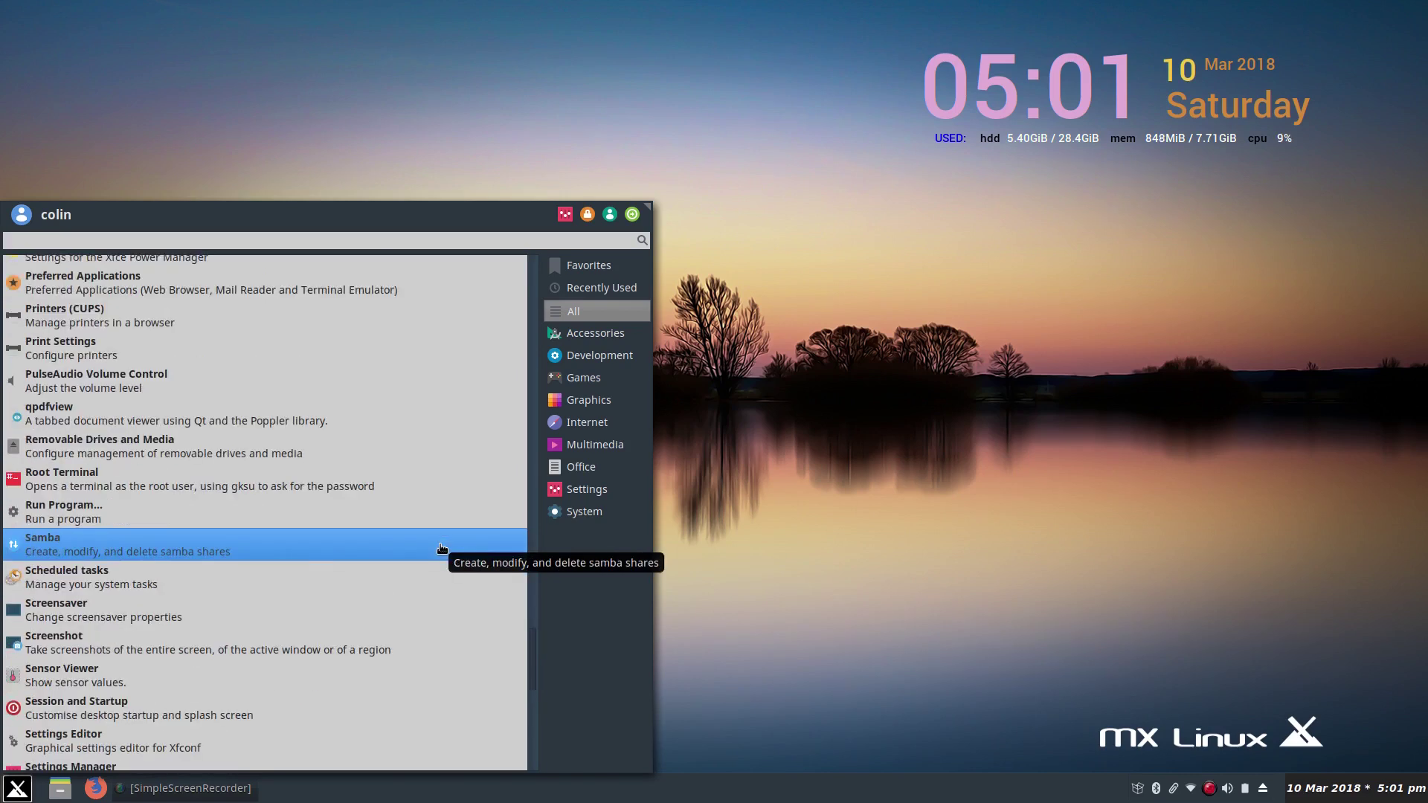
scroll(450, 543, "up", 1)
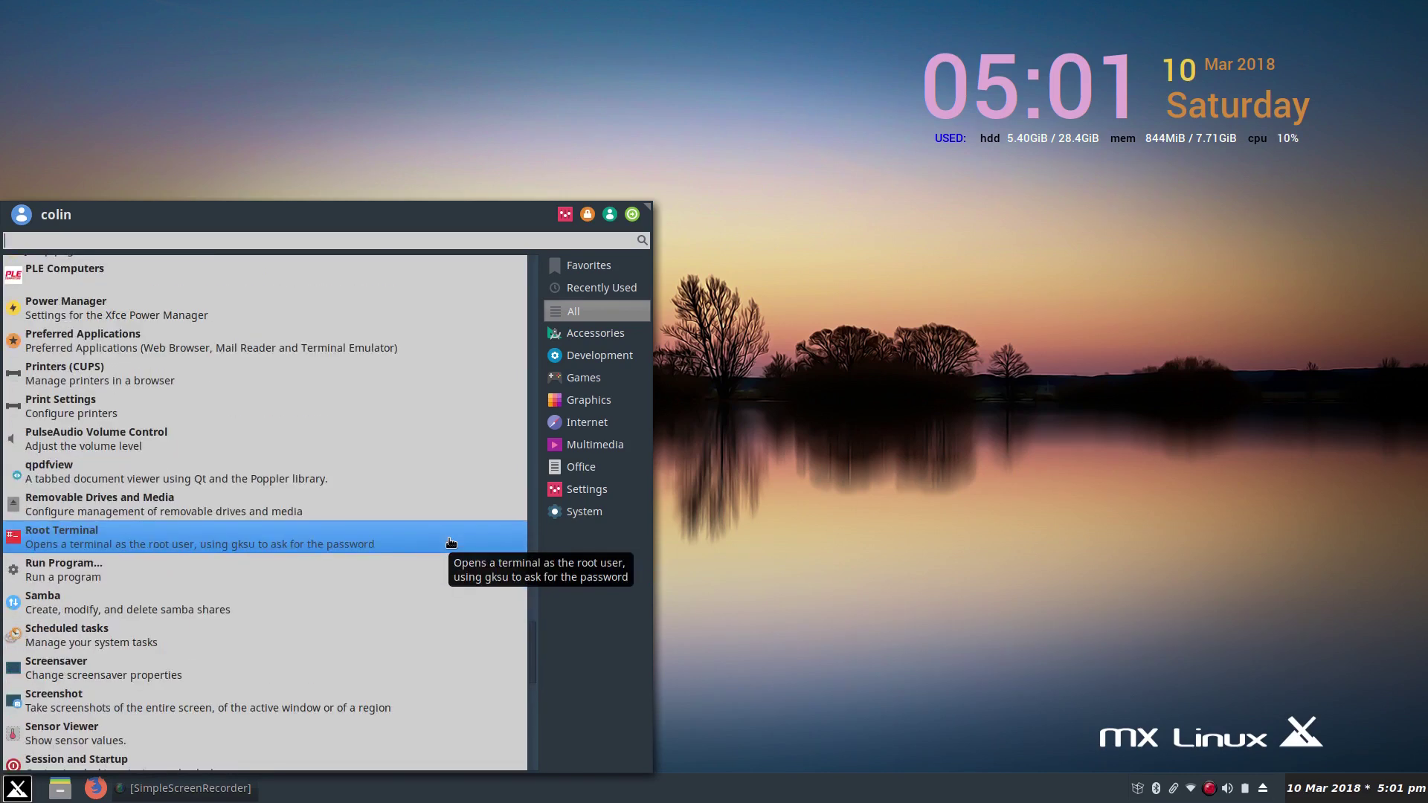
scroll(451, 542, "up", 2)
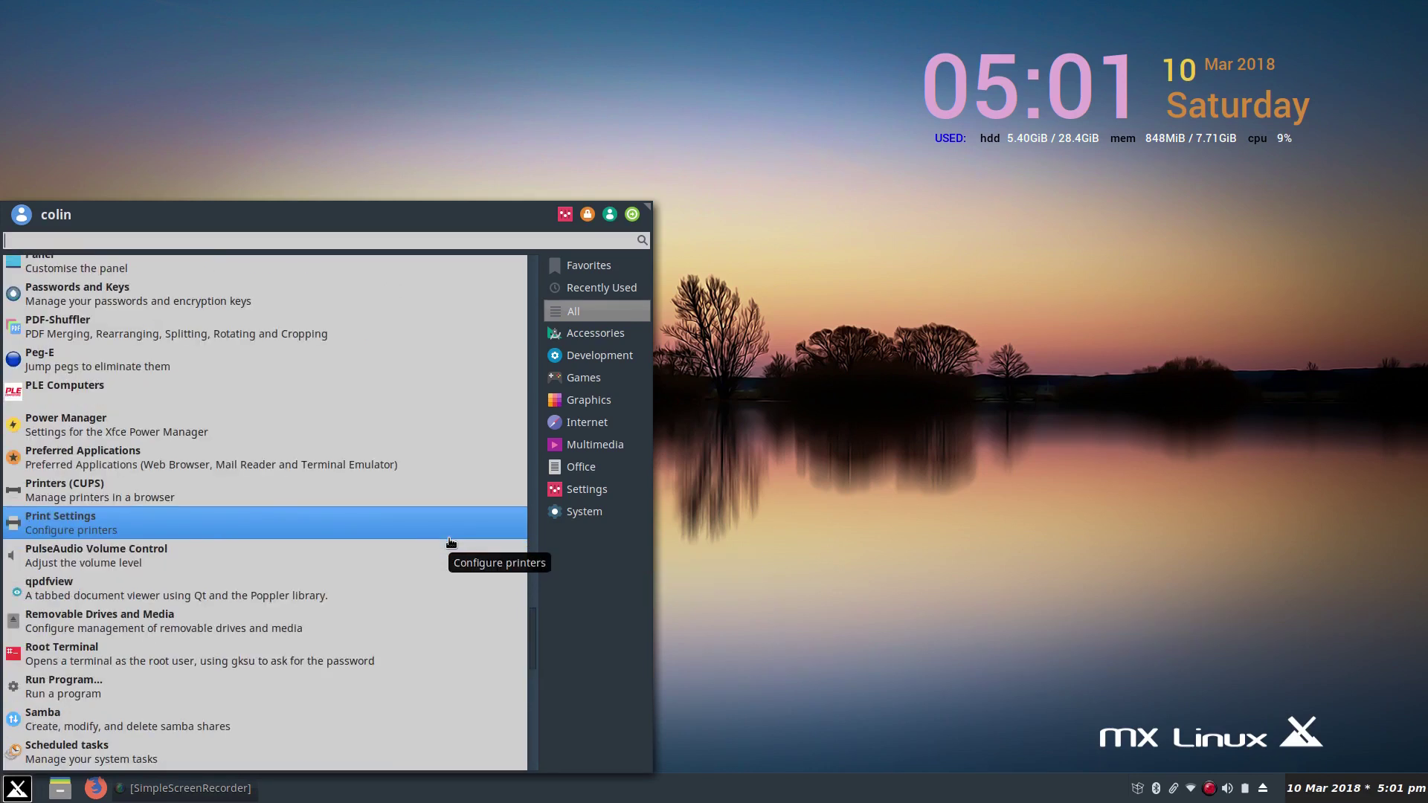
scroll(451, 542, "up", 1)
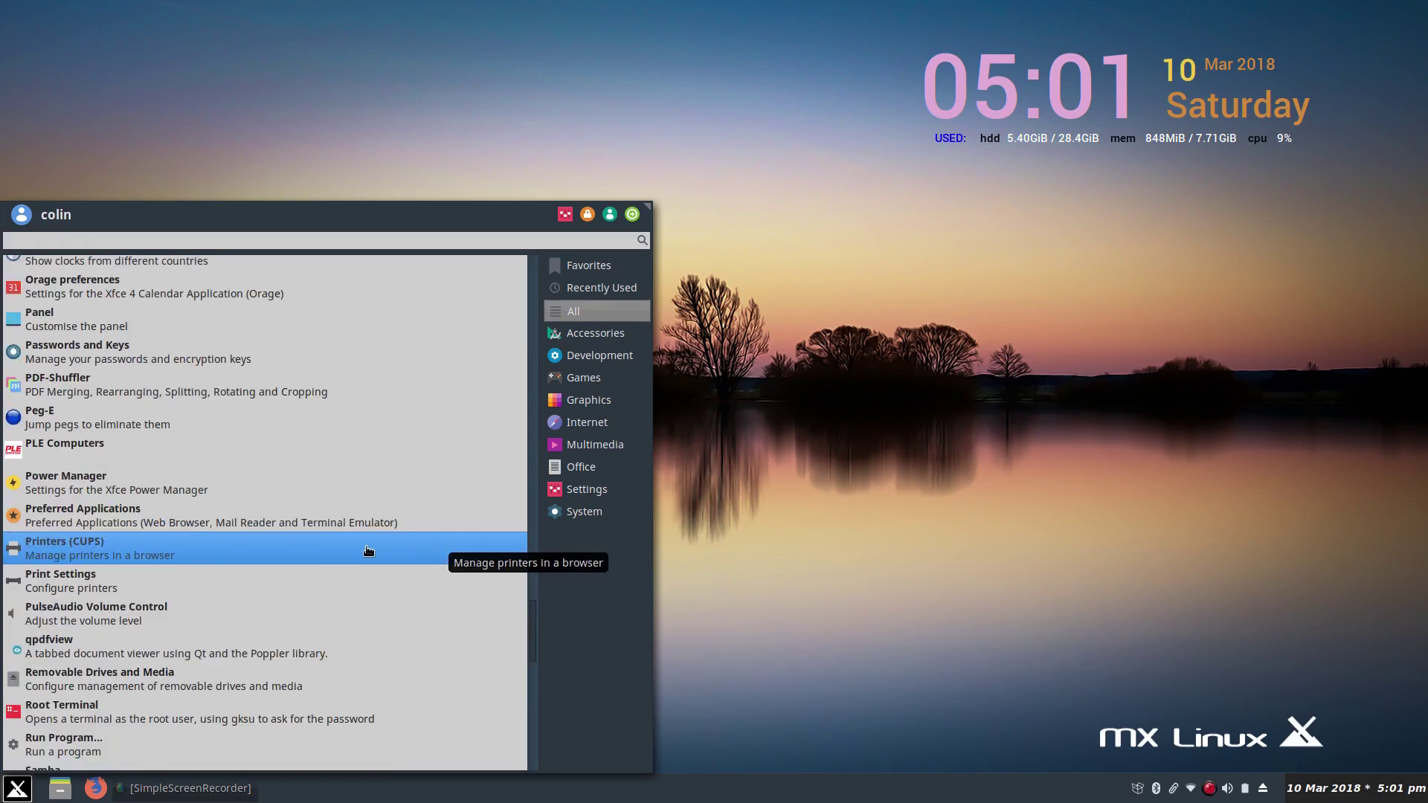
scroll(418, 540, "up", 1)
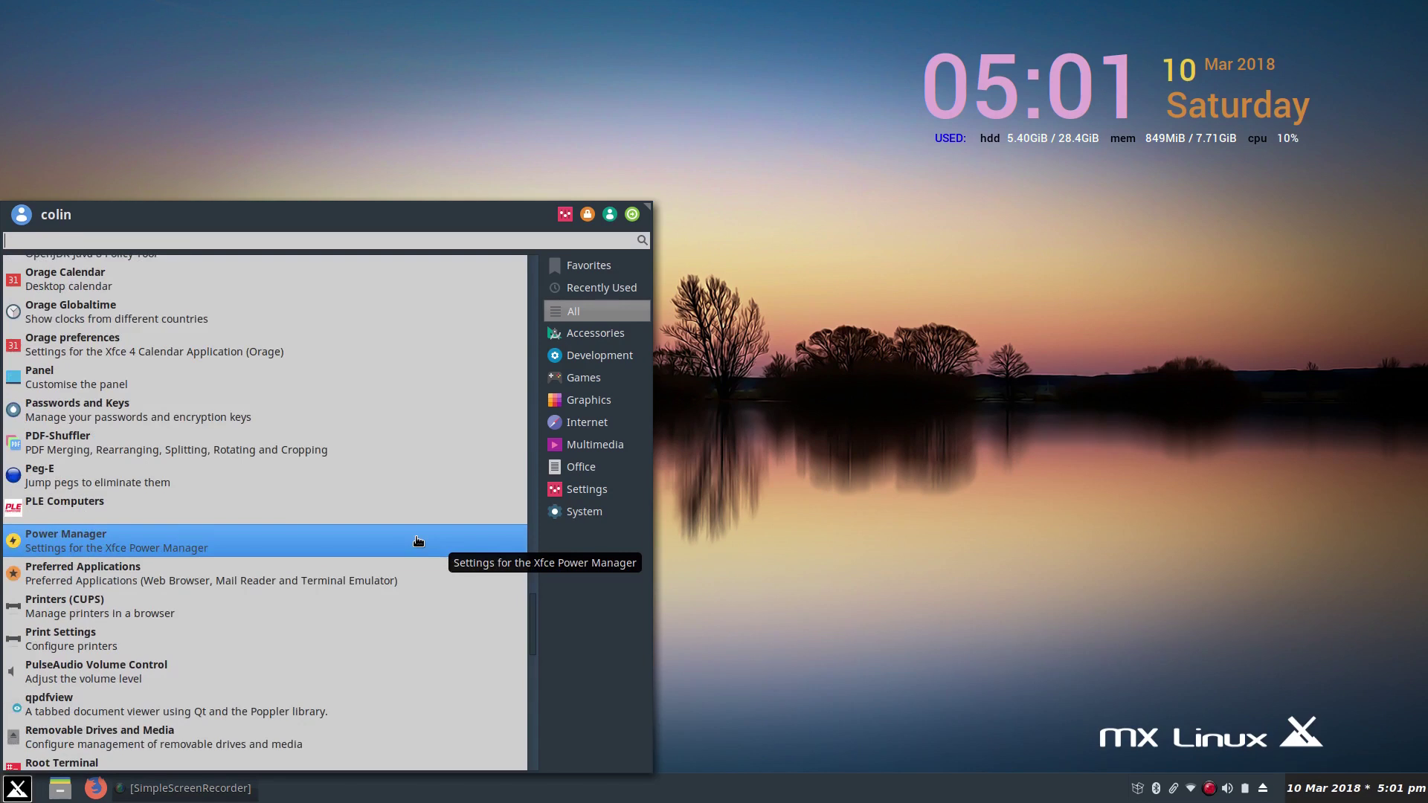
scroll(418, 541, "up", 1)
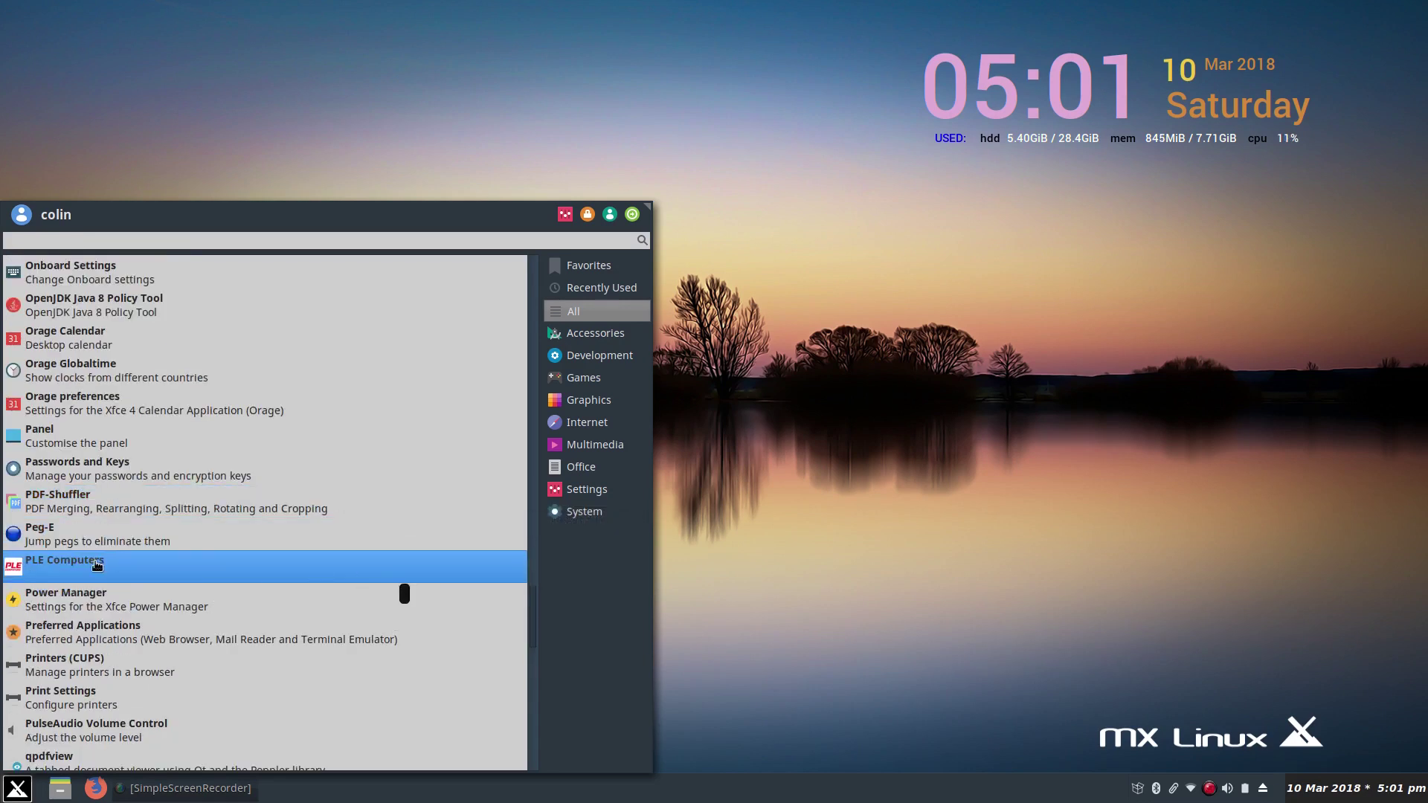
scroll(364, 584, "up", 1)
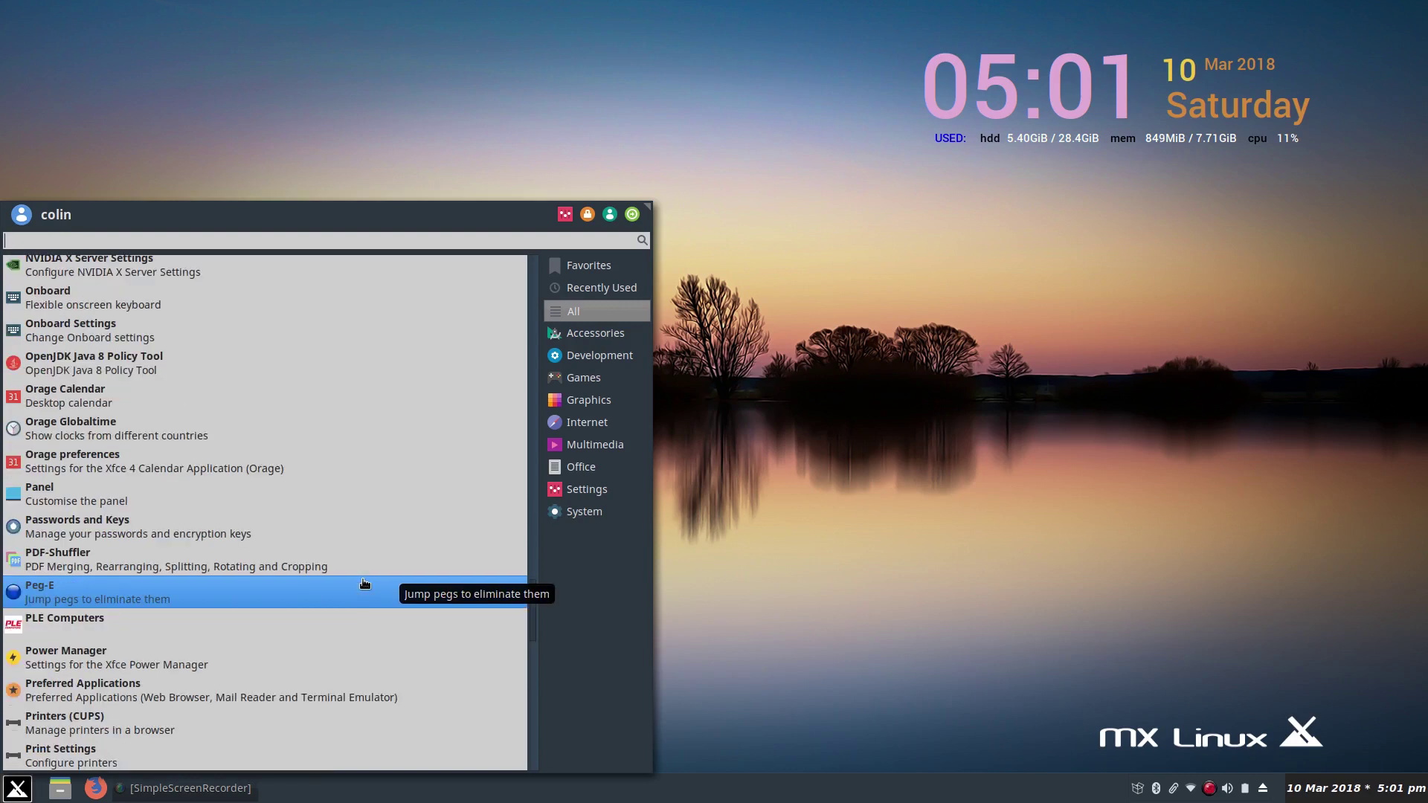
scroll(365, 584, "up", 1)
scroll(364, 583, "up", 1)
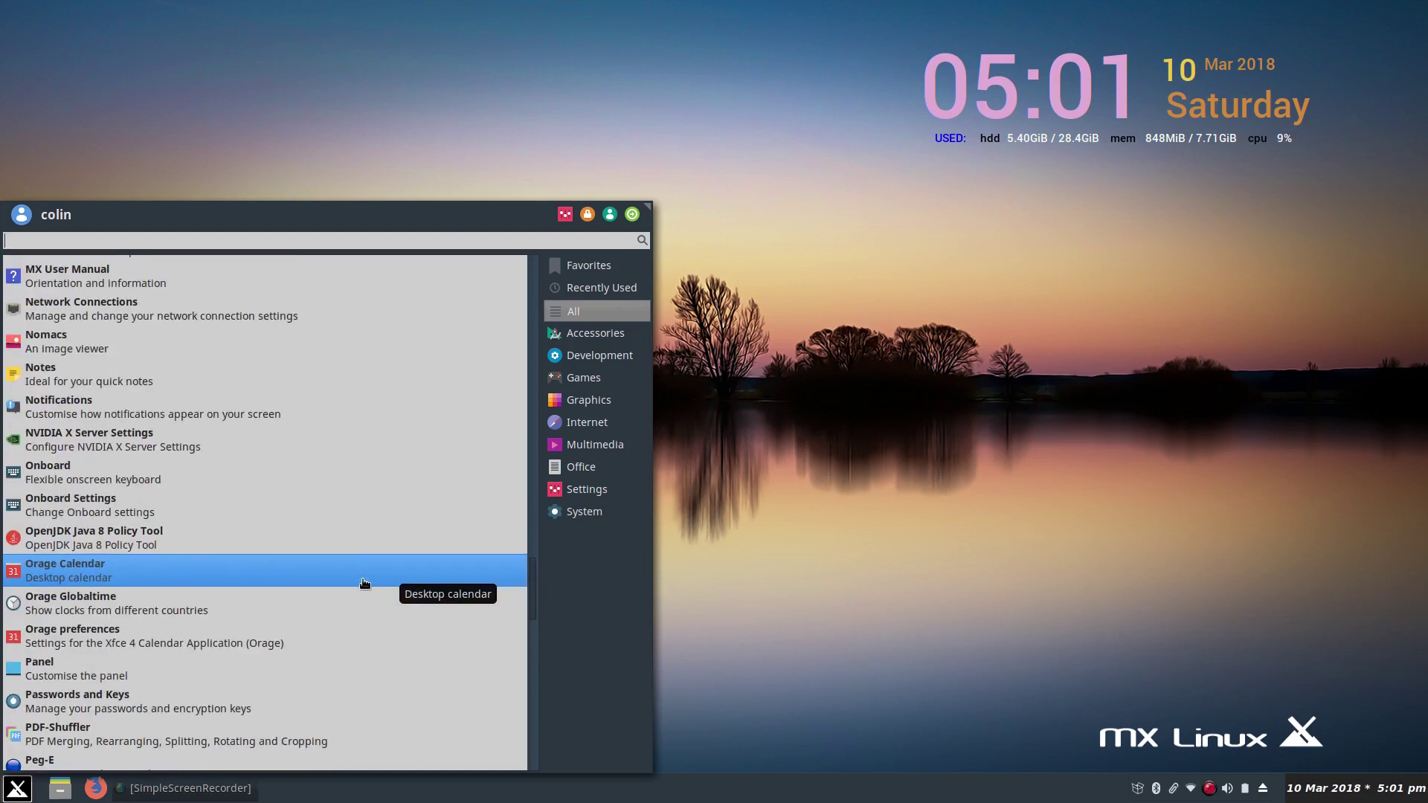
scroll(364, 583, "up", 3)
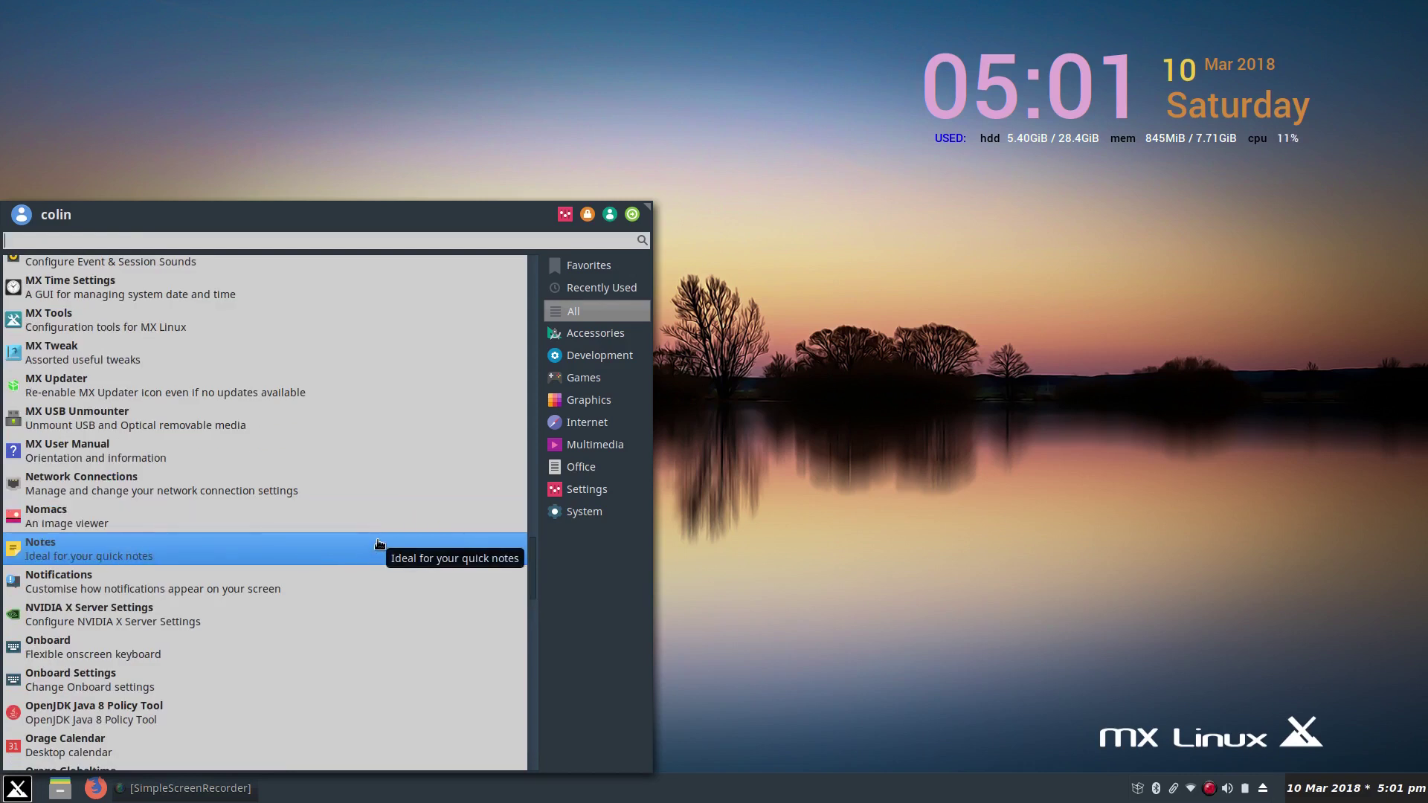
scroll(379, 544, "up", 1)
scroll(379, 543, "up", 1)
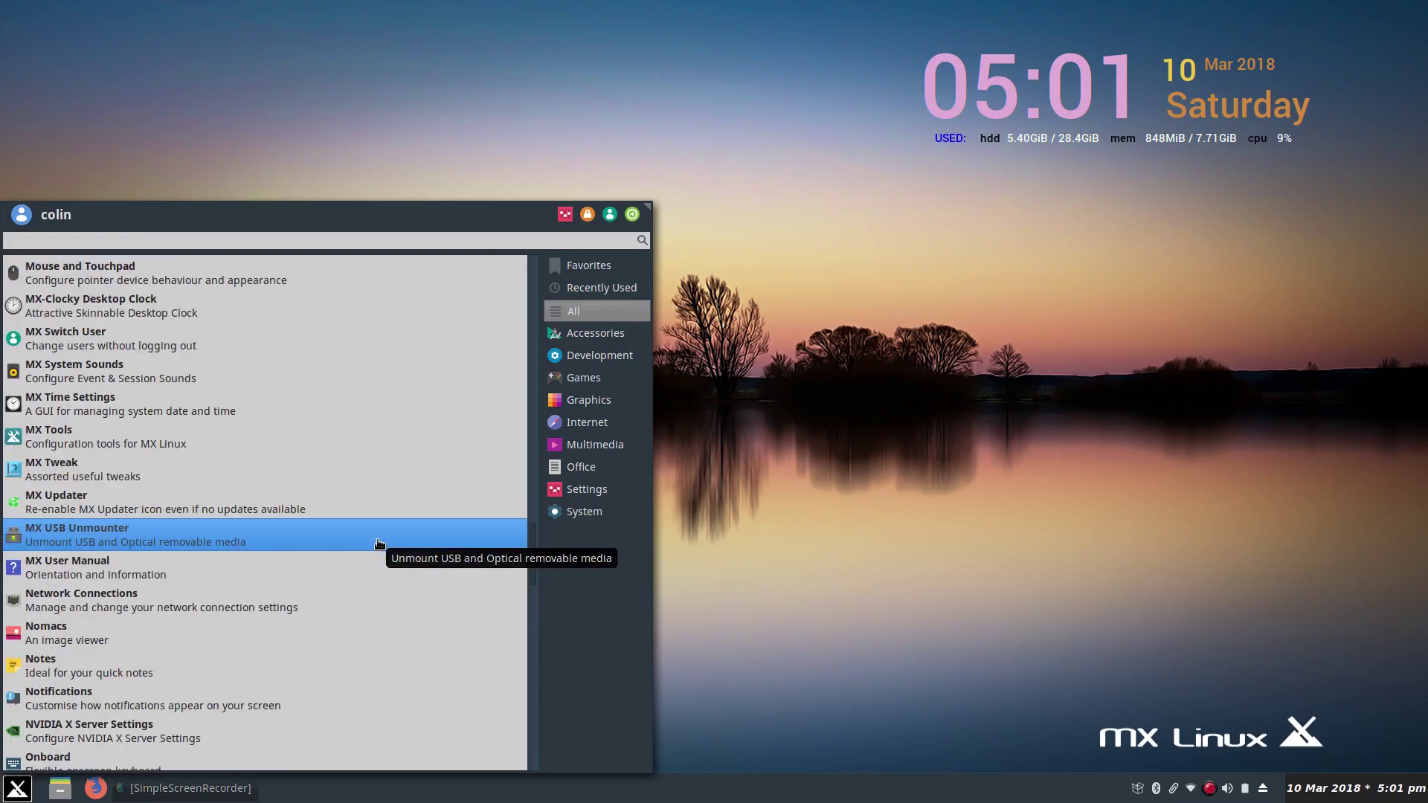
scroll(379, 544, "up", 3)
scroll(379, 544, "up", 1)
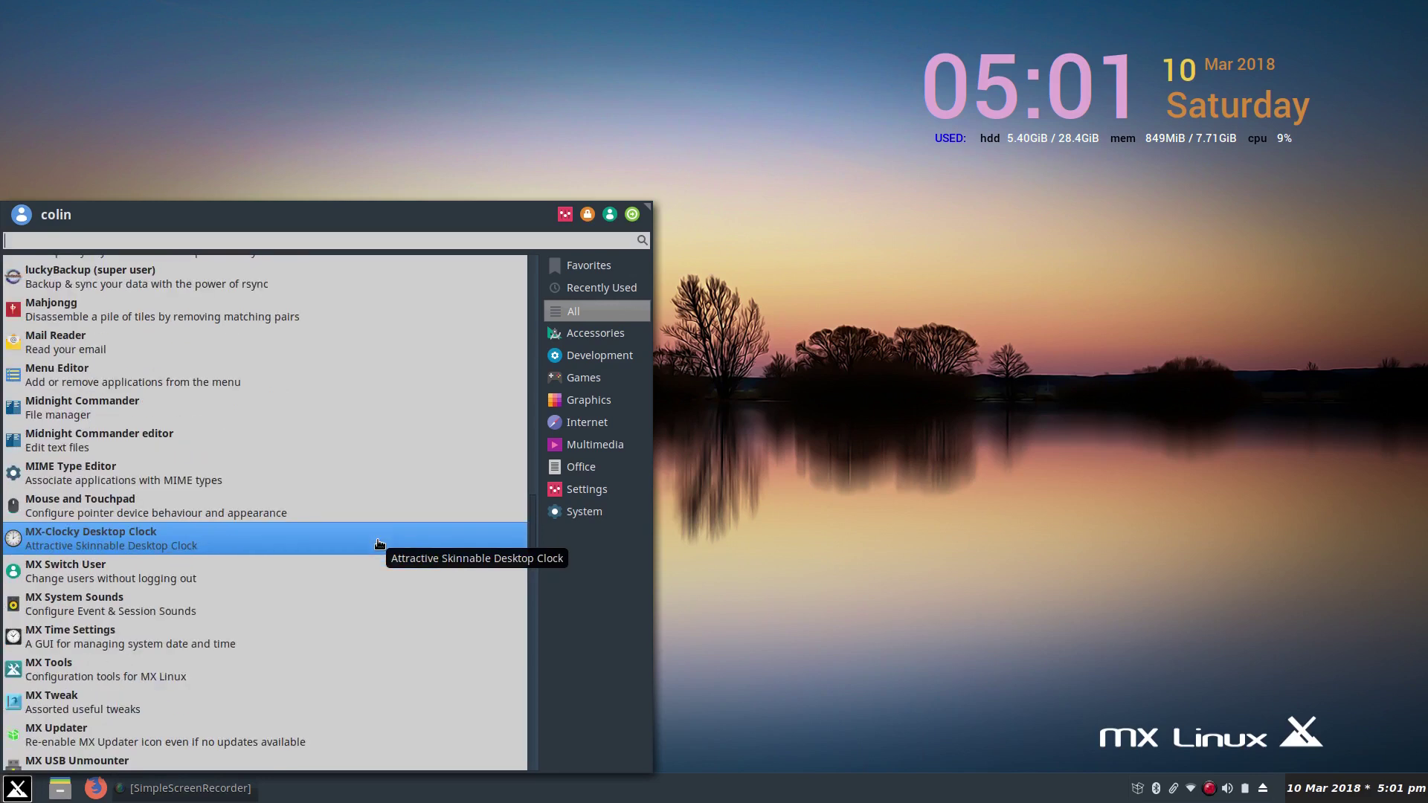
scroll(379, 543, "up", 1)
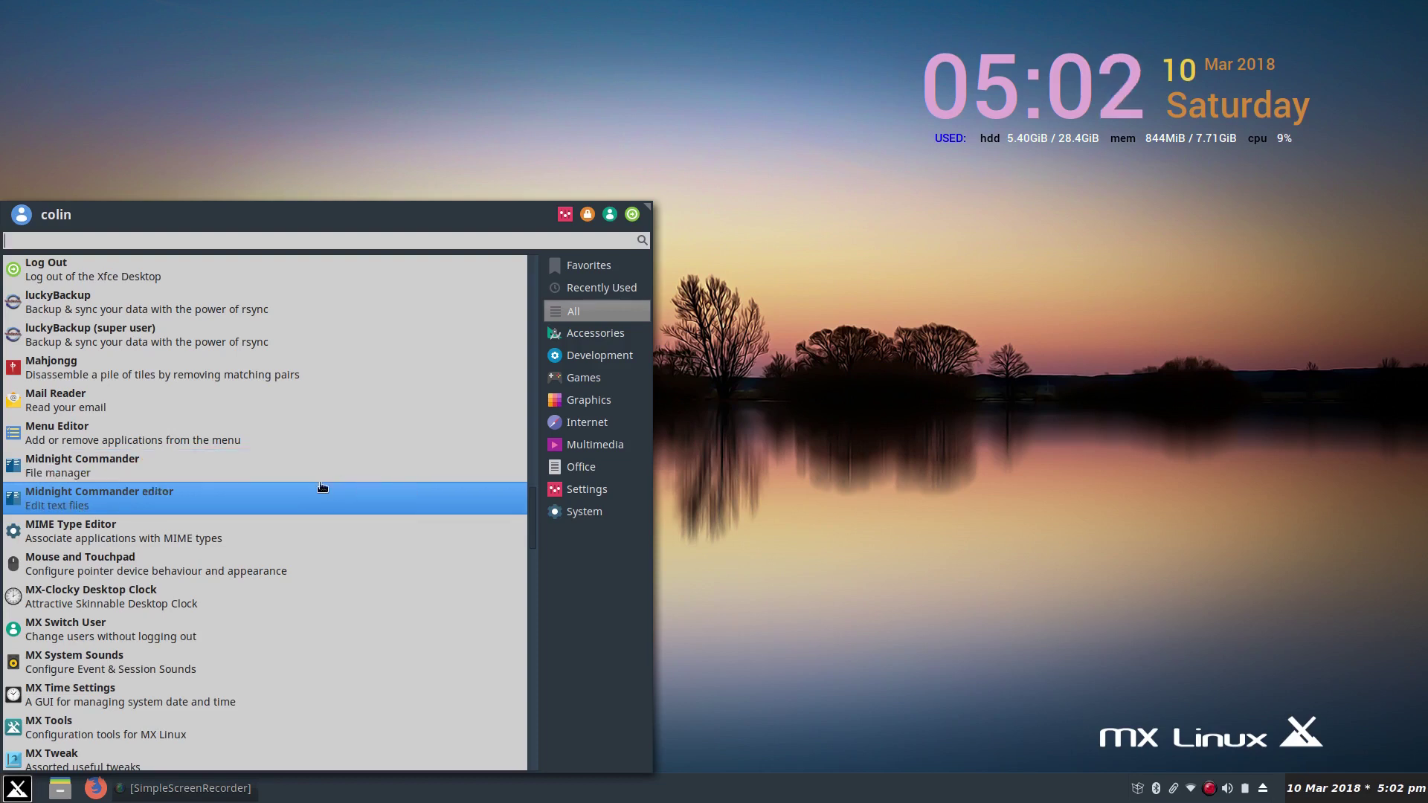
scroll(334, 474, "up", 1)
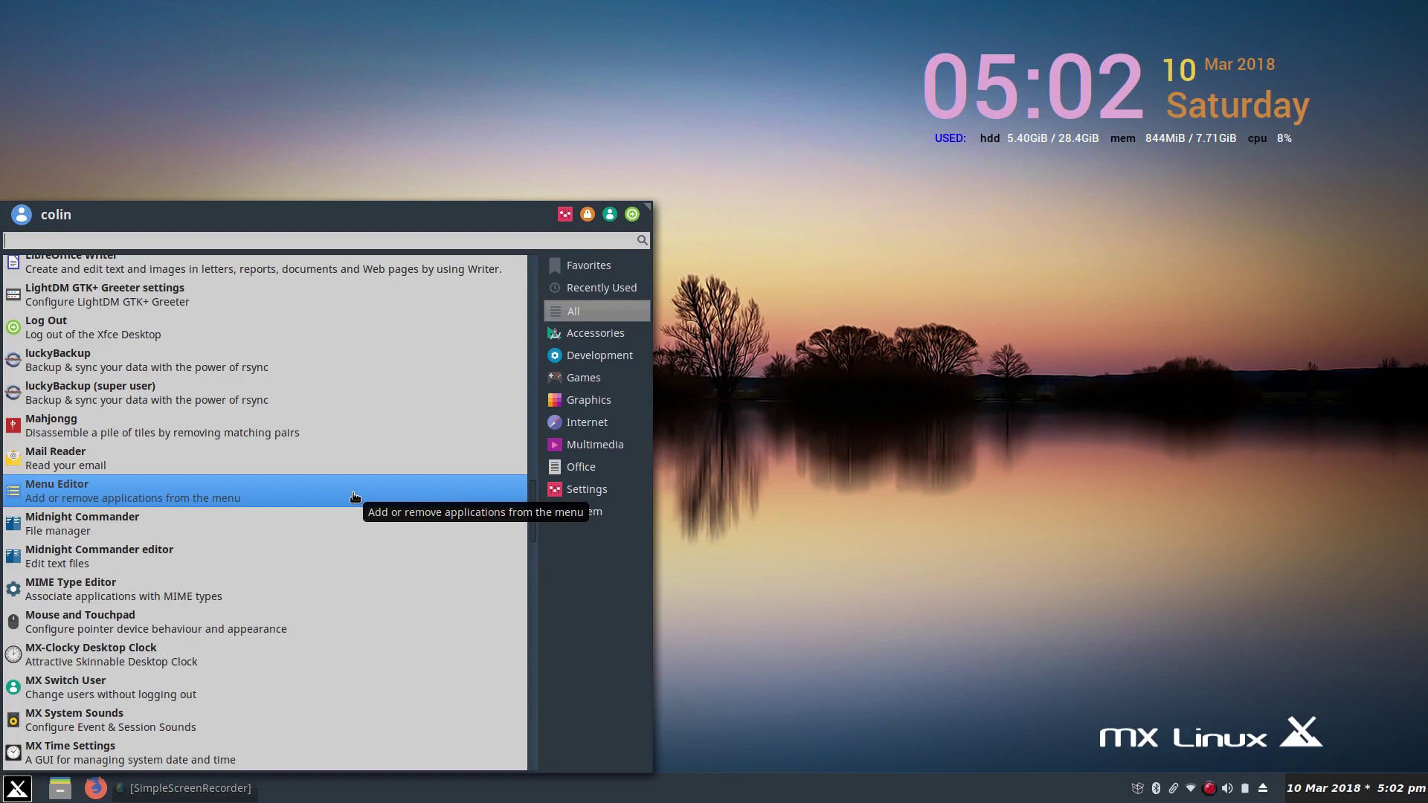
scroll(377, 497, "up", 1)
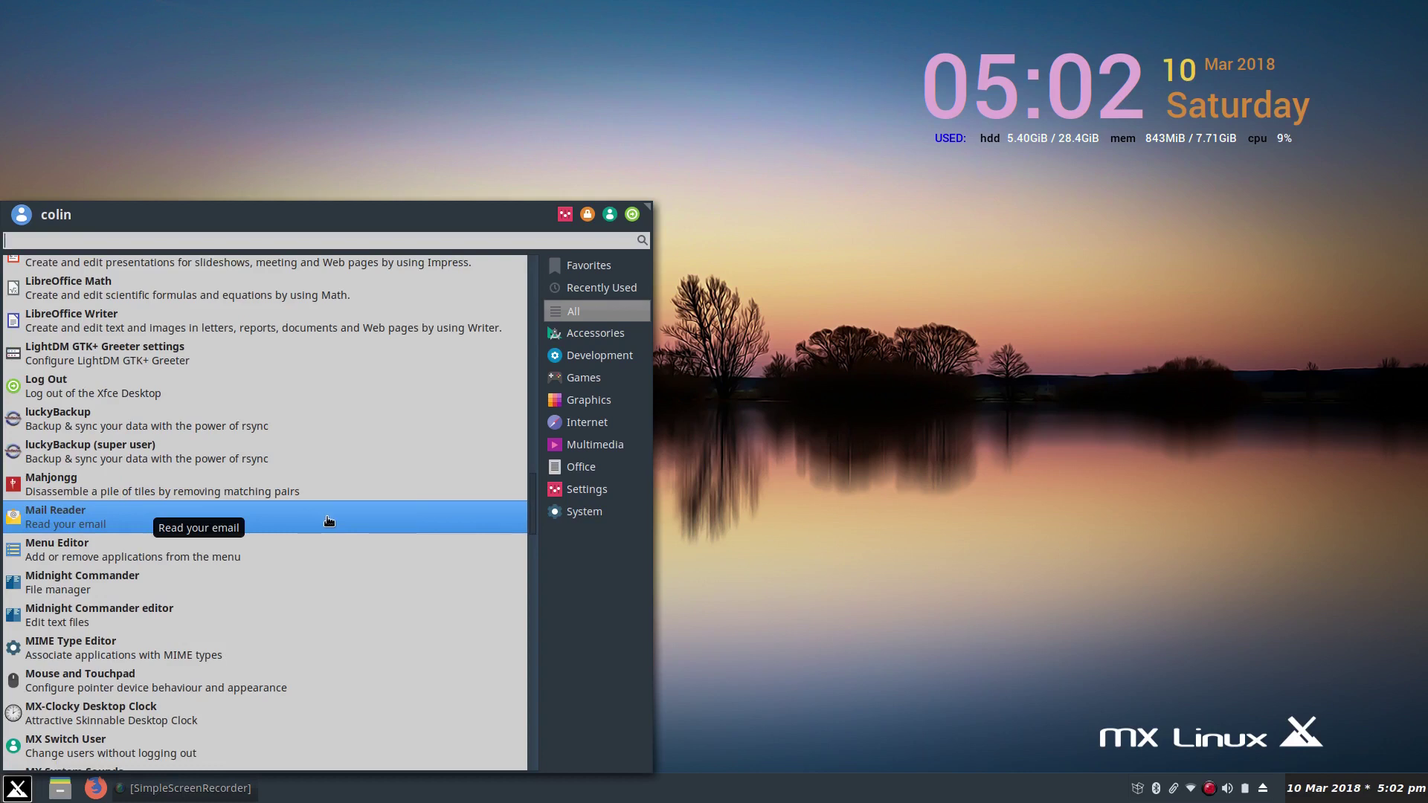
scroll(329, 520, "up", 1)
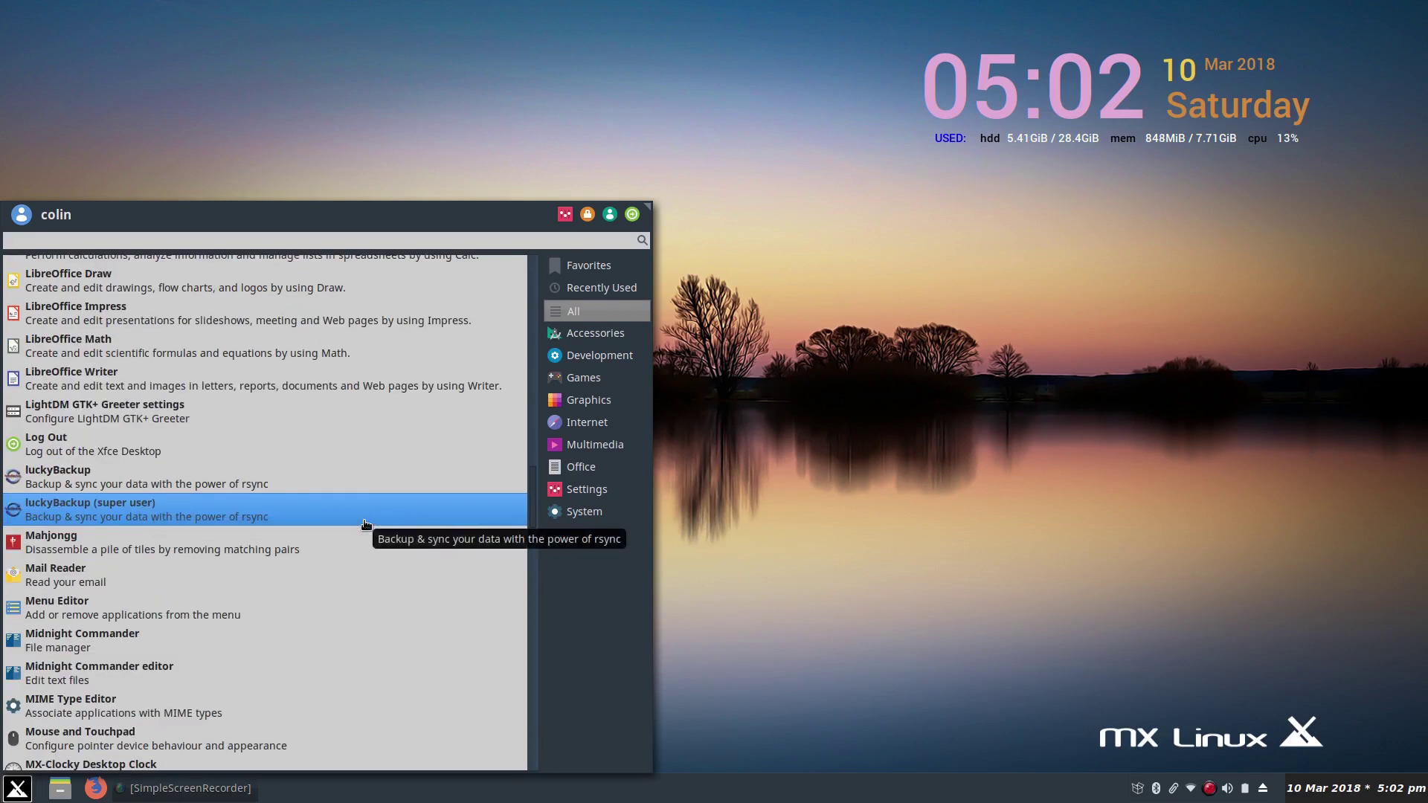
scroll(376, 523, "up", 1)
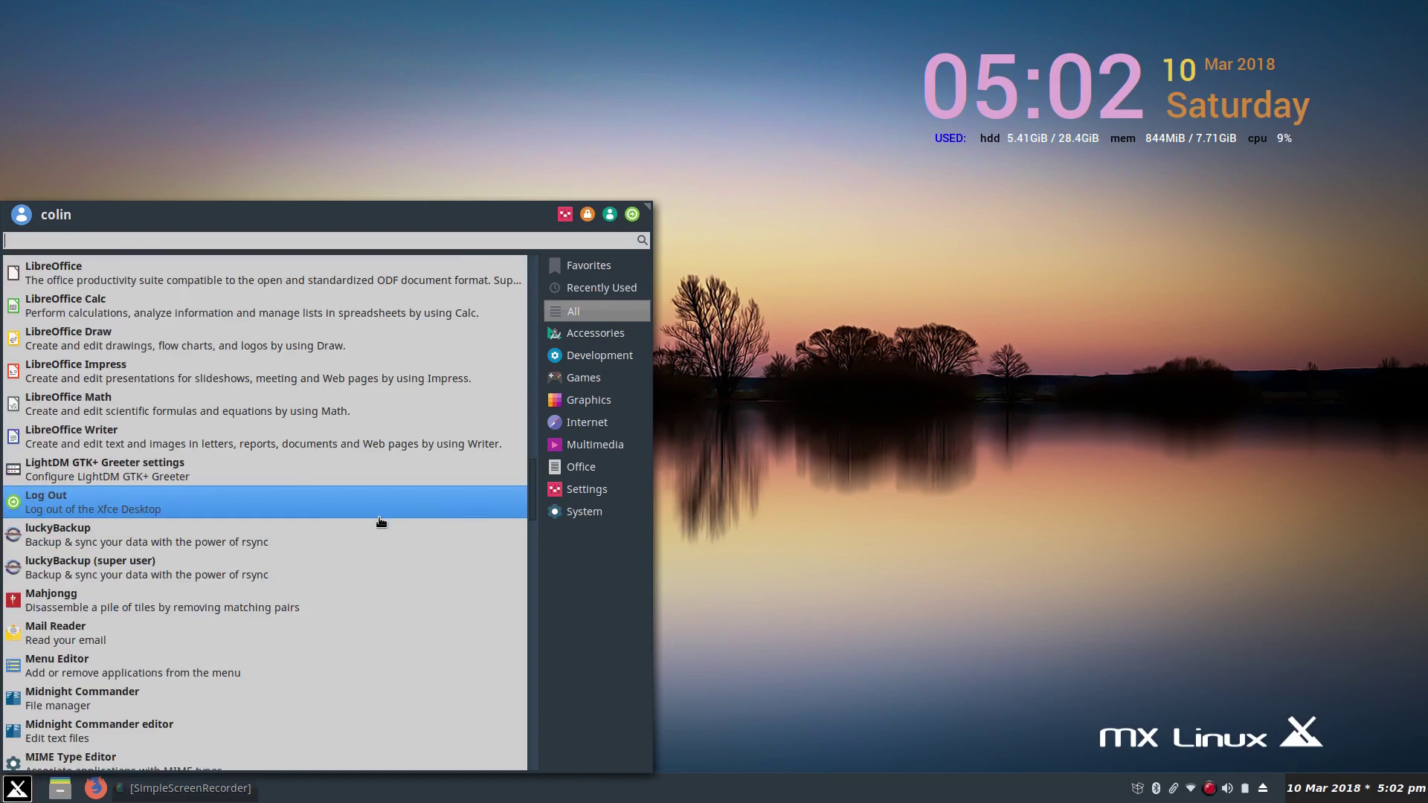
scroll(381, 523, "up", 1)
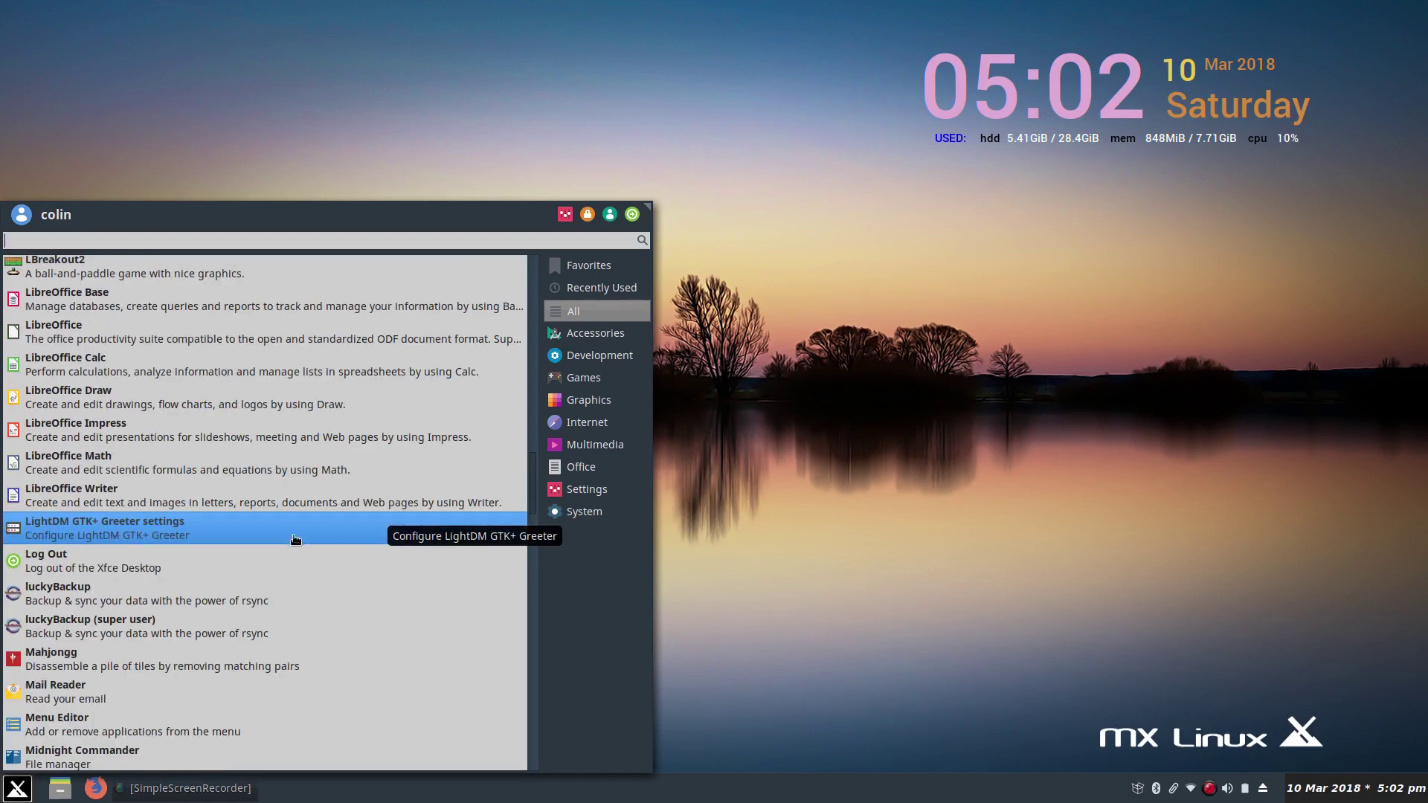
scroll(331, 532, "up", 1)
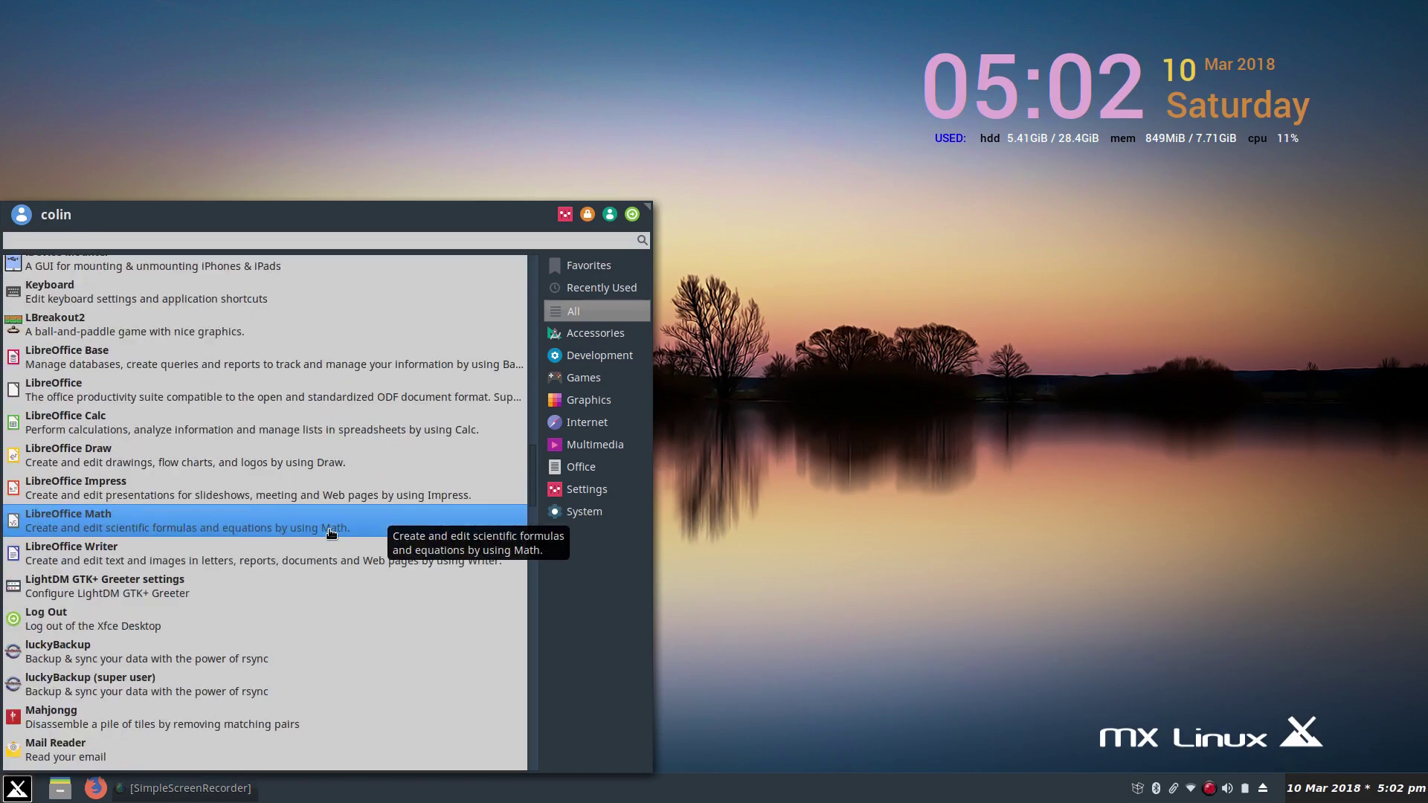
scroll(331, 533, "up", 2)
scroll(331, 532, "up", 2)
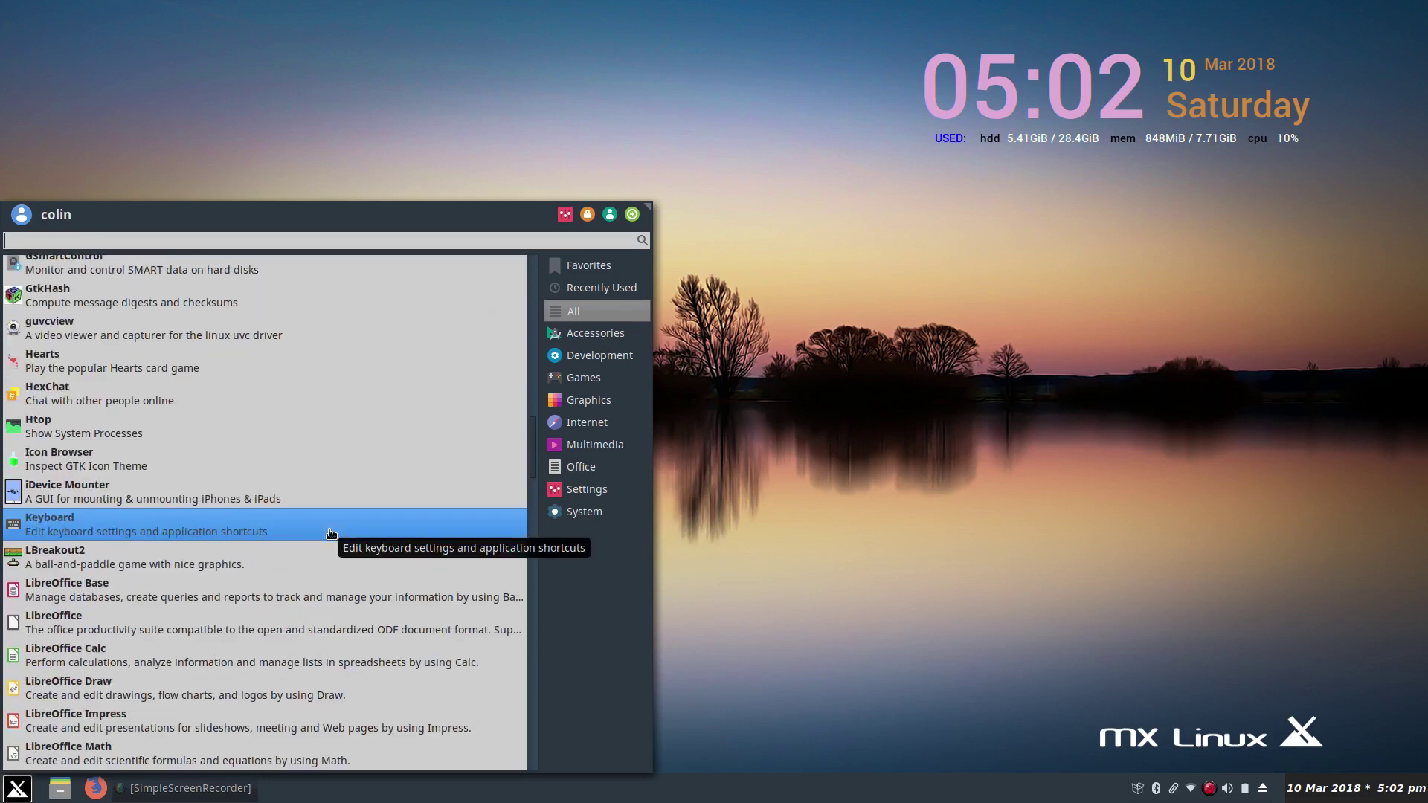
scroll(331, 532, "up", 1)
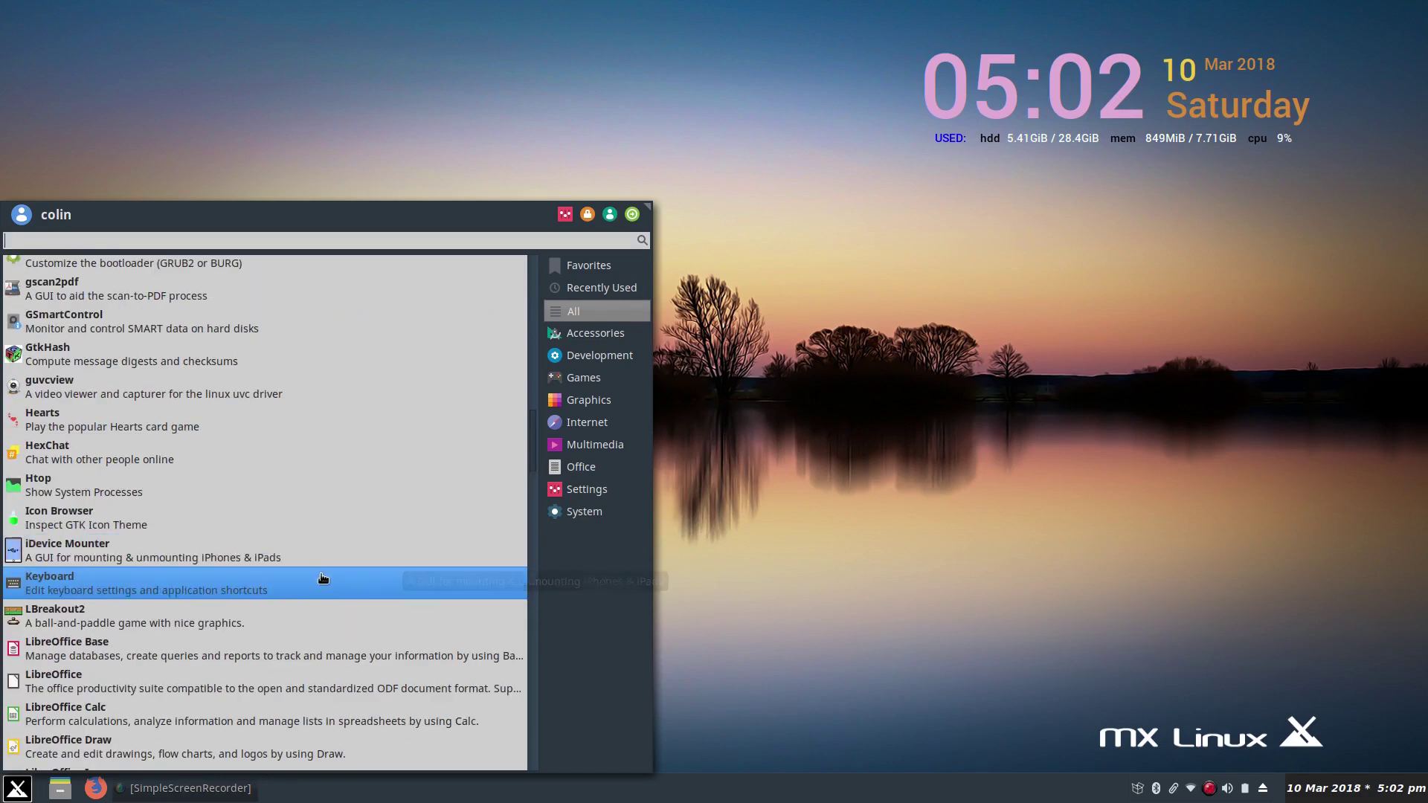
scroll(410, 547, "up", 1)
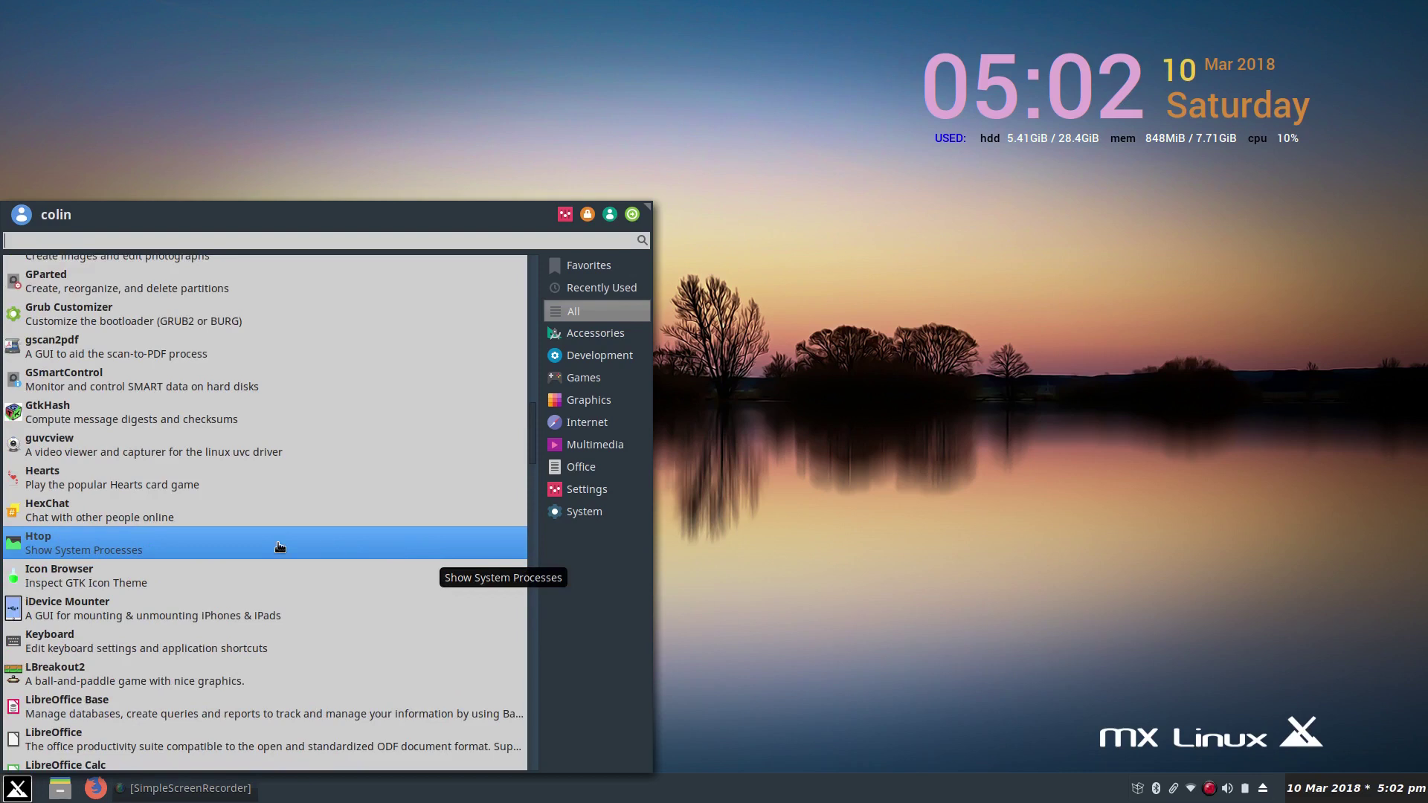
scroll(346, 548, "up", 1)
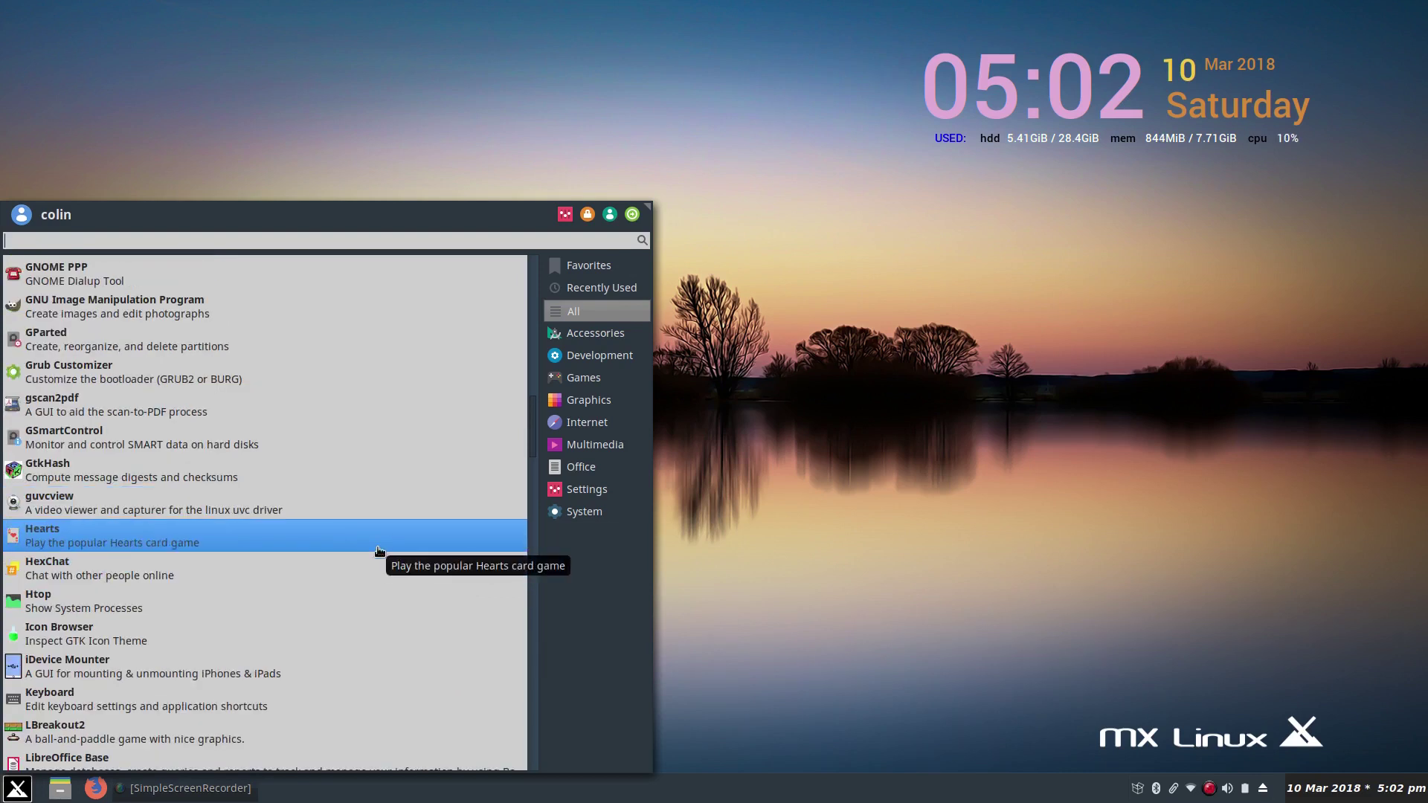
scroll(375, 515, "up", 2)
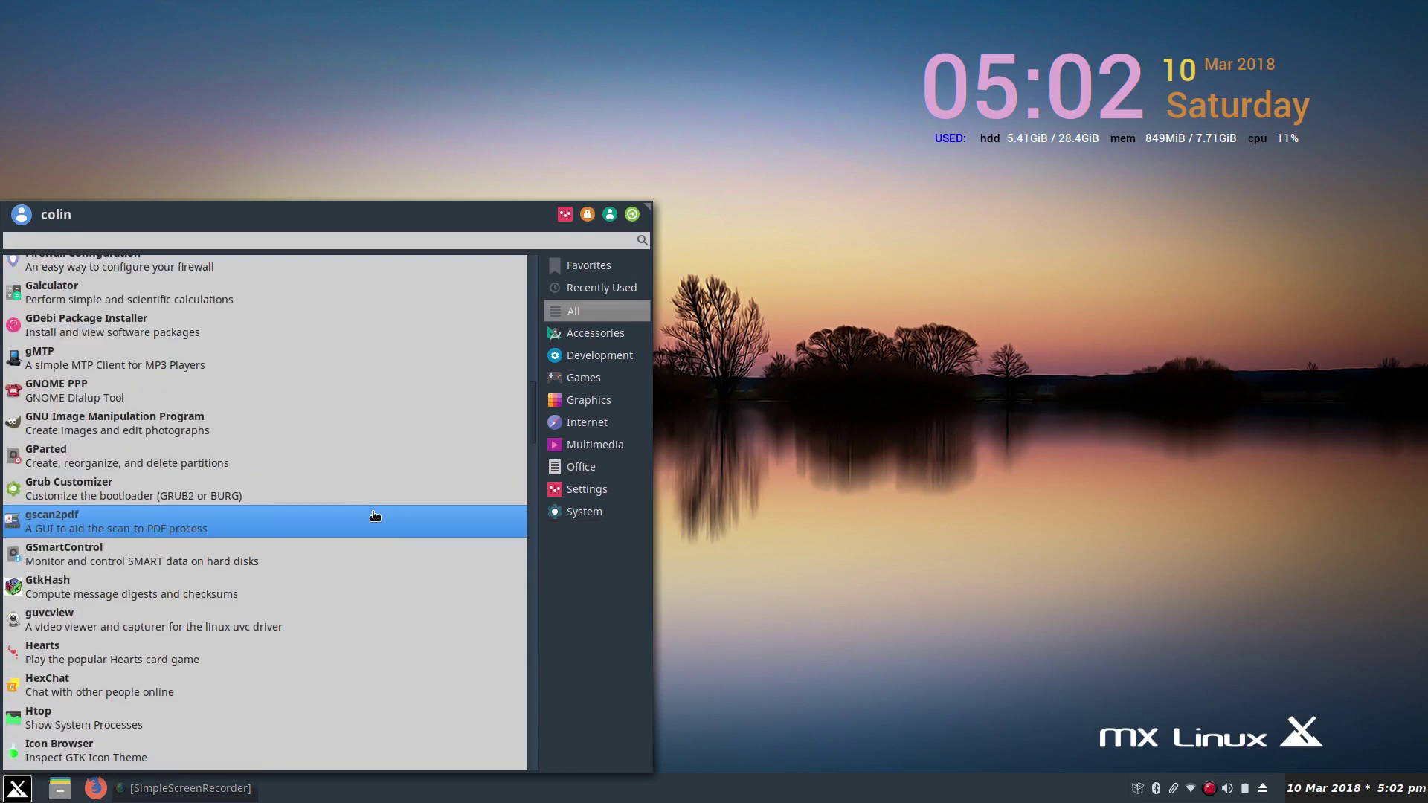
scroll(375, 516, "up", 1)
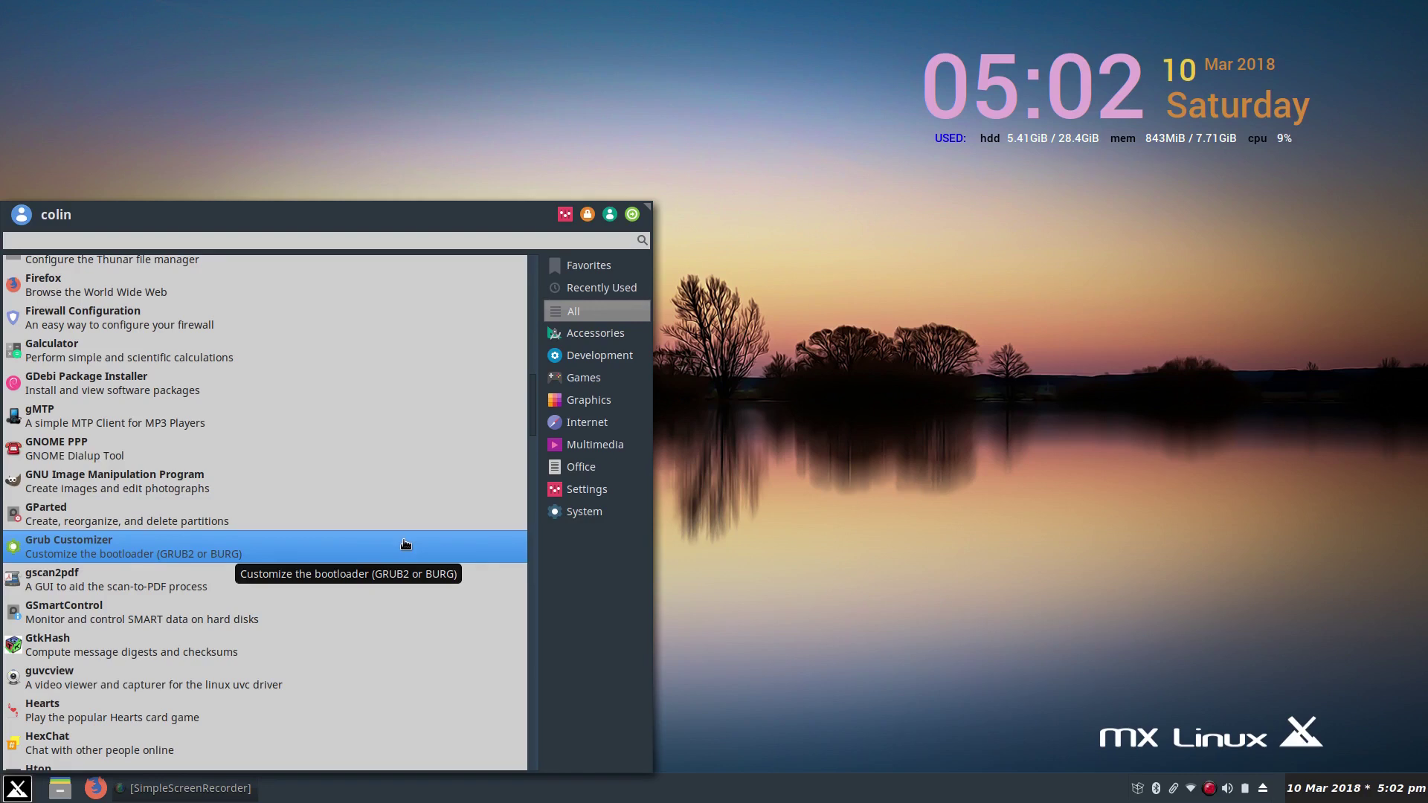
Scroll the Whisker menu's All applications list back up to About Me and Accessibility.
scroll(303, 548, "up", 1)
scroll(301, 549, "up", 1)
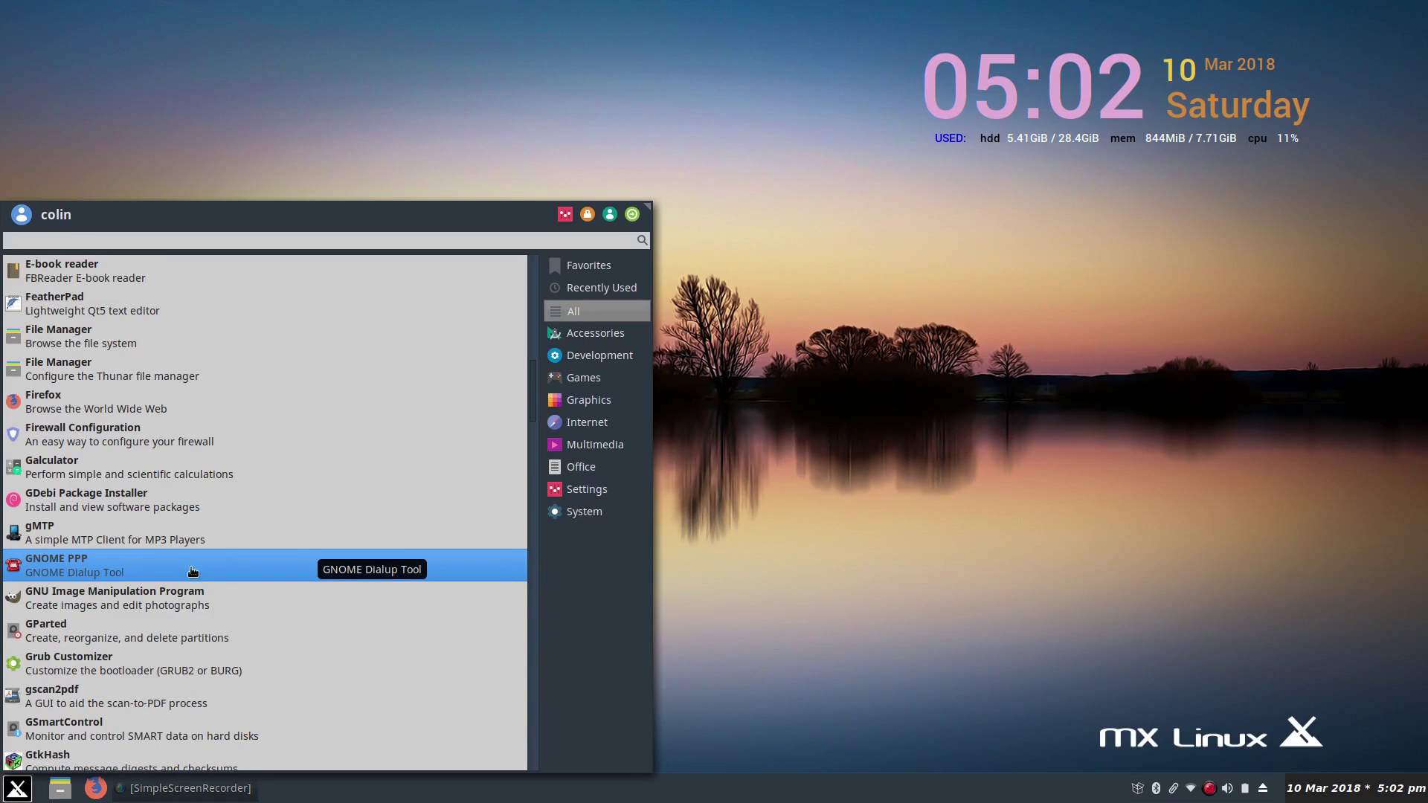
scroll(247, 561, "up", 1)
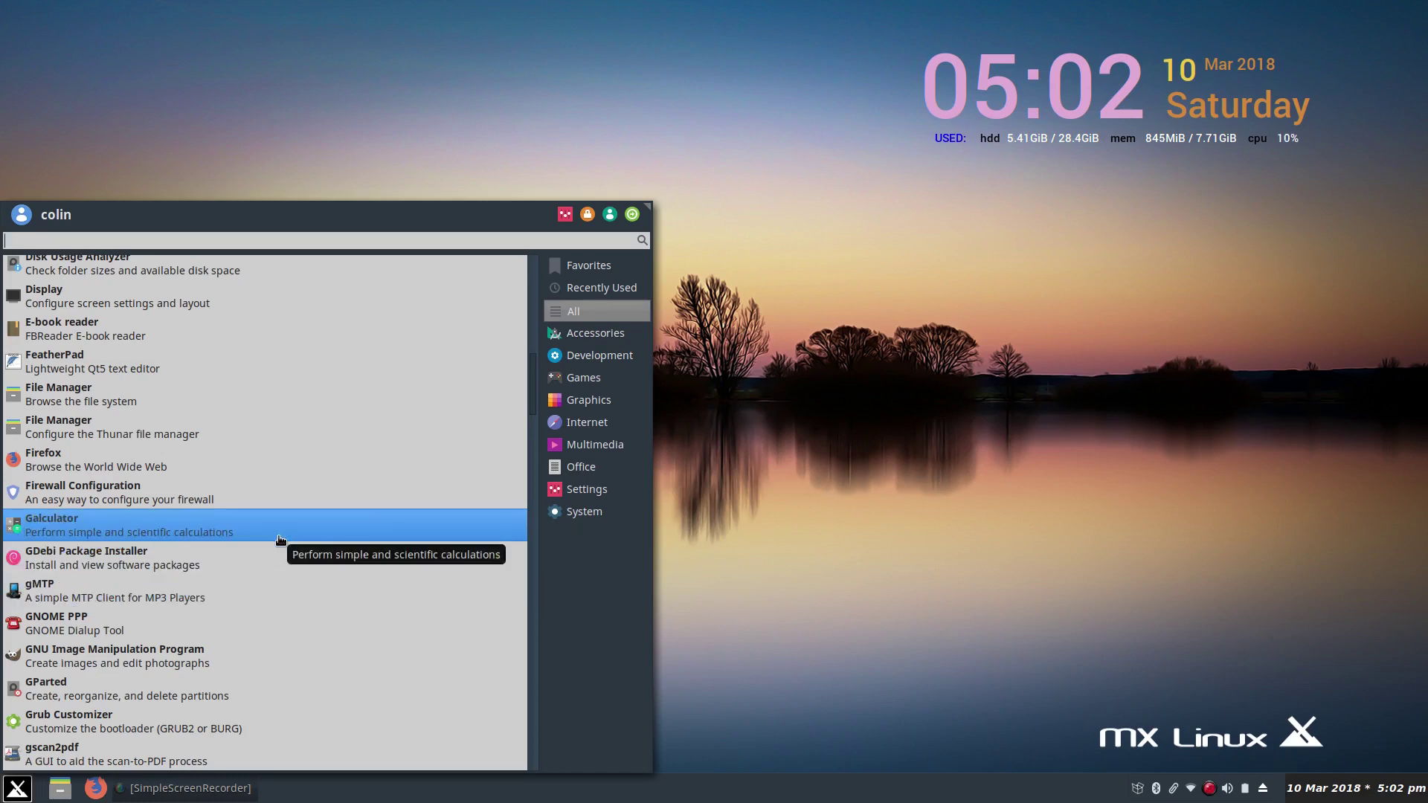
scroll(280, 539, "up", 7)
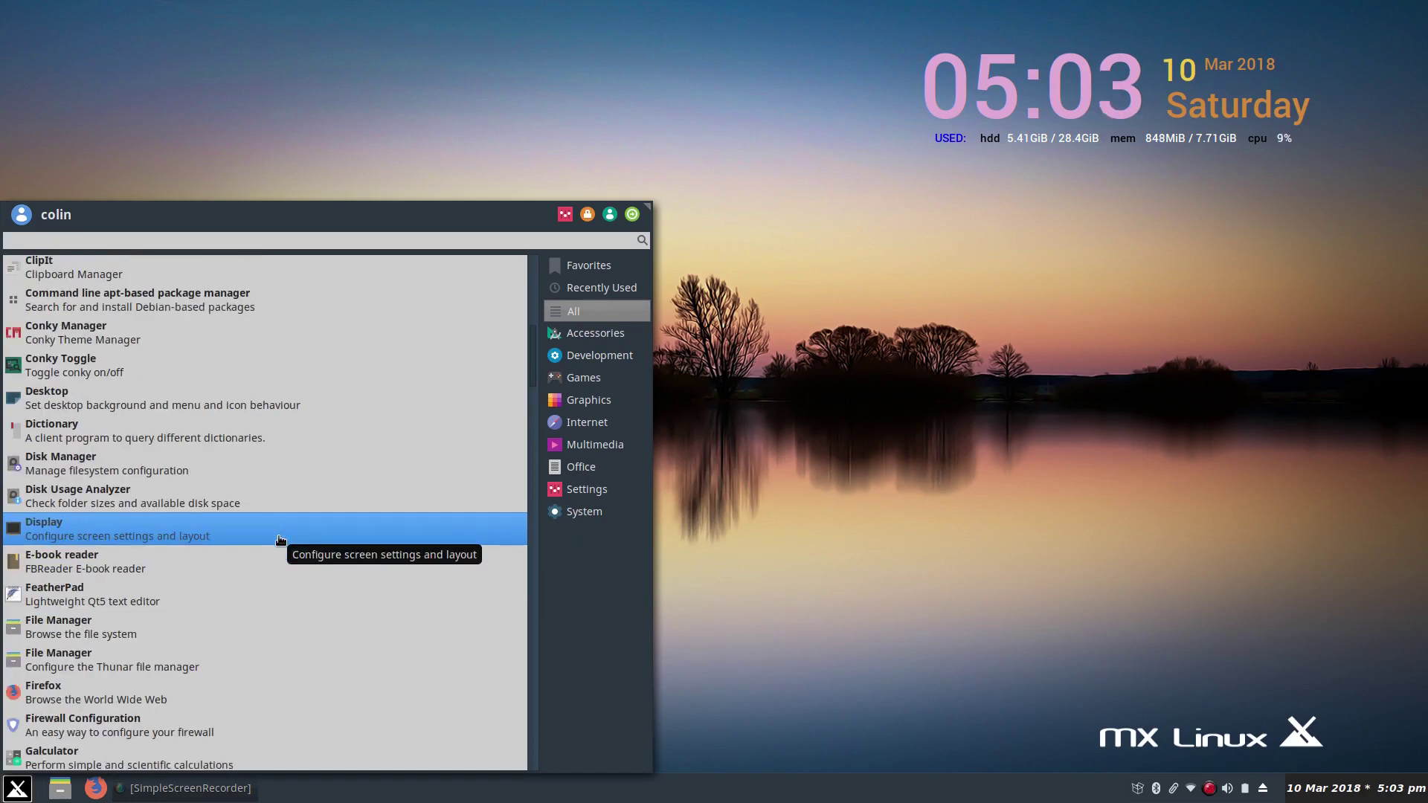
scroll(344, 451, "up", 2)
scroll(344, 452, "up", 2)
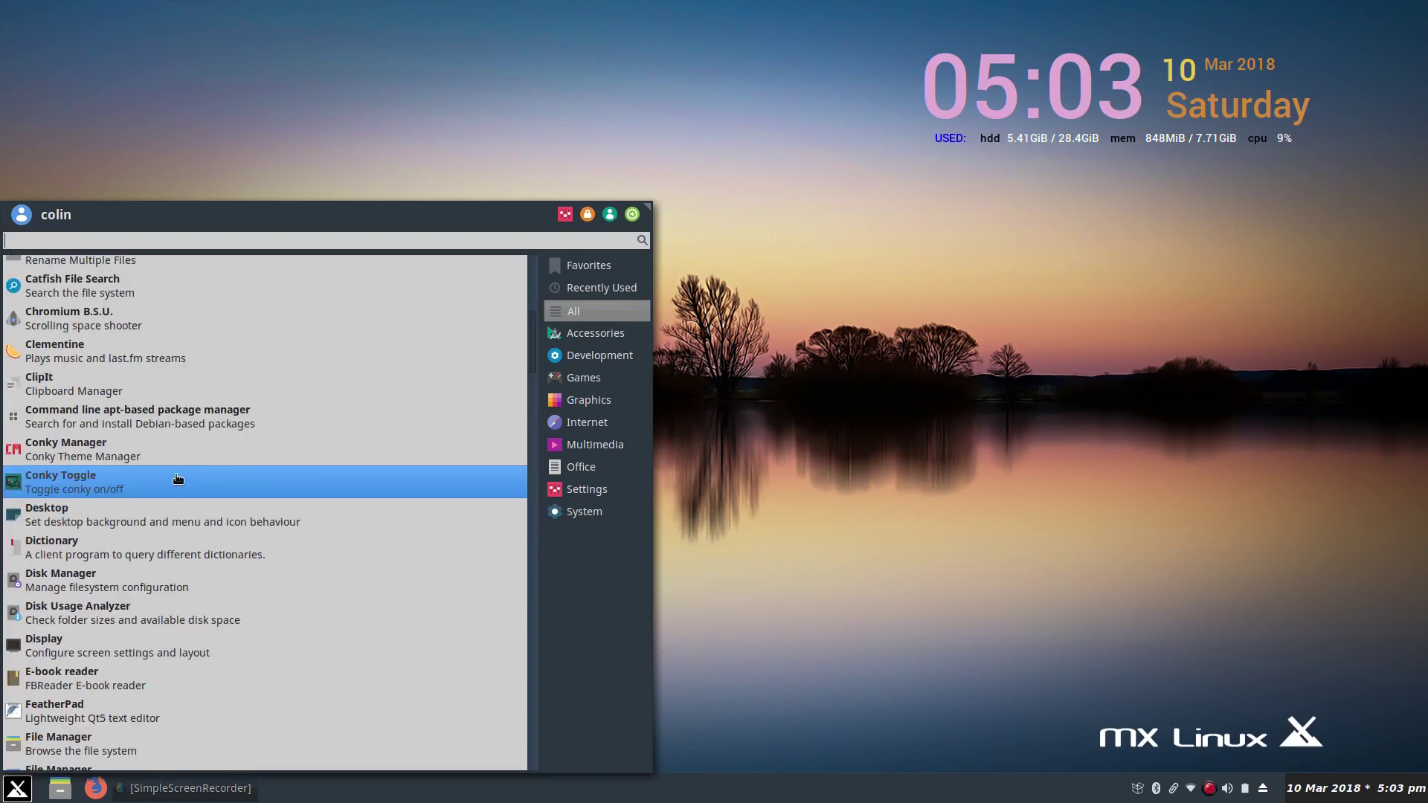
scroll(290, 482, "up", 2)
scroll(289, 482, "up", 2)
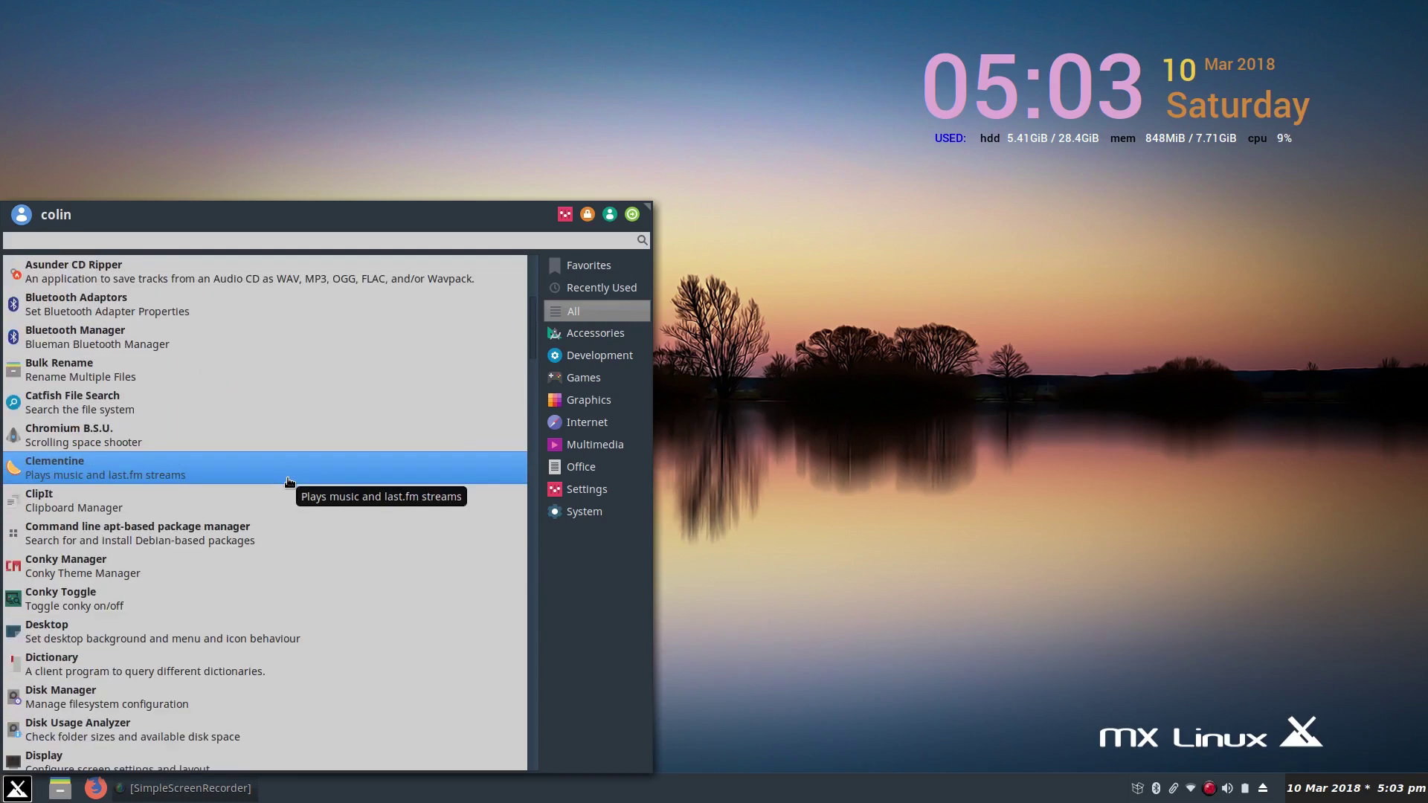
scroll(297, 460, "up", 2)
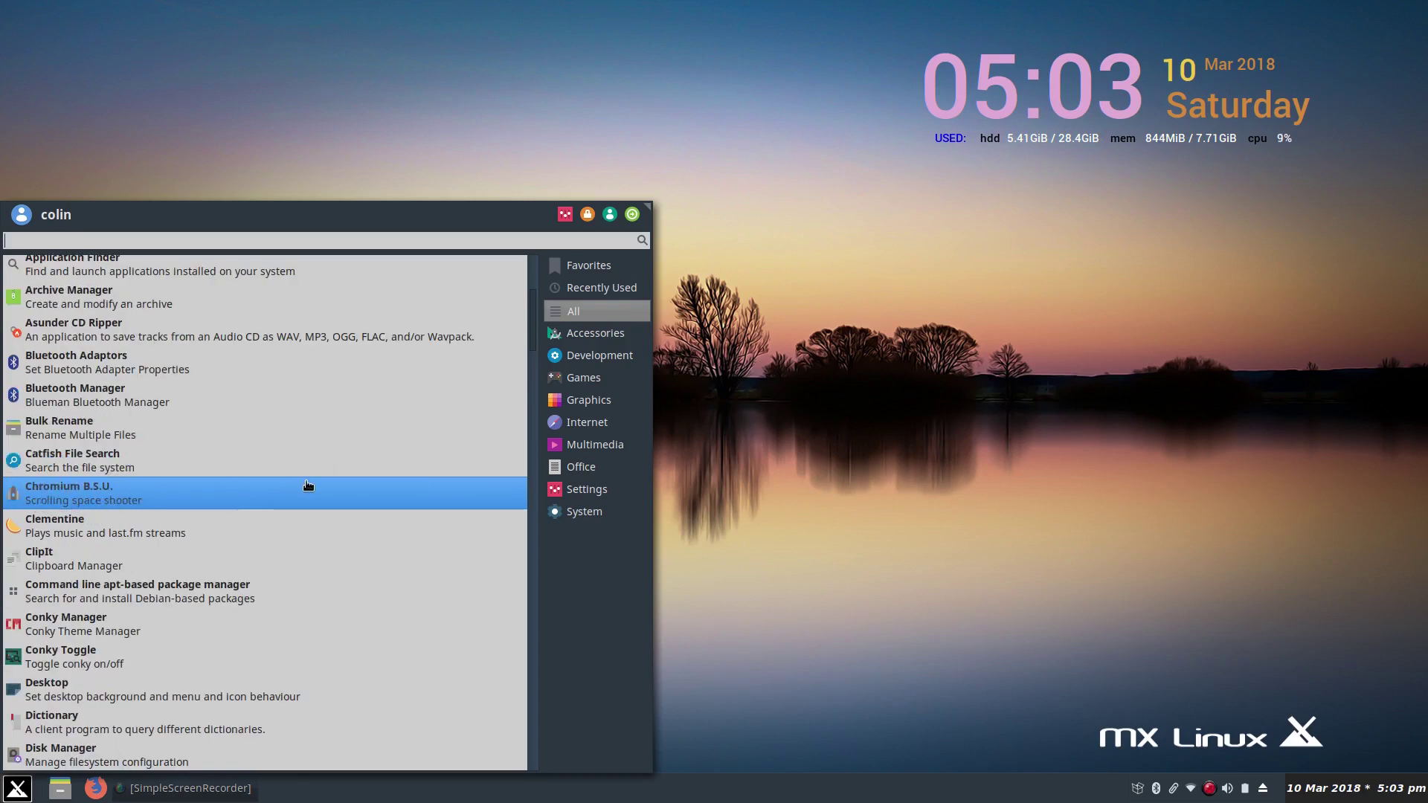
scroll(336, 488, "up", 4)
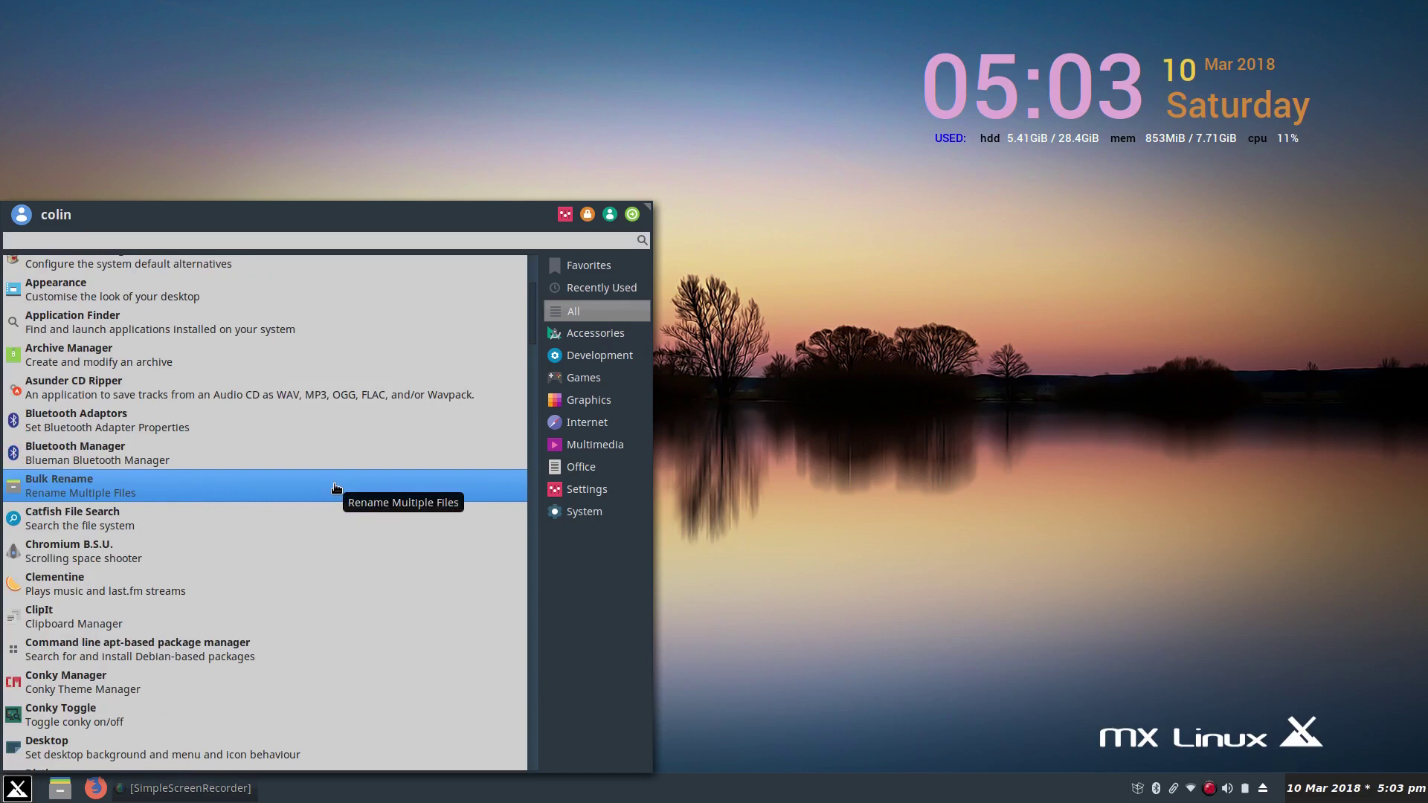
scroll(336, 488, "up", 2)
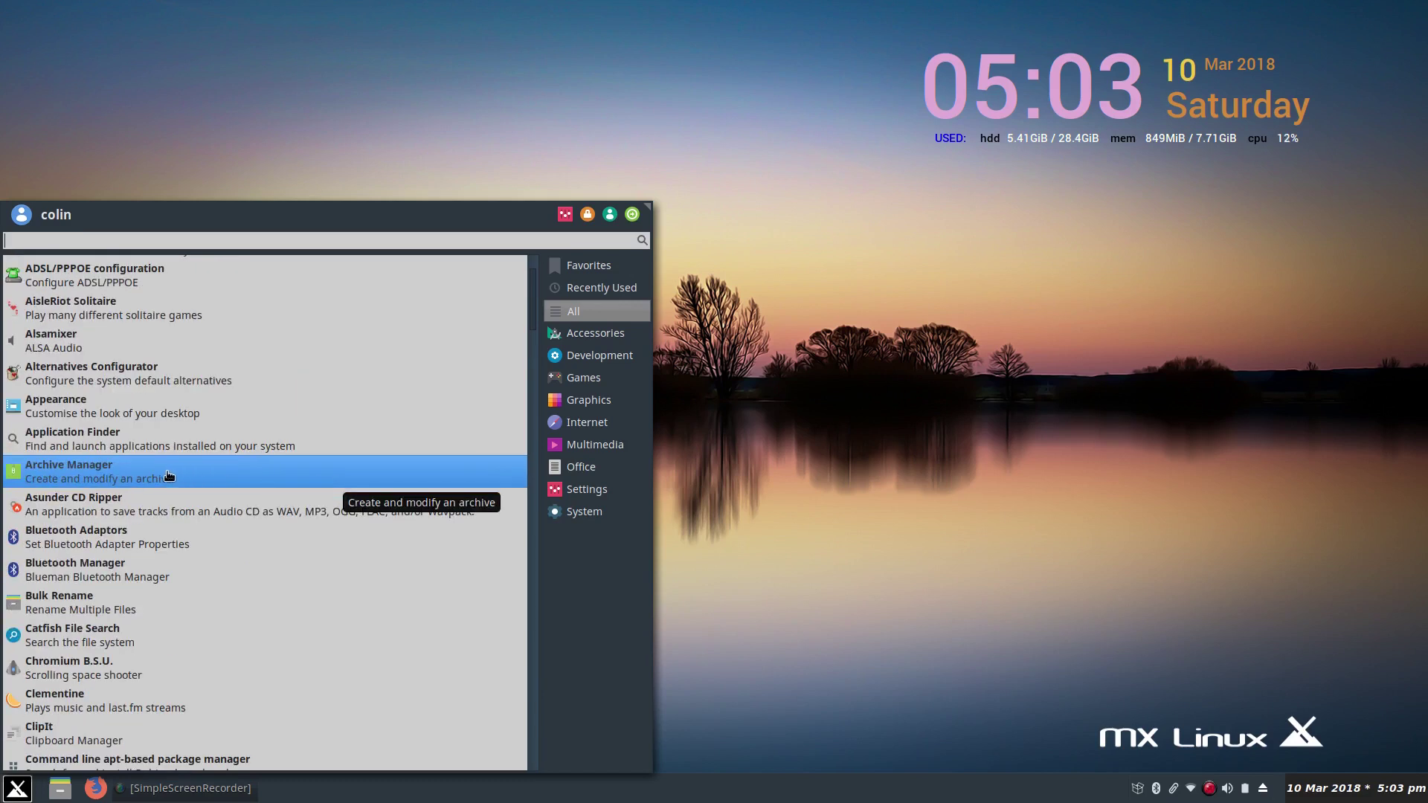
scroll(190, 464, "up", 2)
scroll(191, 465, "up", 1)
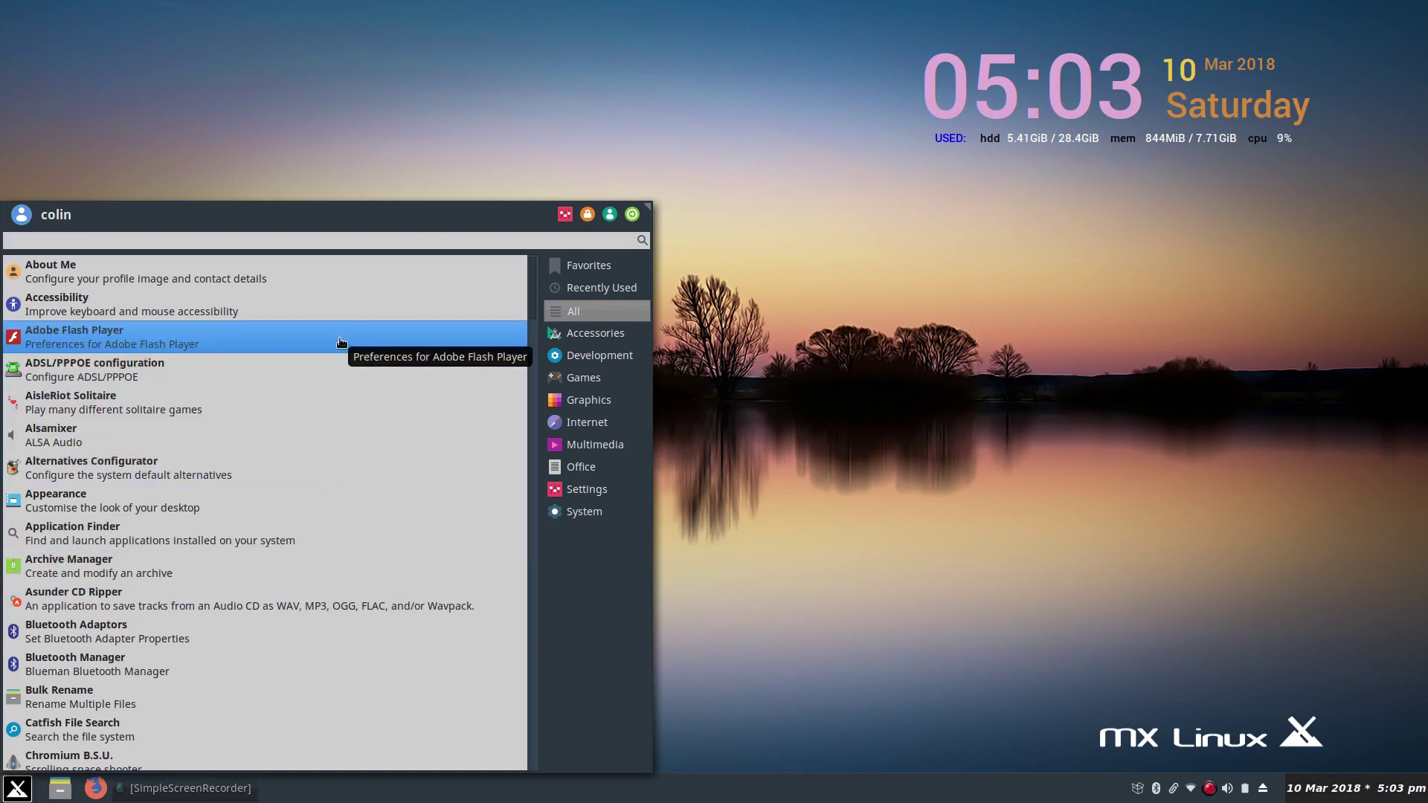
Start MX Tools from the Whisker menu and open MX Tweak on its panel settings.
left_click(16, 788)
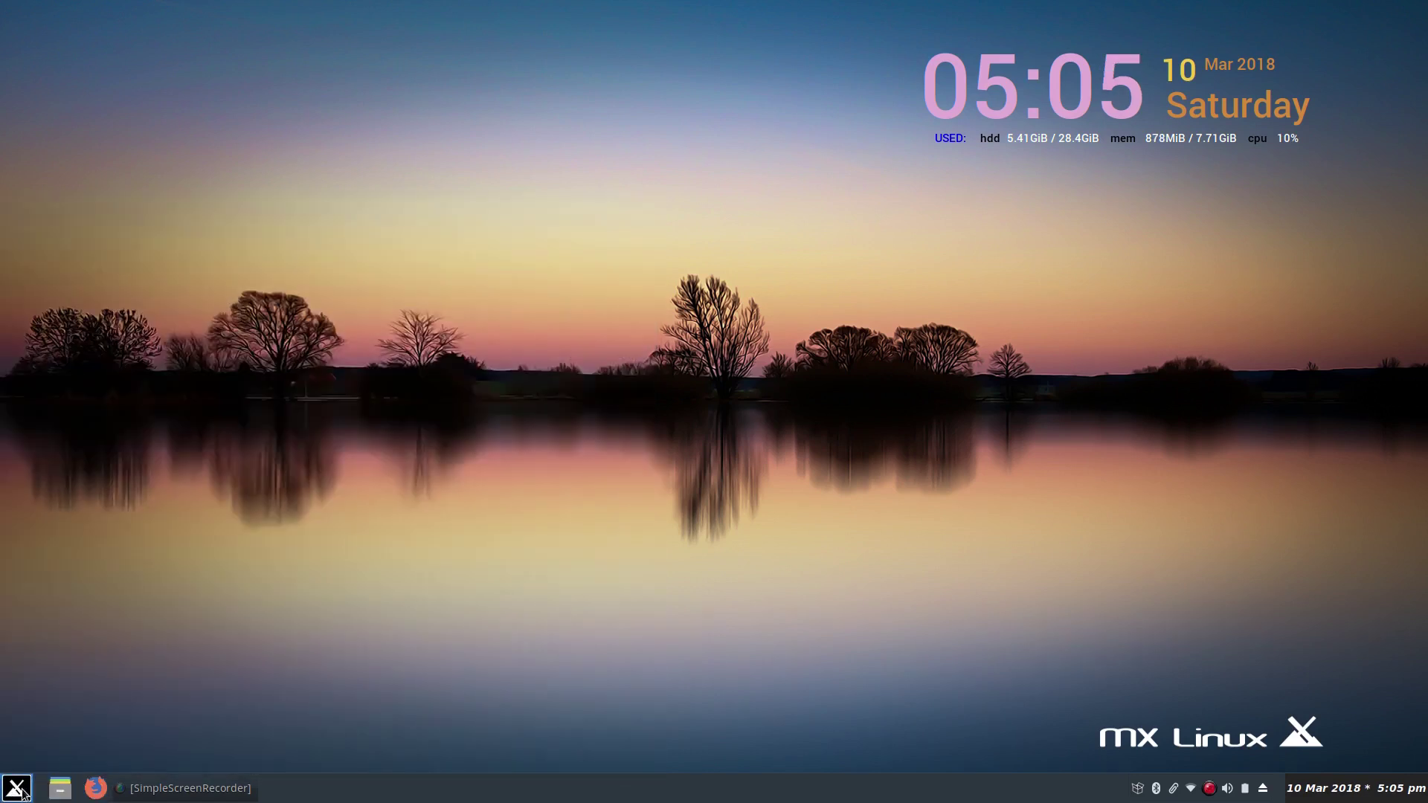
left_click(17, 788)
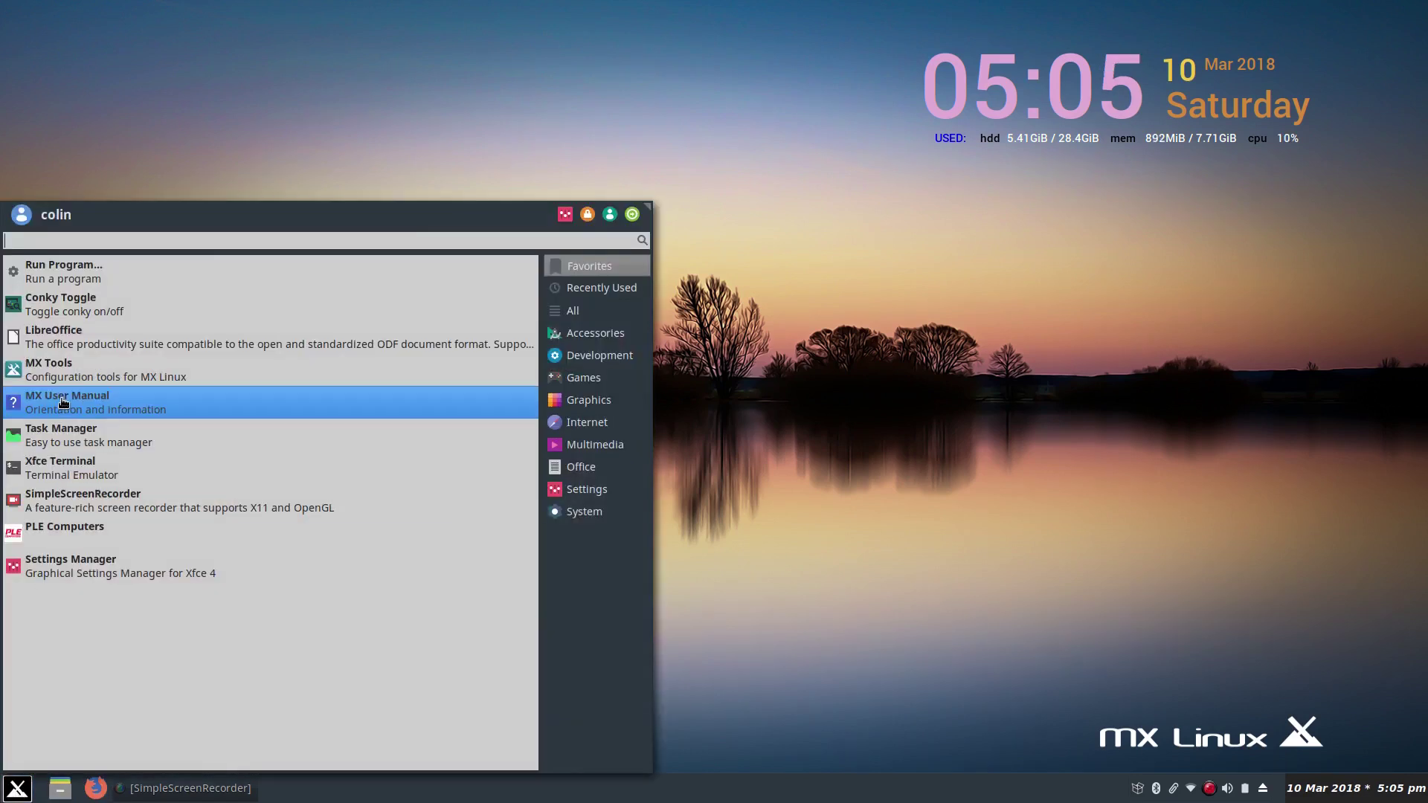
left_click(64, 370)
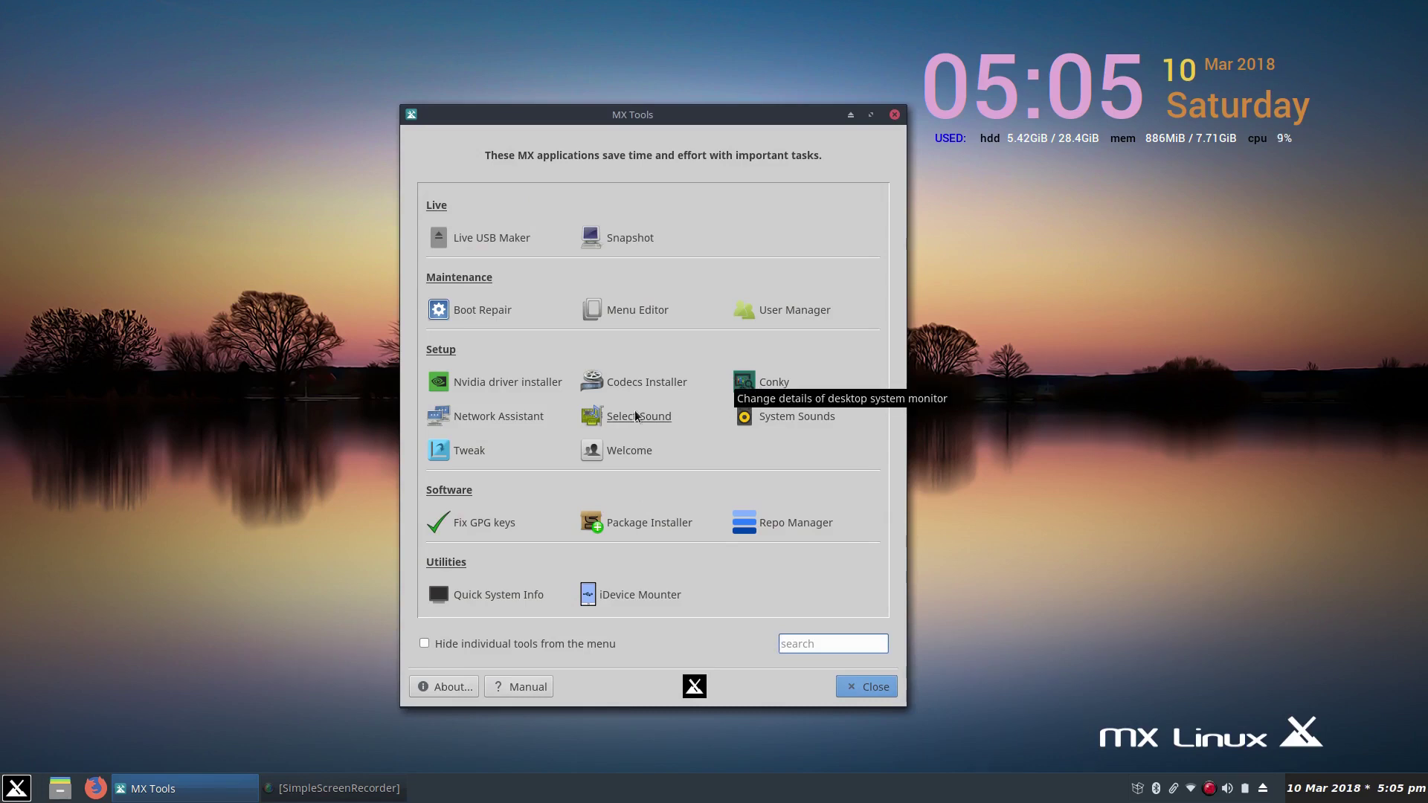
left_click(467, 452)
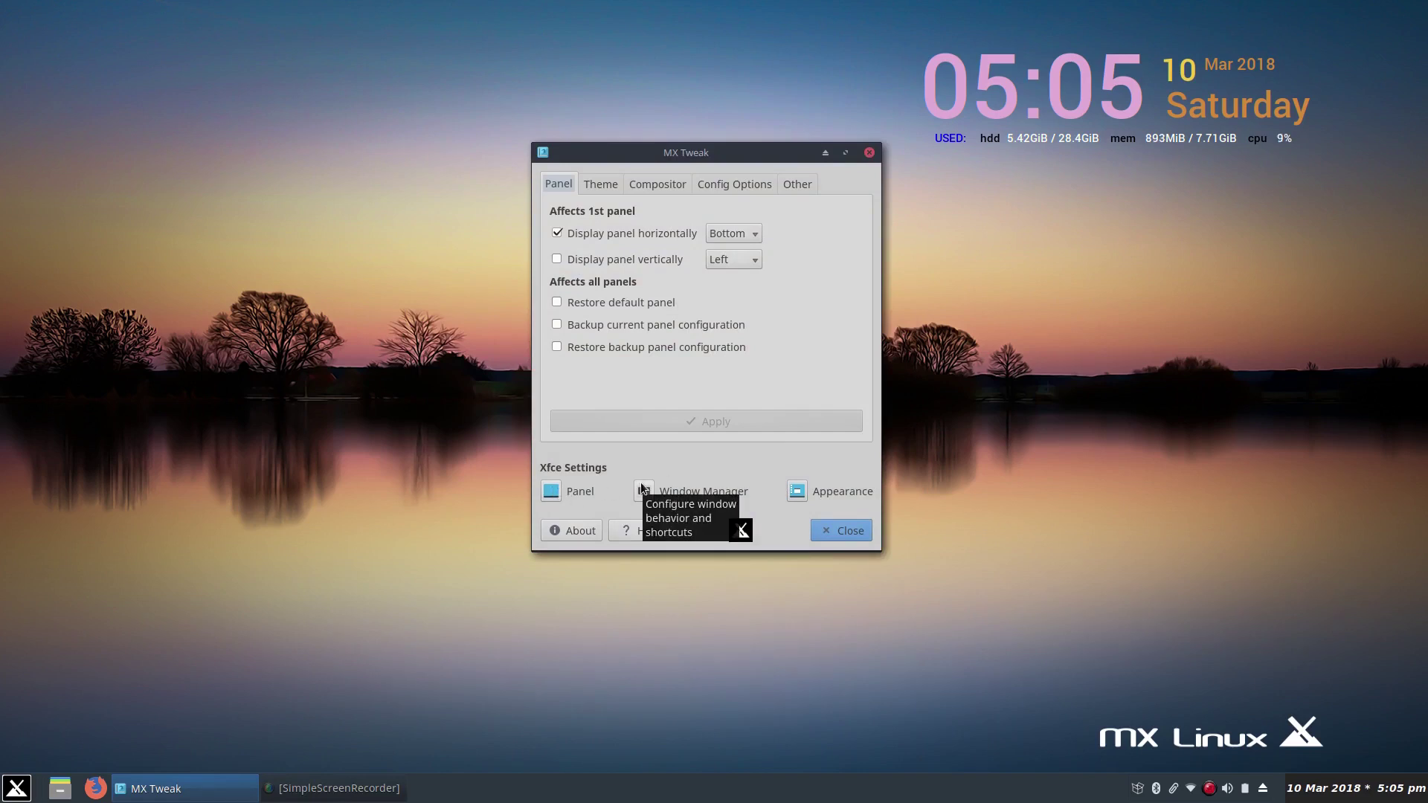
left_click(16, 789)
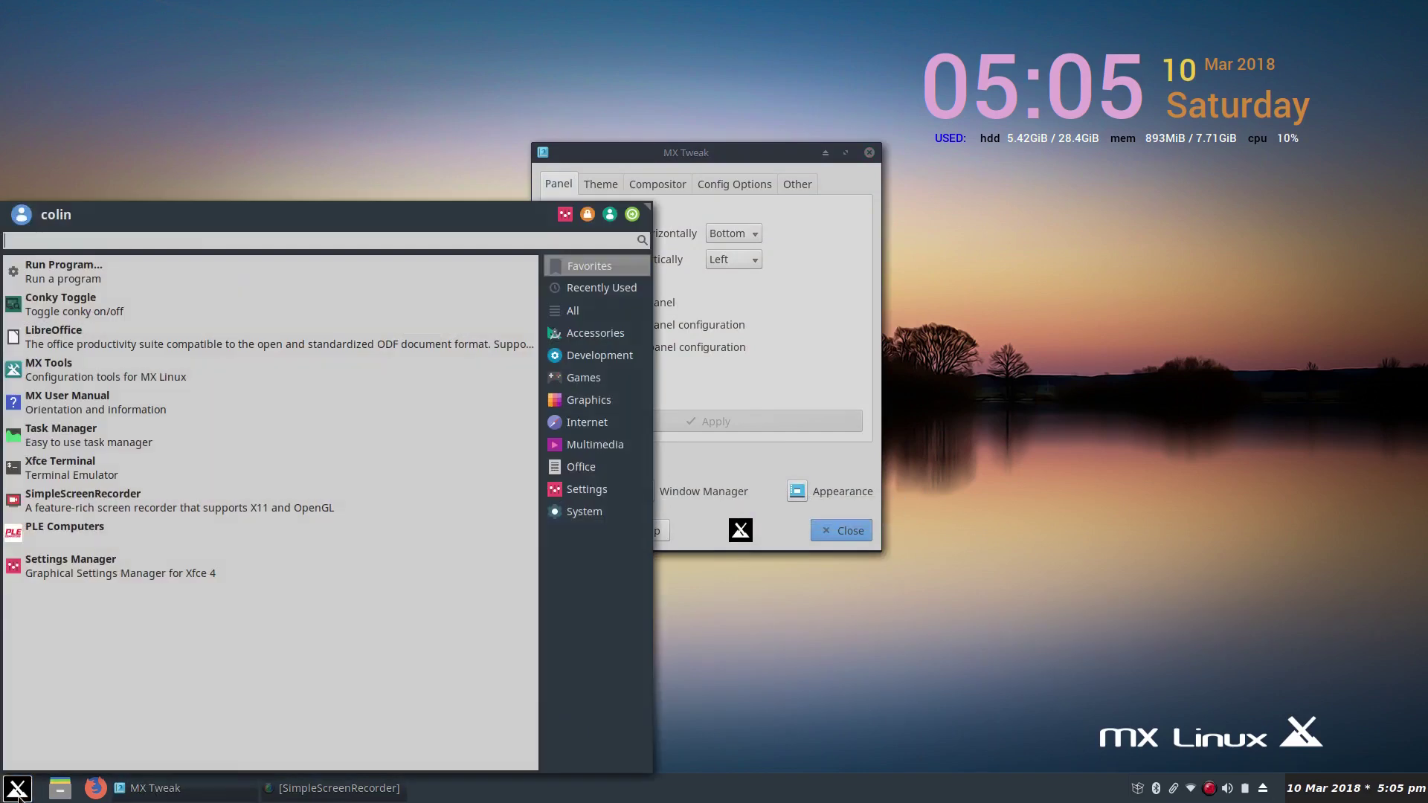
left_click(55, 562)
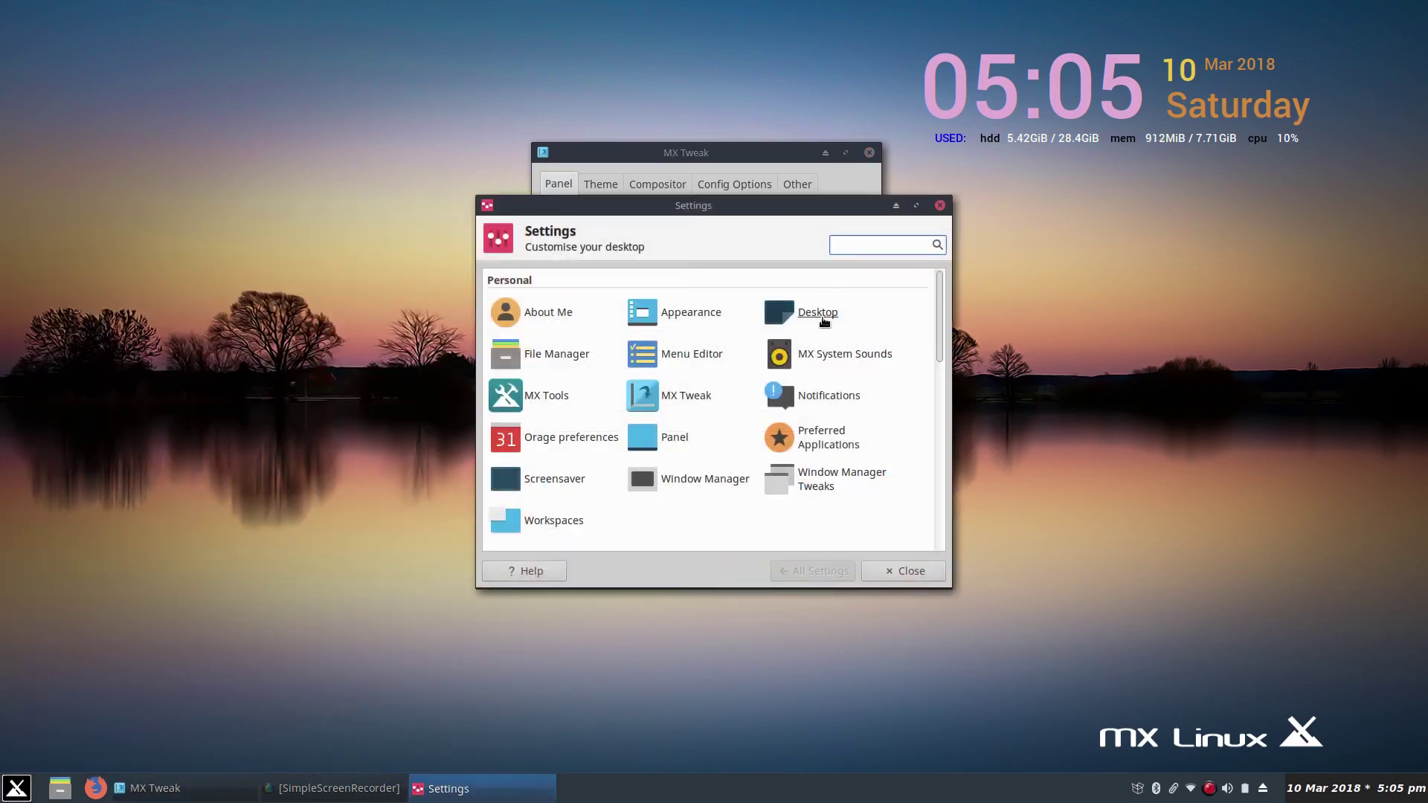
left_click_drag(736, 205, 1138, 199)
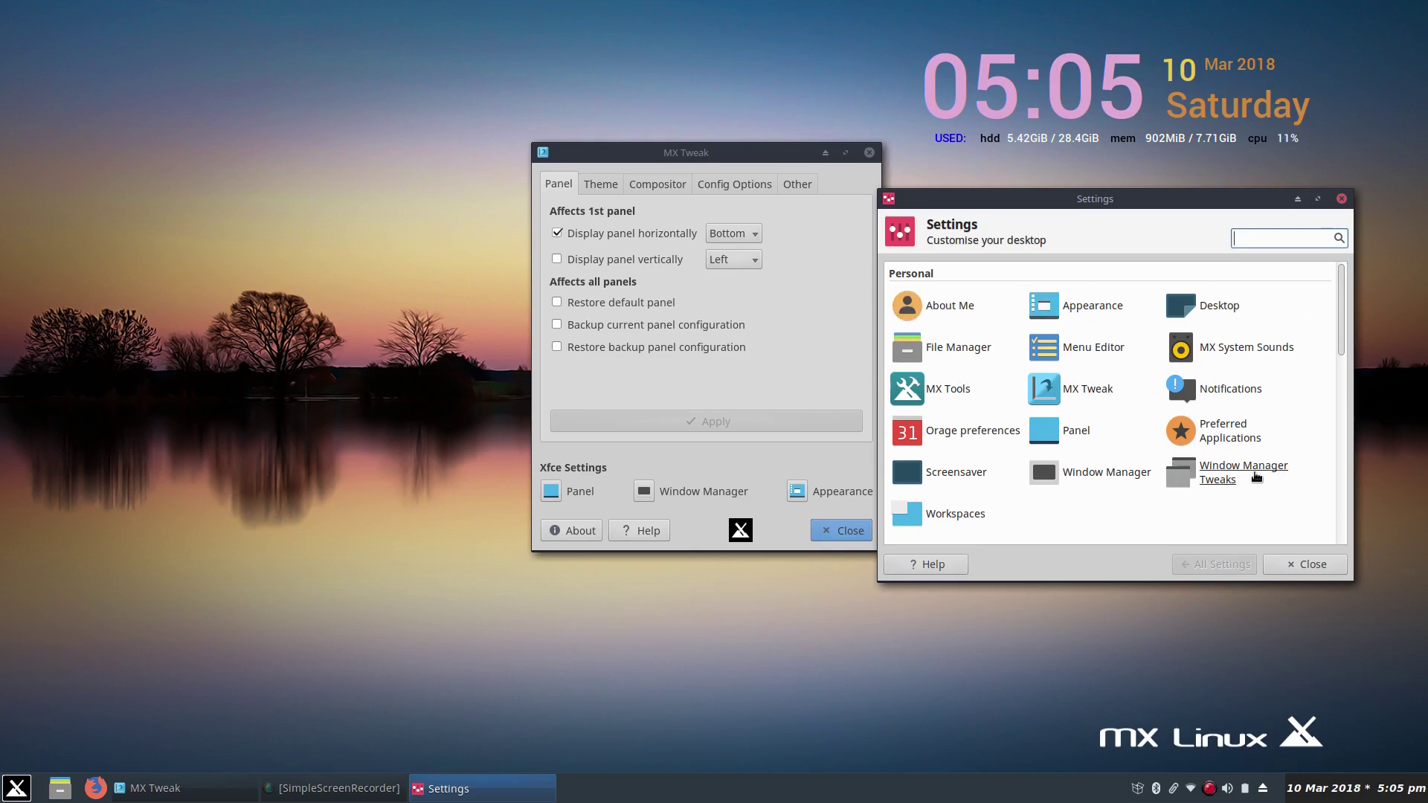
left_click(1305, 564)
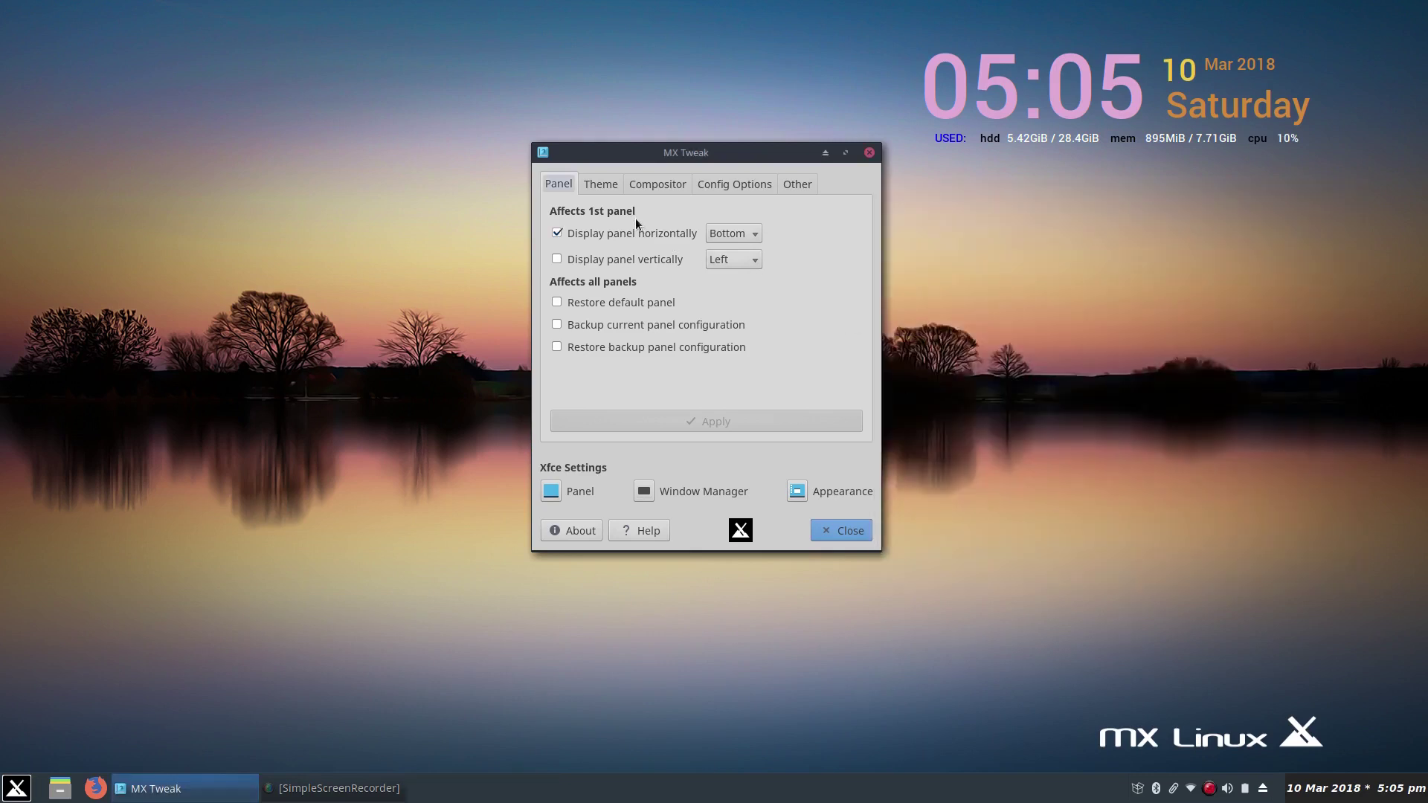
Preview and apply the MX-17 Dark theme set, then show the Config Options reset page.
left_click(602, 185)
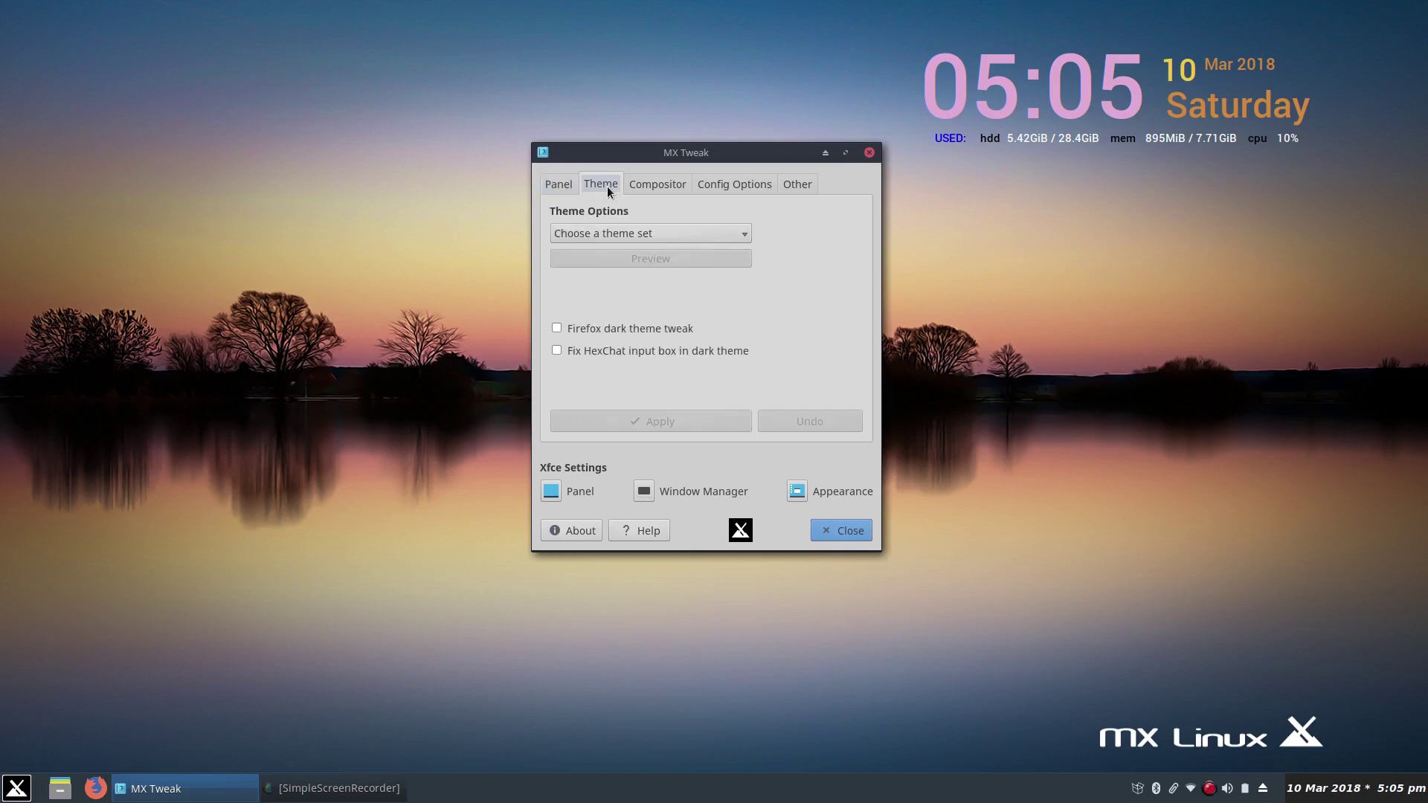
left_click(712, 230)
left_click(626, 251)
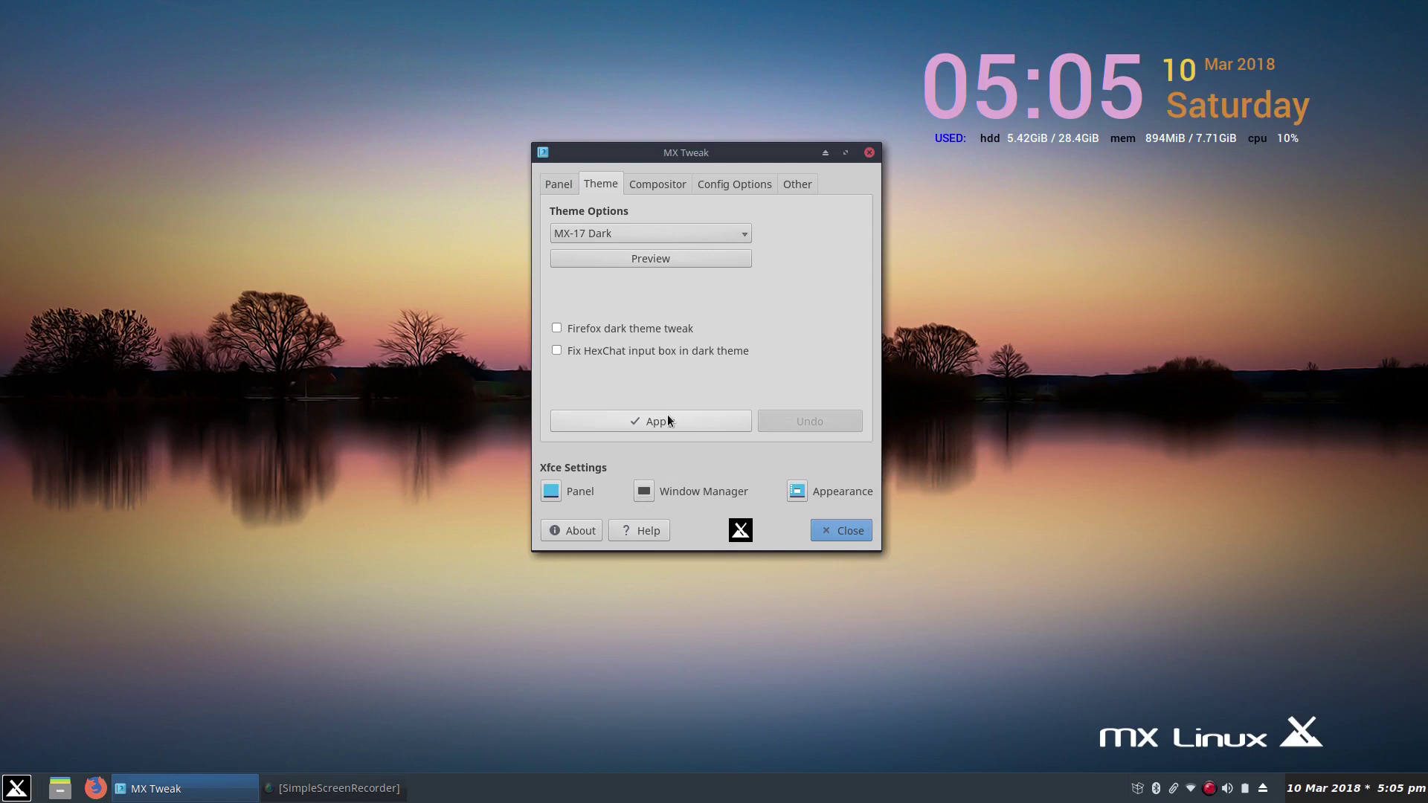
left_click(680, 258)
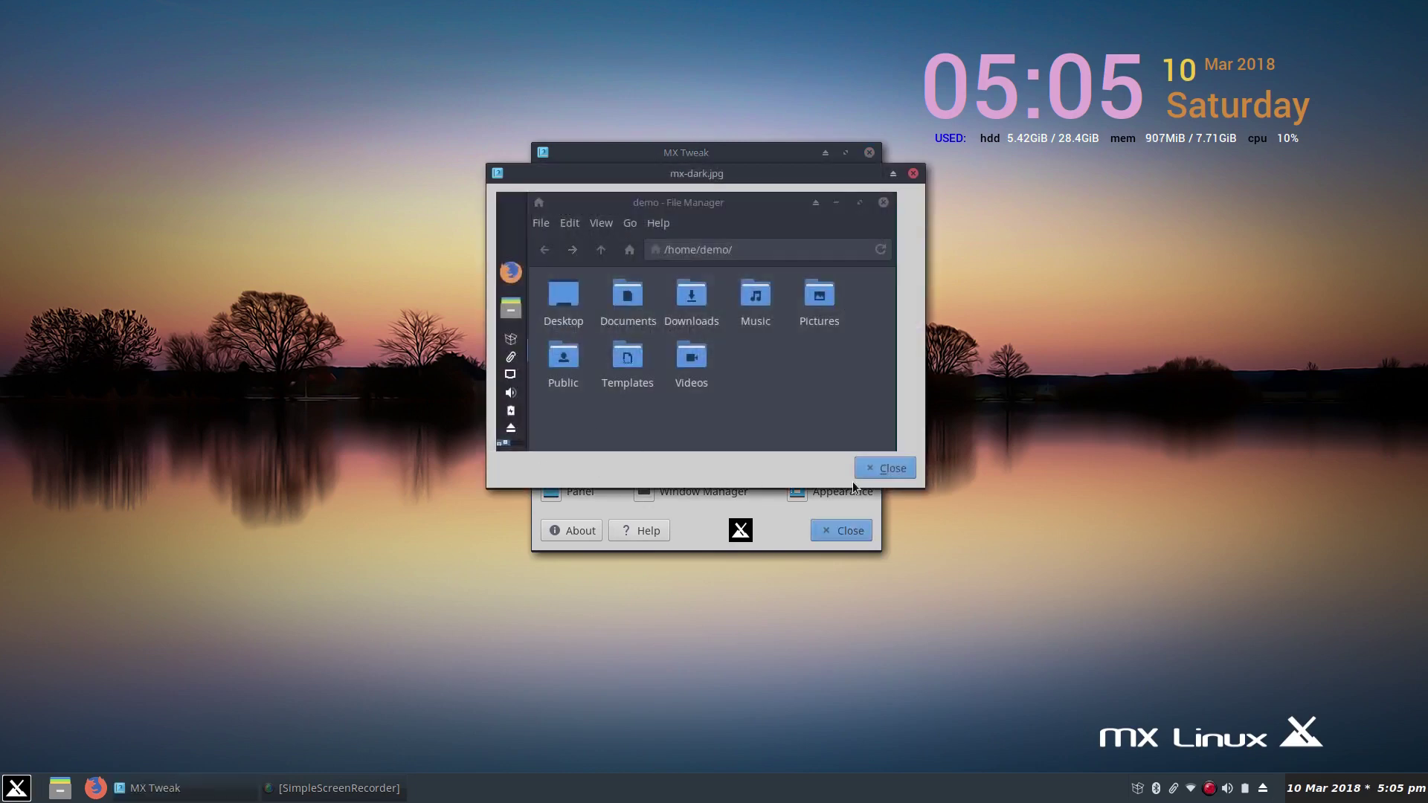
left_click(857, 475)
left_click(654, 414)
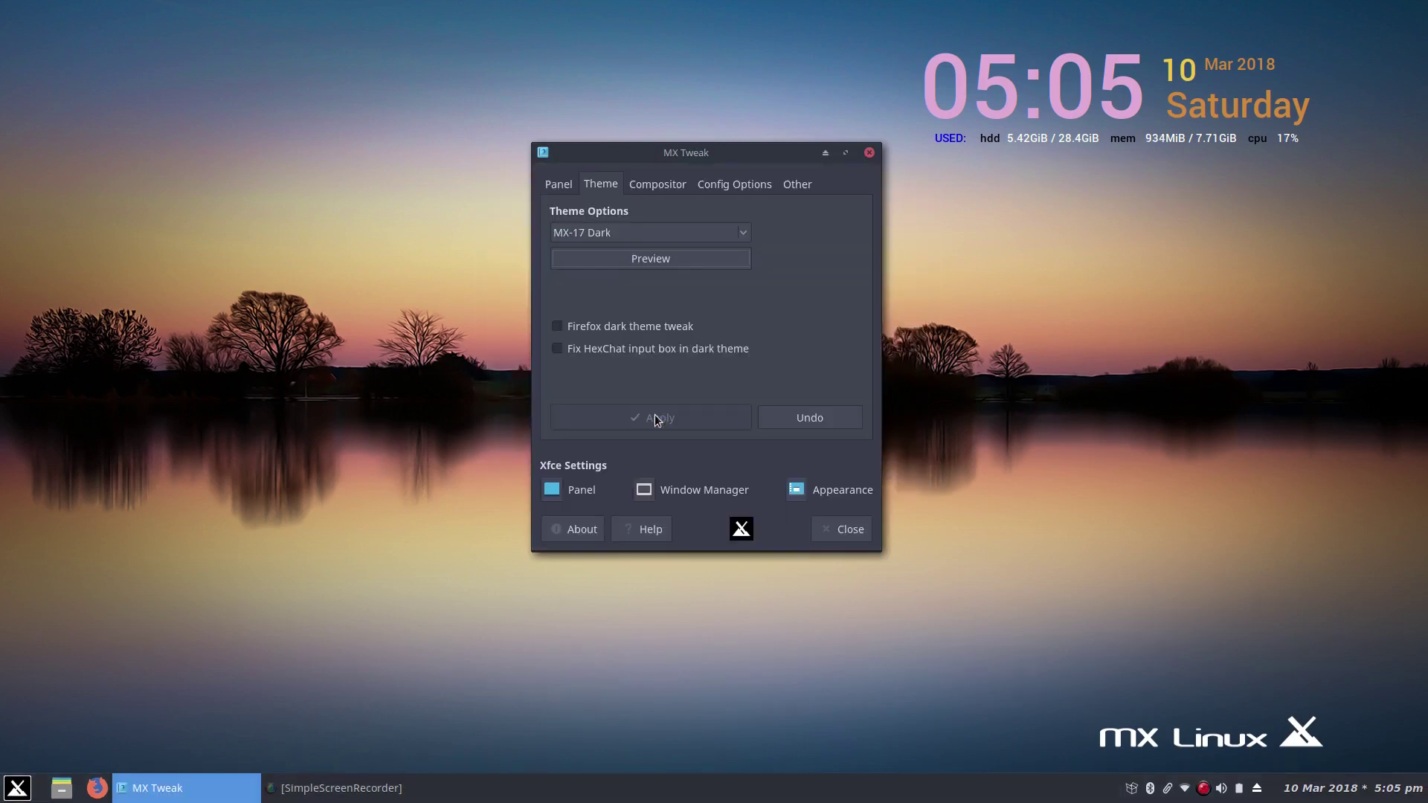
left_click(651, 188)
left_click(762, 191)
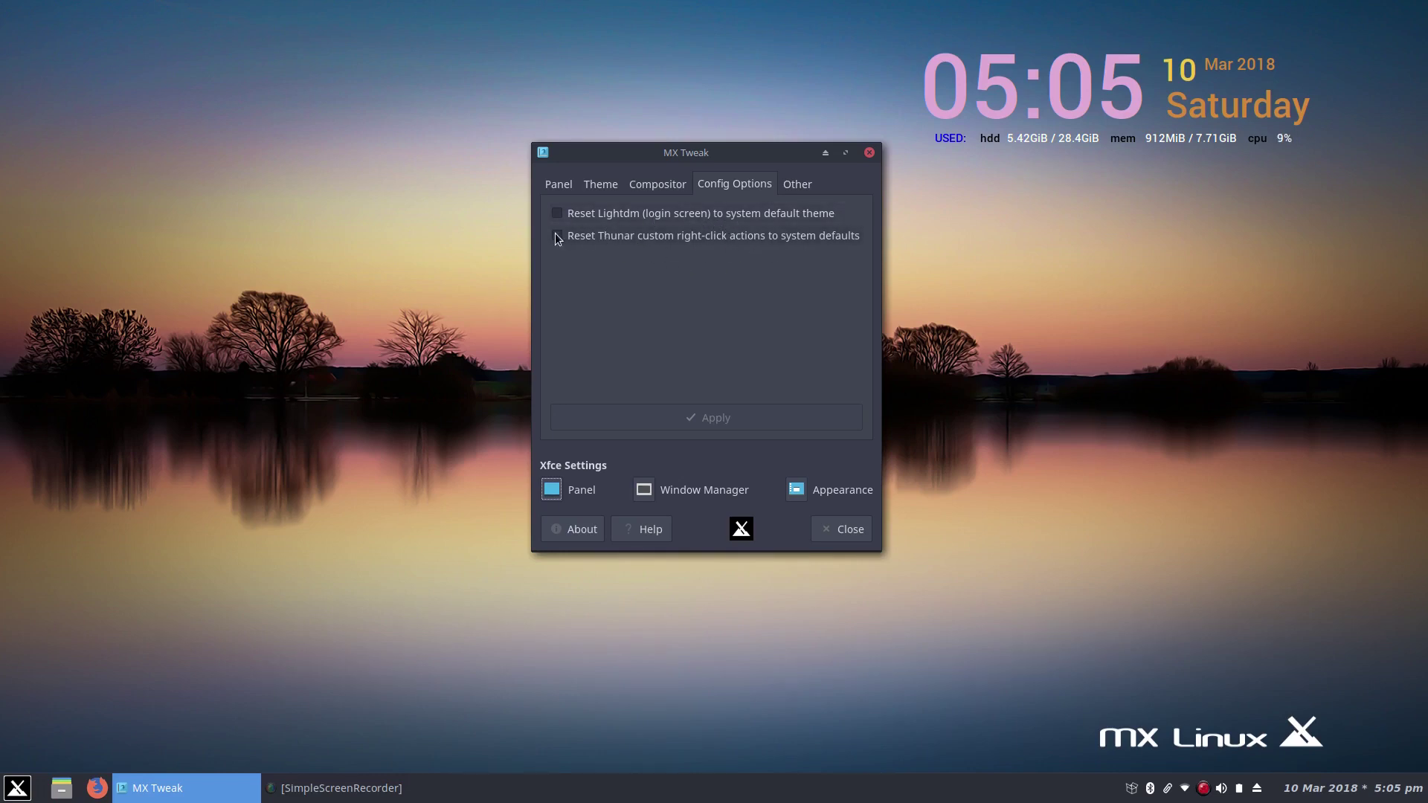
Review the checkboxes on MX Tweak's Other tab, then close MX Tweak.
left_click(793, 190)
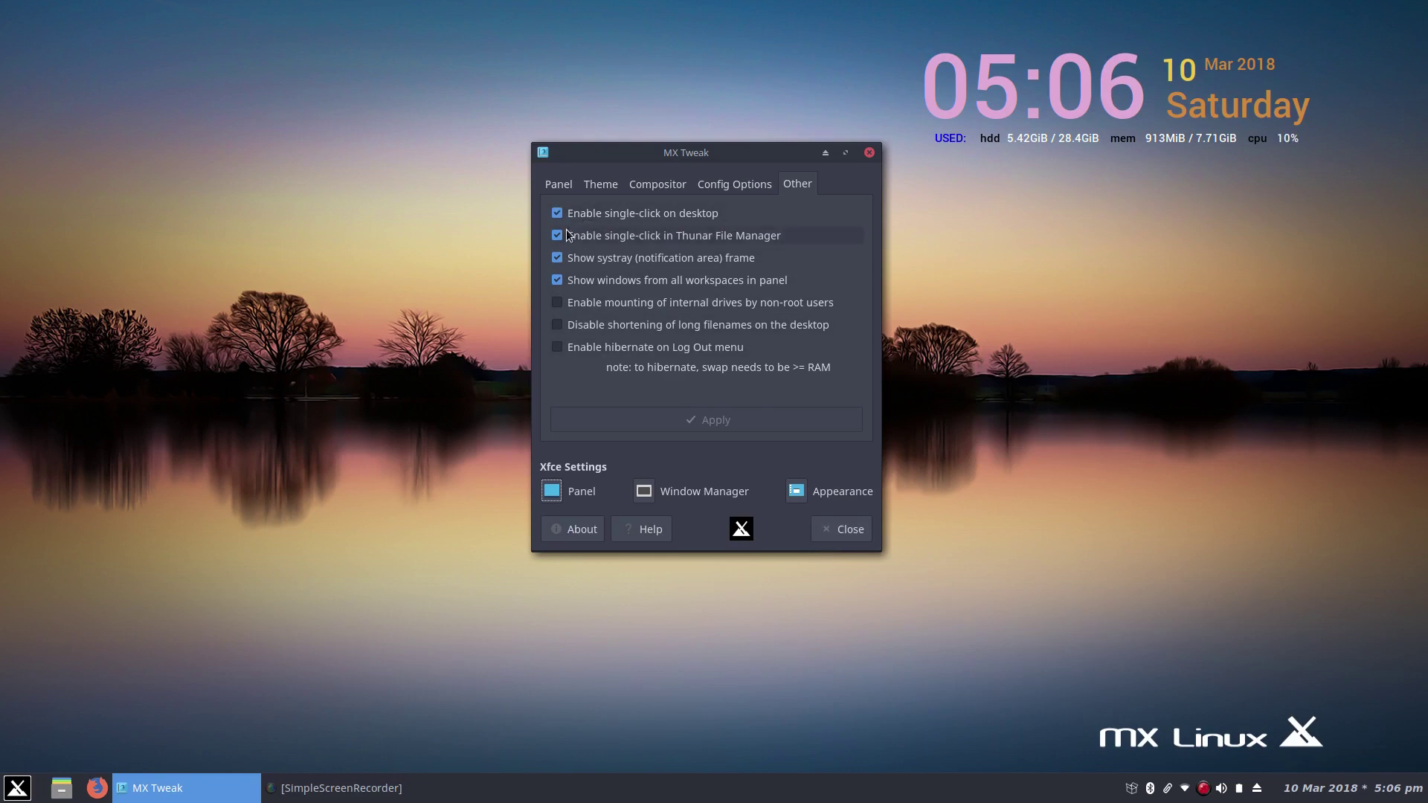
left_click(837, 526)
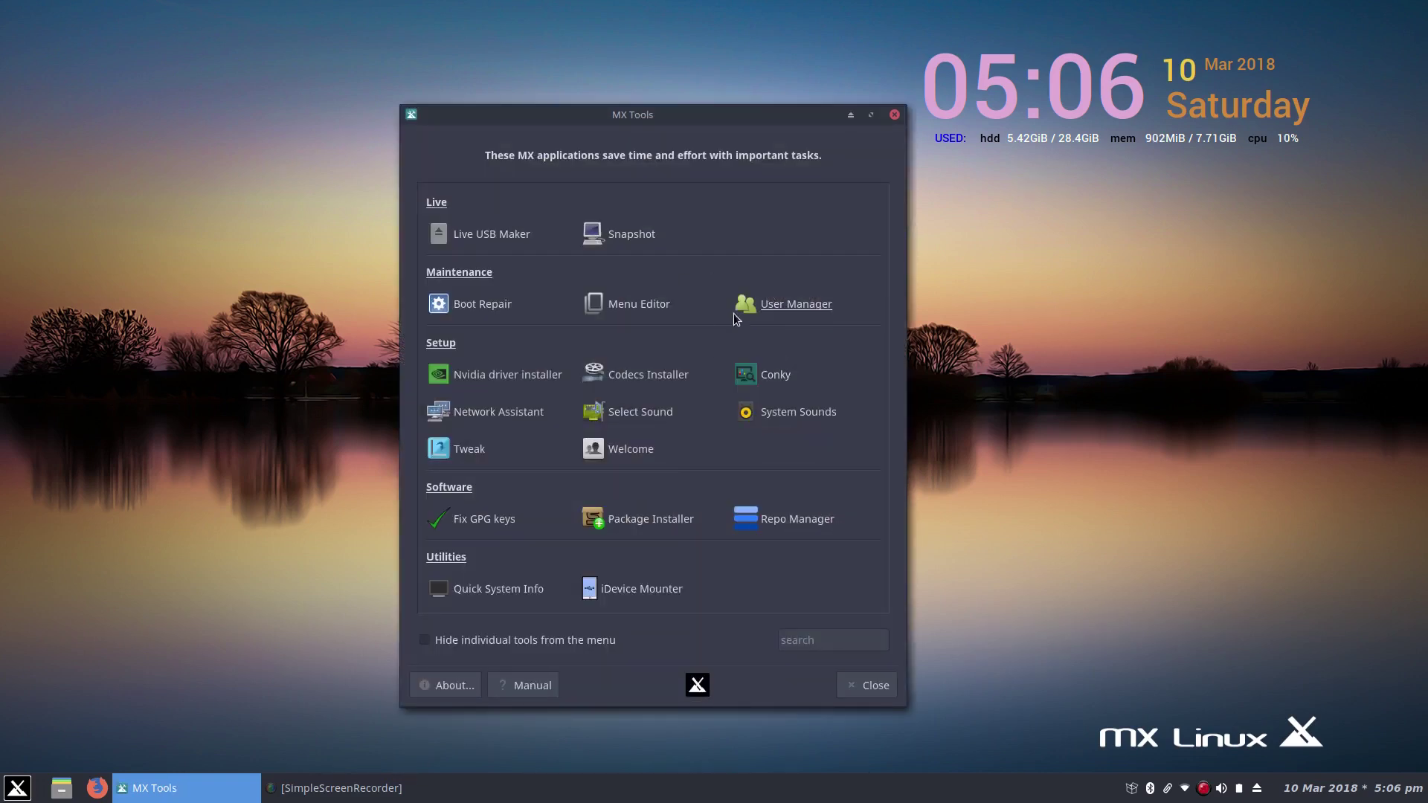
Reopen MX Tweak, apply the MX-17 Light theme set, and close it again.
left_click(447, 449)
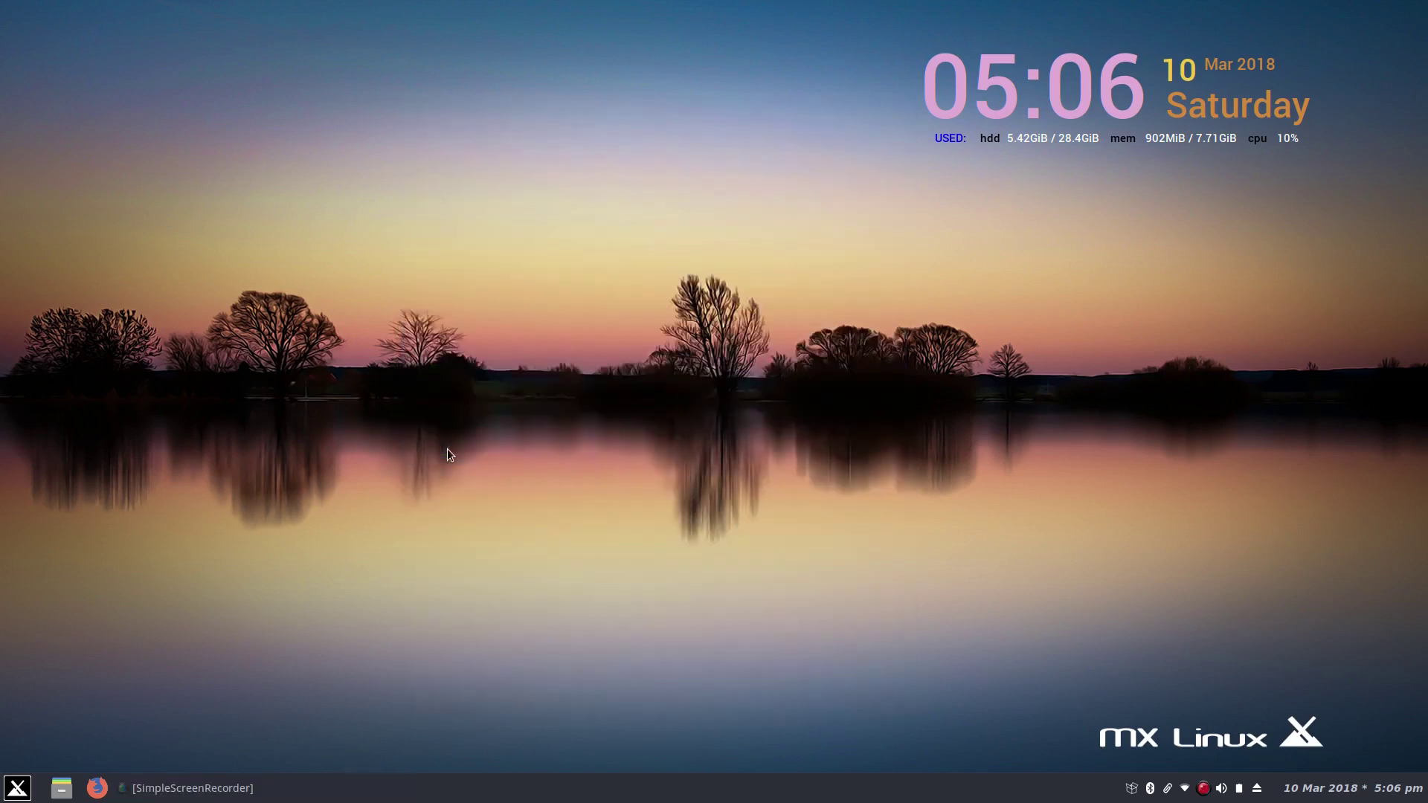
left_click(600, 180)
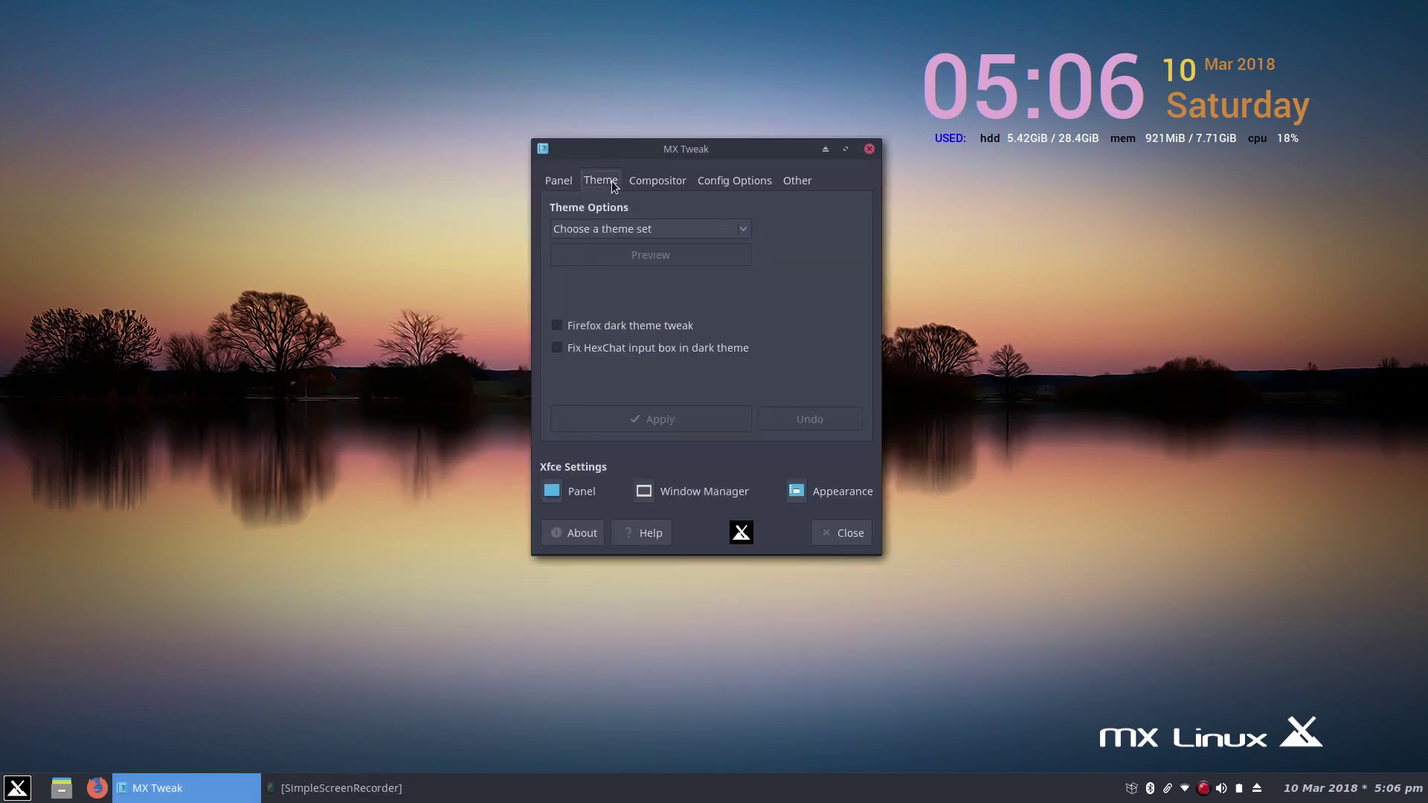
left_click(600, 223)
left_click(597, 274)
left_click(685, 427)
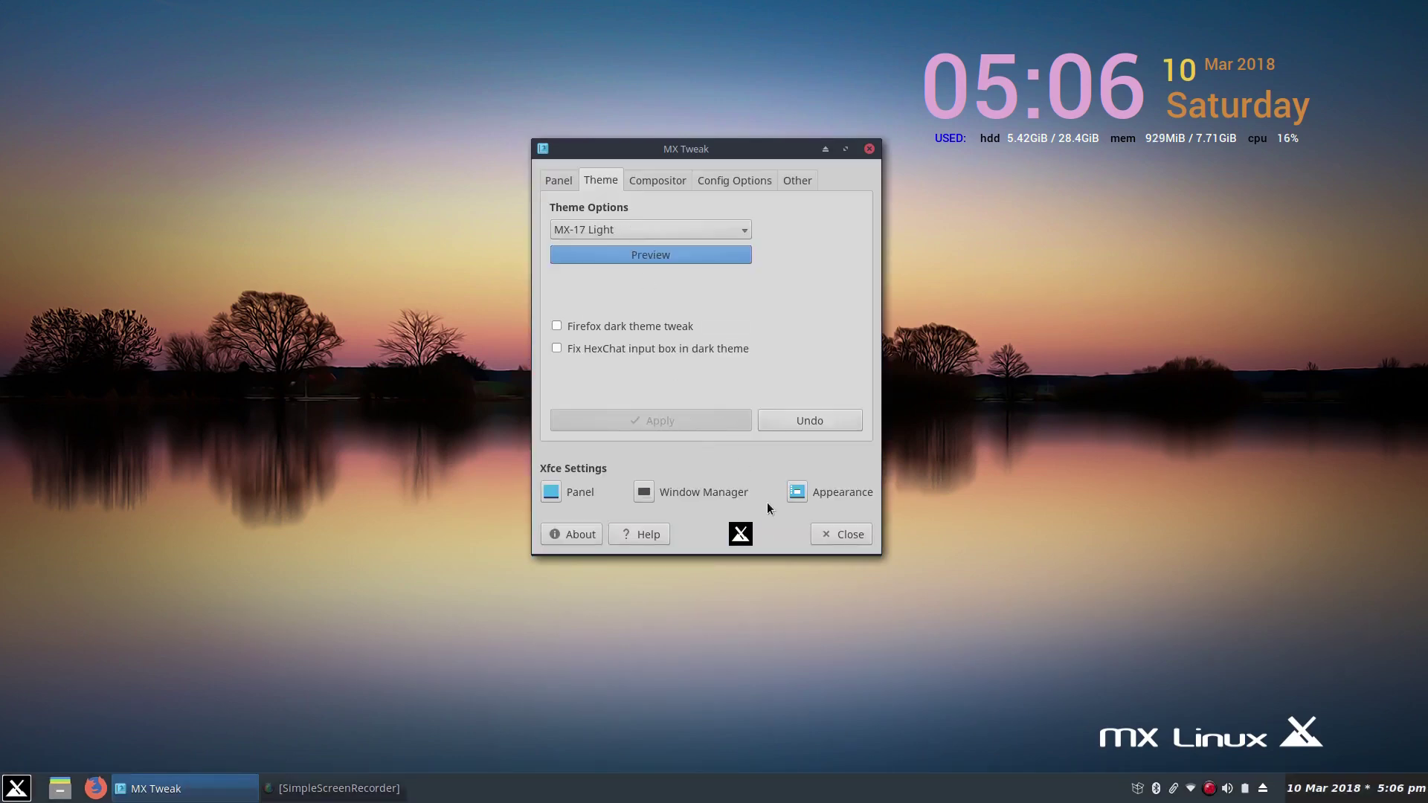
left_click(577, 255)
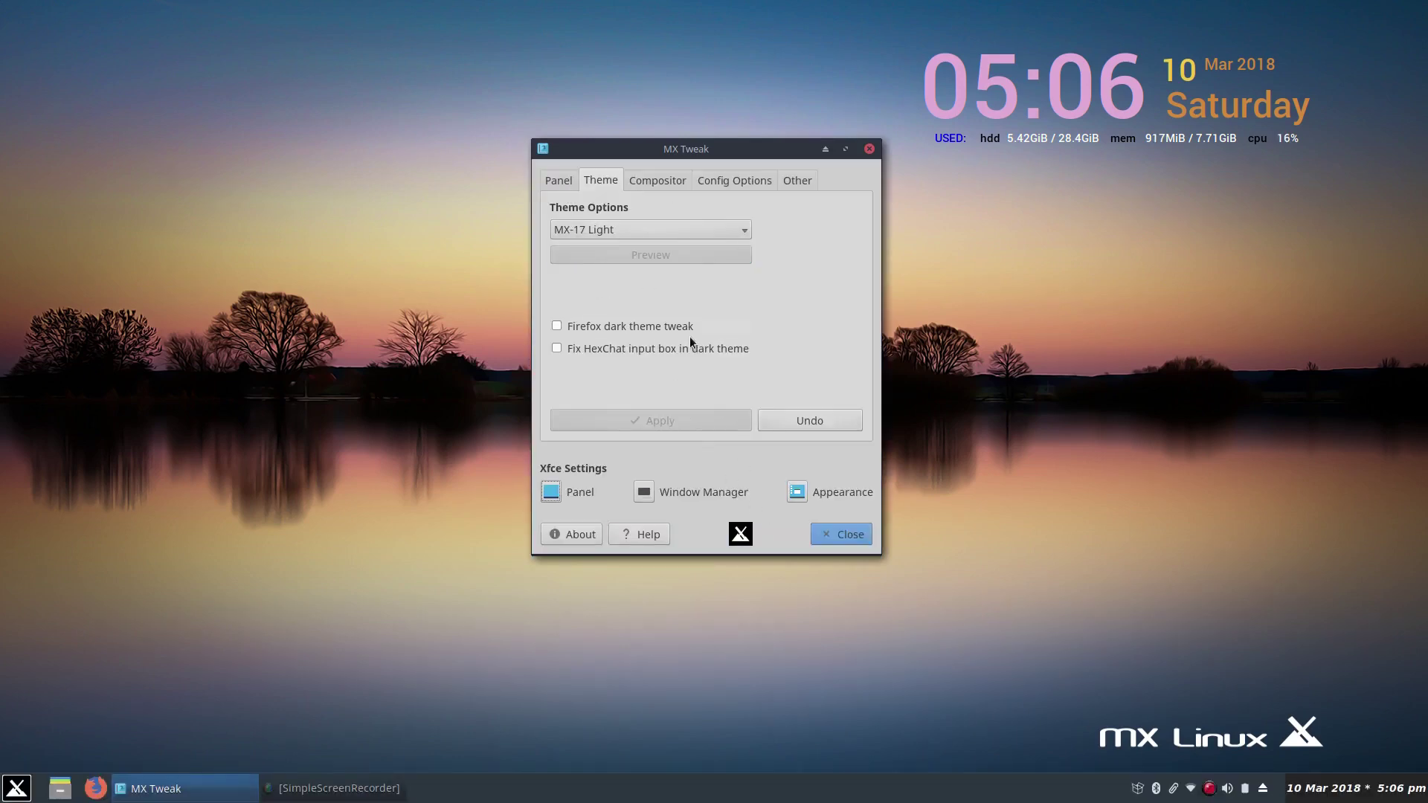
left_click(837, 533)
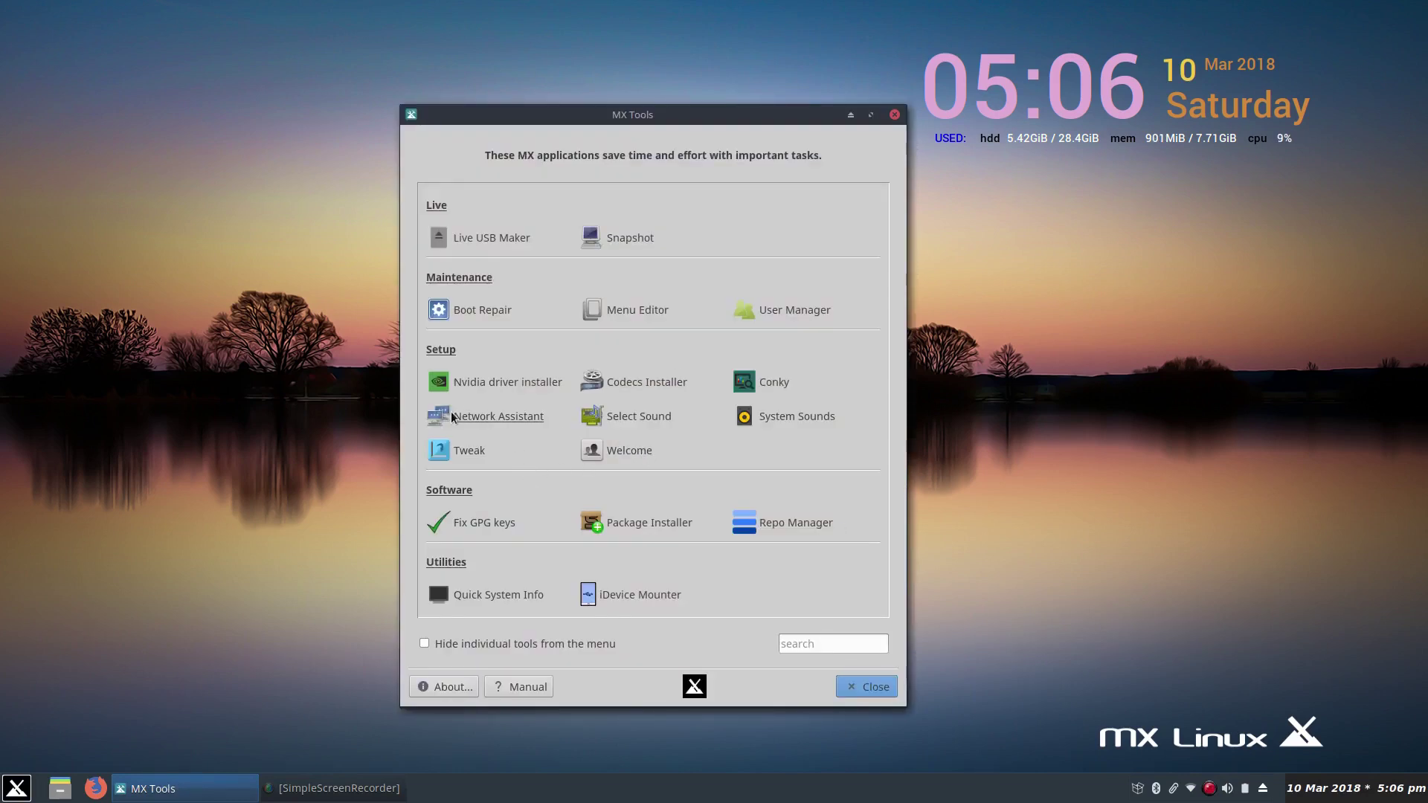
Open Popular Apps from MX Welcome using the admin password, close the installer, then reopen MX Tweak.
left_click(641, 451)
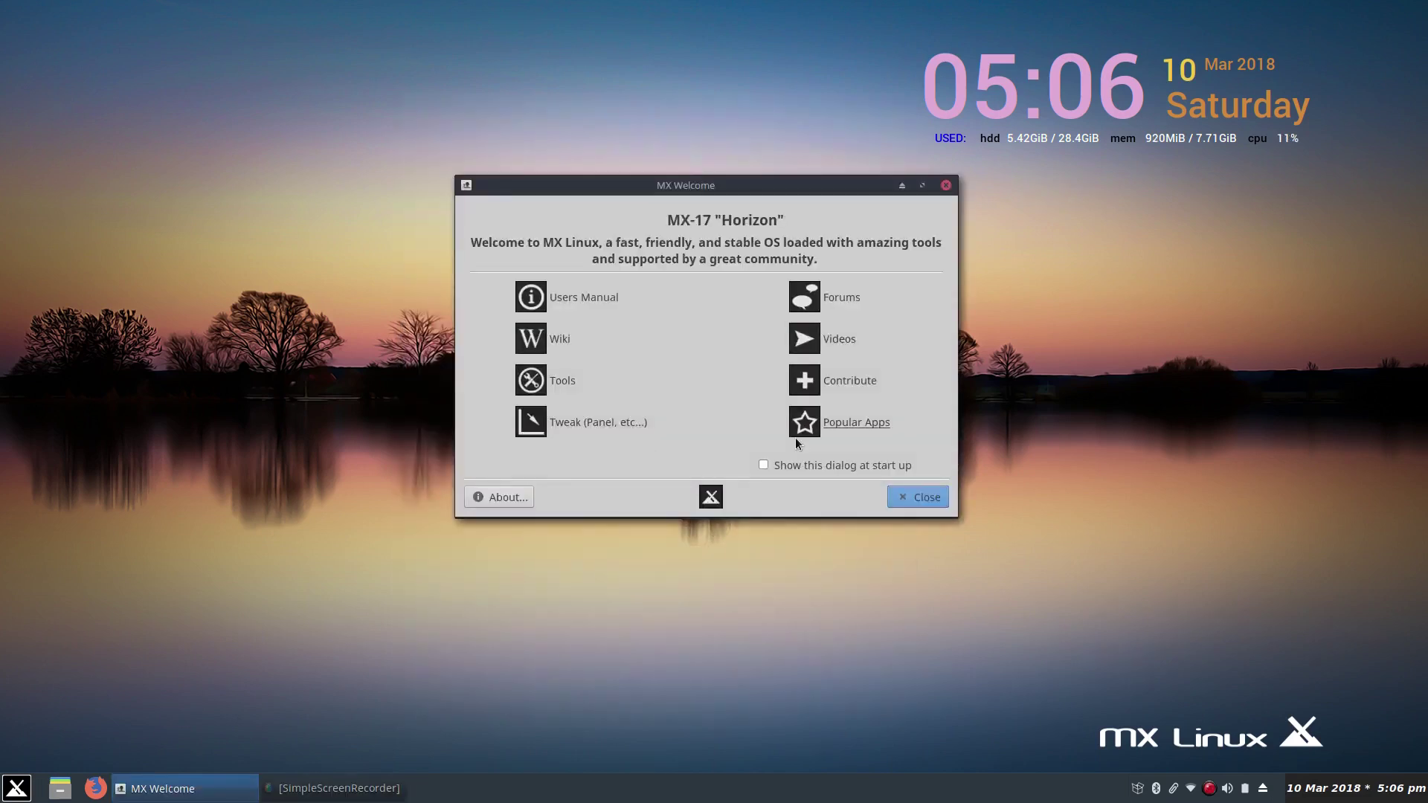
left_click(838, 428)
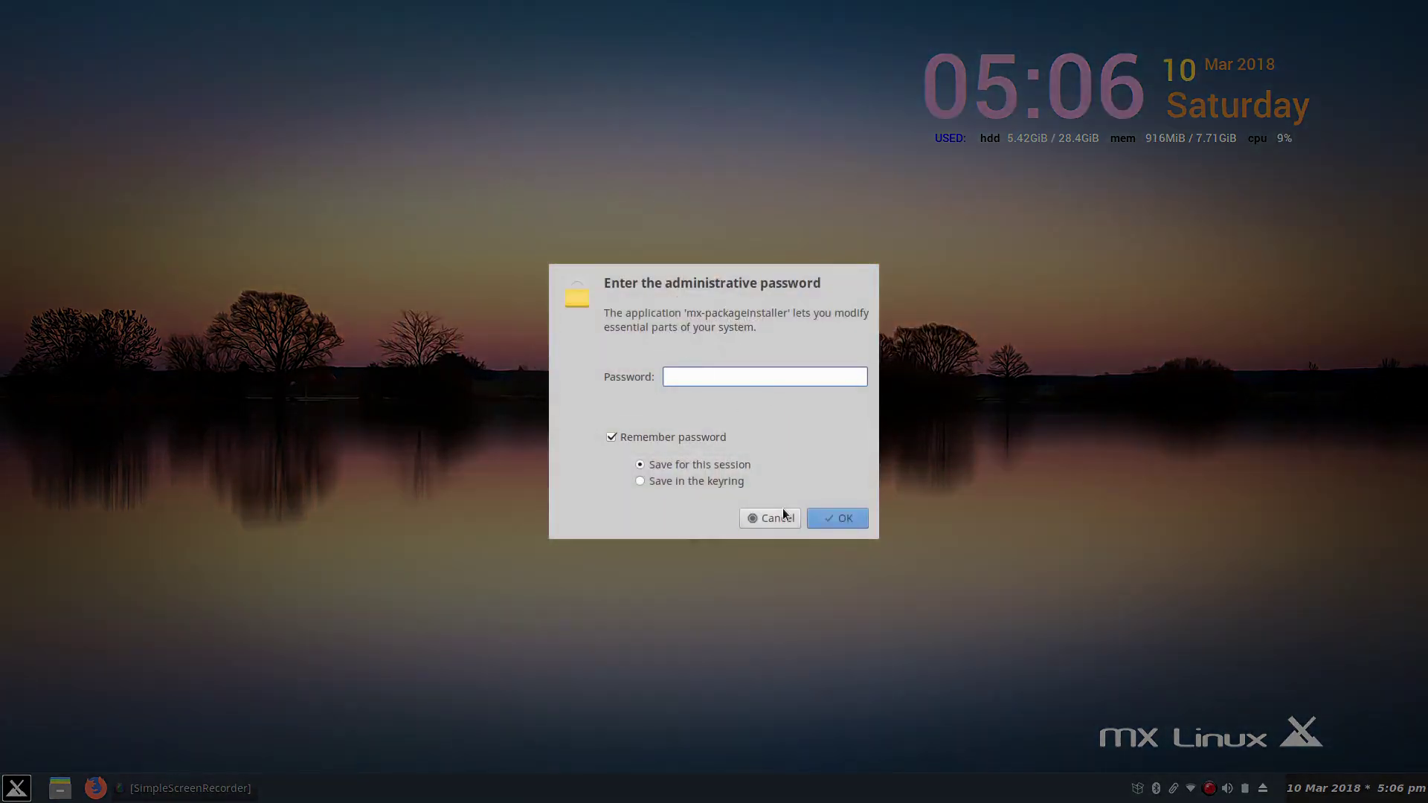
type("••••••••")
key("Return")
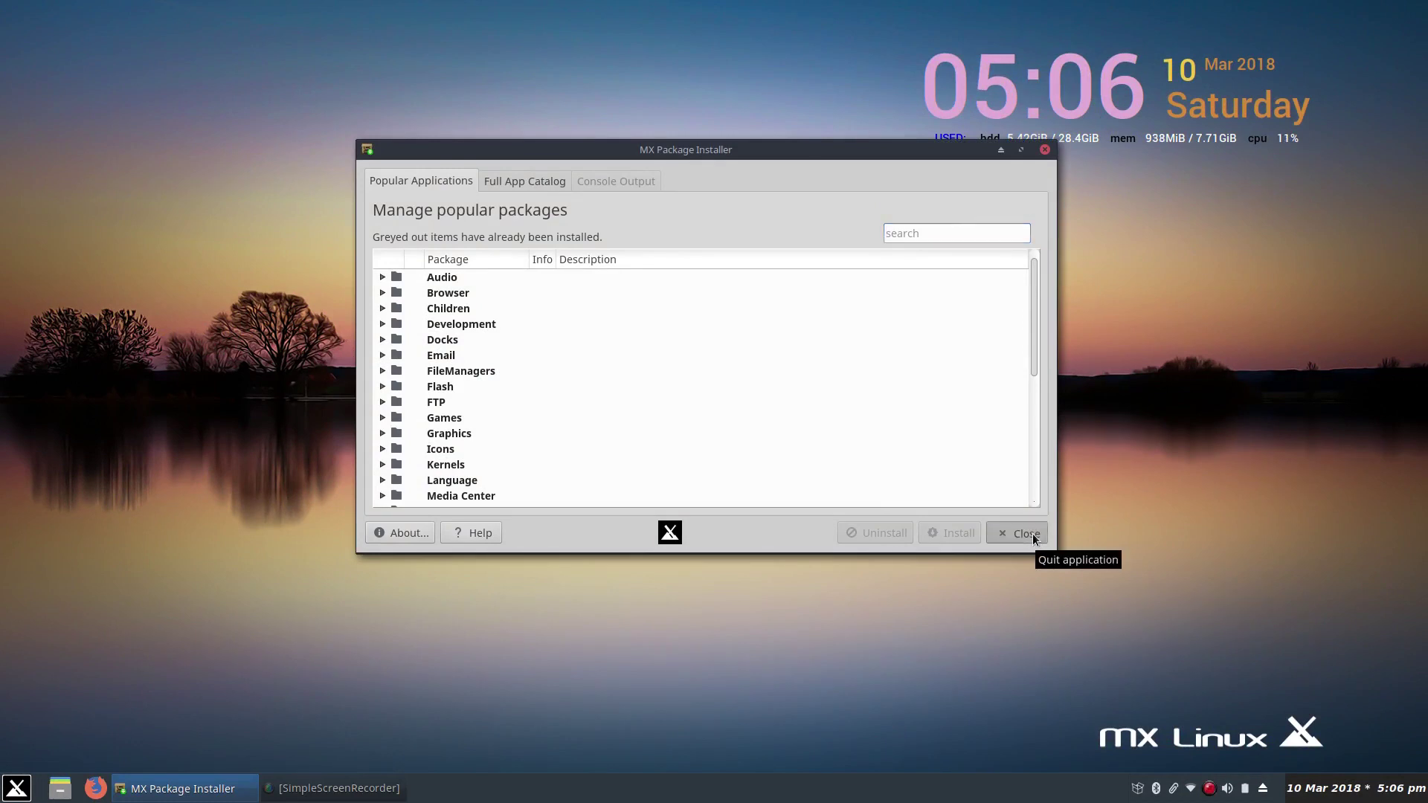
left_click(1032, 533)
left_click(591, 451)
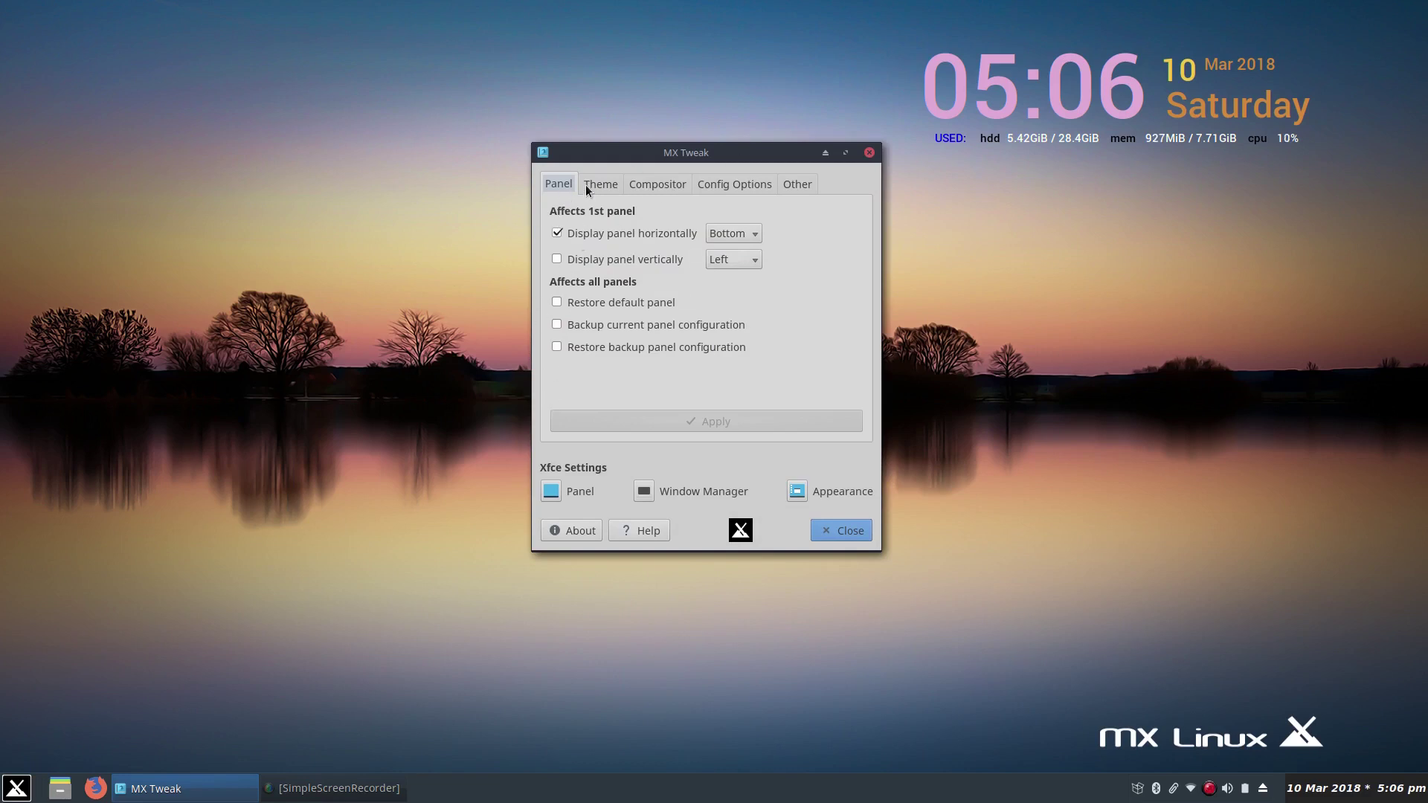
Close MX Tweak, reopen and close it via MX Tools, then follow Welcome's Videos link.
left_click(836, 533)
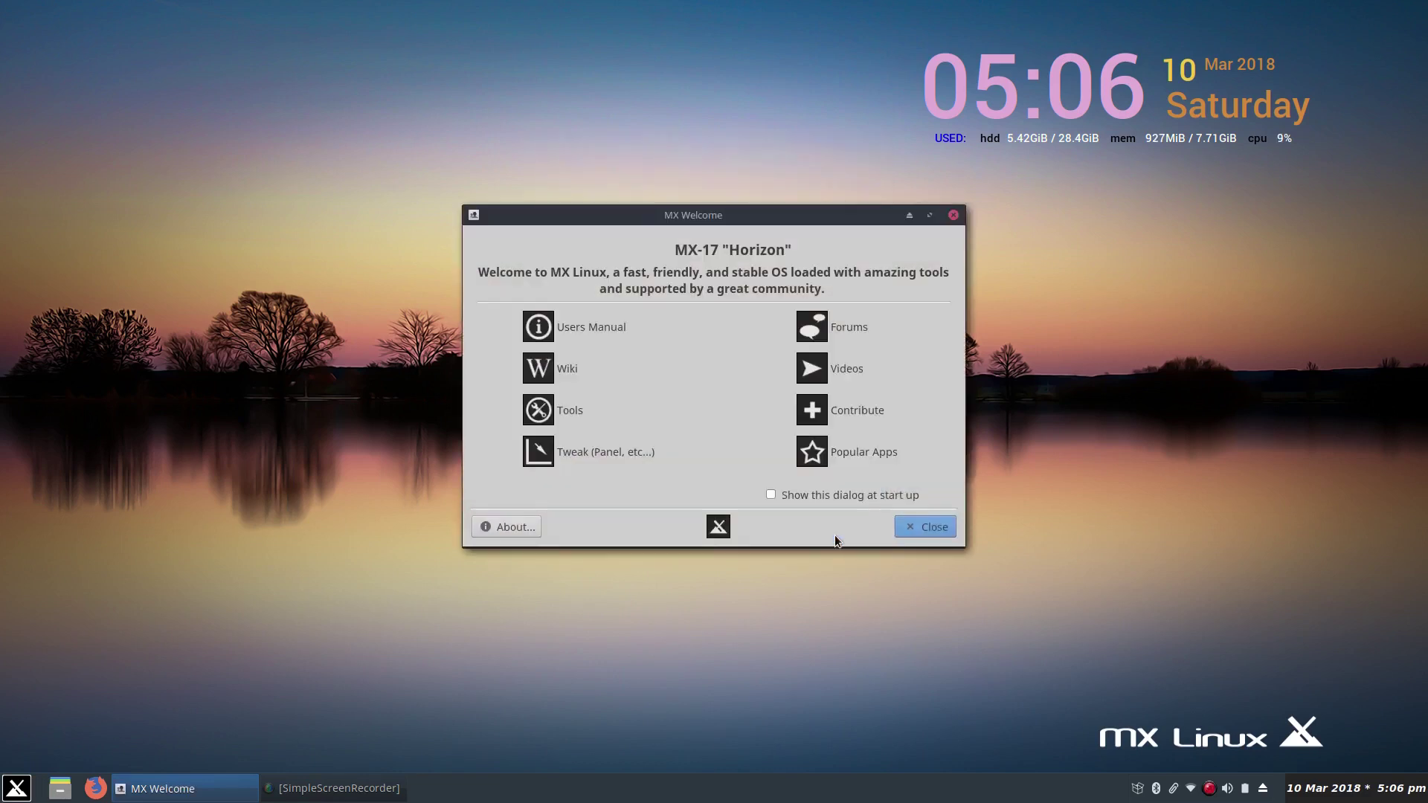
left_click(569, 411)
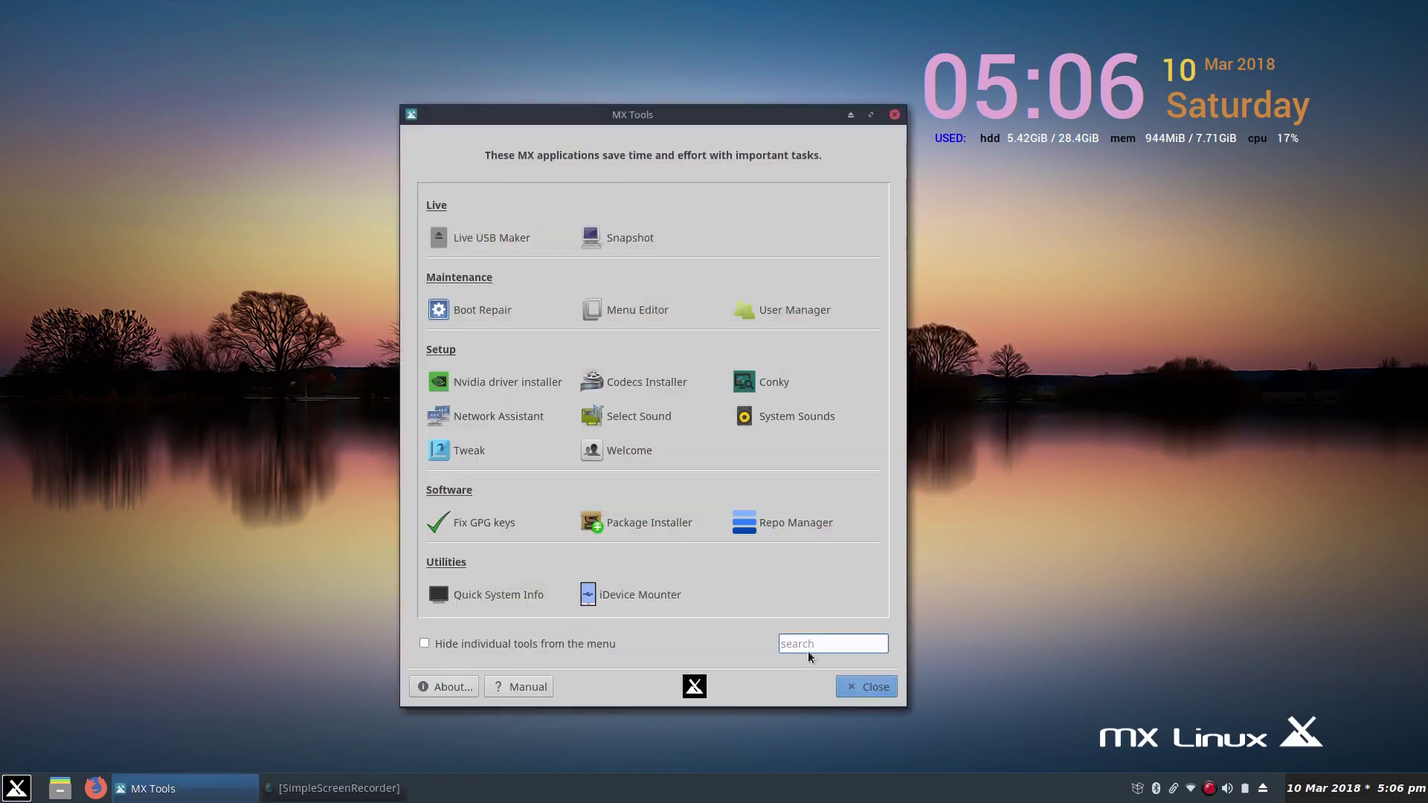
left_click(466, 452)
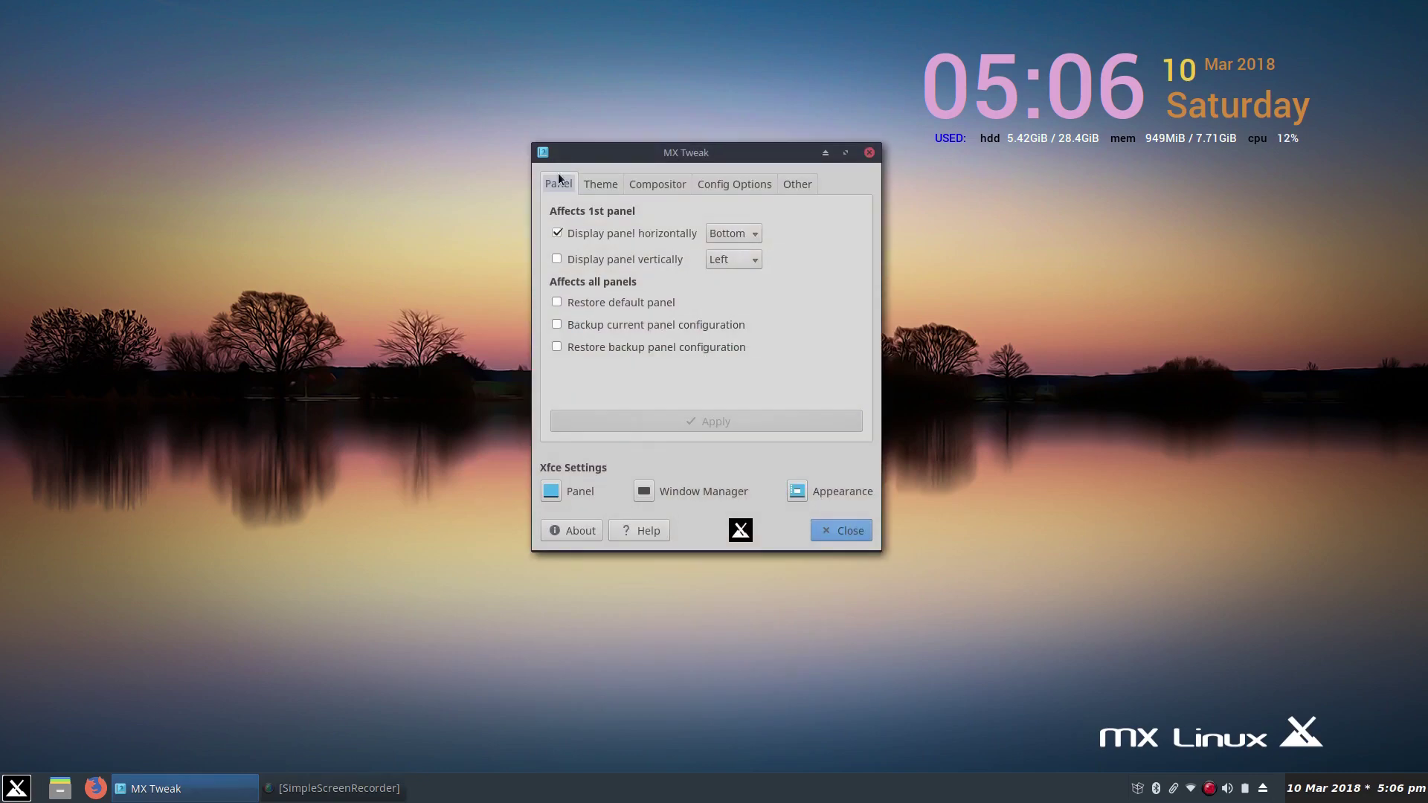
left_click(845, 533)
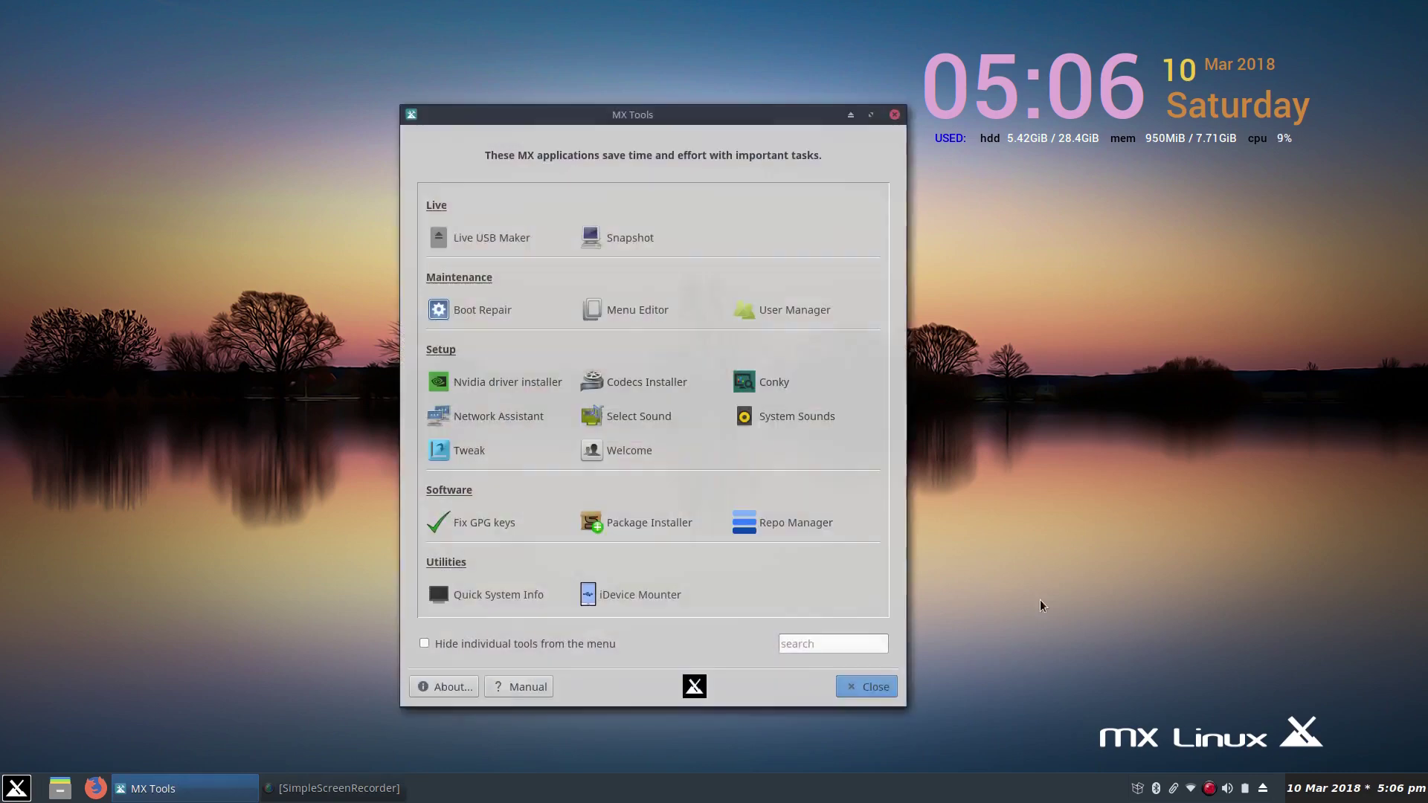
left_click(863, 687)
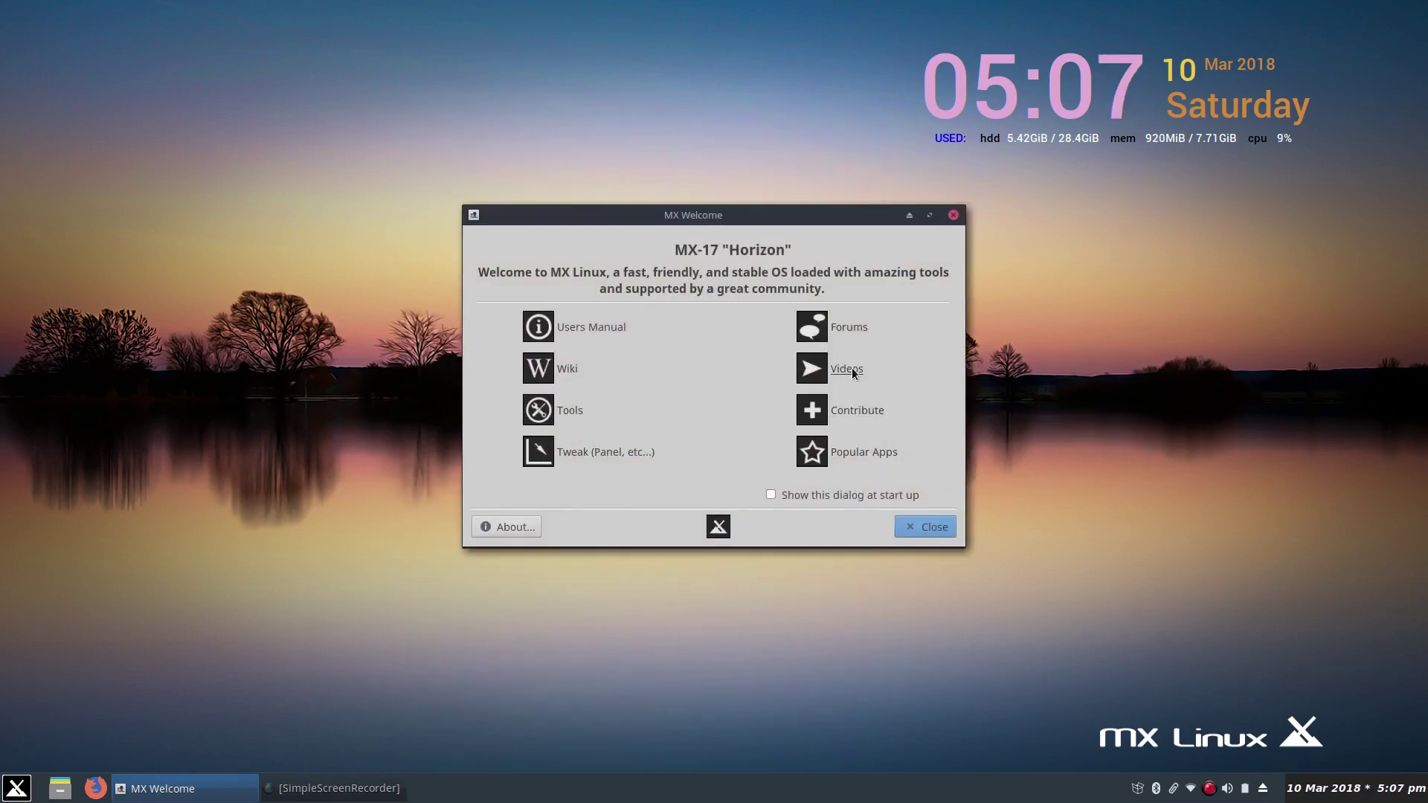
left_click(854, 373)
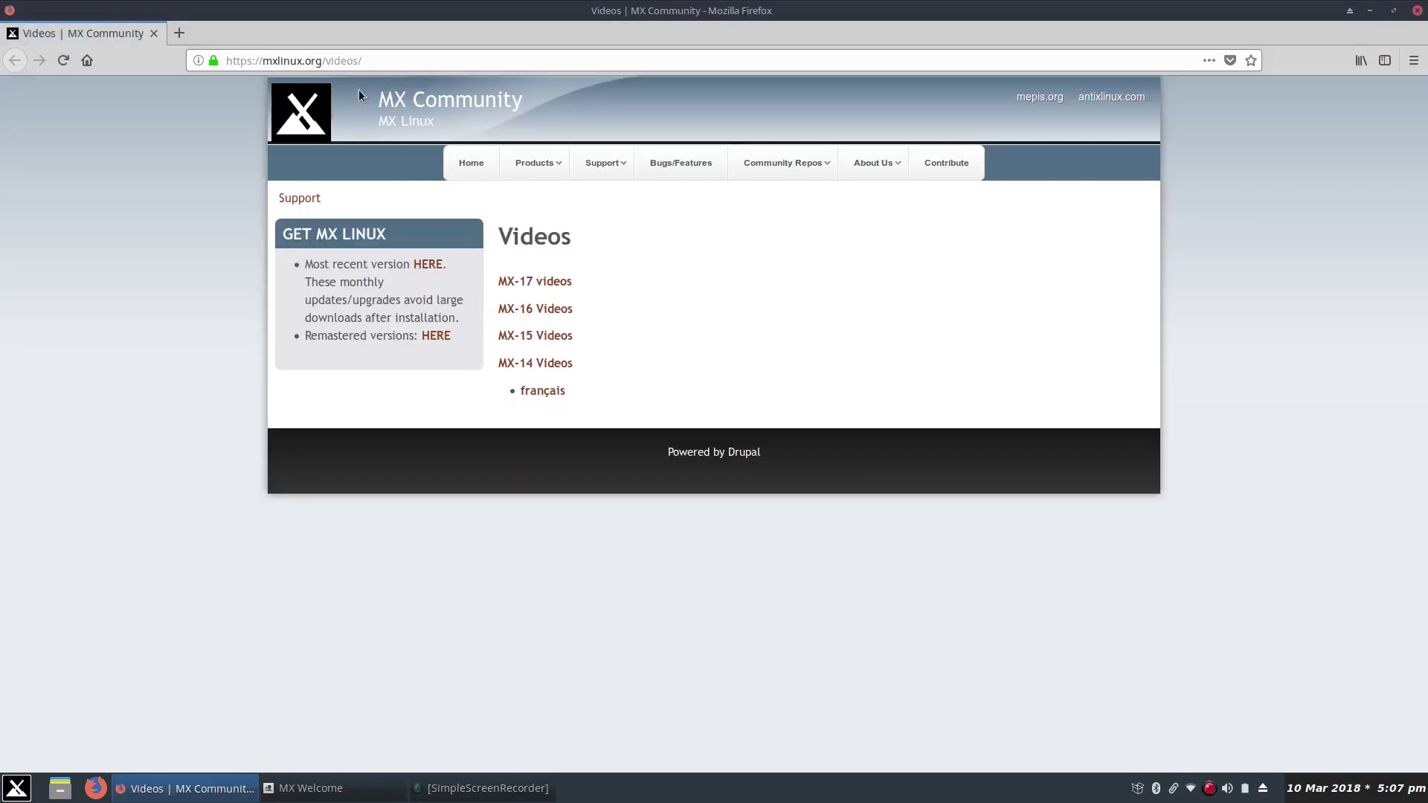
Open the 'MX 17 live-USB Installing Apps' video from the MX-17 videos list, then close Firefox.
left_click(547, 281)
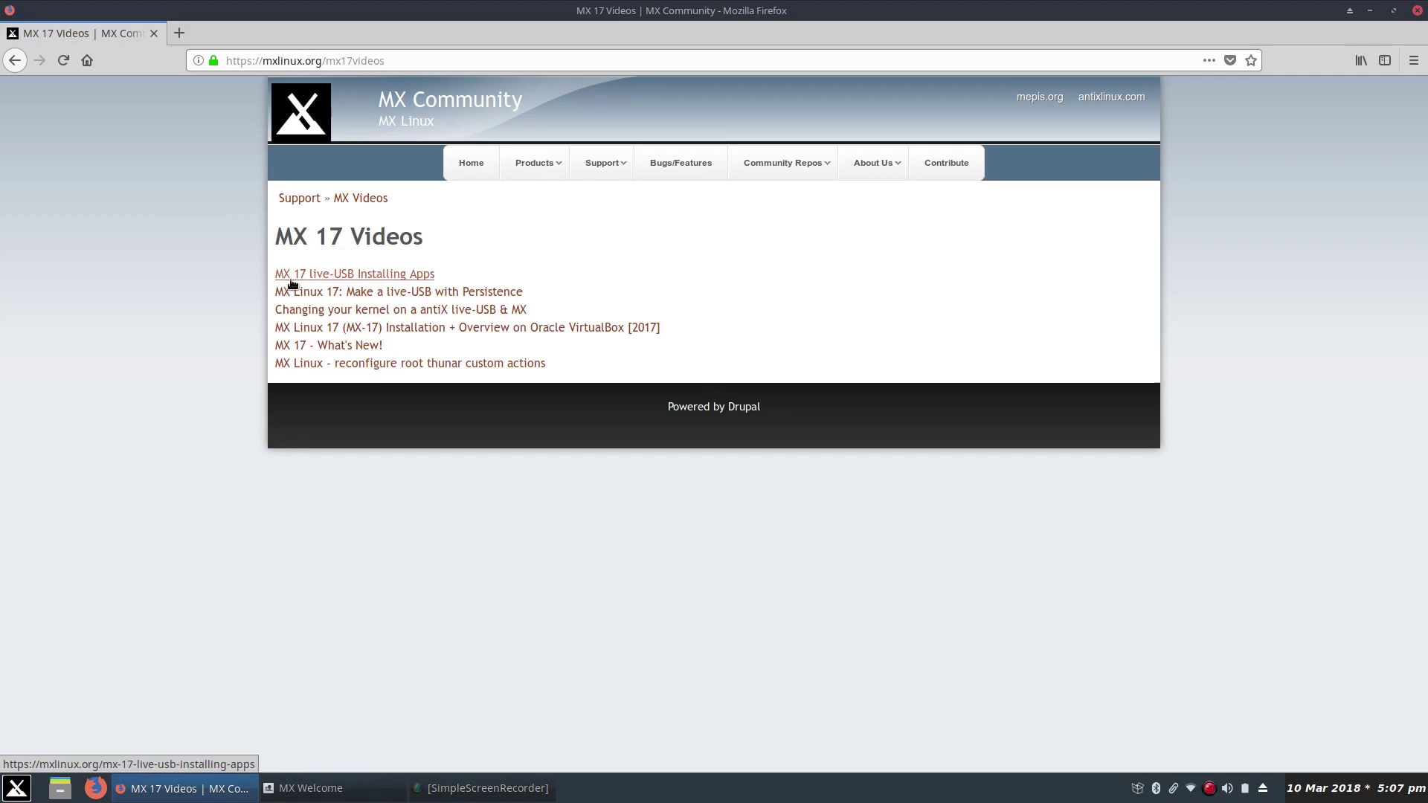
left_click(378, 275)
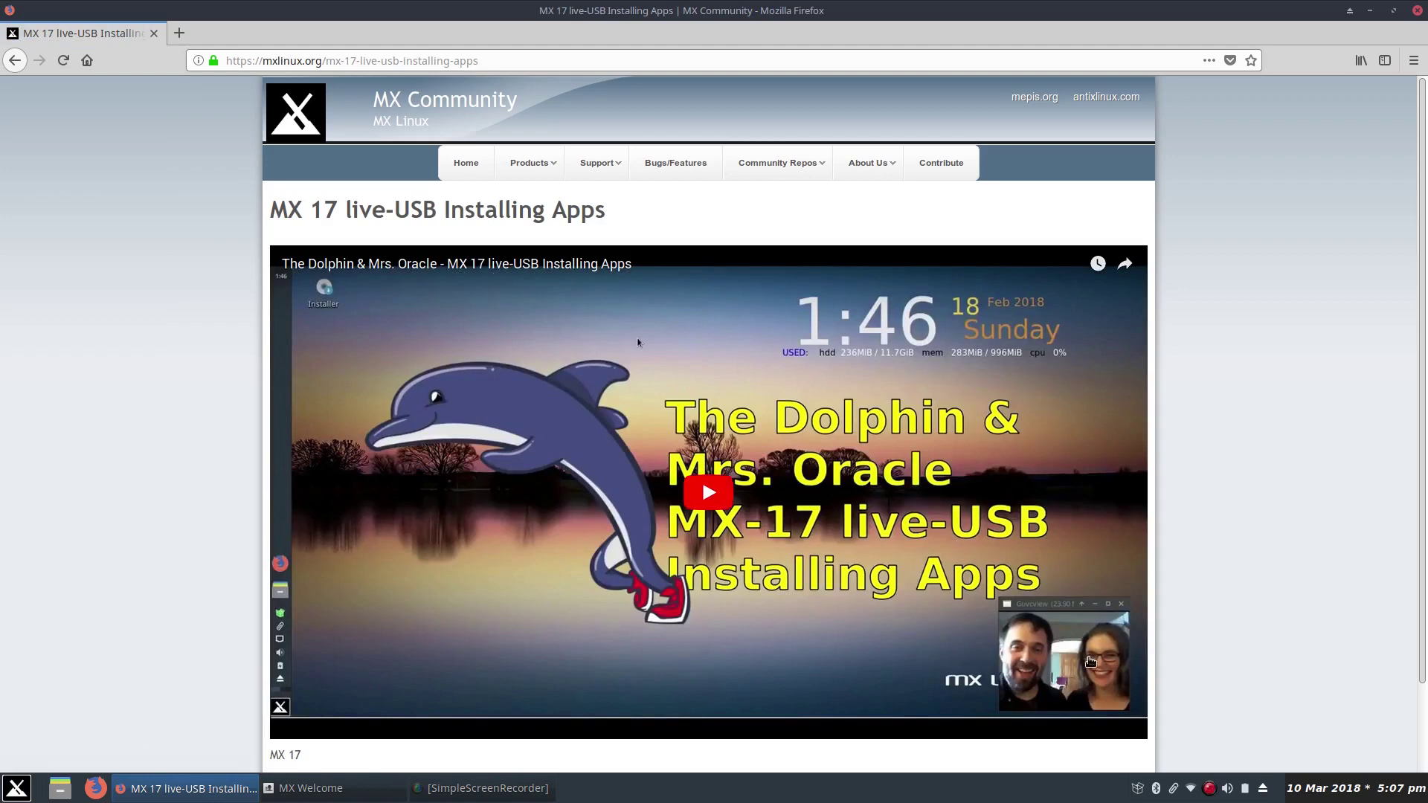
scroll(226, 480, "down", 2)
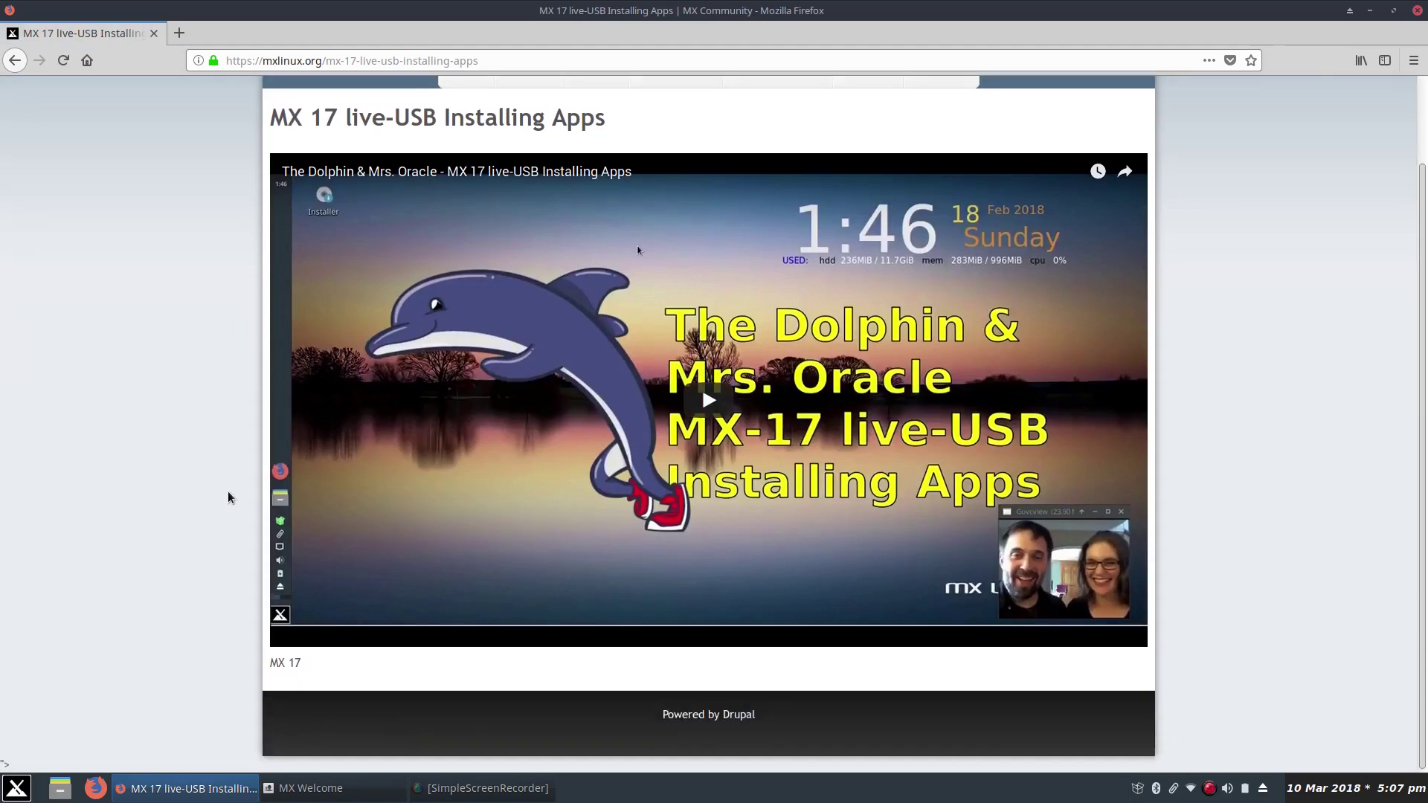
scroll(228, 497, "up", 2)
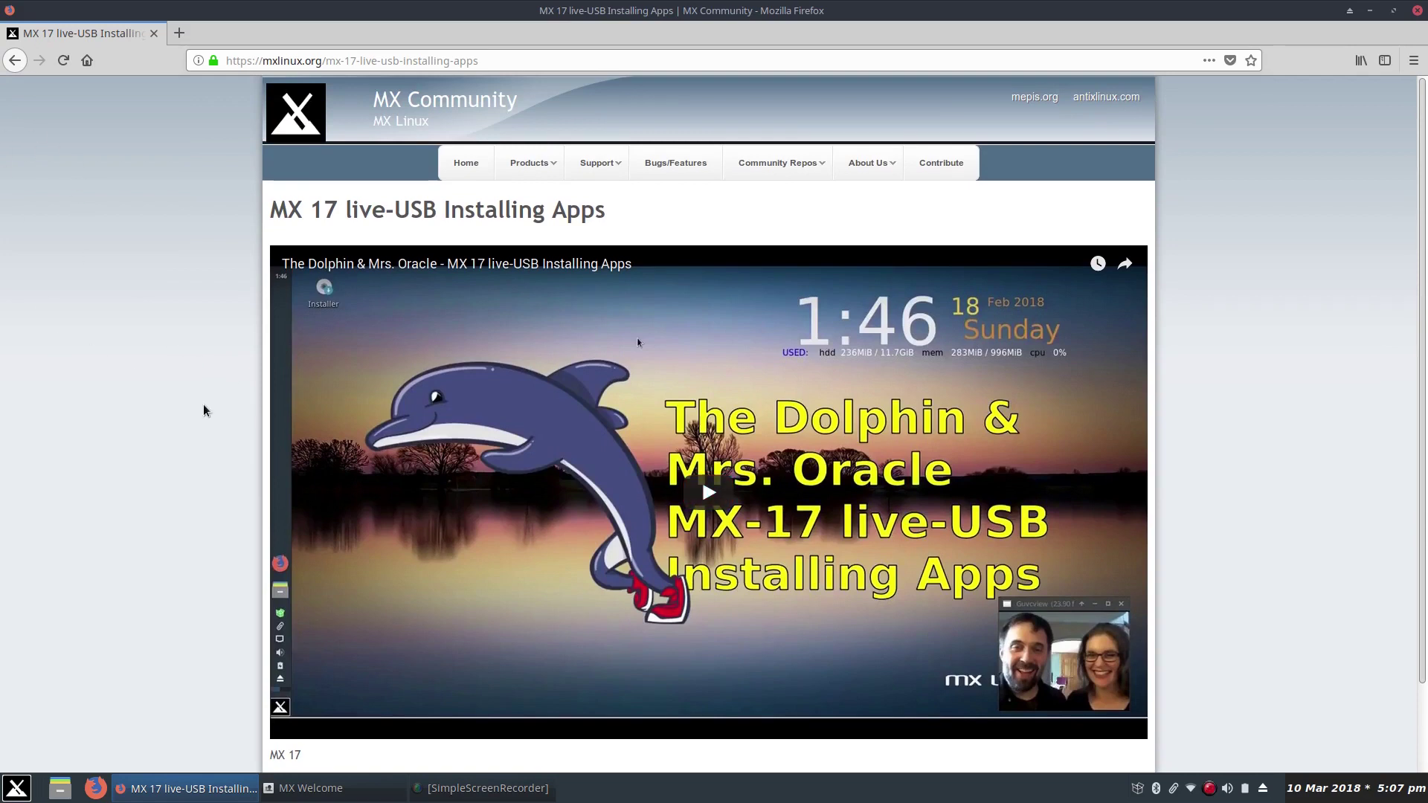
left_click(1417, 11)
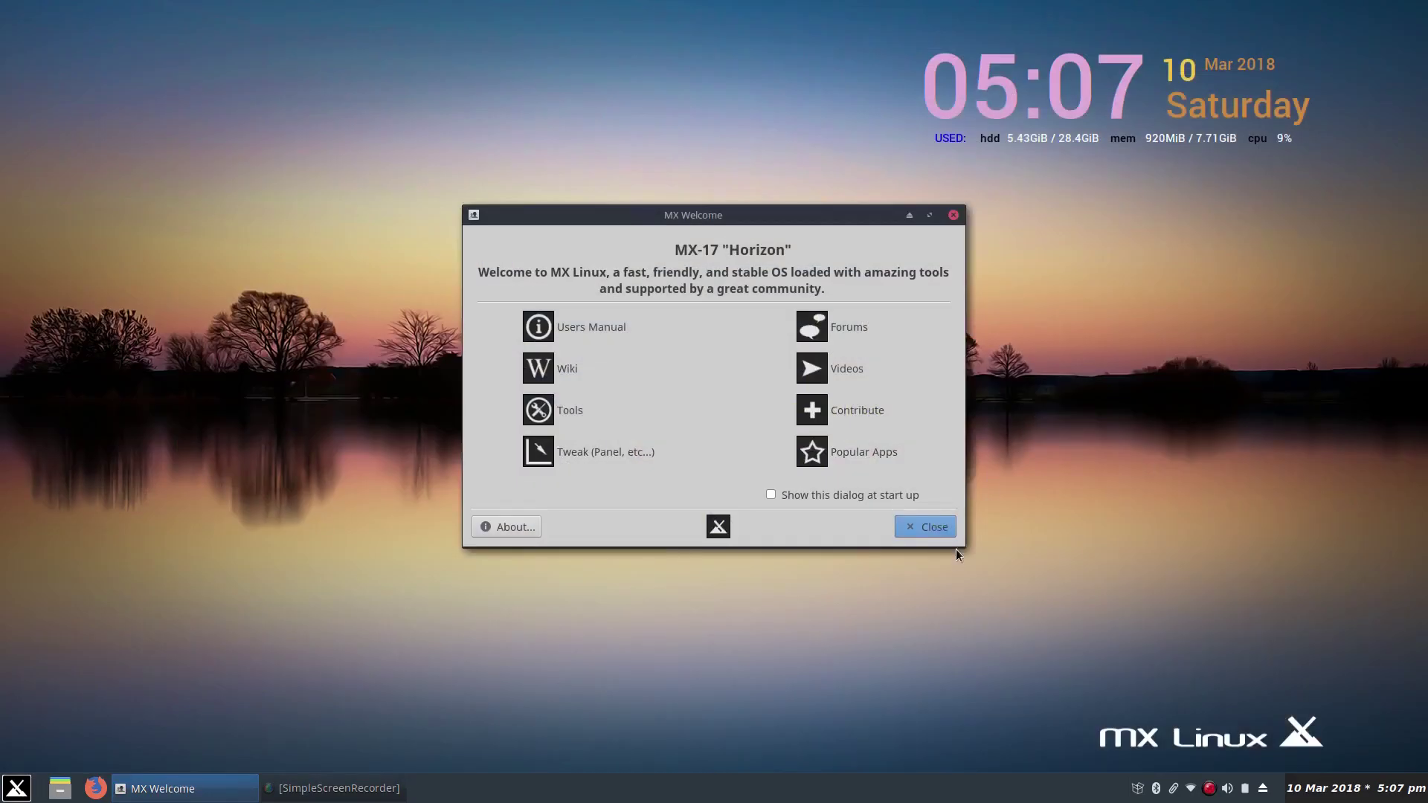
Launch User Manager from MX Tools and view its Options and Copy/Sync pages.
left_click(911, 522)
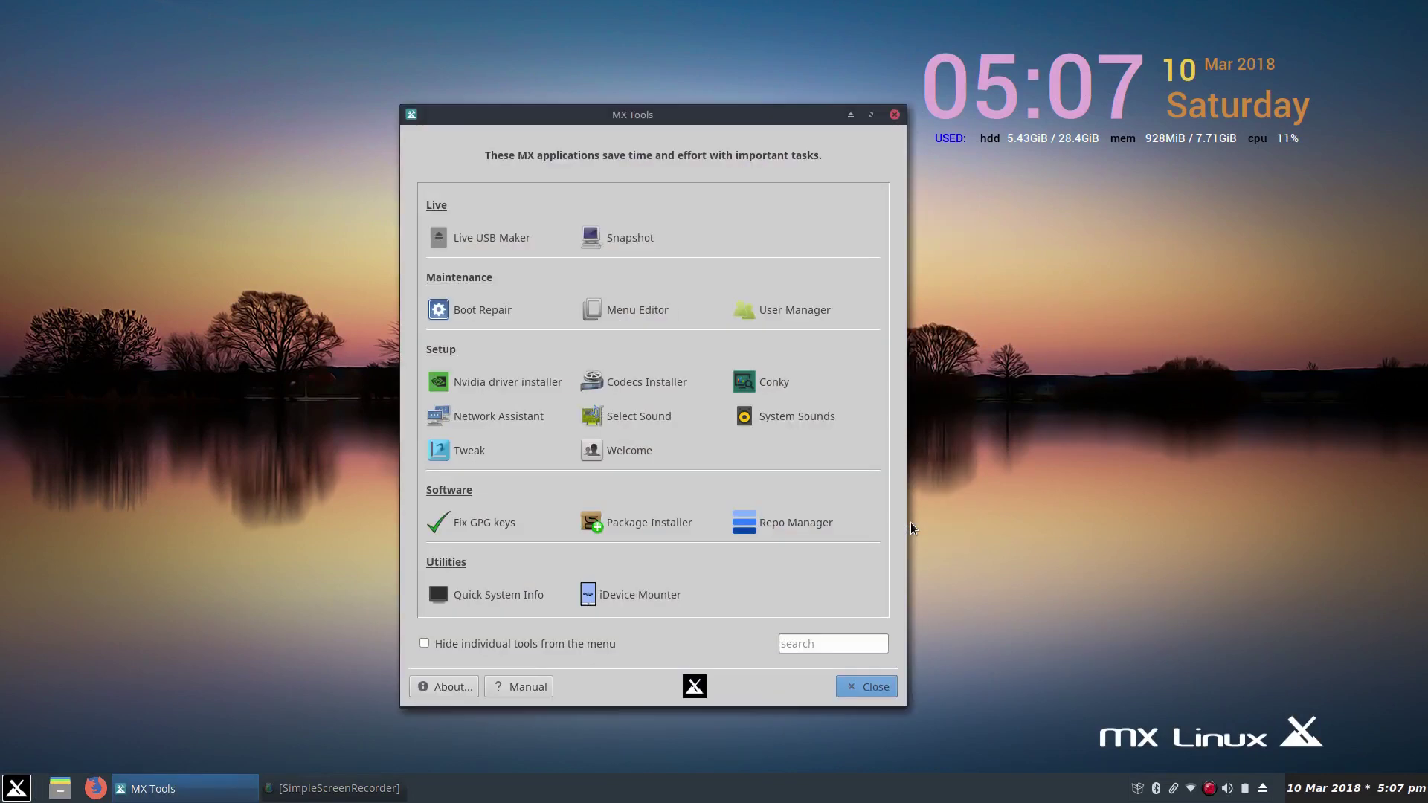
left_click(789, 310)
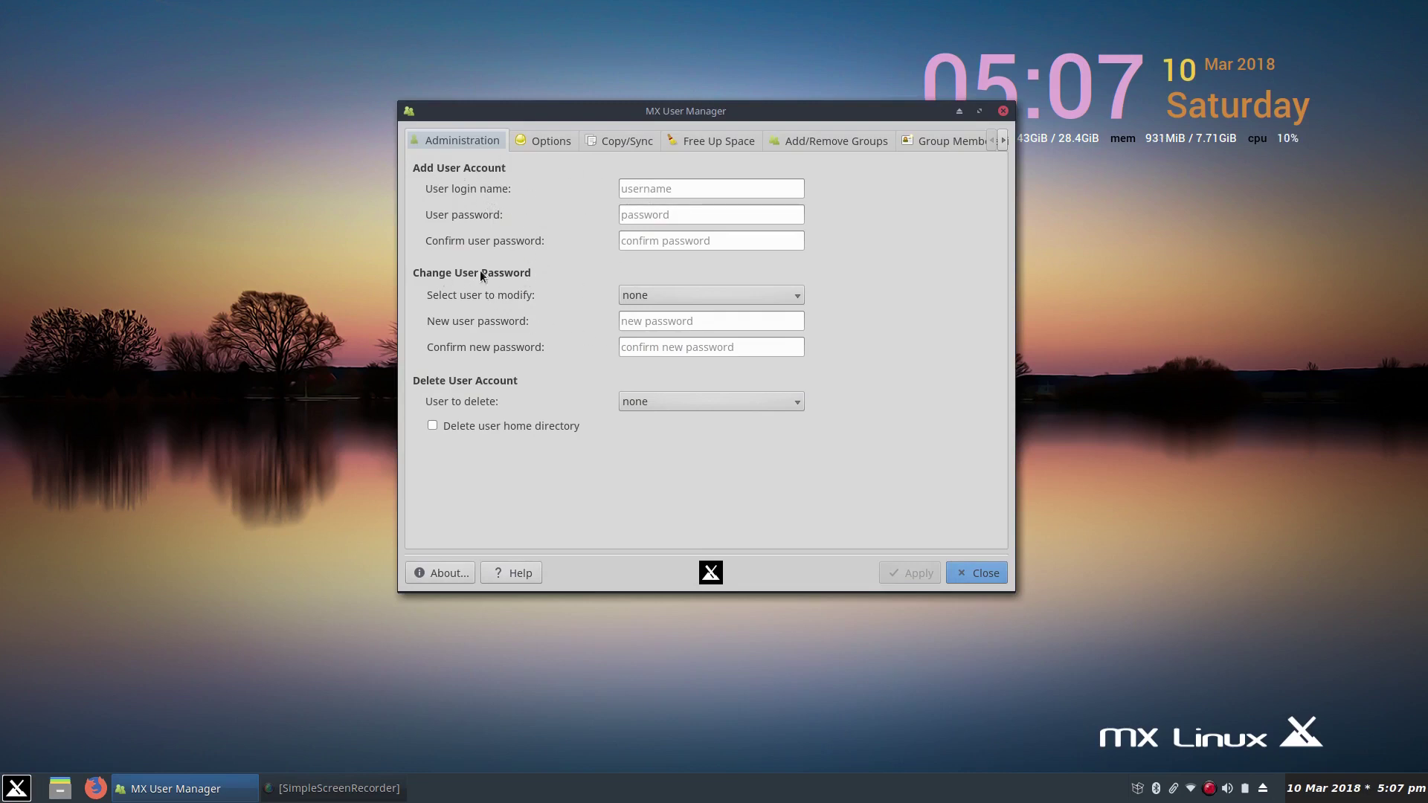
left_click(537, 143)
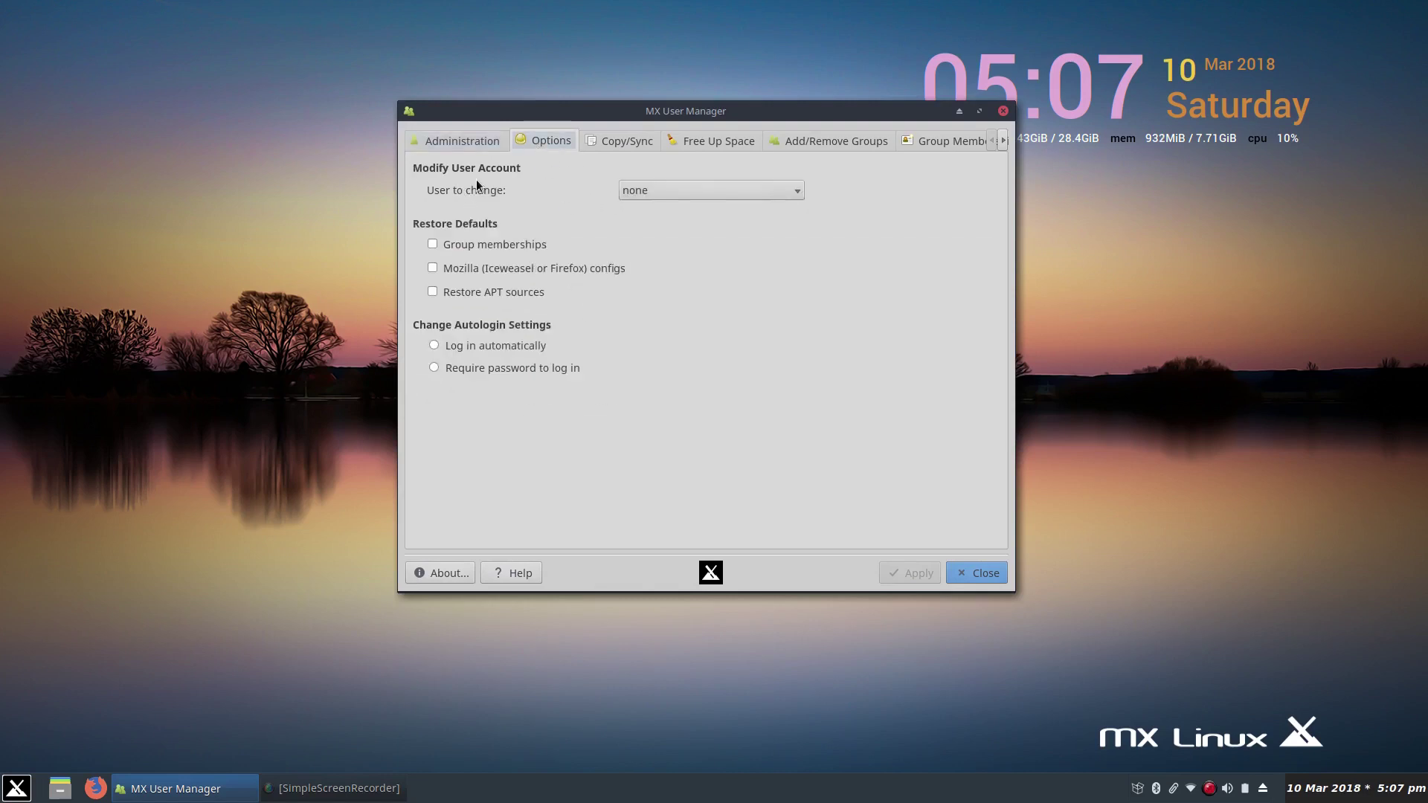
left_click(625, 144)
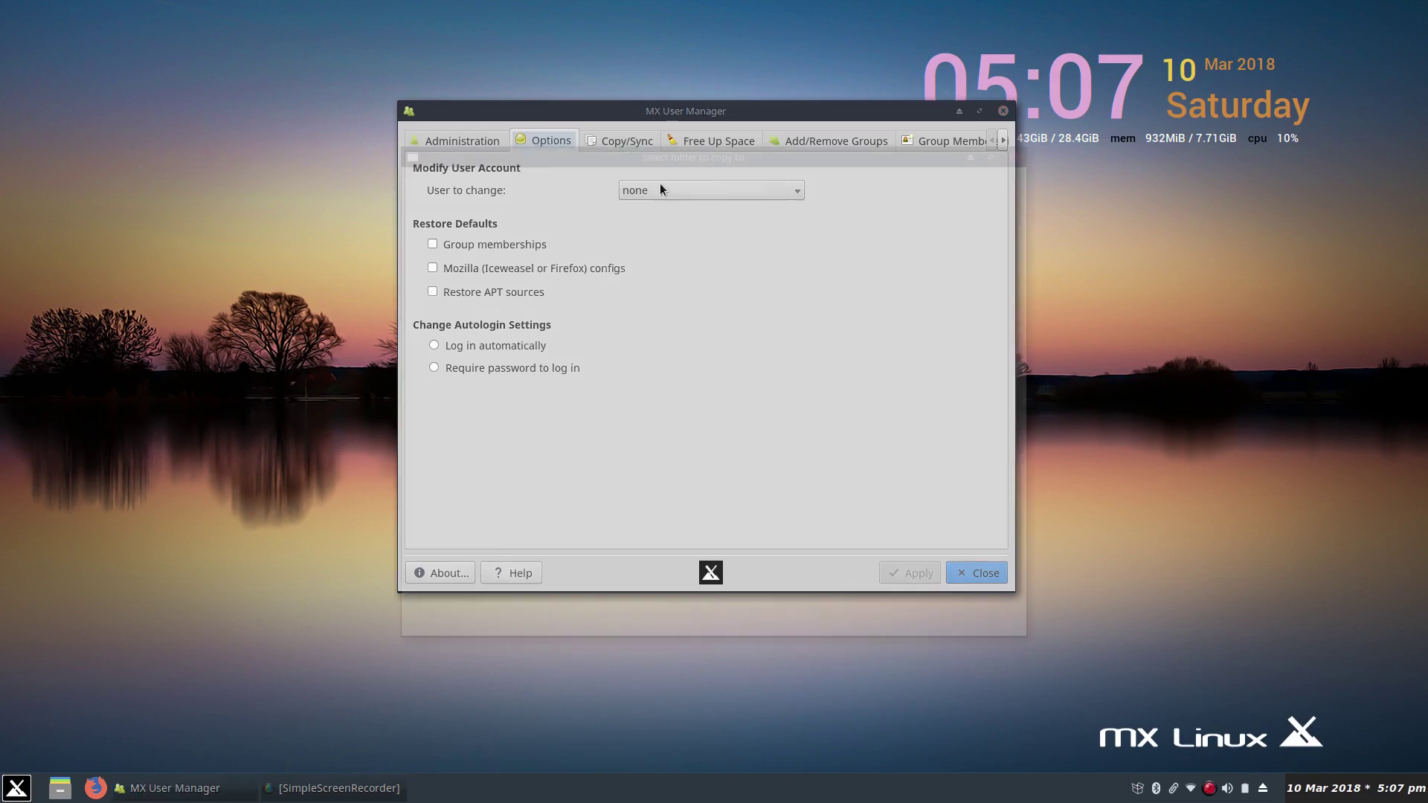
left_click(914, 617)
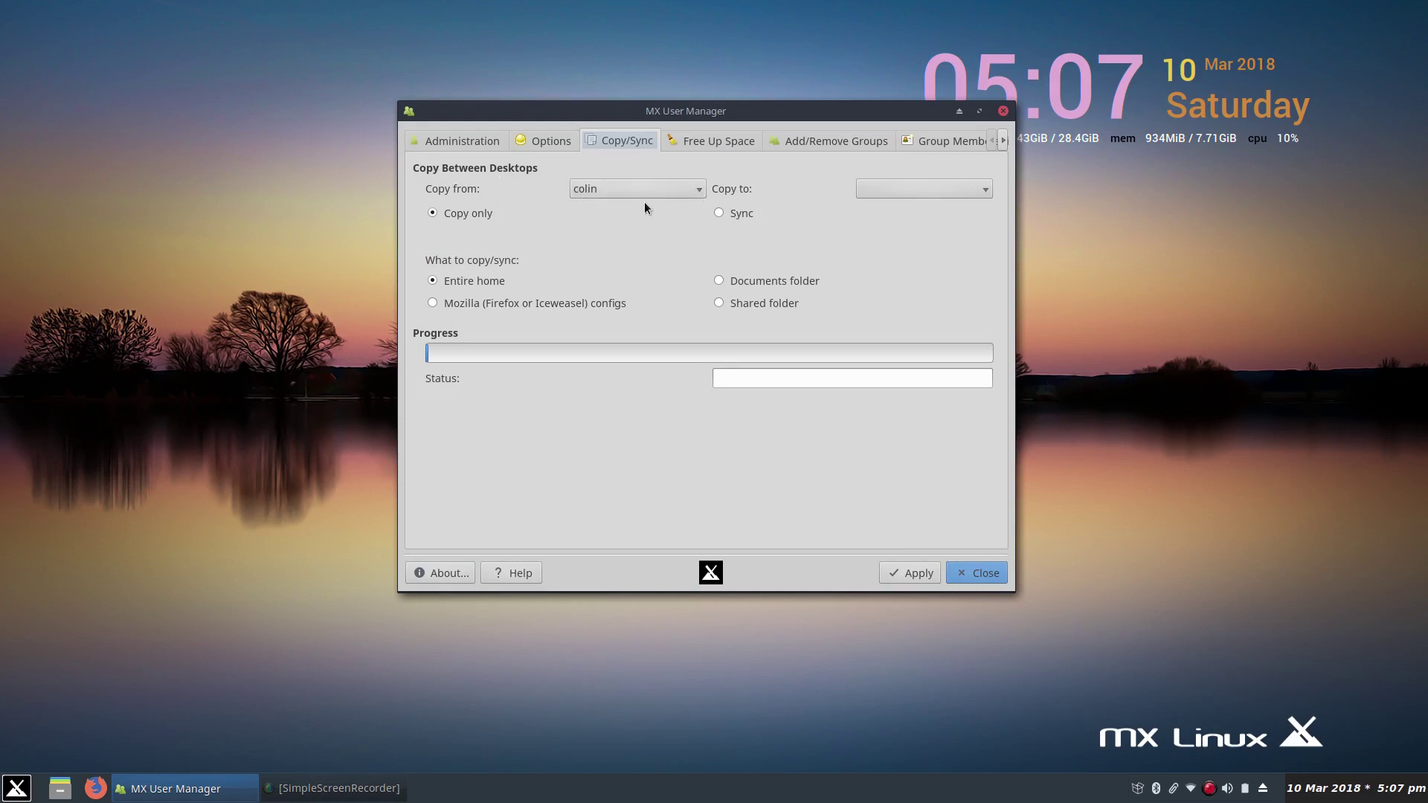
Look over the Free Up Space, Add/Remove Groups and Group Membership pages, then close User Manager.
left_click(724, 143)
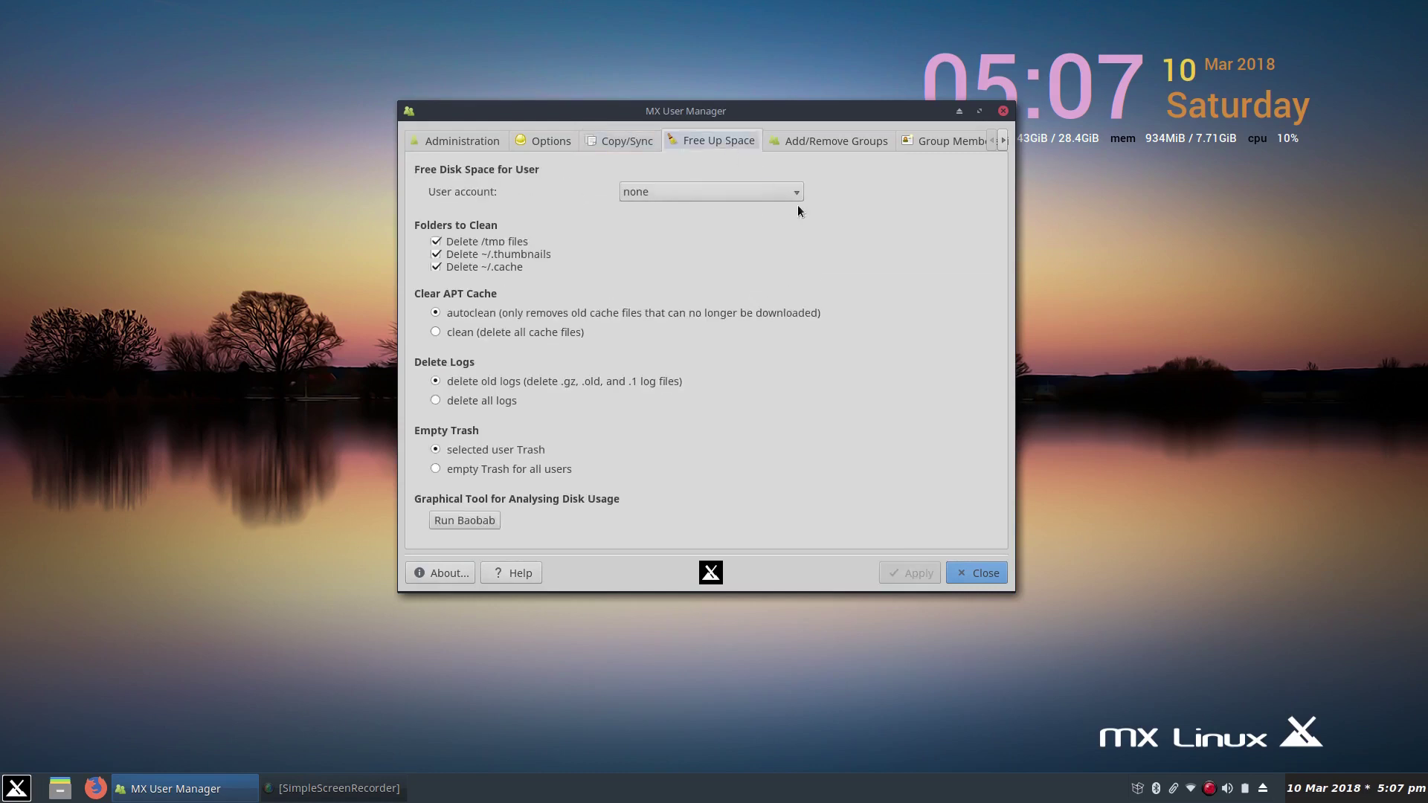
left_click(819, 144)
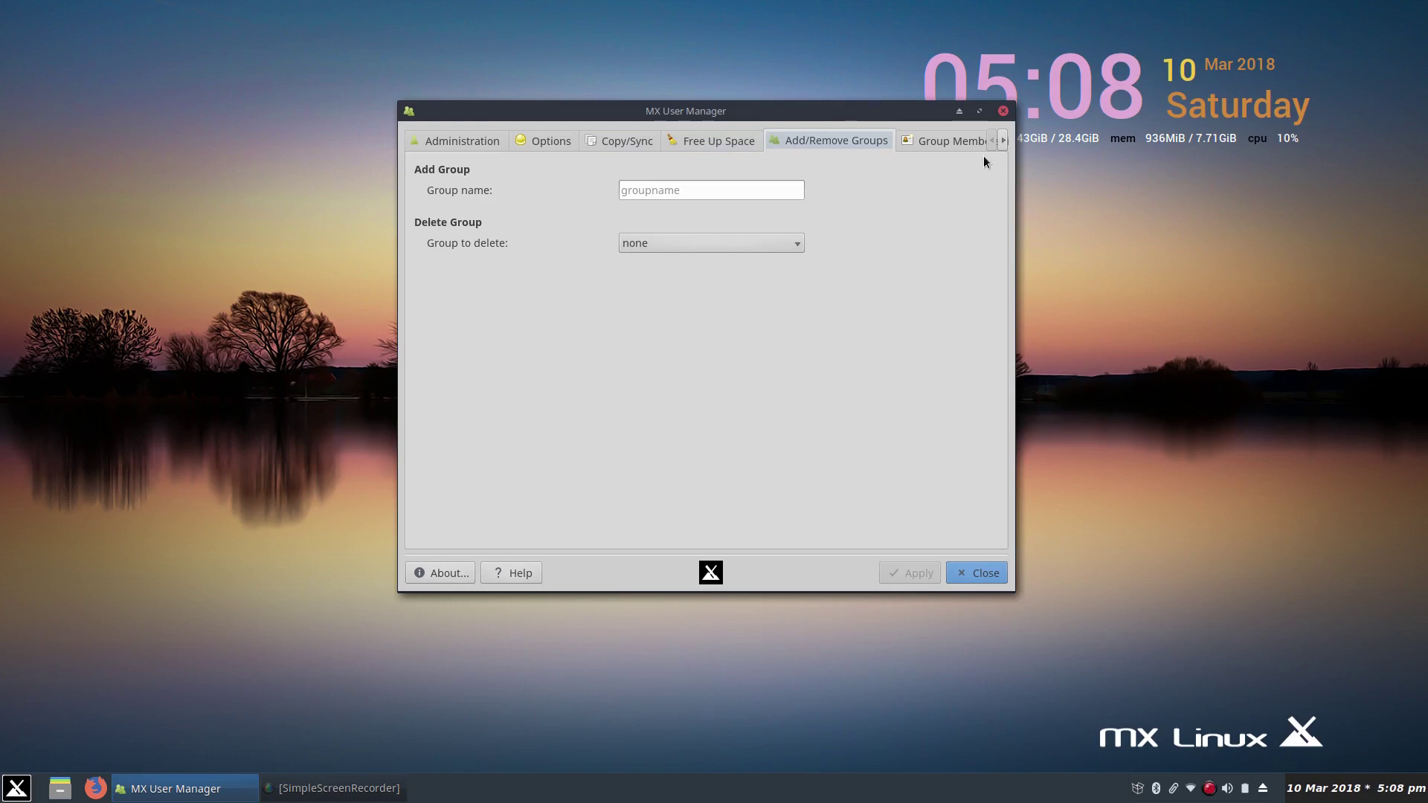
left_click(949, 141)
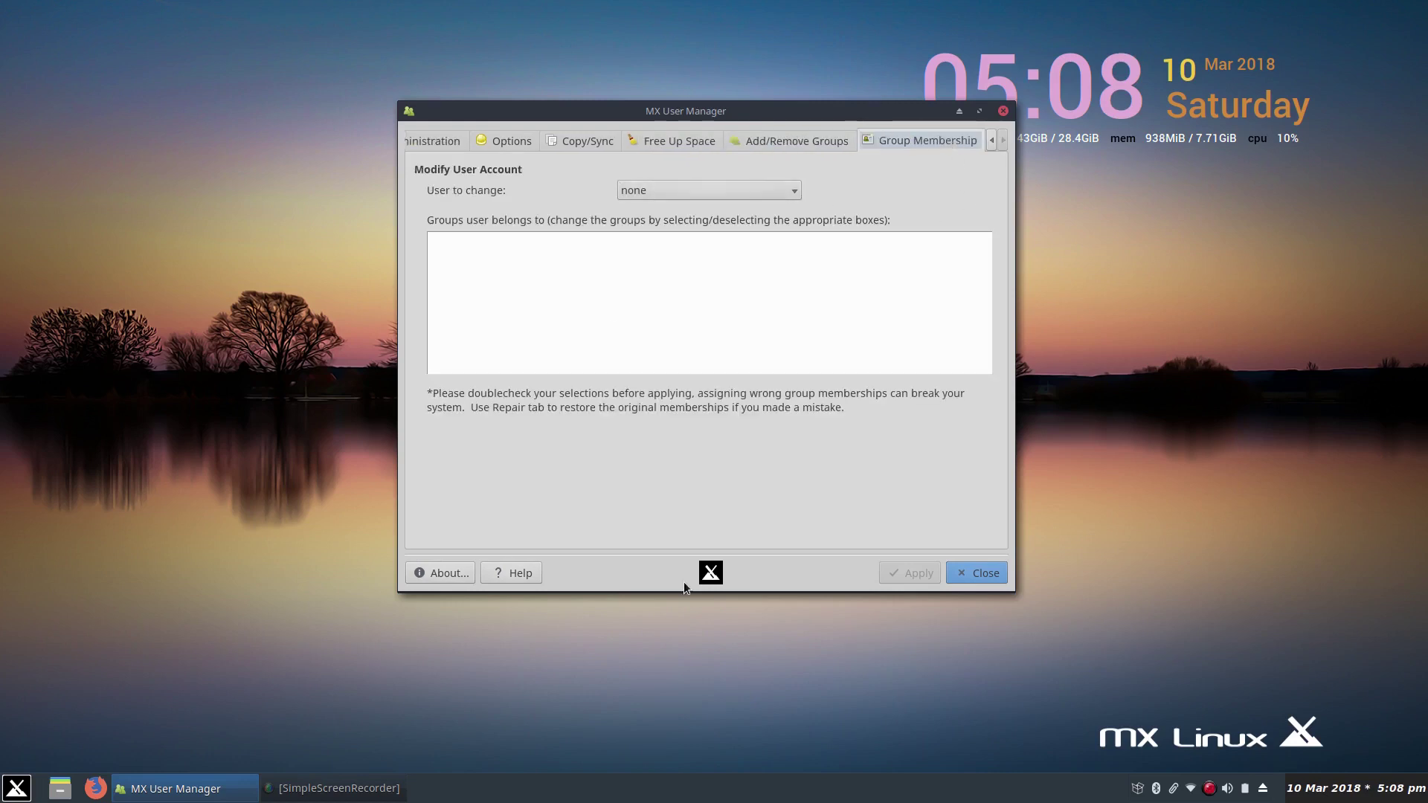
left_click(975, 575)
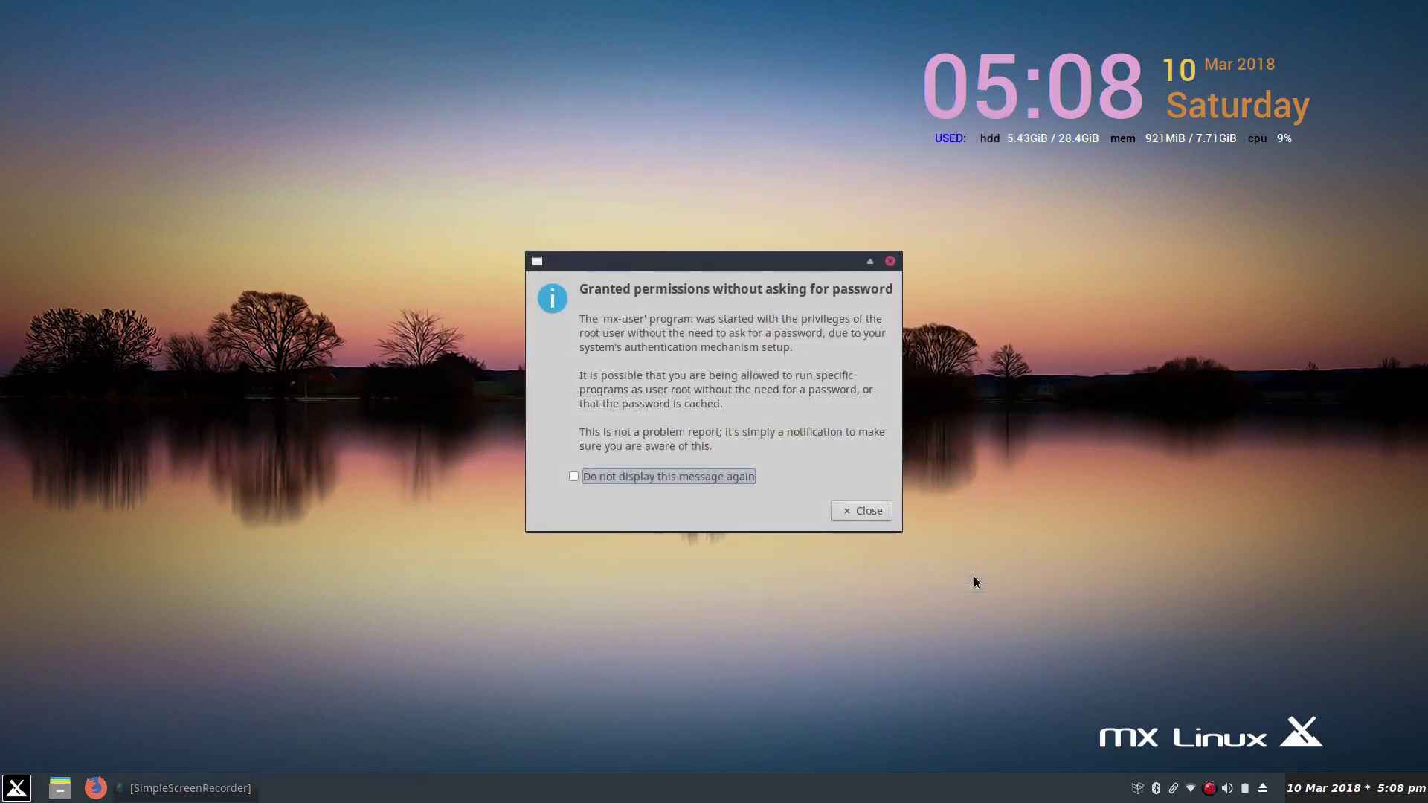
Launch Snapshot from MX Tools and close it without making a snapshot.
left_click(859, 510)
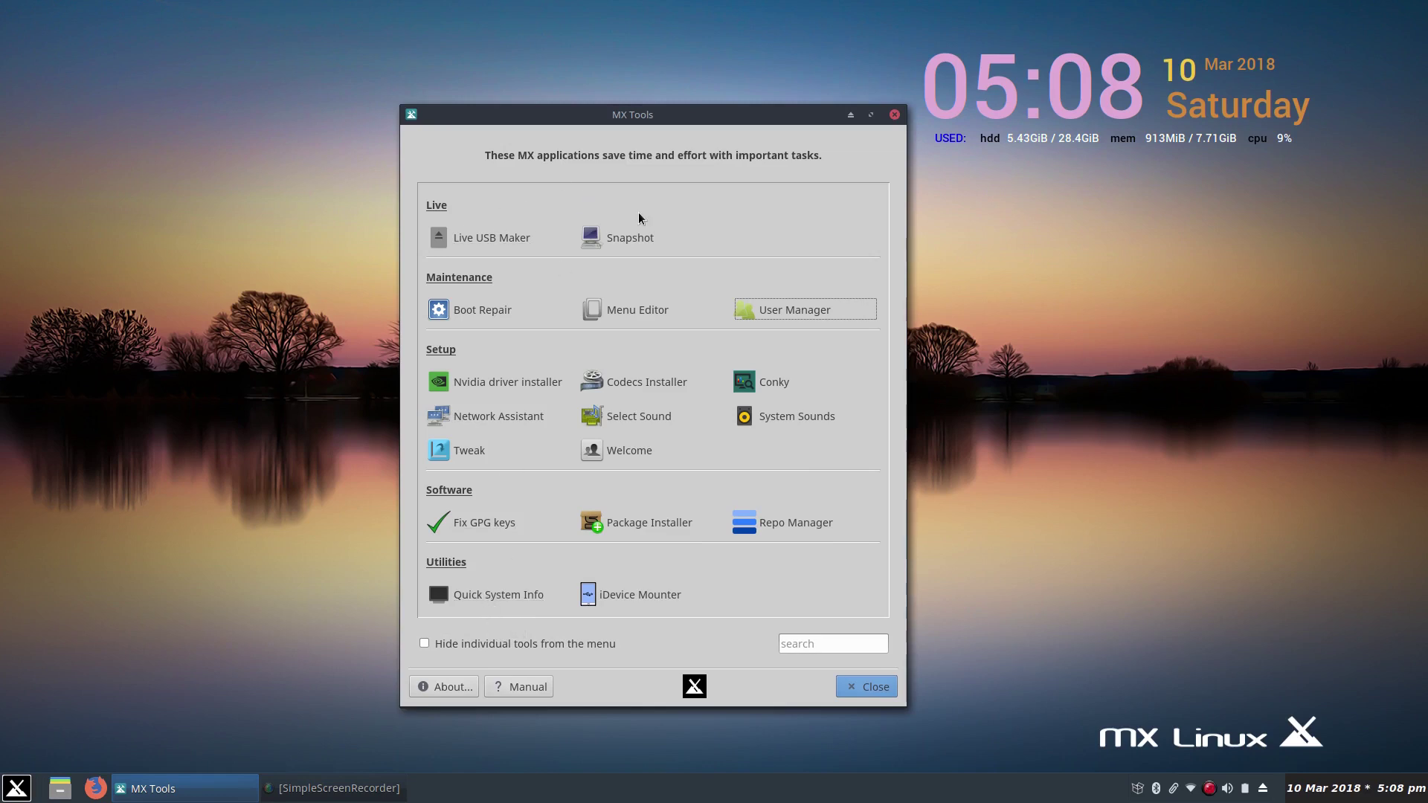
left_click(639, 239)
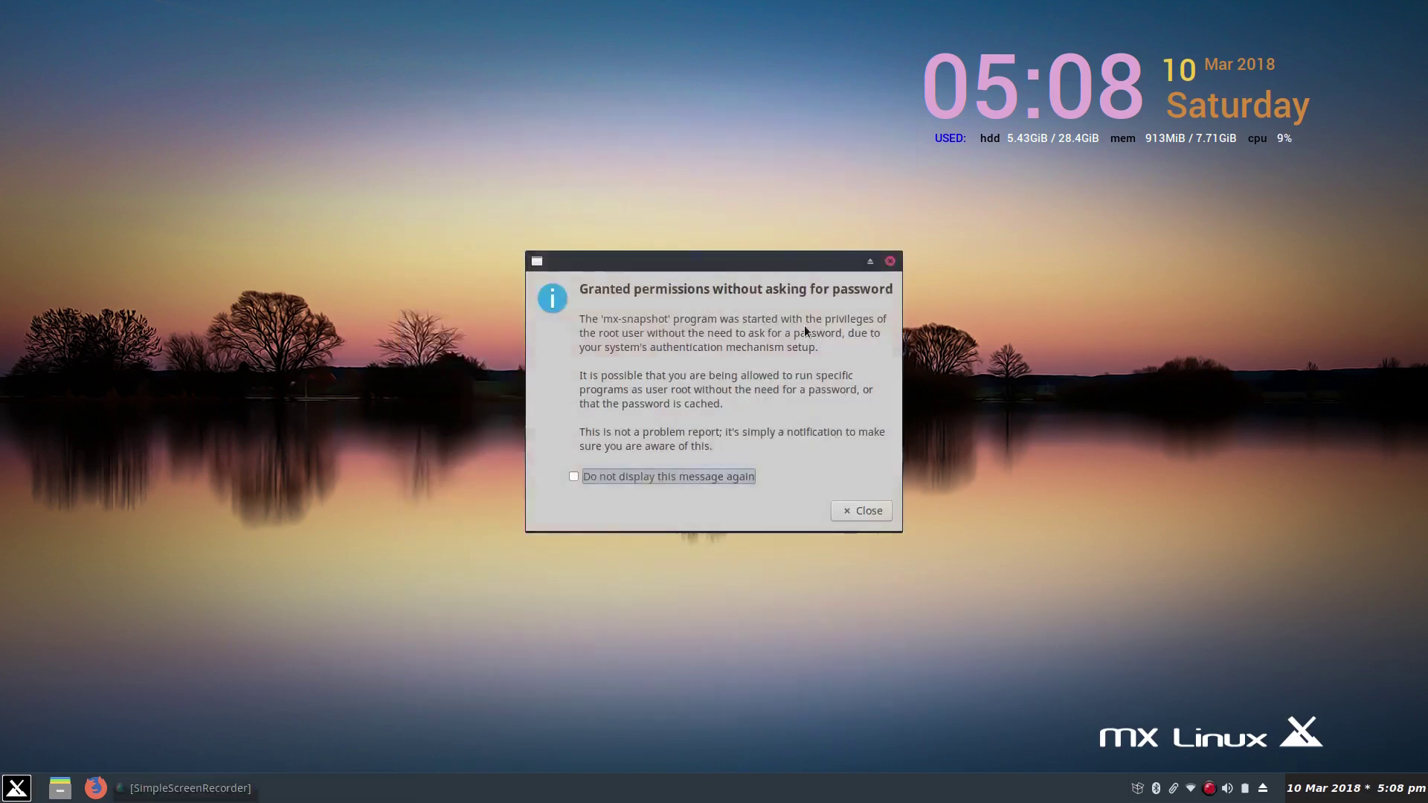
left_click(930, 527)
left_click(866, 513)
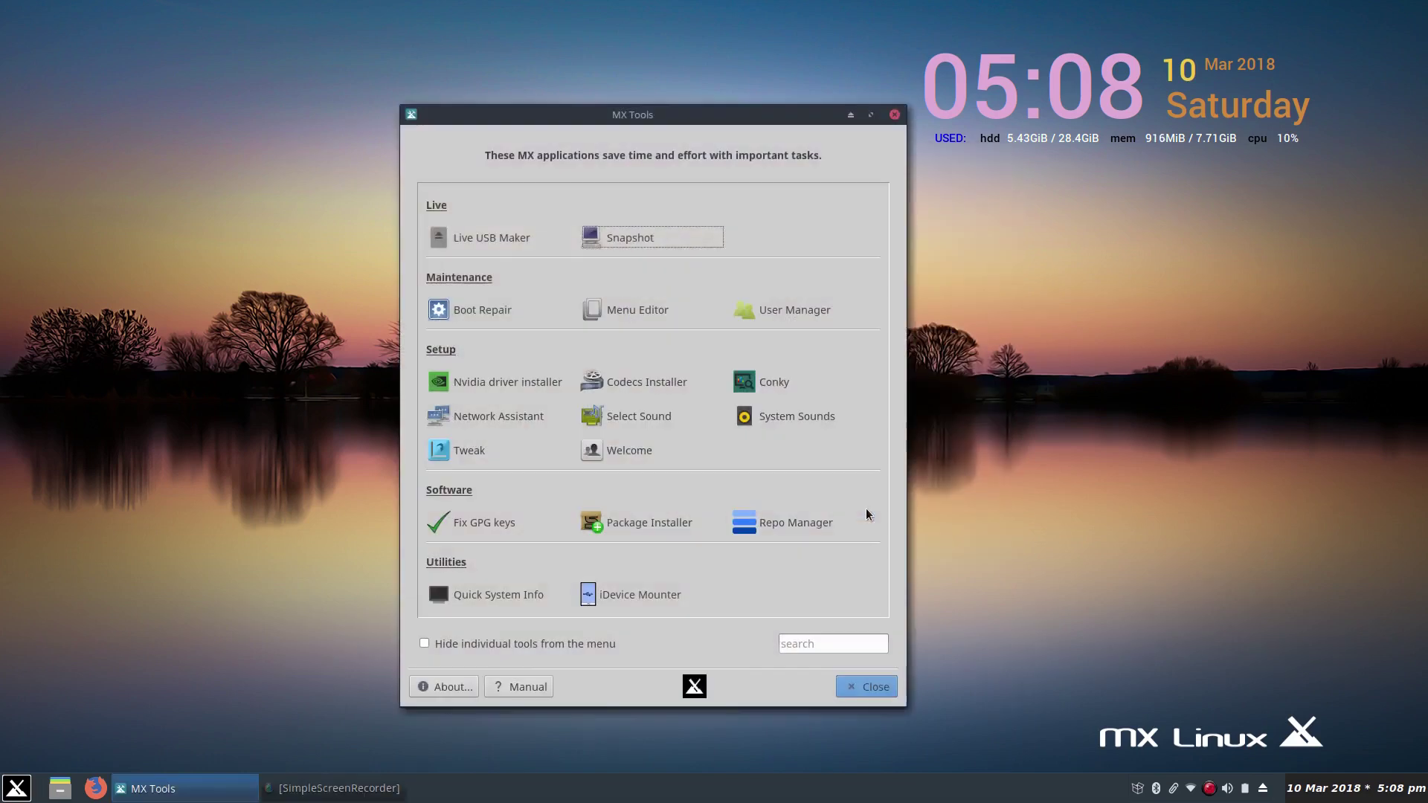
Launch Live USB Maker, close it without writing, then close MX Tools.
left_click(475, 240)
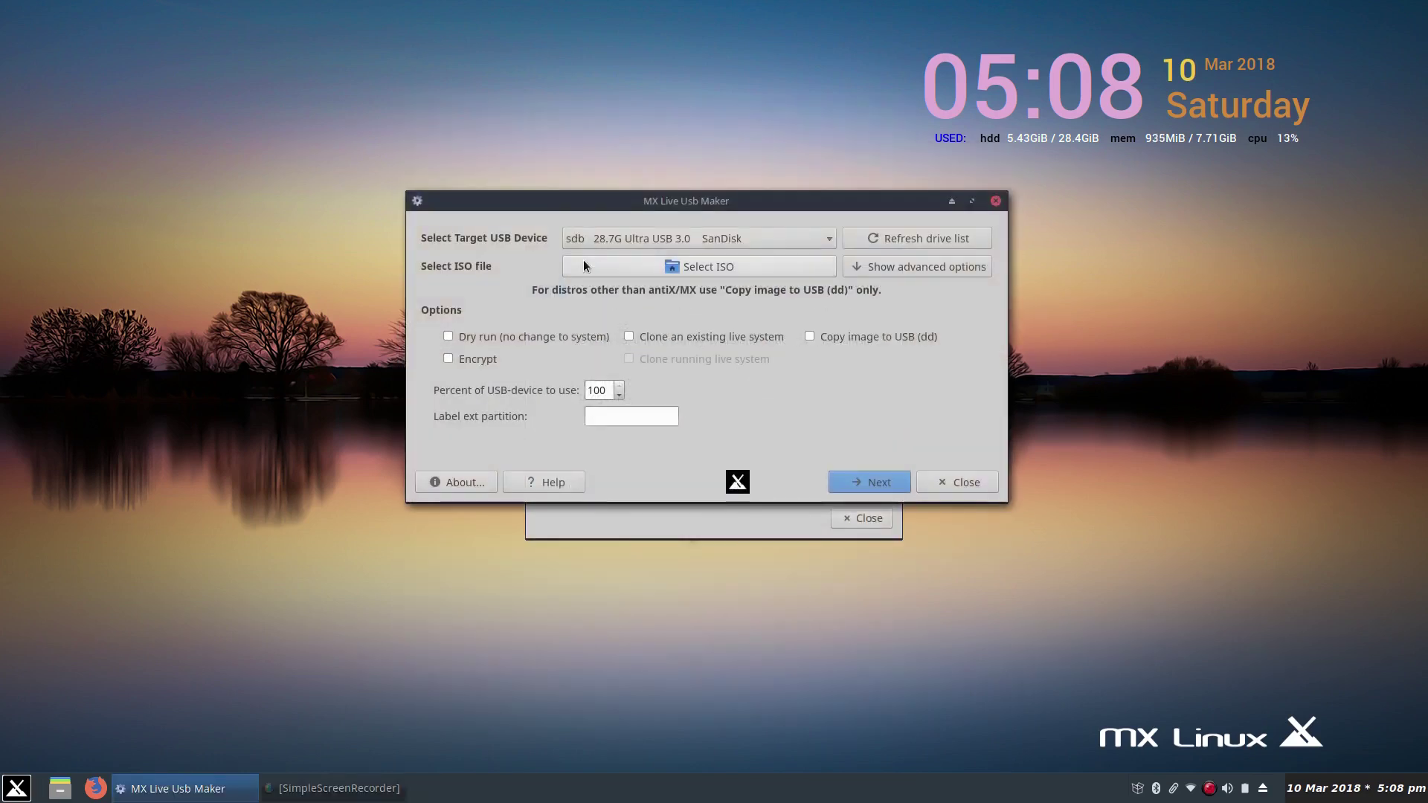
left_click(958, 483)
left_click(855, 516)
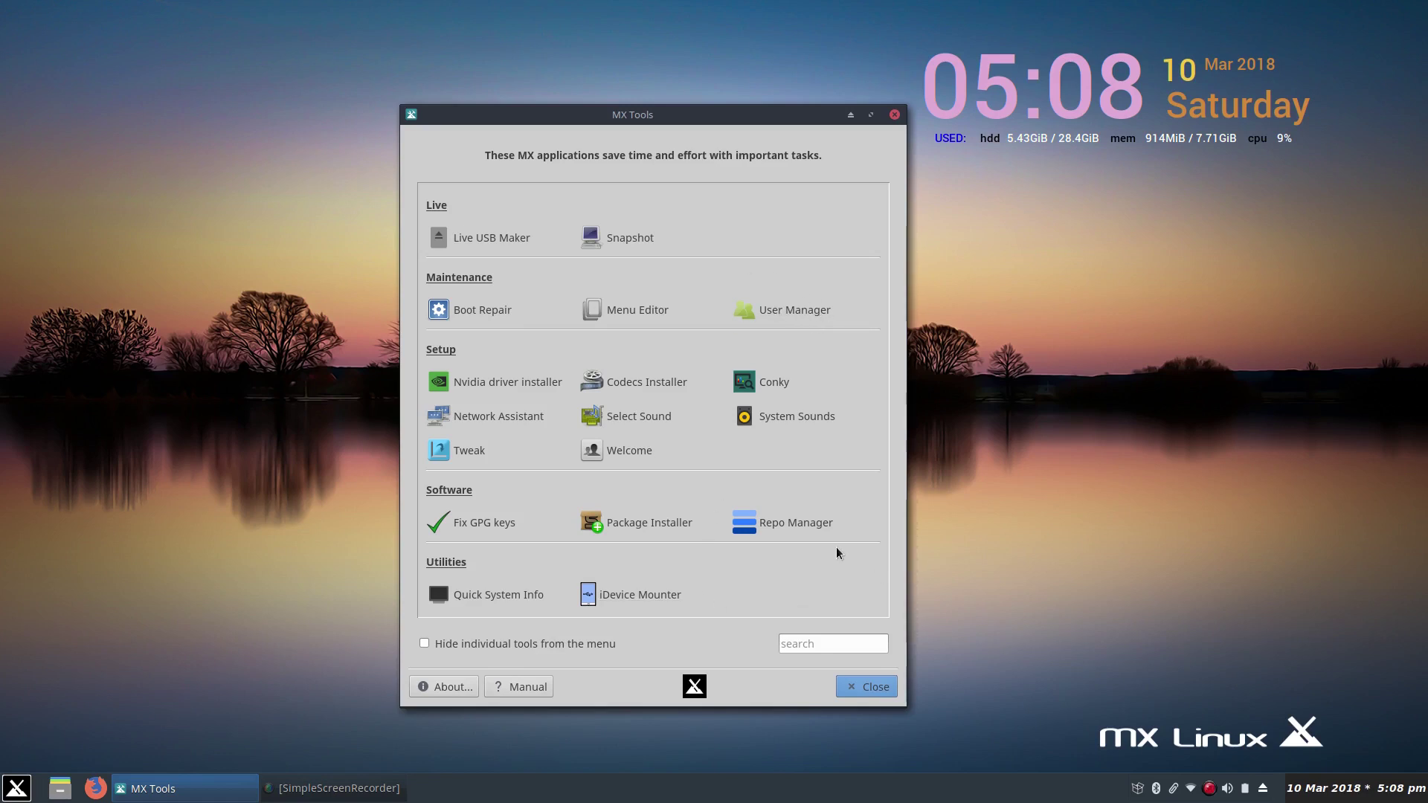
left_click(869, 681)
Unmount the 32G USB_Flash_Drive from the tray eject applet so it's safe to remove.
left_click(16, 788)
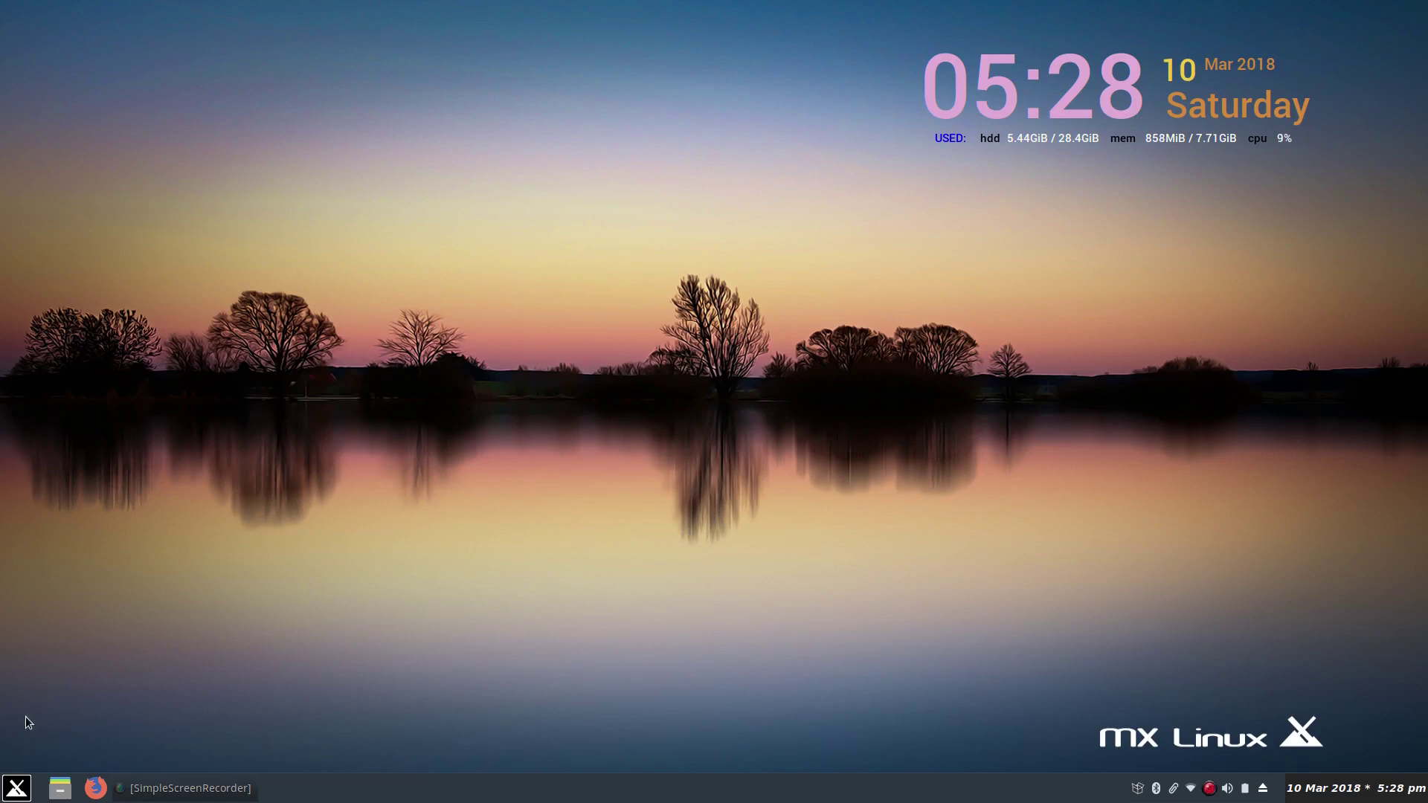
left_click(1262, 786)
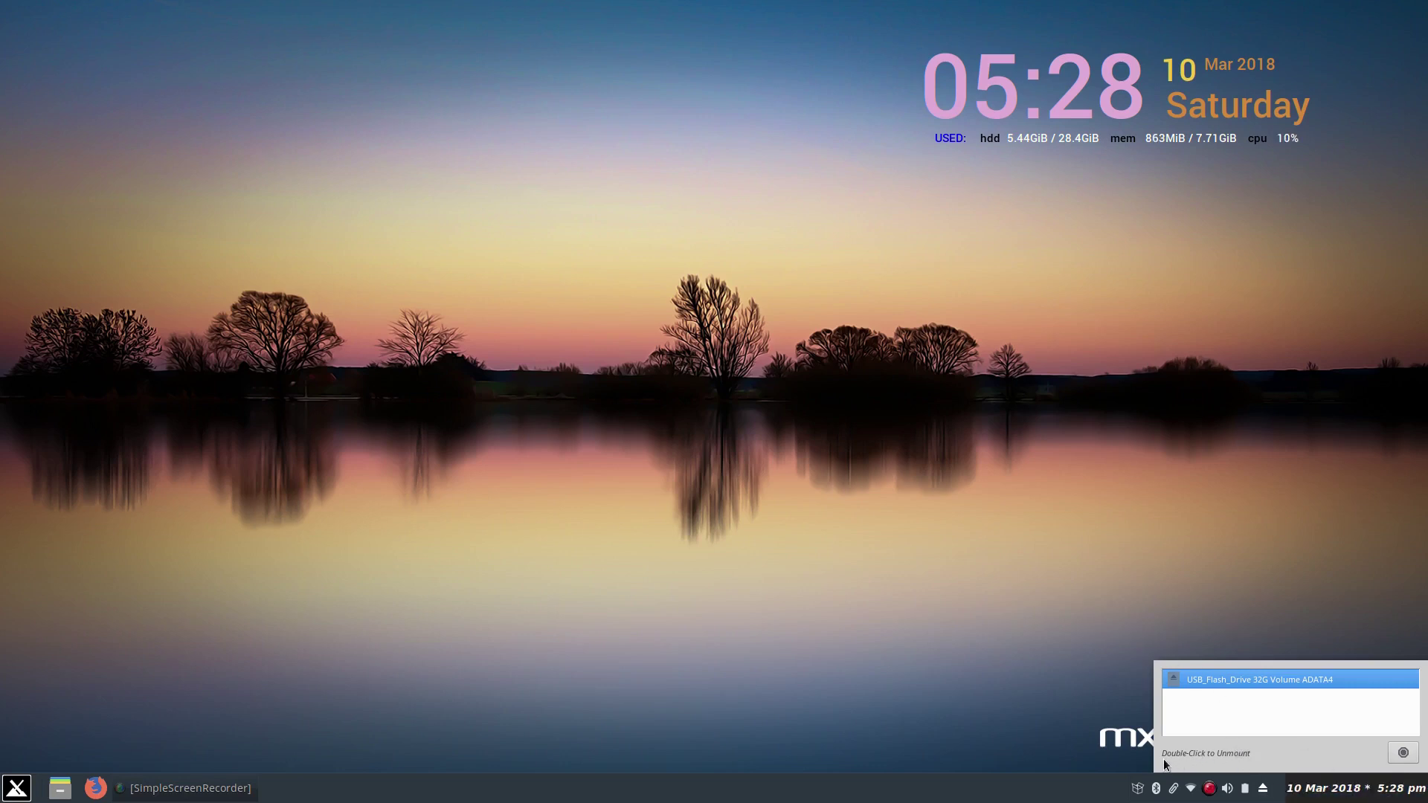
double_click(1234, 684)
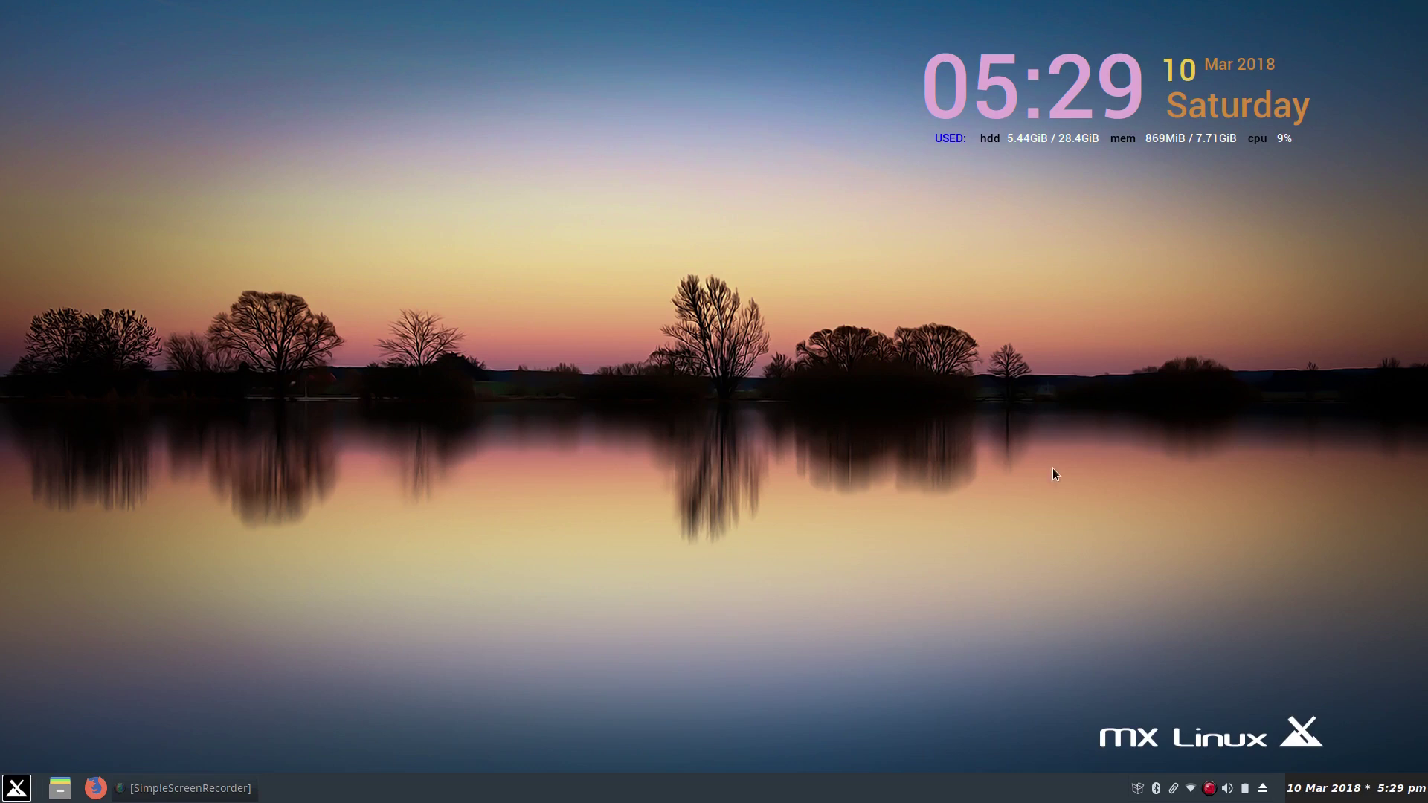
left_click(17, 788)
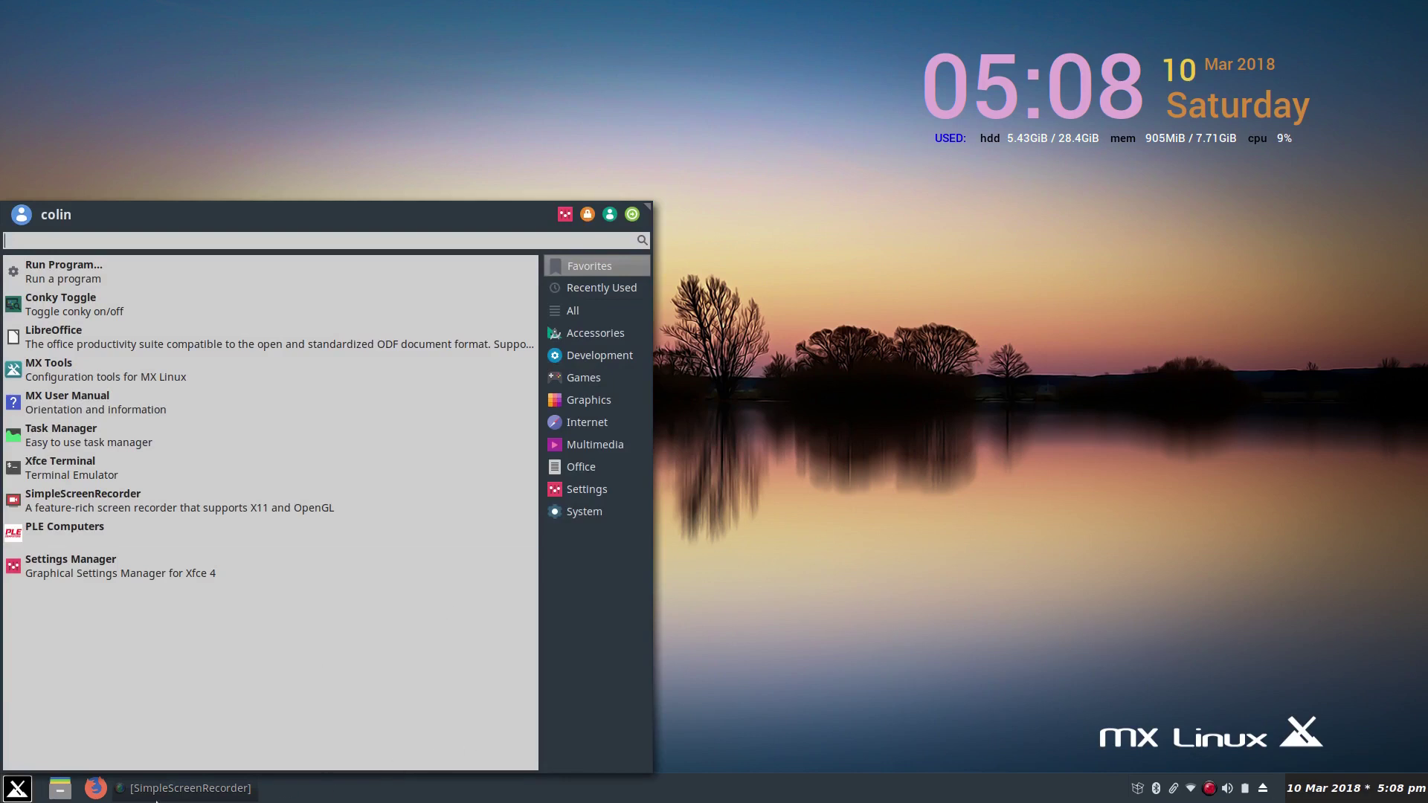
left_click(18, 789)
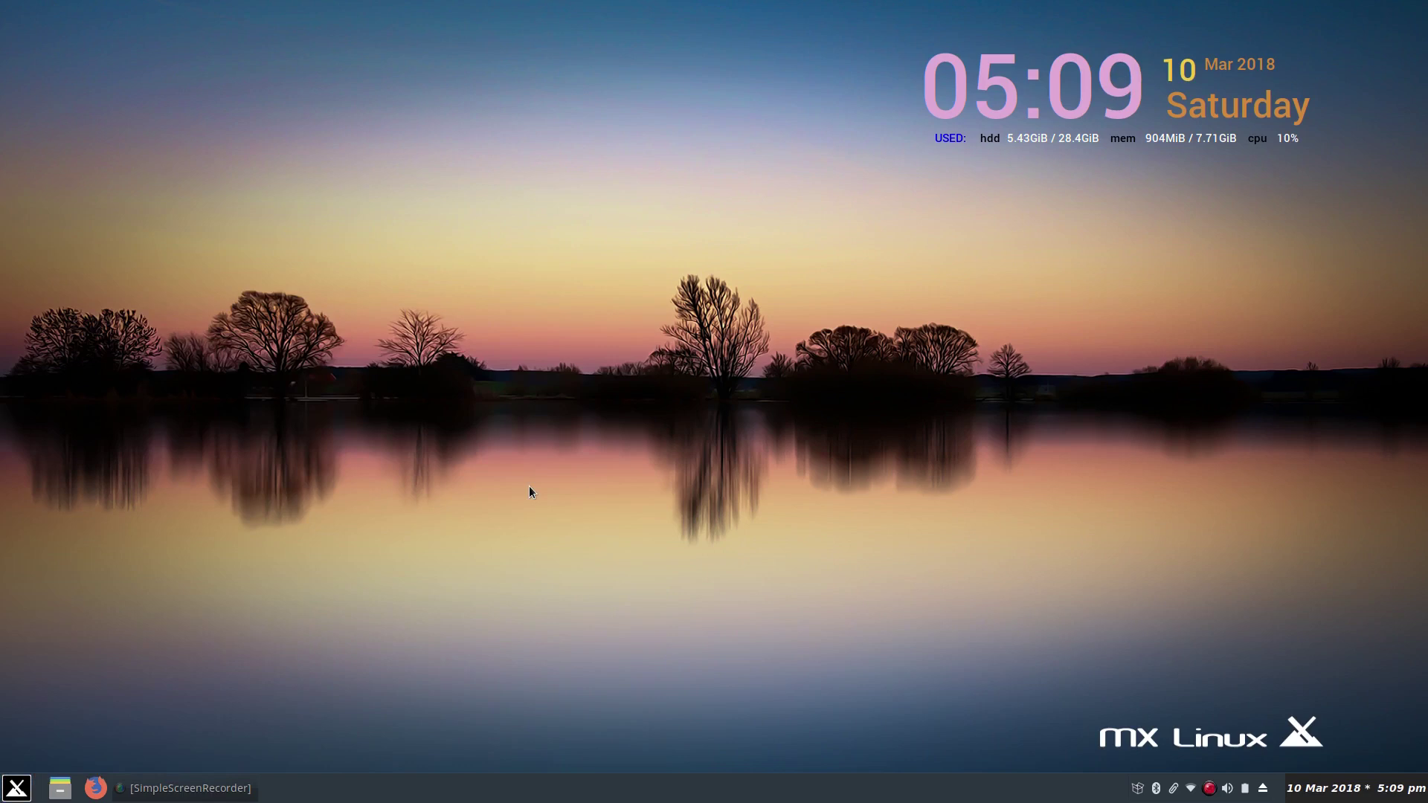